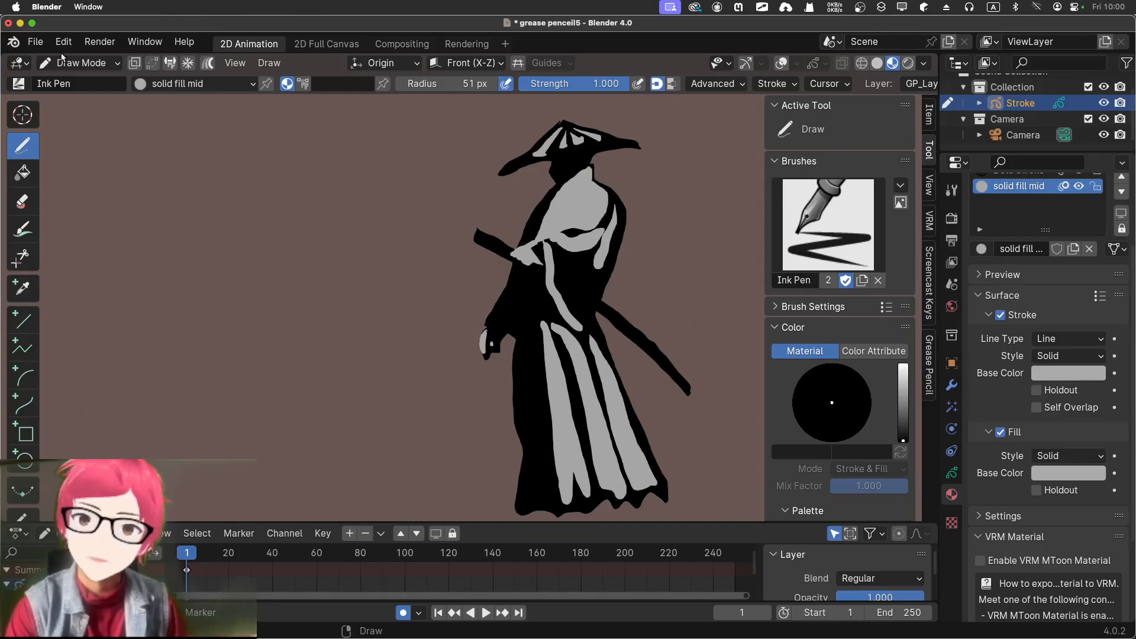
Switch from Blender to the blank Untitled-1 document in Photoshop.
click(8, 22)
click(467, 366)
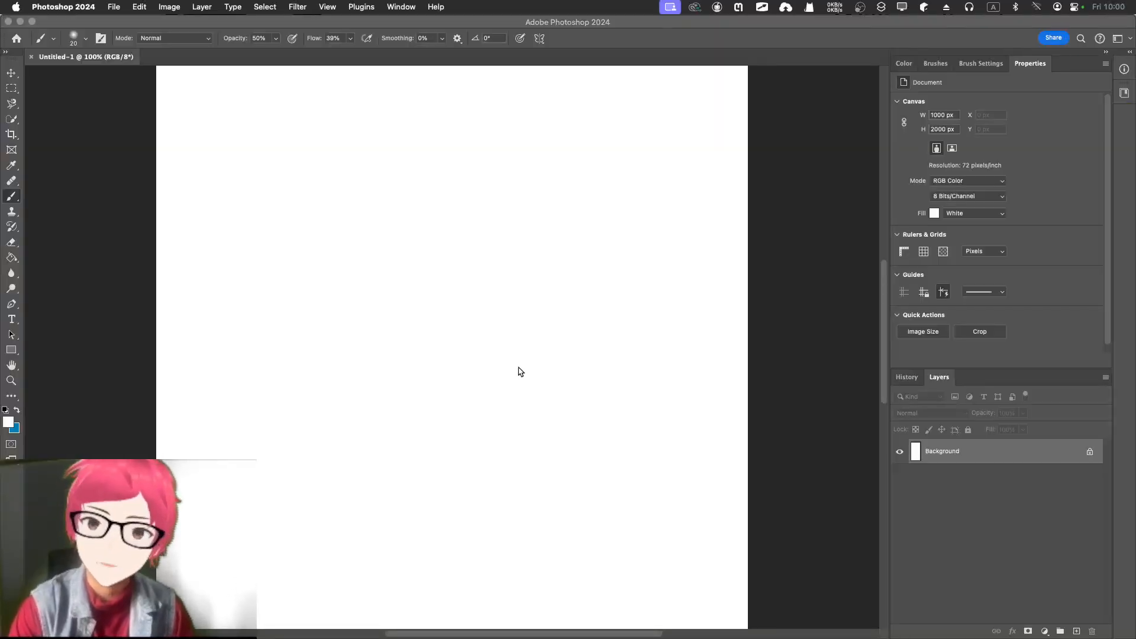
click(520, 366)
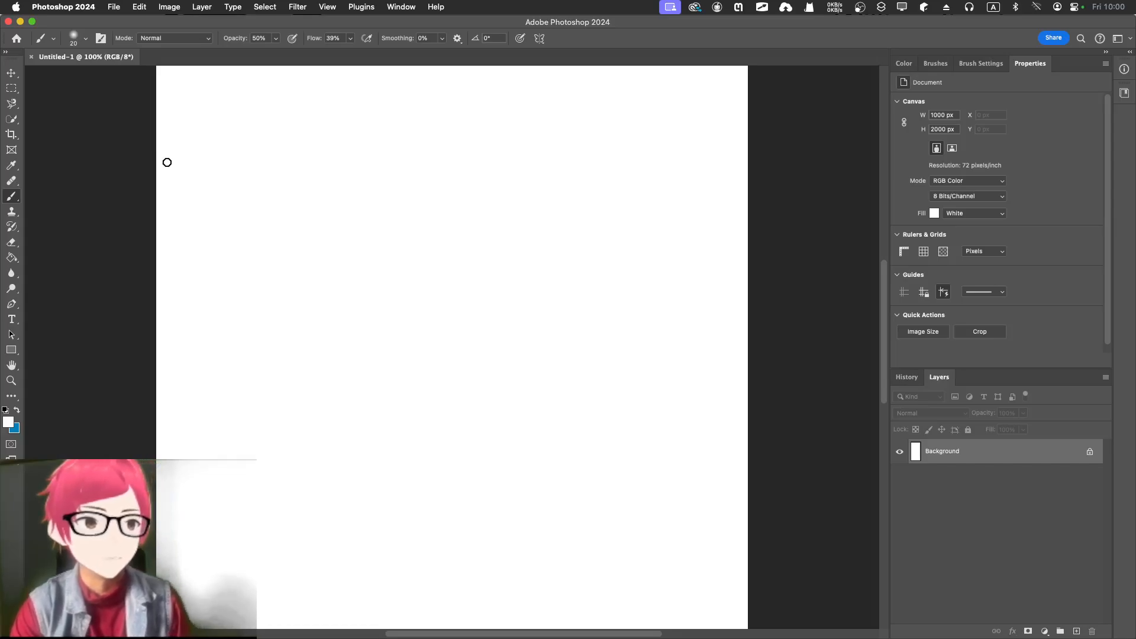
Choose the freehand Lasso tool and add a new empty layer above the background.
click(17, 120)
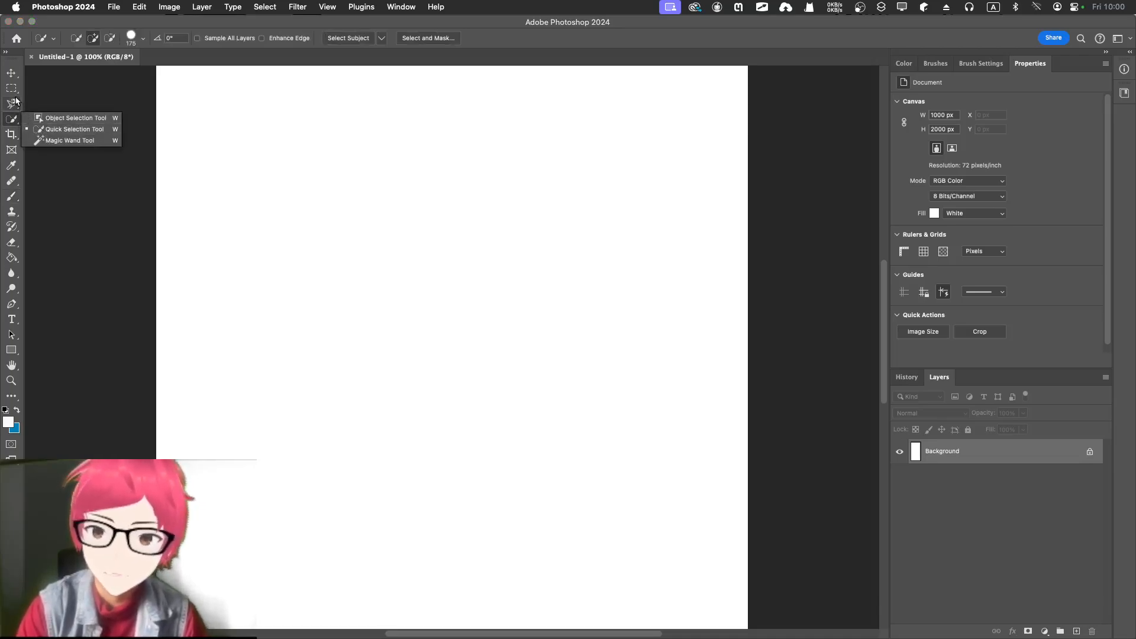
click(13, 103)
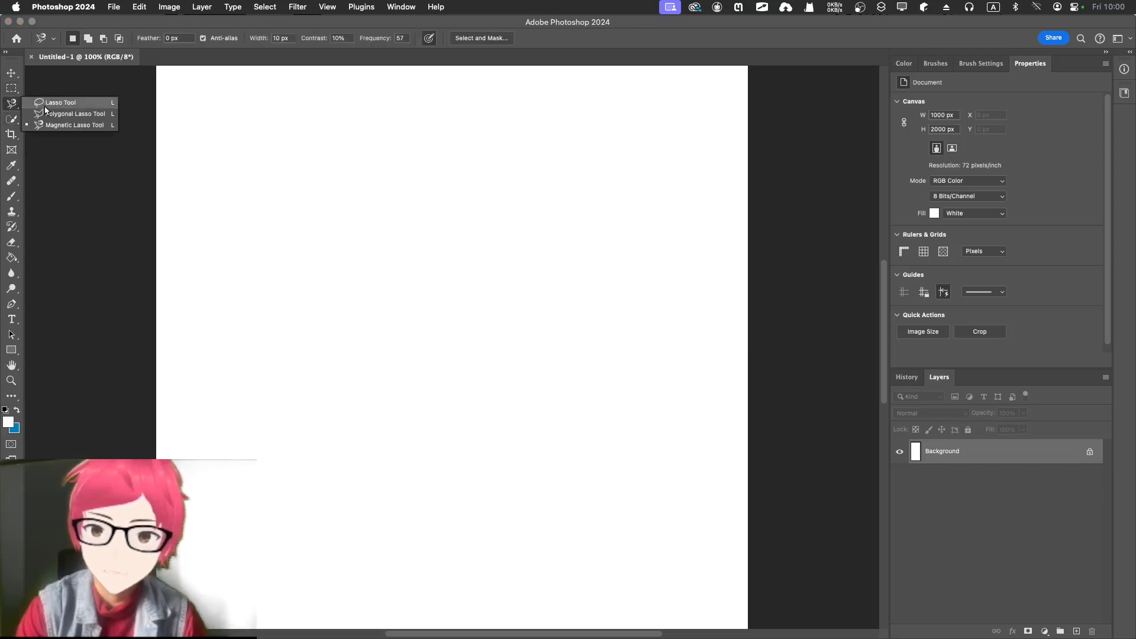
click(45, 109)
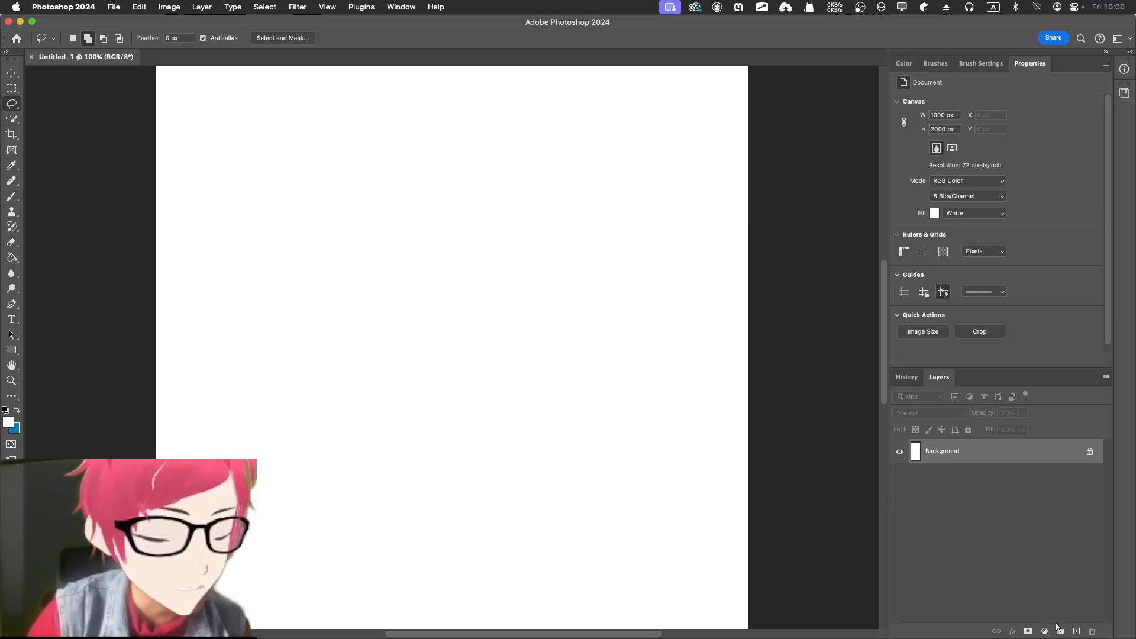
click(1076, 632)
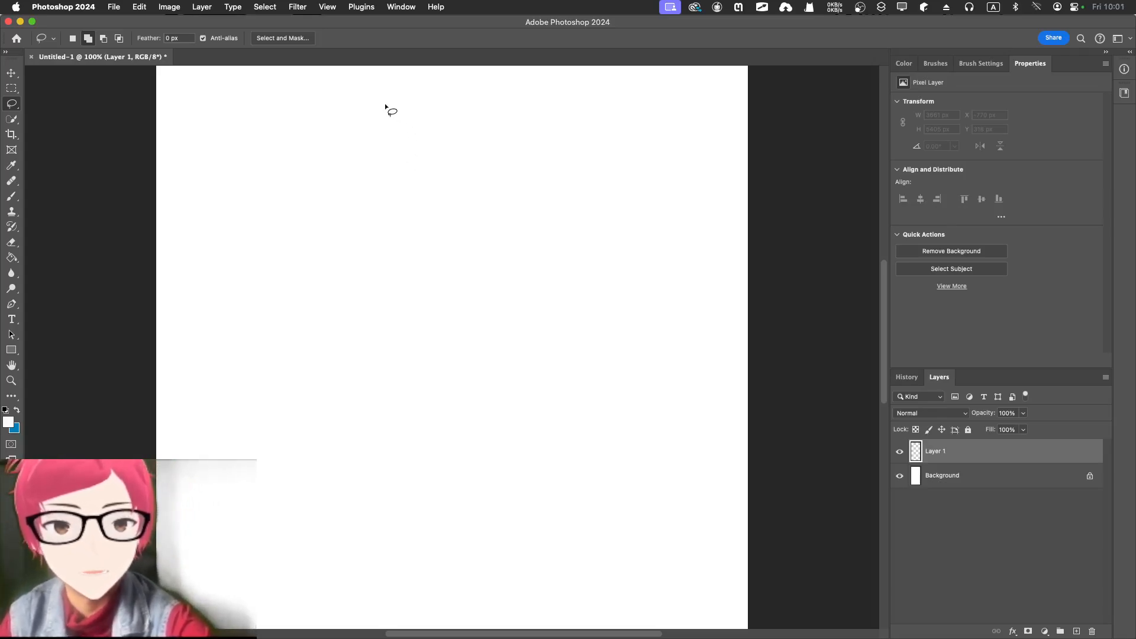
Lasso an irregular freeform shape about 652 by 469 px on the new layer and fill it with a near-black colour.
mouse_move(392, 105)
mouse_down()
mouse_move(352, 124)
mouse_move(307, 194)
mouse_move(280, 204)
mouse_move(316, 249)
mouse_move(315, 363)
mouse_move(368, 348)
mouse_move(447, 297)
mouse_move(519, 342)
mouse_move(633, 328)
mouse_move(607, 253)
mouse_move(642, 165)
mouse_move(477, 93)
mouse_move(367, 102)
mouse_up()
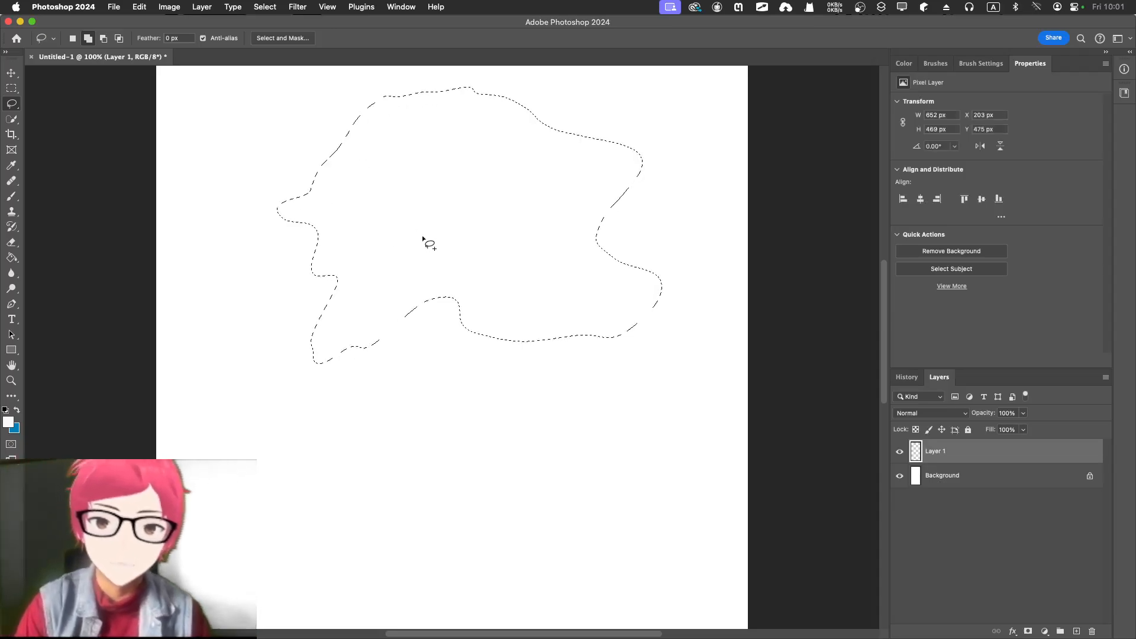
right_click(420, 216)
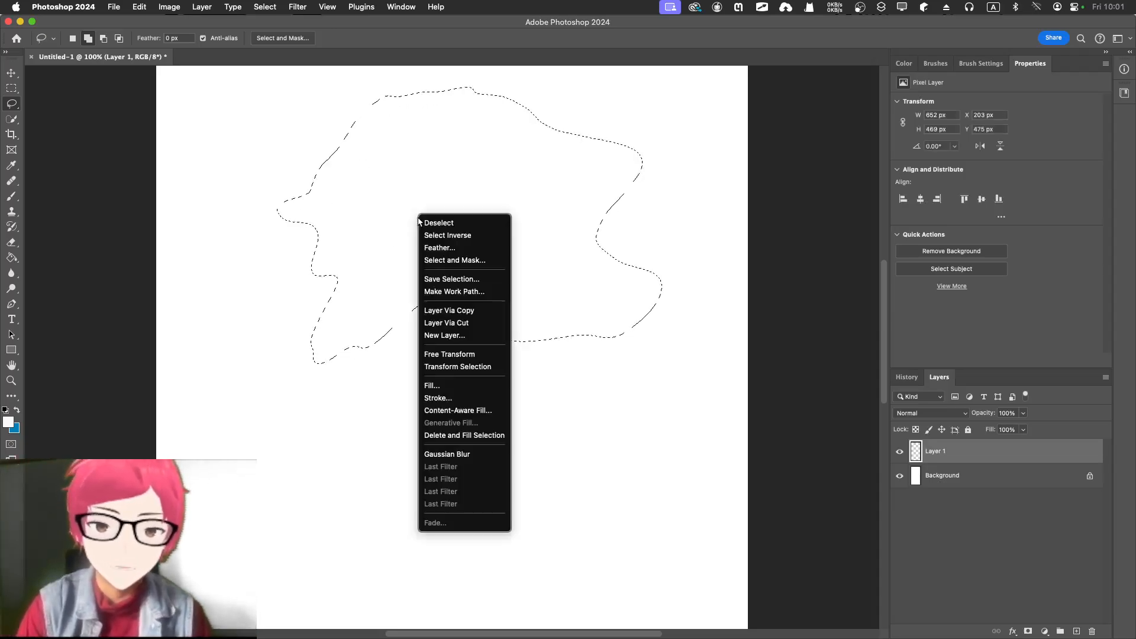
click(461, 387)
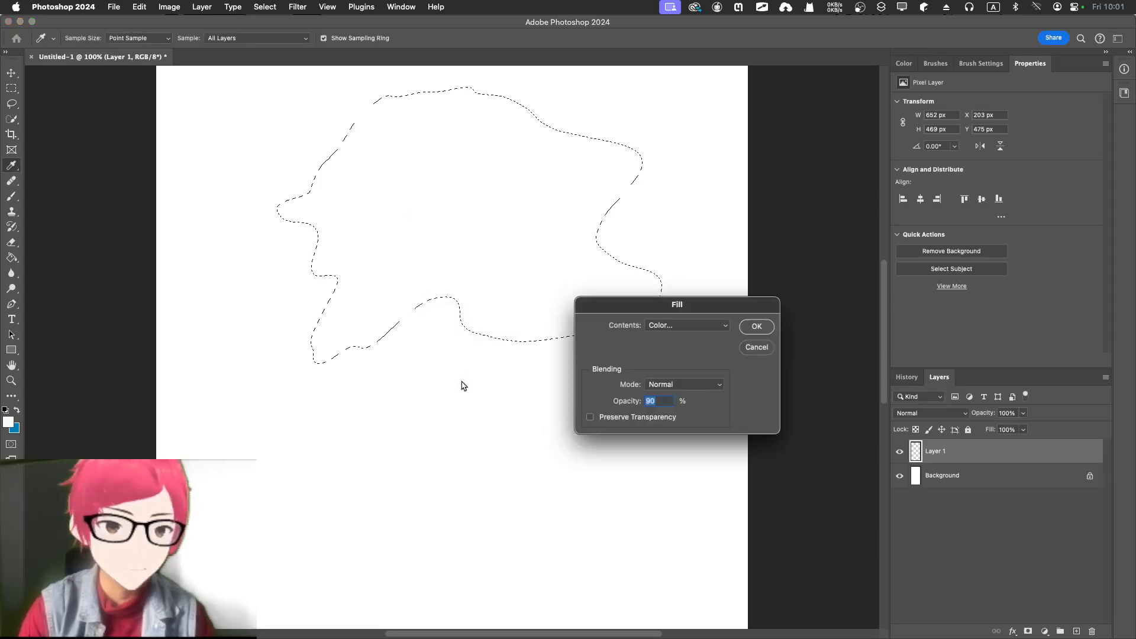
click(672, 327)
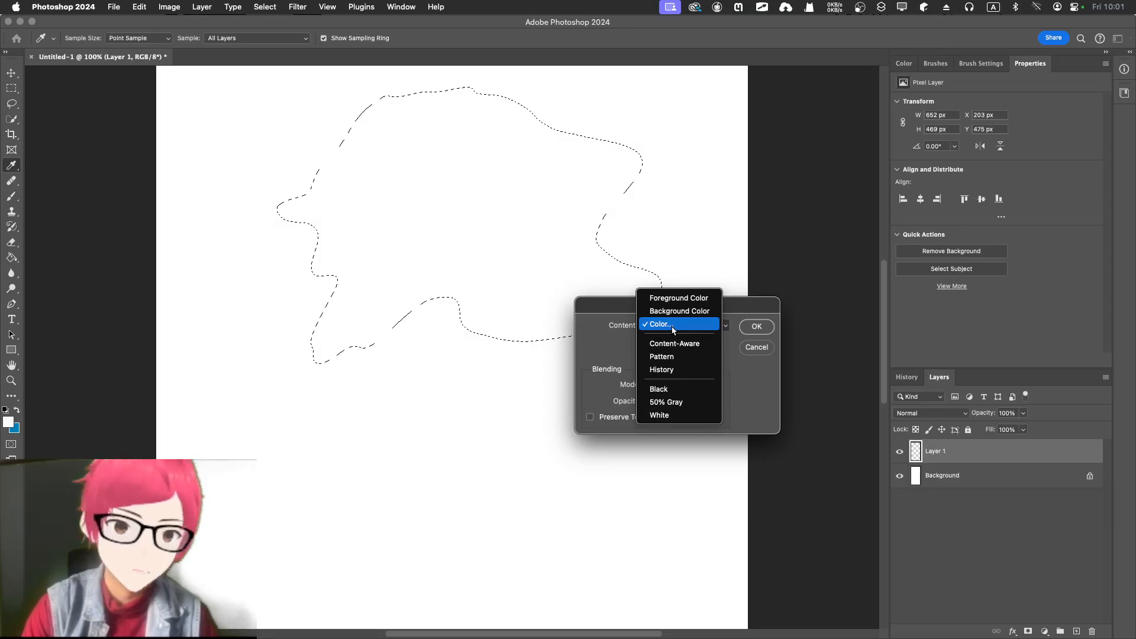
click(673, 326)
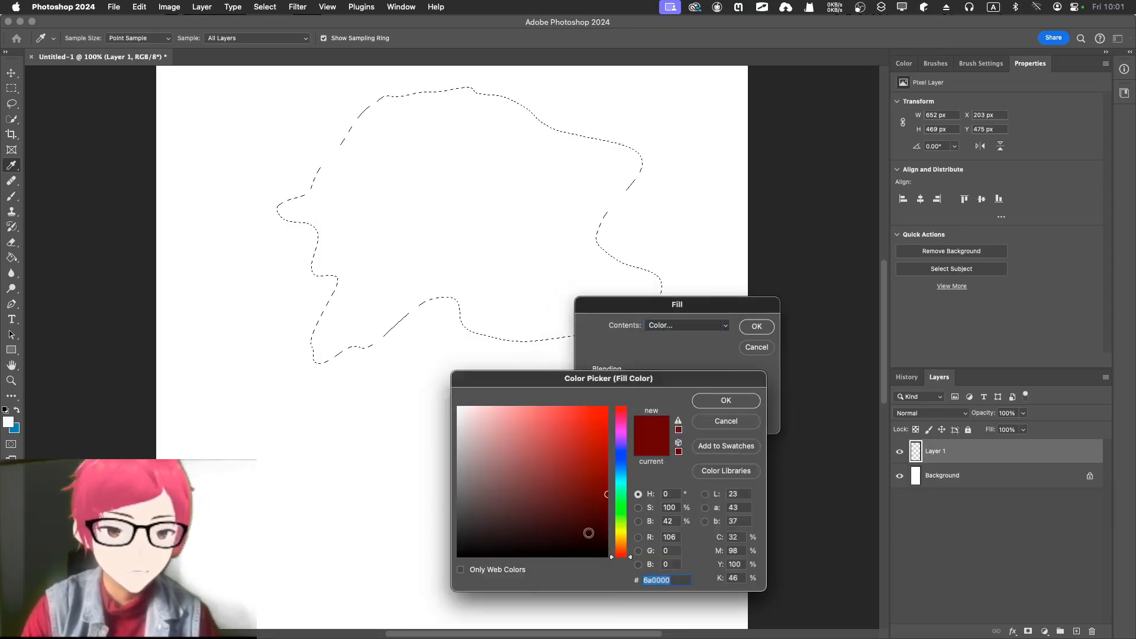
click(725, 400)
click(756, 328)
key(l)
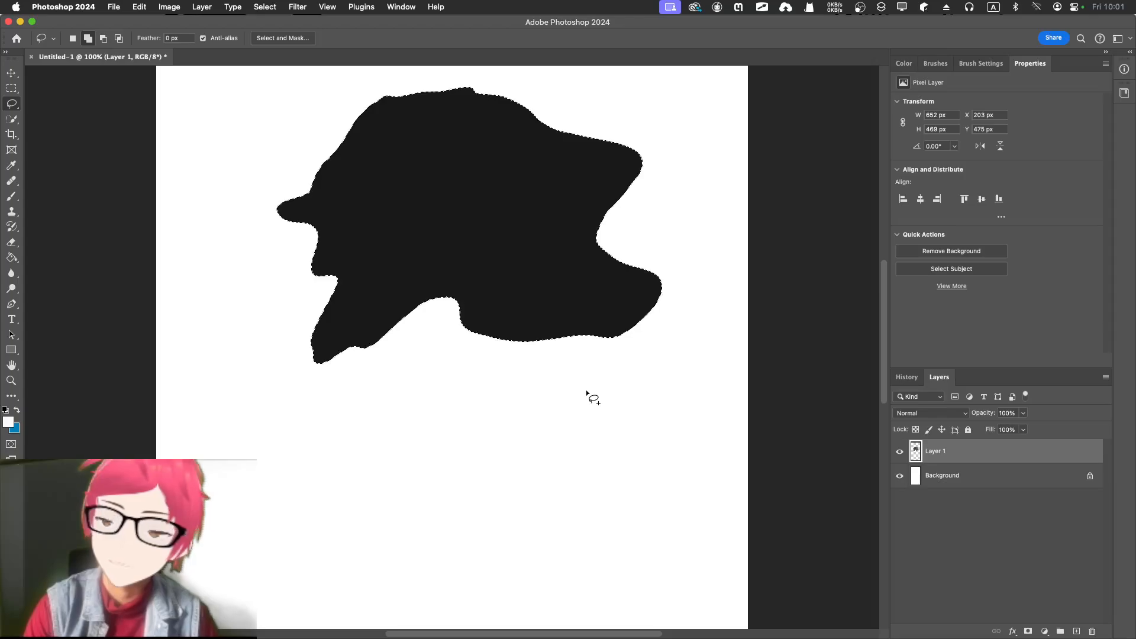
Undo the fill of the test shape and clear its selection.
key(super+z)
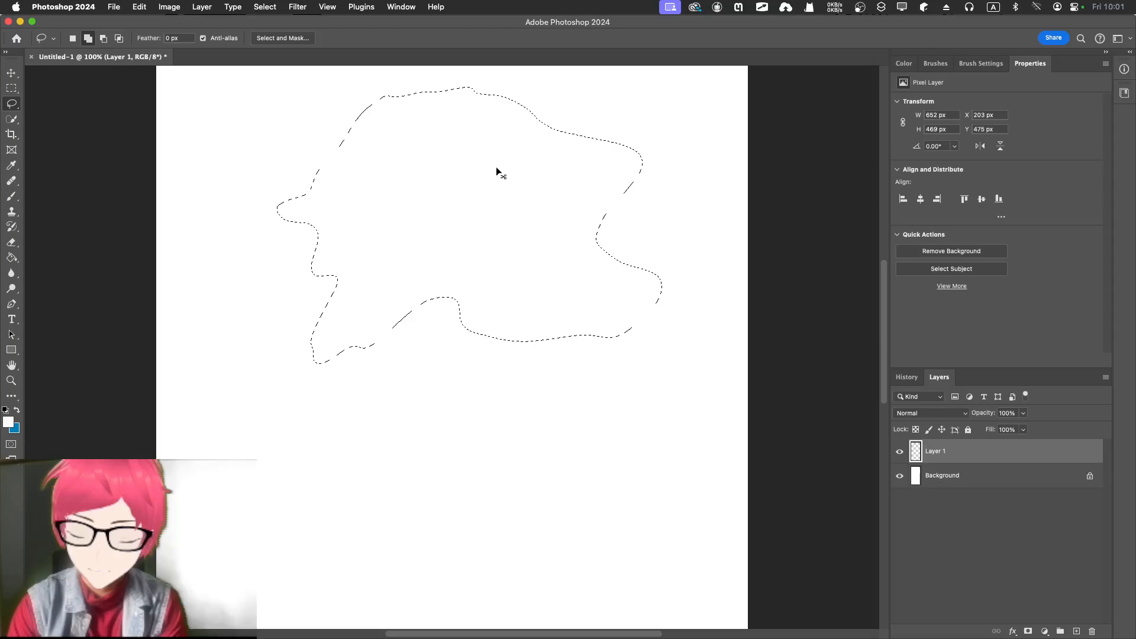
key(super+d)
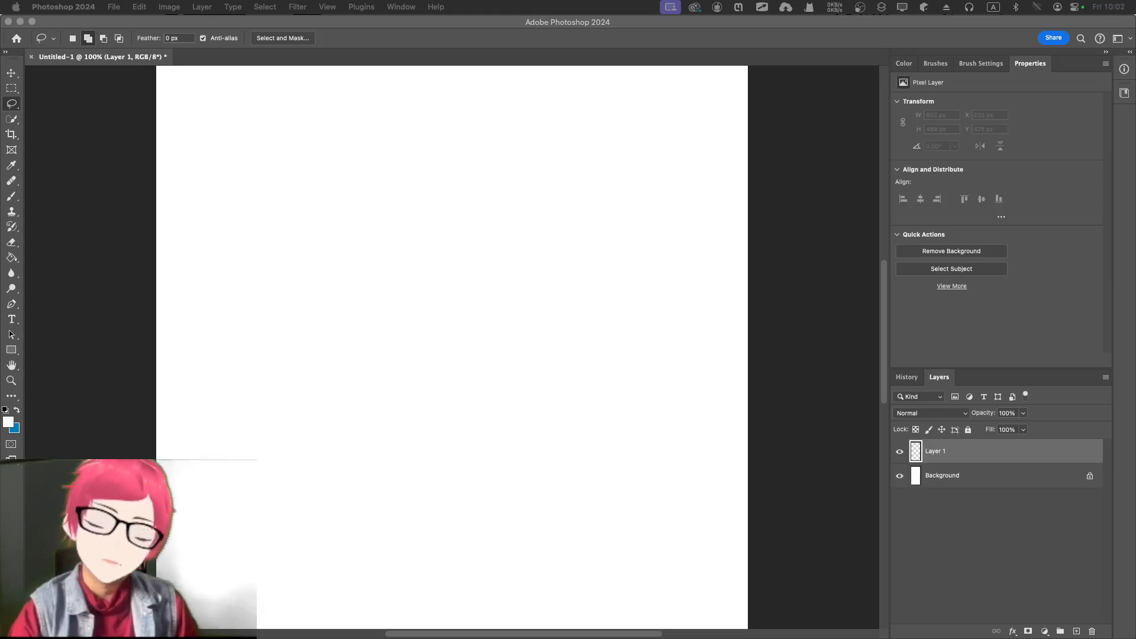
key(ctrl+Up)
key(ctrl+Up)
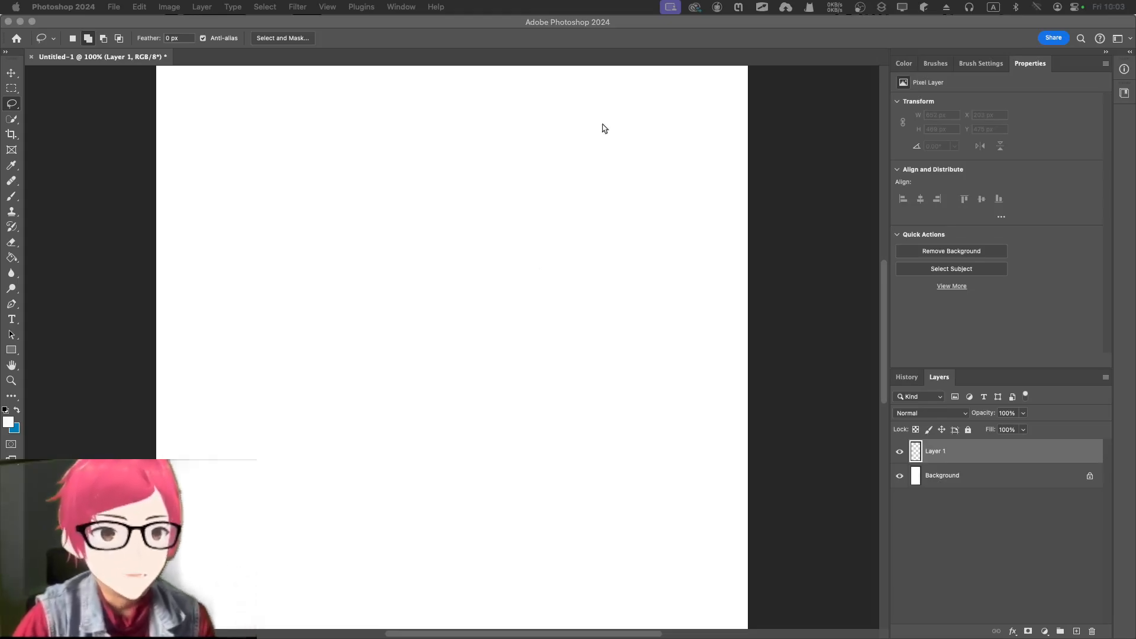
click(524, 260)
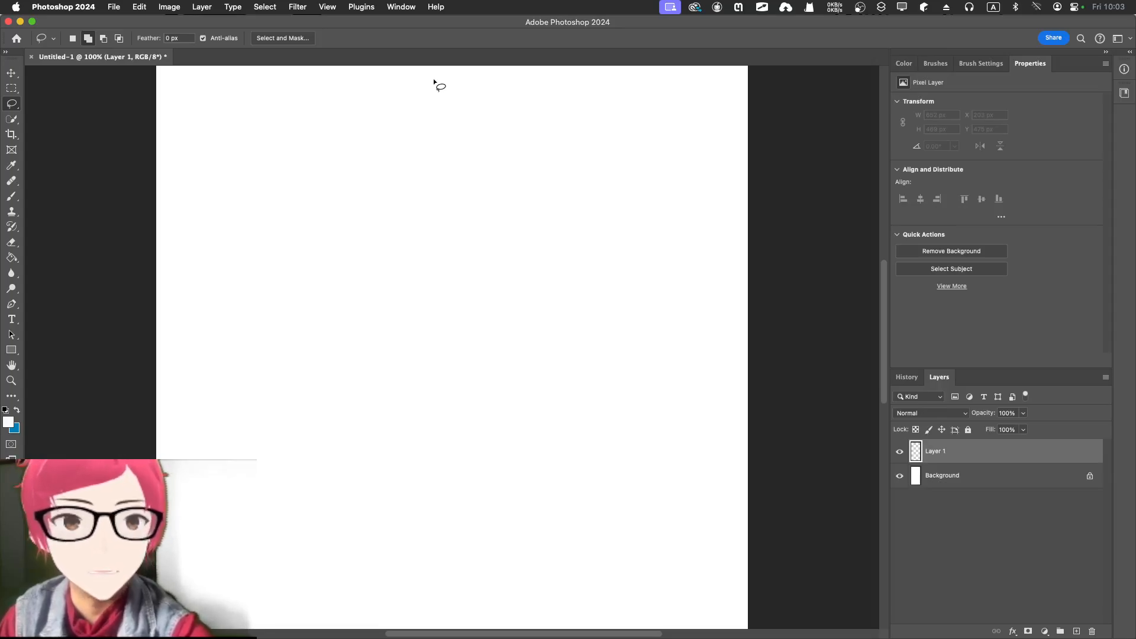
mouse_move(437, 78)
mouse_down()
mouse_move(388, 83)
mouse_move(335, 126)
mouse_up()
key(super+x)
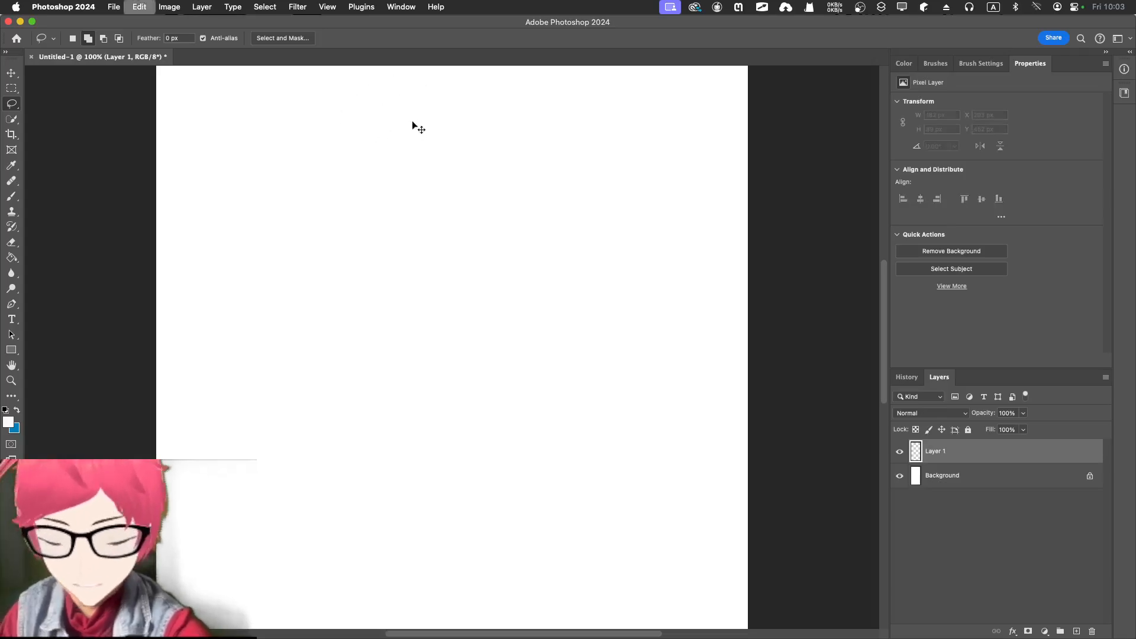
Trace a closed lasso selection of a head-and-shoulders silhouette with flicked hair strands, about 755 px wide and 921 px high.
mouse_move(430, 91)
mouse_down()
mouse_move(328, 182)
mouse_move(284, 181)
mouse_move(311, 200)
mouse_move(340, 194)
mouse_move(319, 213)
mouse_move(286, 195)
mouse_move(296, 220)
mouse_move(320, 233)
mouse_move(357, 217)
mouse_move(307, 264)
mouse_move(292, 330)
mouse_move(304, 336)
mouse_move(311, 269)
mouse_move(328, 304)
mouse_move(360, 325)
mouse_move(335, 348)
mouse_move(307, 344)
mouse_move(371, 351)
mouse_move(405, 400)
mouse_move(396, 377)
mouse_move(436, 395)
mouse_up()
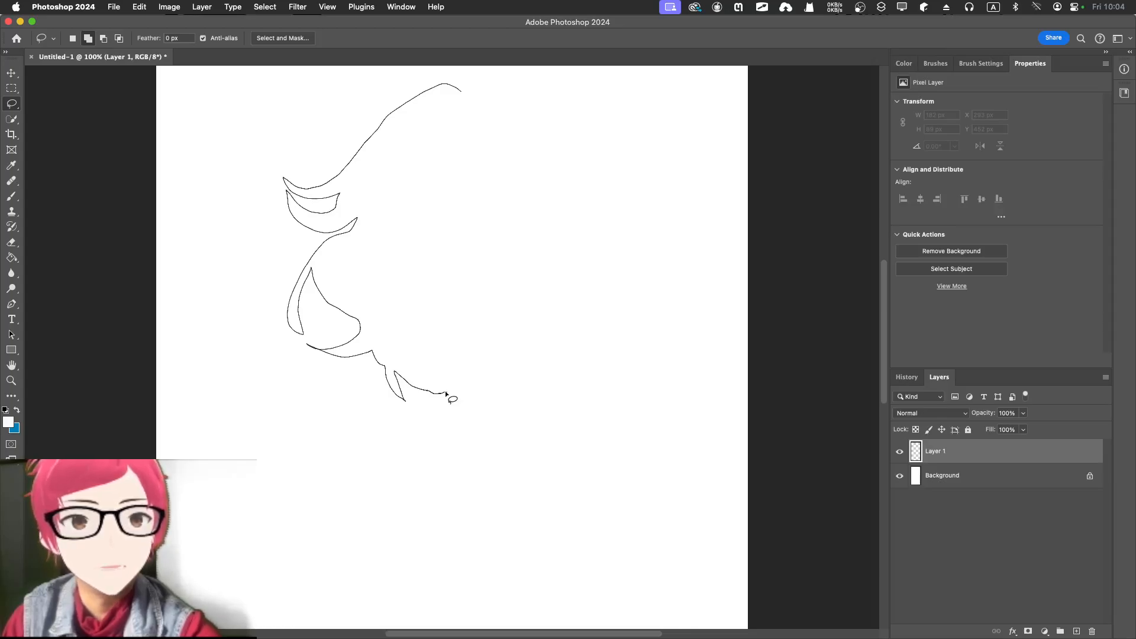
mouse_move(446, 395)
mouse_down()
mouse_move(391, 437)
mouse_move(357, 416)
mouse_move(327, 426)
mouse_move(299, 448)
mouse_move(238, 562)
mouse_up()
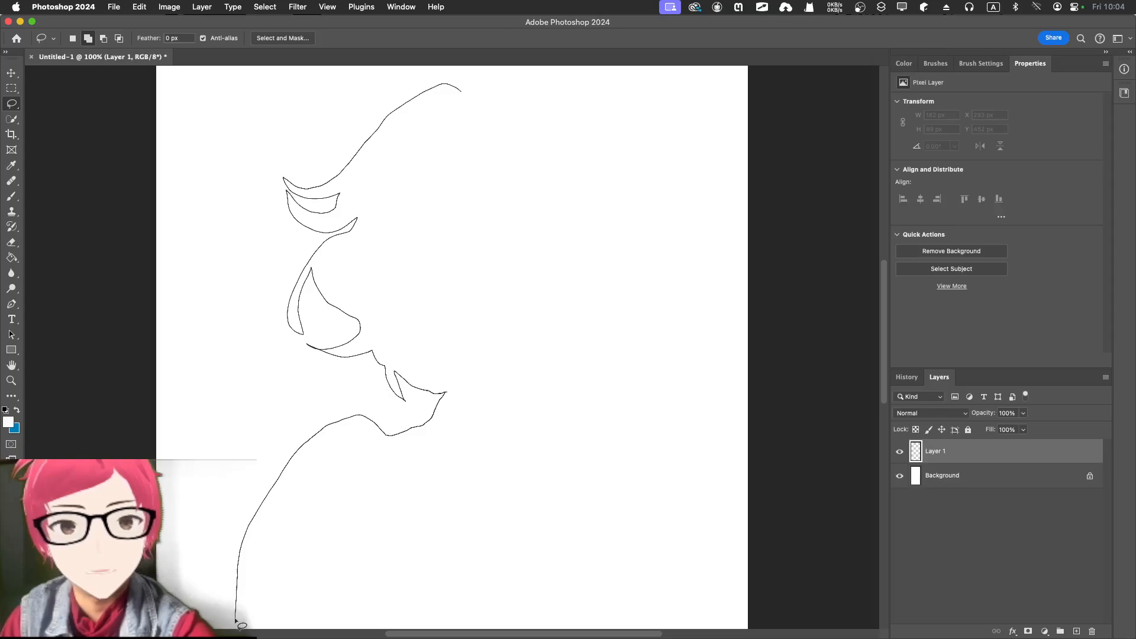
mouse_move(240, 617)
mouse_down()
mouse_move(670, 608)
mouse_move(670, 565)
mouse_move(627, 534)
mouse_move(590, 528)
mouse_move(567, 503)
mouse_move(548, 433)
mouse_move(557, 380)
mouse_move(593, 382)
mouse_move(620, 372)
mouse_move(624, 351)
mouse_move(612, 361)
mouse_move(624, 350)
mouse_move(668, 344)
mouse_move(637, 331)
mouse_move(663, 318)
mouse_move(678, 248)
mouse_move(662, 269)
mouse_move(646, 253)
mouse_move(664, 231)
mouse_move(658, 220)
mouse_move(662, 239)
mouse_move(650, 239)
mouse_move(646, 218)
mouse_move(660, 212)
mouse_move(603, 109)
mouse_move(533, 78)
mouse_move(430, 77)
mouse_up()
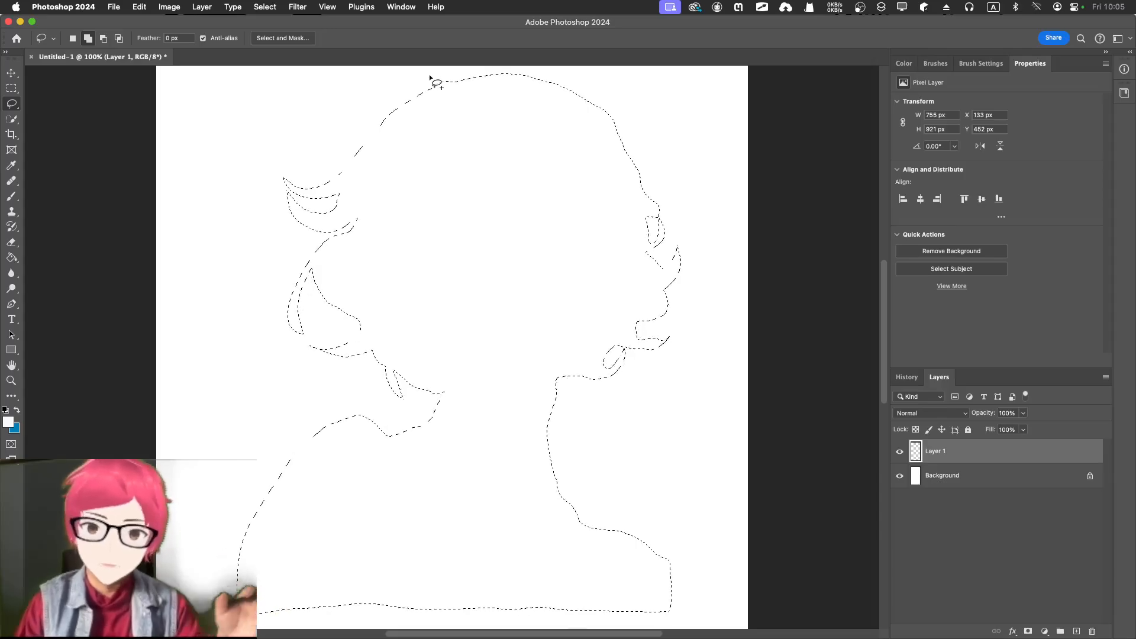
Fill the silhouette selection with Black in Normal mode at 90% opacity and deselect it.
right_click(533, 188)
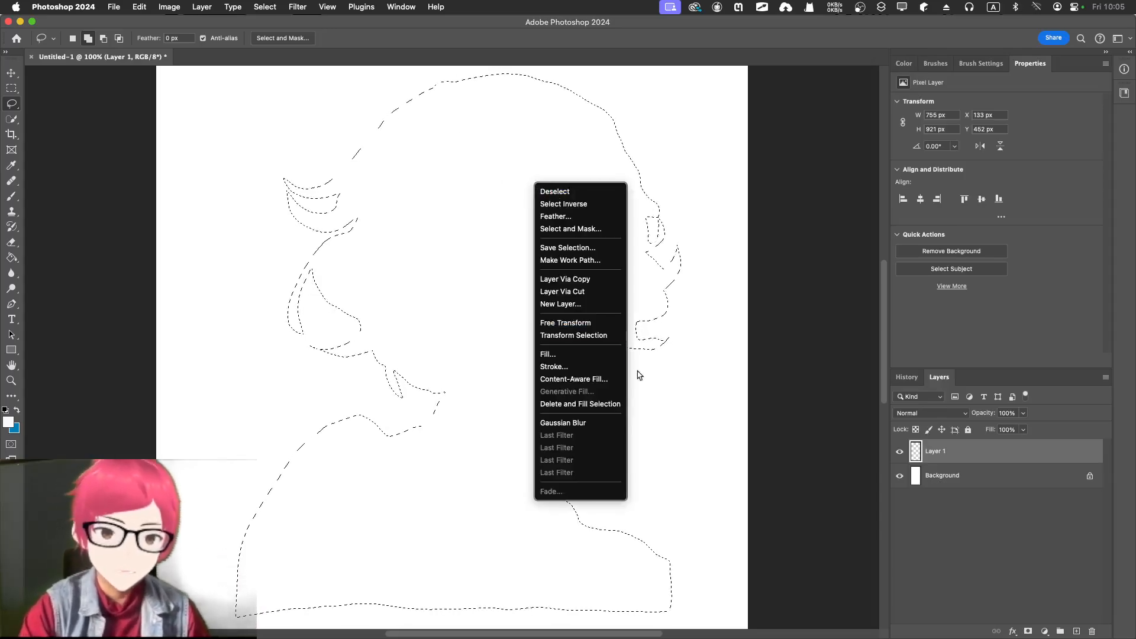
click(577, 354)
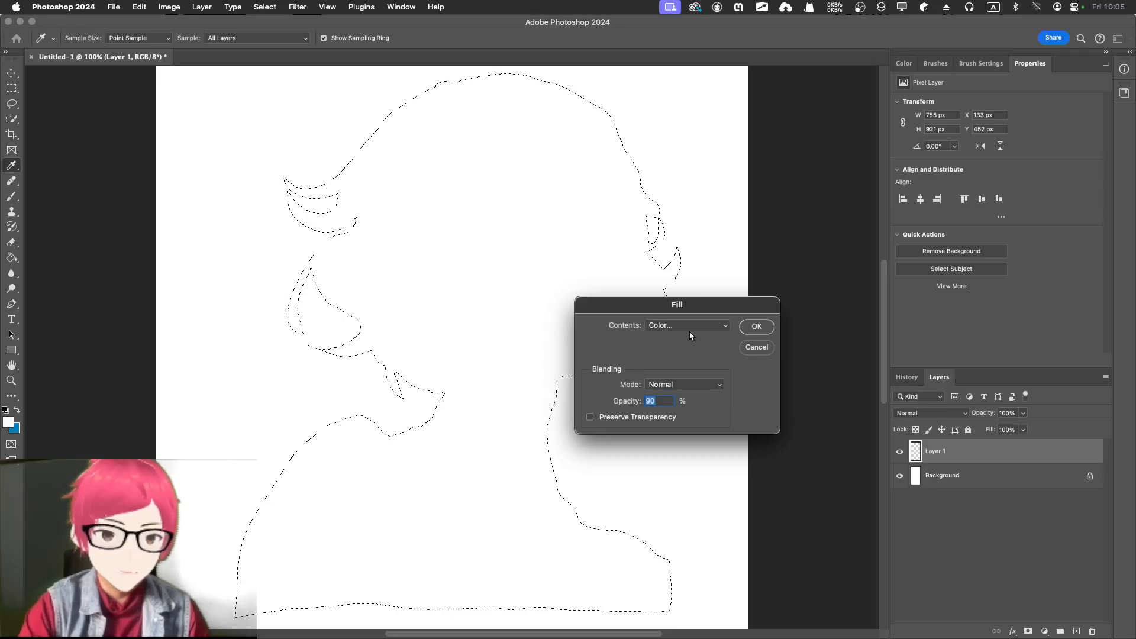
click(689, 332)
click(673, 389)
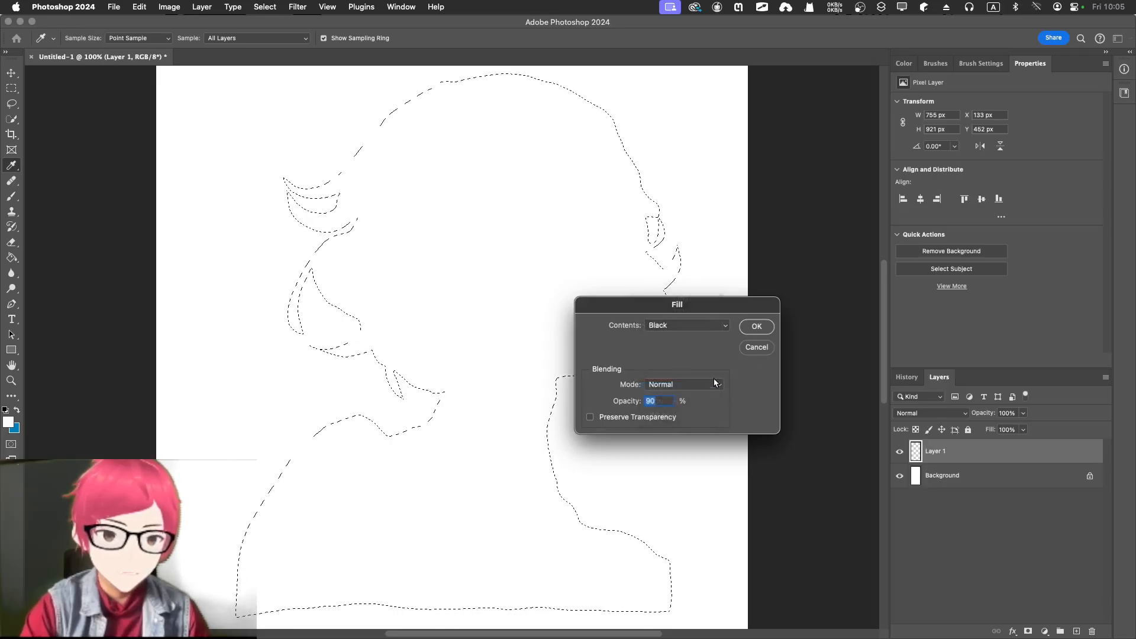
click(756, 327)
key(l)
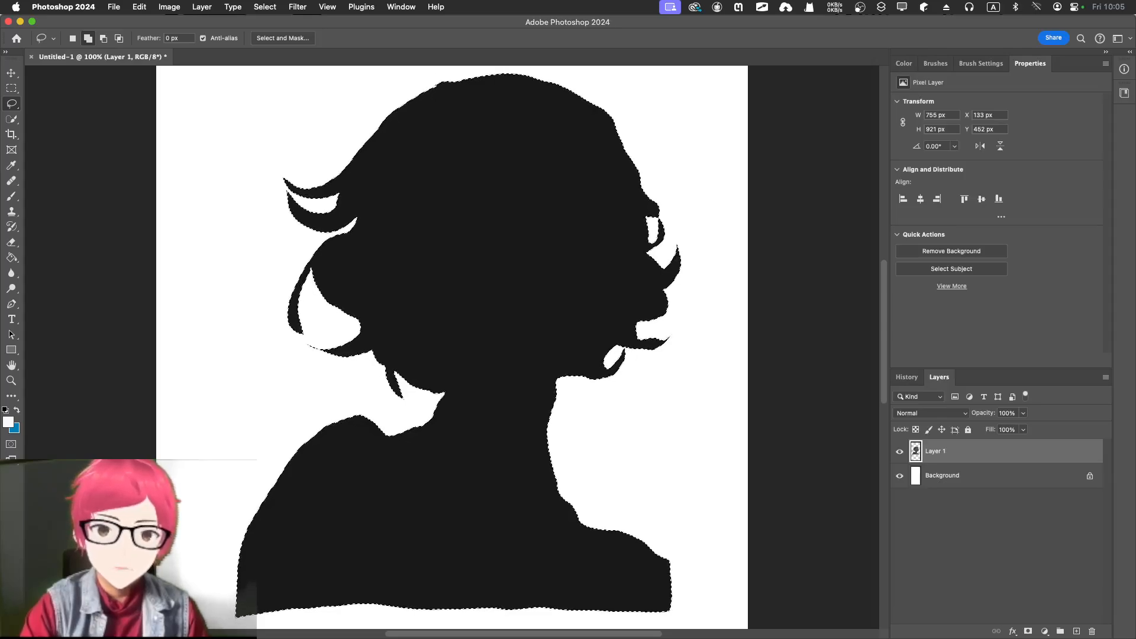
key(super+Tab)
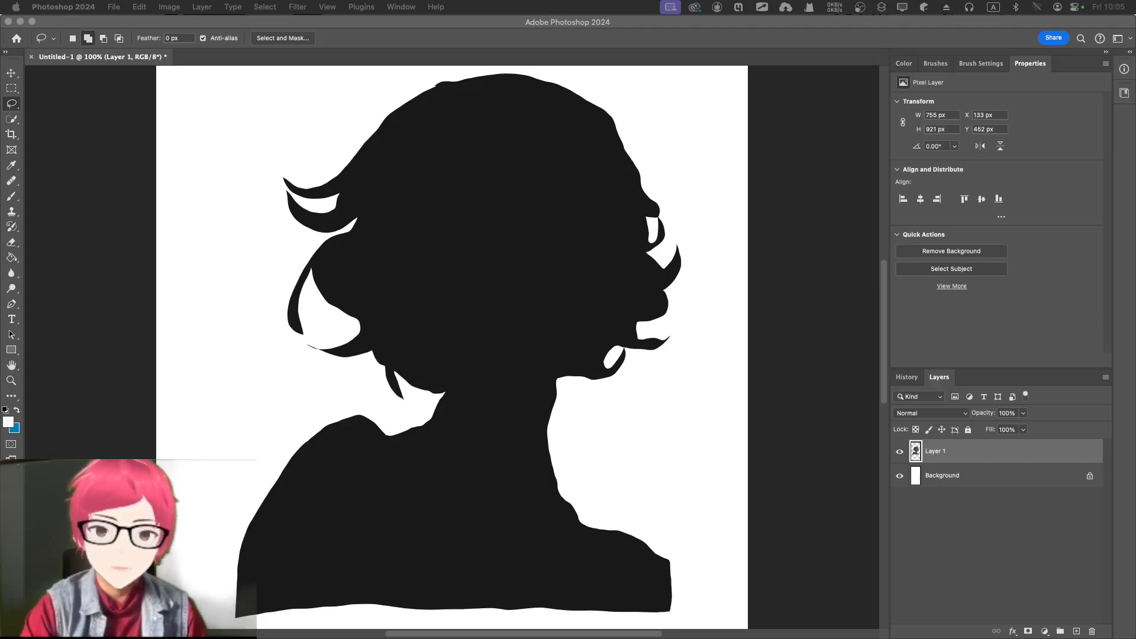
click(439, 185)
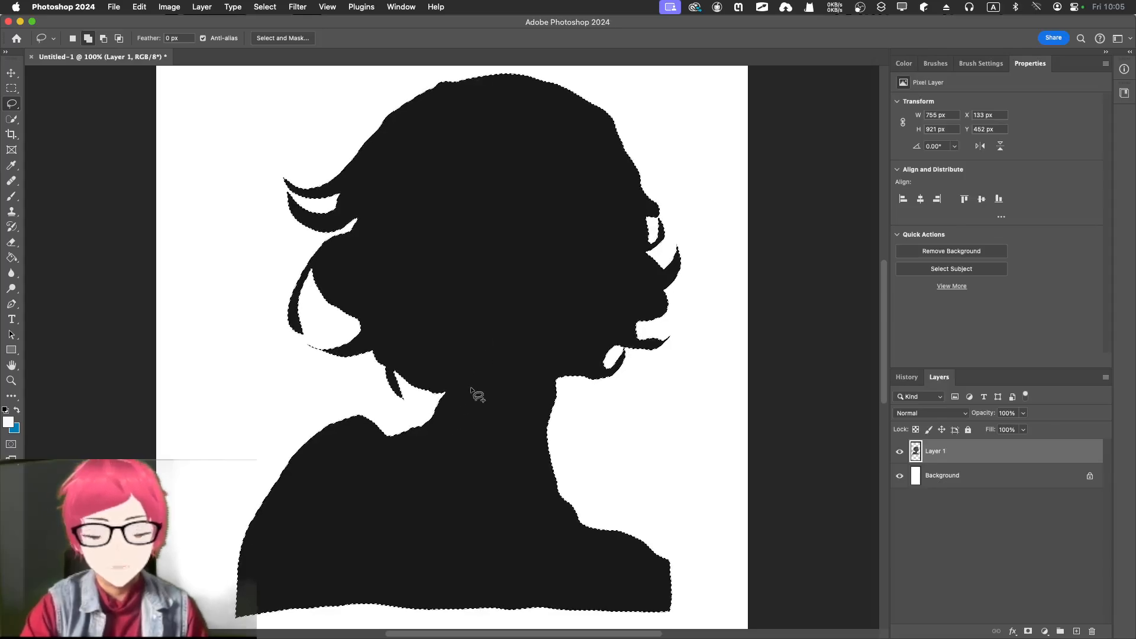
key(super+d)
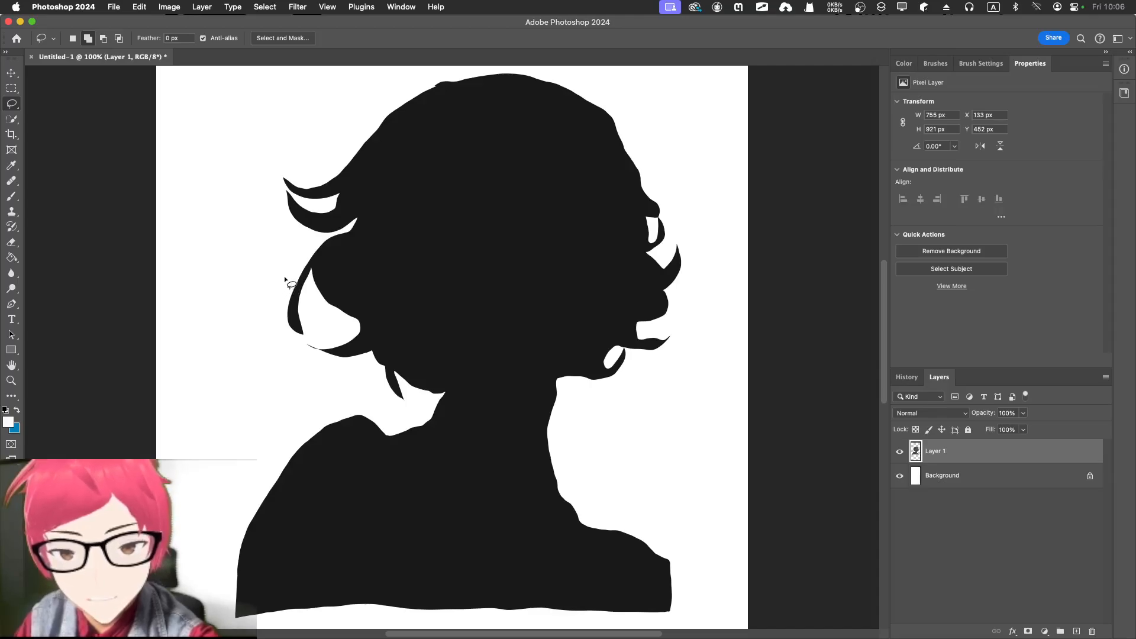
Thin the long curl and the flick above it on the silhouette's left side by lassoing and deleting their outer edges.
mouse_move(295, 262)
mouse_down()
mouse_move(280, 320)
mouse_move(292, 354)
mouse_move(301, 248)
mouse_up()
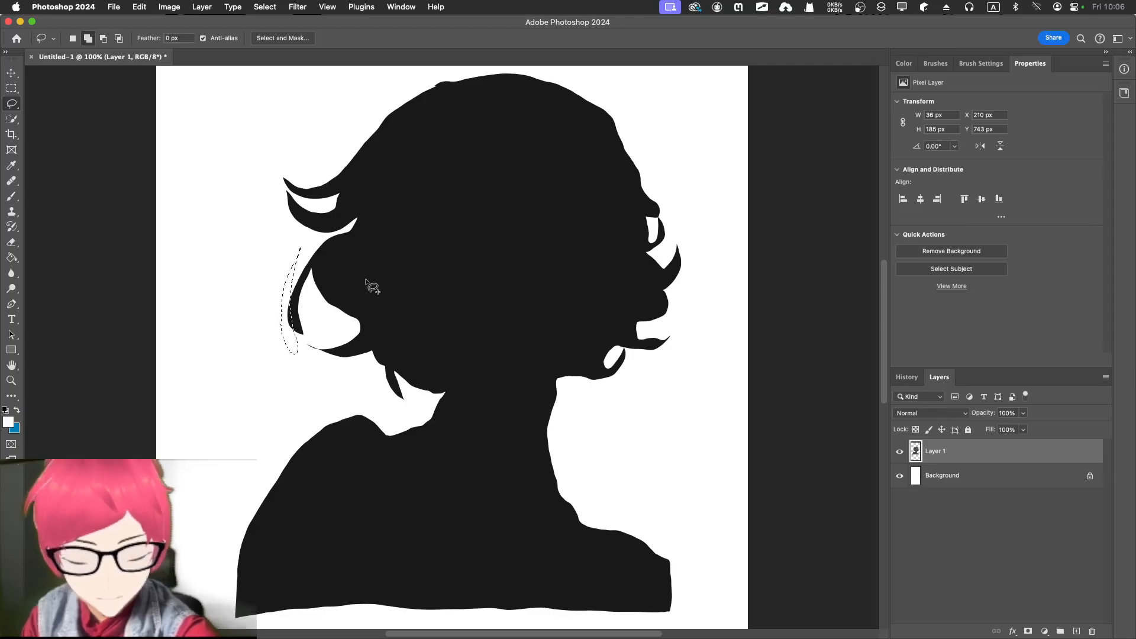
click(300, 296)
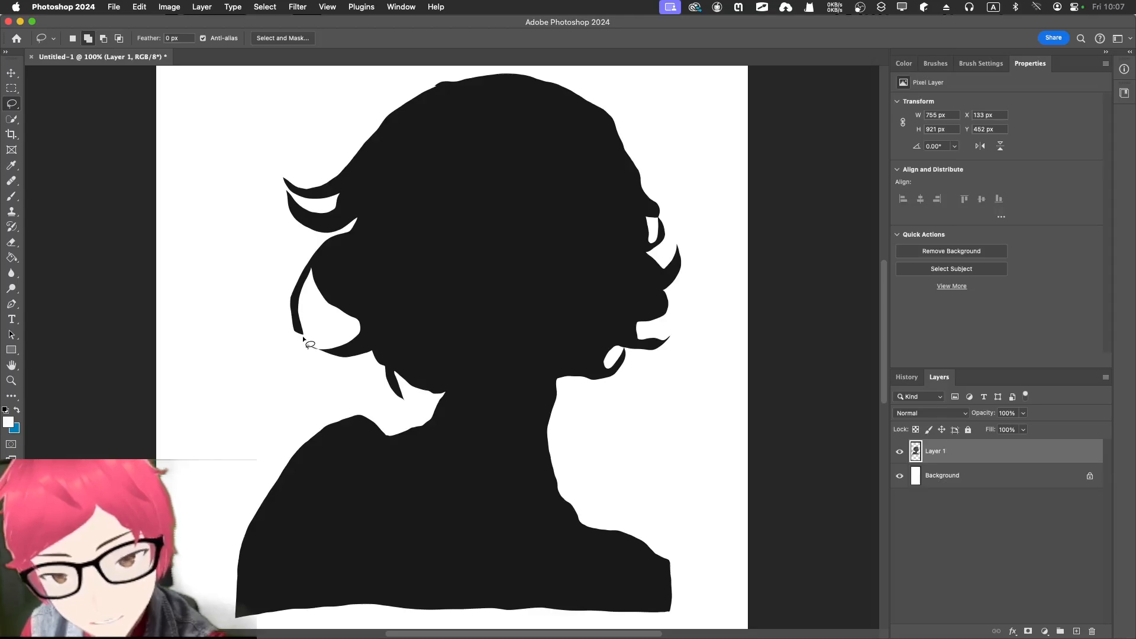
mouse_move(302, 334)
mouse_down()
mouse_move(289, 271)
mouse_move(273, 284)
mouse_move(280, 342)
mouse_move(303, 336)
mouse_up()
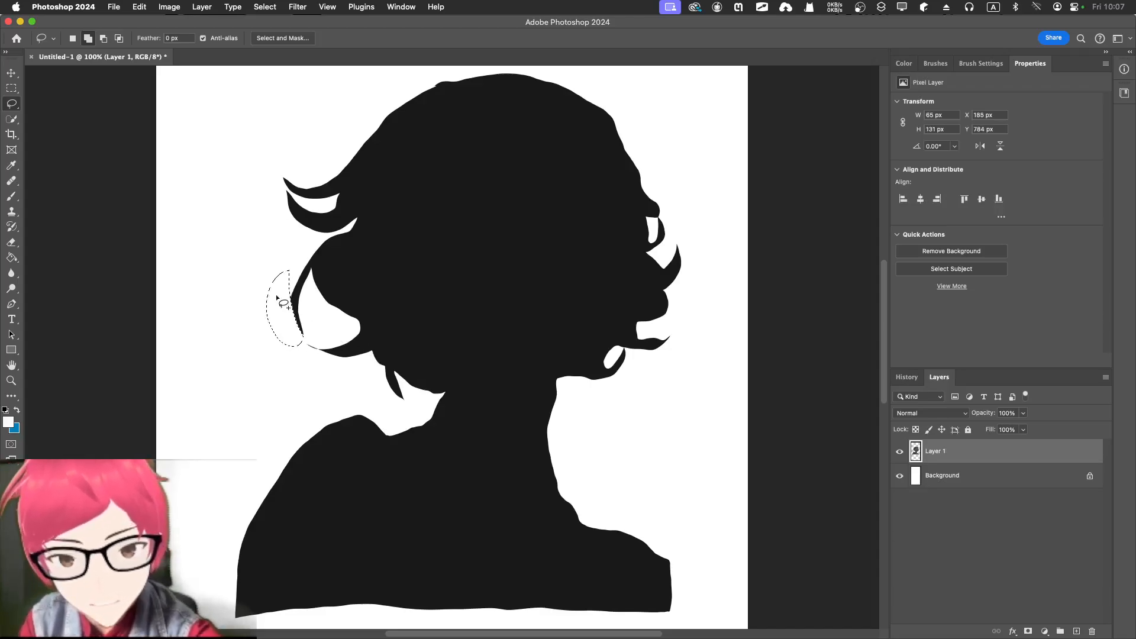
mouse_move(283, 320)
mouse_down()
mouse_move(300, 268)
mouse_move(288, 265)
mouse_move(294, 304)
mouse_move(284, 306)
mouse_move(303, 273)
mouse_move(293, 269)
mouse_move(306, 277)
mouse_move(299, 340)
mouse_move(281, 327)
mouse_move(290, 278)
mouse_move(306, 259)
mouse_up()
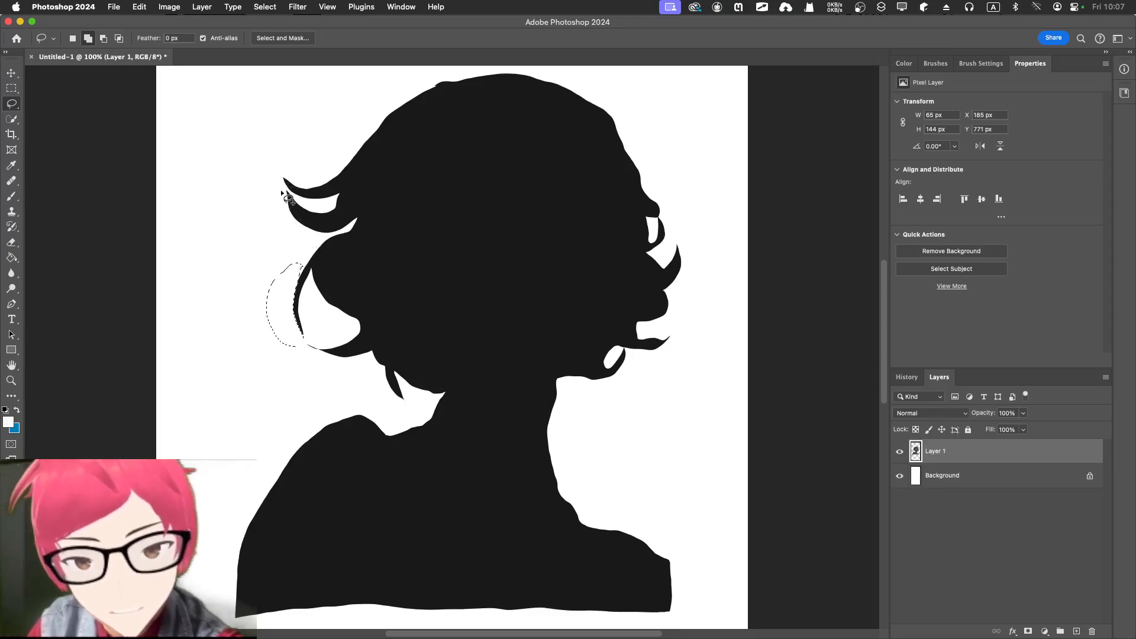
mouse_move(284, 190)
mouse_down()
mouse_move(304, 217)
mouse_move(345, 228)
mouse_move(302, 236)
mouse_move(282, 217)
mouse_move(282, 190)
mouse_up()
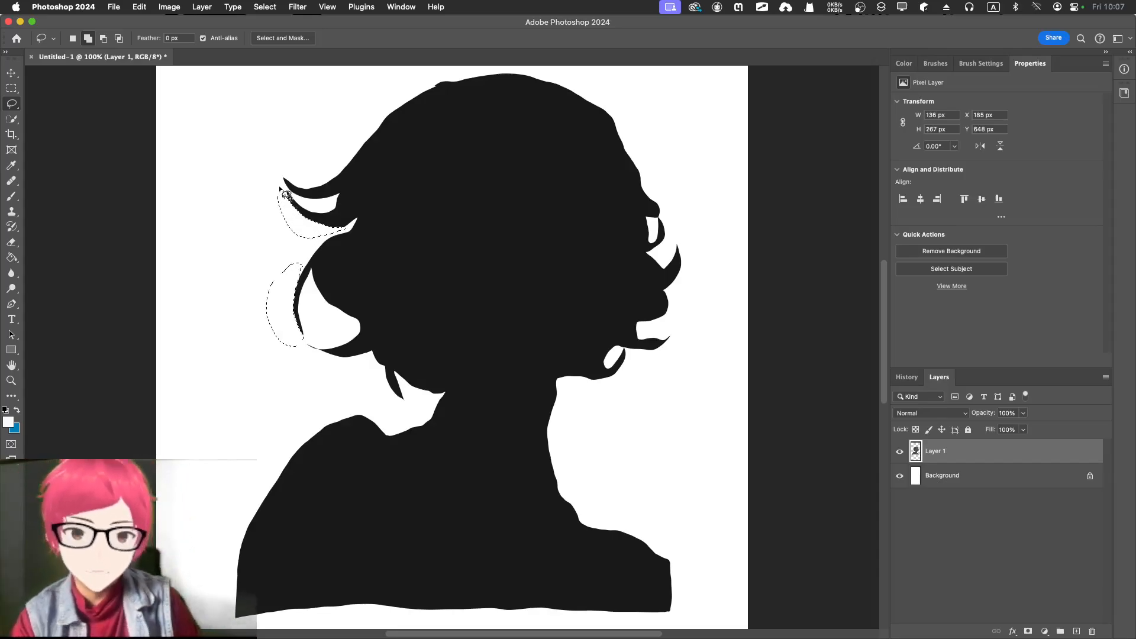
click(252, 269)
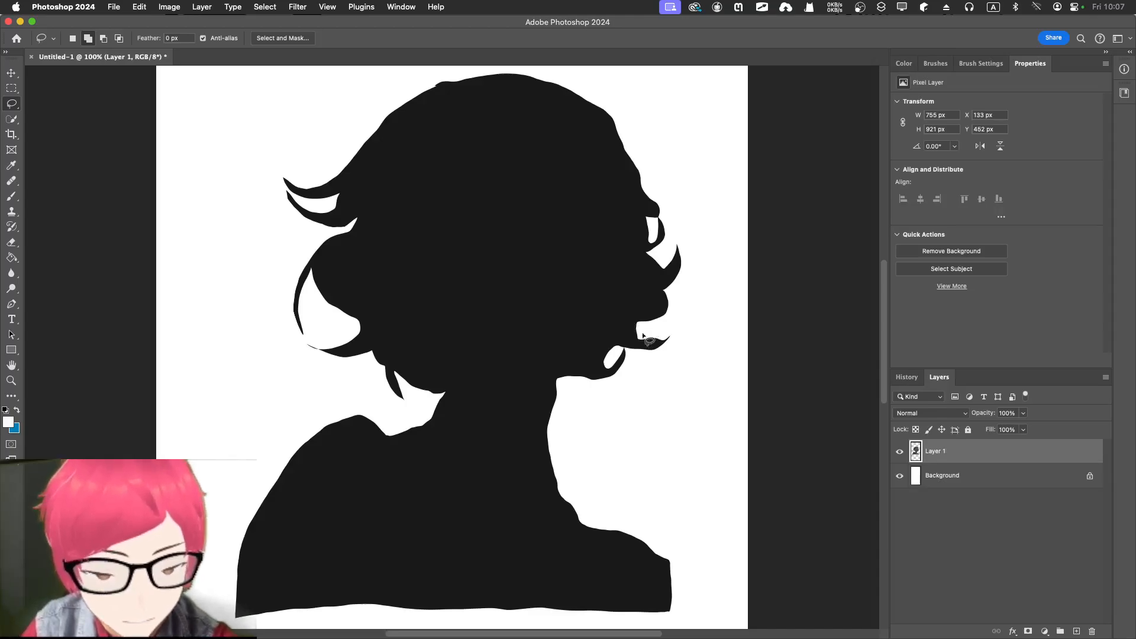
Lasso and cut away the upper edge of the small hair strand at the silhouette's lower right.
drag(642, 338, 659, 335)
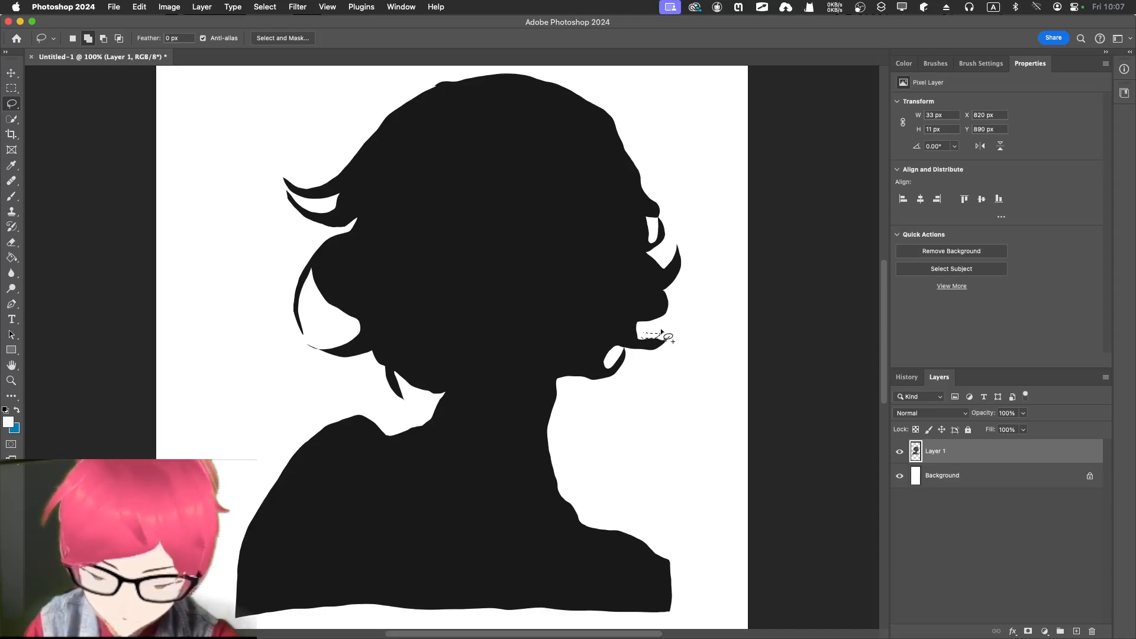
key(super+d)
drag(642, 339, 659, 336)
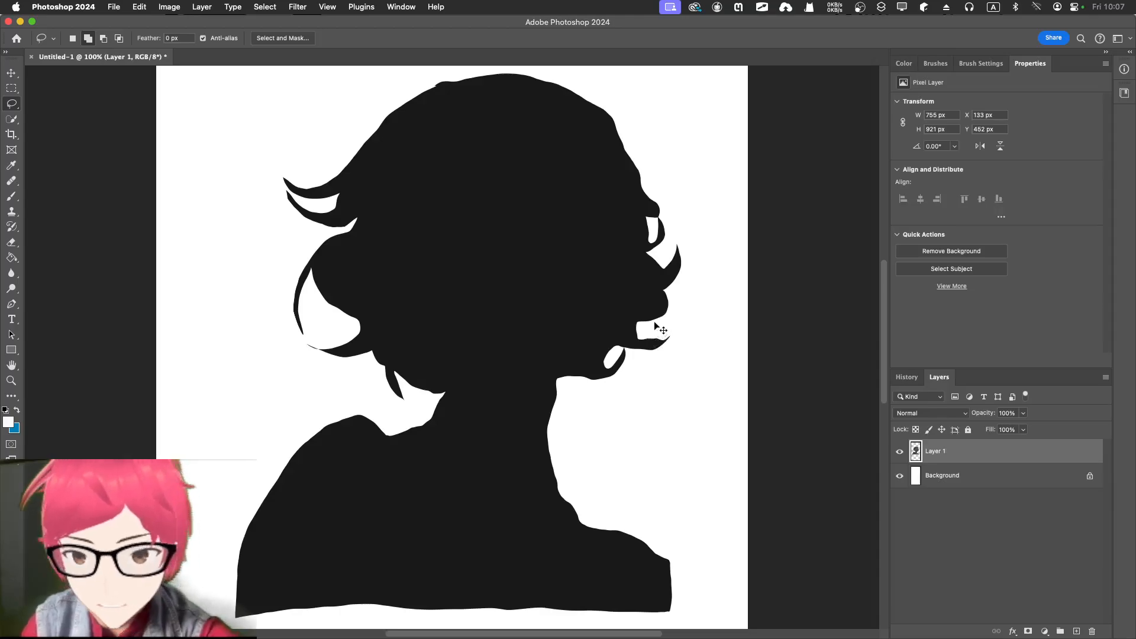
Reselect Layer 1, then lasso and delete slivers from the right-side hair strands, the lower-left strand and the left flick's tip, and deselect.
super+click(665, 328)
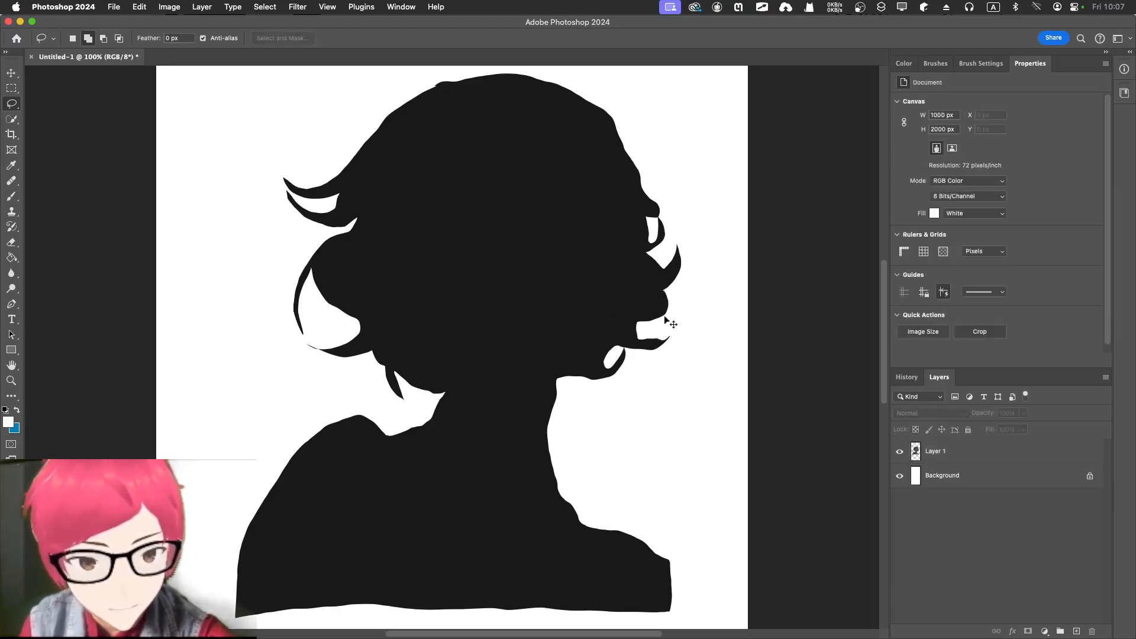
click(949, 449)
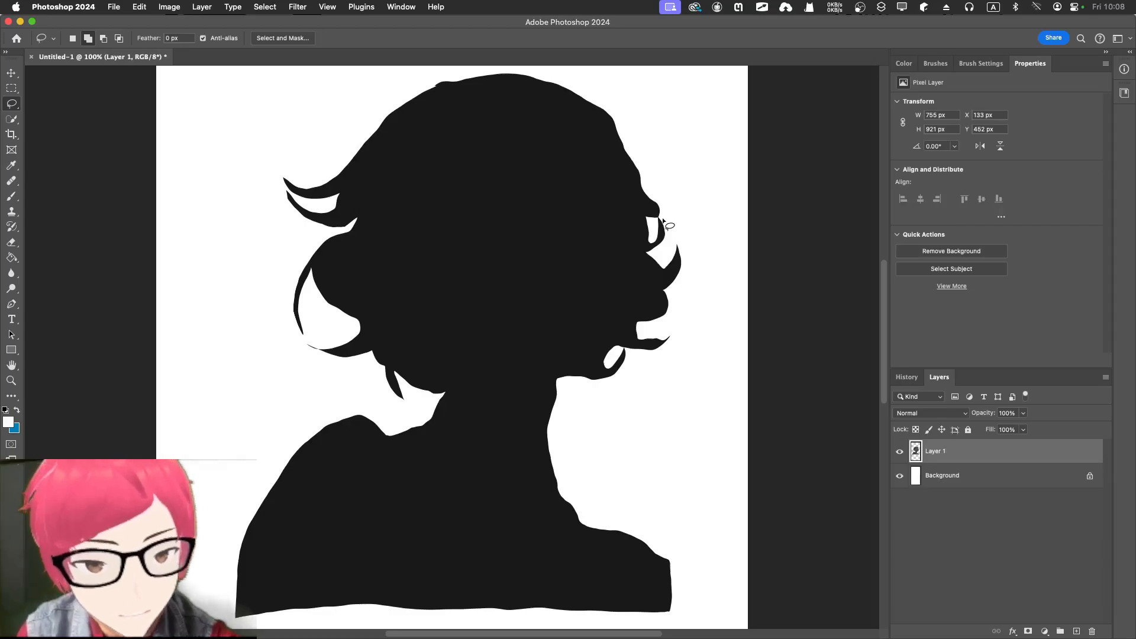
mouse_move(660, 218)
mouse_down()
mouse_move(662, 251)
mouse_move(675, 209)
mouse_up()
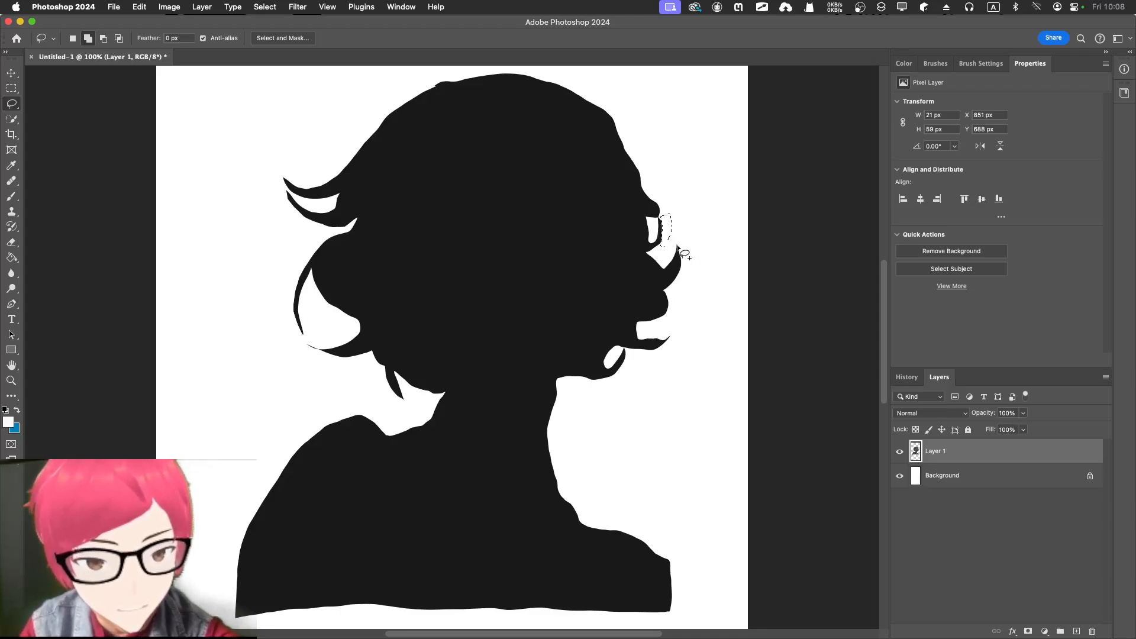
mouse_move(678, 247)
mouse_down()
mouse_move(665, 290)
mouse_move(680, 290)
mouse_move(680, 239)
mouse_up()
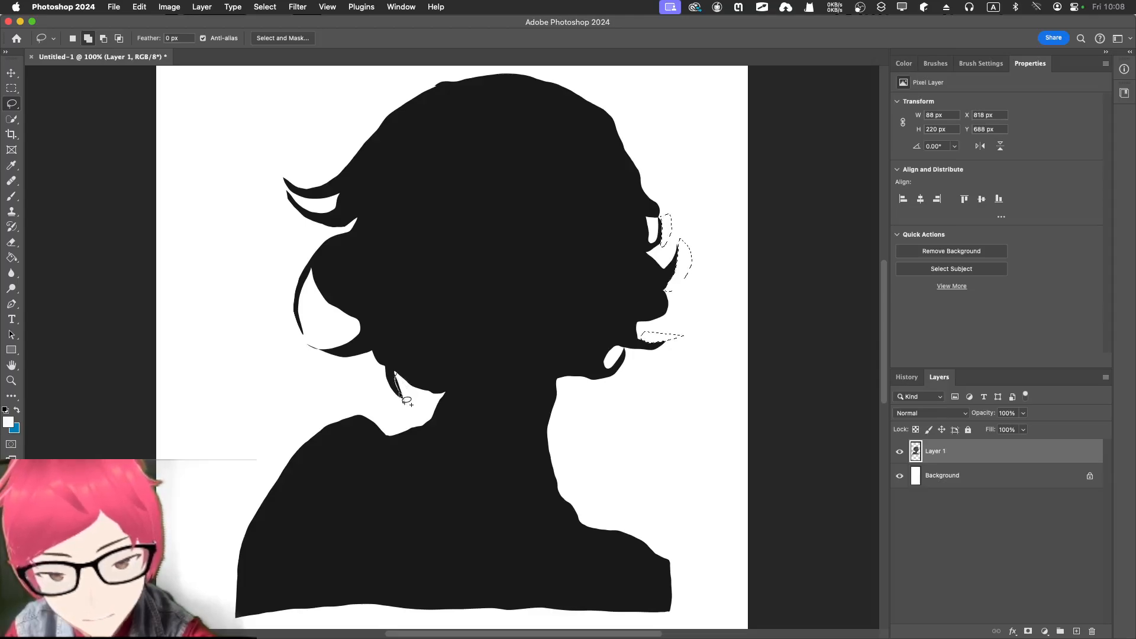
mouse_move(405, 400)
mouse_down()
mouse_move(431, 417)
mouse_move(424, 397)
mouse_up()
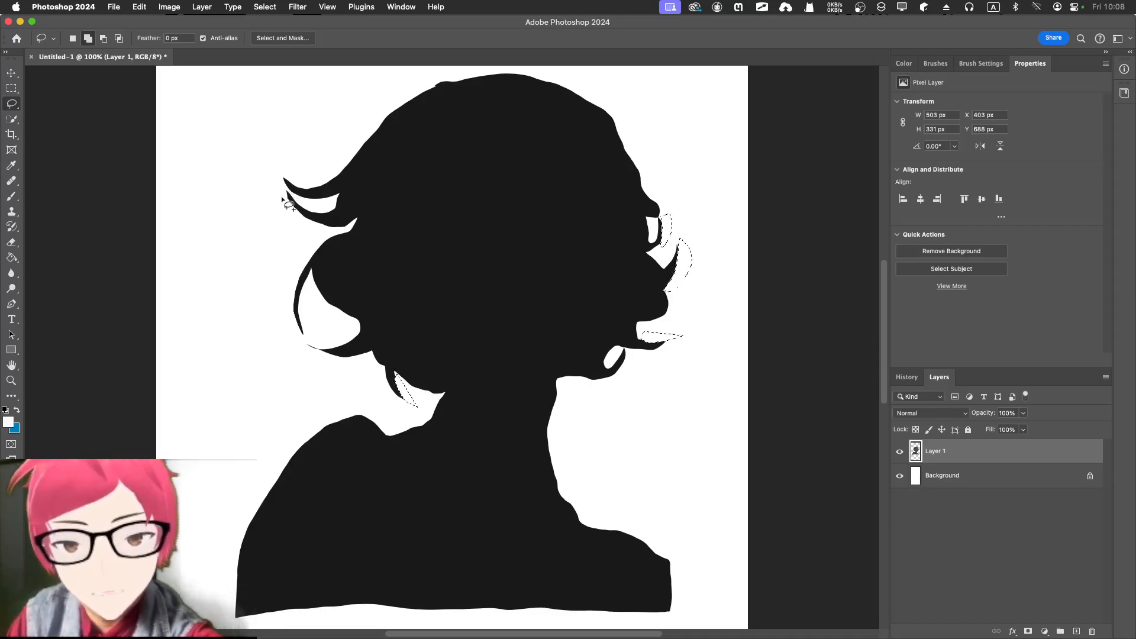
mouse_move(281, 191)
mouse_down()
mouse_move(296, 206)
mouse_move(275, 188)
mouse_up()
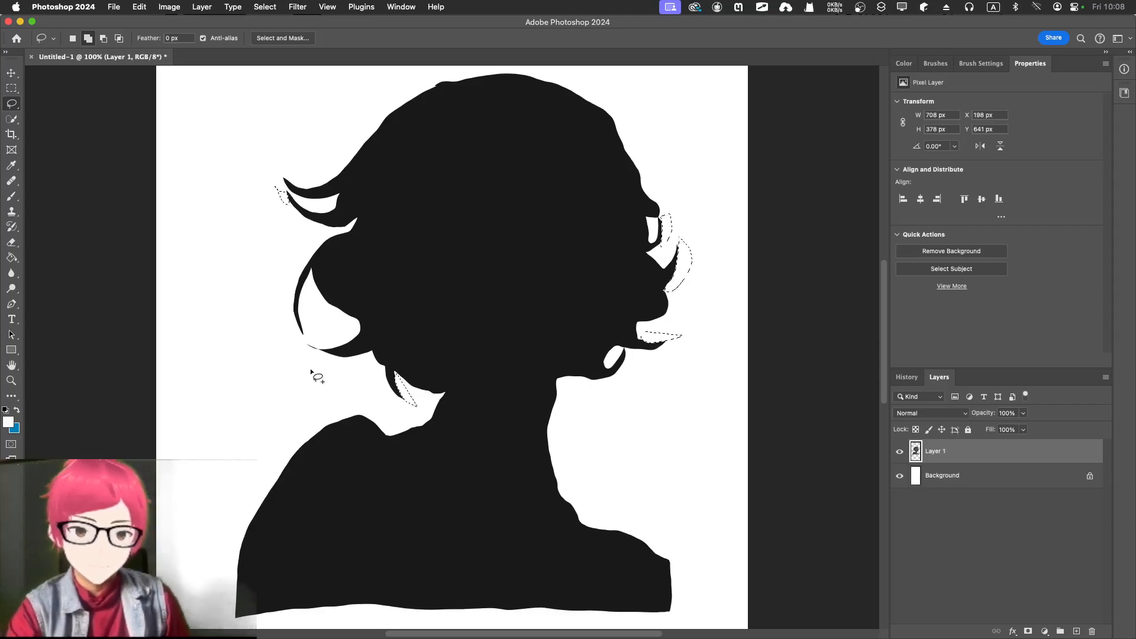
key(ctrl+d)
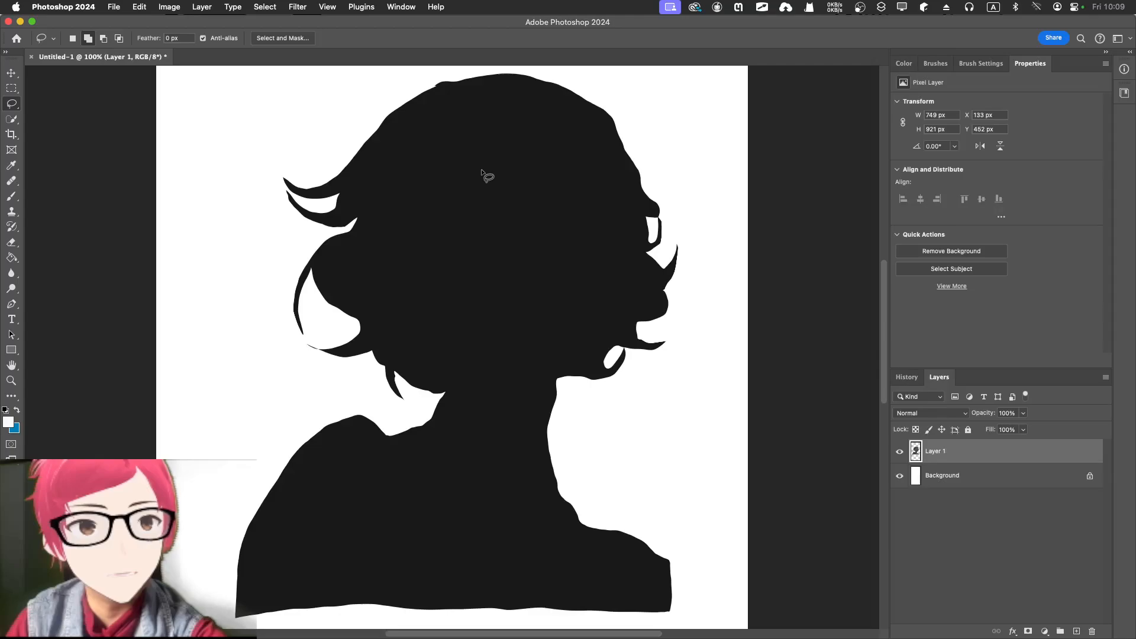
Lasso a face and ear shape about 401 px wide and 409 px high inside the silhouette, delete it and deselect.
mouse_move(476, 174)
mouse_down()
mouse_move(512, 176)
mouse_move(548, 239)
mouse_move(559, 302)
mouse_move(584, 252)
mouse_move(615, 261)
mouse_move(601, 309)
mouse_move(566, 322)
mouse_move(551, 348)
mouse_up()
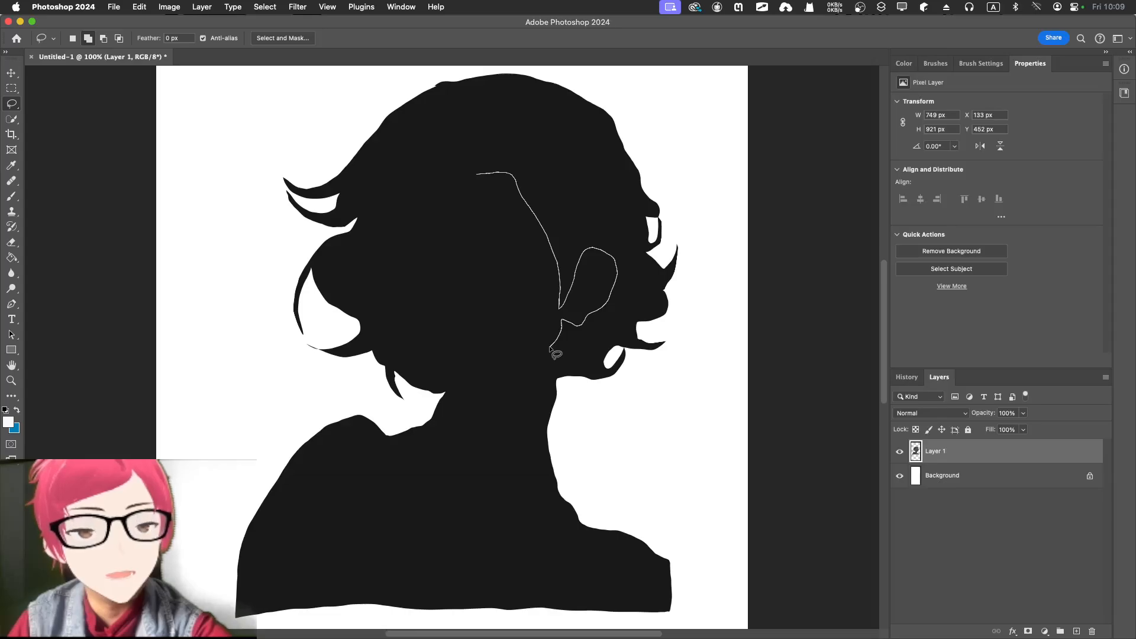
mouse_move(545, 354)
mouse_down()
mouse_move(482, 407)
mouse_move(451, 397)
mouse_up()
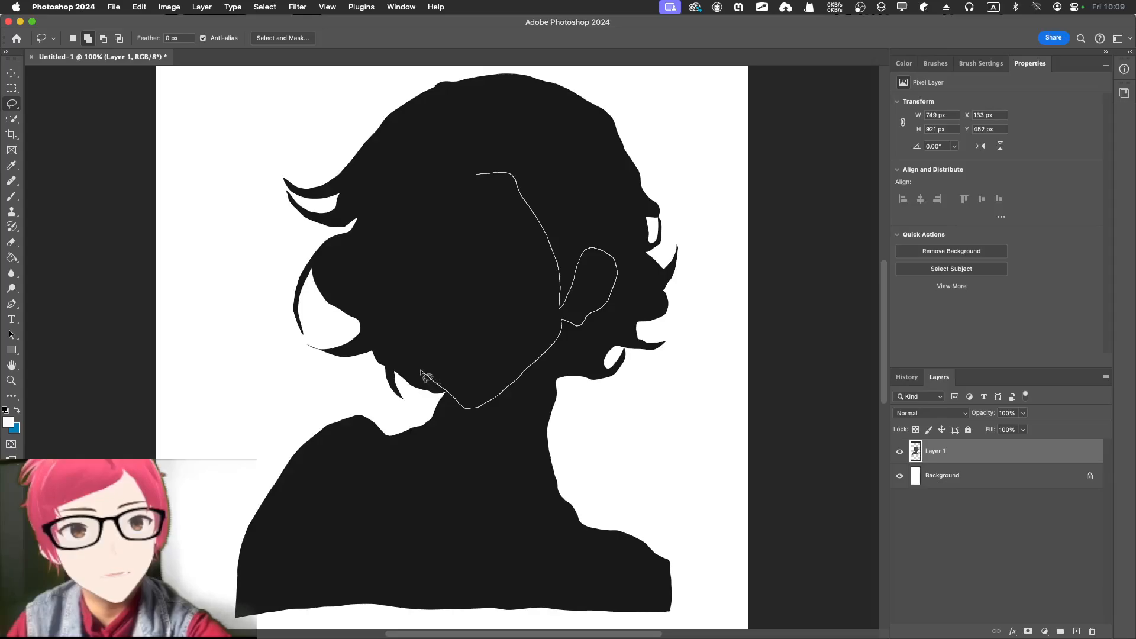
mouse_move(423, 368)
mouse_down()
mouse_move(387, 261)
mouse_move(418, 250)
mouse_move(468, 172)
mouse_move(509, 170)
mouse_up()
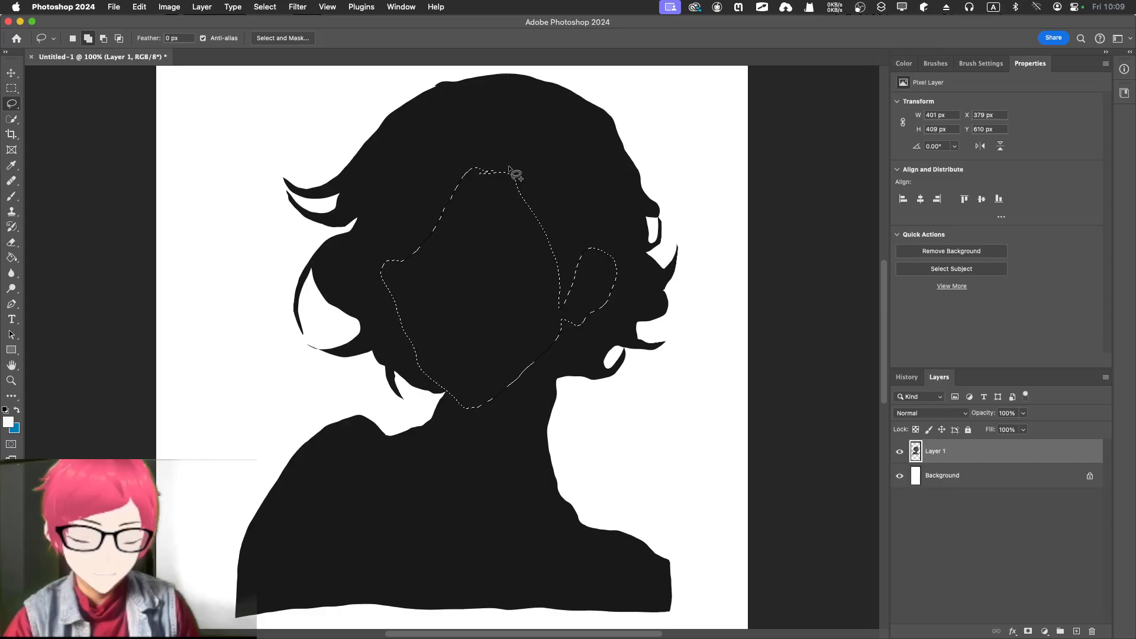
key(Delete)
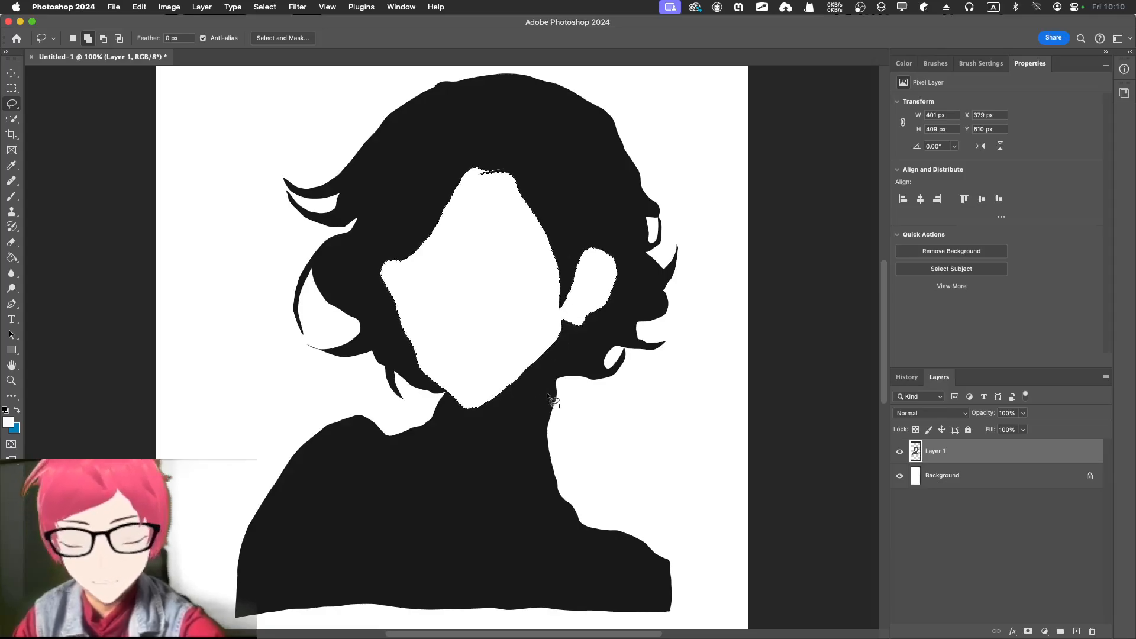
key(super+d)
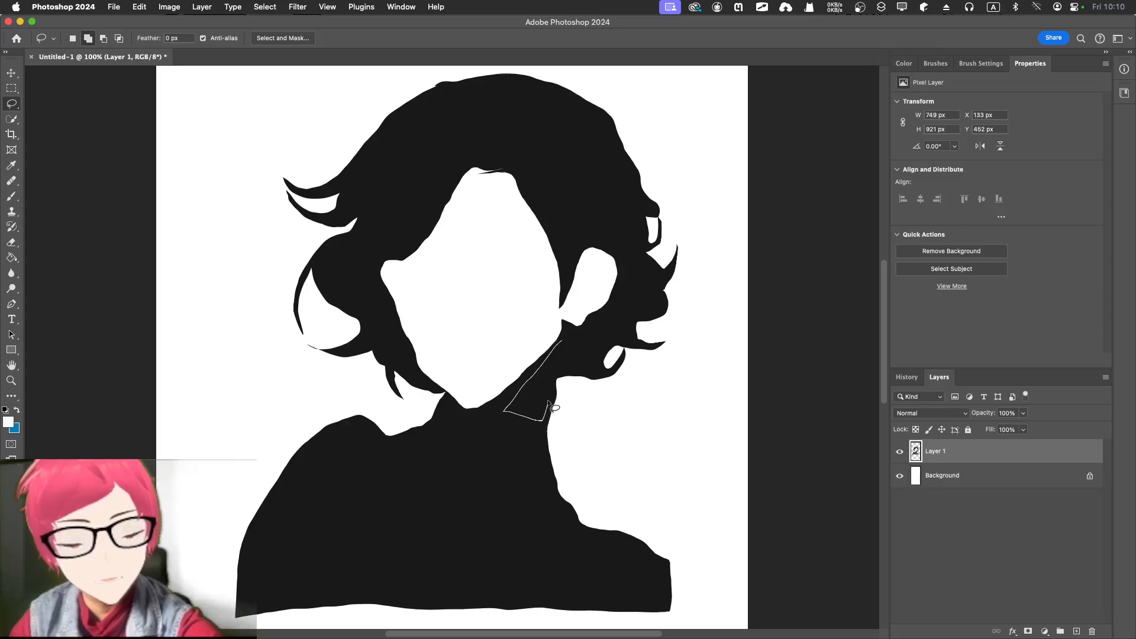
Cut out a triangular neck area about 102 by 137 px and a panel inside the silhouette's right shoulder, leaving a thin black outline.
drag(567, 346, 566, 339)
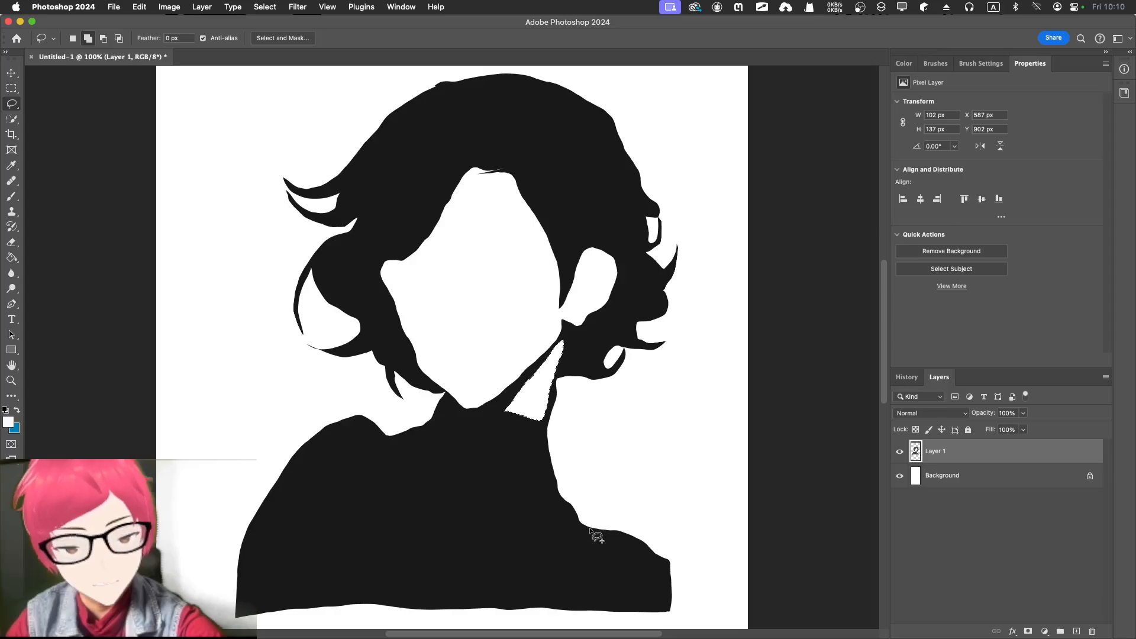
drag(590, 529, 661, 561)
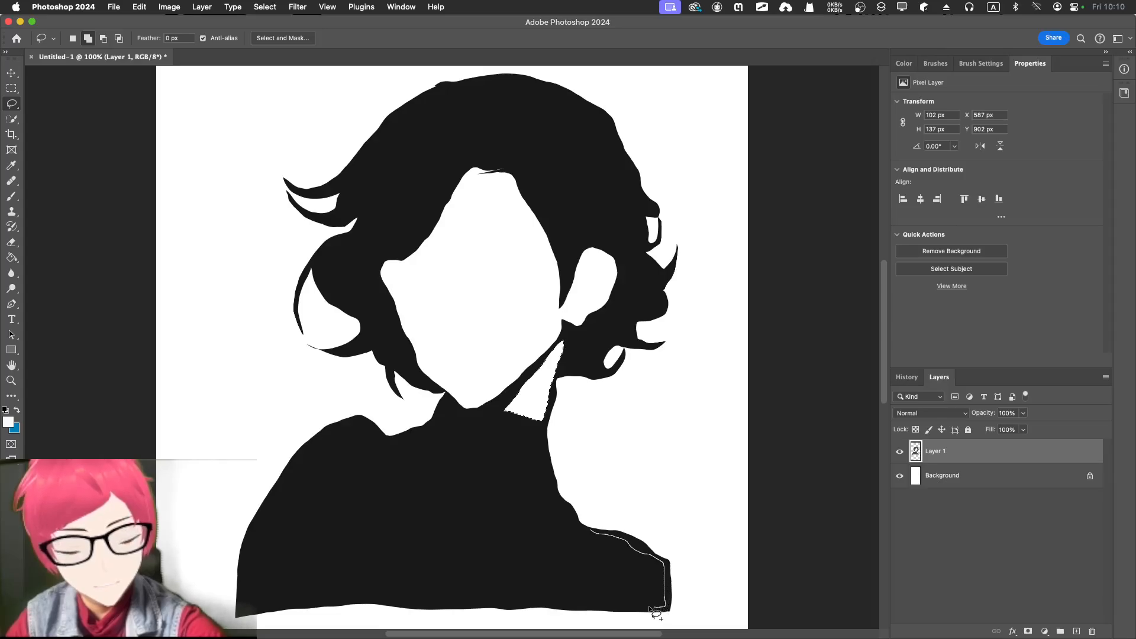
mouse_move(649, 607)
mouse_down()
mouse_move(597, 607)
mouse_move(578, 518)
mouse_up()
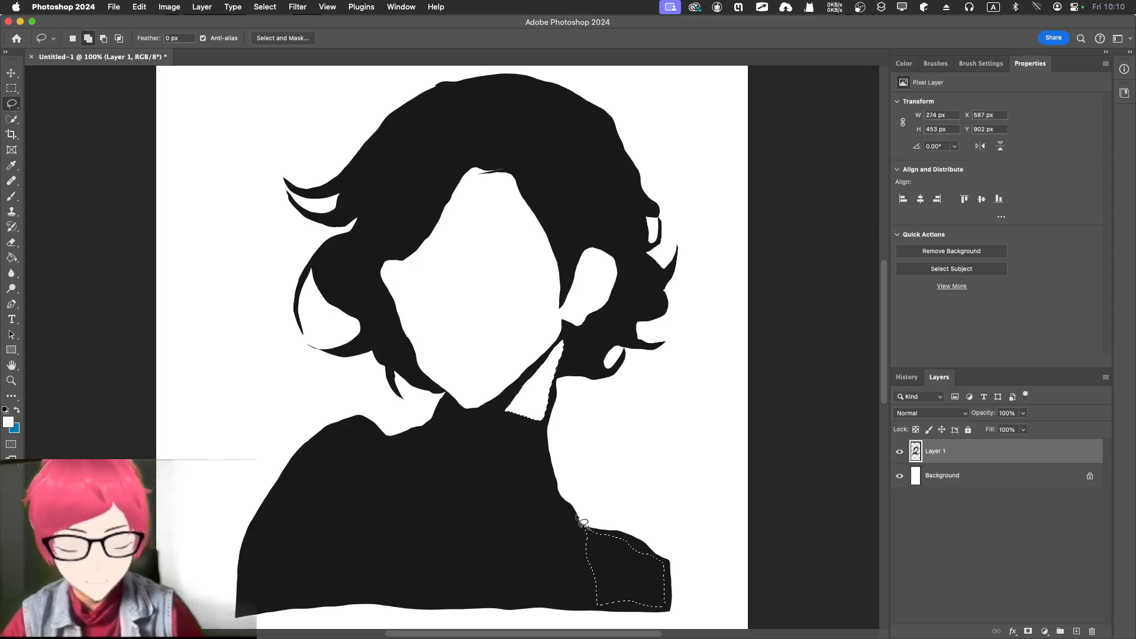
key(Delete)
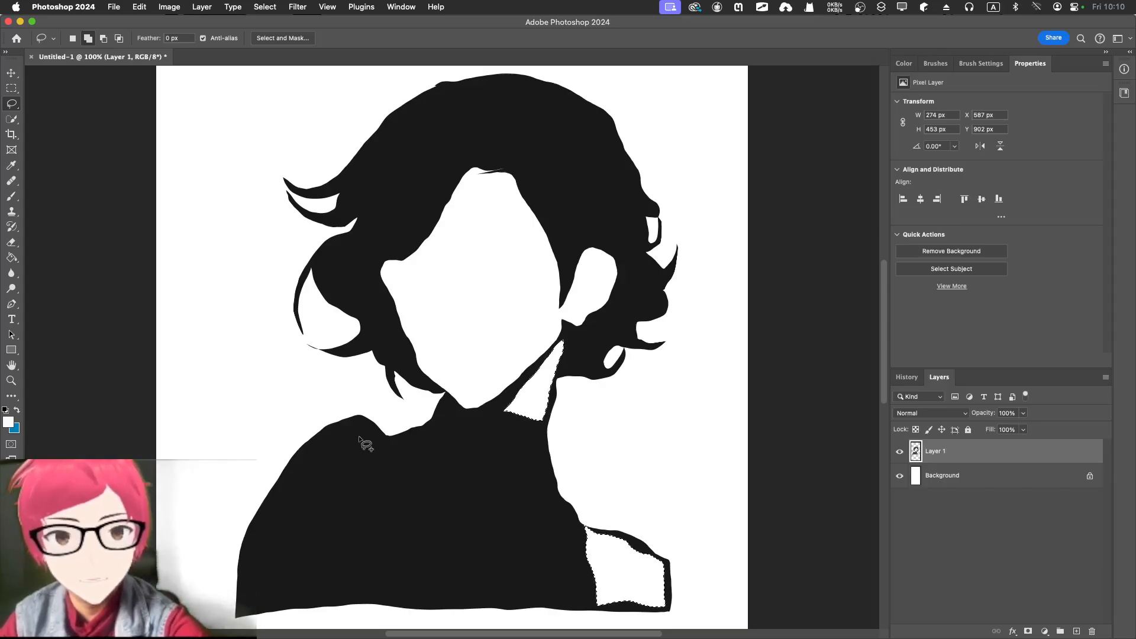
Cut a narrow curved strip from the top of the left shoulder down the chest and clear the selection.
mouse_move(348, 424)
mouse_down()
mouse_move(411, 453)
mouse_move(427, 530)
mouse_move(389, 465)
mouse_move(346, 425)
mouse_up()
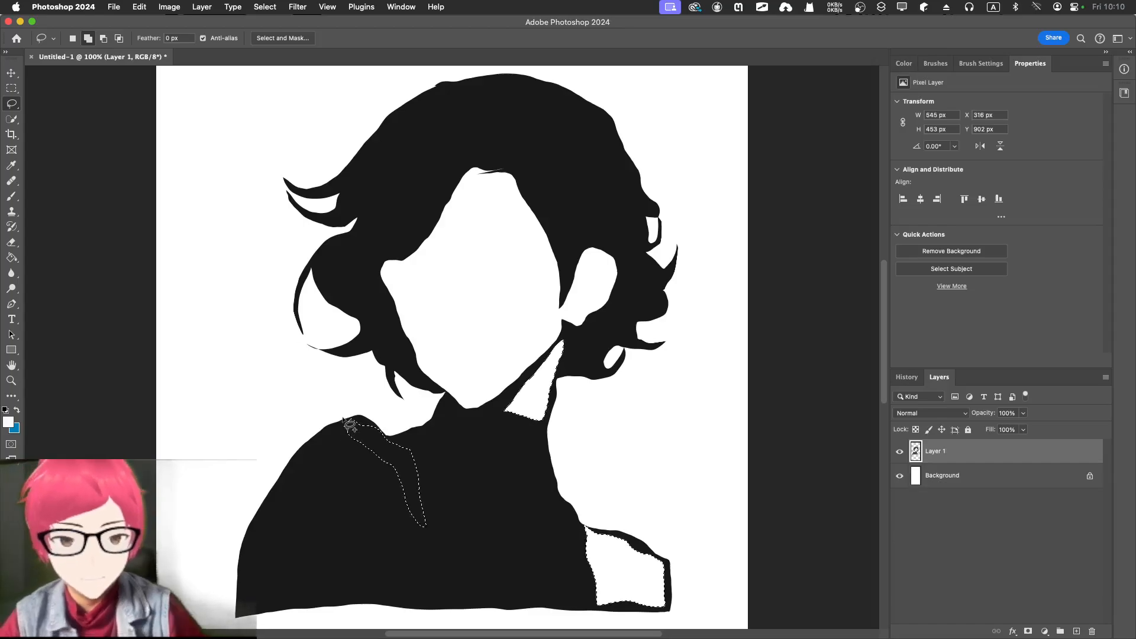
key(alt+BackSpace)
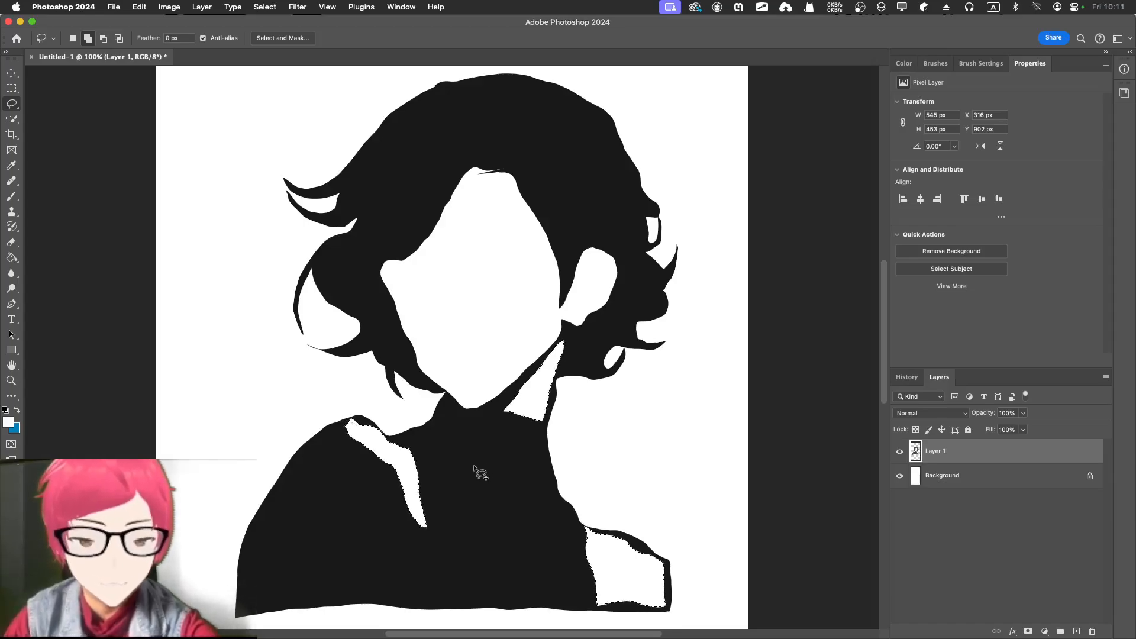
mouse_move(480, 457)
mouse_down()
mouse_move(517, 471)
mouse_move(512, 460)
mouse_up()
key(super+z)
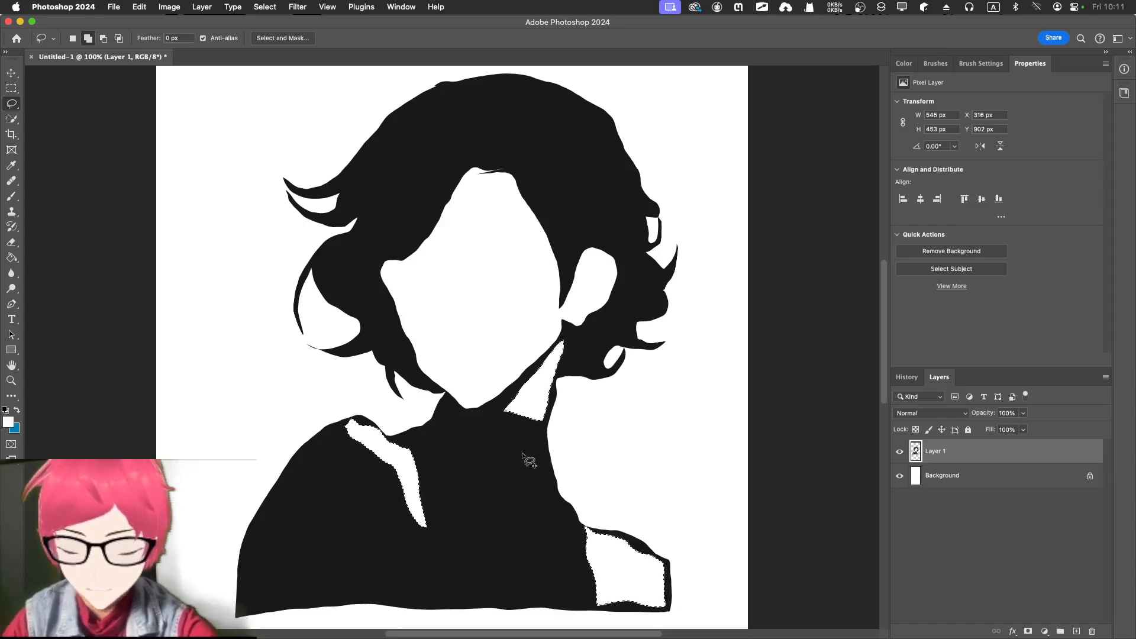
key(super+d)
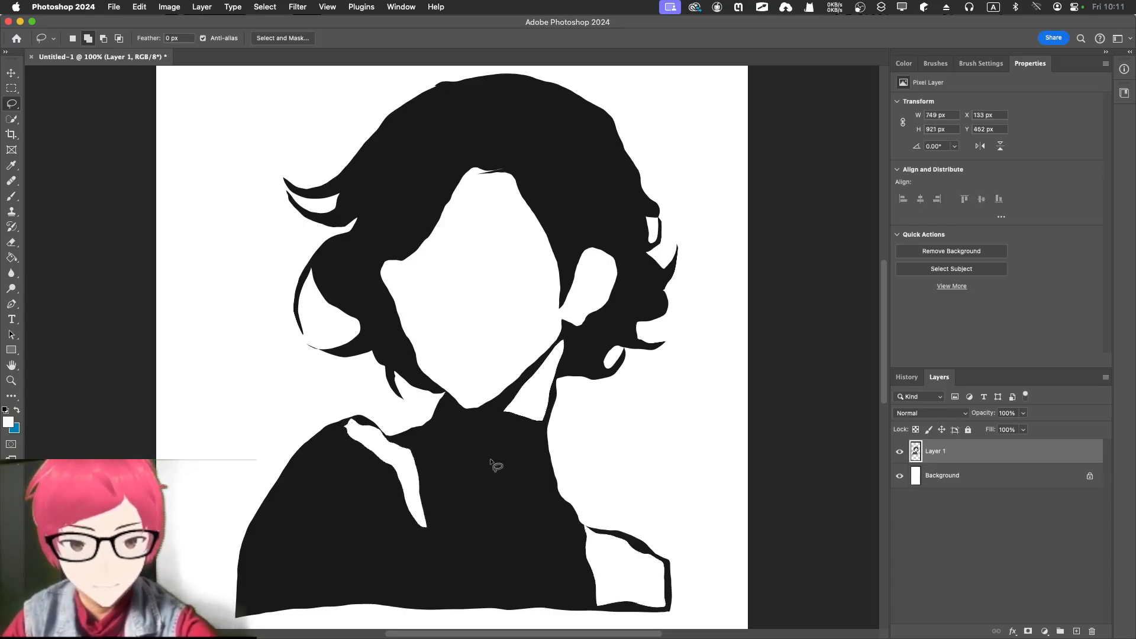
Cut a small notched highlight about 98 by 109 px out of the upper chest and deselect.
mouse_move(474, 461)
mouse_down()
mouse_move(513, 520)
mouse_move(529, 478)
mouse_move(508, 485)
mouse_move(489, 460)
mouse_move(488, 481)
mouse_up()
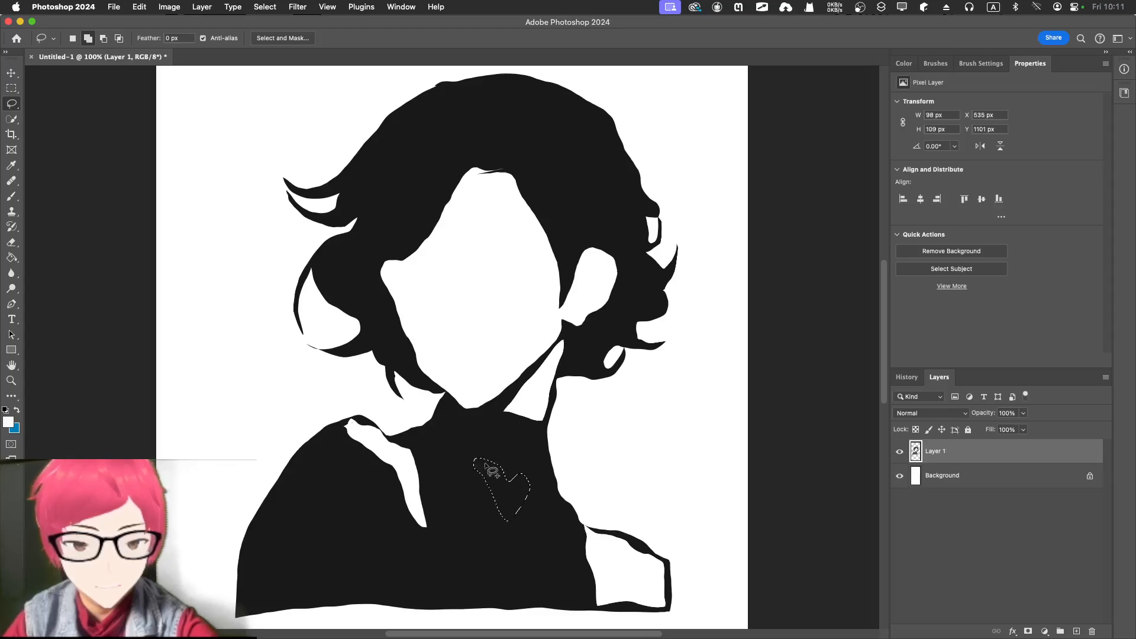
key(Delete)
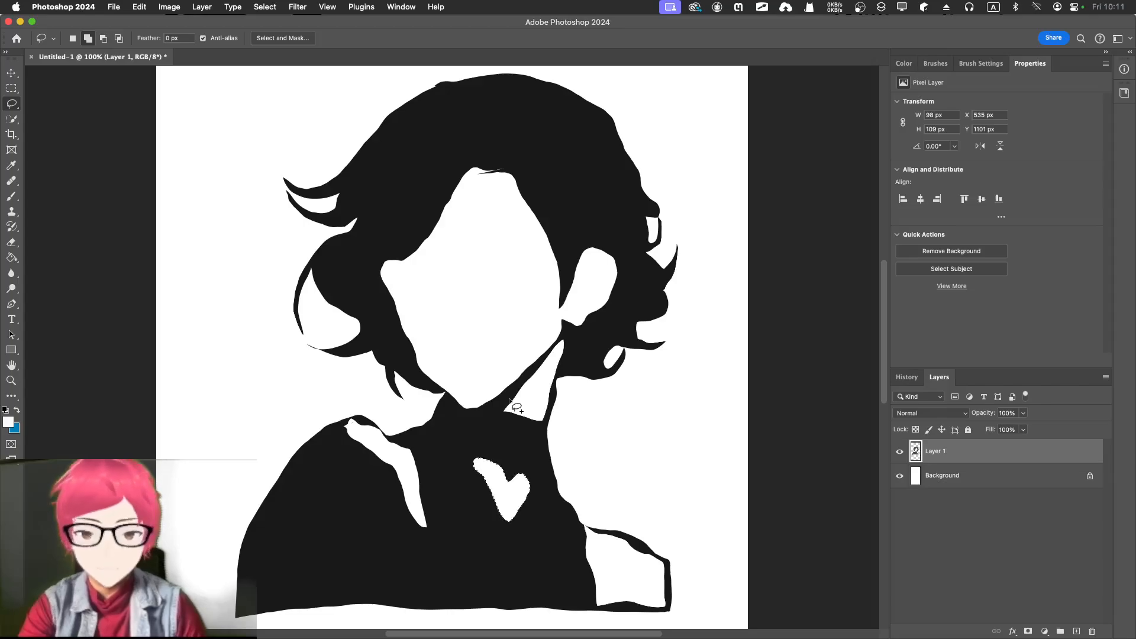
key(super+d)
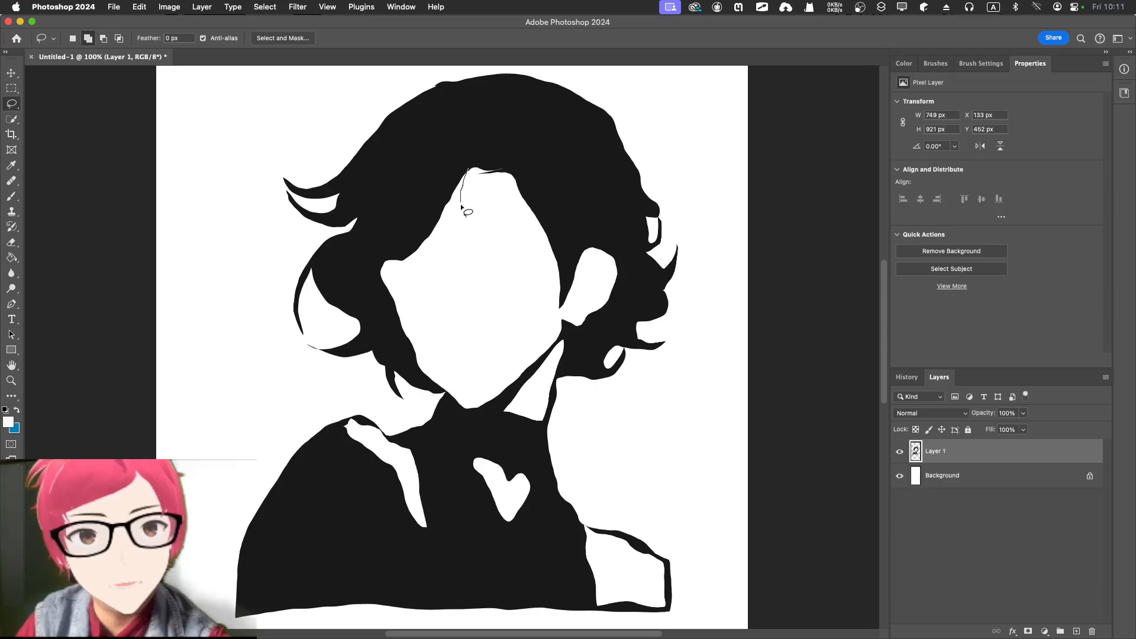
Add a curved bang about 65 by 190 px over the forehead, filled with Black in Normal mode at 90% opacity, and deselect.
drag(459, 255, 435, 272)
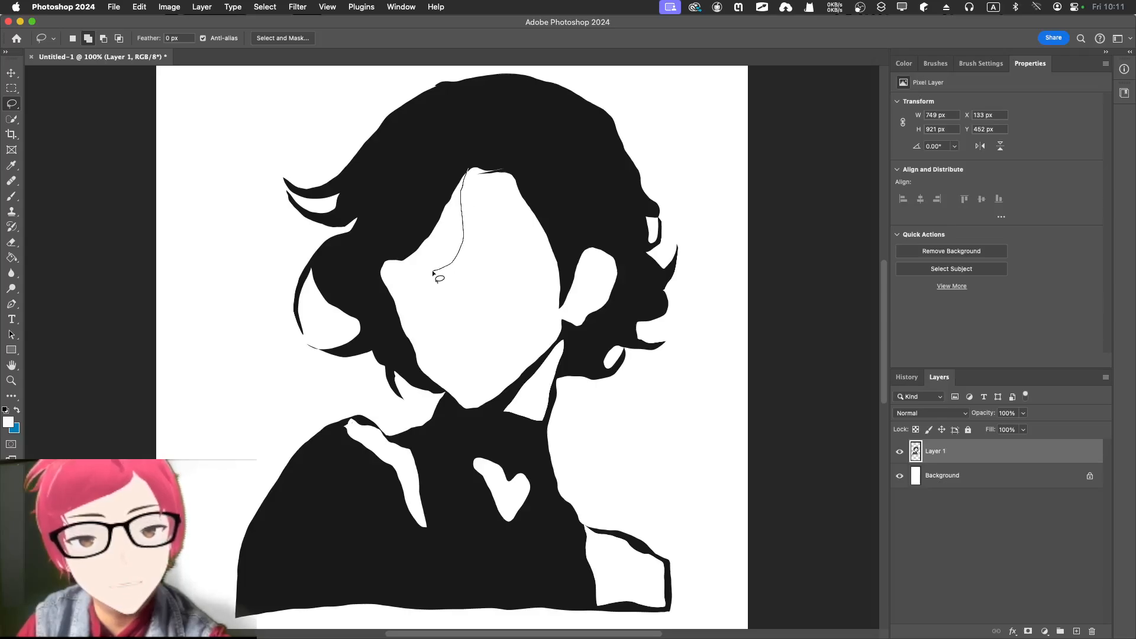
drag(457, 200, 476, 160)
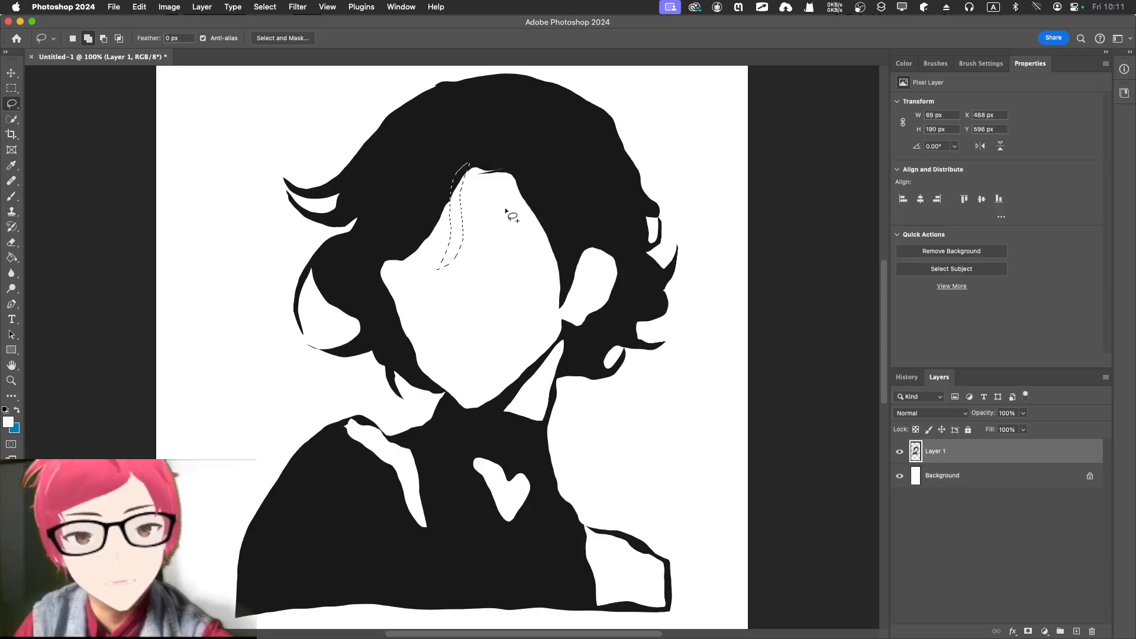
right_click(460, 209)
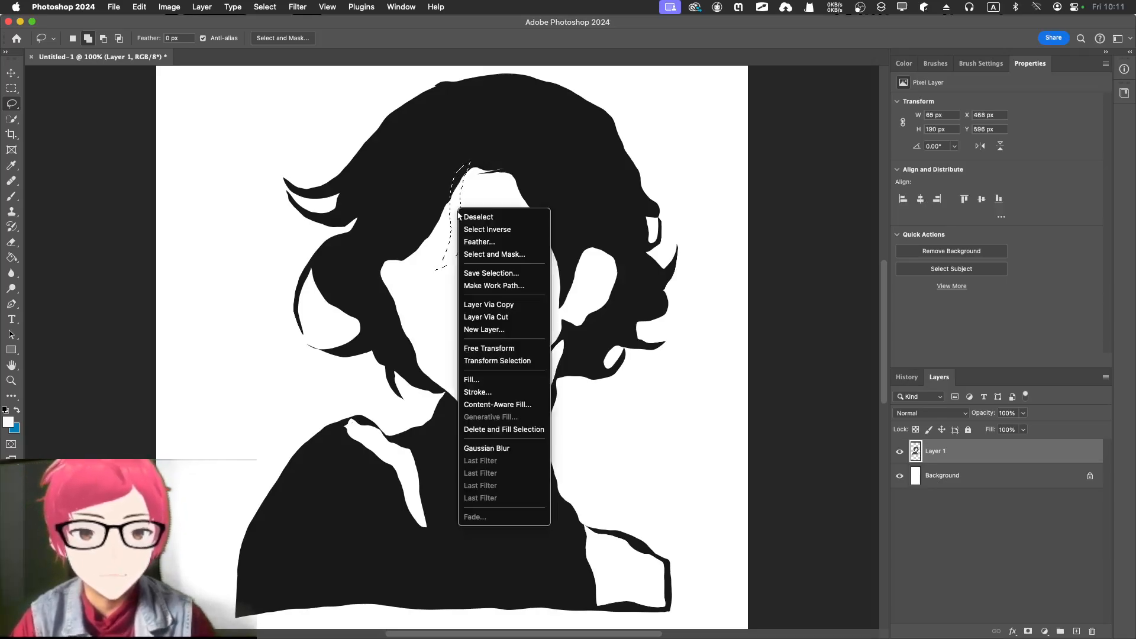
click(509, 379)
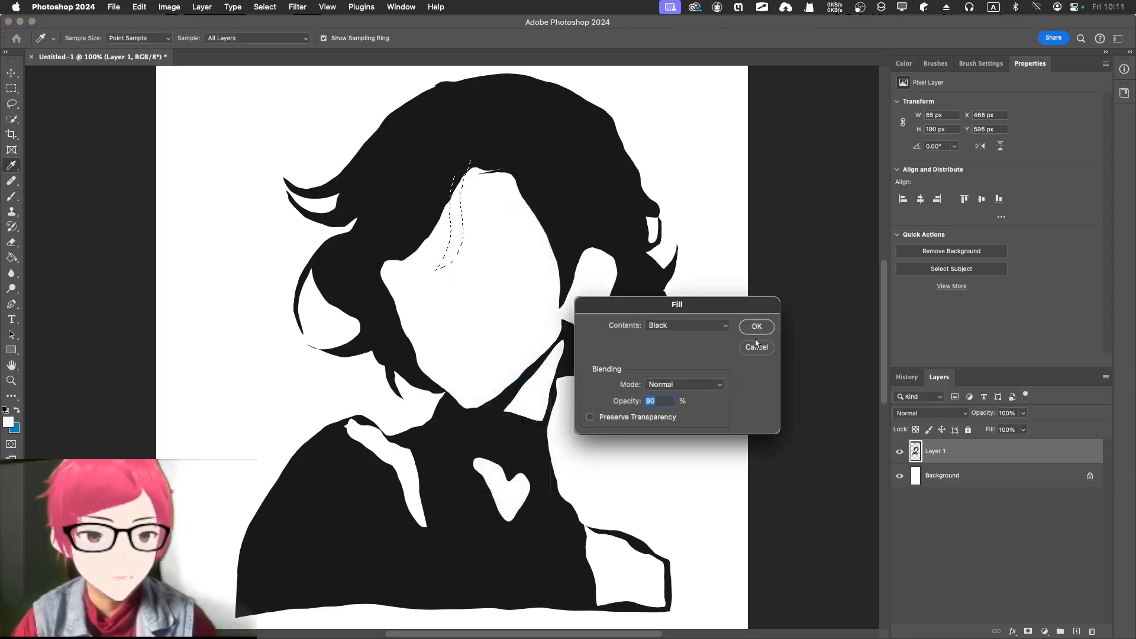
click(758, 323)
key(l)
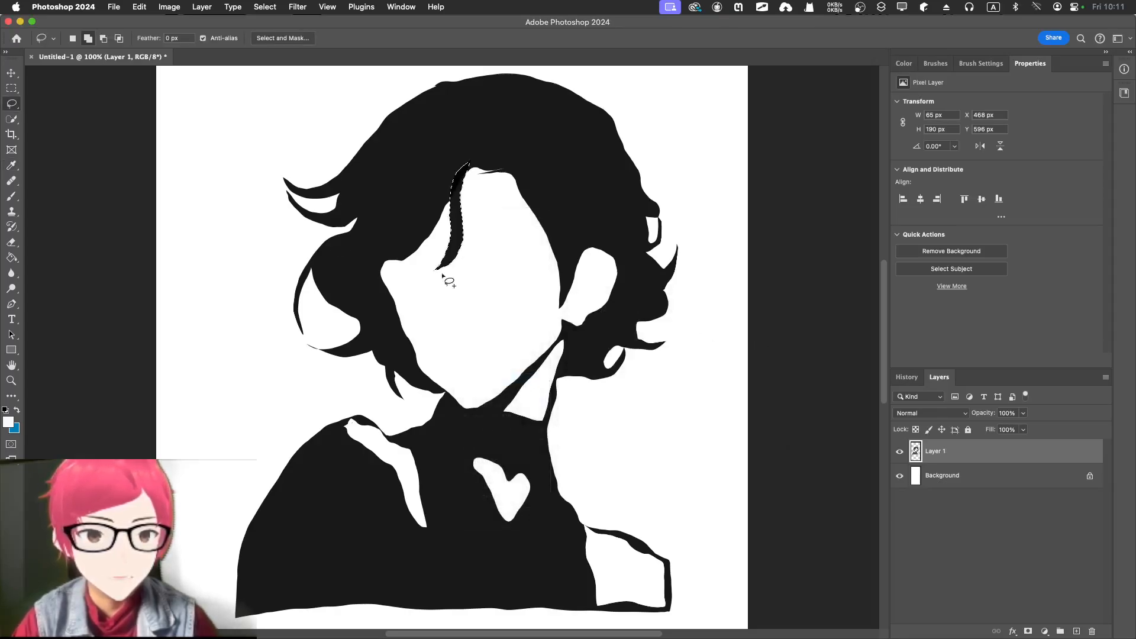
click(448, 225)
Lasso thin hair strands along the hairline, two on the face's right edge and one beside the left bang.
mouse_move(497, 170)
mouse_down()
mouse_move(508, 171)
mouse_move(521, 223)
mouse_move(514, 169)
mouse_up()
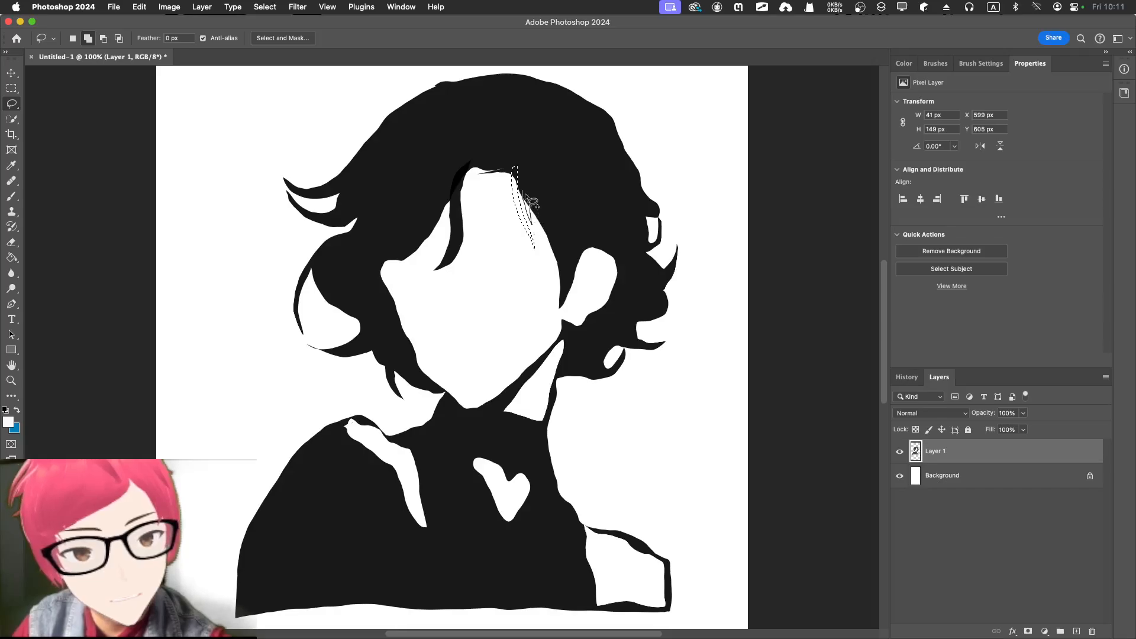
mouse_move(536, 211)
mouse_down()
mouse_move(545, 247)
mouse_move(532, 301)
mouse_move(553, 269)
mouse_move(555, 237)
mouse_move(540, 211)
mouse_up()
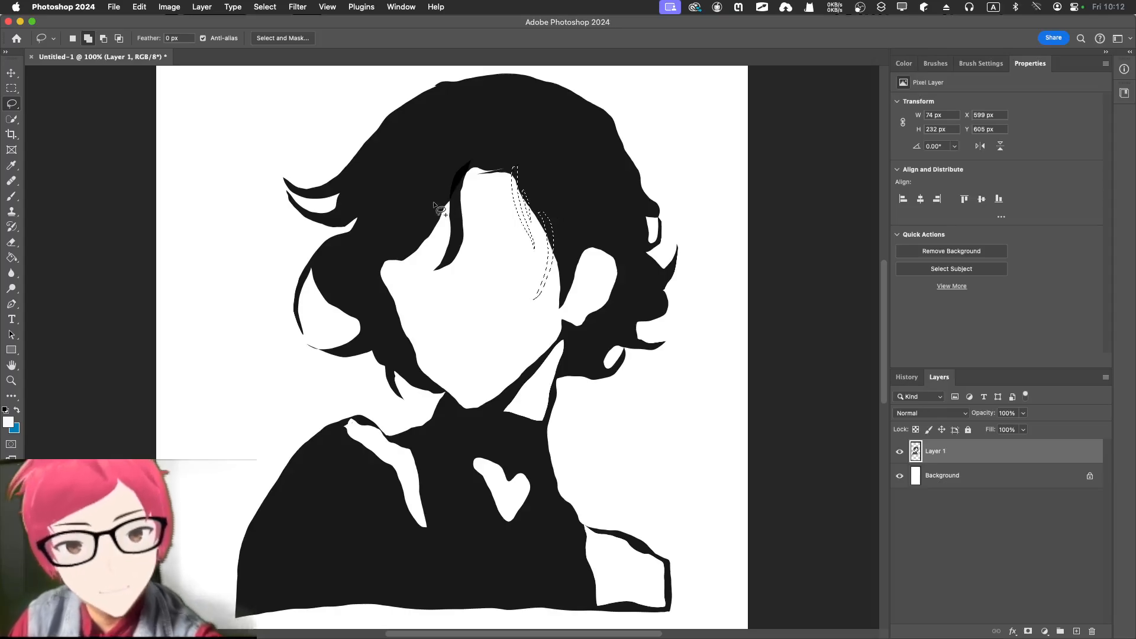
mouse_move(440, 209)
mouse_down()
mouse_move(417, 263)
mouse_move(443, 201)
mouse_move(426, 262)
mouse_move(445, 232)
mouse_move(443, 196)
mouse_up()
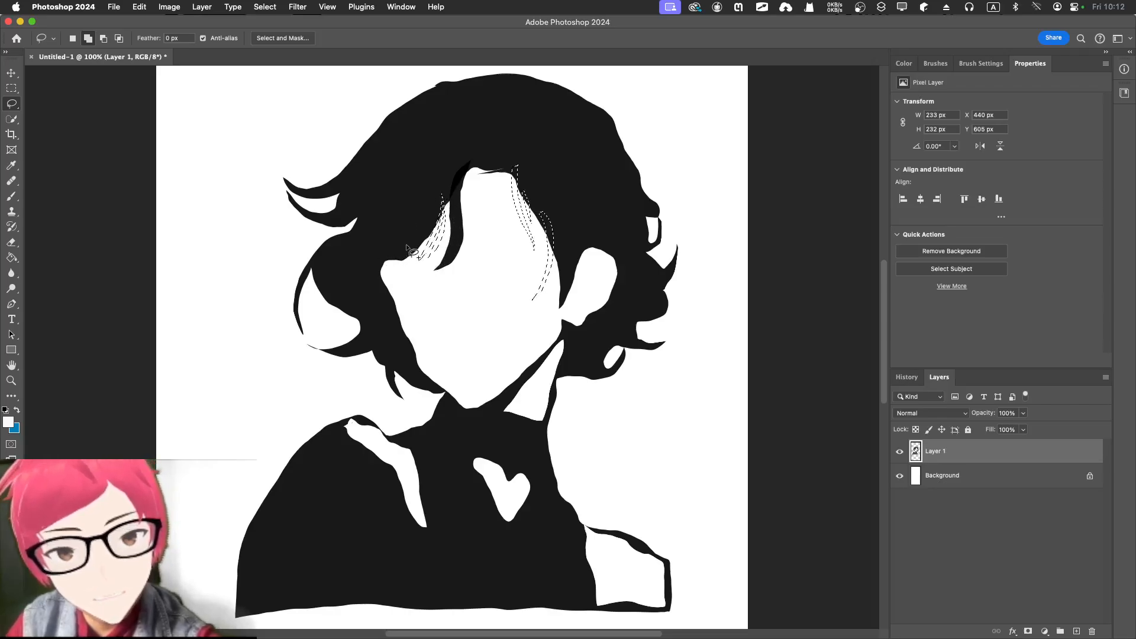
Lasso thin hair strands along the left hairline and outer left hair edge, plus one on the crown, and undo the crown strand.
mouse_move(409, 251)
mouse_down()
mouse_move(380, 272)
mouse_move(407, 247)
mouse_move(442, 249)
mouse_move(406, 243)
mouse_move(413, 233)
mouse_move(393, 270)
mouse_move(421, 232)
mouse_move(292, 236)
mouse_move(354, 210)
mouse_up()
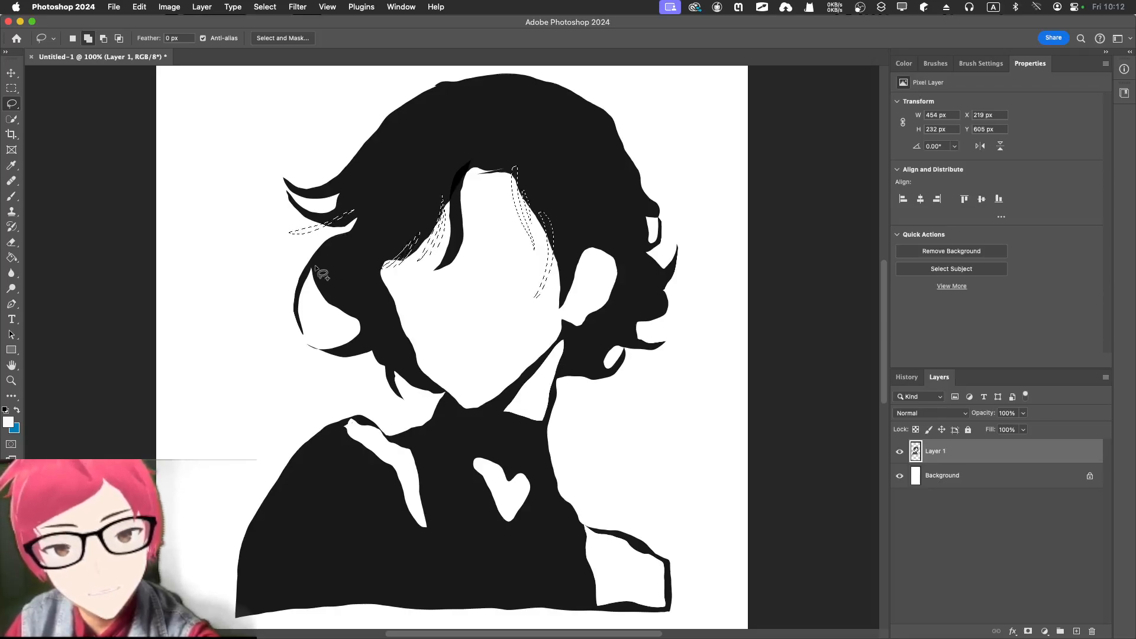
mouse_move(315, 266)
mouse_down()
mouse_move(311, 311)
mouse_move(325, 269)
mouse_up()
drag(368, 220, 291, 260)
drag(400, 113, 310, 171)
mouse_move(447, 81)
mouse_down()
mouse_move(396, 96)
mouse_move(381, 116)
mouse_move(393, 115)
mouse_up()
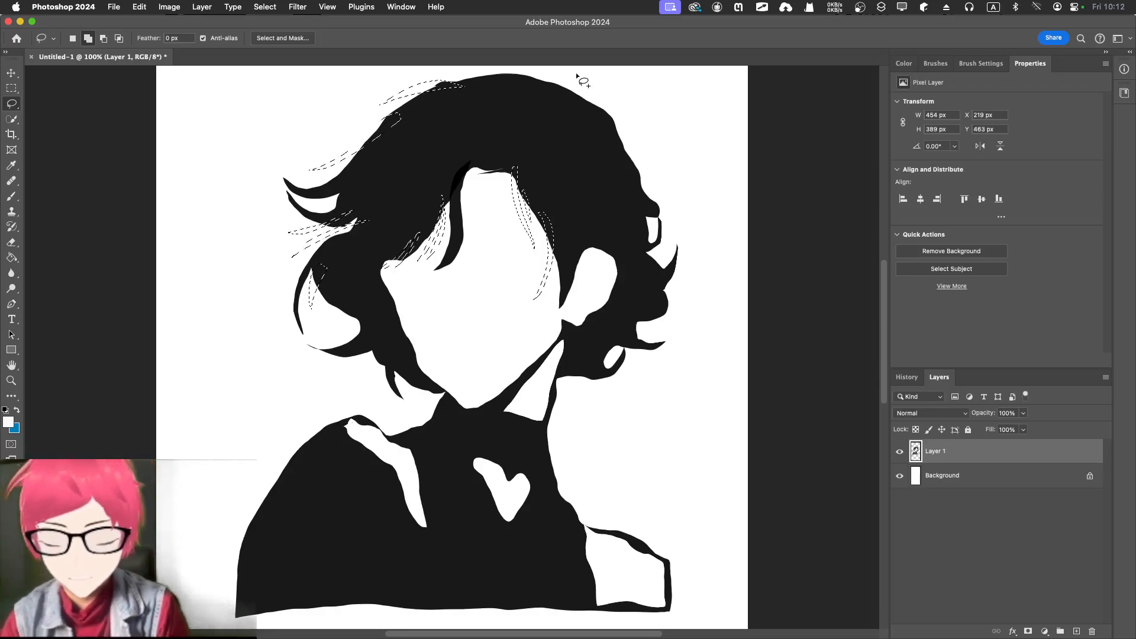
key(super+z)
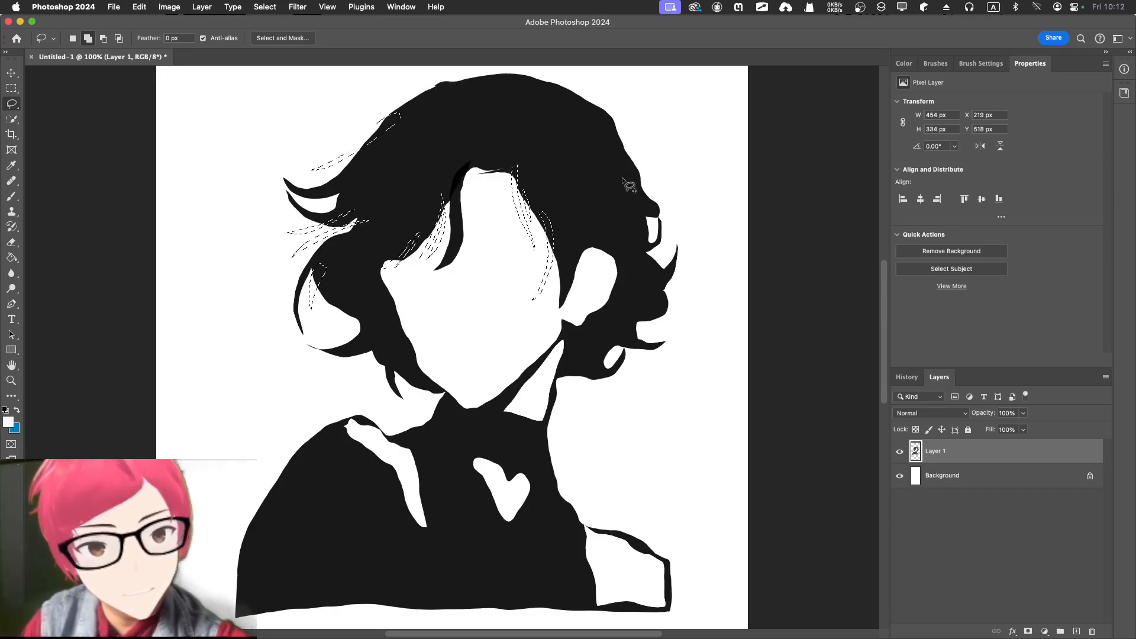
Add thin lasso strands to the selection along the right outer hair edge, from above the ear to the lower tips.
drag(634, 180, 666, 214)
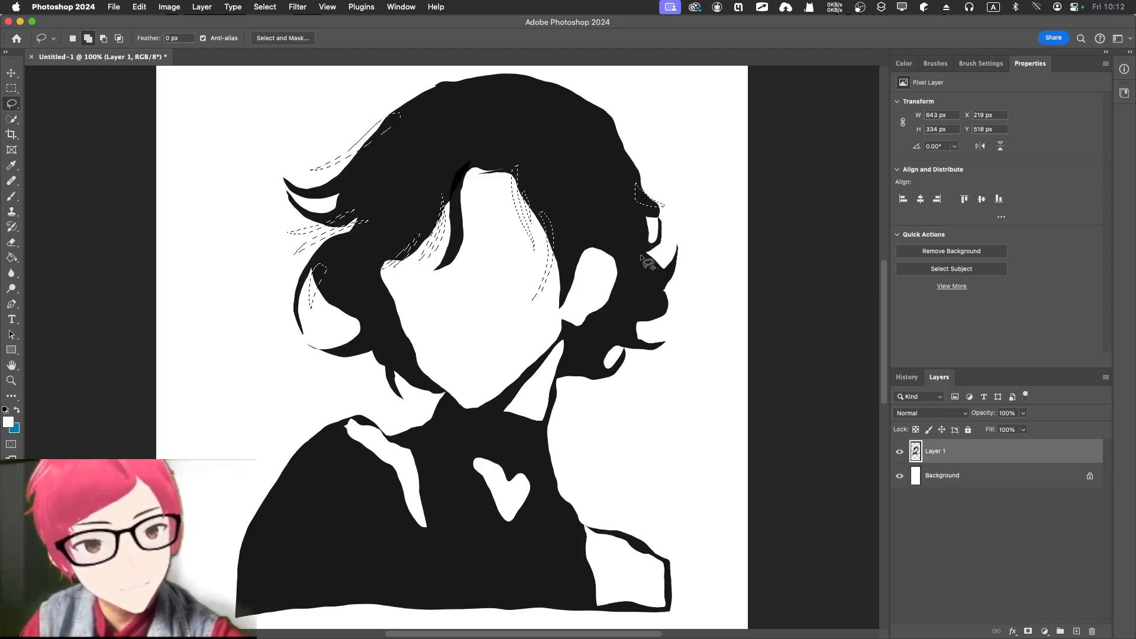
drag(642, 256, 678, 235)
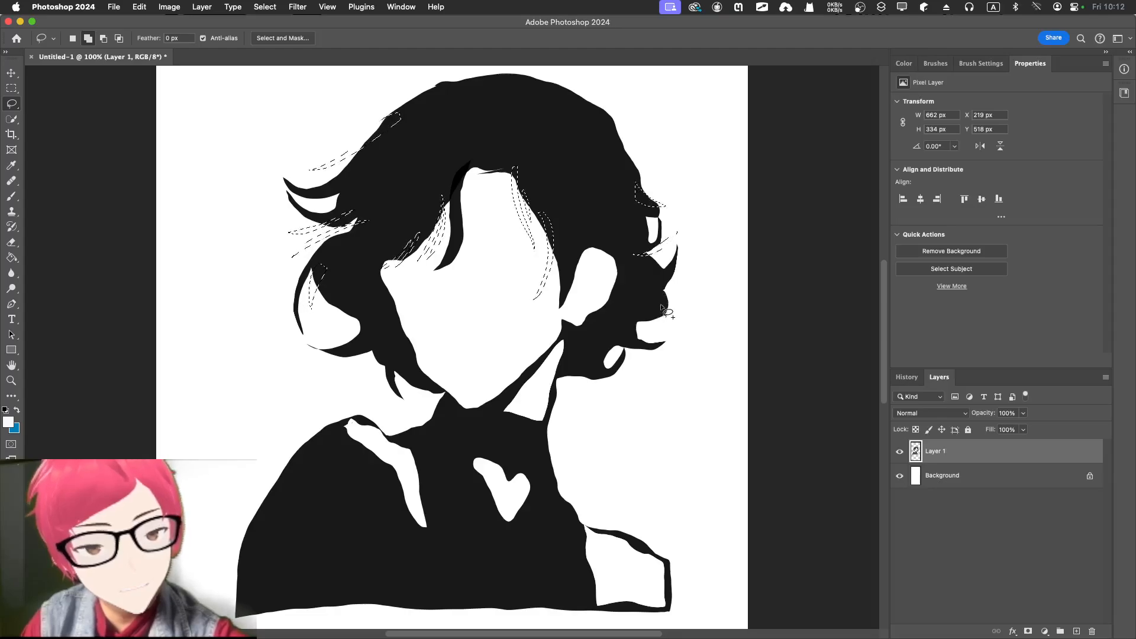
mouse_move(666, 312)
mouse_down()
mouse_move(676, 285)
mouse_move(639, 328)
mouse_move(630, 324)
mouse_move(646, 345)
mouse_move(625, 322)
mouse_move(579, 373)
mouse_move(621, 376)
mouse_up()
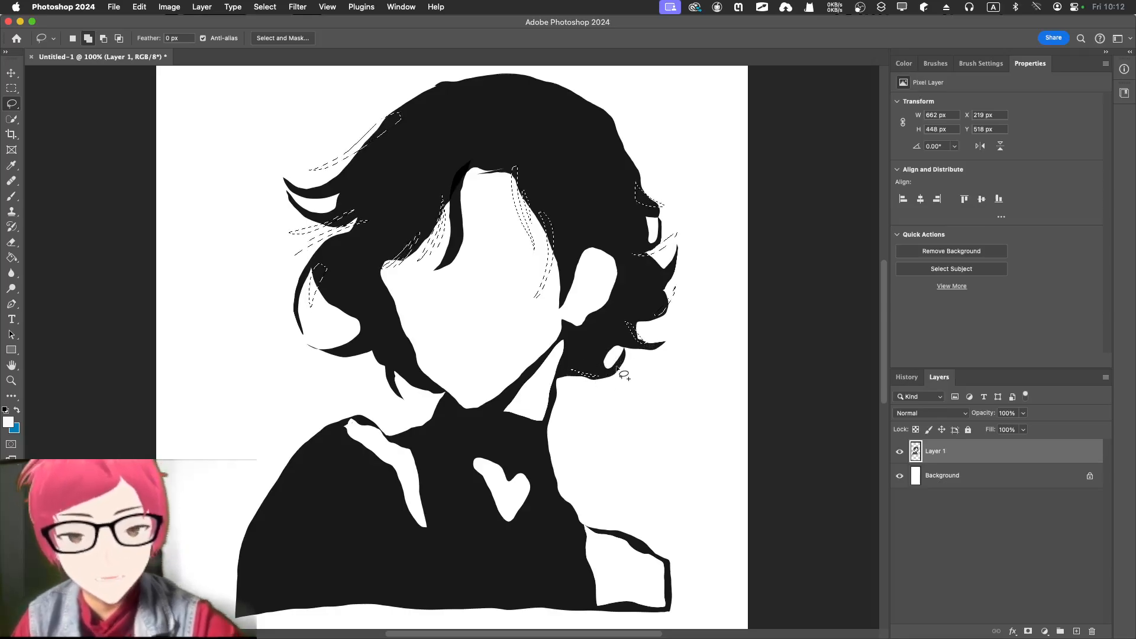
Fill all the selected hair strands with Black in Normal mode at 90% opacity and deselect.
right_click(367, 142)
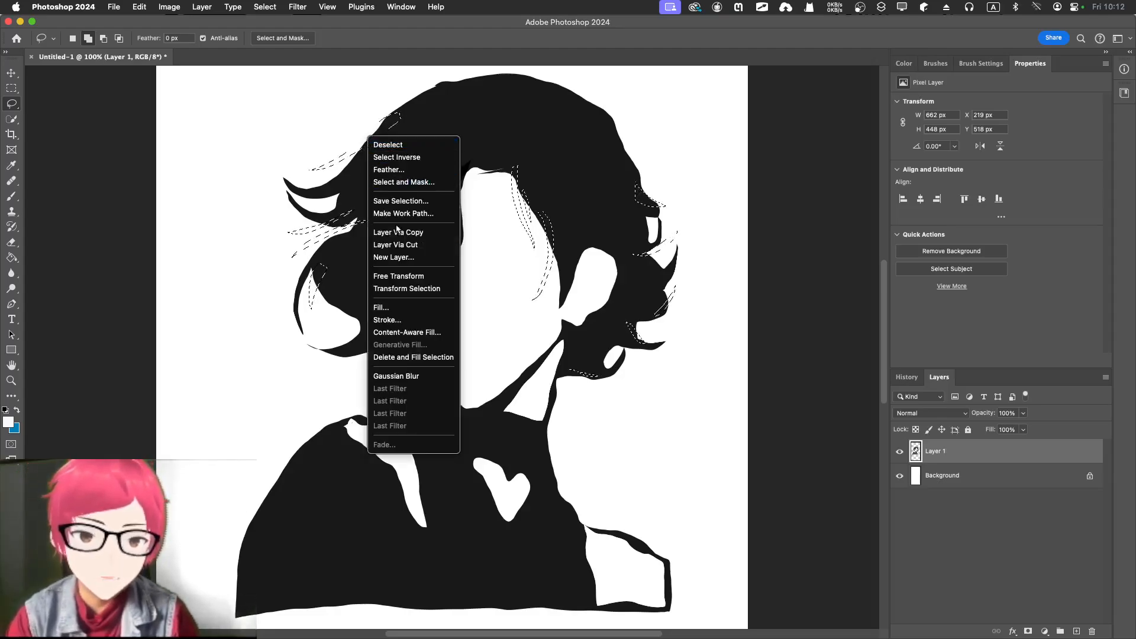
click(386, 307)
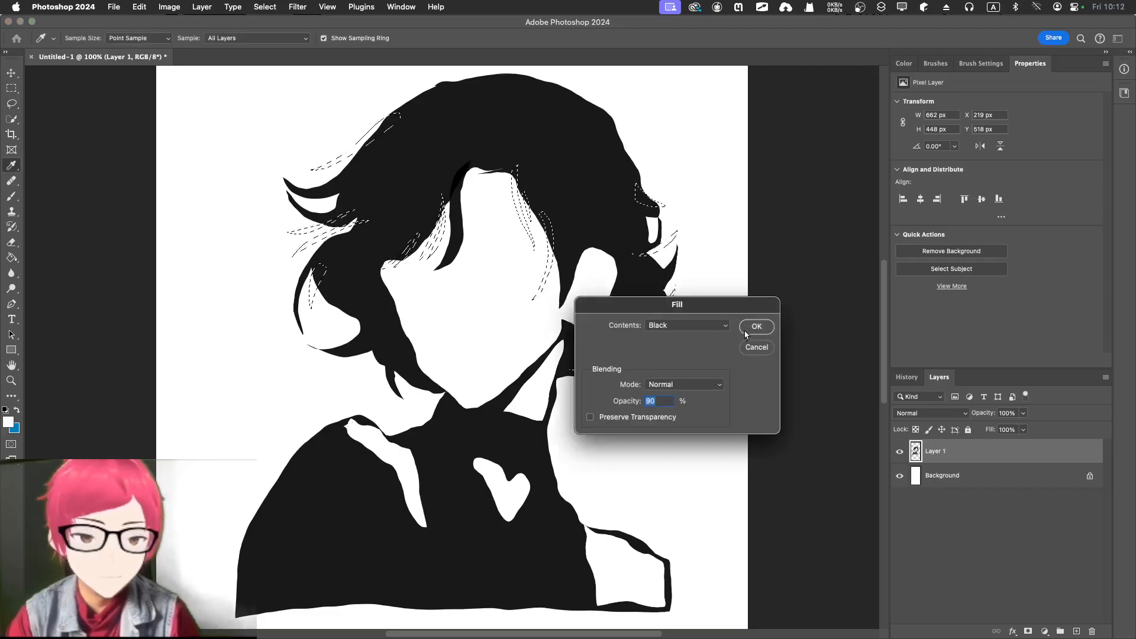
click(750, 326)
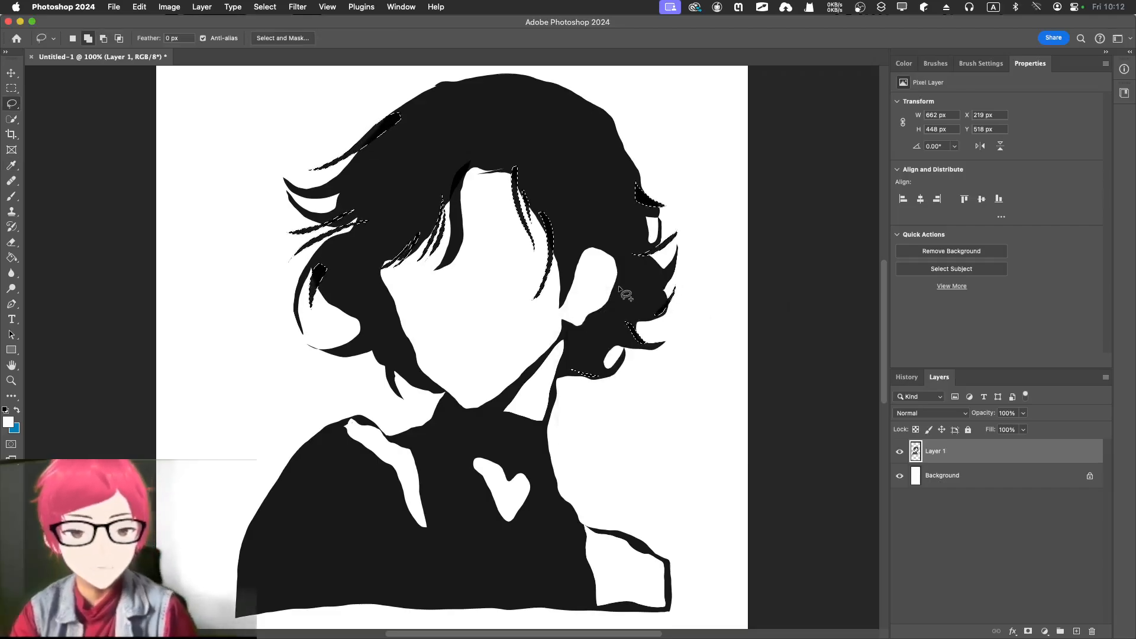
key(super+d)
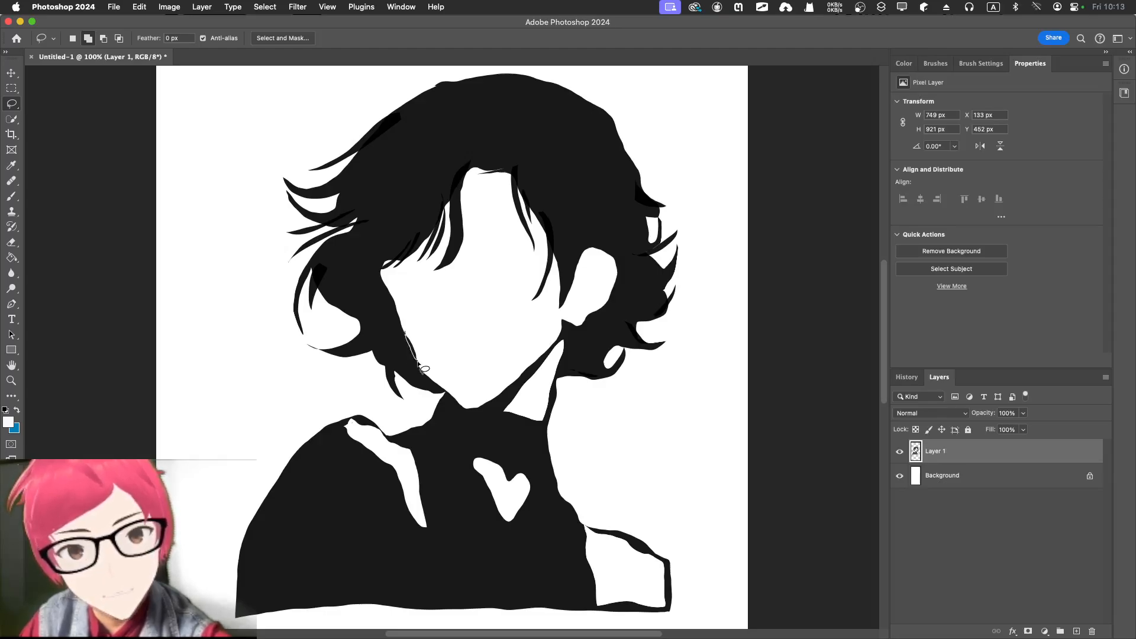
Lasso small rough spots on the left cheek edge, both shoulder cutouts, the jawline and the ear for tidying, and deselect.
drag(414, 340, 404, 315)
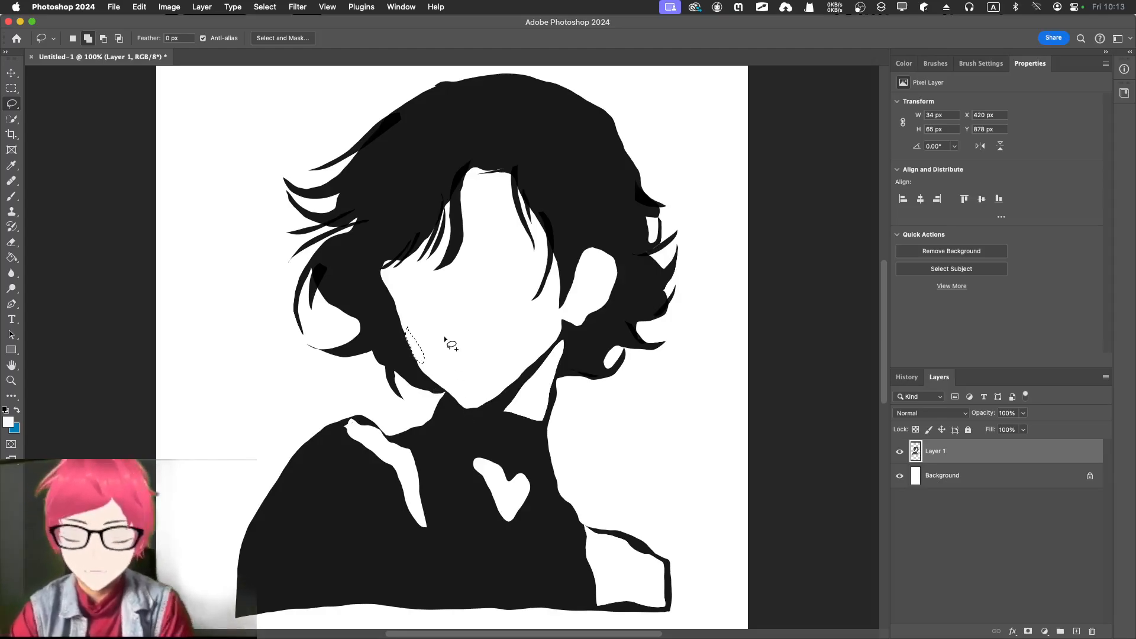
key(super+d)
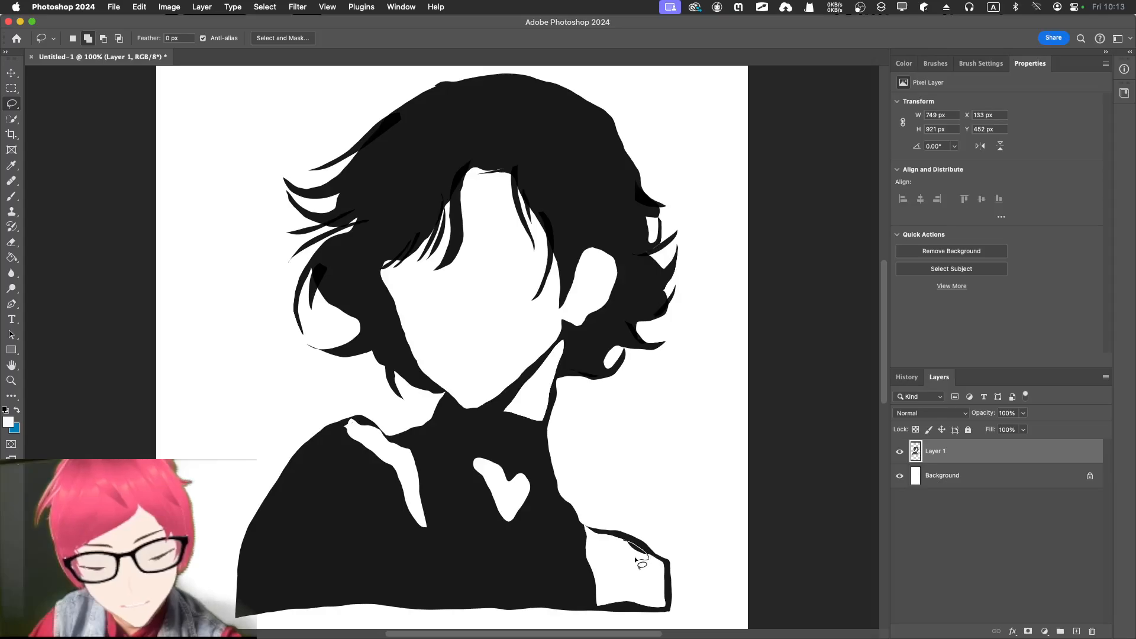
drag(640, 562, 638, 559)
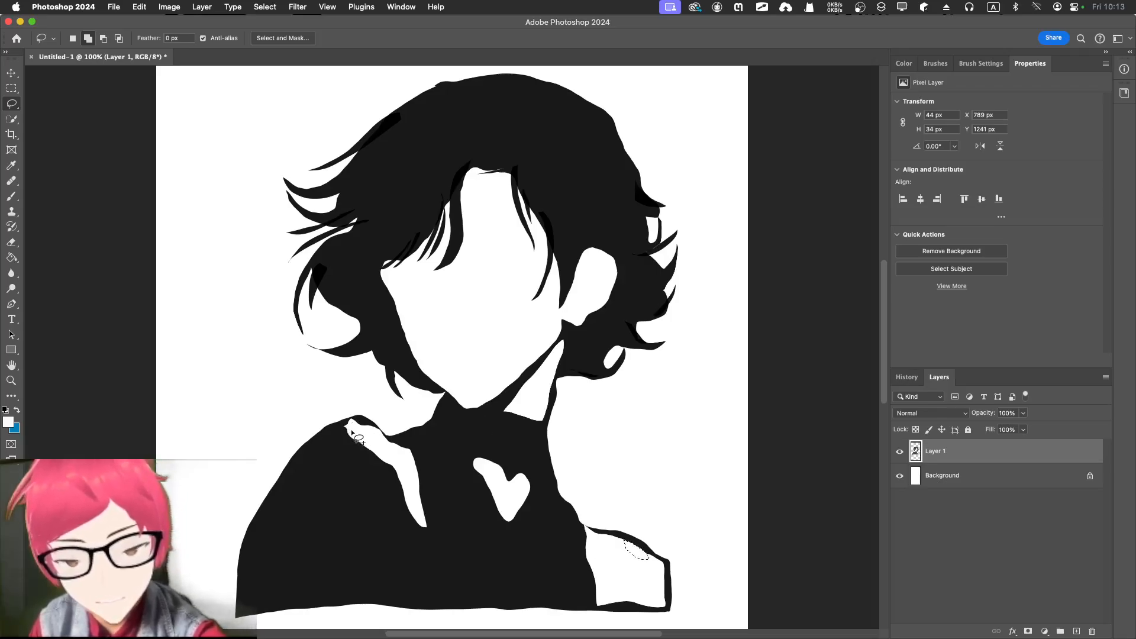
drag(345, 425, 354, 422)
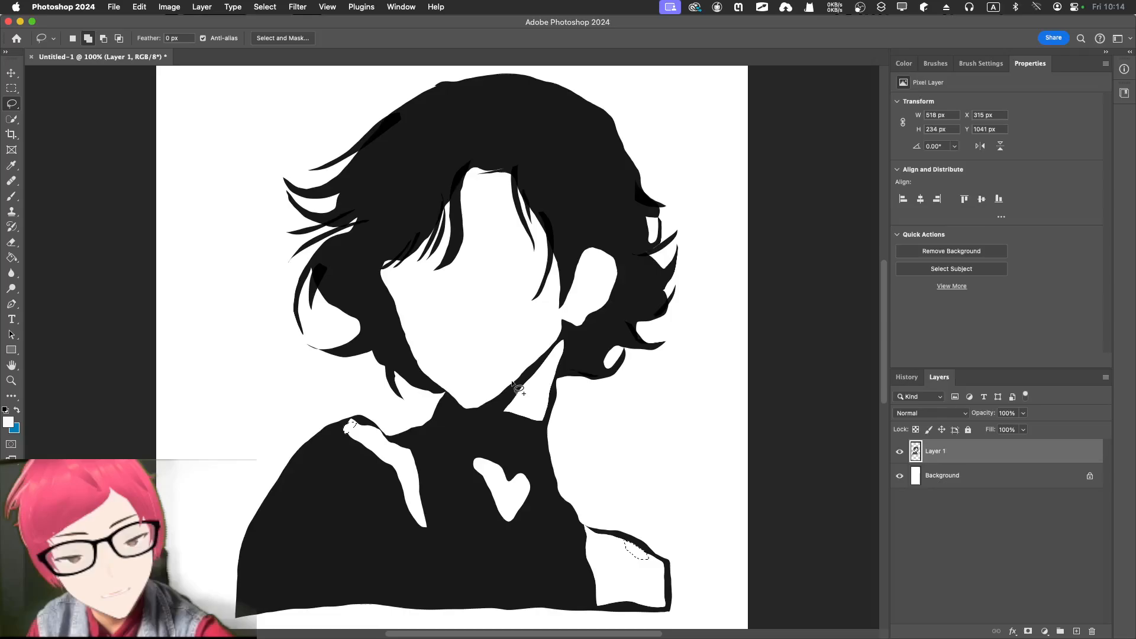
mouse_move(525, 376)
mouse_down()
mouse_move(597, 323)
mouse_move(591, 313)
mouse_move(582, 320)
mouse_move(596, 309)
mouse_move(607, 317)
mouse_move(587, 318)
mouse_up()
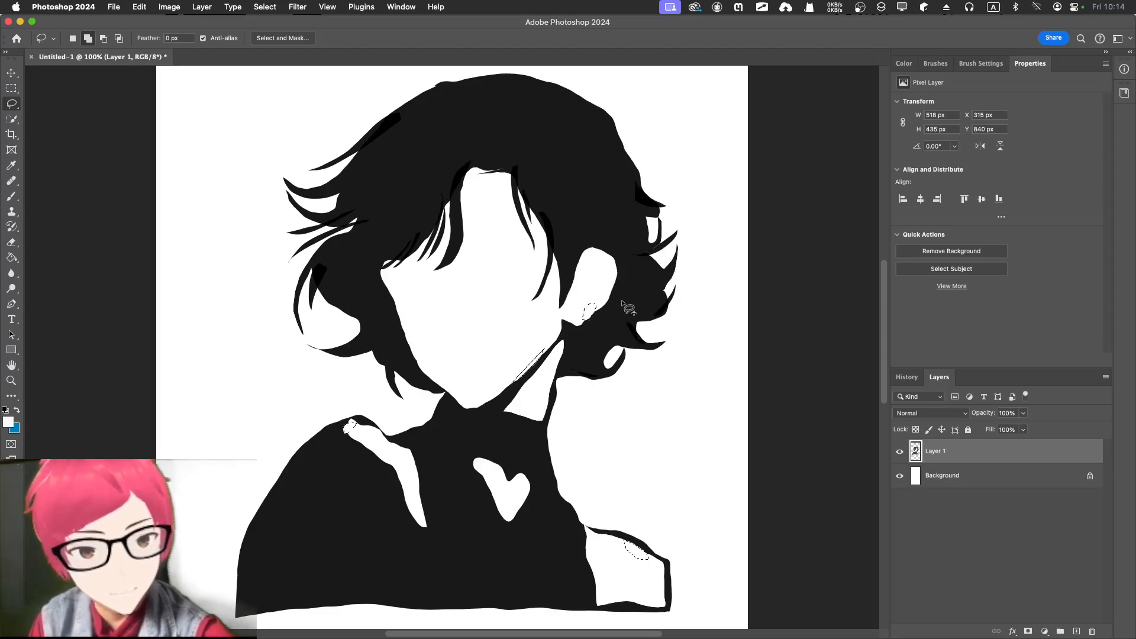
key(super+d)
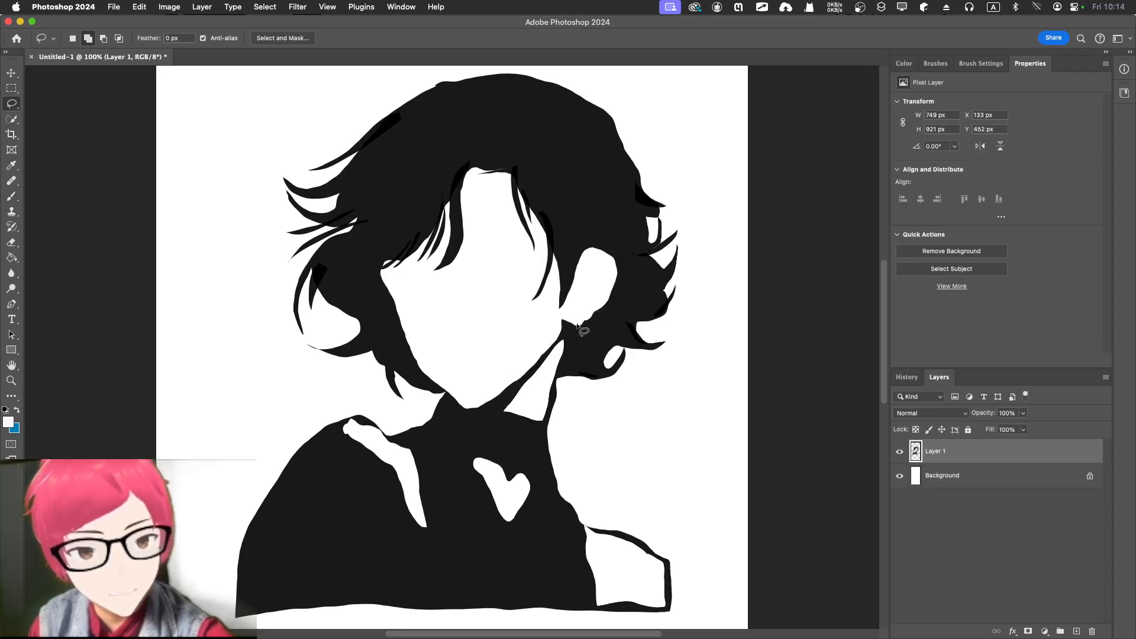
Lasso the ear's lower edge and the small point beside the earlobe, and clear the selection.
drag(602, 304, 603, 292)
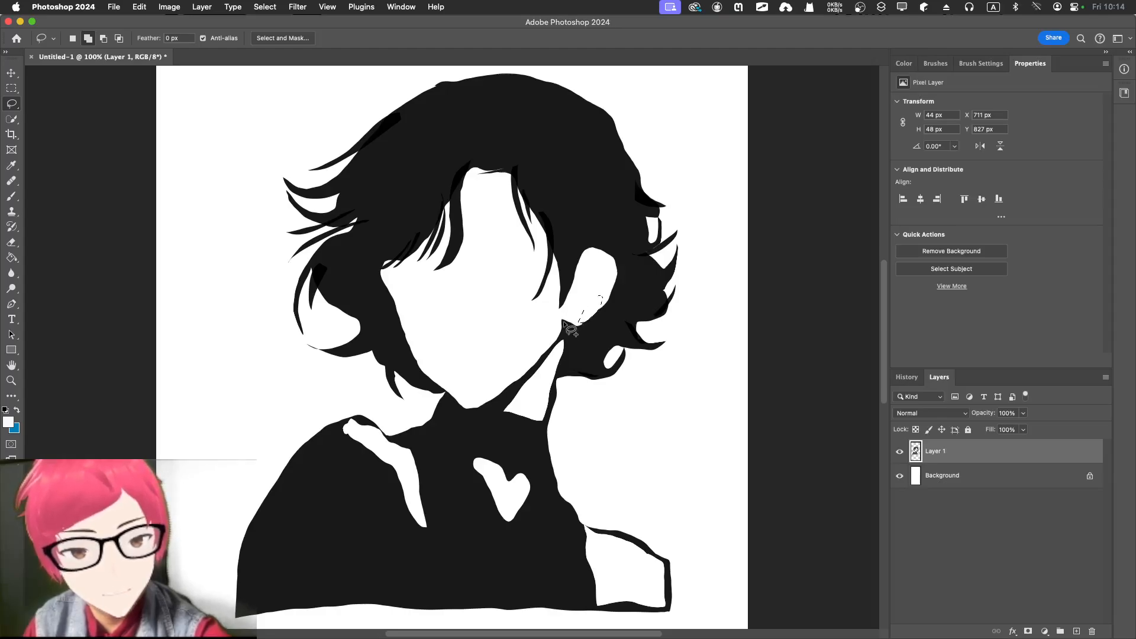
drag(563, 317, 572, 329)
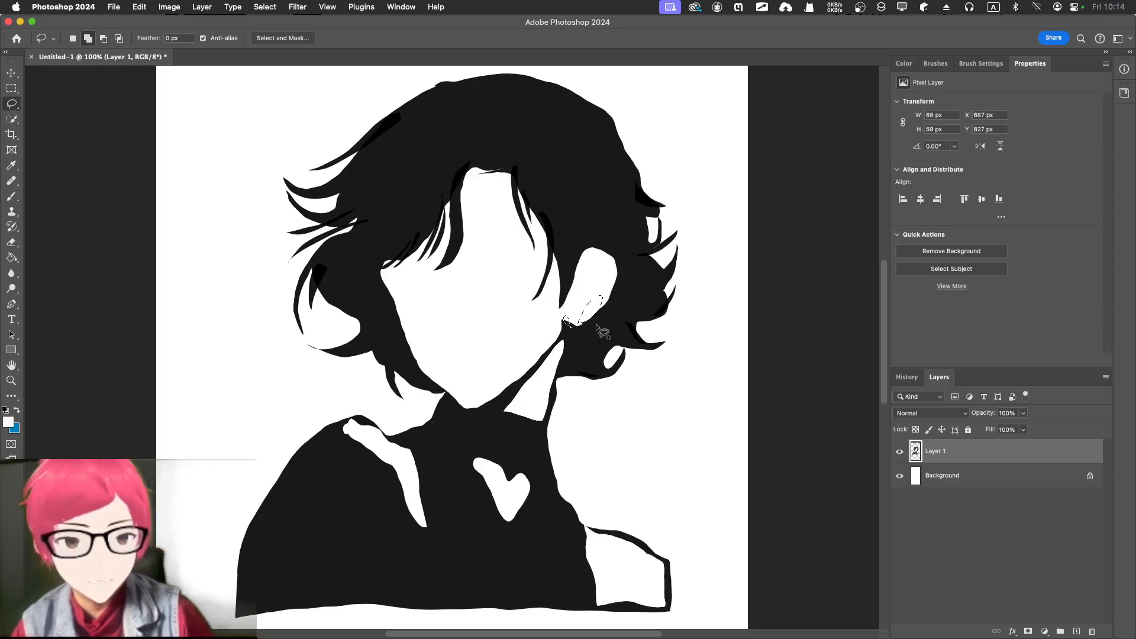
key(super+d)
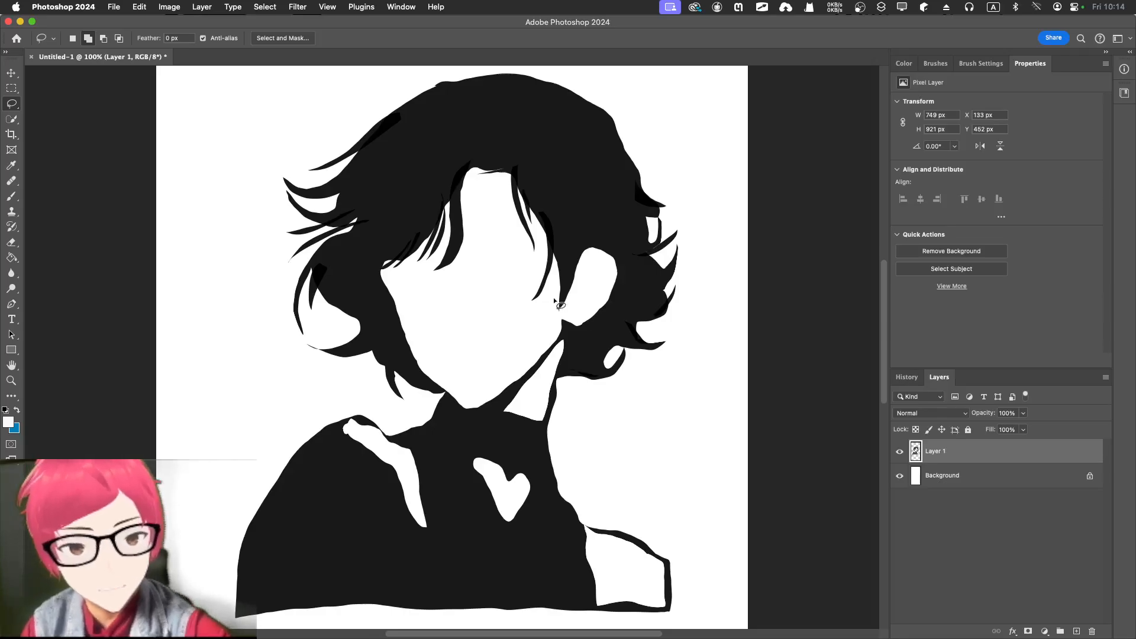
Add a small black patch about 26 by 23 px beside the earlobe, filled with Black in Normal mode at 90% opacity, and deselect.
mouse_move(563, 320)
mouse_down()
mouse_move(577, 326)
mouse_move(563, 322)
mouse_up()
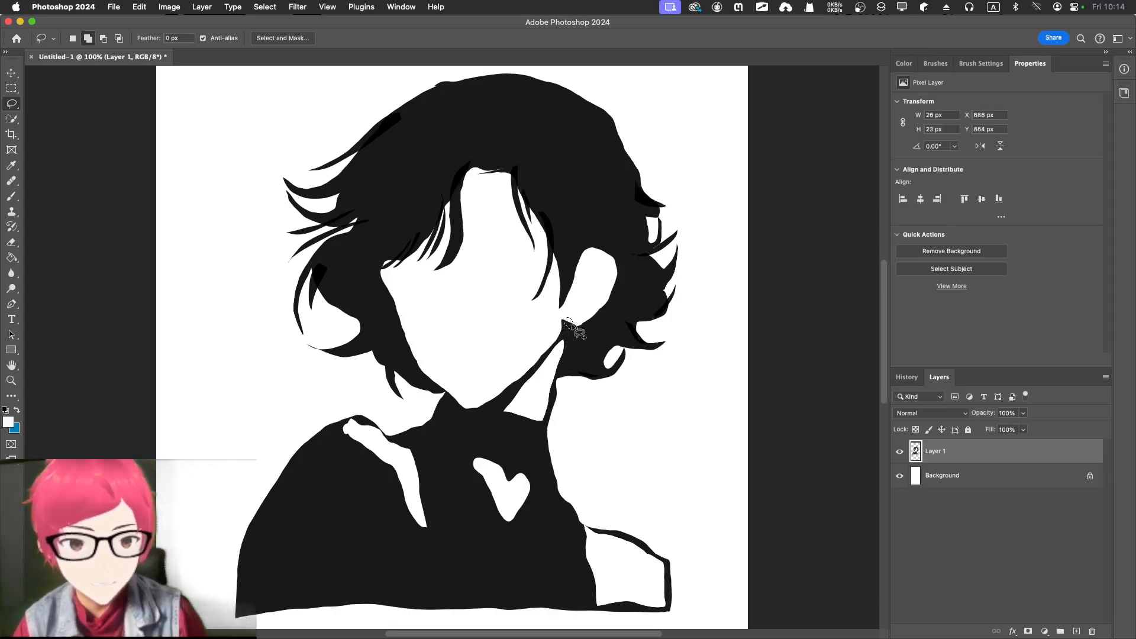
right_click(570, 321)
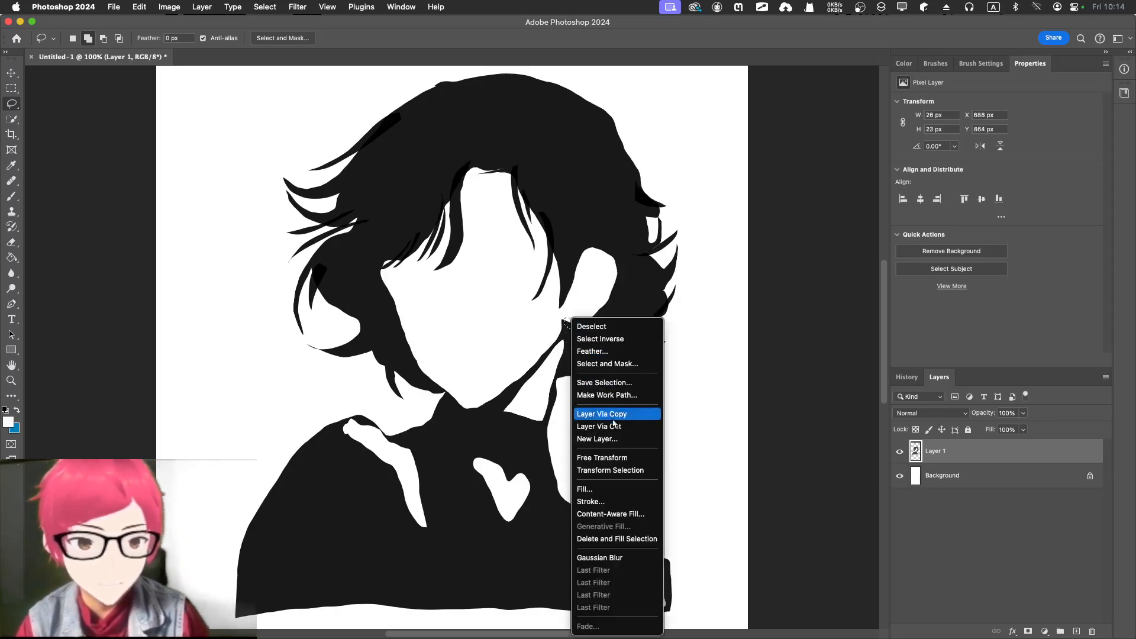
click(623, 487)
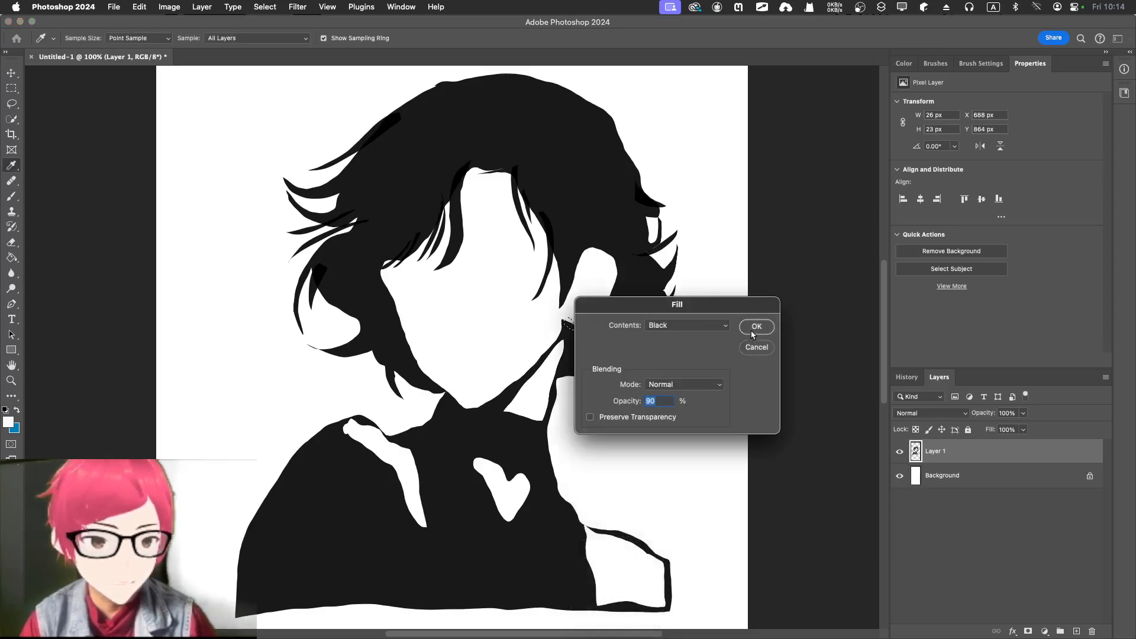
click(752, 329)
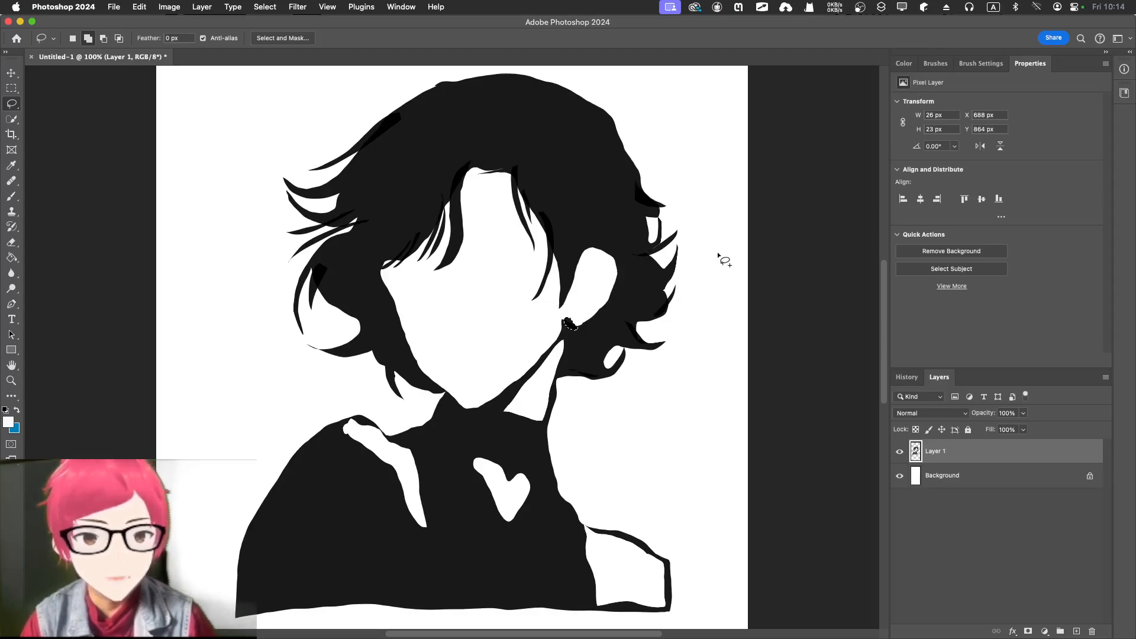
click(987, 509)
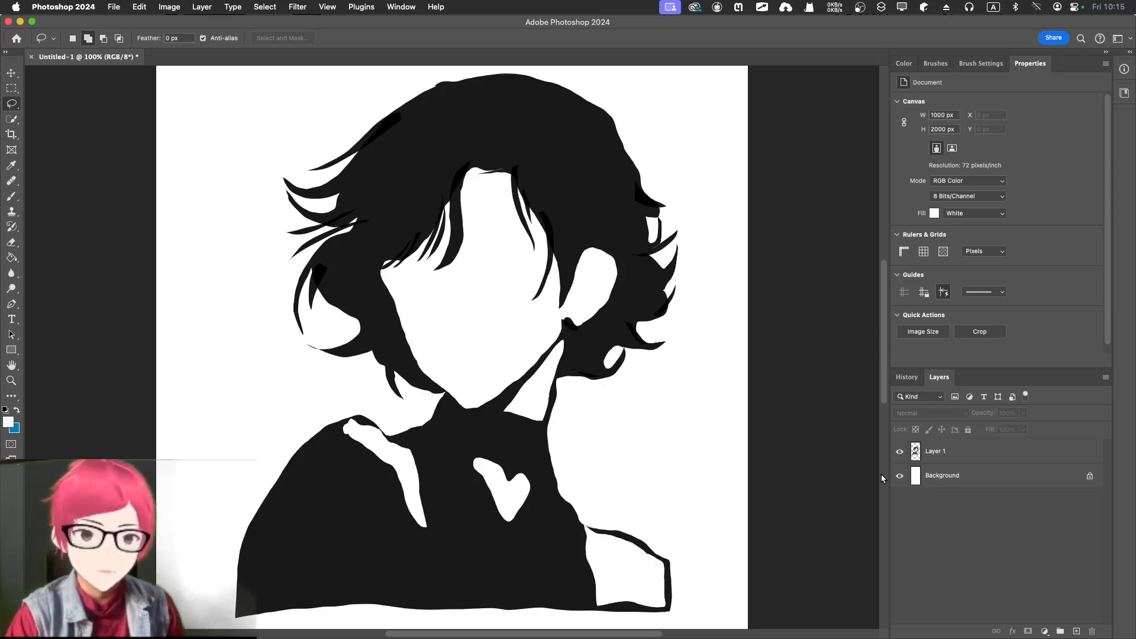
Add a new layer above Layer 1 and choose the Soft Round brush at 20 px.
click(1076, 631)
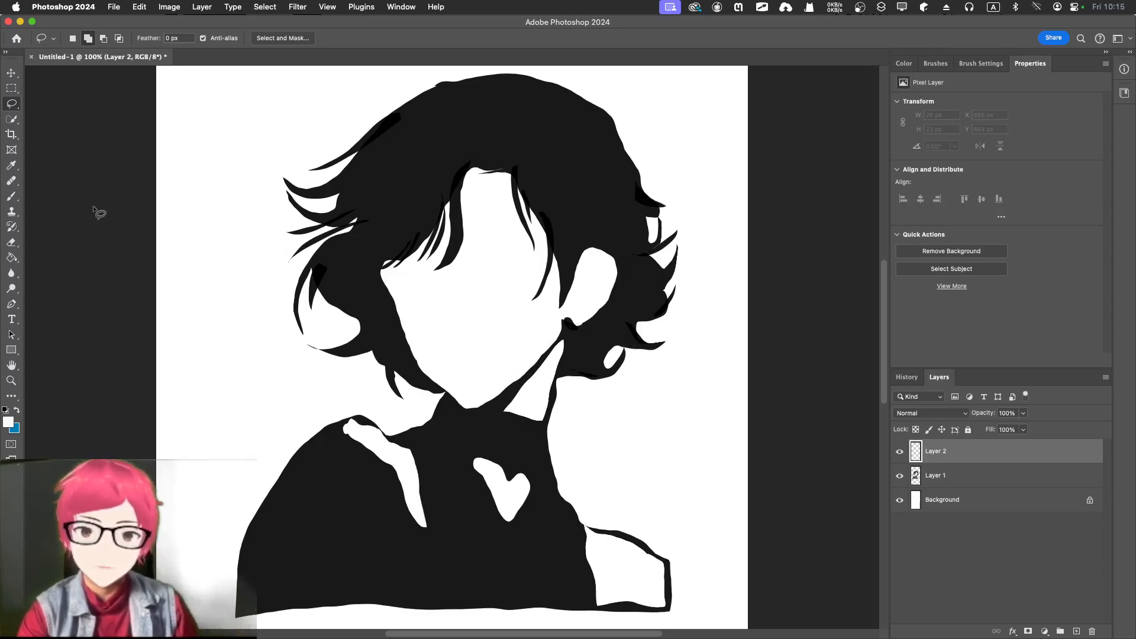
click(11, 196)
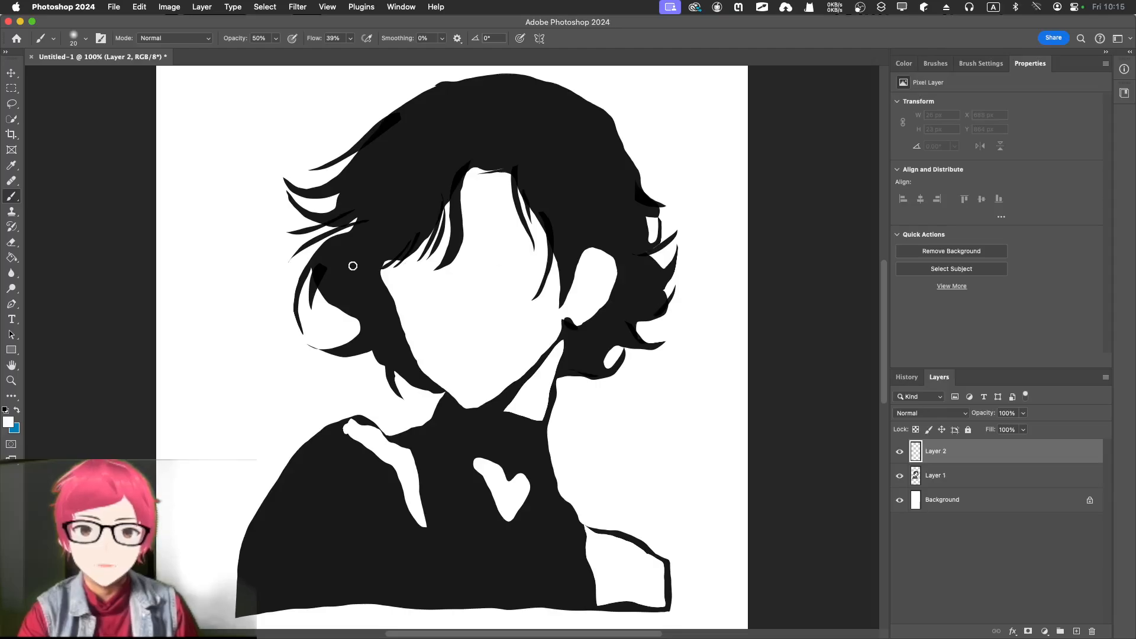
click(911, 69)
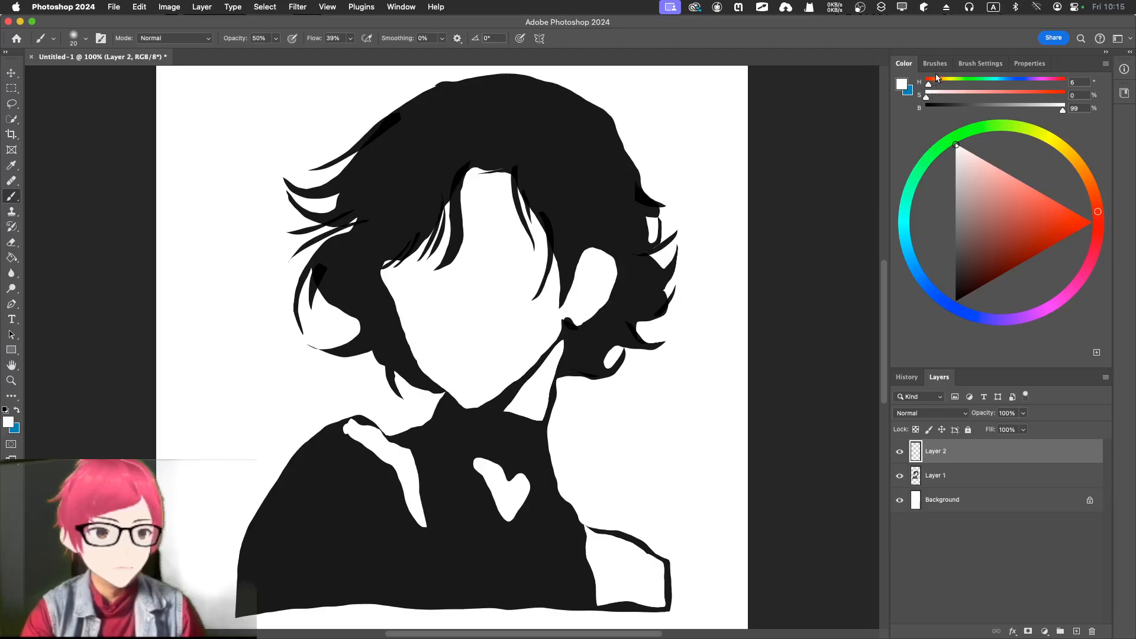
click(935, 63)
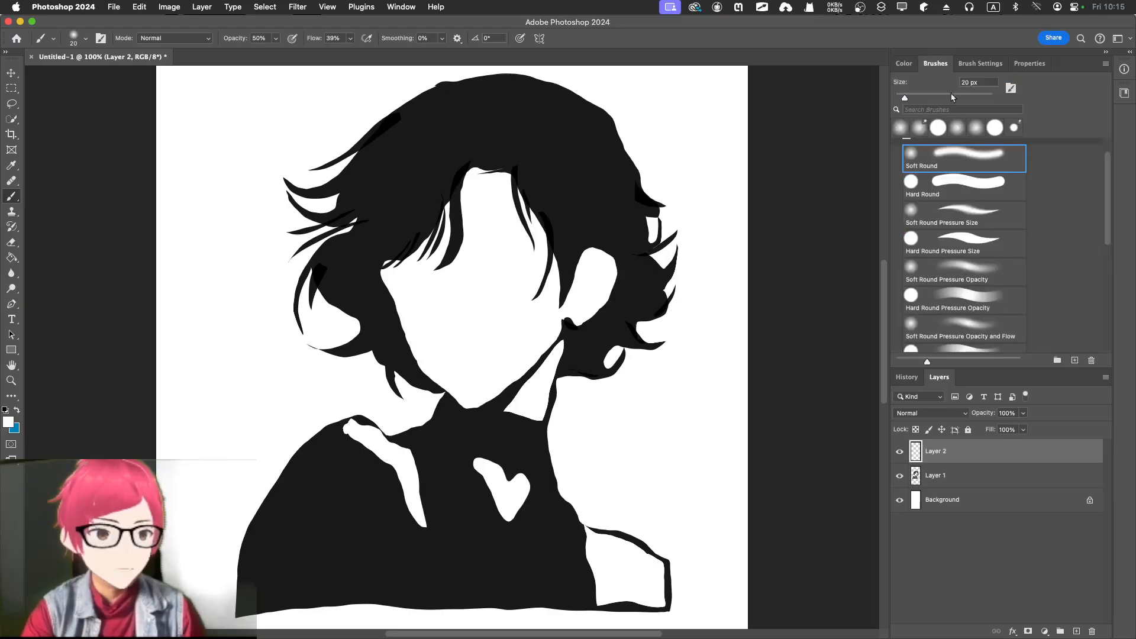
click(962, 182)
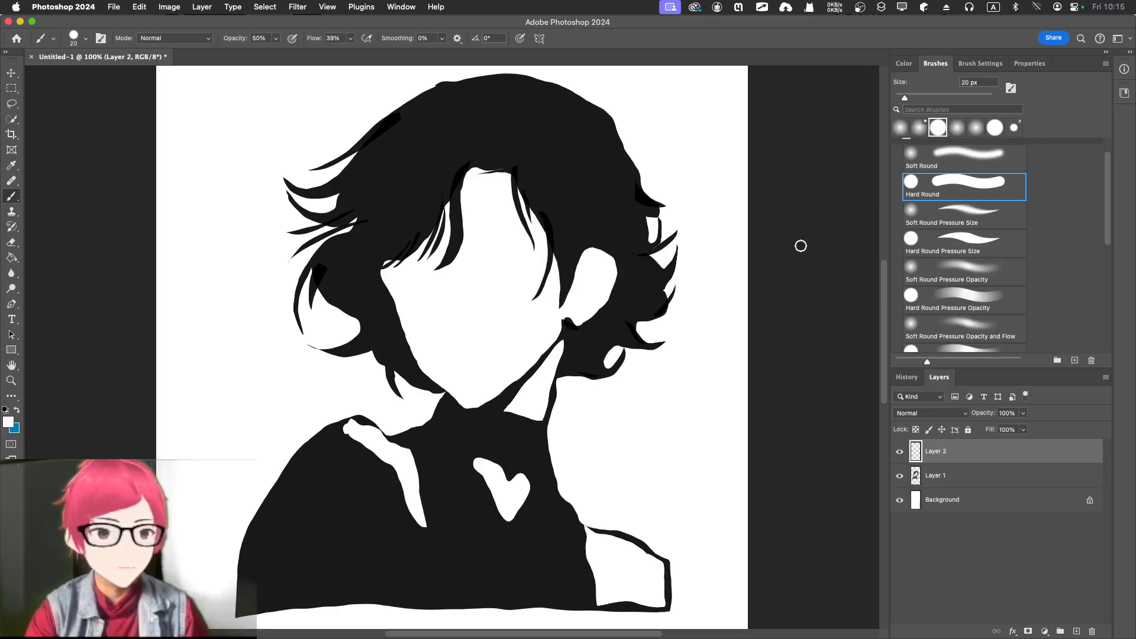
click(924, 167)
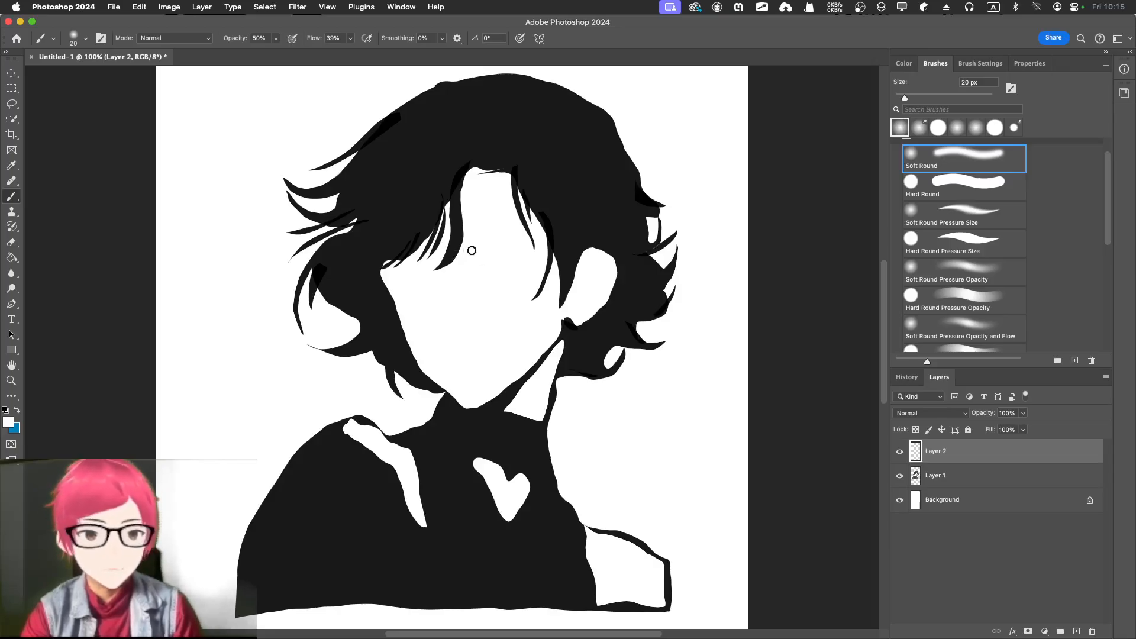
Sample the near-black hair colour and paint two soft eyebrows below the fringe with the Soft Round brush at 20 px and 10 px.
click(903, 63)
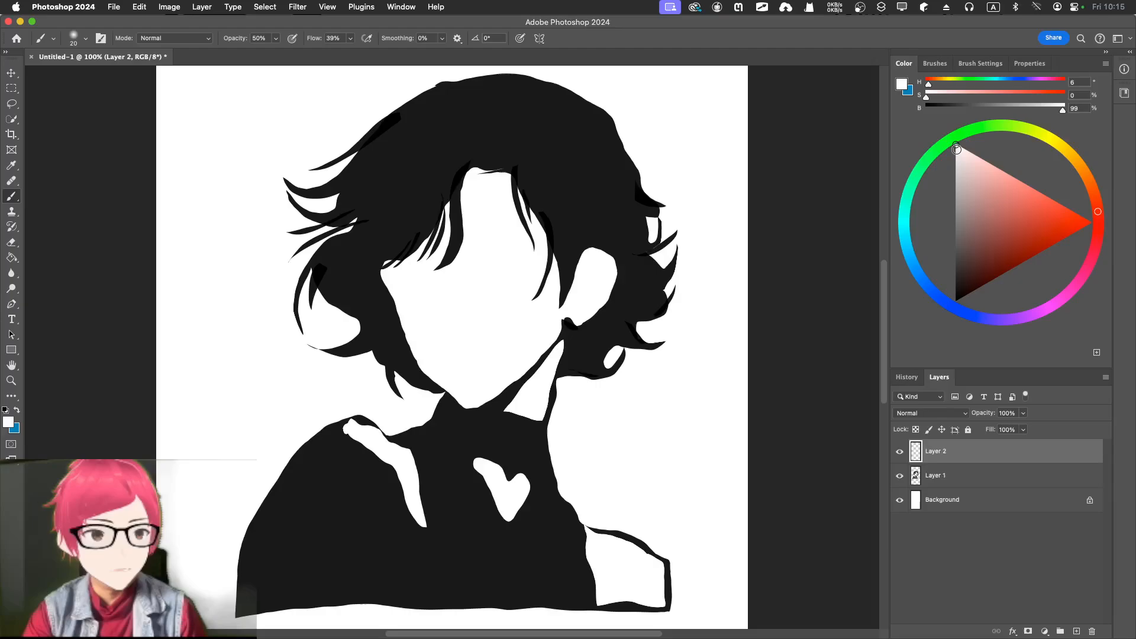
alt+click(552, 119)
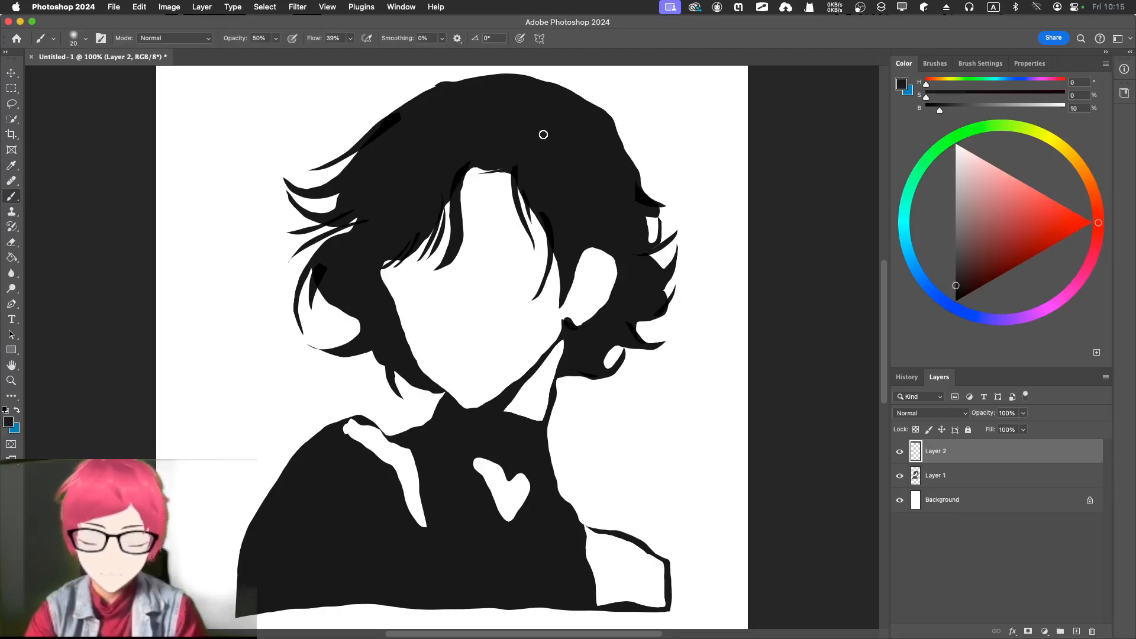
key(bracketleft)
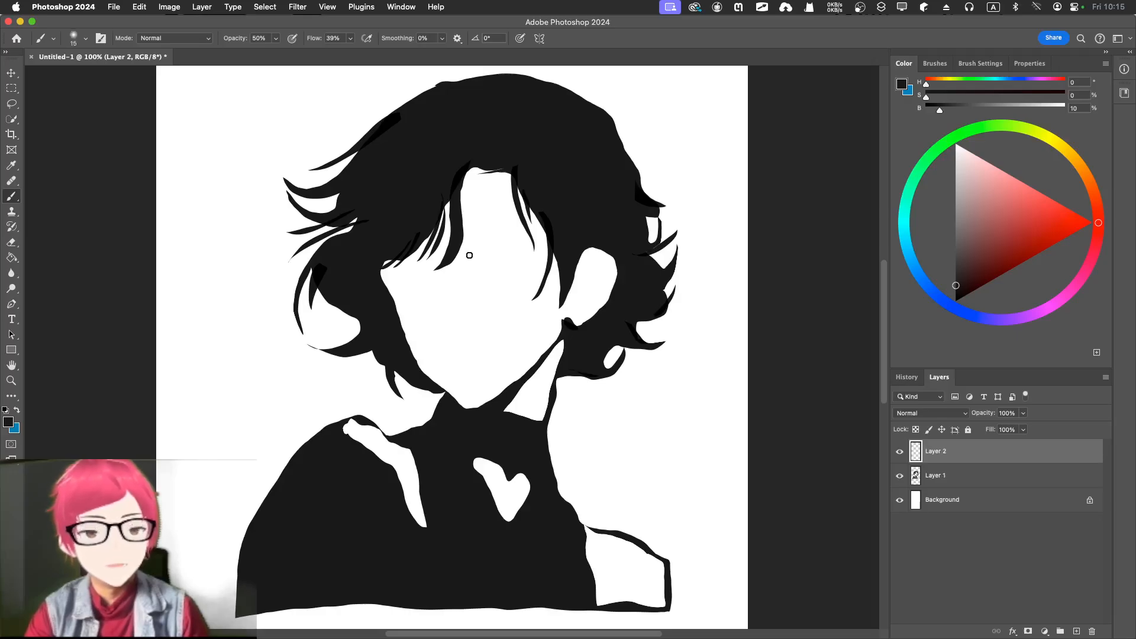
key(bracketright)
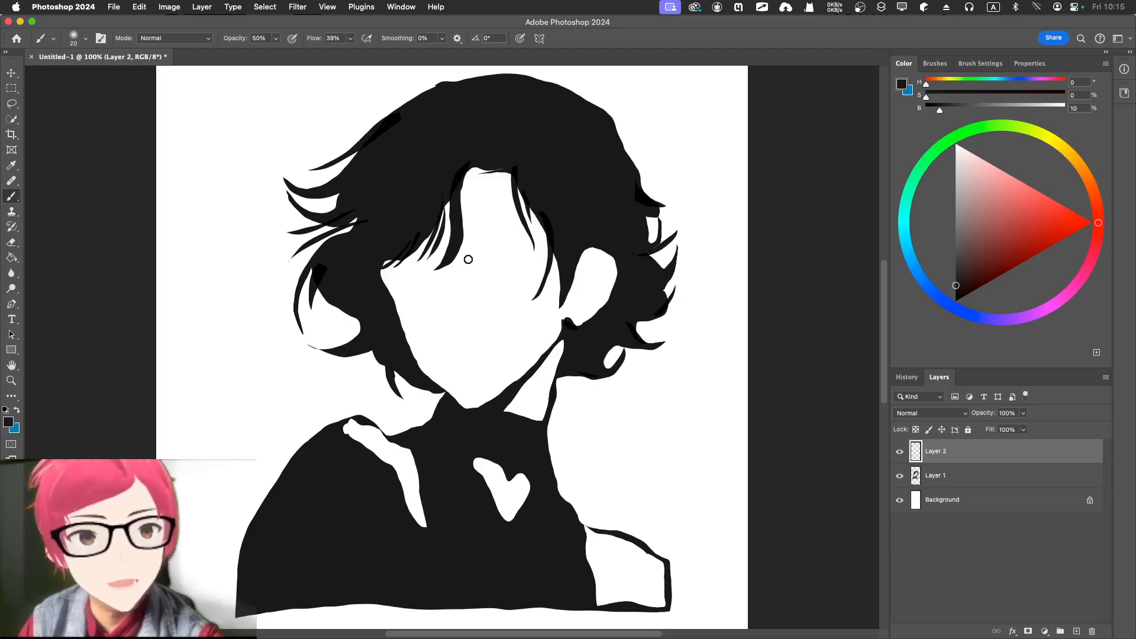
mouse_move(463, 256)
mouse_down()
mouse_move(512, 240)
mouse_move(512, 250)
mouse_up()
key(bracketleft)
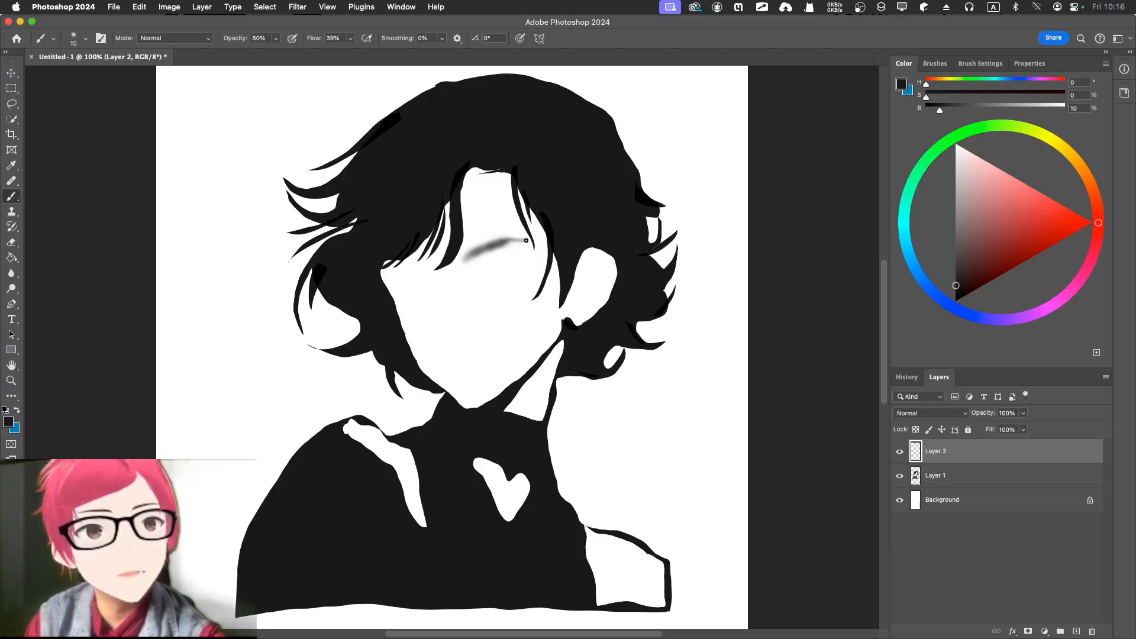
mouse_move(533, 242)
mouse_down()
mouse_move(472, 257)
mouse_move(520, 241)
mouse_move(492, 247)
mouse_up()
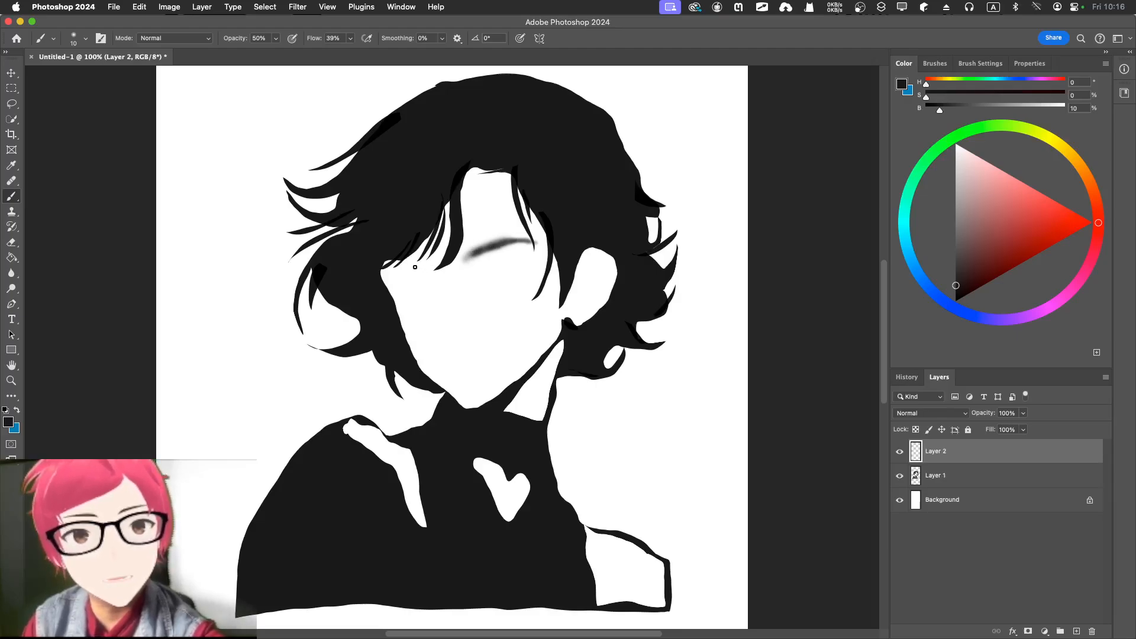
mouse_move(399, 260)
mouse_down()
mouse_move(424, 267)
mouse_move(391, 265)
mouse_move(515, 241)
mouse_up()
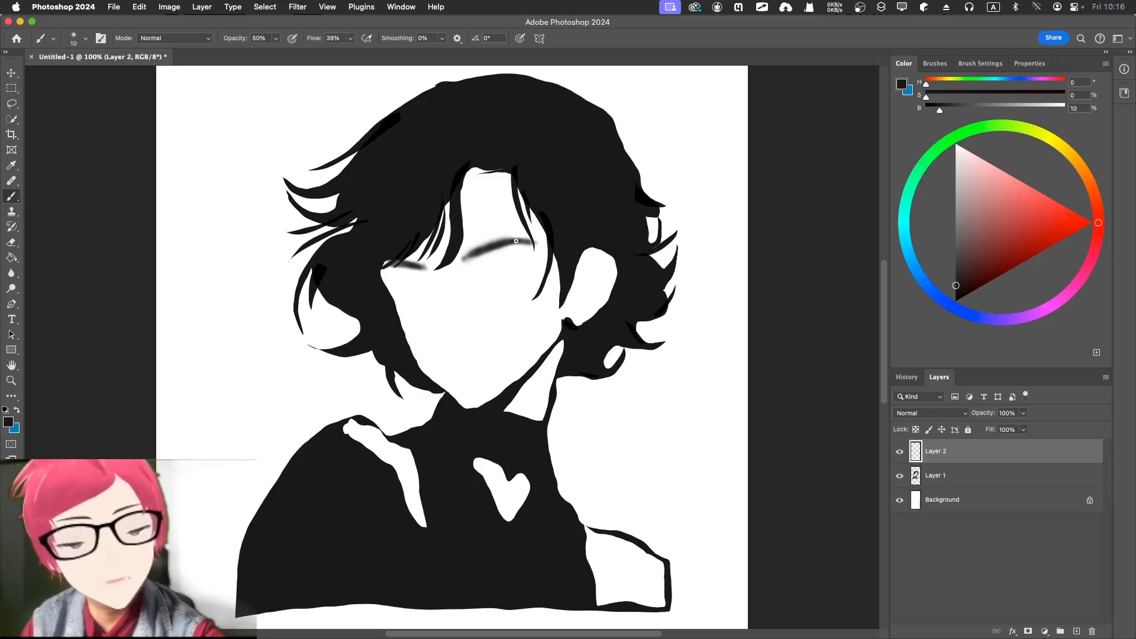
Switch to the Hard Round brush at 5 px.
click(934, 64)
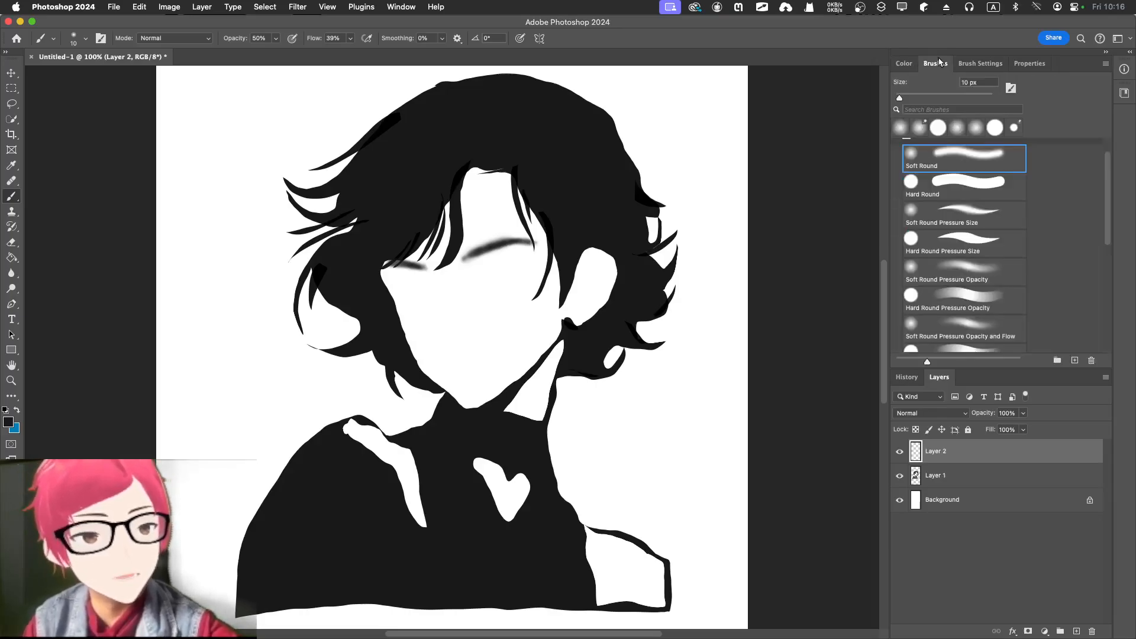
click(970, 187)
key(bracketleft)
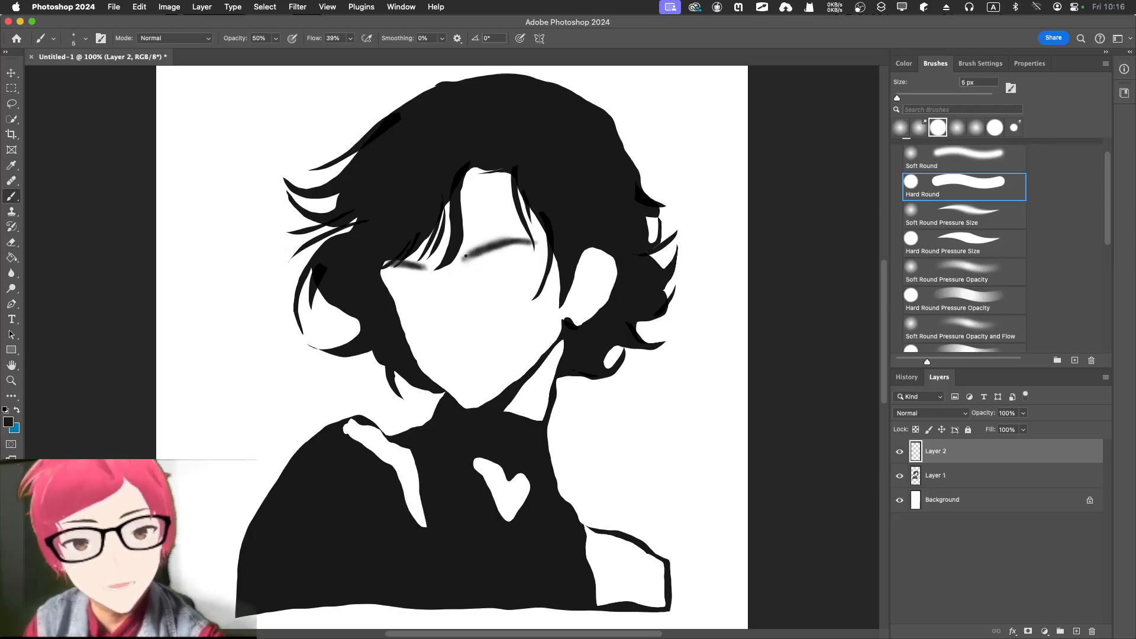
drag(463, 258, 470, 252)
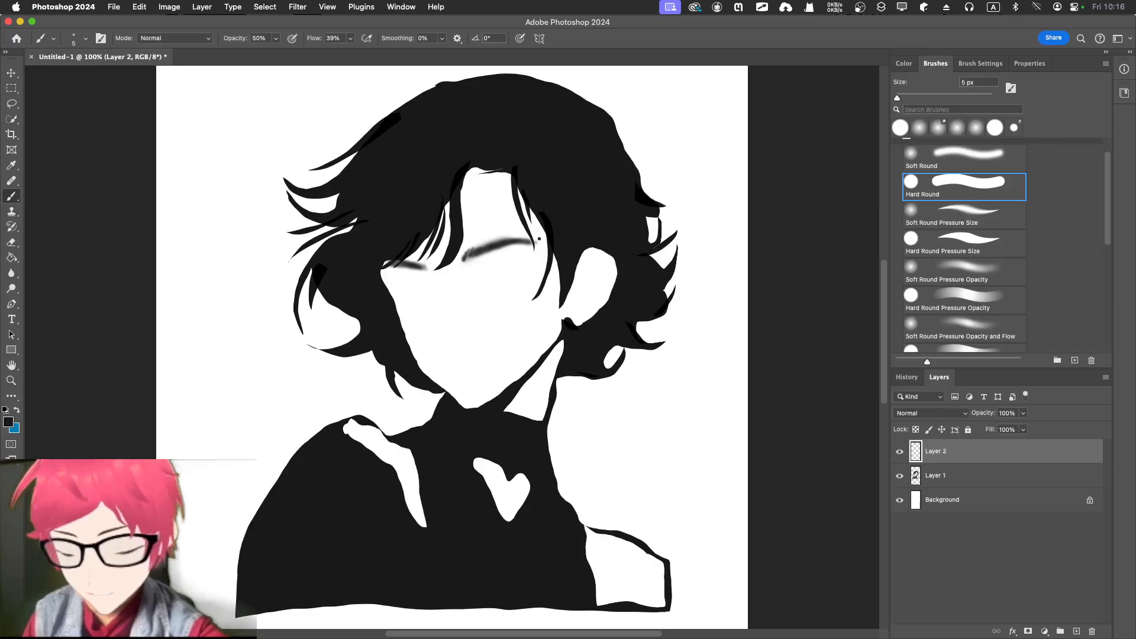
key(super+z)
key(super+z)
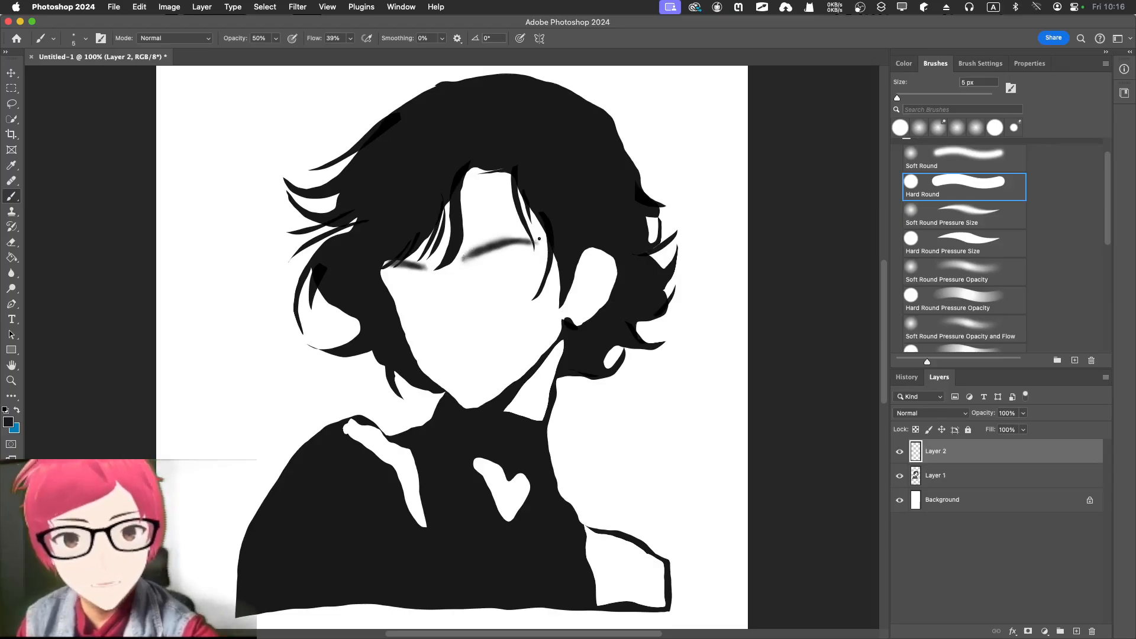
Set the brush to 90% opacity and 3 px, add fine strokes to both eyebrows, and sketch the ear's upper inner fold.
click(276, 42)
drag(275, 52, 298, 53)
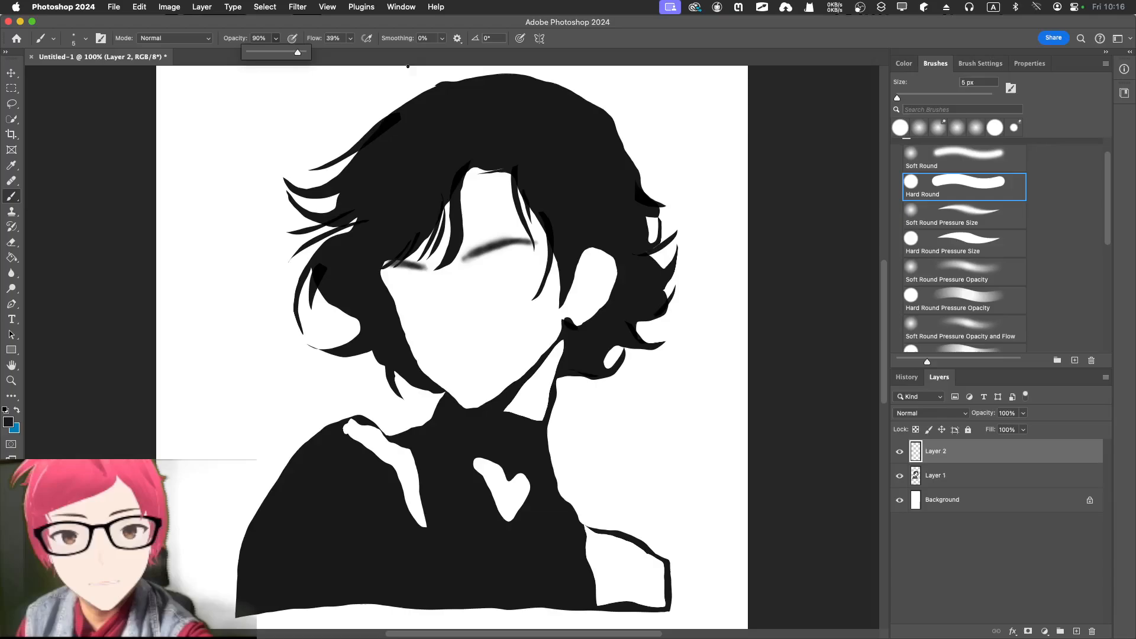
key(bracketleft)
key(bracketleft)
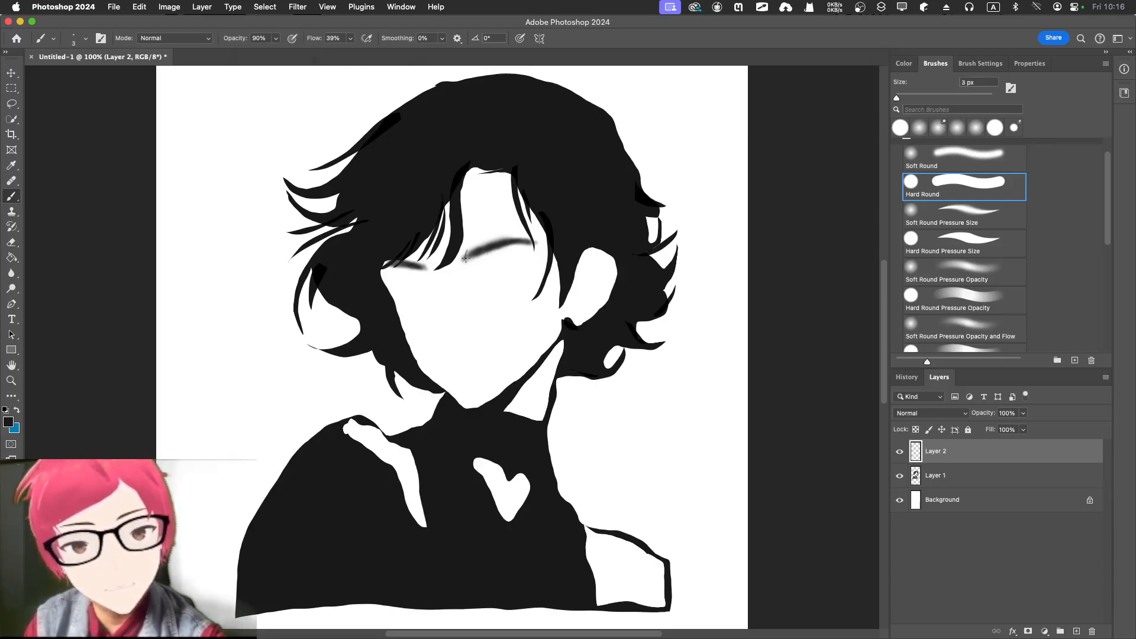
drag(469, 253, 481, 249)
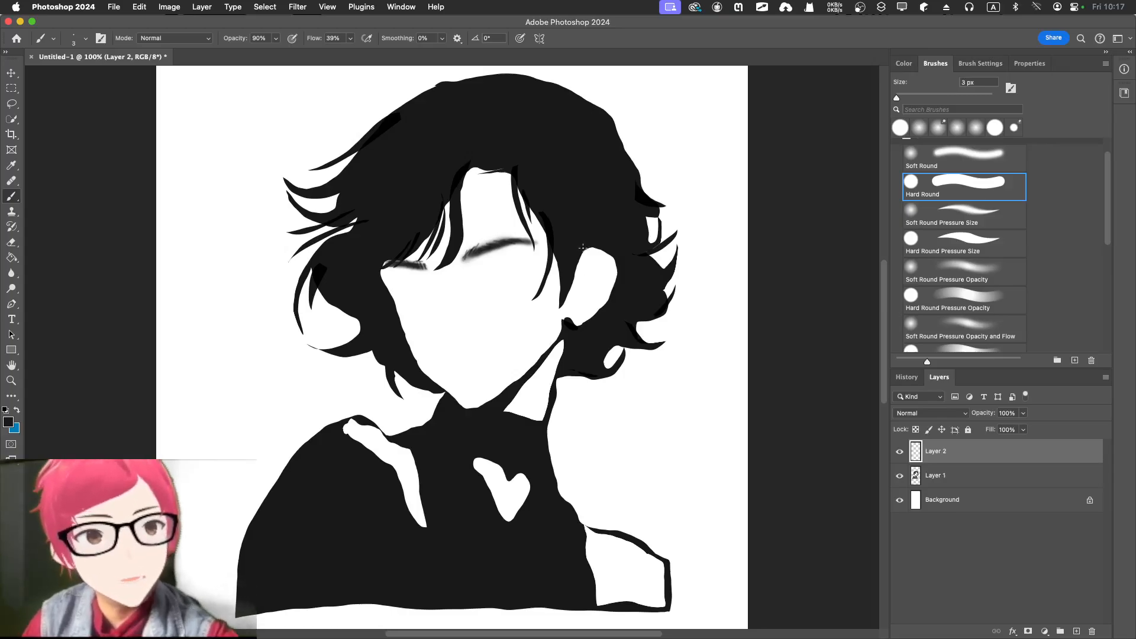
mouse_move(591, 263)
mouse_down()
mouse_move(582, 292)
mouse_move(590, 267)
mouse_move(607, 269)
mouse_up()
Switch to the Soft Round brush at 15 px and shade the ear's upper inner fold.
click(946, 149)
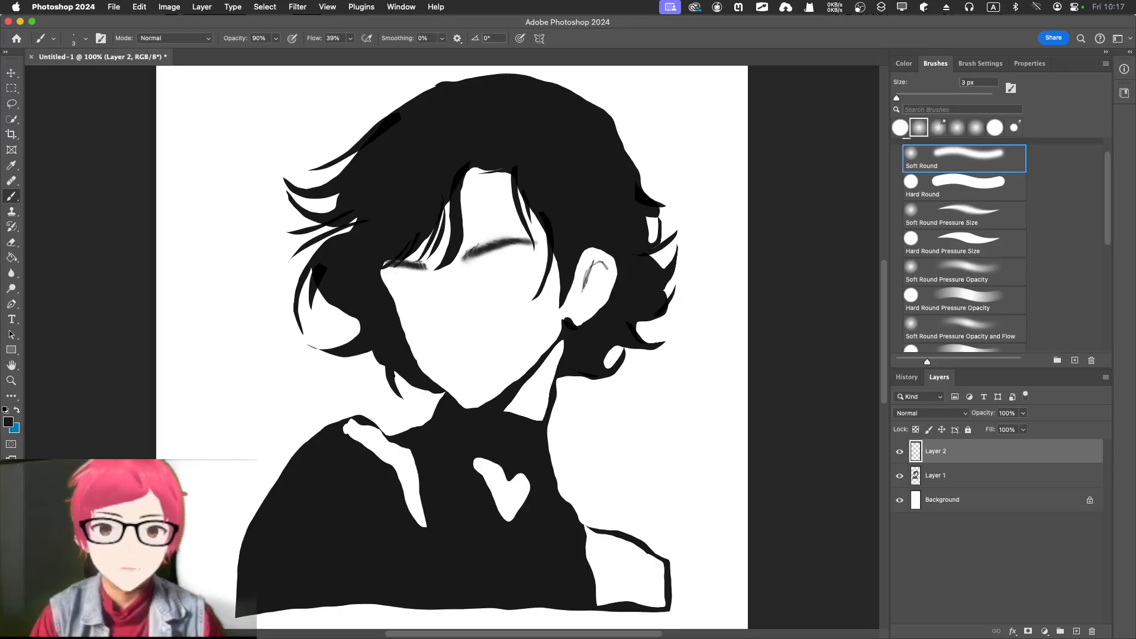
key(ctrl+Up)
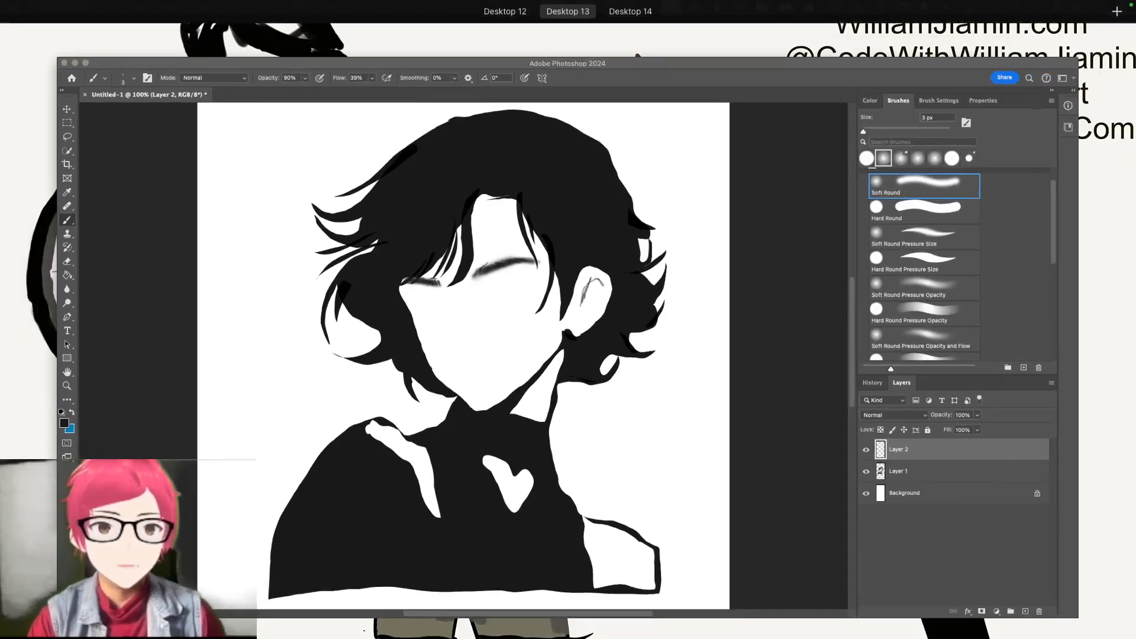
click(70, 342)
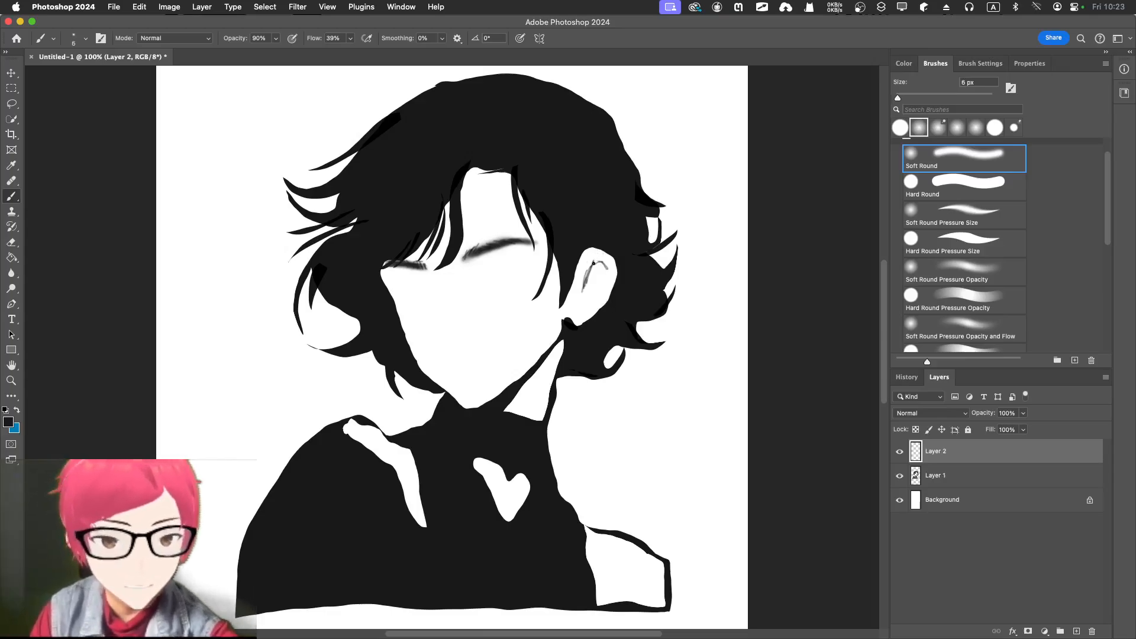
key(bracketright)
key(bracketright)
key(bracketright)
key(bracketright)
key(bracketright)
key(bracketright)
key(bracketright)
key(bracketright)
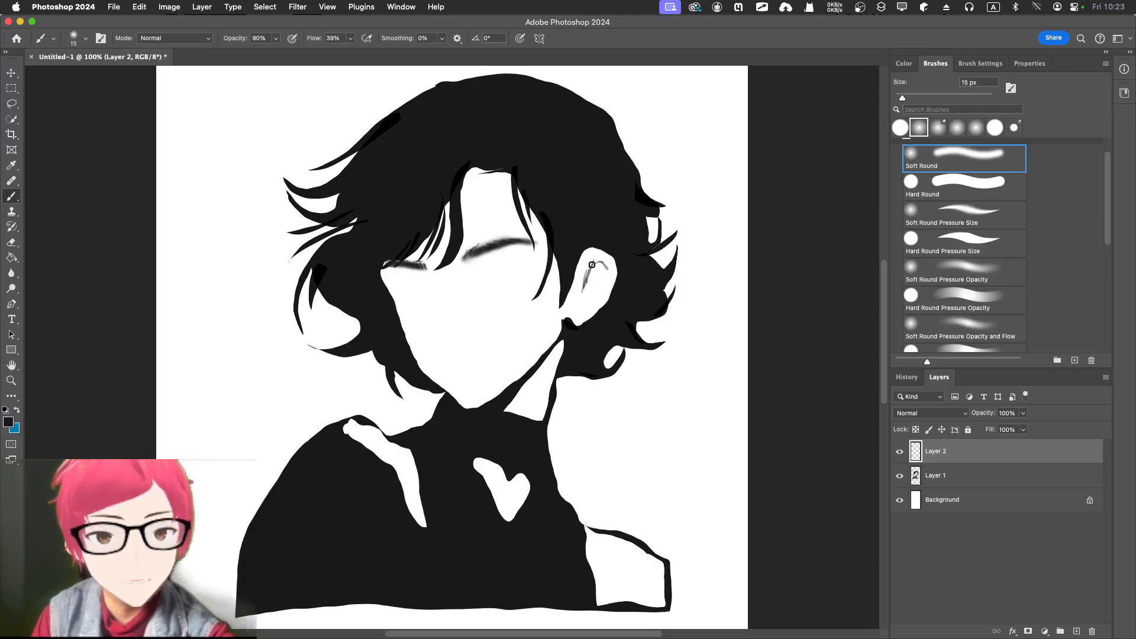
mouse_move(592, 266)
mouse_down()
mouse_move(588, 276)
mouse_move(600, 262)
mouse_move(609, 274)
mouse_up()
Paint the ear's inner contour lines down towards the lobe with the soft brush at 9 px and 7 px.
key(bracketleft)
key(bracketleft)
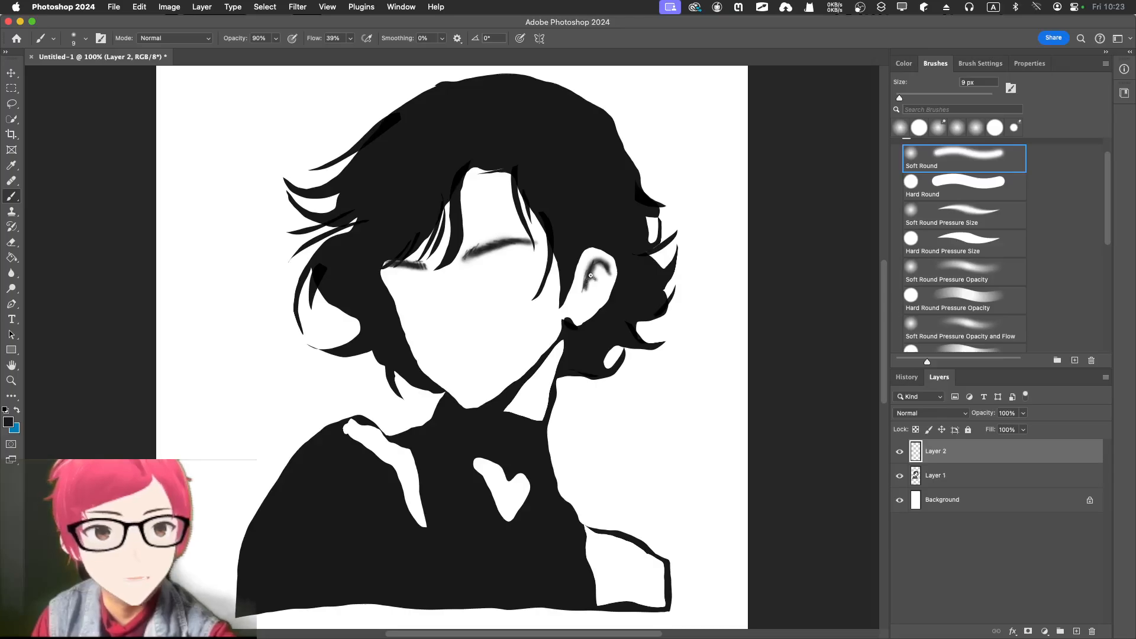
key(bracketleft)
key(bracketleft)
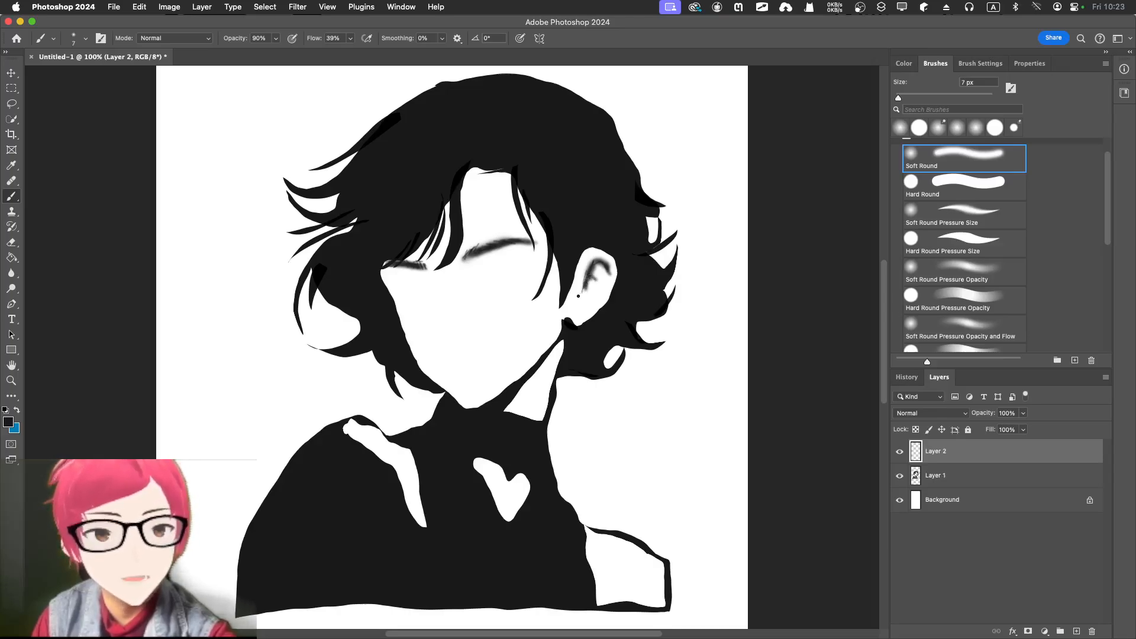
mouse_move(579, 289)
mouse_down()
mouse_move(588, 315)
mouse_move(604, 297)
mouse_move(602, 267)
mouse_move(602, 296)
mouse_up()
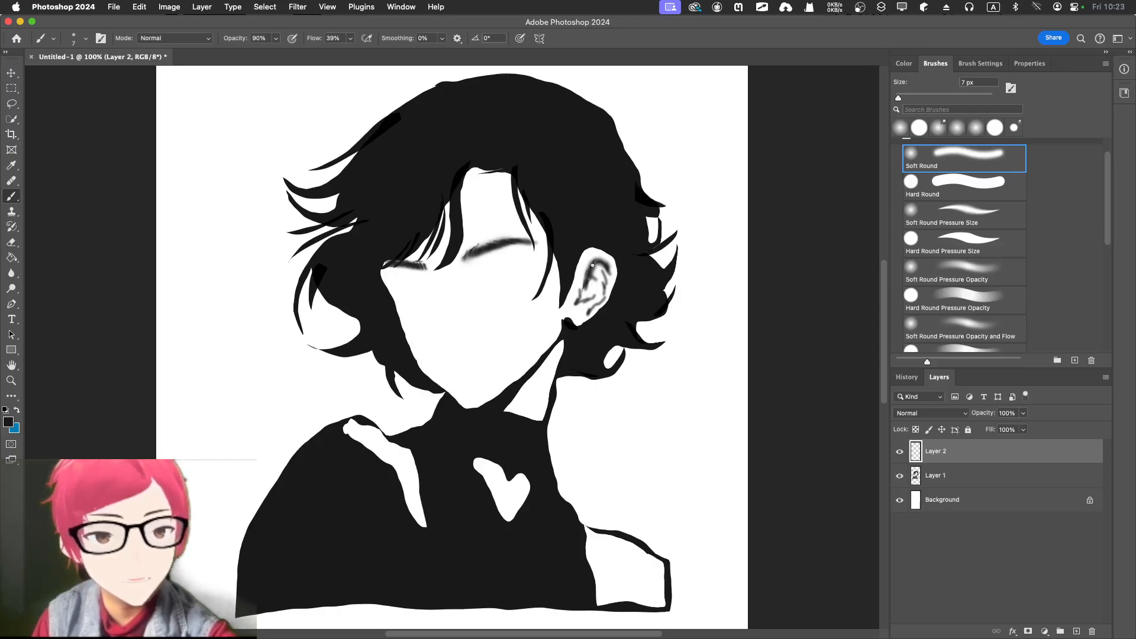
drag(592, 266, 589, 272)
Sharpen the ear's inner contours with the Hard Round brush at 64% opacity, using 6 px and 5 px sizes.
click(928, 181)
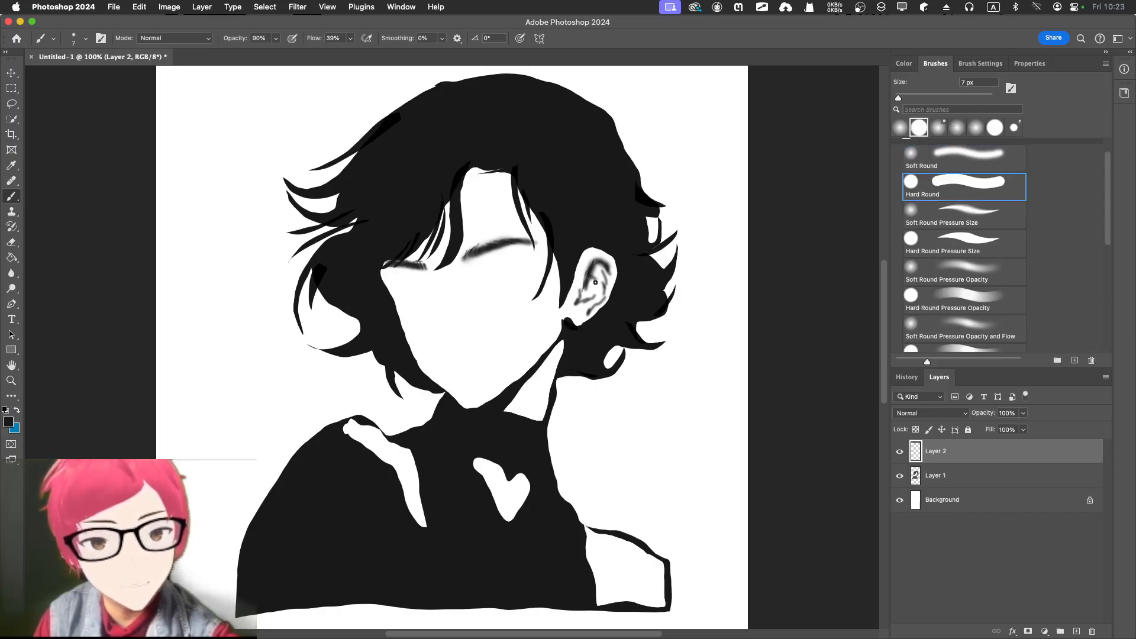
click(276, 41)
drag(278, 52, 260, 52)
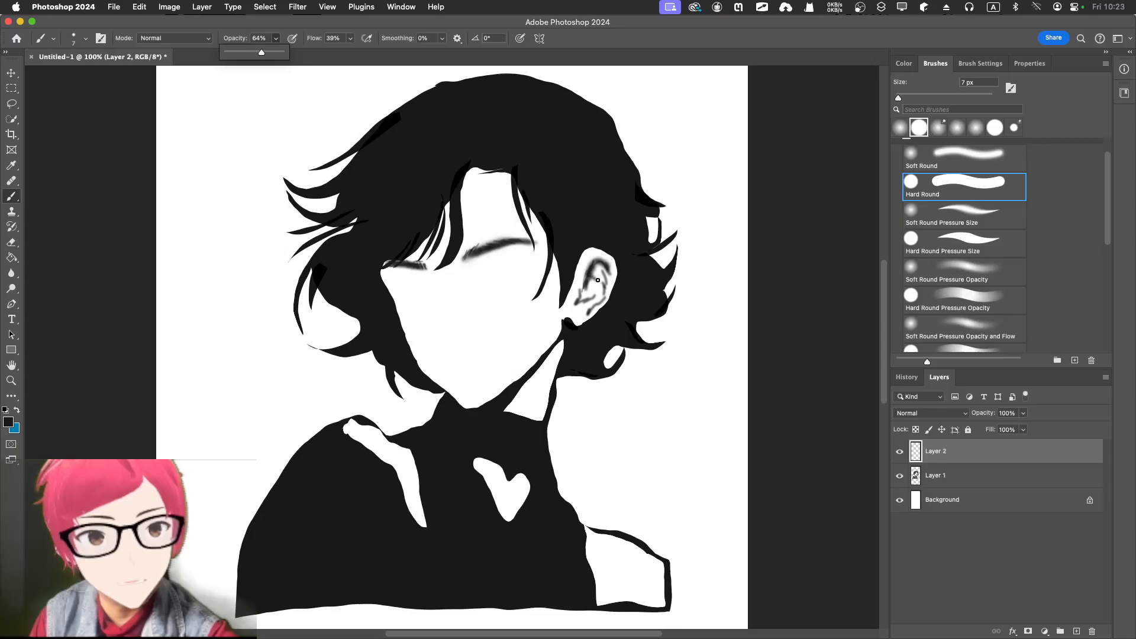
key(bracketleft)
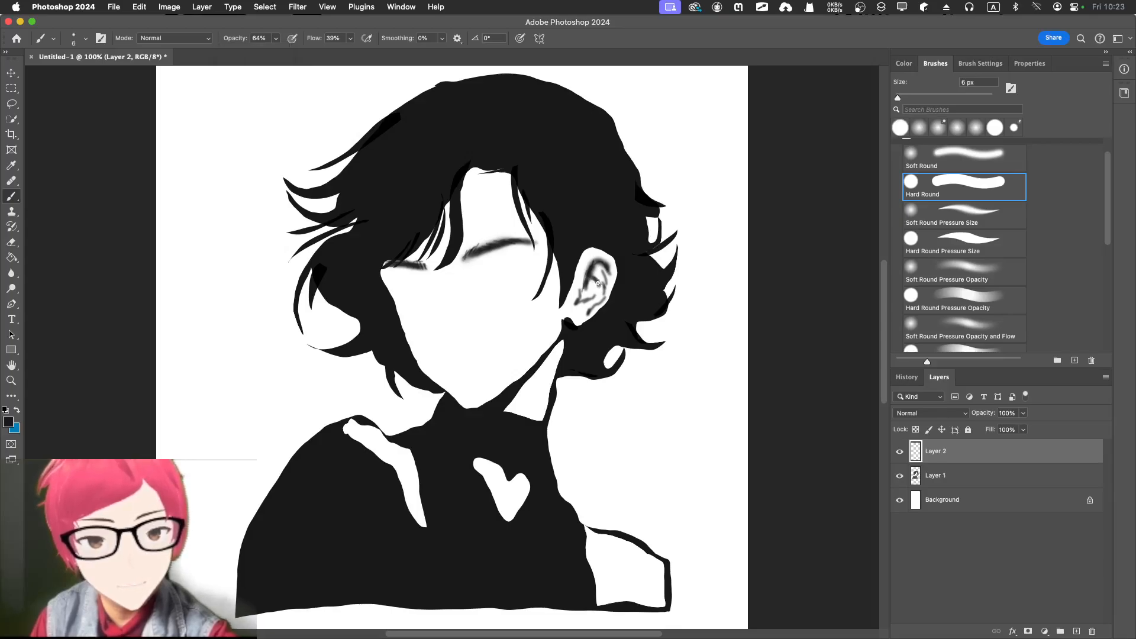
mouse_move(596, 282)
mouse_down()
mouse_move(585, 300)
mouse_move(580, 289)
mouse_up()
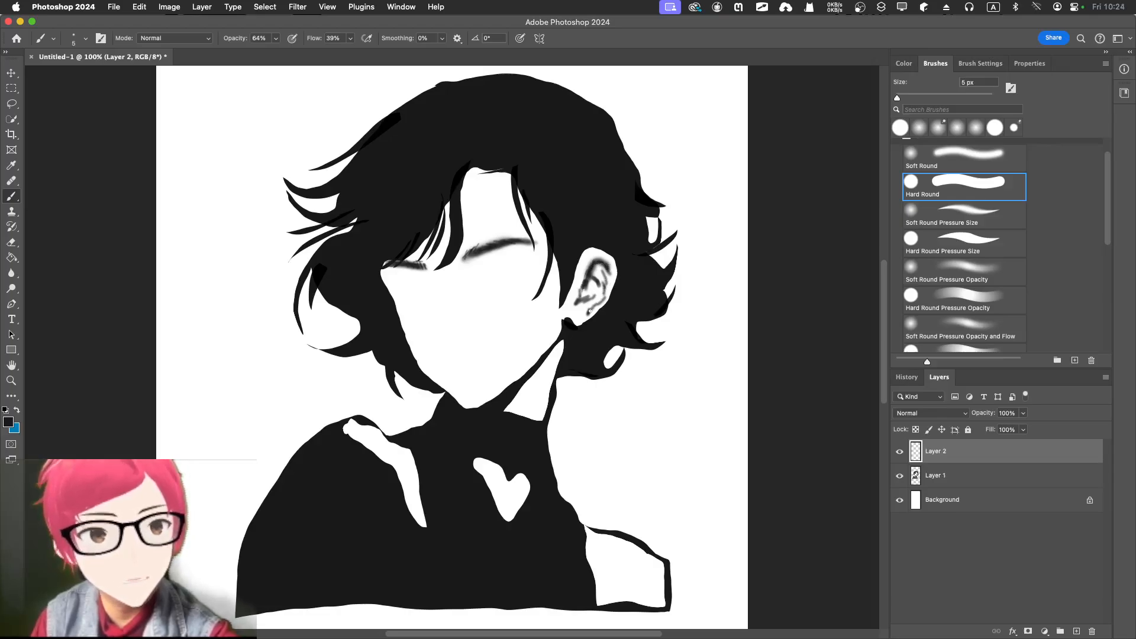
mouse_move(588, 311)
mouse_down()
mouse_move(604, 286)
mouse_move(590, 293)
mouse_up()
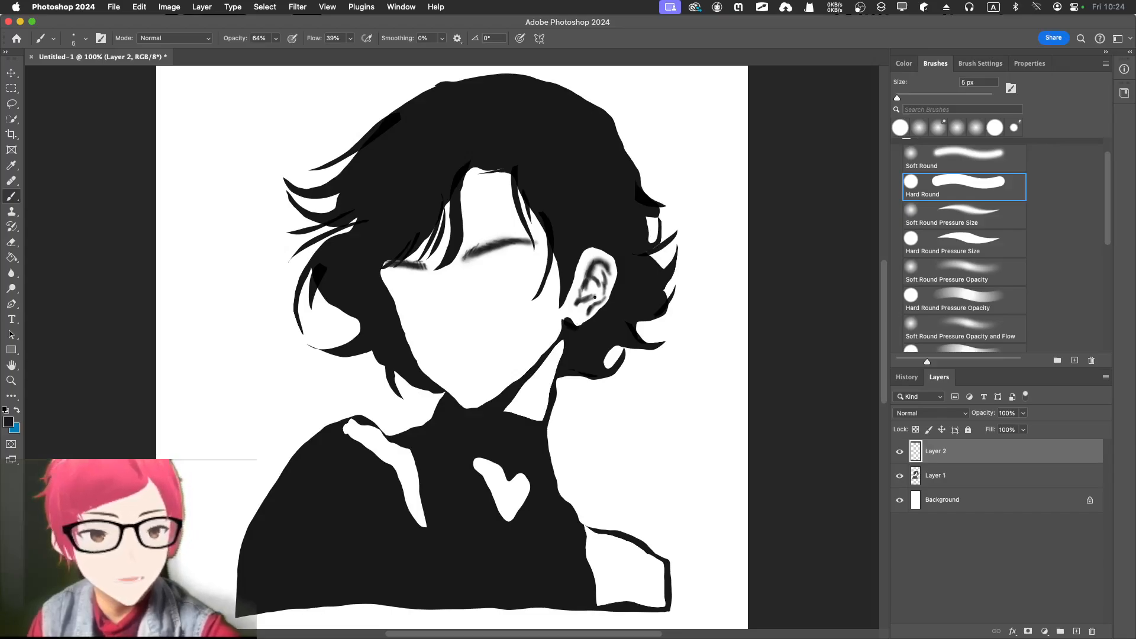
Set the brush opacity to 100% and clean up the earlobe and its lower edge with sampled white and near-black.
click(276, 38)
drag(274, 52, 331, 57)
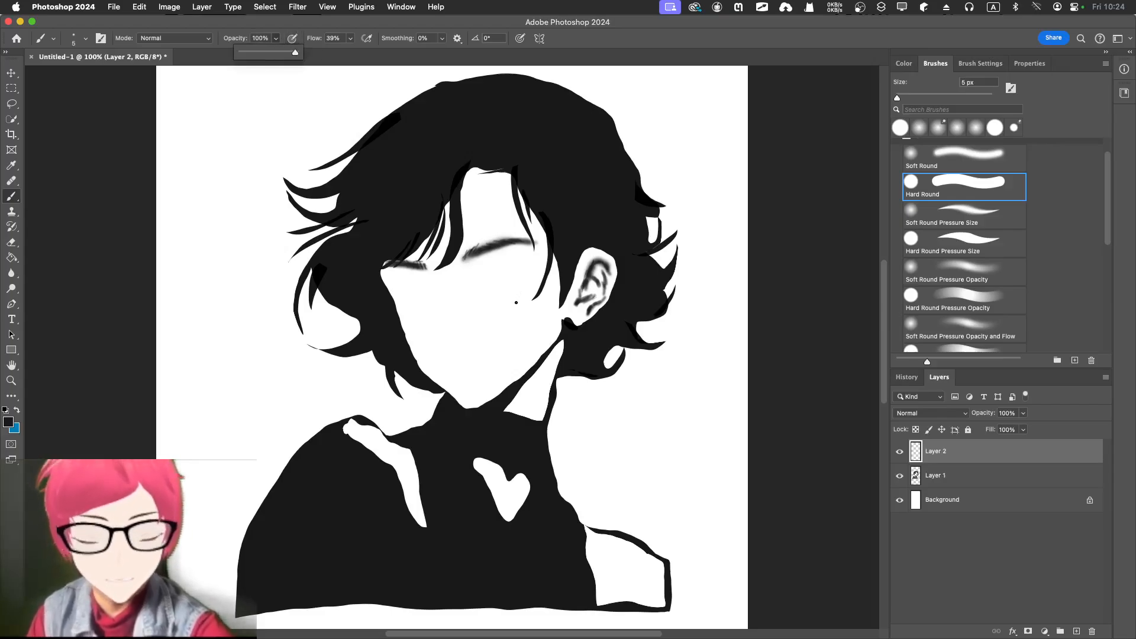
alt+click(503, 327)
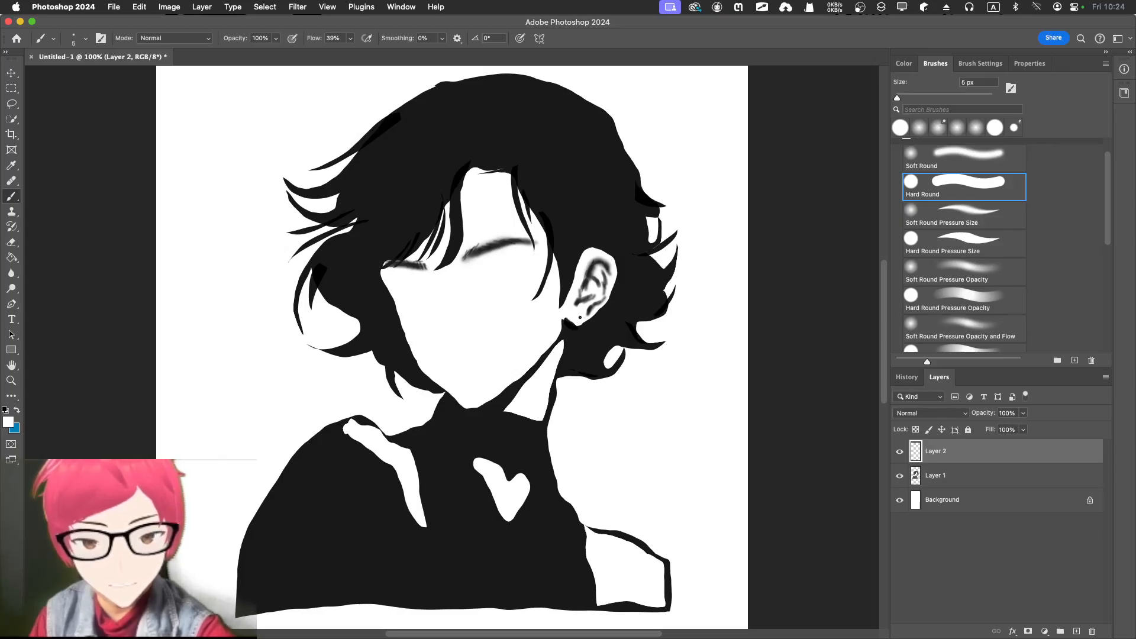
alt+click(593, 327)
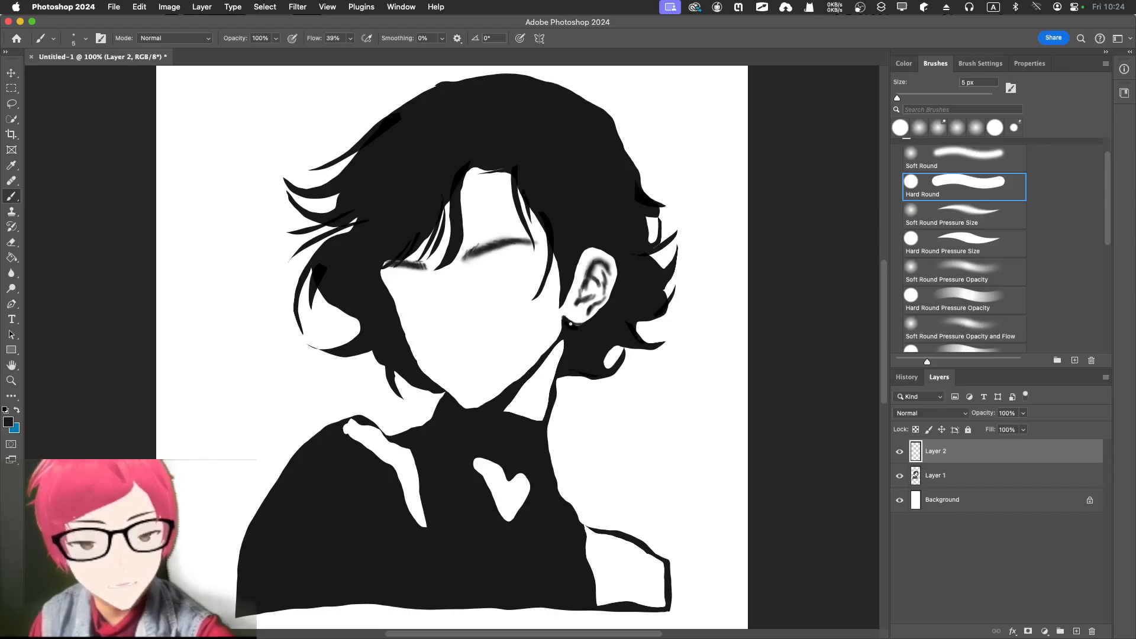
drag(570, 324, 594, 322)
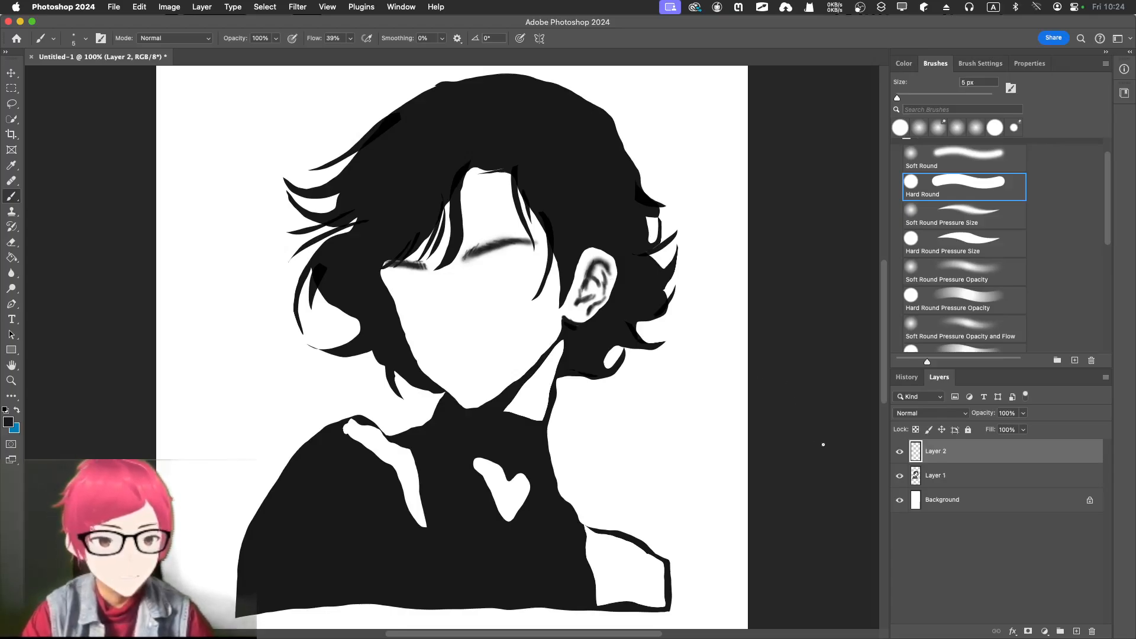
Hide and show Layer 2 to compare the illustration with and without the painted eyebrows and ear details.
click(899, 453)
click(899, 453)
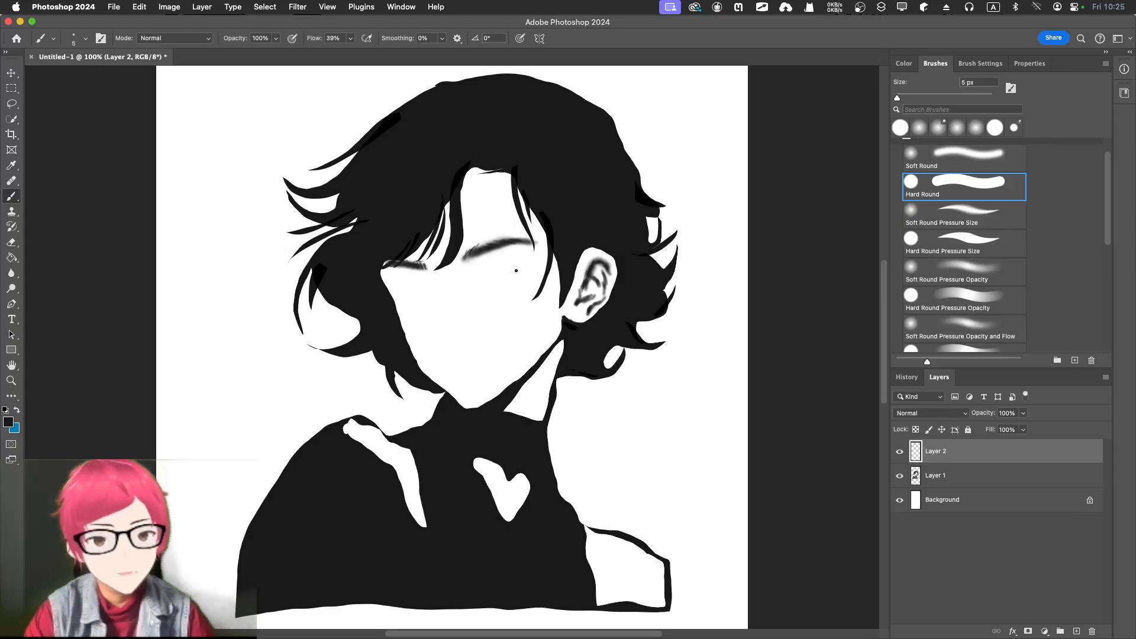
click(899, 451)
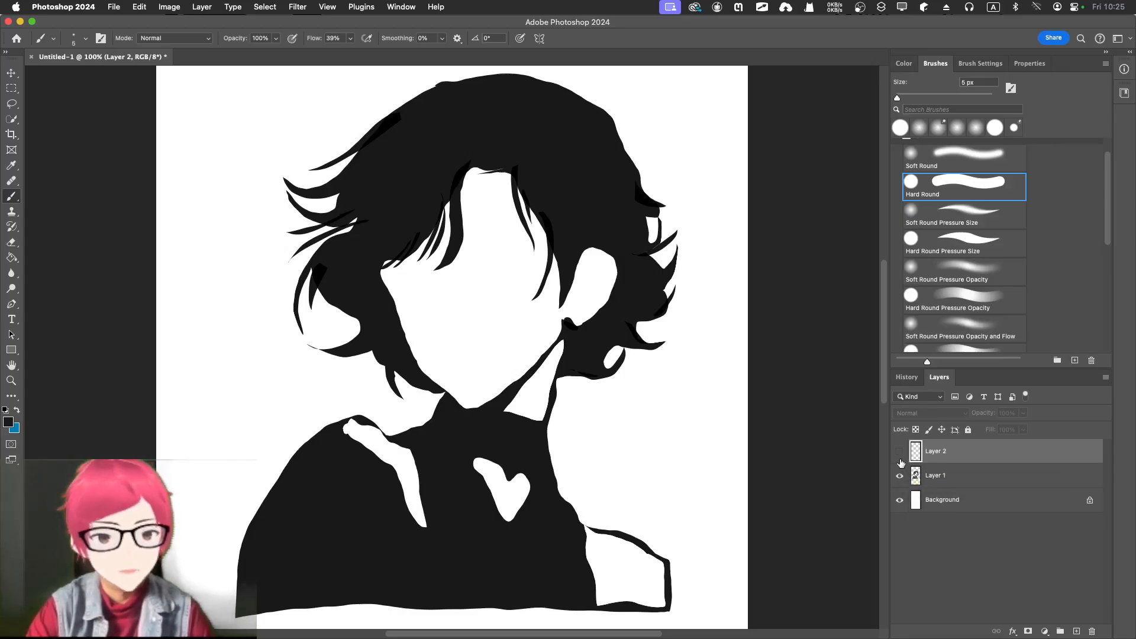
click(899, 452)
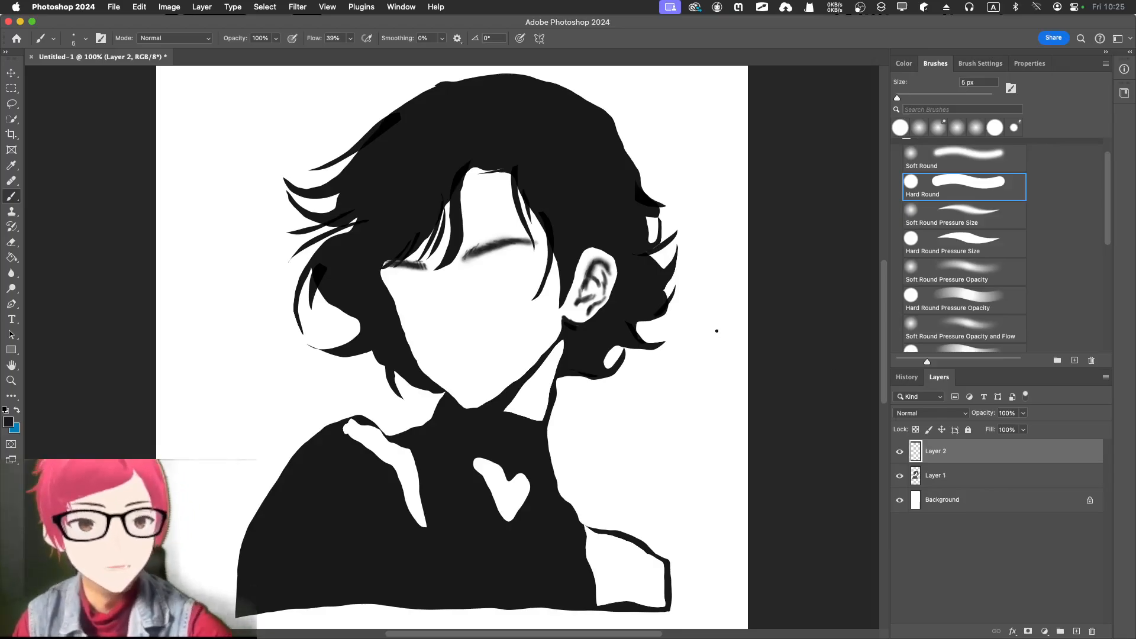
Touch up the ear's upper rim and inner contours in near-black and sampled white with the Hard Round brush at 5 px.
drag(588, 249, 596, 251)
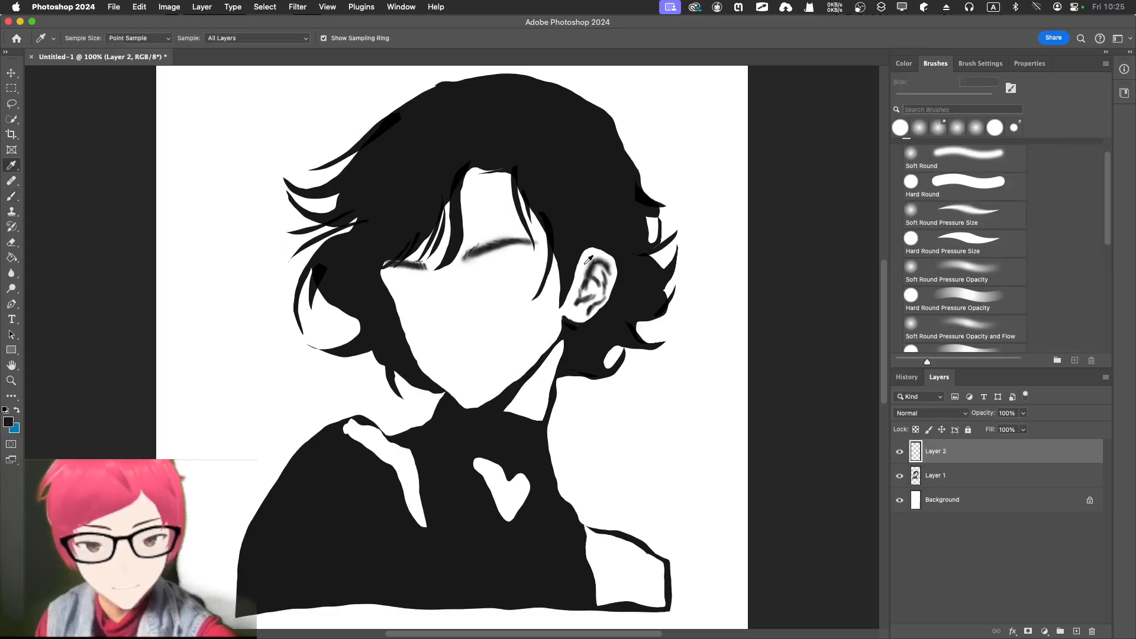
alt+click(584, 262)
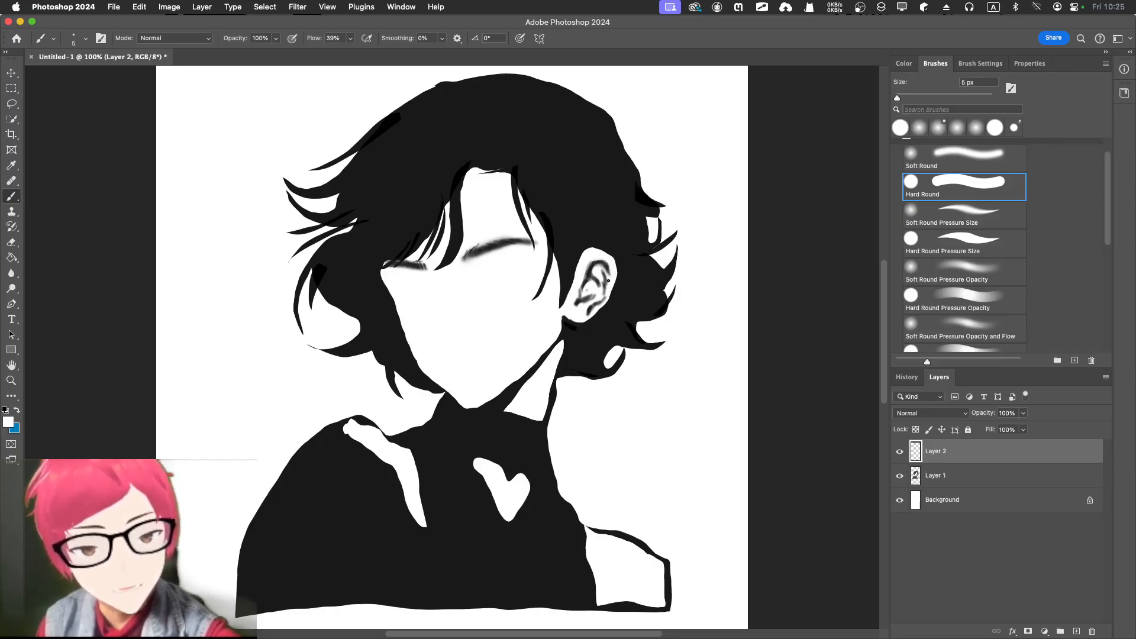
drag(609, 294, 603, 305)
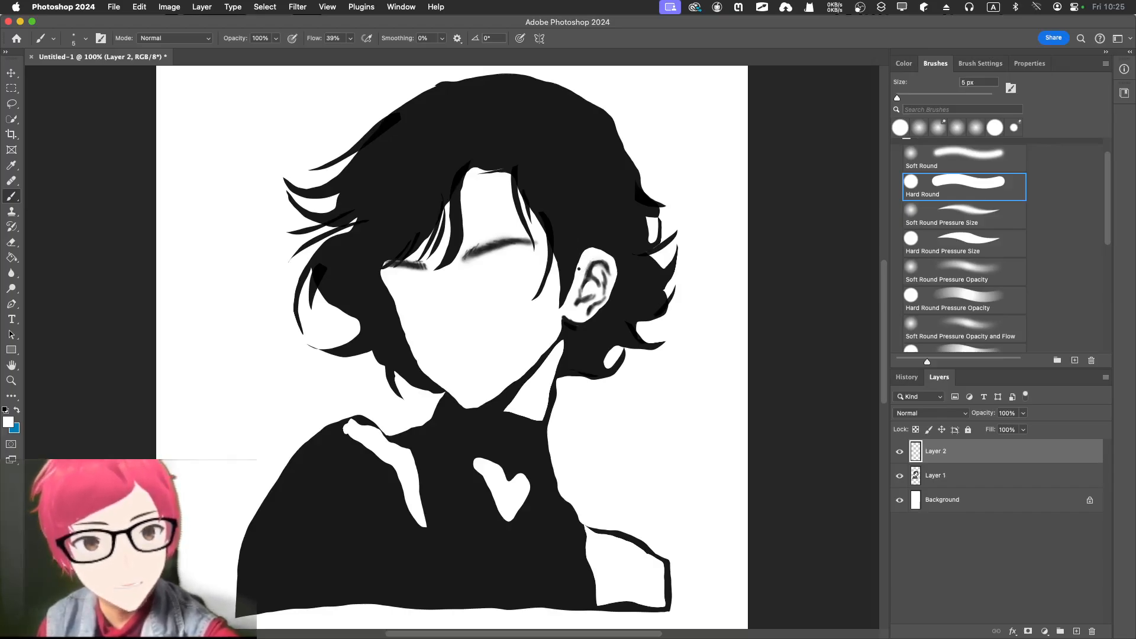
Undo the white stroke along the ear's front edge and repaint that edge with sampled near-black.
drag(579, 256, 561, 304)
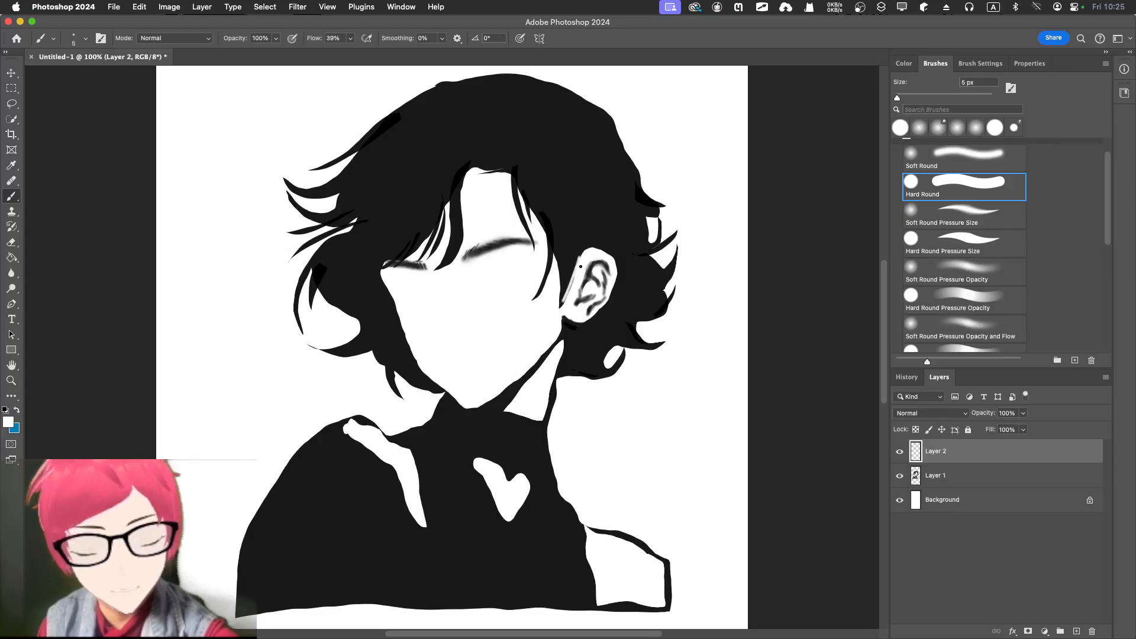
key(super+z)
key(i)
click(578, 252)
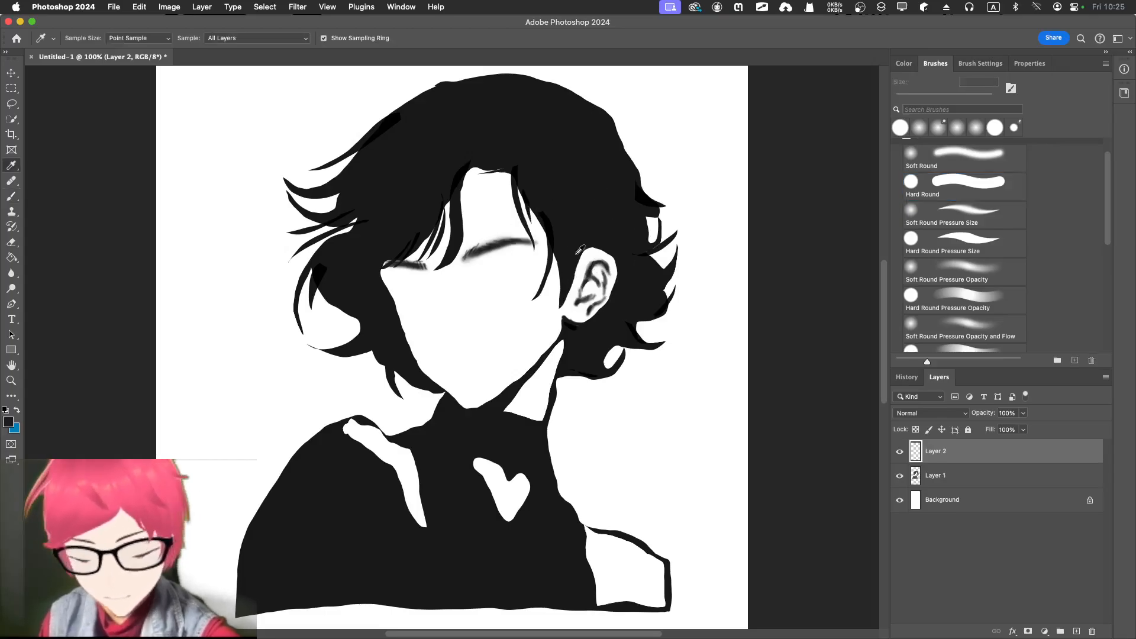
key(b)
drag(582, 251, 564, 303)
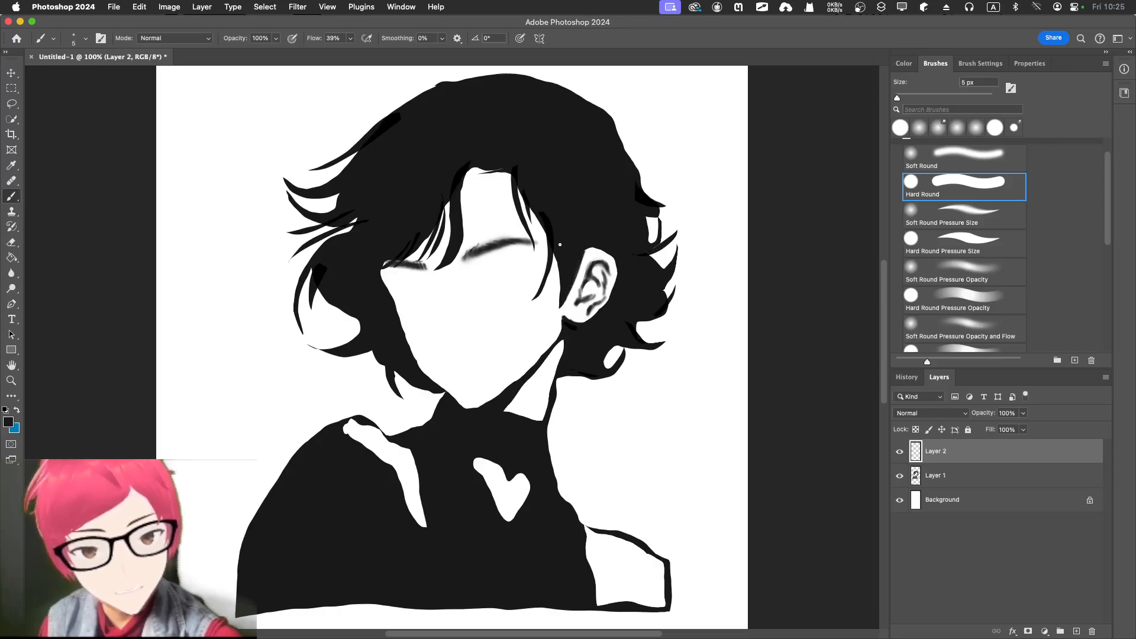
Paint a thin sideburn strand down in front of the ear, finishing it with the brush at 3 px.
drag(559, 260, 553, 315)
key(bracketleft)
key(bracketleft)
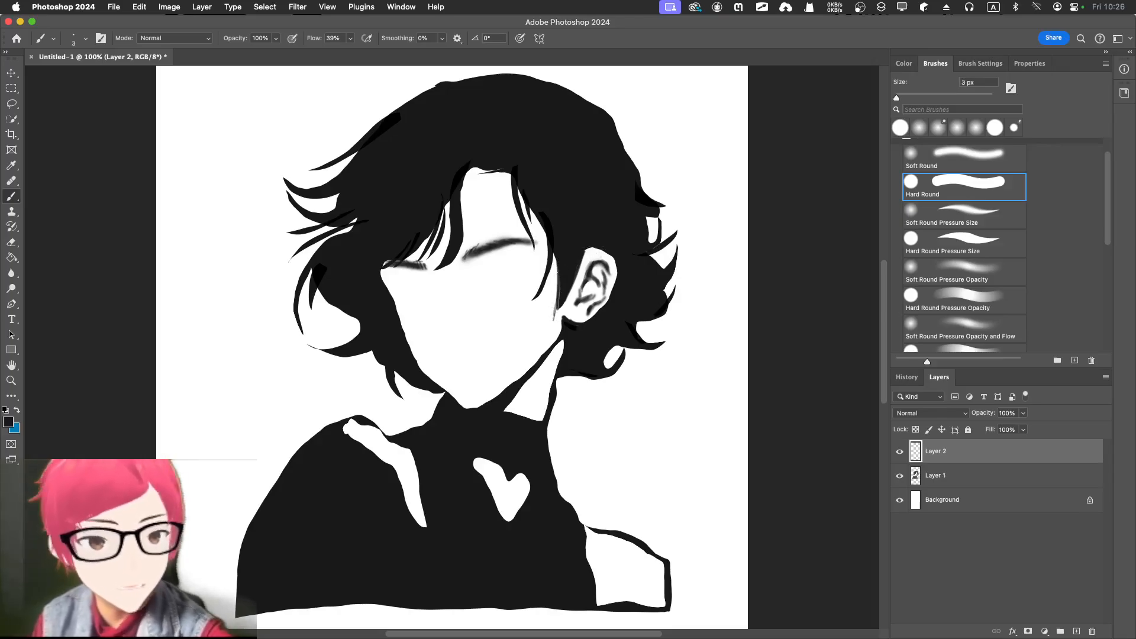
mouse_move(559, 269)
mouse_down()
mouse_move(554, 300)
mouse_move(562, 262)
mouse_move(556, 290)
mouse_move(592, 237)
mouse_move(554, 317)
mouse_up()
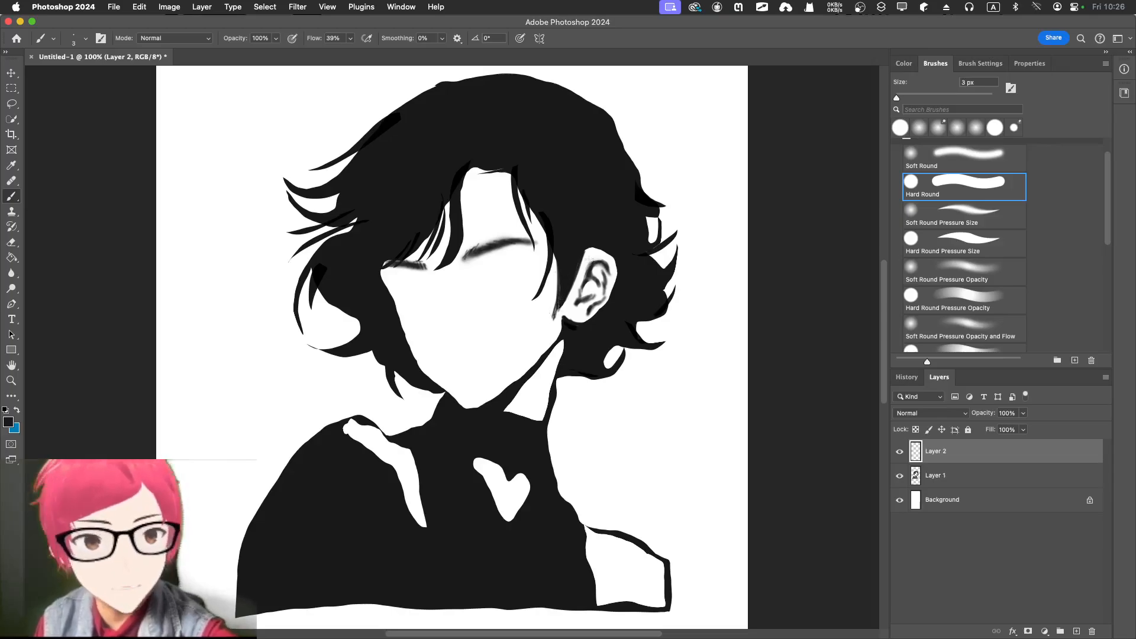
Set the foreground color to pure black and paint fine 3 px strokes around the ear and down along the jawline.
click(904, 64)
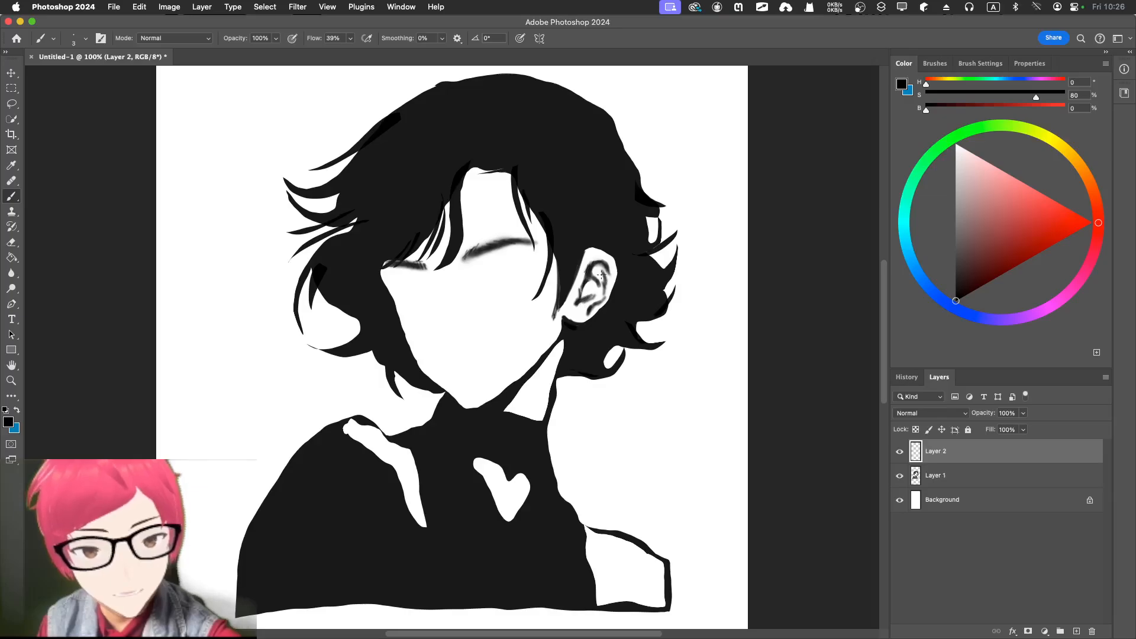
click(931, 64)
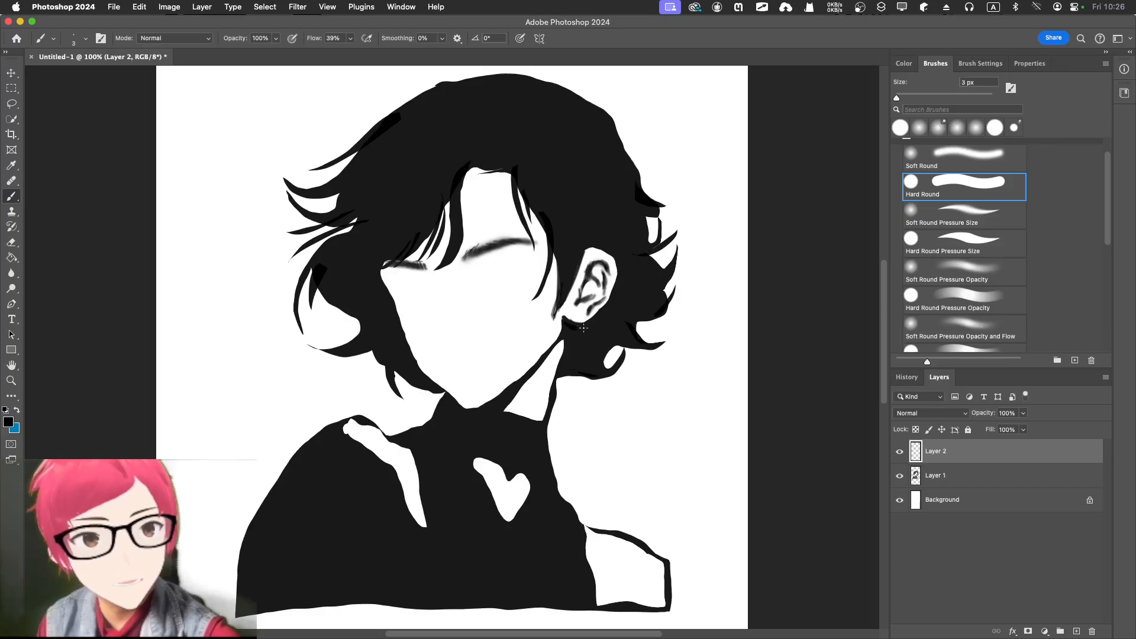
mouse_move(567, 319)
mouse_down()
mouse_move(578, 281)
mouse_move(552, 348)
mouse_move(555, 328)
mouse_move(611, 306)
mouse_move(601, 312)
mouse_move(623, 283)
mouse_move(603, 311)
mouse_up()
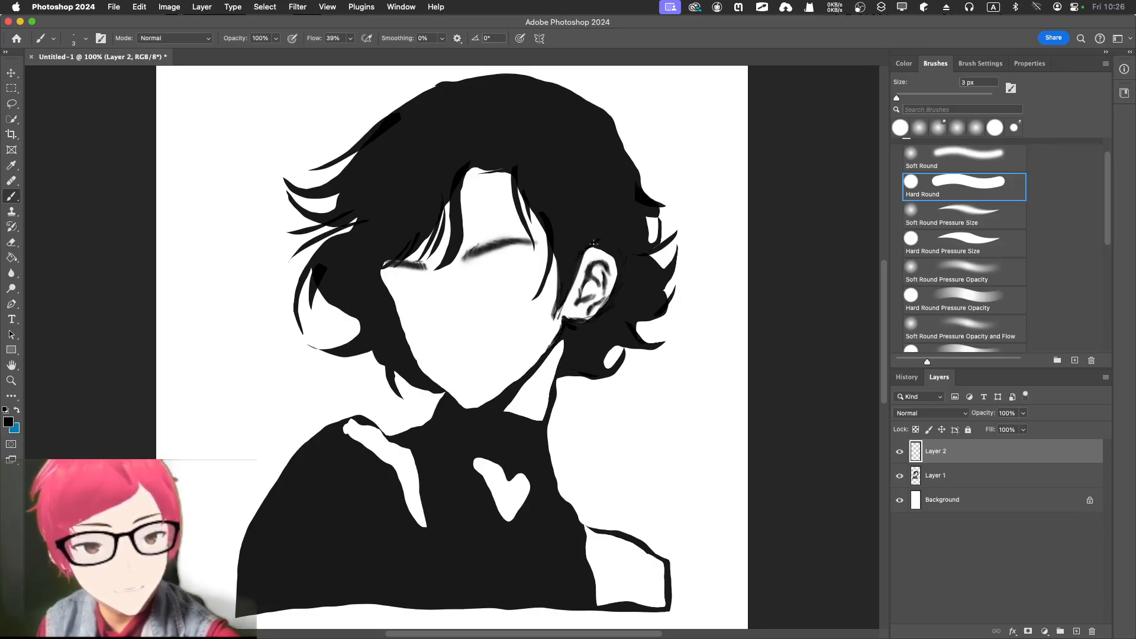
mouse_move(594, 244)
mouse_down()
mouse_move(577, 267)
mouse_move(597, 306)
mouse_move(510, 382)
mouse_up()
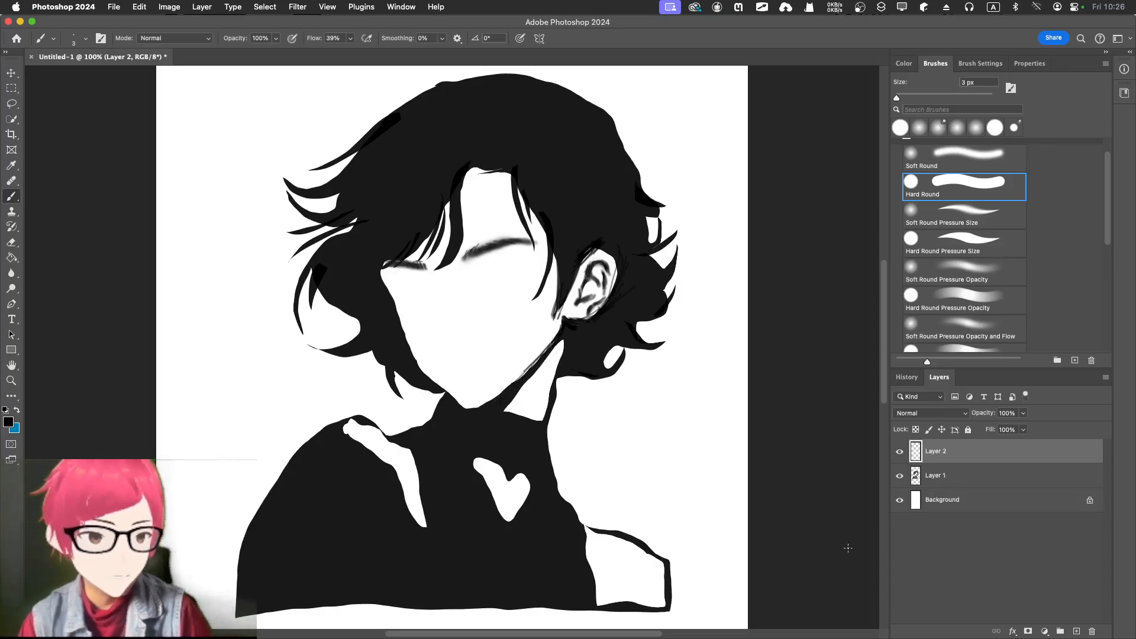
Duplicate Layer 1 as Layer 1 copy and apply a Gaussian Blur with a 4.2-pixel radius to the copy.
right_click(954, 478)
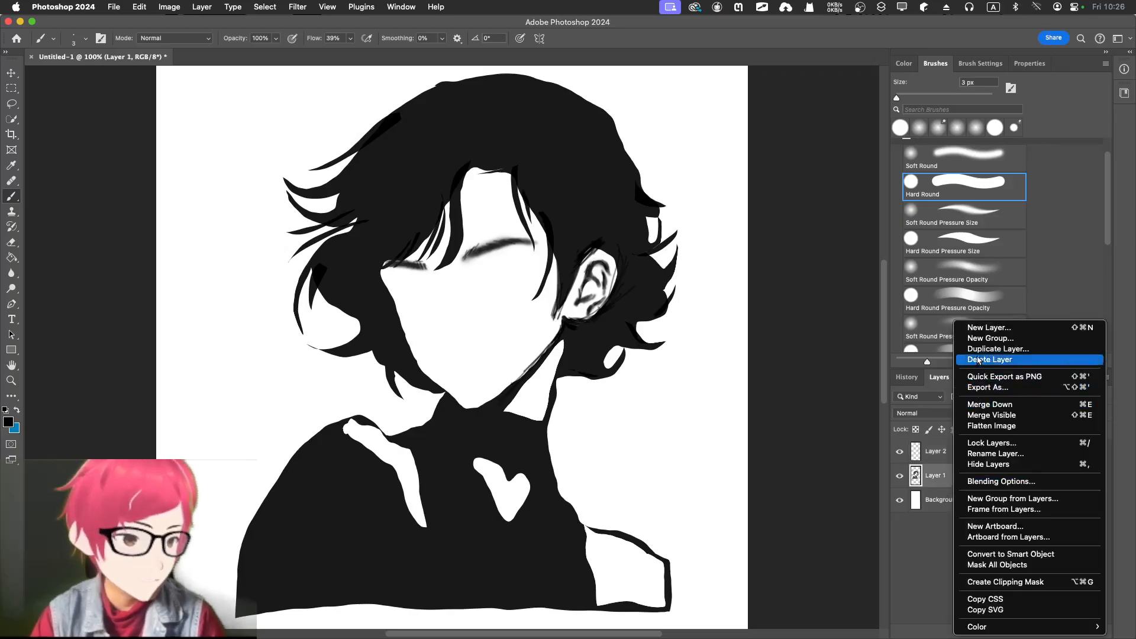
click(983, 349)
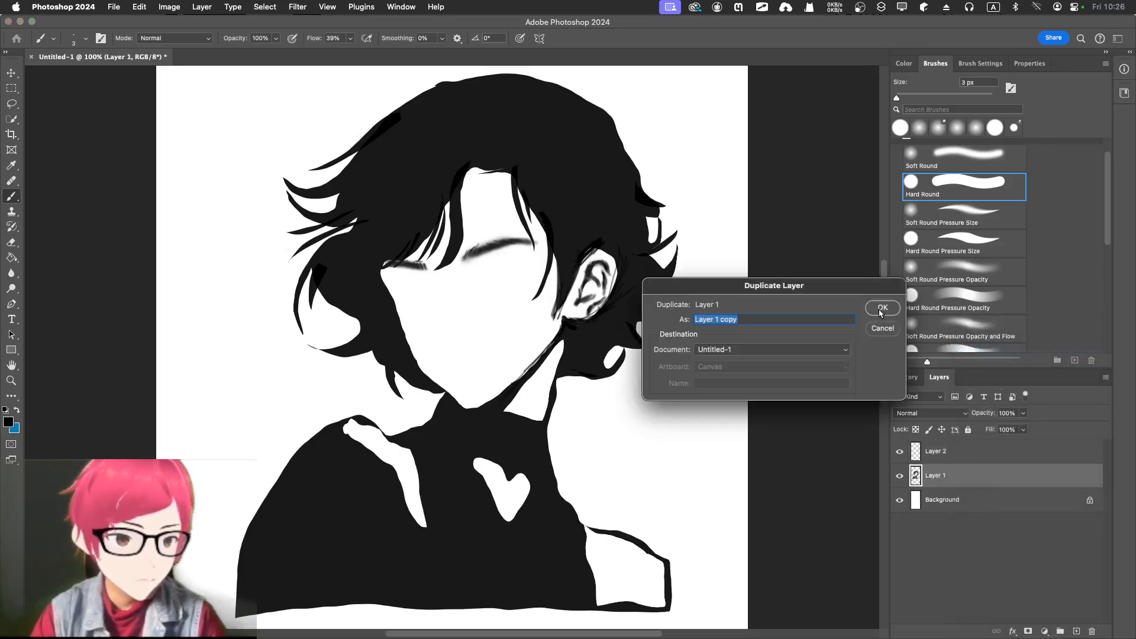
click(880, 309)
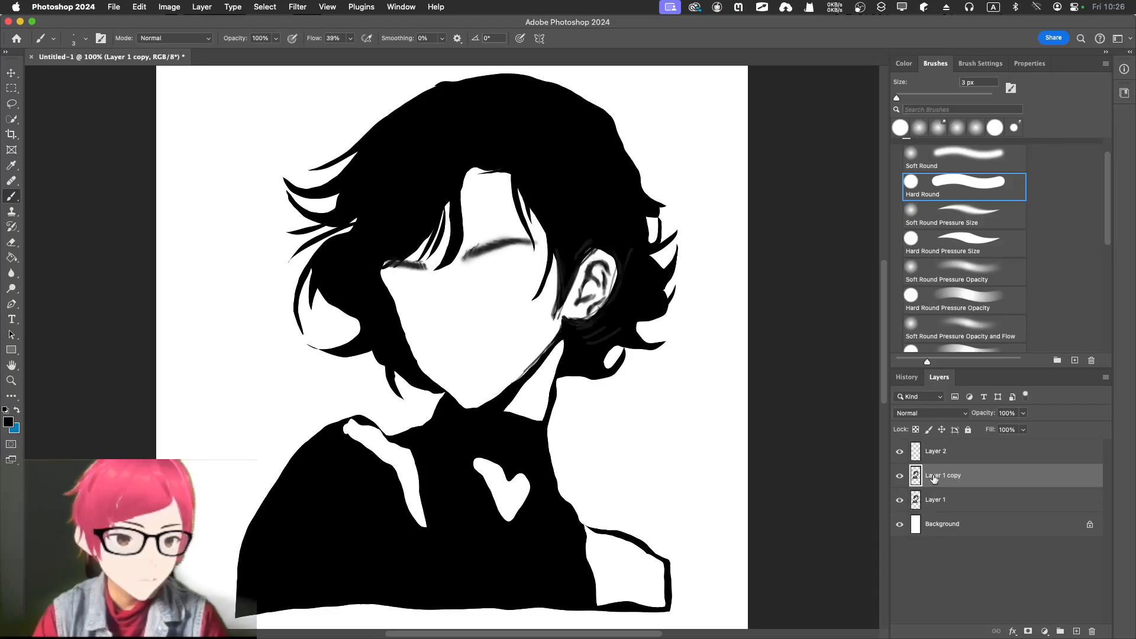
click(296, 7)
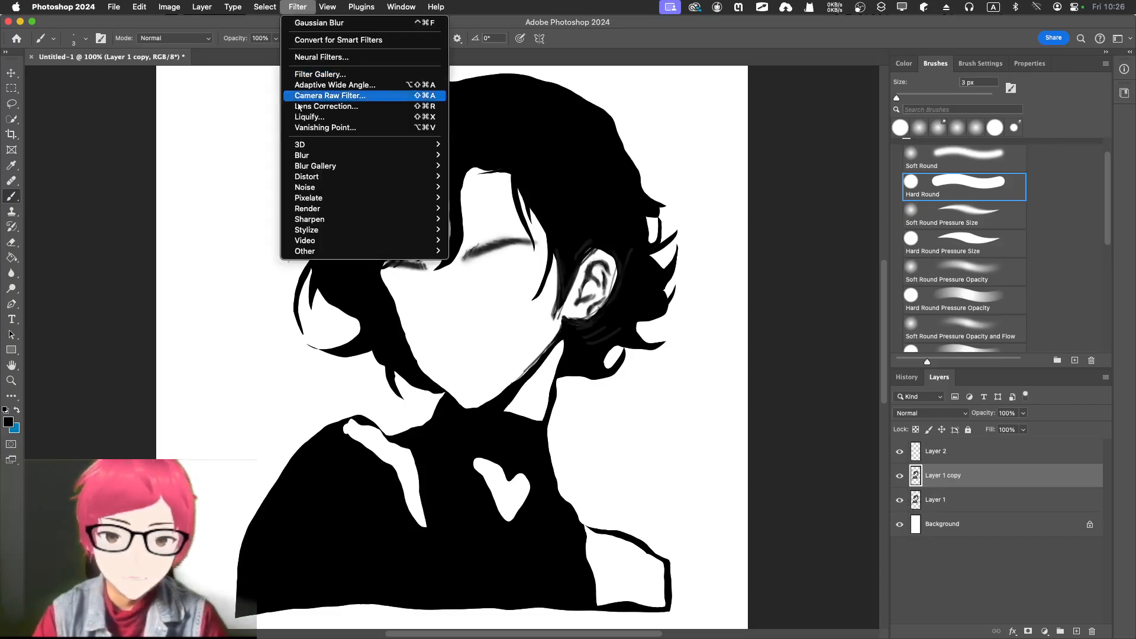
mouse_move(366, 155)
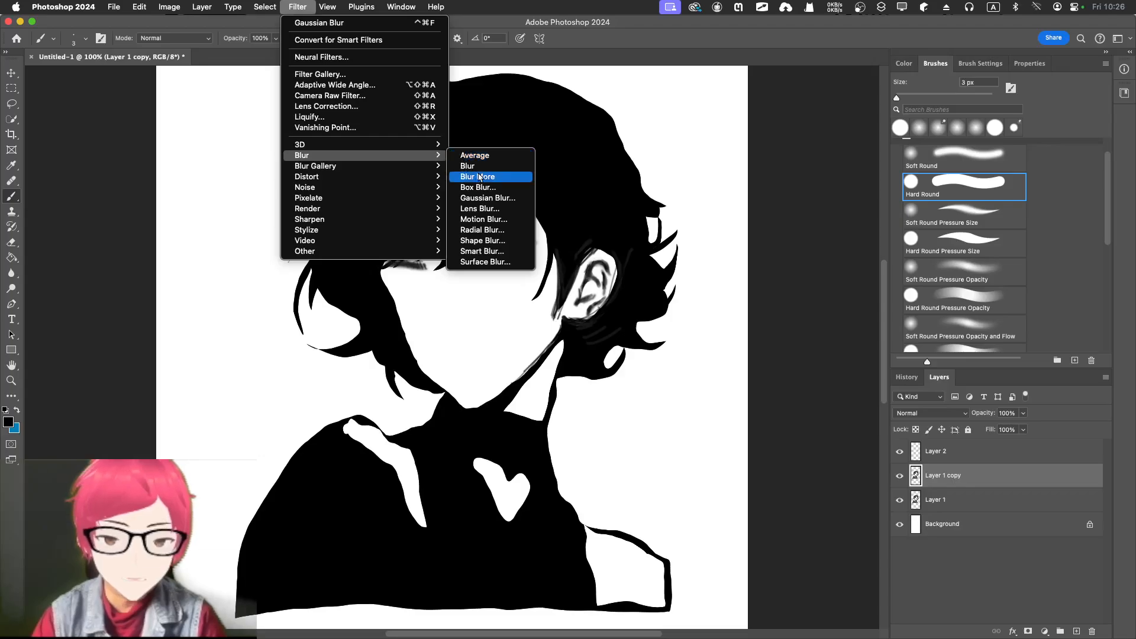
click(482, 197)
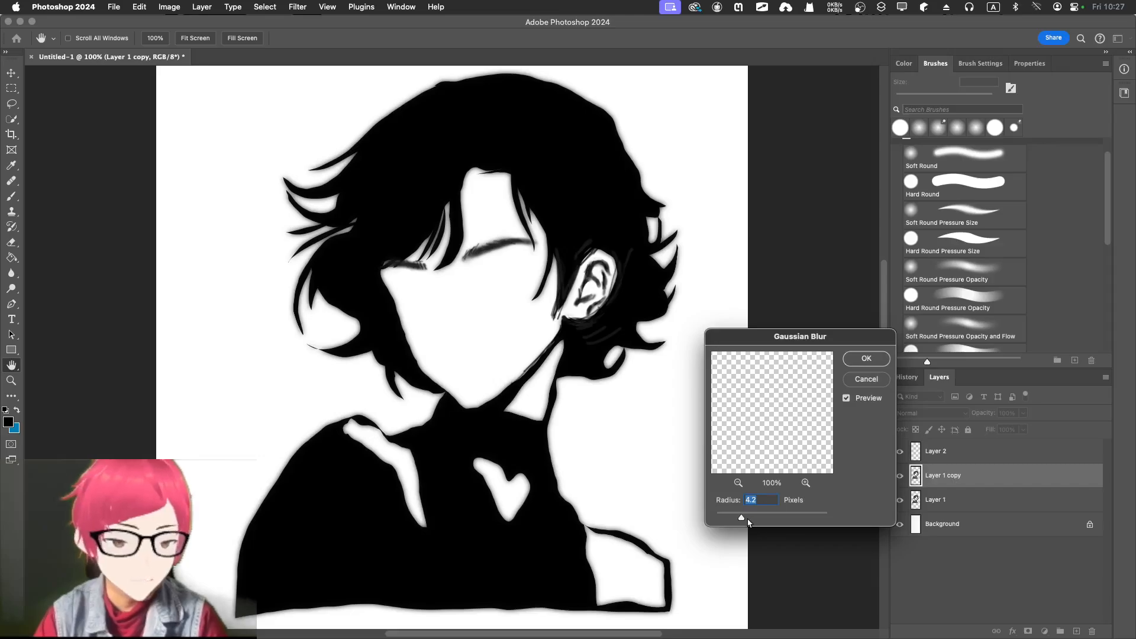
click(866, 359)
Try the blurred copy beneath Layer 1, return it above, and duplicate it as Layer 1 copy 2.
drag(953, 483, 955, 521)
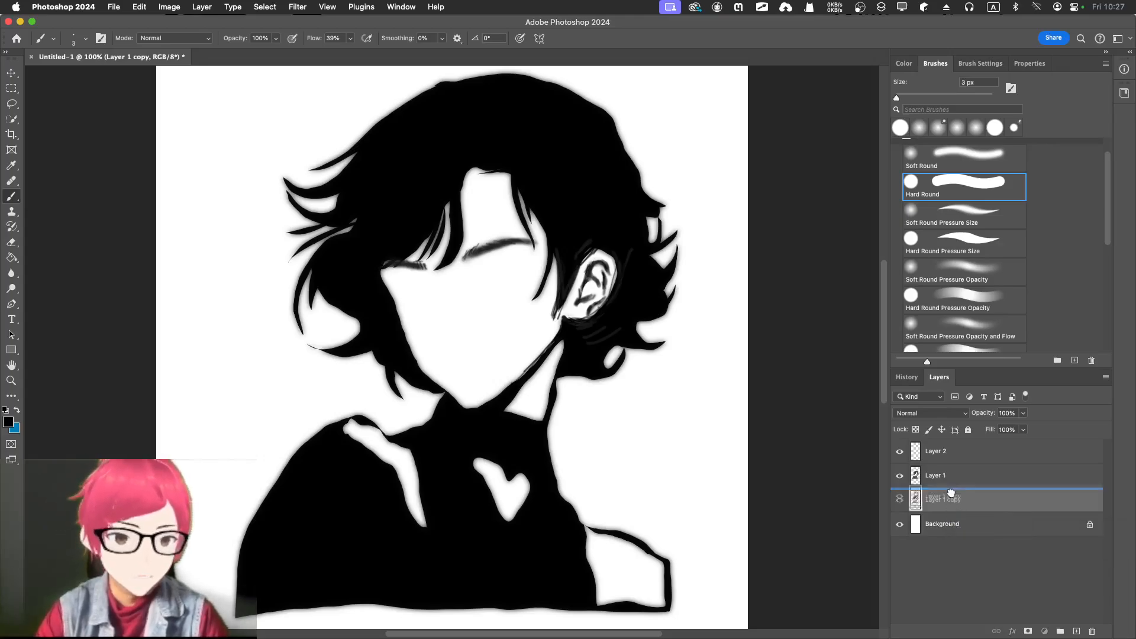
drag(953, 504, 953, 474)
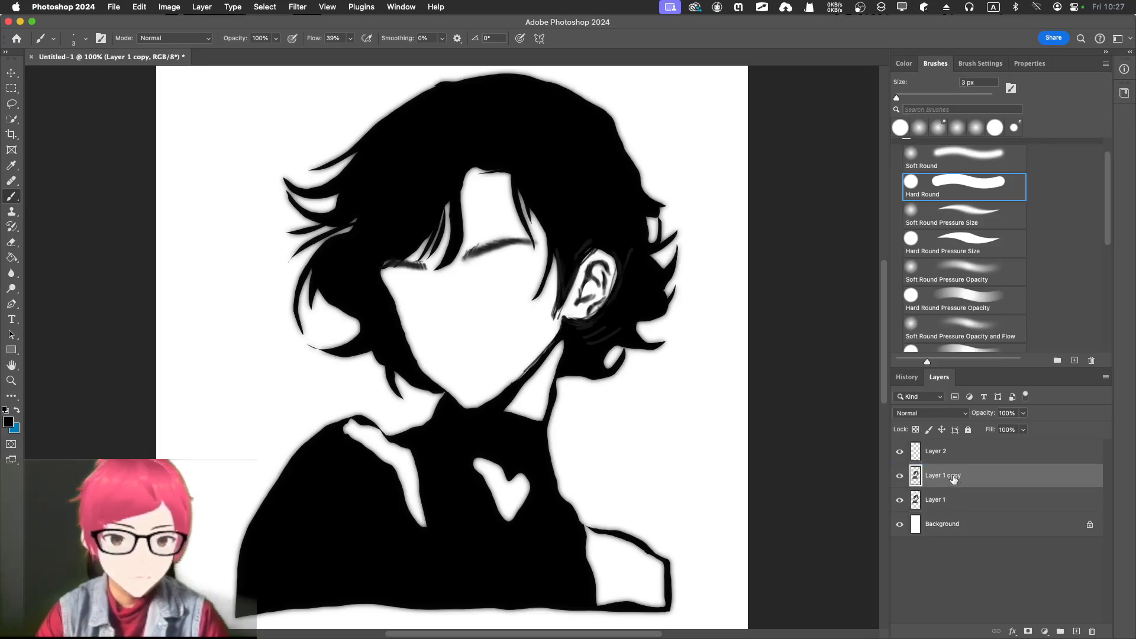
right_click(953, 477)
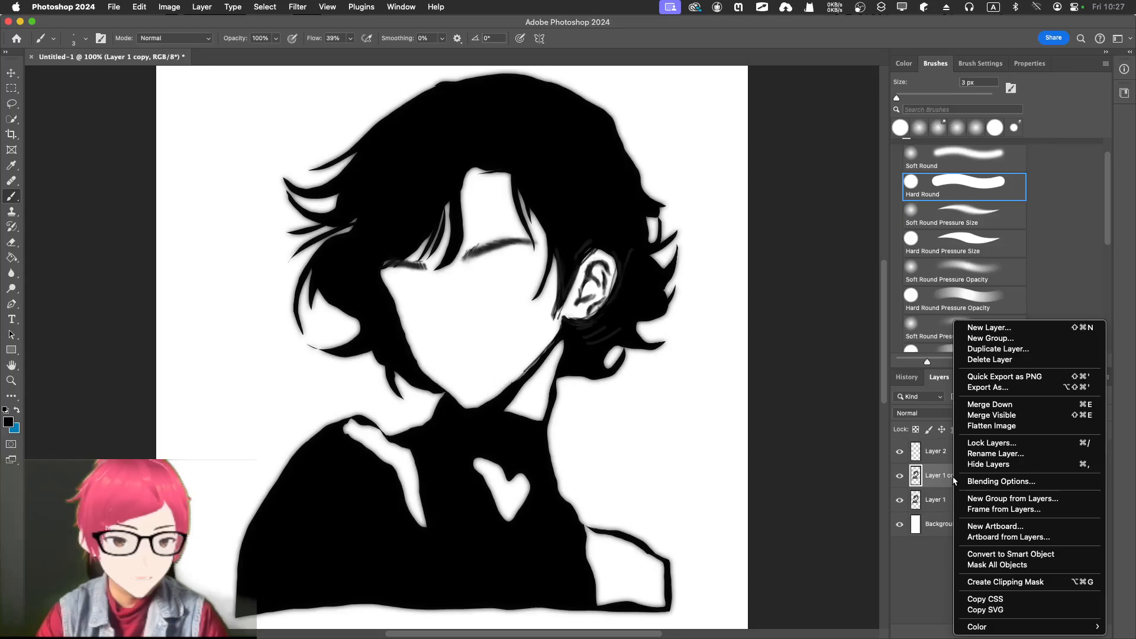
click(984, 354)
click(876, 308)
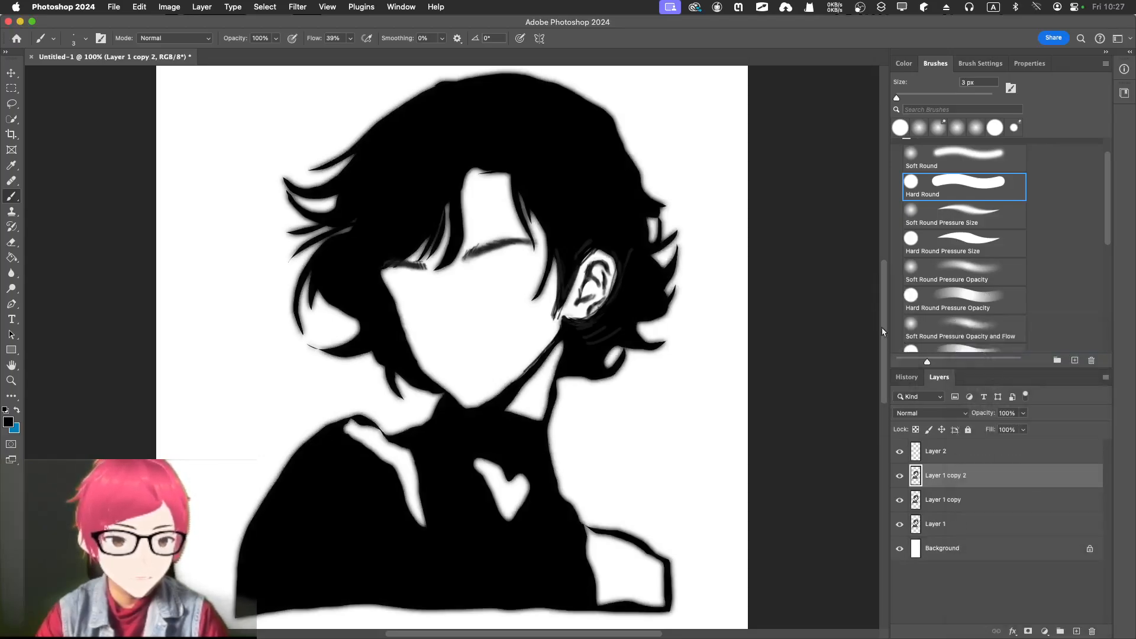
Set the blend mode of Layer 1 copy 2 to Darker Color.
click(935, 412)
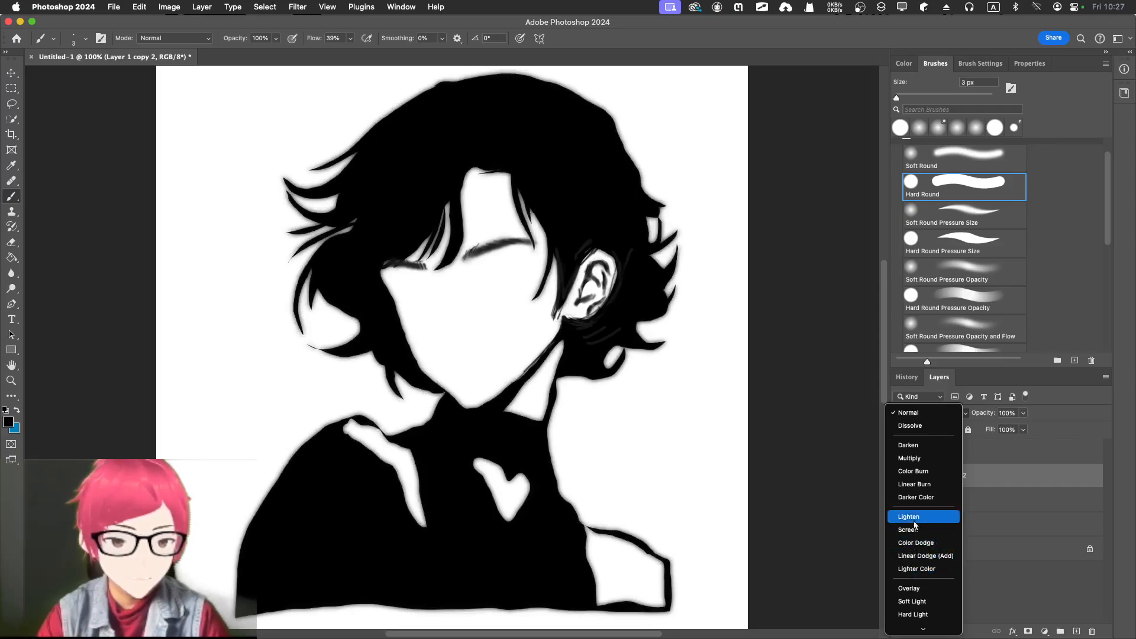
scroll(923, 575, down, 3)
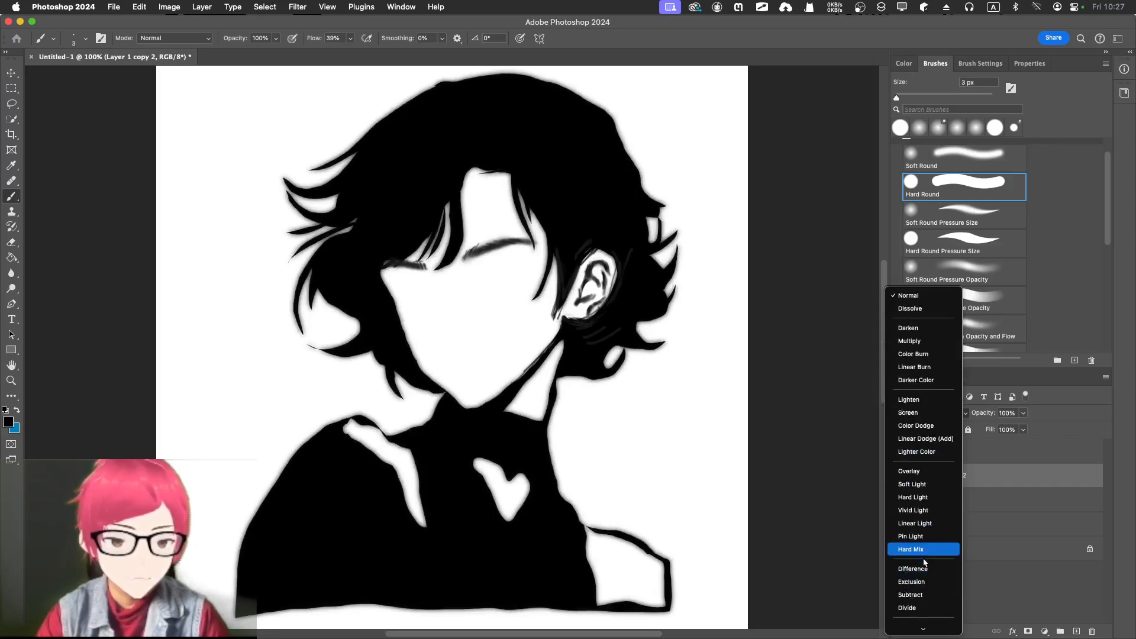
scroll(920, 606, down, 3)
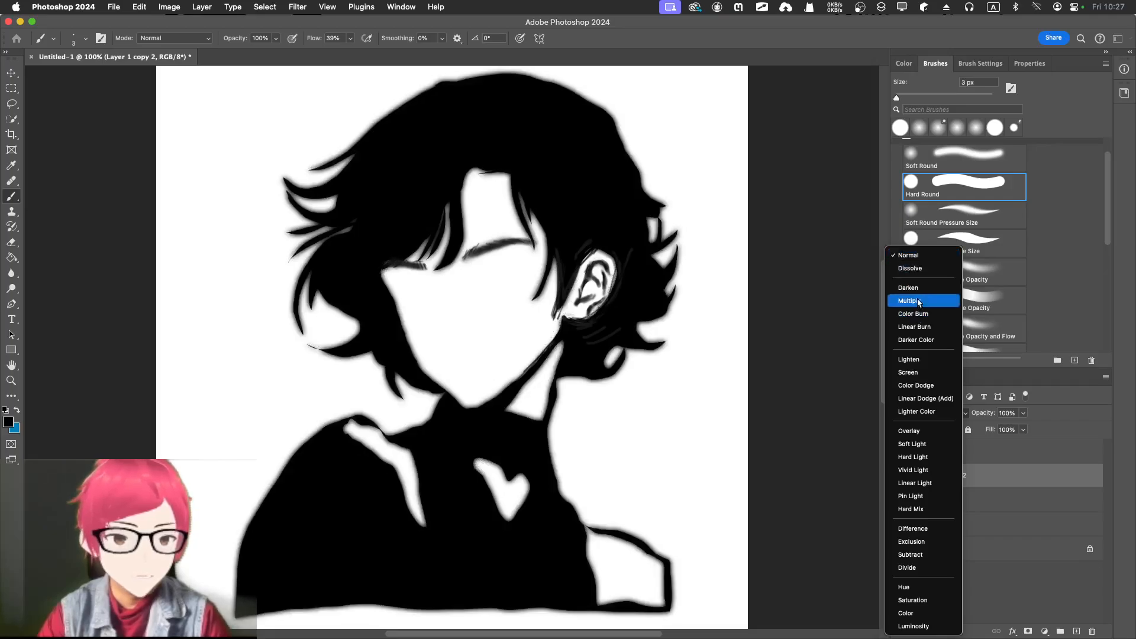
click(916, 339)
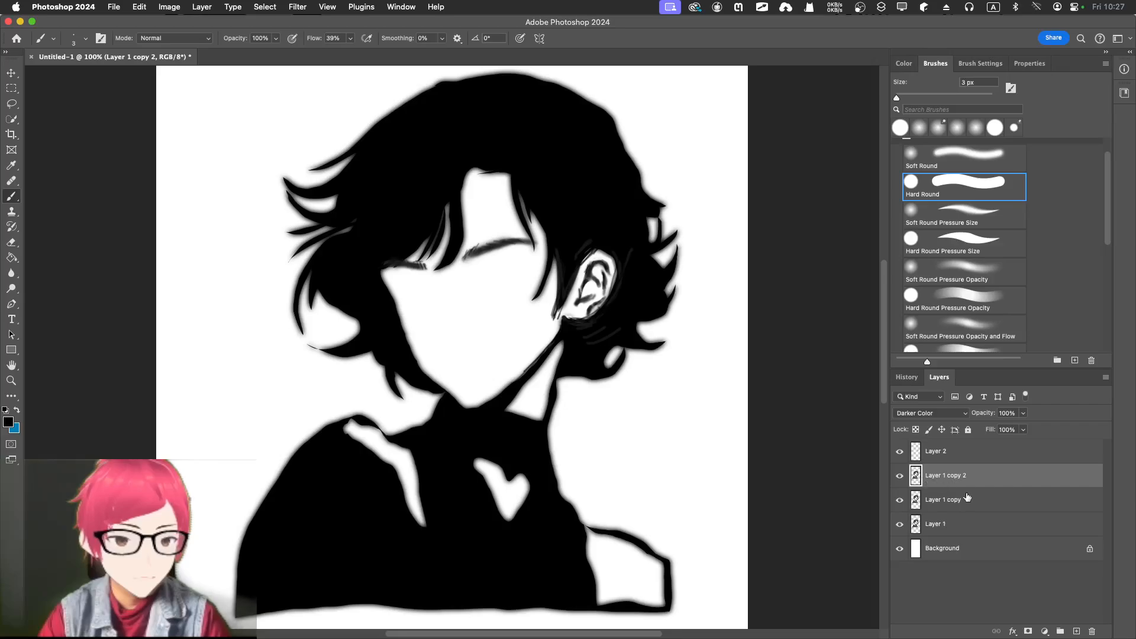
Try Layer 1 above its two blurred copies, then return it beneath them.
click(958, 501)
click(963, 483)
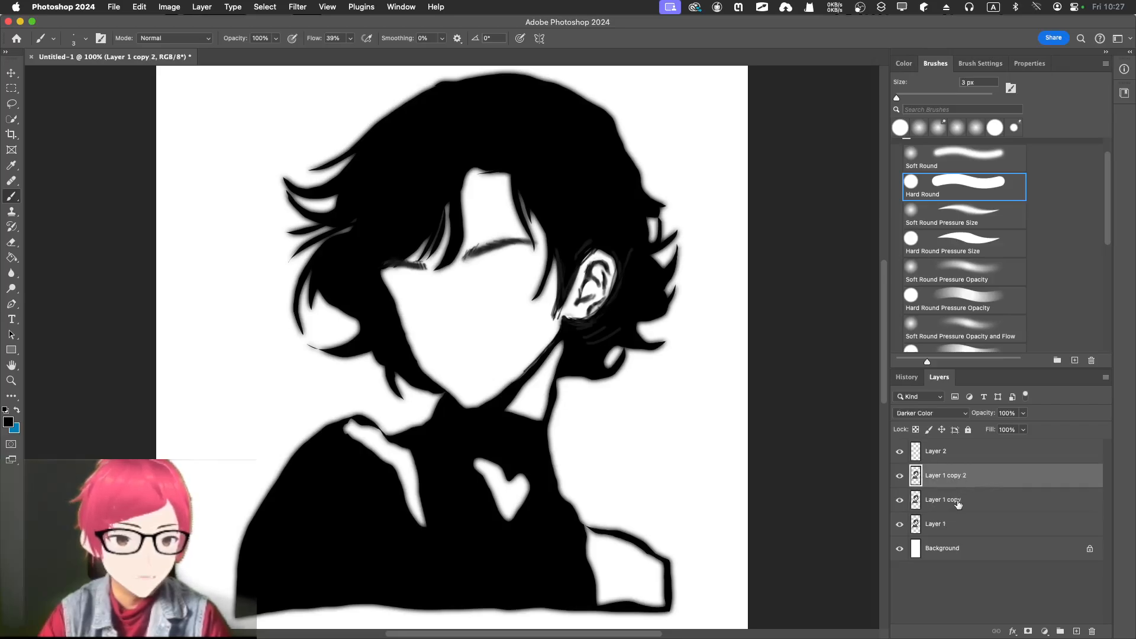
click(958, 501)
click(942, 526)
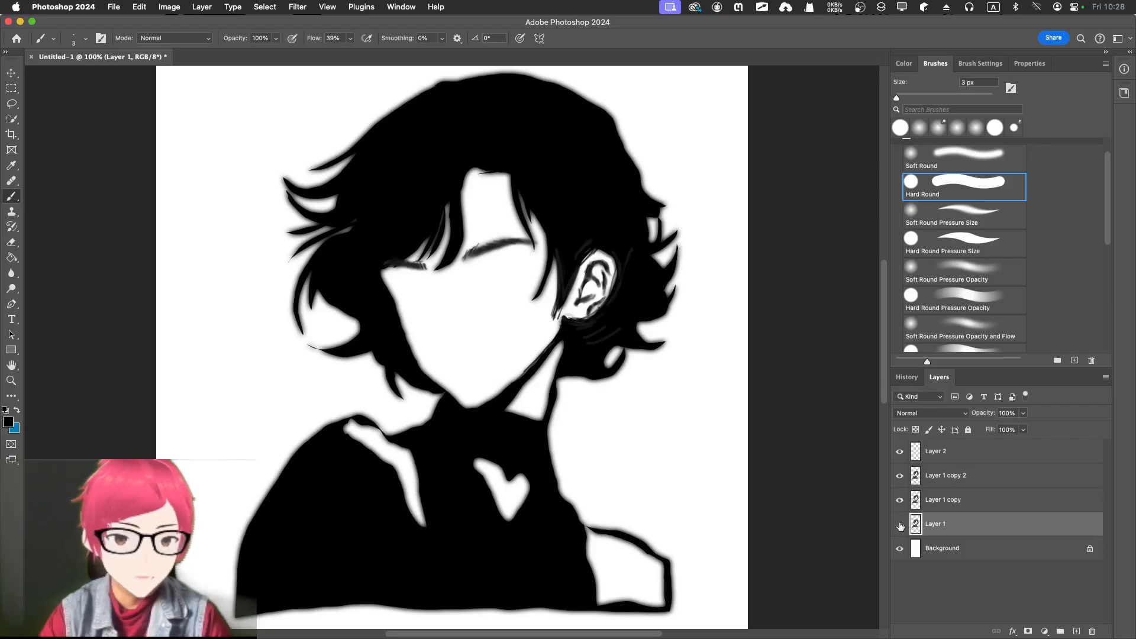
drag(956, 526, 956, 471)
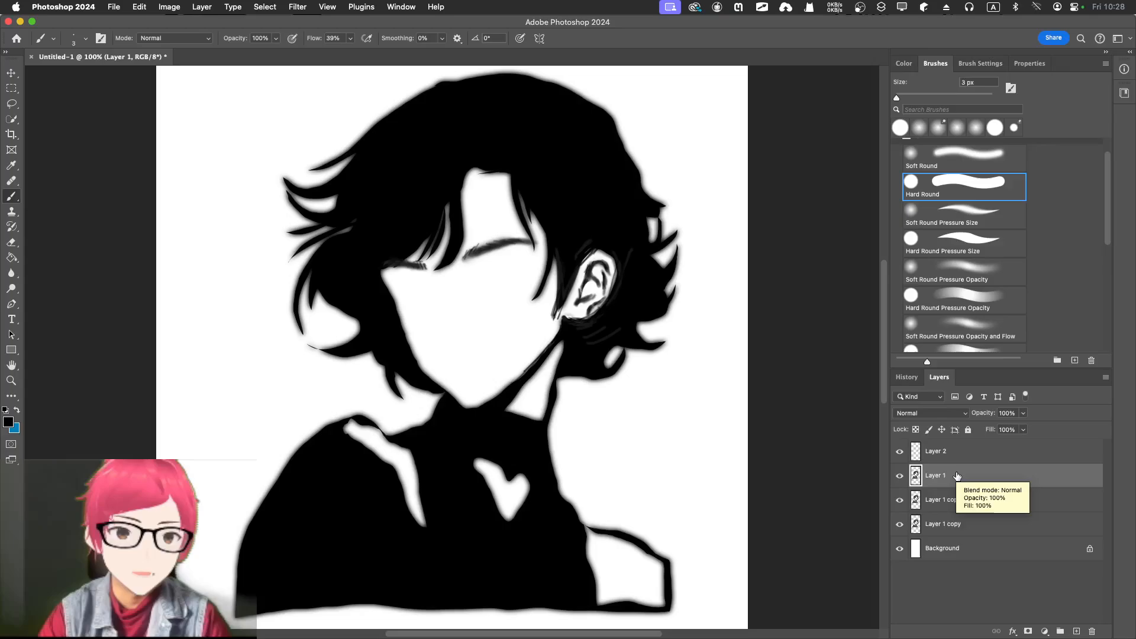
drag(956, 476, 948, 534)
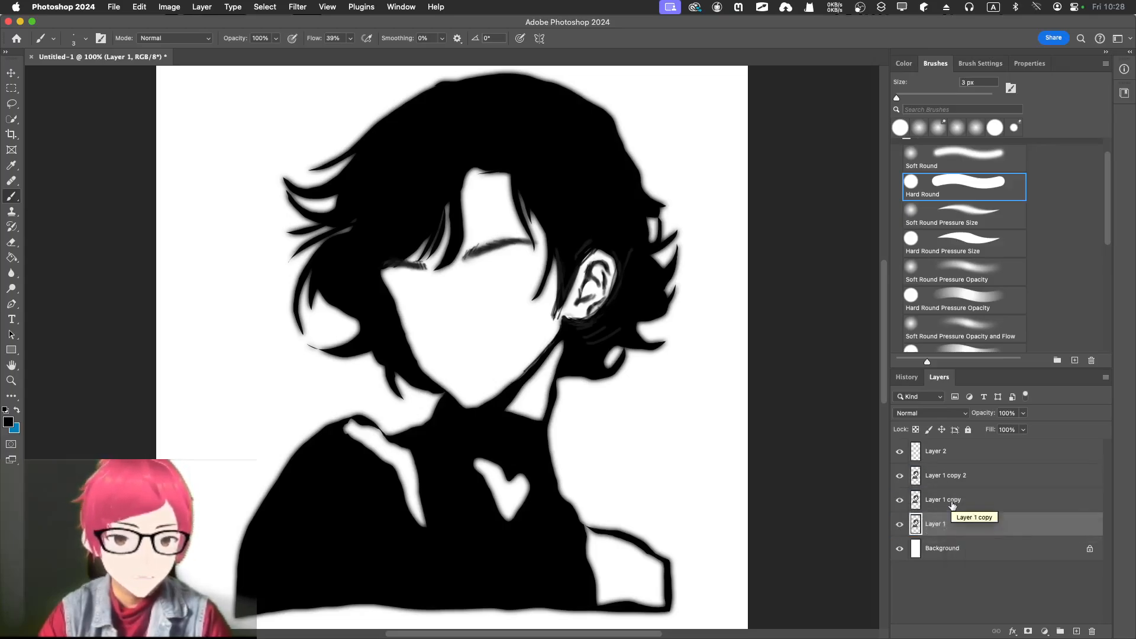
Hide and show Layer 1 and Layer 1 copy 2 to compare the effect of the blurred copies.
click(900, 524)
click(899, 524)
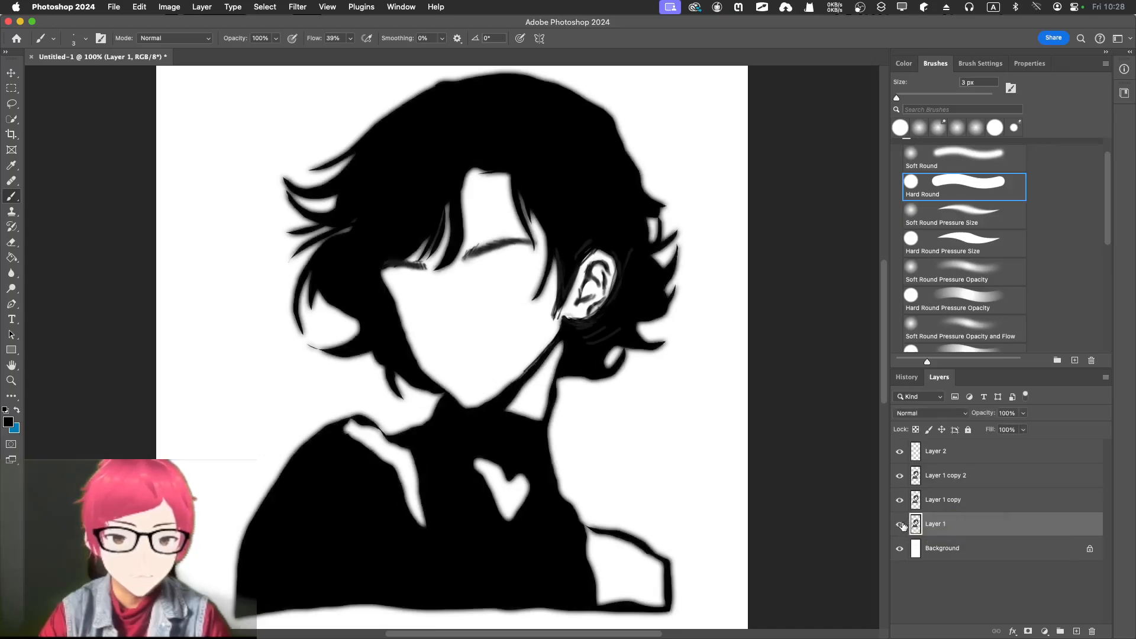
click(900, 524)
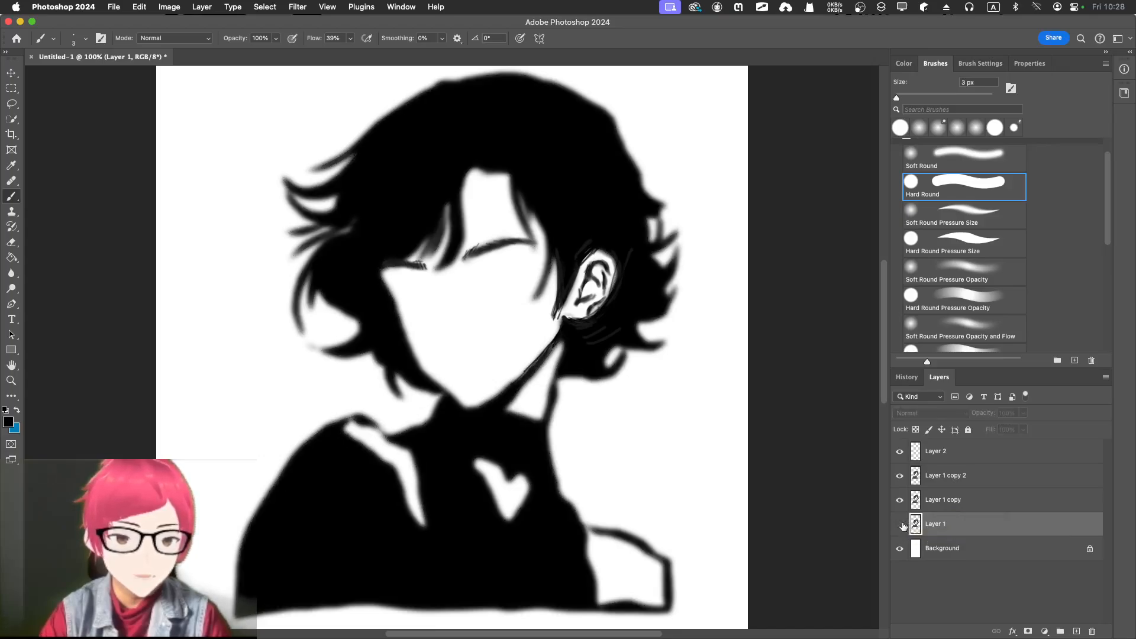
click(900, 524)
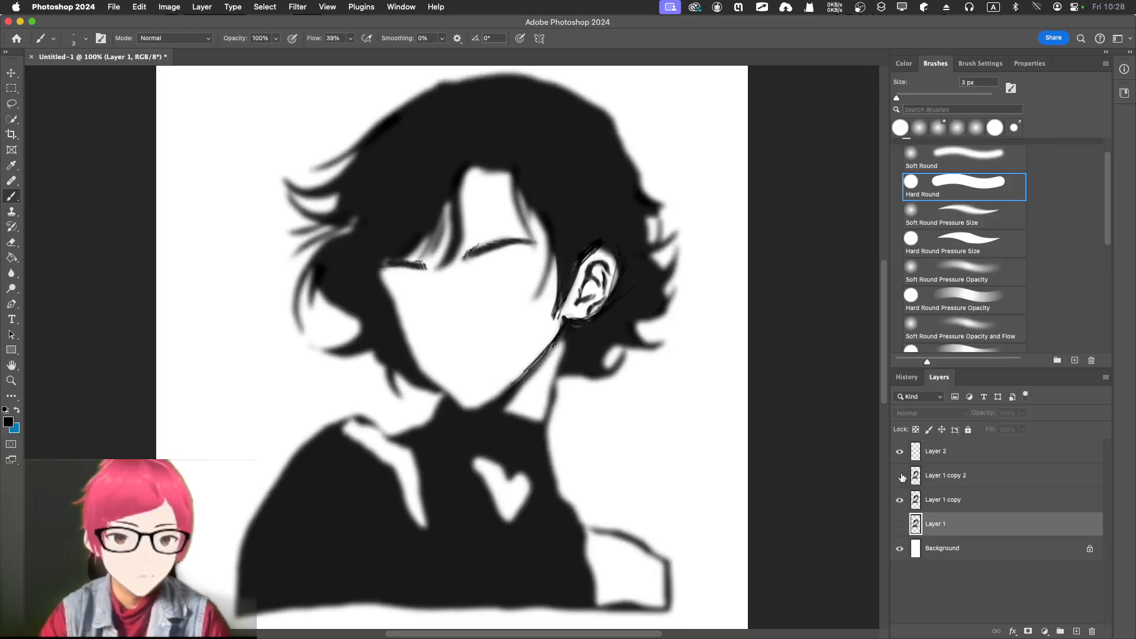
click(900, 476)
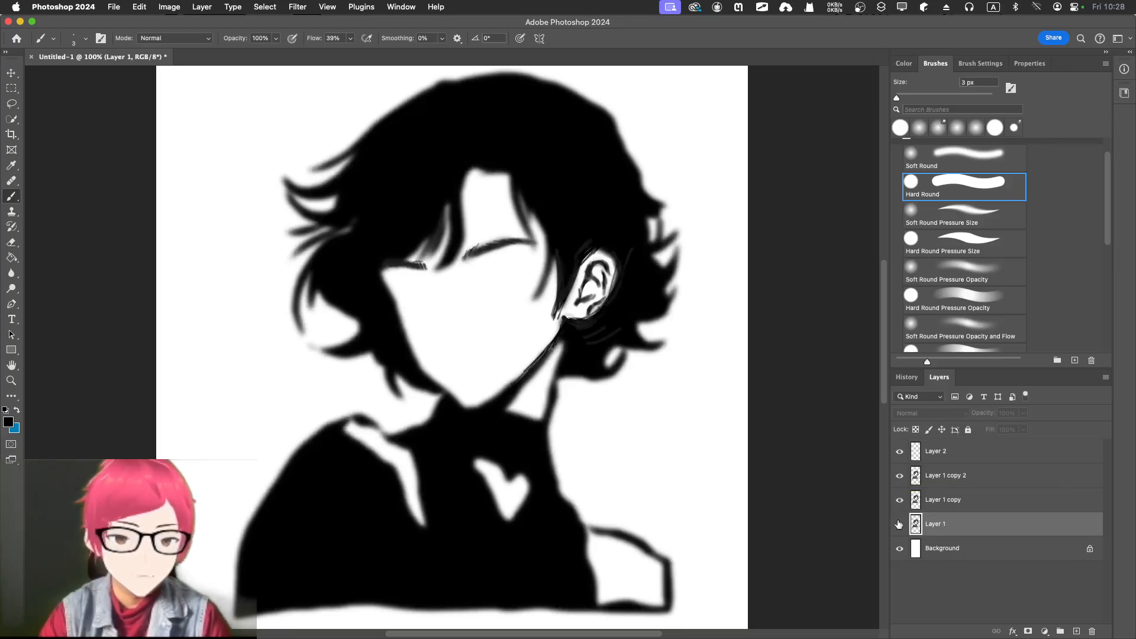
click(899, 524)
Try a lower opacity on Layer 1 copy and Layer 1 copy 2 together, then return both to 100%.
click(952, 501)
shift+click(953, 478)
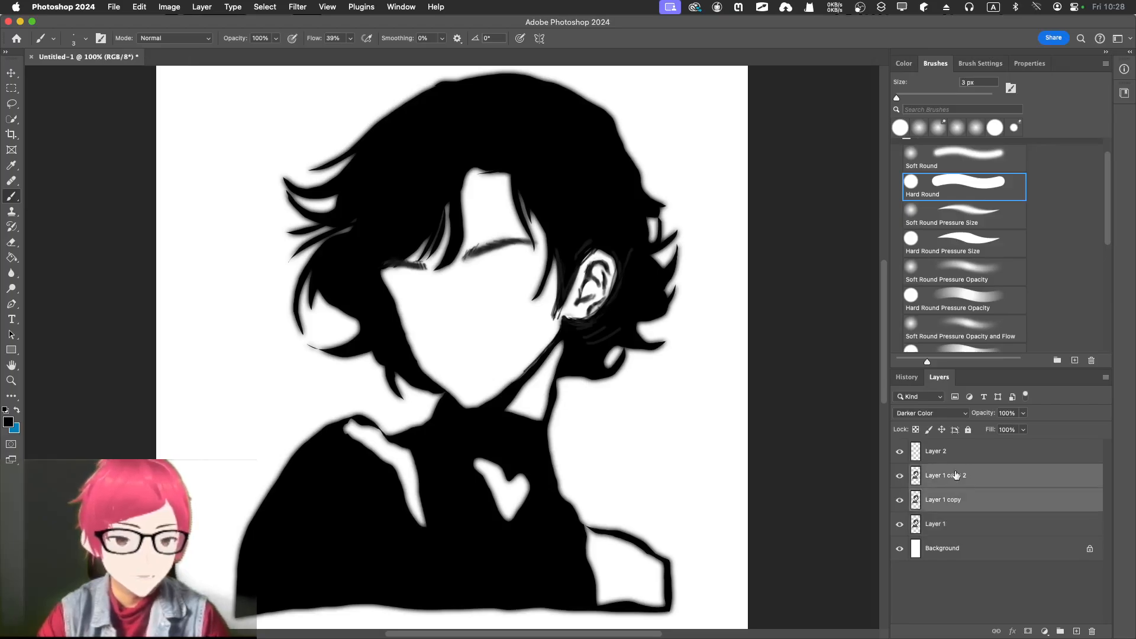
click(1022, 413)
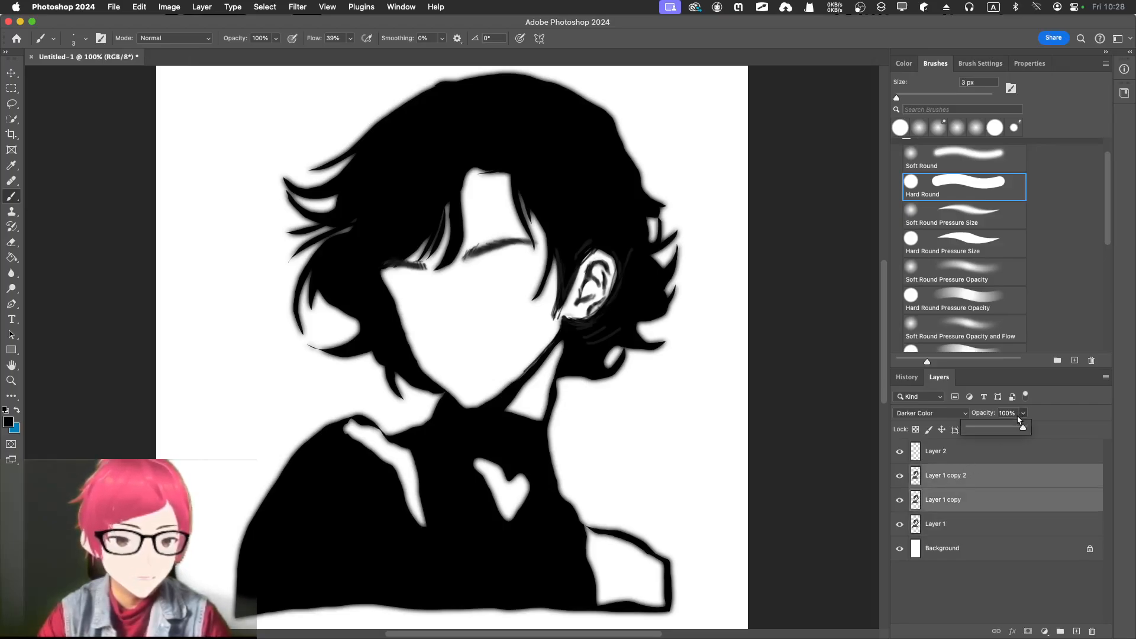
drag(1002, 426, 1026, 429)
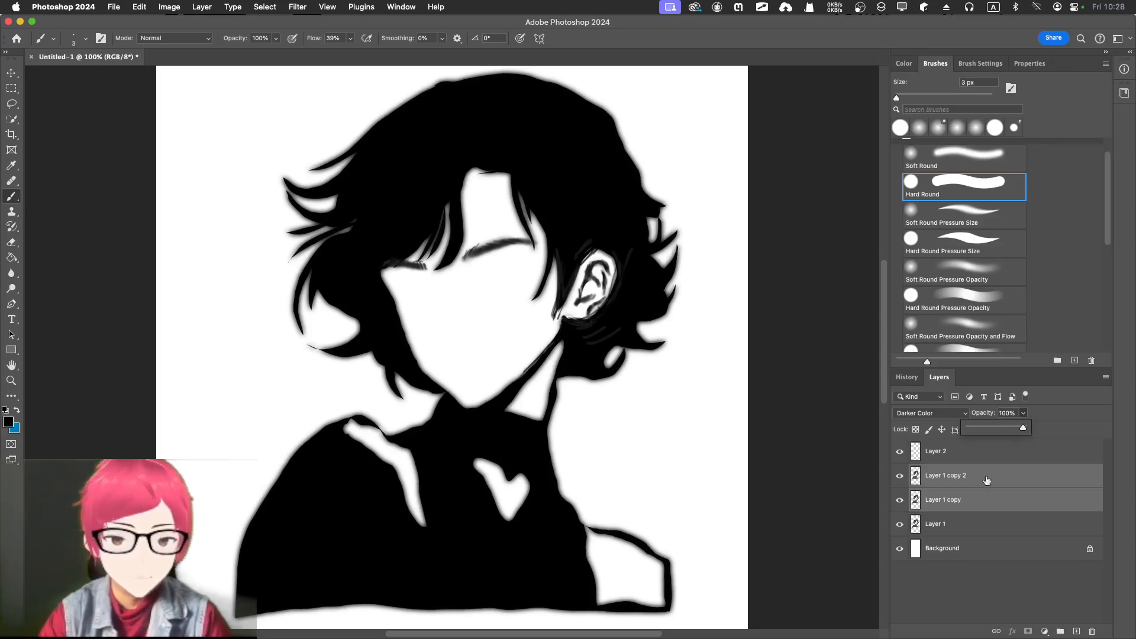
Reduce the opacity of Layer 1 to 46%.
click(959, 525)
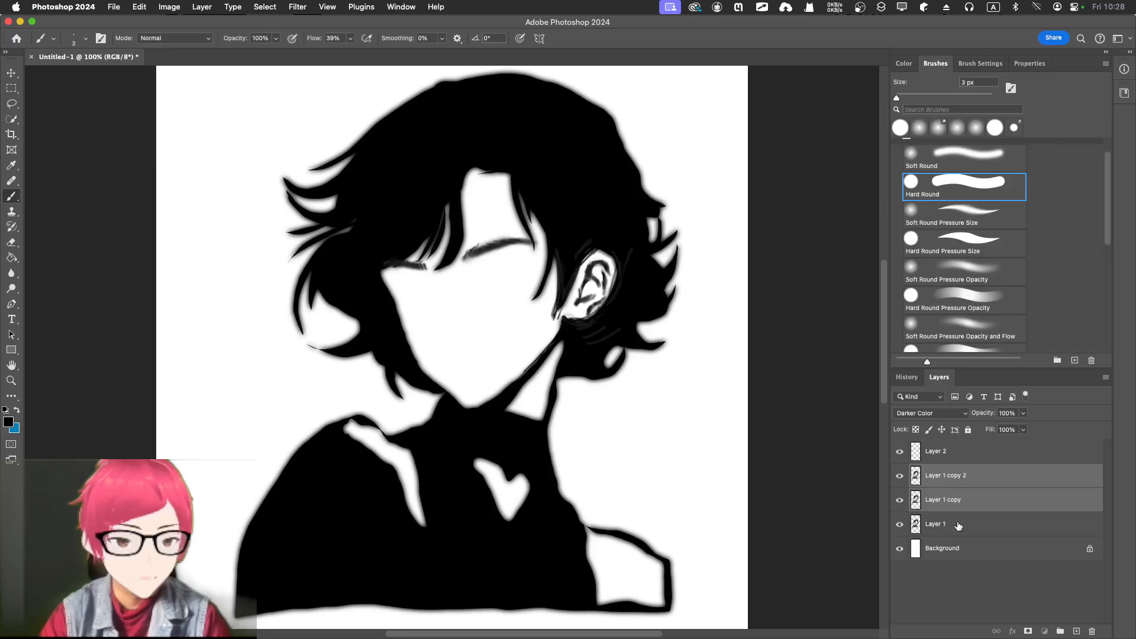
click(1022, 413)
drag(1005, 429, 994, 432)
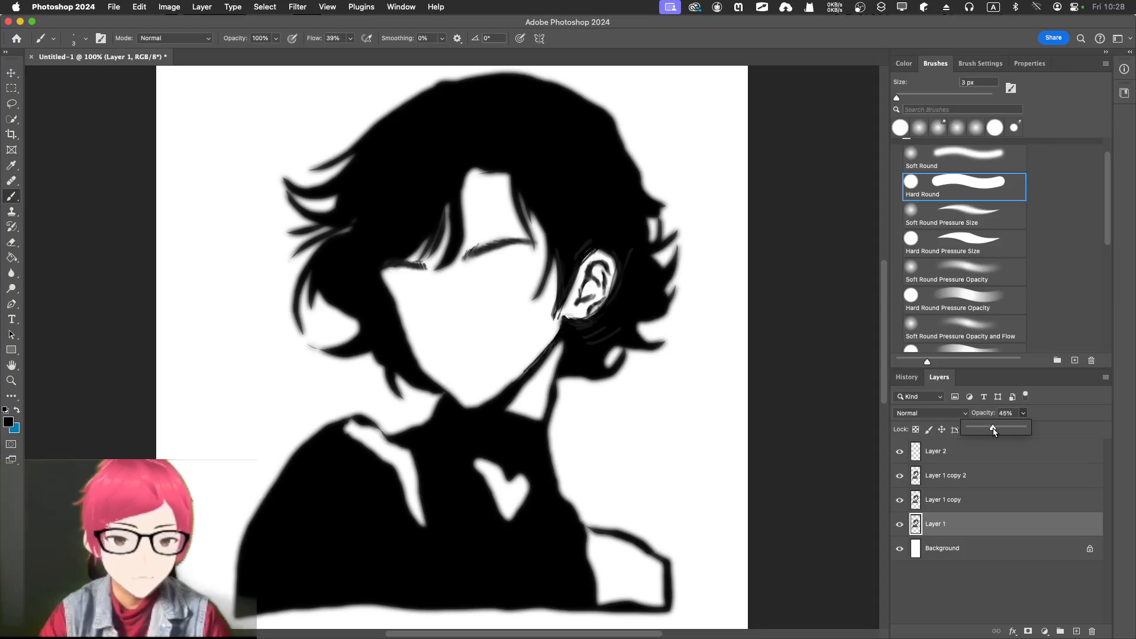
Set the opacity of Layer 2 to 96%.
click(970, 503)
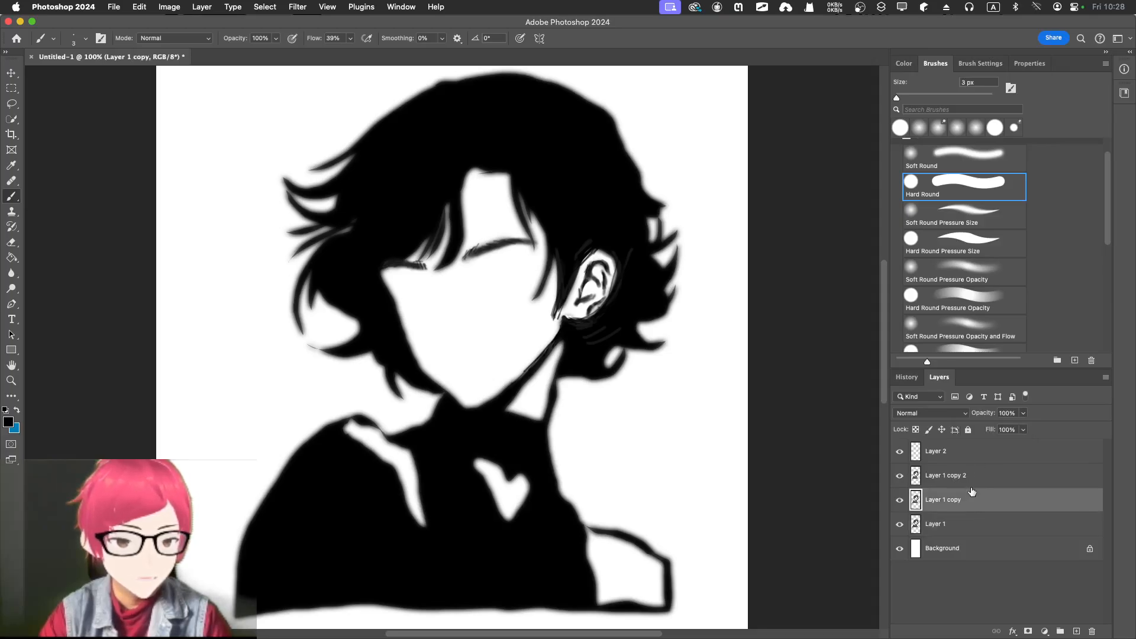
click(975, 478)
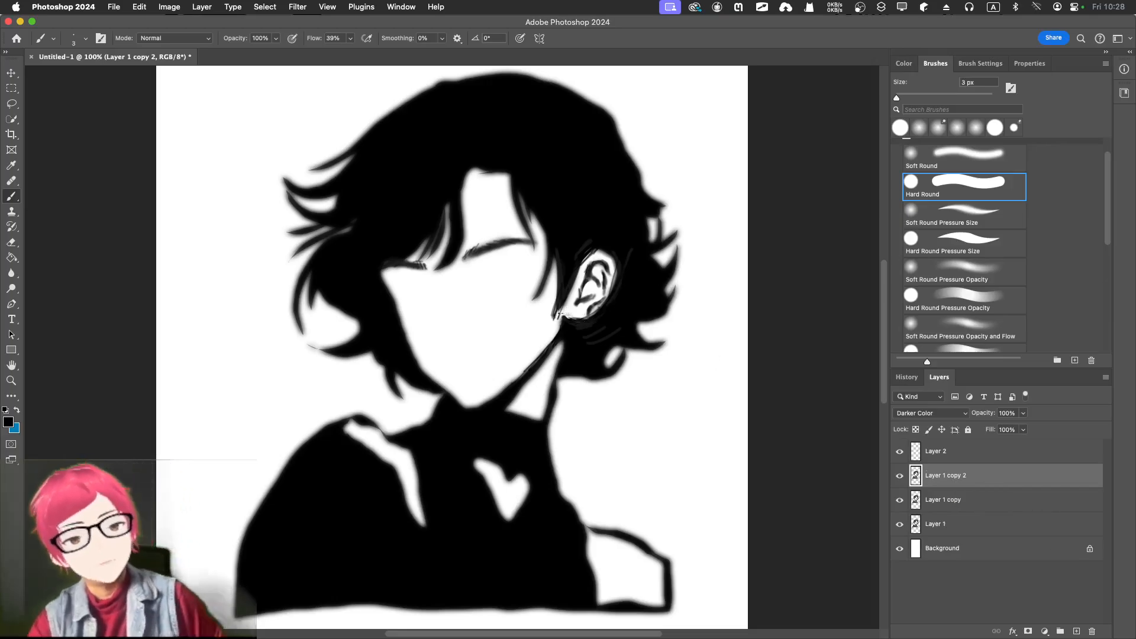
click(944, 452)
click(1023, 413)
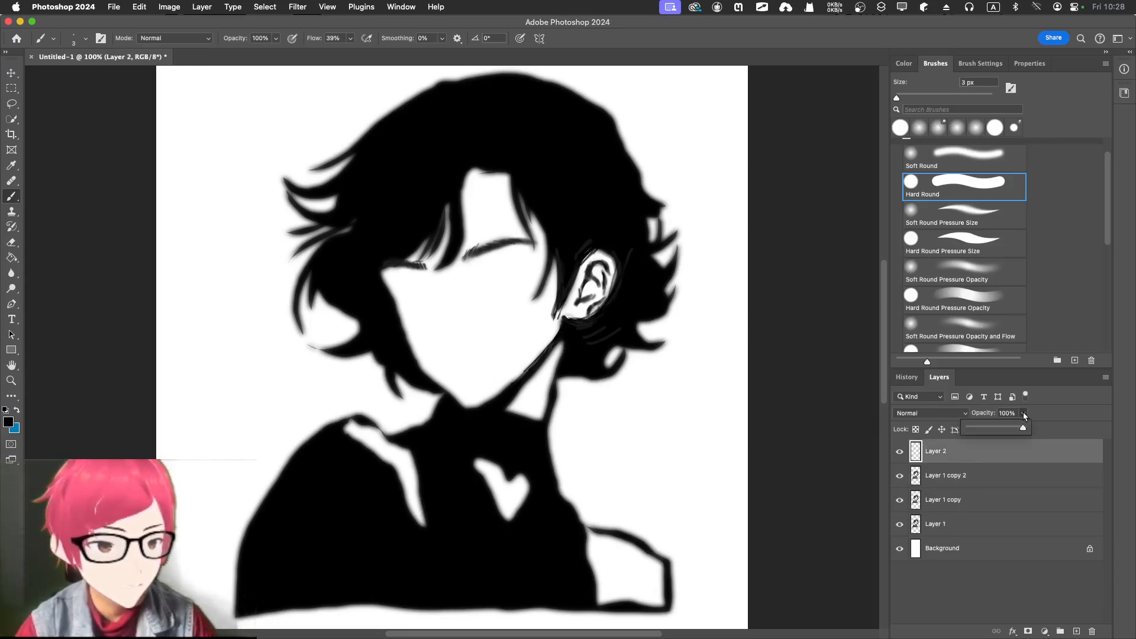
mouse_move(1014, 427)
mouse_down()
mouse_move(1004, 429)
mouse_move(1021, 430)
mouse_up()
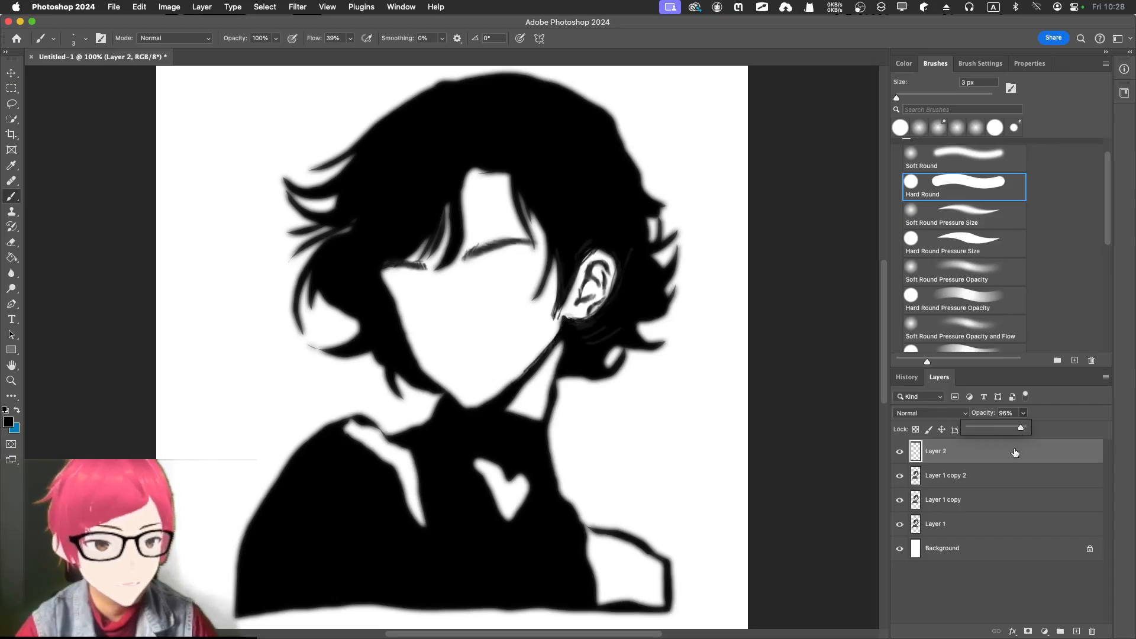
click(1013, 451)
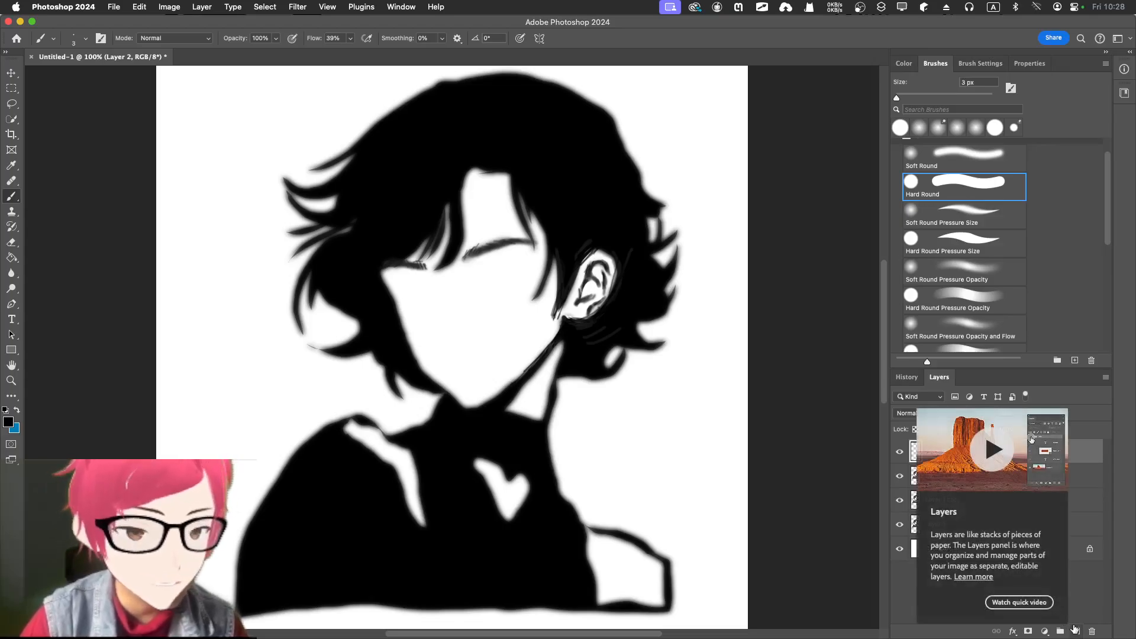
Add a new layer above Layer 2, try an eyelid stroke under the brow on it, and check the brush settings.
click(1075, 630)
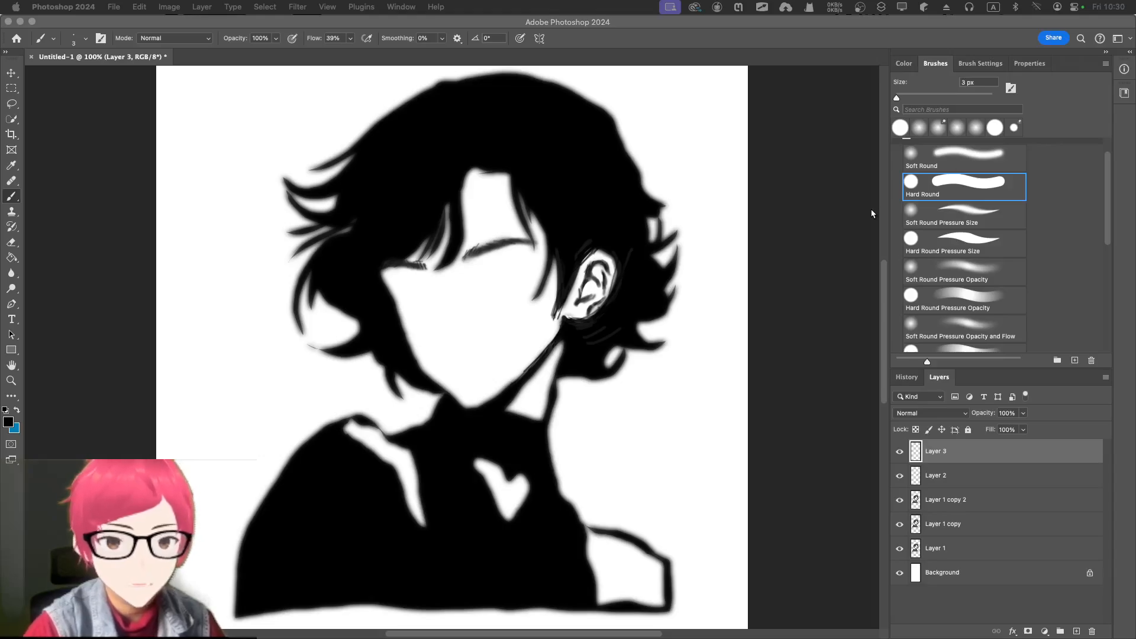
click(481, 288)
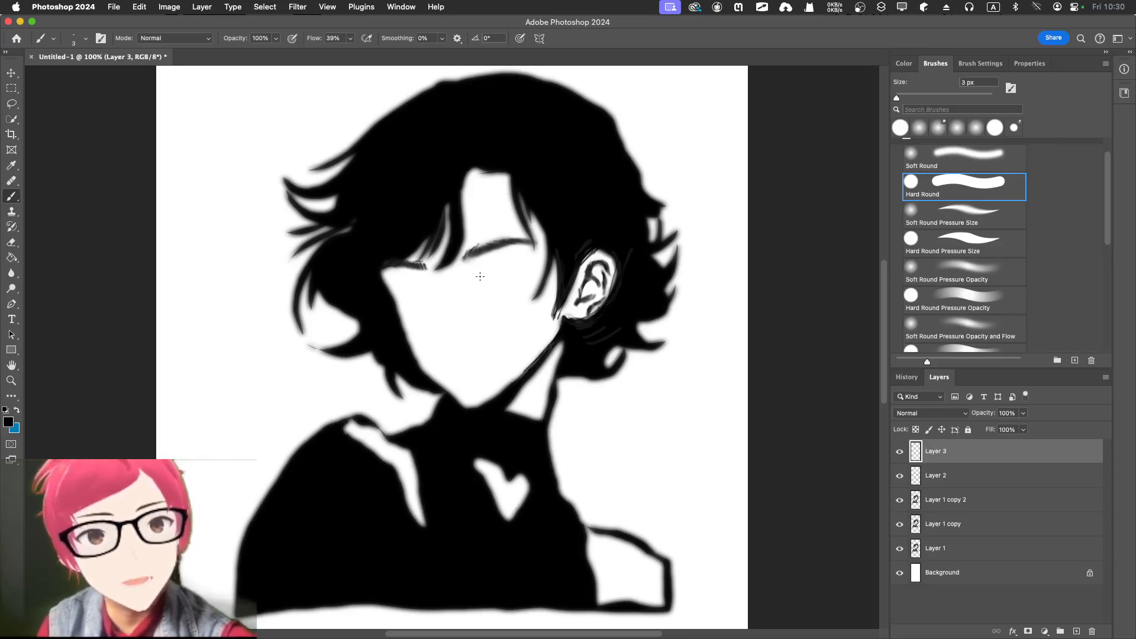
mouse_move(478, 280)
mouse_down()
mouse_move(490, 265)
mouse_move(528, 260)
mouse_up()
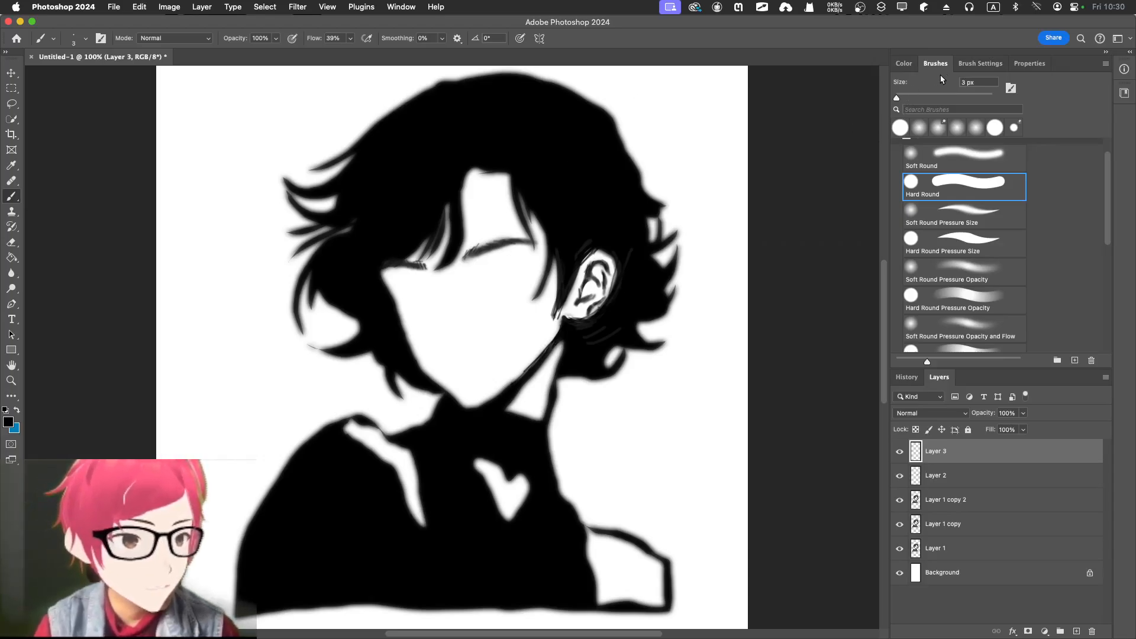
click(971, 66)
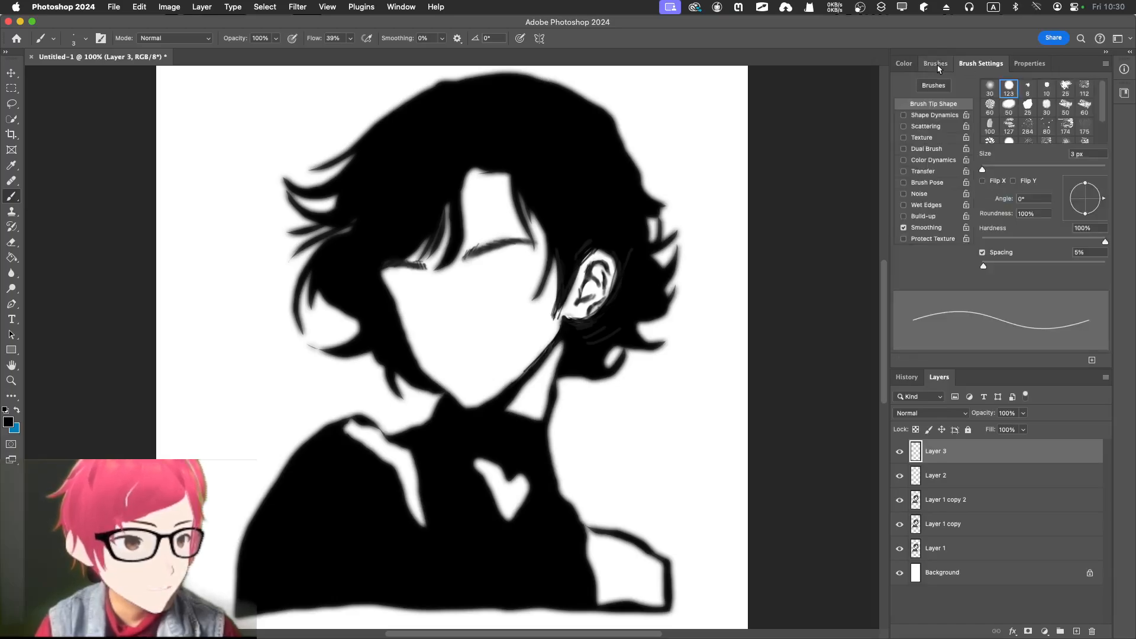
click(935, 64)
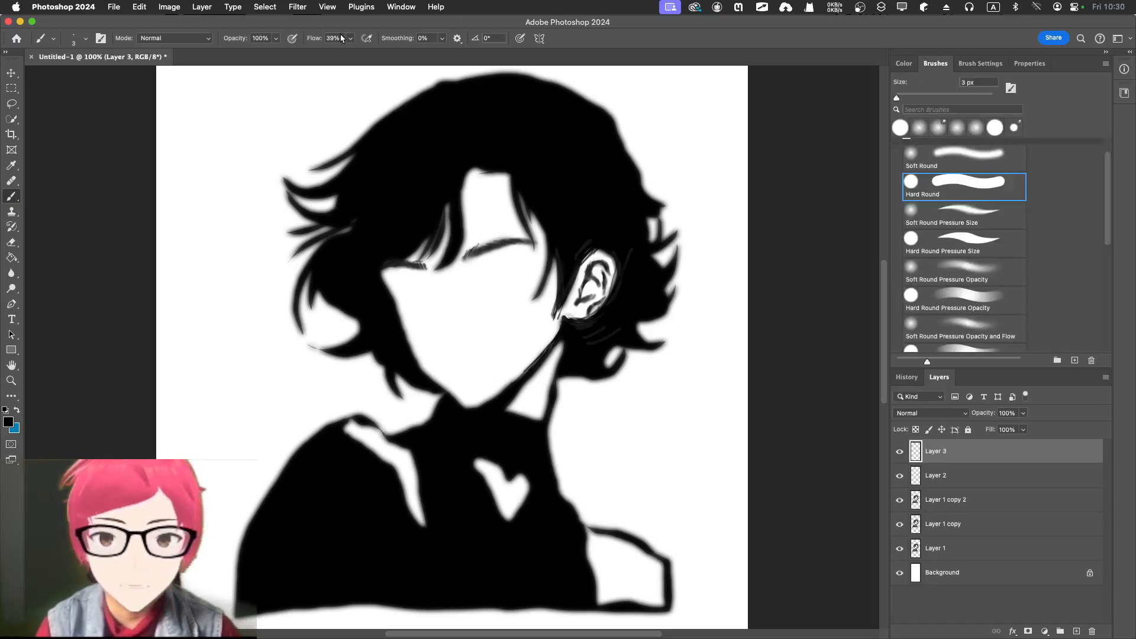
Try a curved eyelid line below the brow nearer the ear with 47% brush smoothing, then undo it.
click(441, 38)
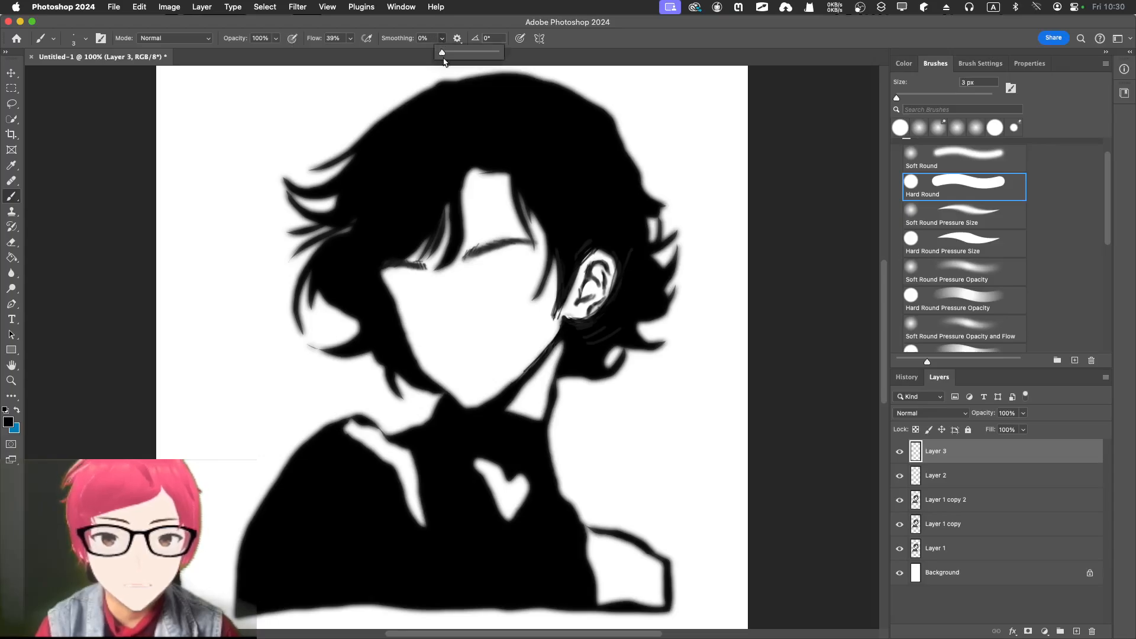
drag(440, 52, 468, 53)
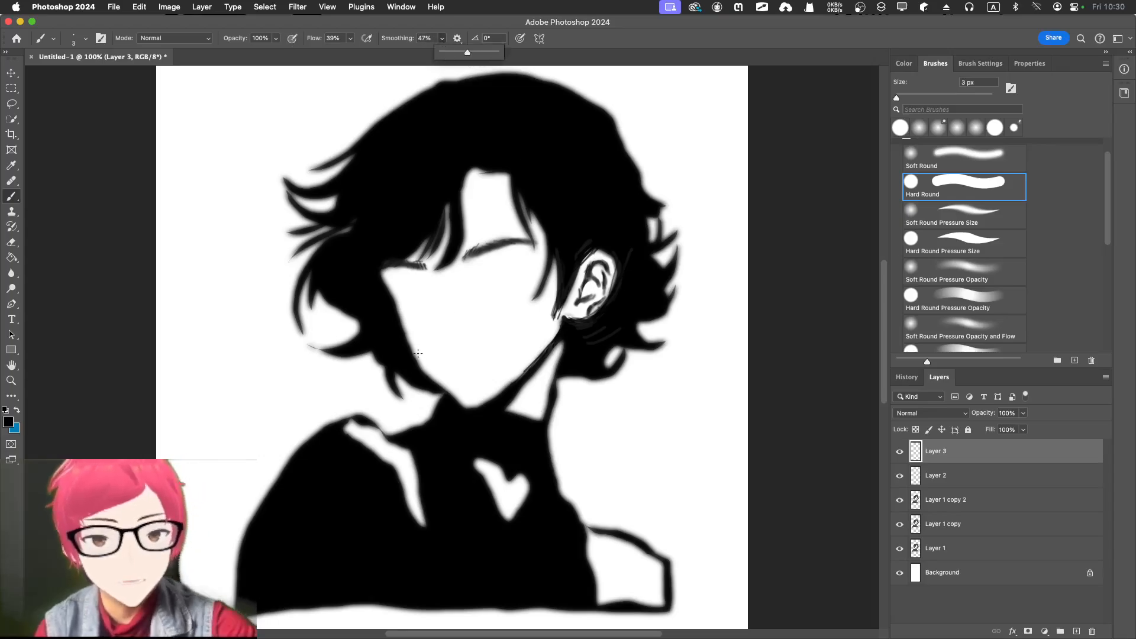
click(477, 273)
drag(476, 270, 514, 257)
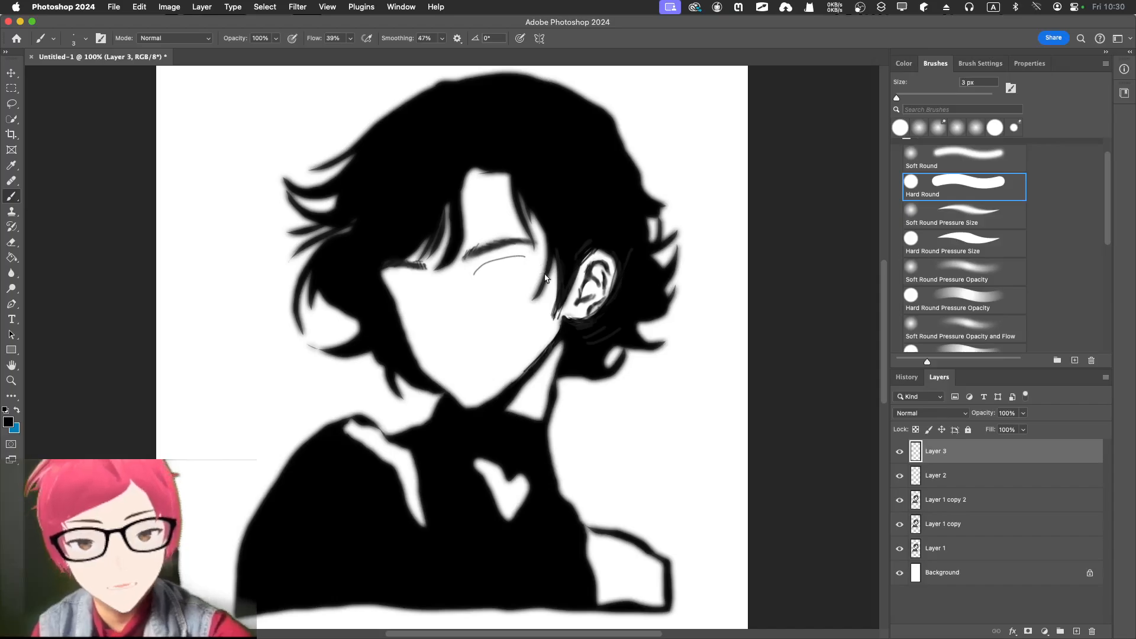
key(super+z)
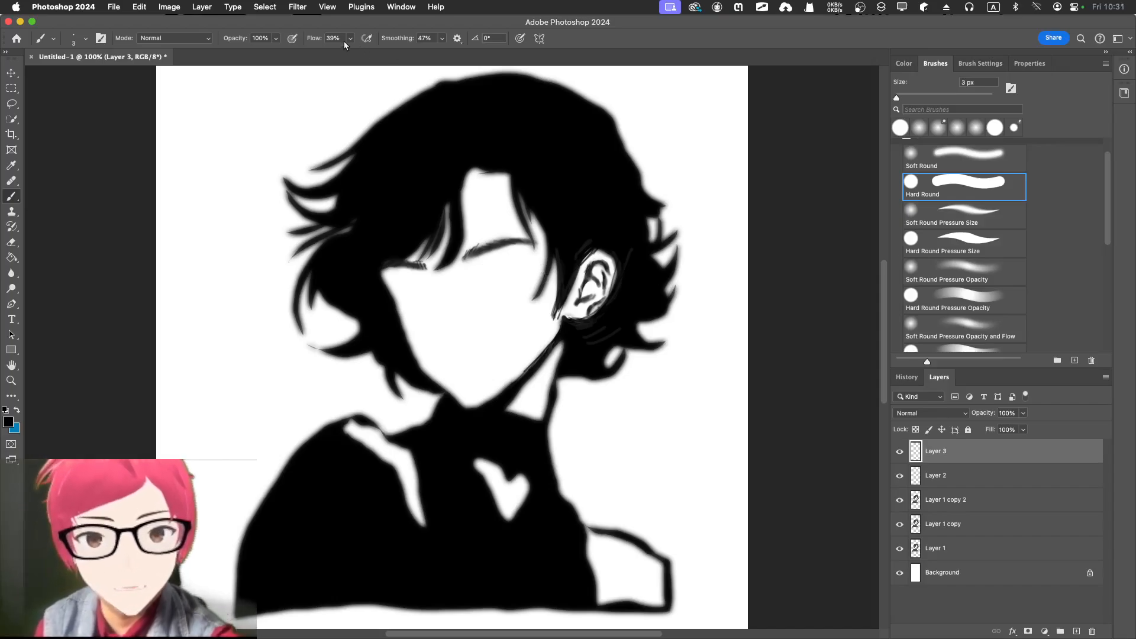
Set the brush smoothing to 82% and draw thin curved eyelid crease lines below both eyebrows.
click(441, 37)
drag(443, 53, 462, 54)
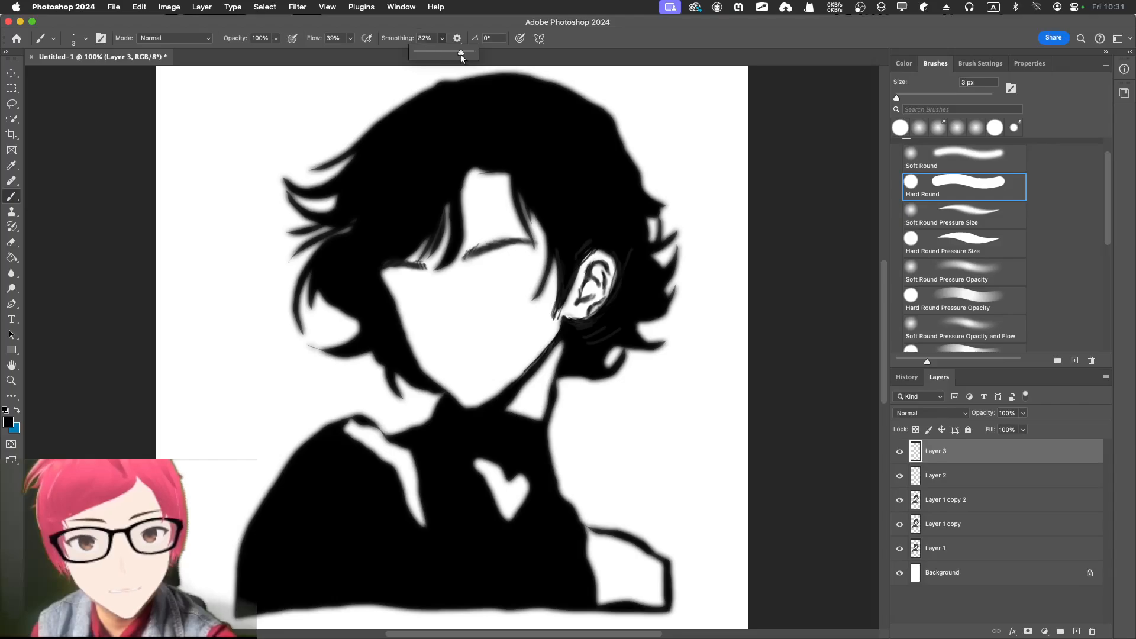
click(478, 279)
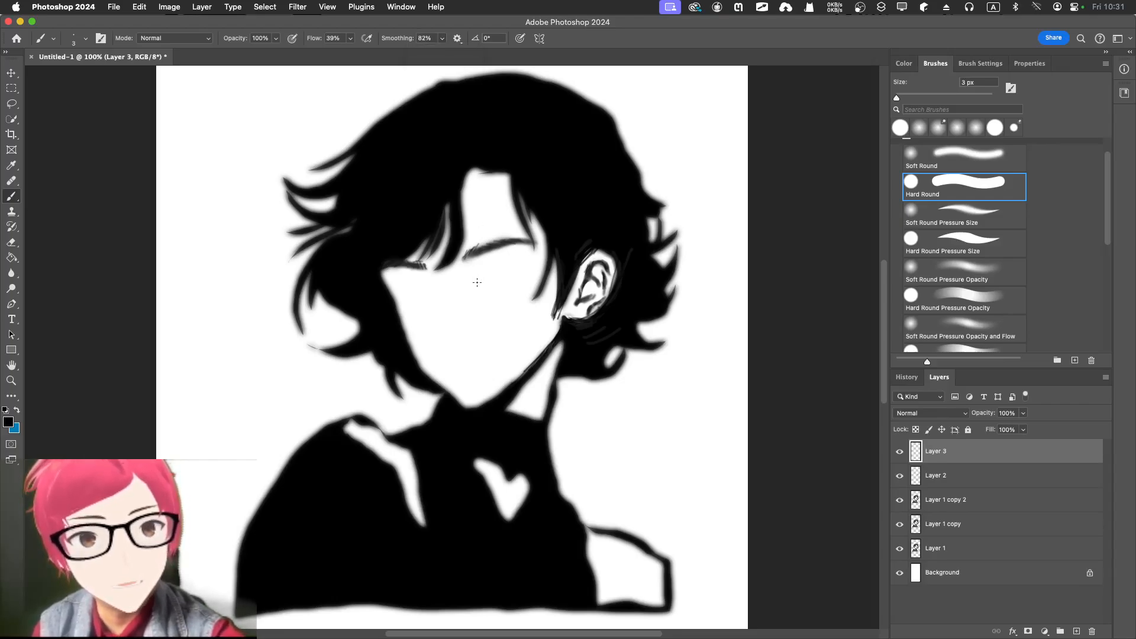
drag(485, 273, 515, 261)
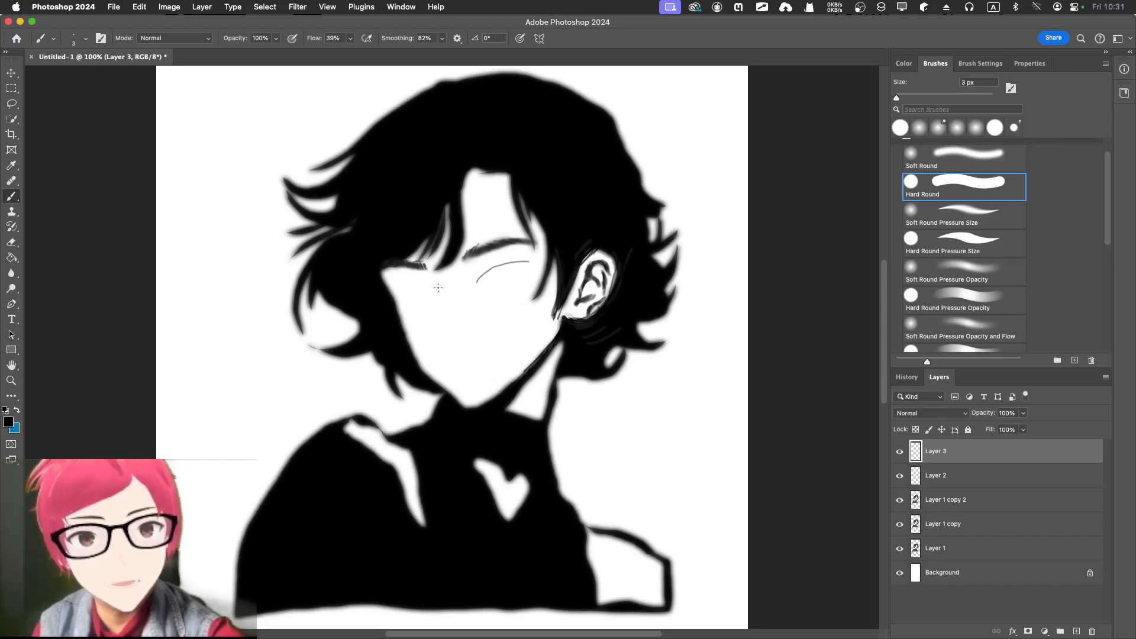
drag(440, 291, 434, 283)
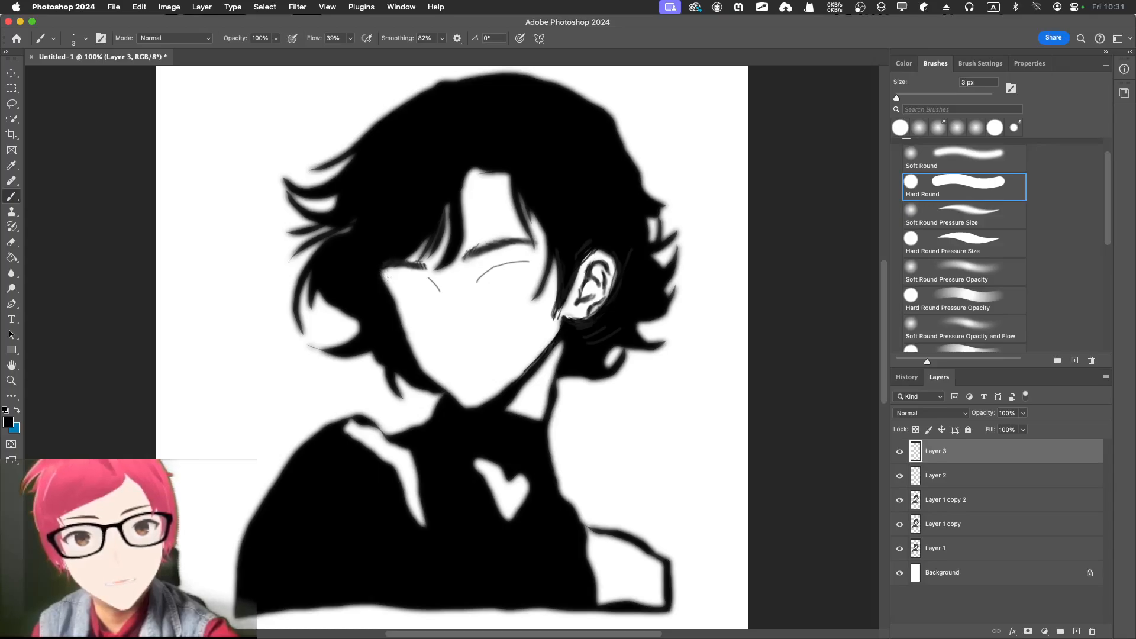
mouse_move(387, 275)
mouse_down()
mouse_move(417, 278)
mouse_move(433, 297)
mouse_up()
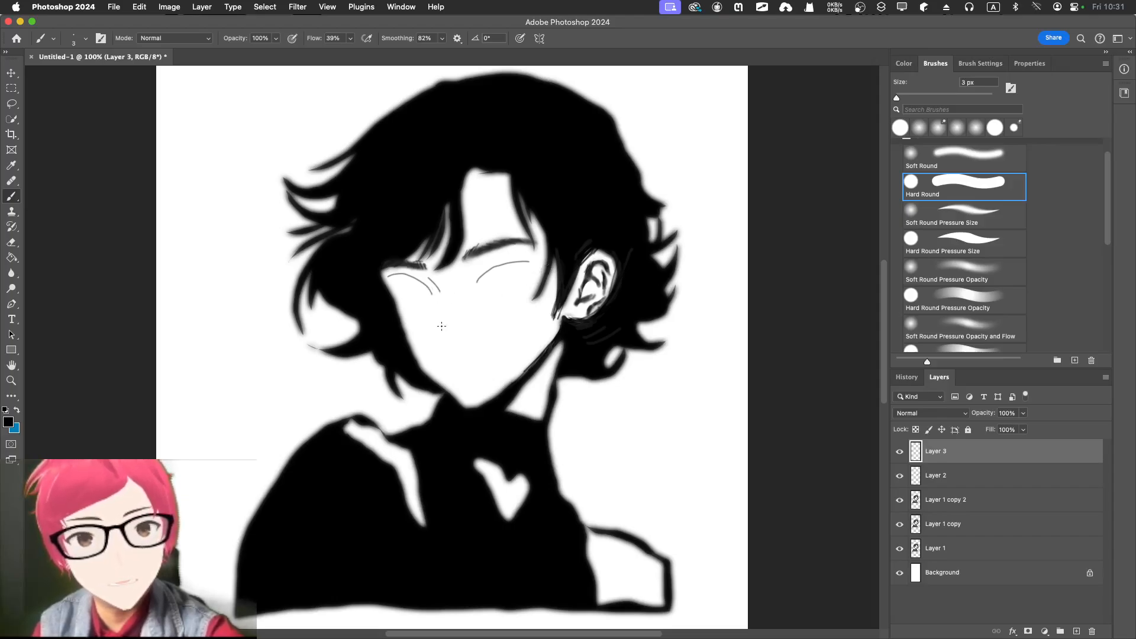
Draw the nose with an angled line and a small nostril mark, and the mouth with an upper lip line and short lower line.
mouse_move(440, 321)
mouse_down()
mouse_move(436, 338)
mouse_move(453, 339)
mouse_up()
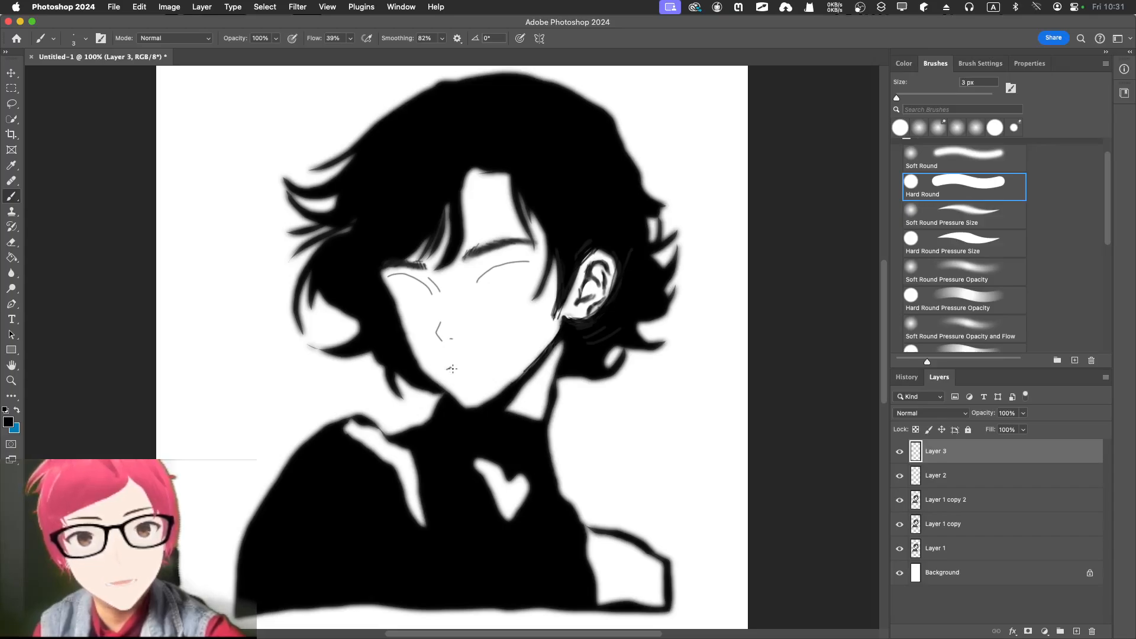
drag(447, 370, 470, 366)
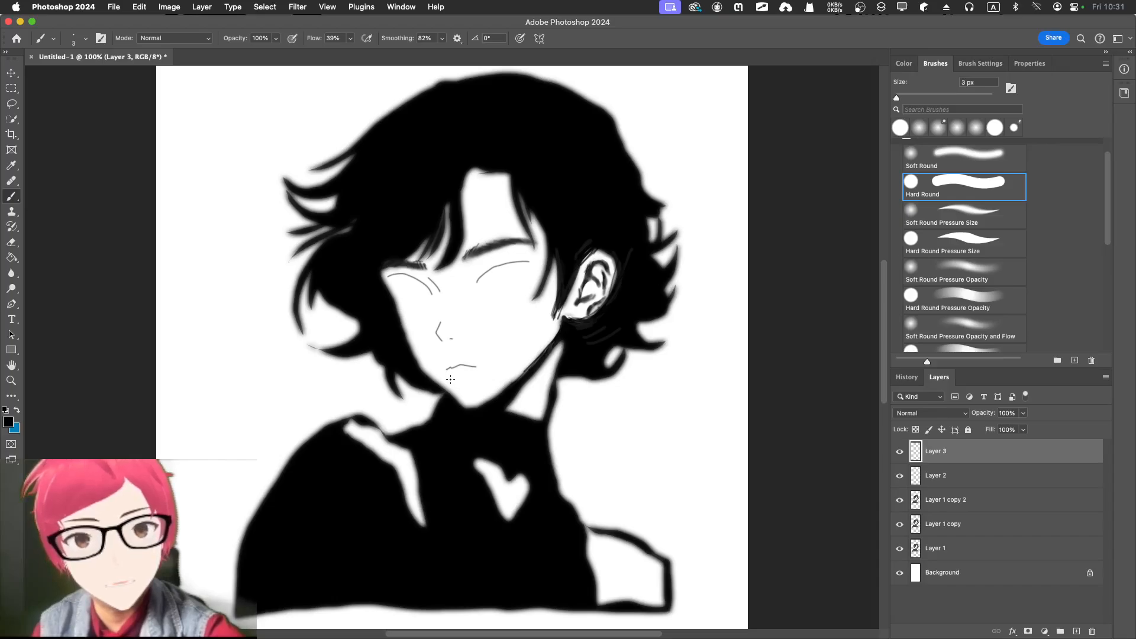
drag(458, 380, 462, 378)
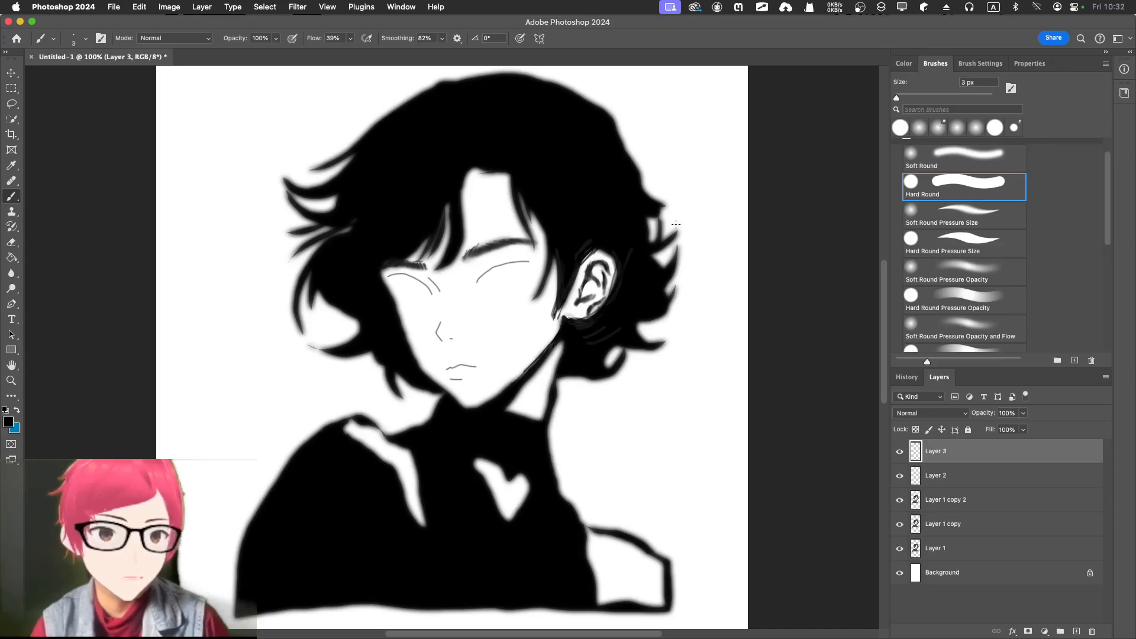
Set the brush smoothing to 20% and choose the Hard Round Pressure Size brush.
click(443, 39)
drag(422, 55, 409, 59)
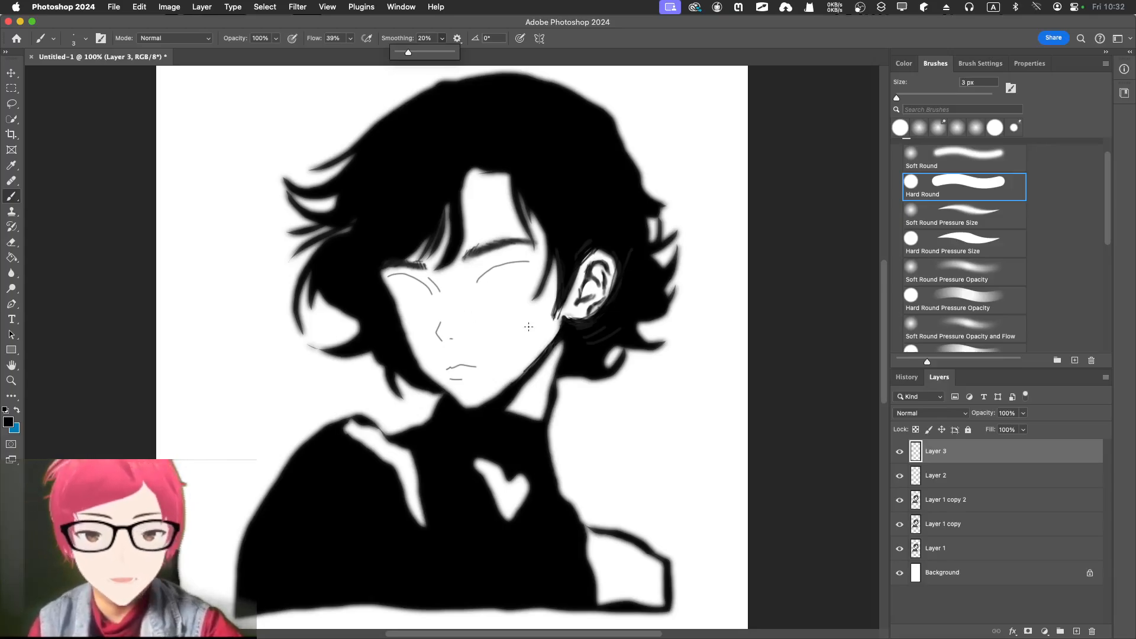
click(903, 63)
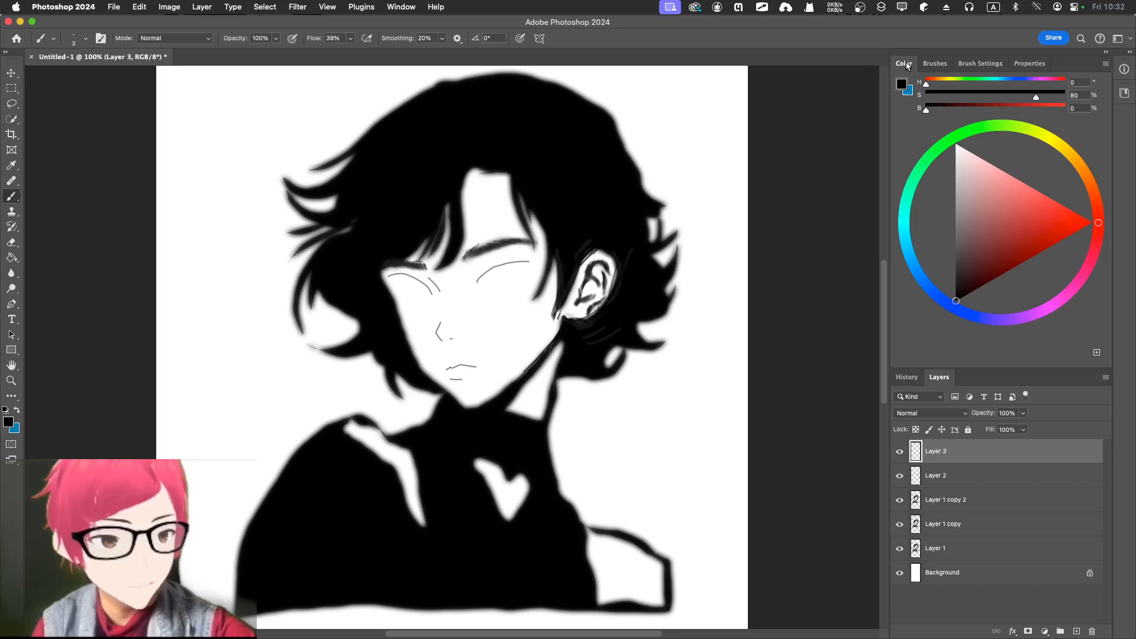
click(934, 63)
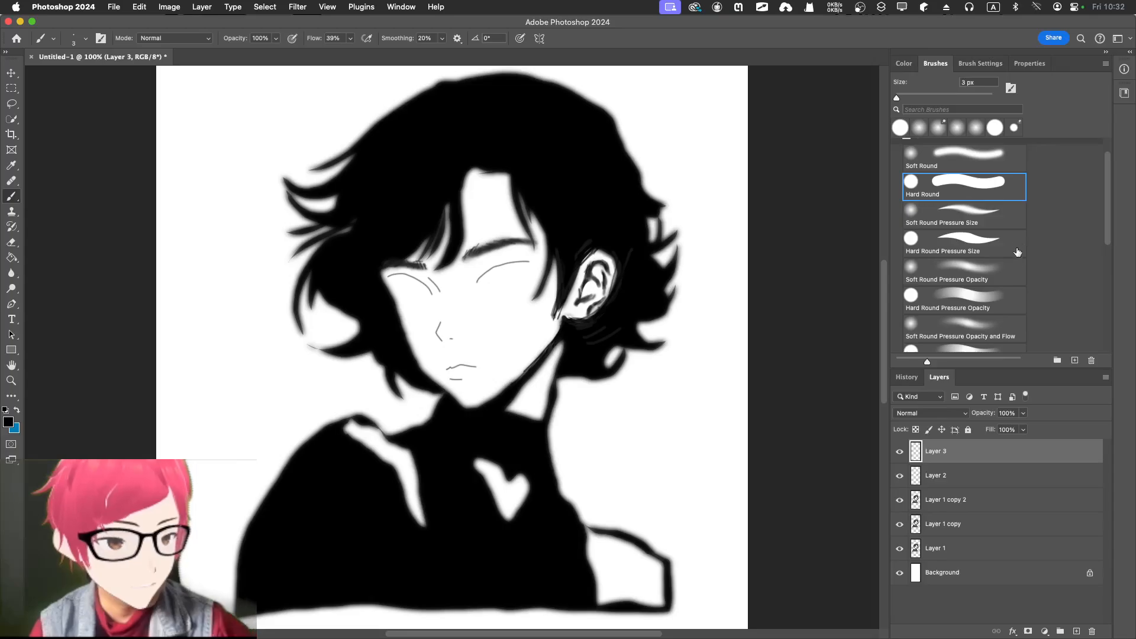
scroll(1005, 288, down, 1)
scroll(1006, 288, down, 1)
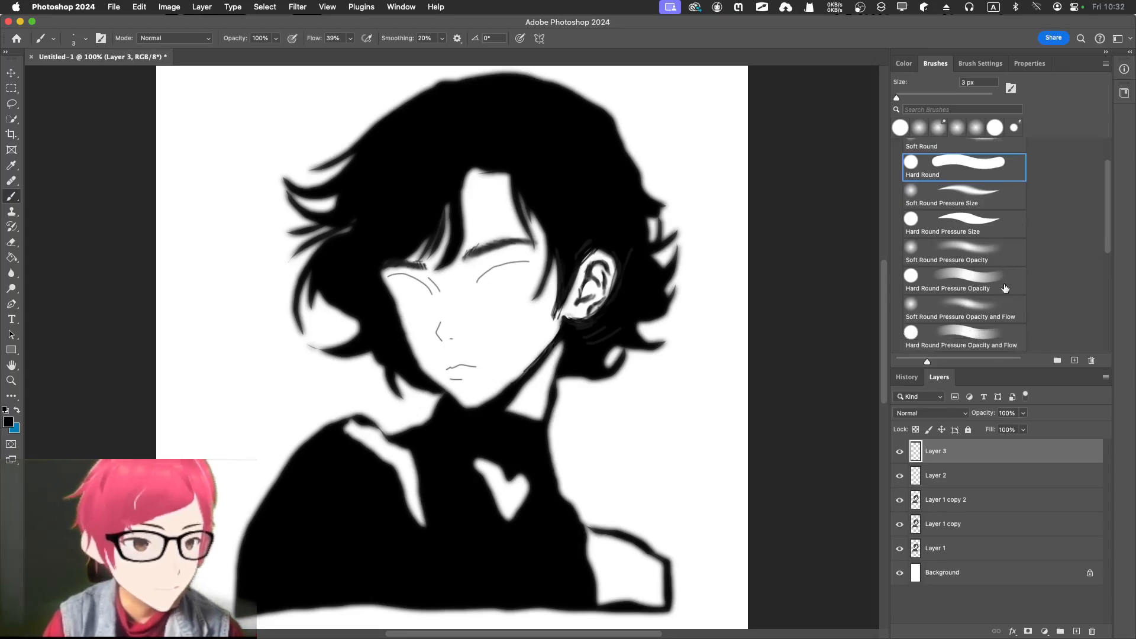
click(952, 227)
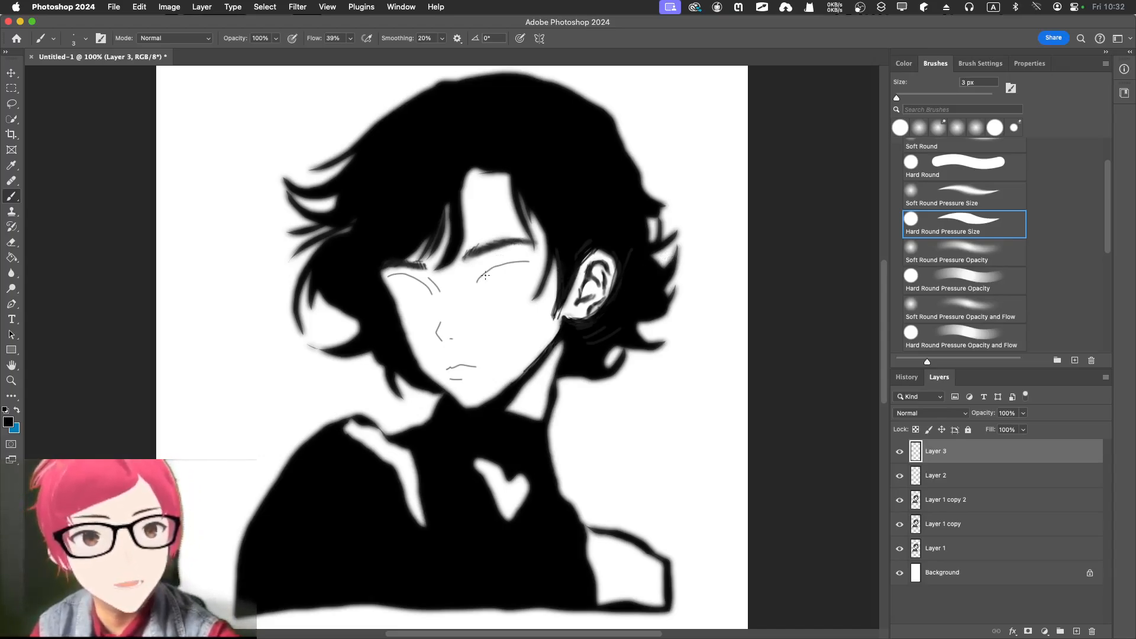
Draw the upper lash line, short lashes and lower lid line of the eye nearer the ear.
drag(490, 274, 481, 283)
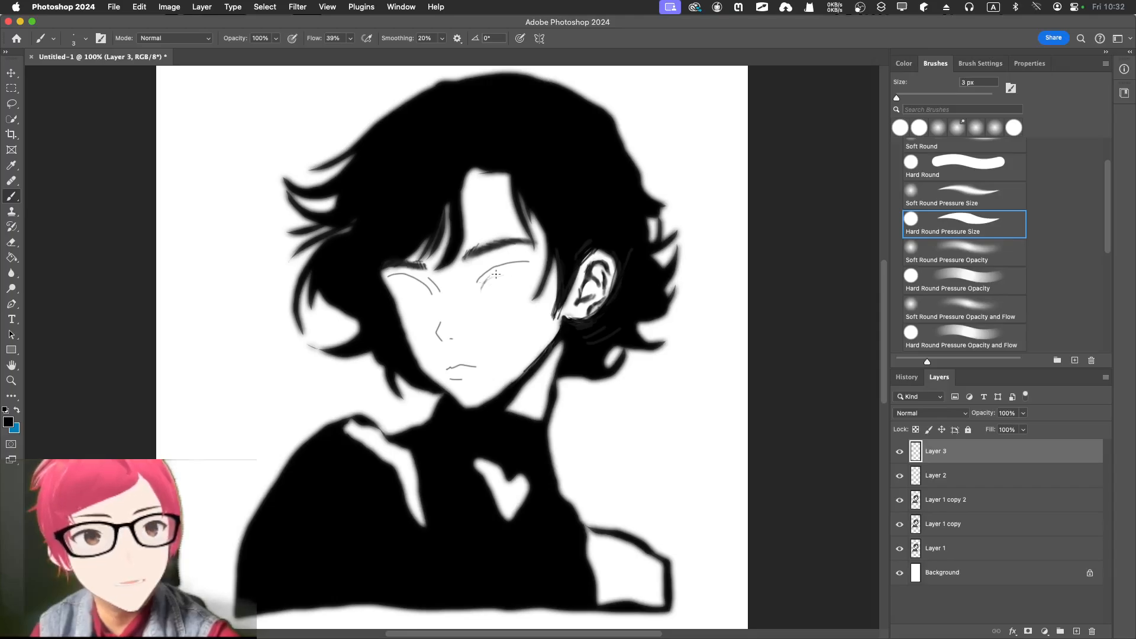
drag(506, 270, 543, 264)
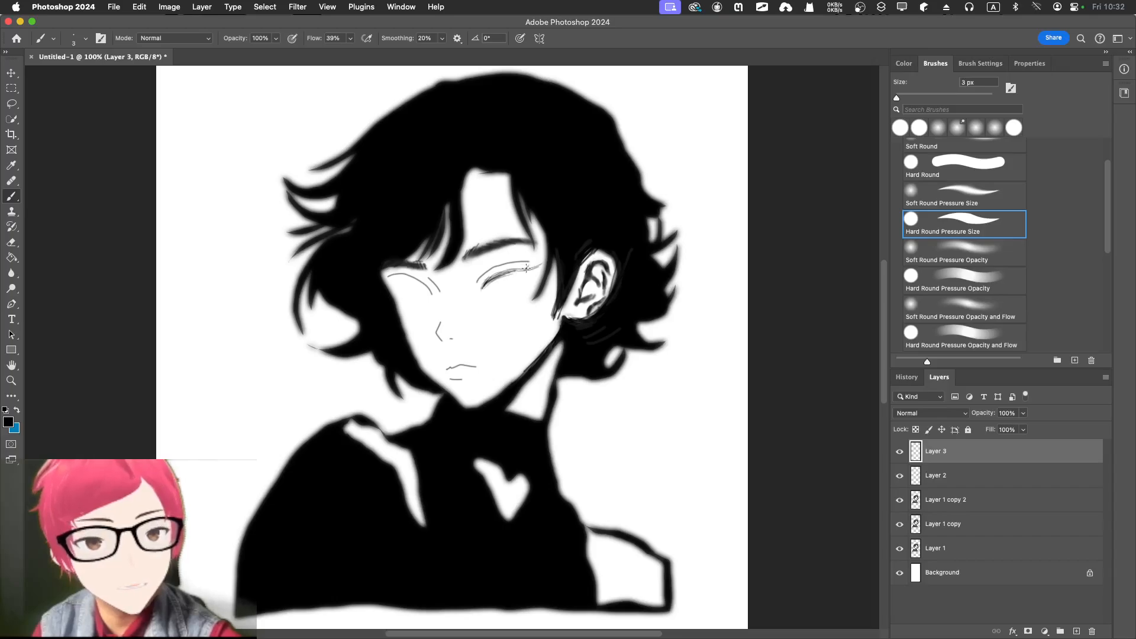
mouse_move(496, 276)
mouse_down()
mouse_move(528, 267)
mouse_move(500, 275)
mouse_up()
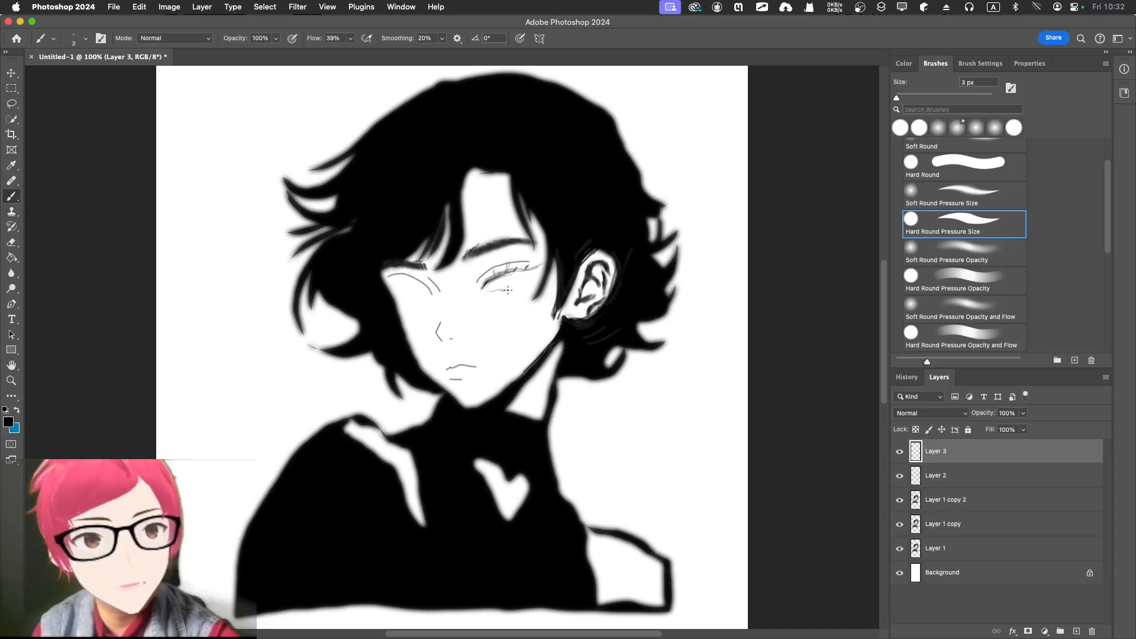
mouse_move(514, 288)
mouse_down()
mouse_move(531, 274)
mouse_move(503, 291)
mouse_move(486, 281)
mouse_up()
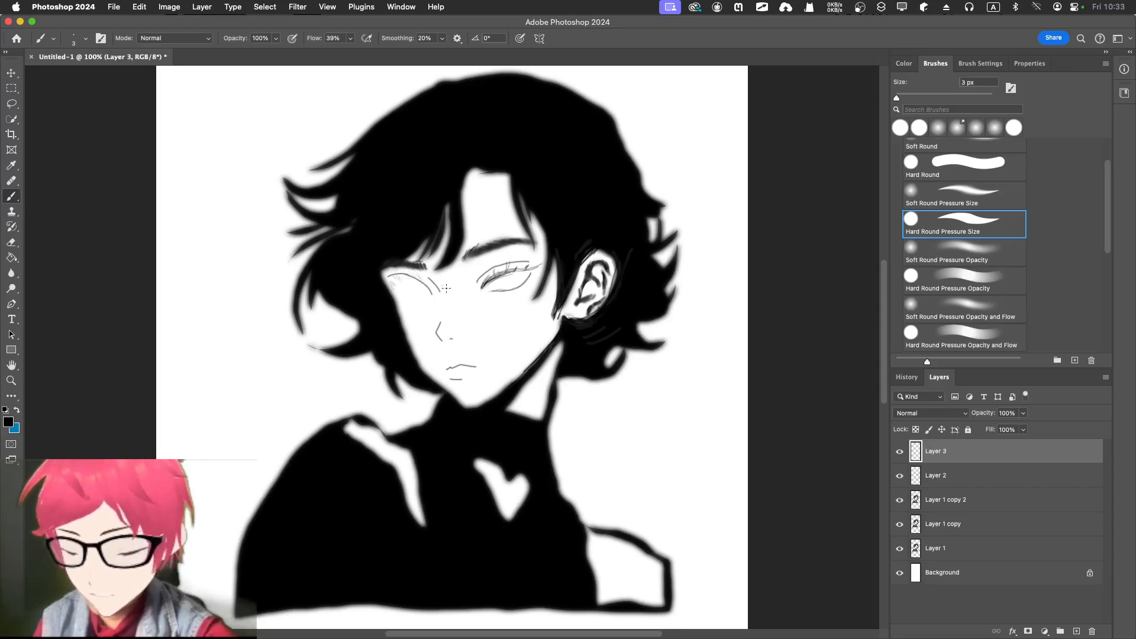
Undo the last two strokes at the eye farther from the ear and return to the Brush tool on Layer 3.
key(super+z)
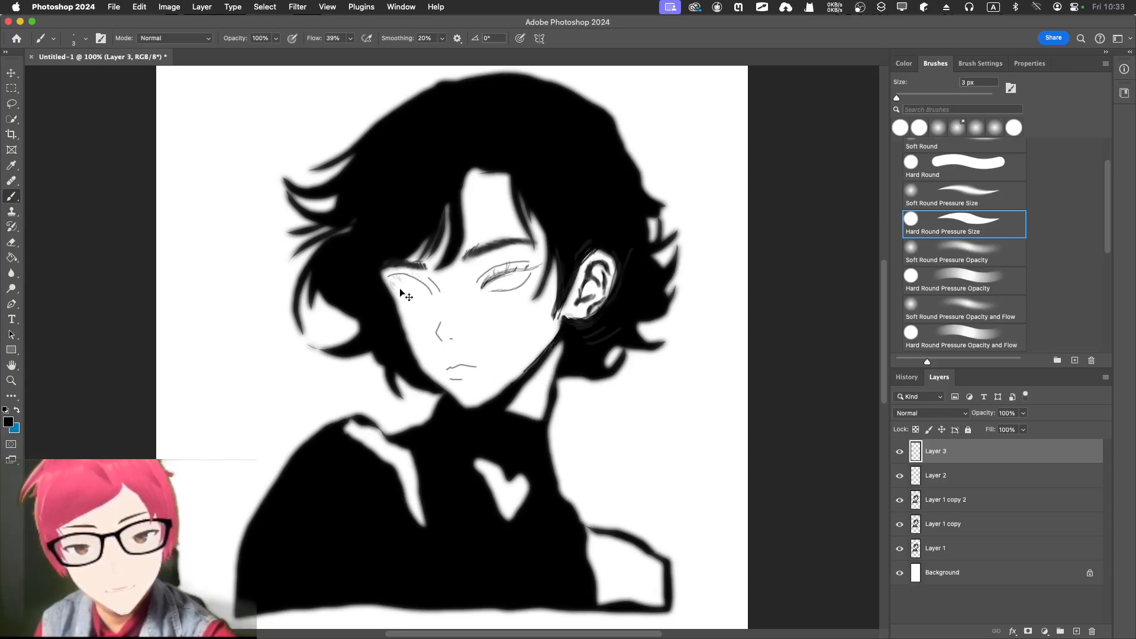
key(super+z)
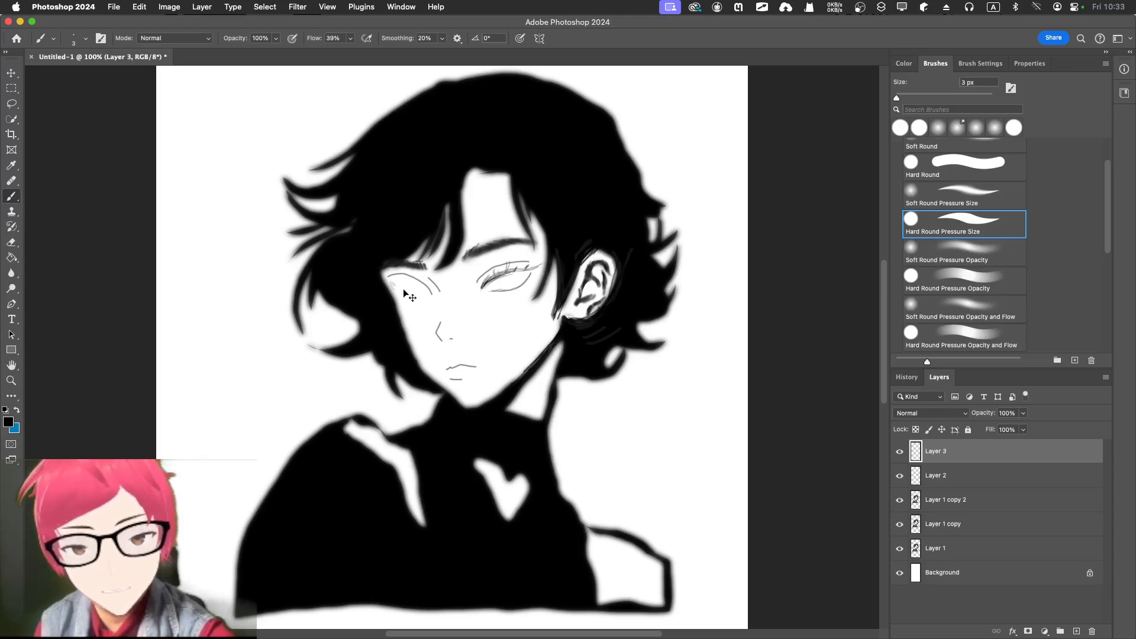
click(15, 177)
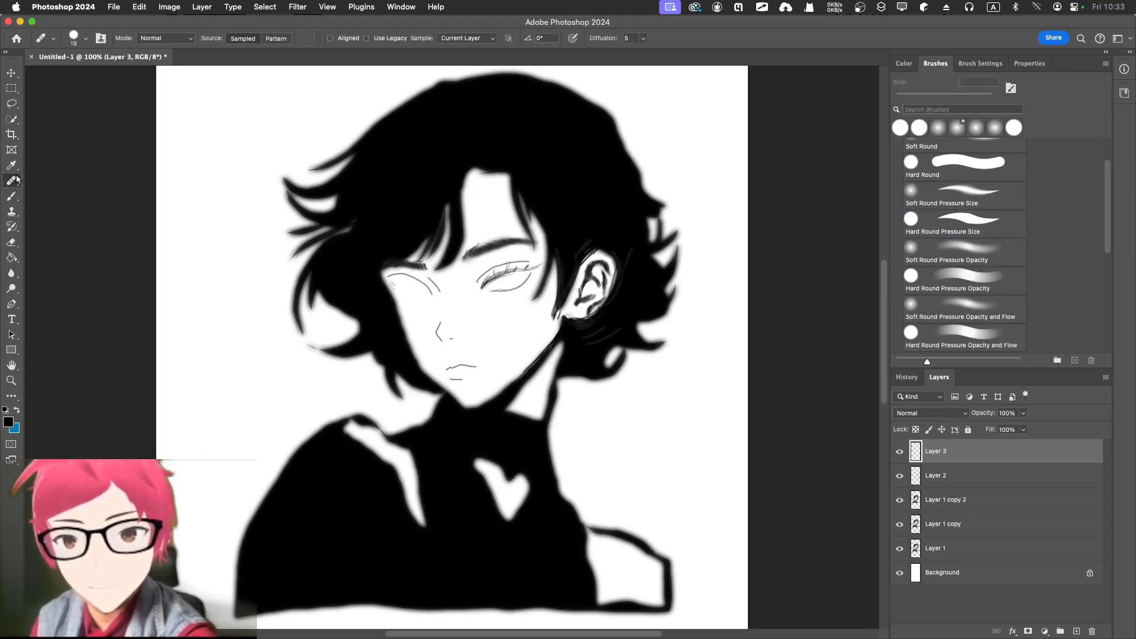
click(13, 194)
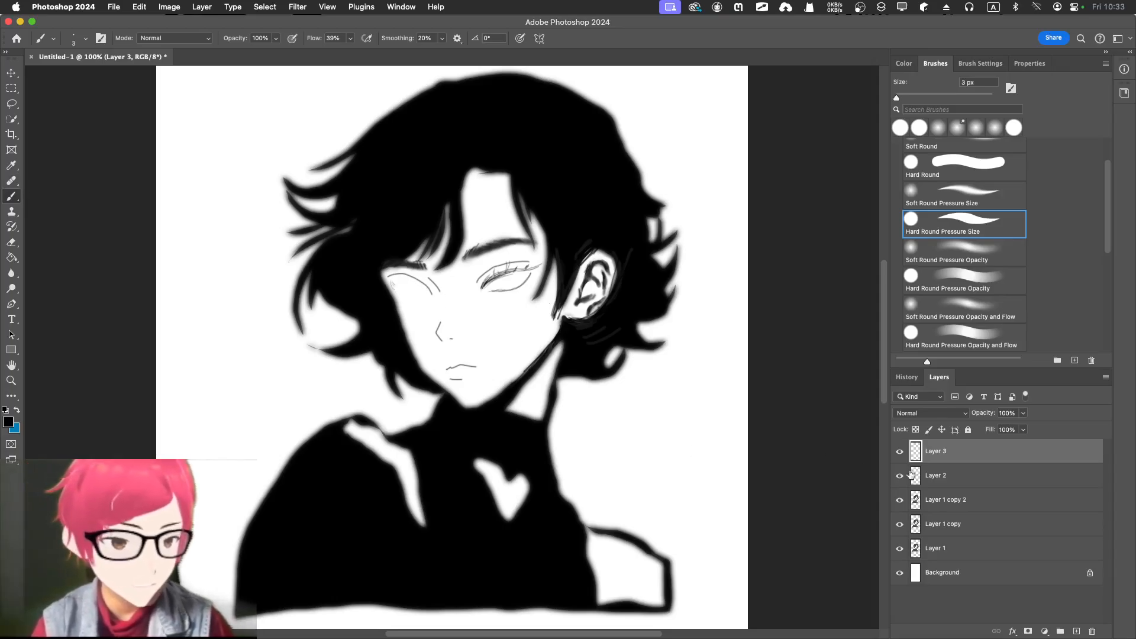
click(947, 489)
click(946, 456)
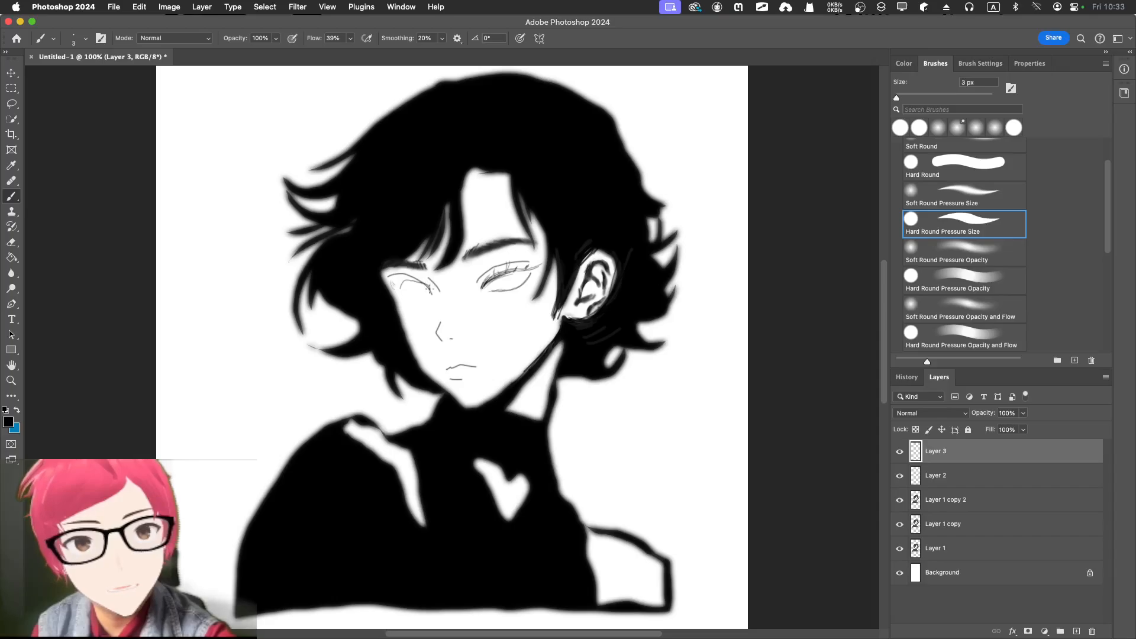
Draw the lid lines and lashes of the eye farther from the ear, and add irises with dark pupils to both eyes.
mouse_move(429, 288)
mouse_down()
mouse_move(438, 294)
mouse_move(413, 294)
mouse_up()
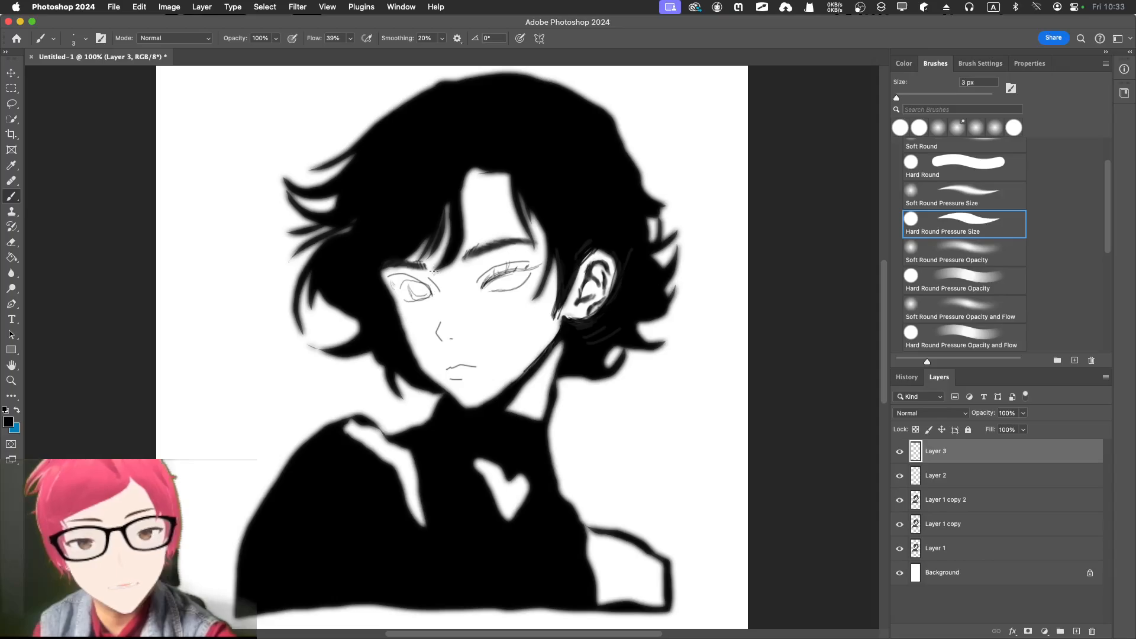
drag(411, 293, 411, 284)
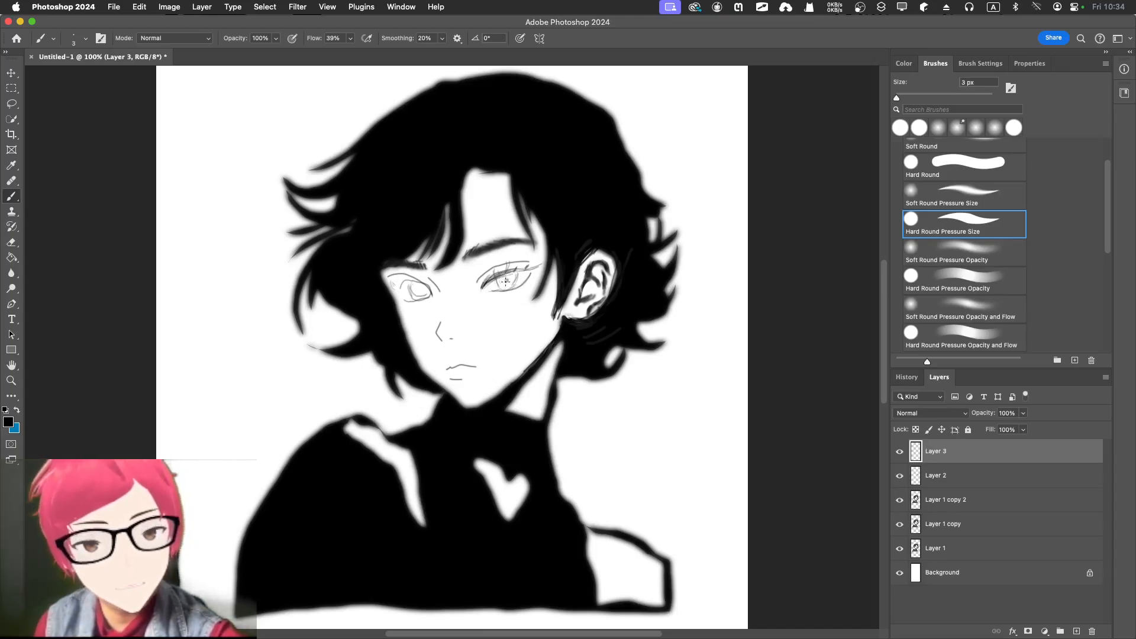
drag(506, 281, 506, 280)
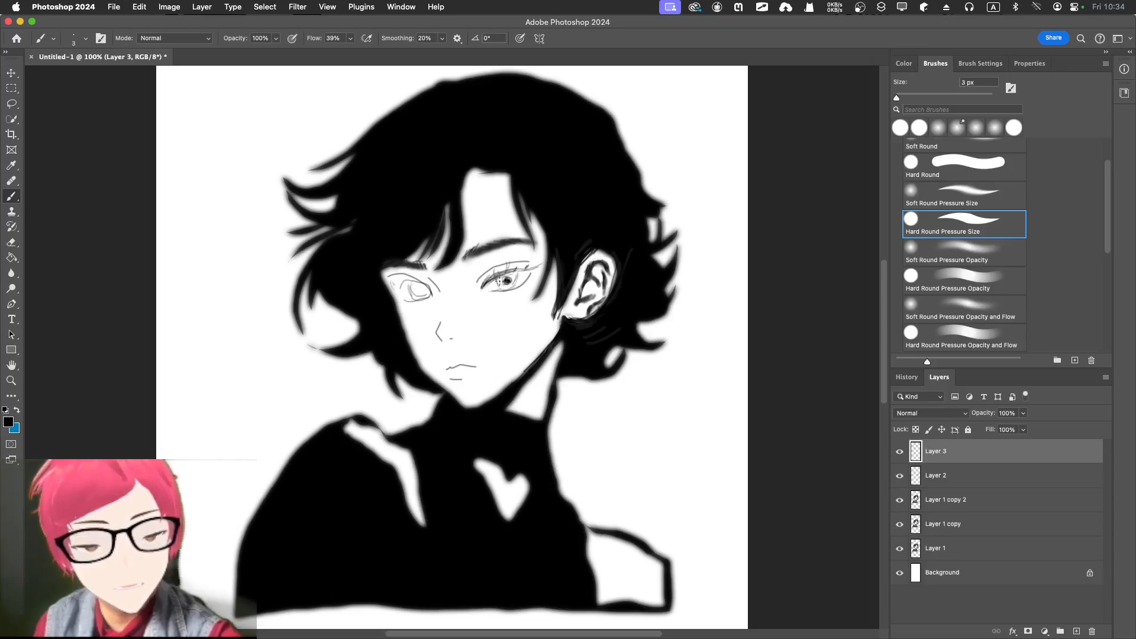
mouse_move(426, 292)
mouse_down()
mouse_move(409, 288)
mouse_move(421, 297)
mouse_up()
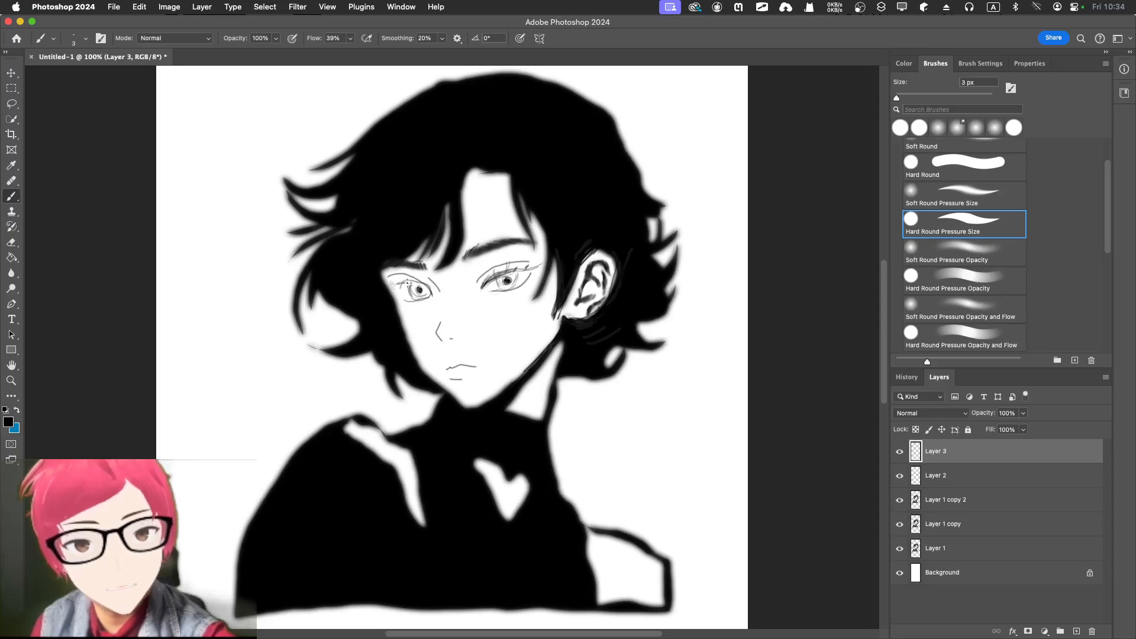
mouse_move(400, 280)
mouse_down()
mouse_move(424, 286)
mouse_move(413, 278)
mouse_move(424, 296)
mouse_move(413, 302)
mouse_up()
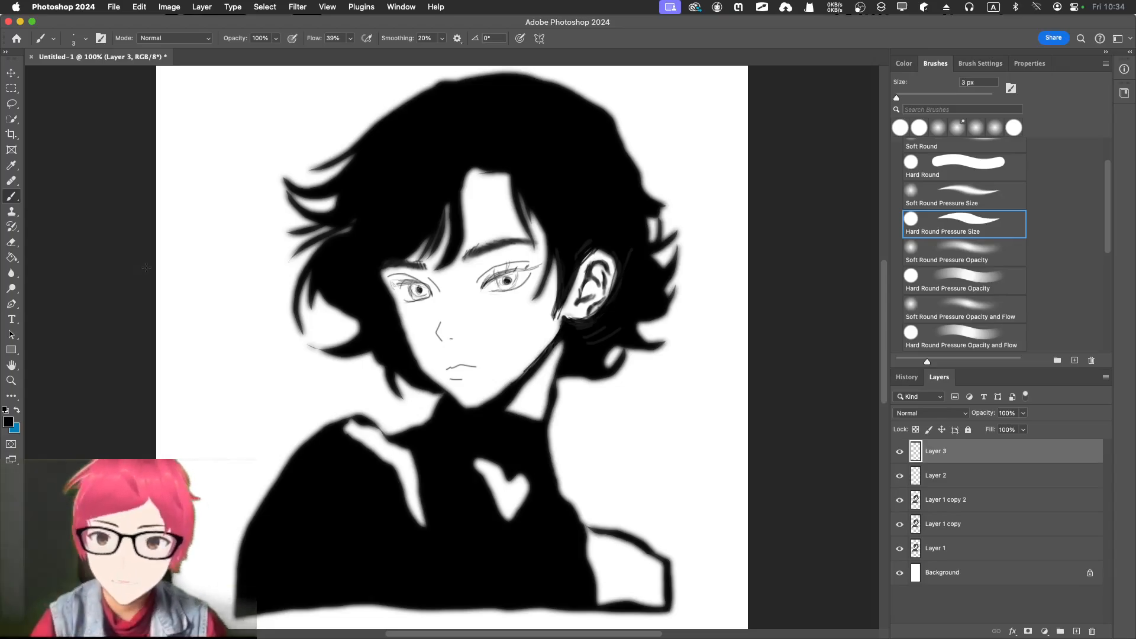
Select the eye nearer the ear with a lasso outline and start a Free Transform on it.
click(11, 104)
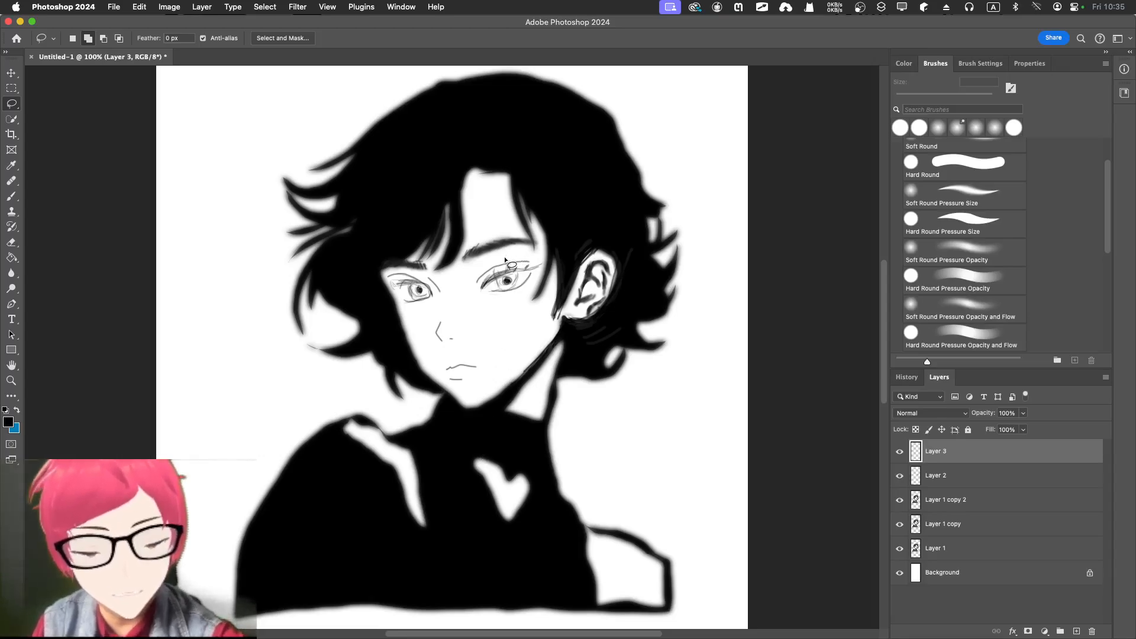
mouse_move(501, 255)
mouse_down()
mouse_move(471, 283)
mouse_move(496, 304)
mouse_move(543, 264)
mouse_move(502, 256)
mouse_up()
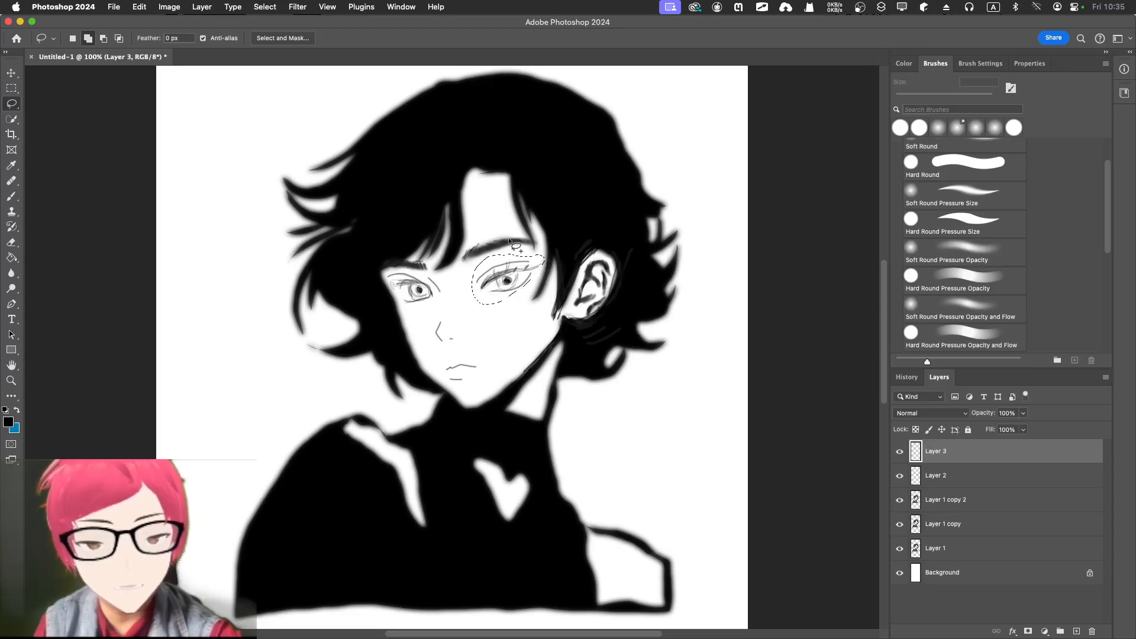
right_click(497, 282)
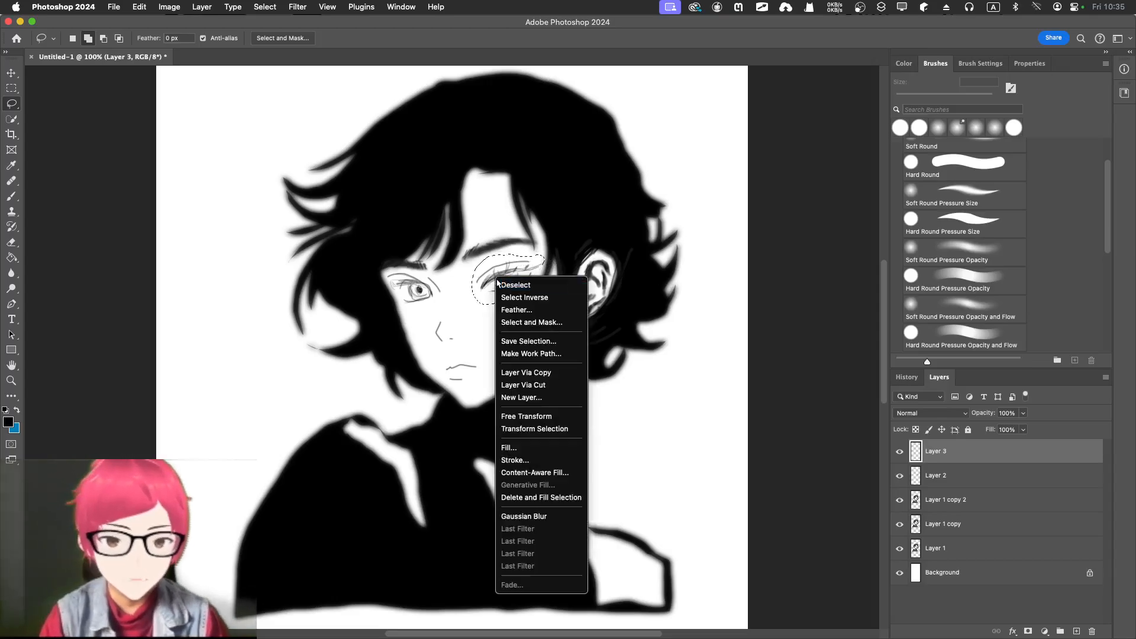
click(489, 278)
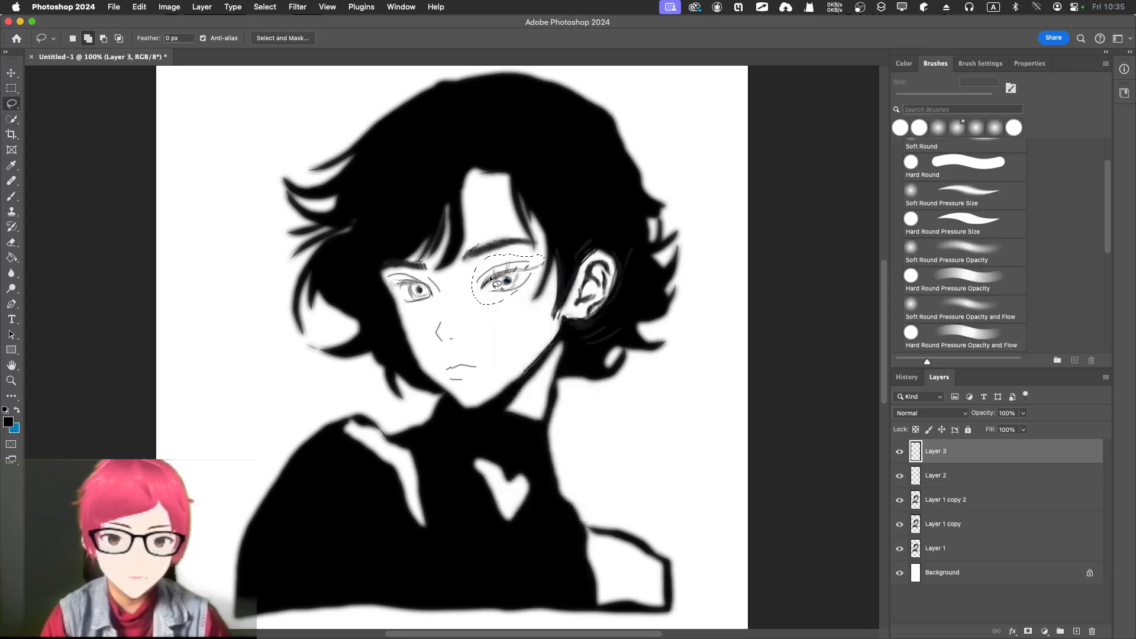
key(cmd+t)
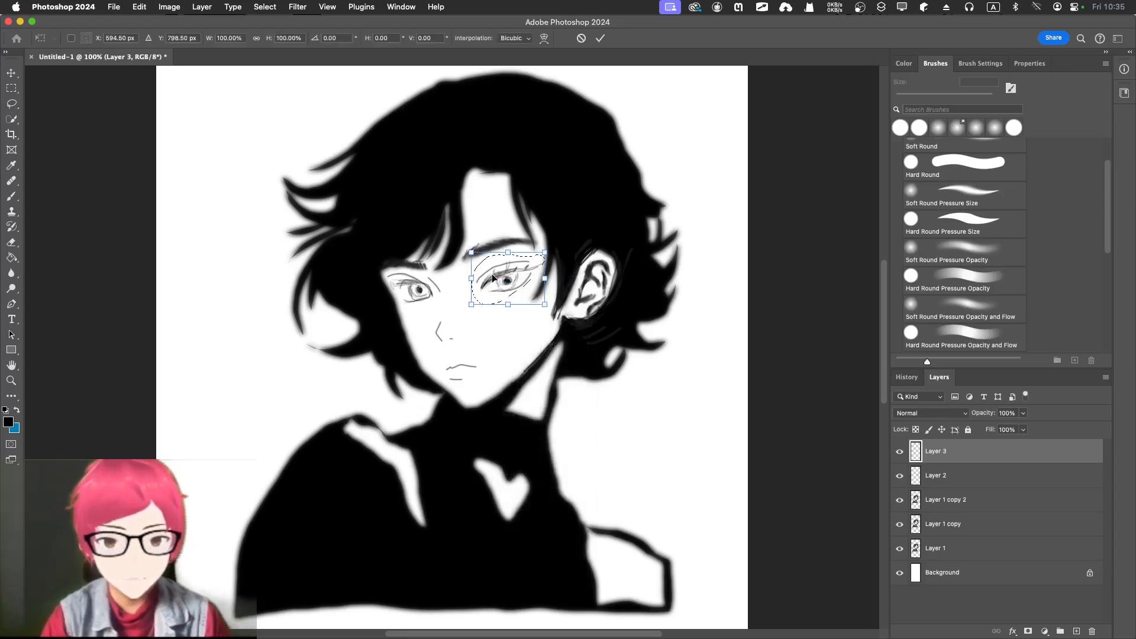
Try to distort the selected eye by stretching its upper edge upward, then undo it.
right_click(501, 282)
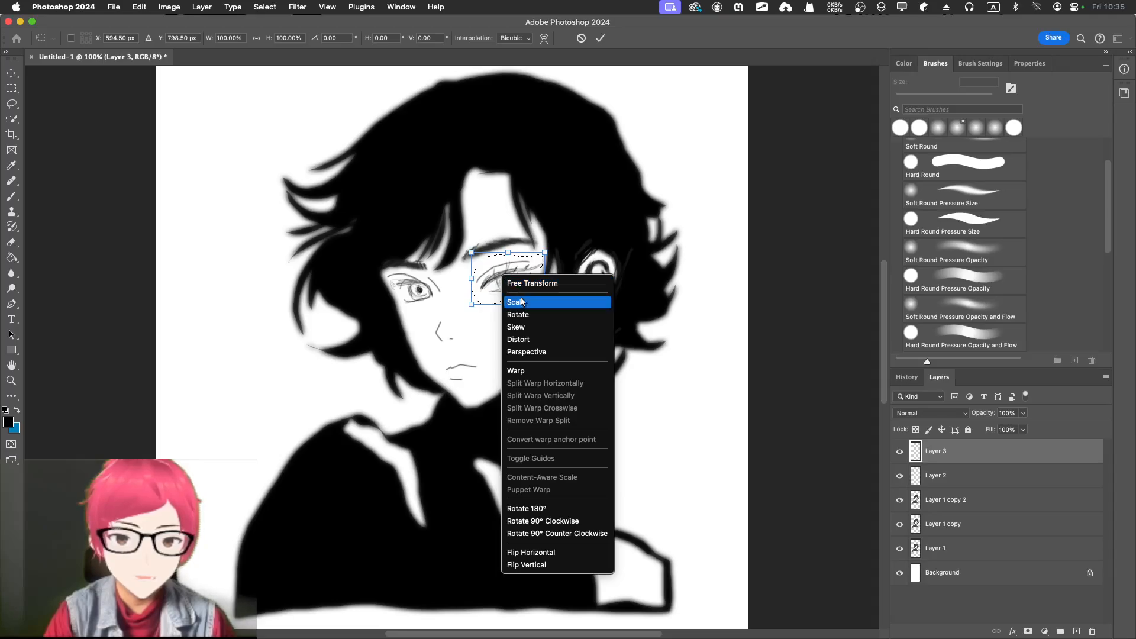
click(521, 339)
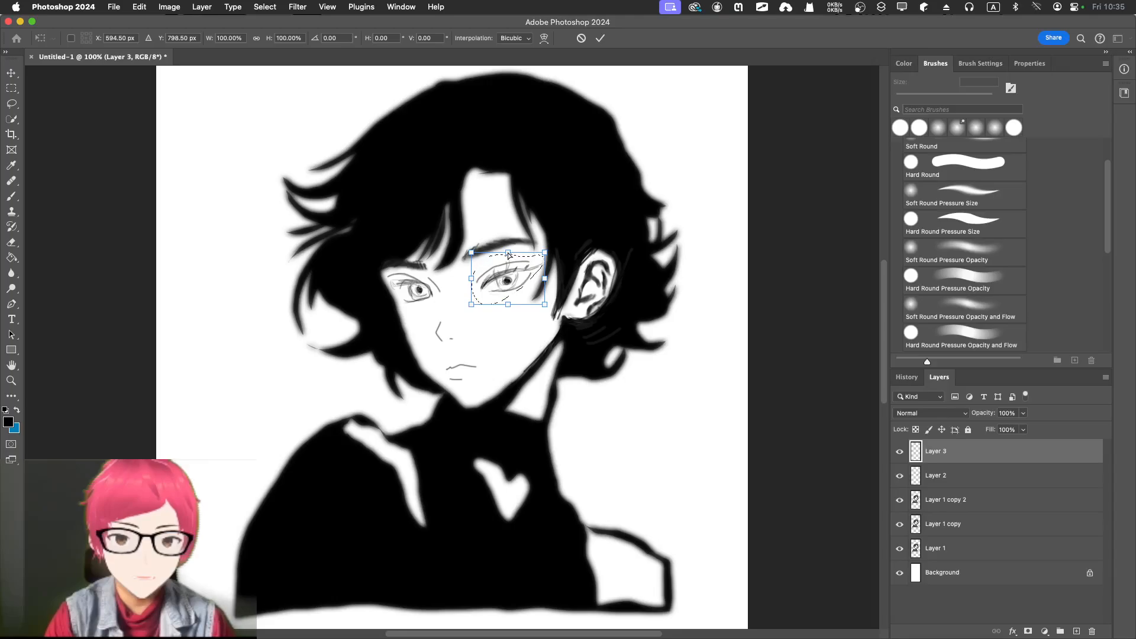
drag(510, 255, 507, 249)
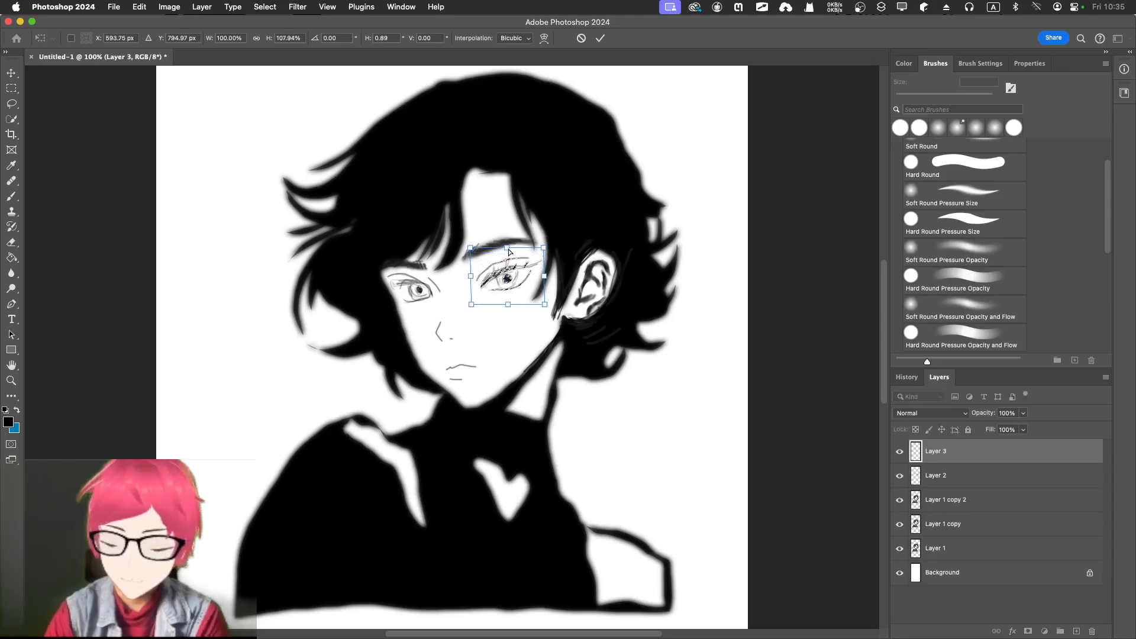
key(super+z)
Warp the selected eye to refine its corners and lid shape, apply the transform, deselect it and return to the Brush tool.
right_click(511, 267)
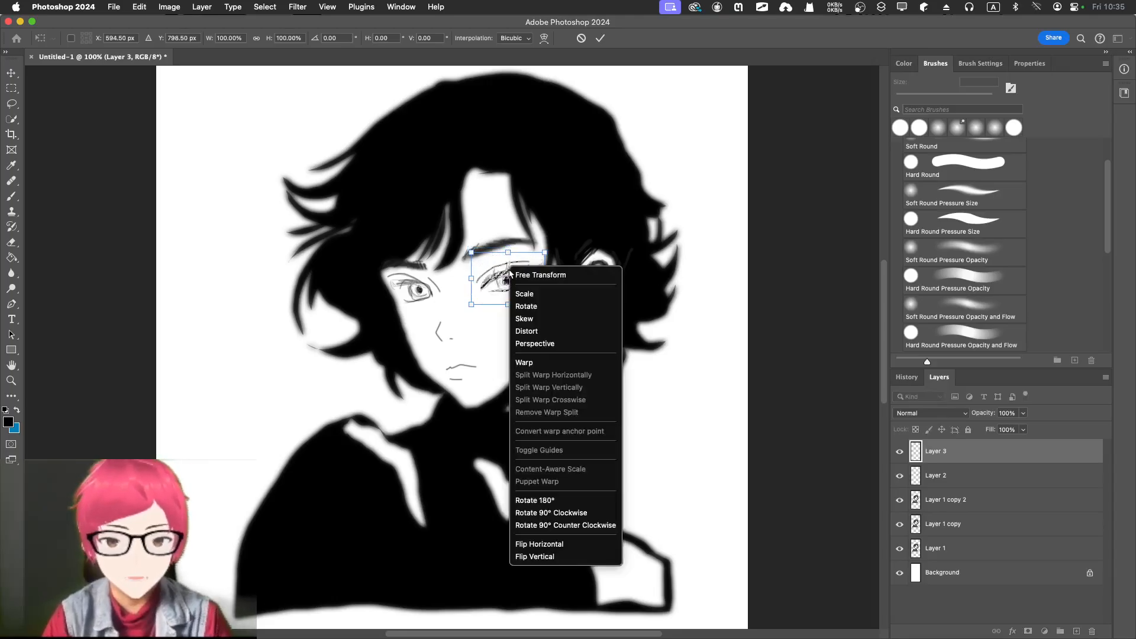
click(522, 362)
mouse_move(507, 278)
mouse_down()
mouse_move(508, 261)
mouse_move(533, 265)
mouse_up()
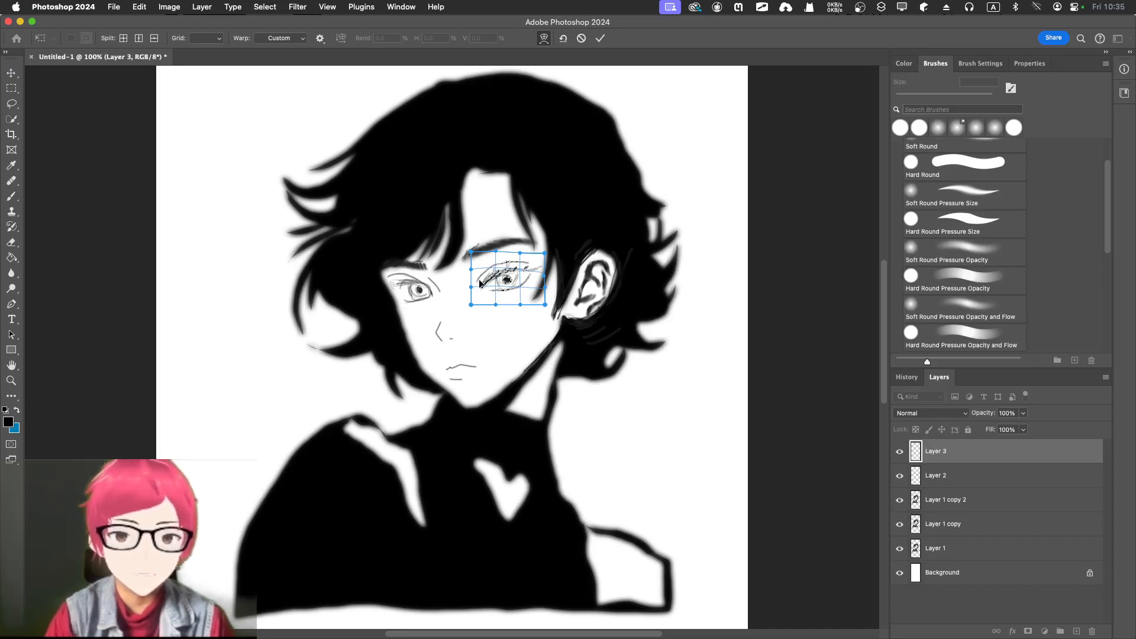
drag(480, 282, 479, 283)
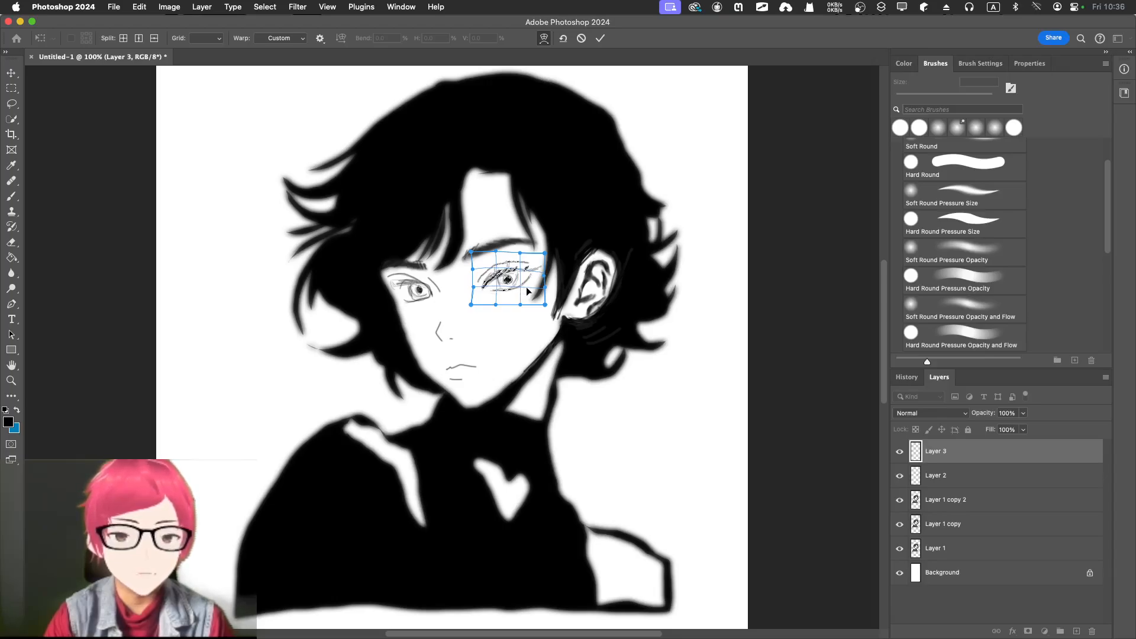
mouse_move(526, 287)
mouse_down()
mouse_move(533, 271)
mouse_move(488, 278)
mouse_move(523, 265)
mouse_up()
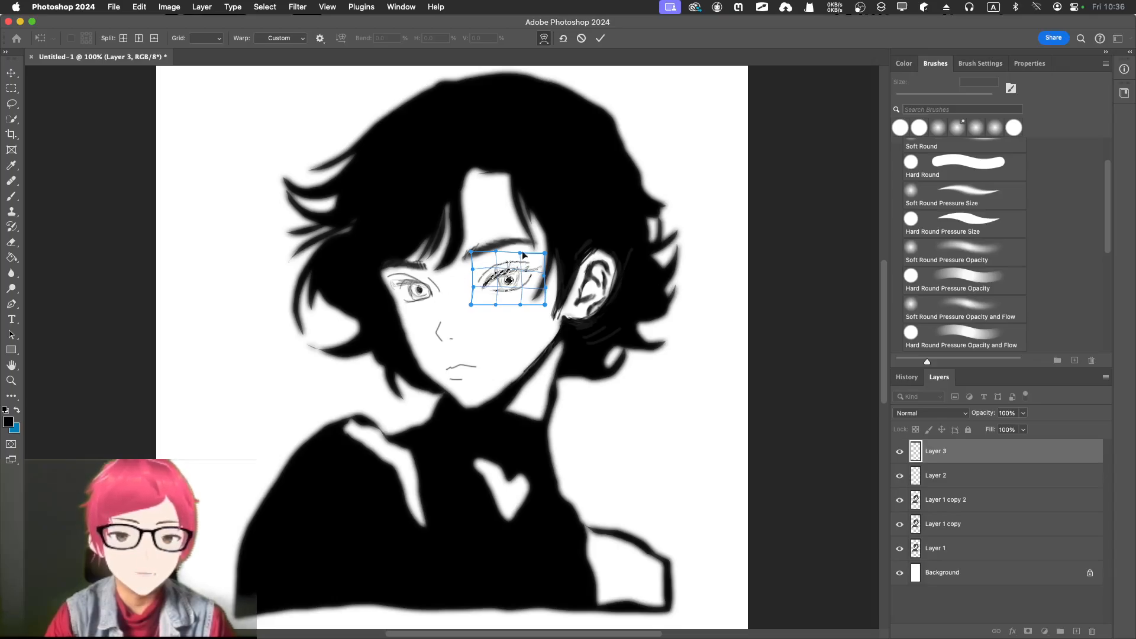
click(601, 37)
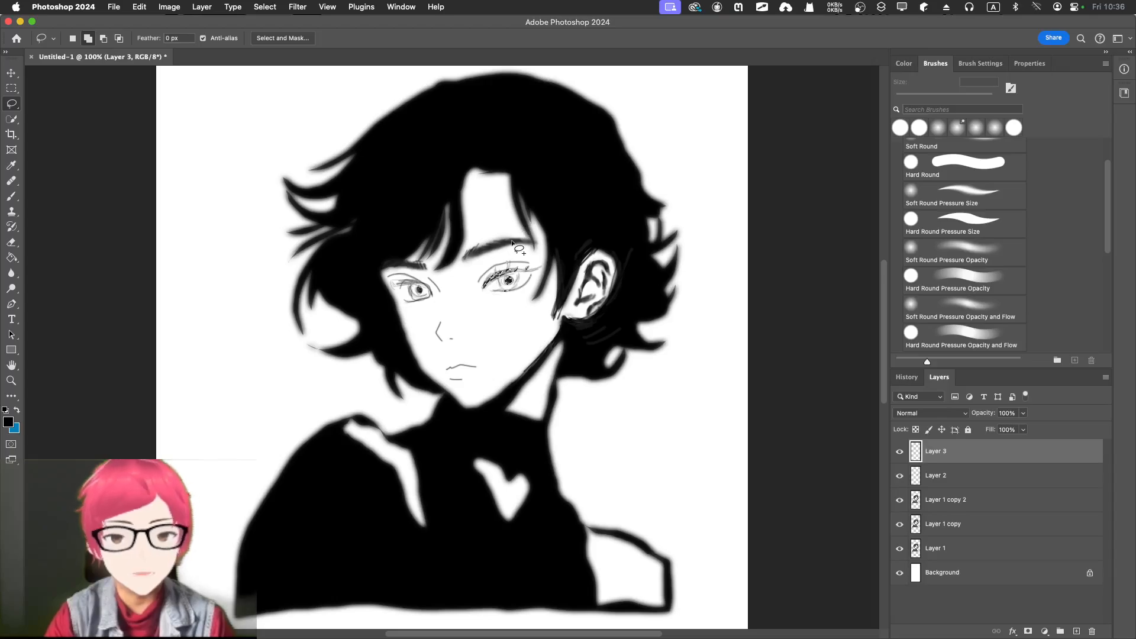
key(ctrl+d)
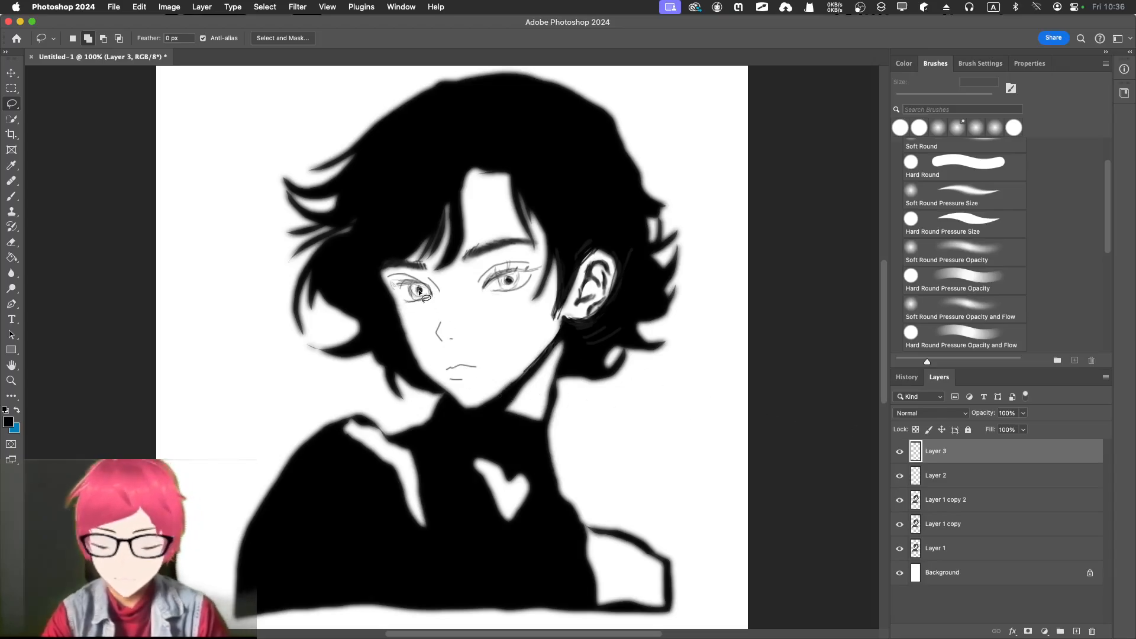
key(b)
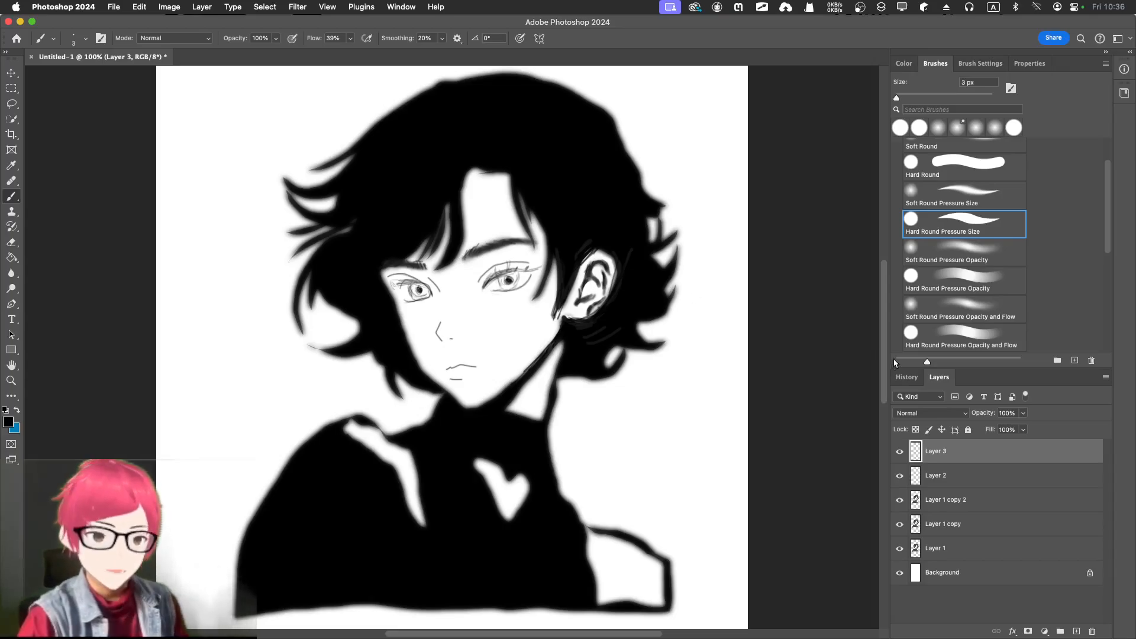
Hide the blurred Layer 1 copy 2 and Layer 1 copy, keeping Layer 2 shown.
click(900, 476)
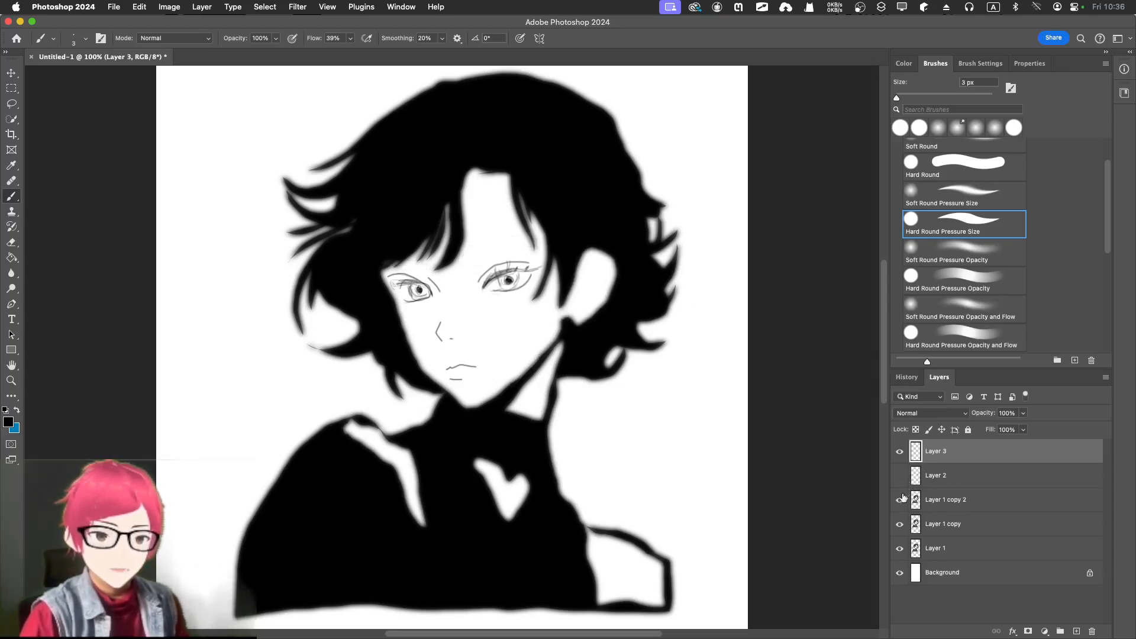
click(901, 499)
click(902, 499)
click(901, 499)
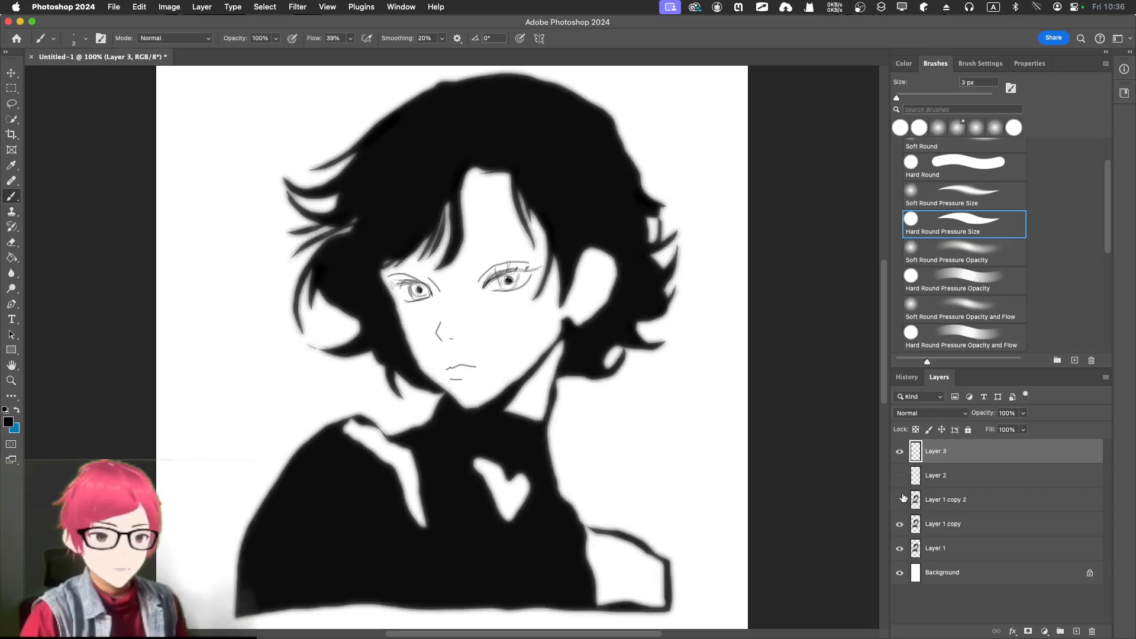
click(896, 525)
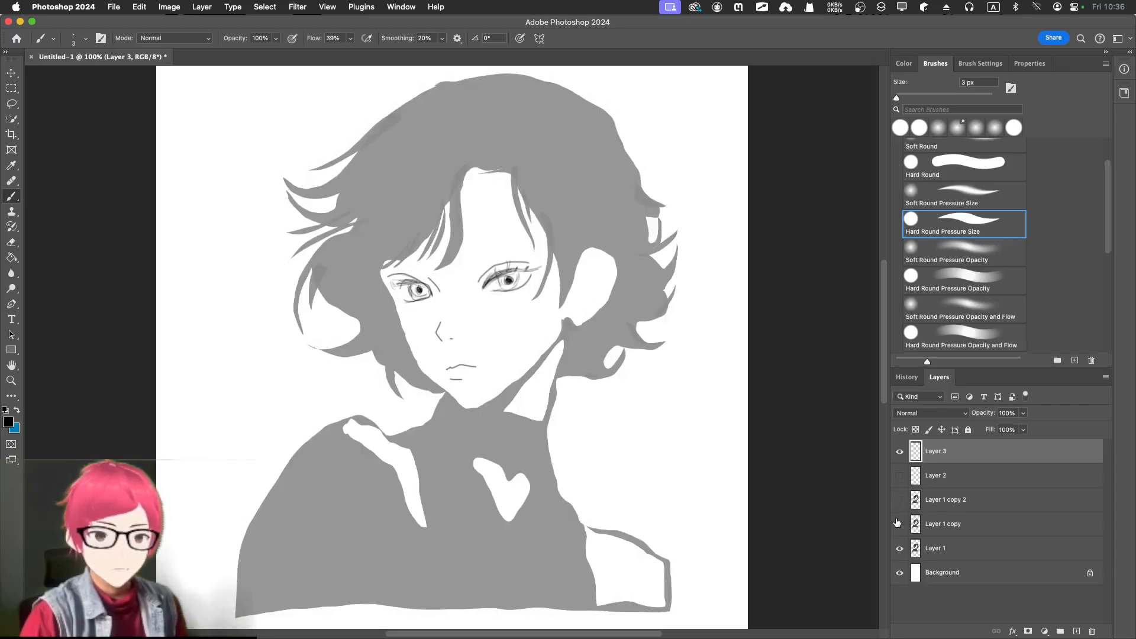
click(899, 477)
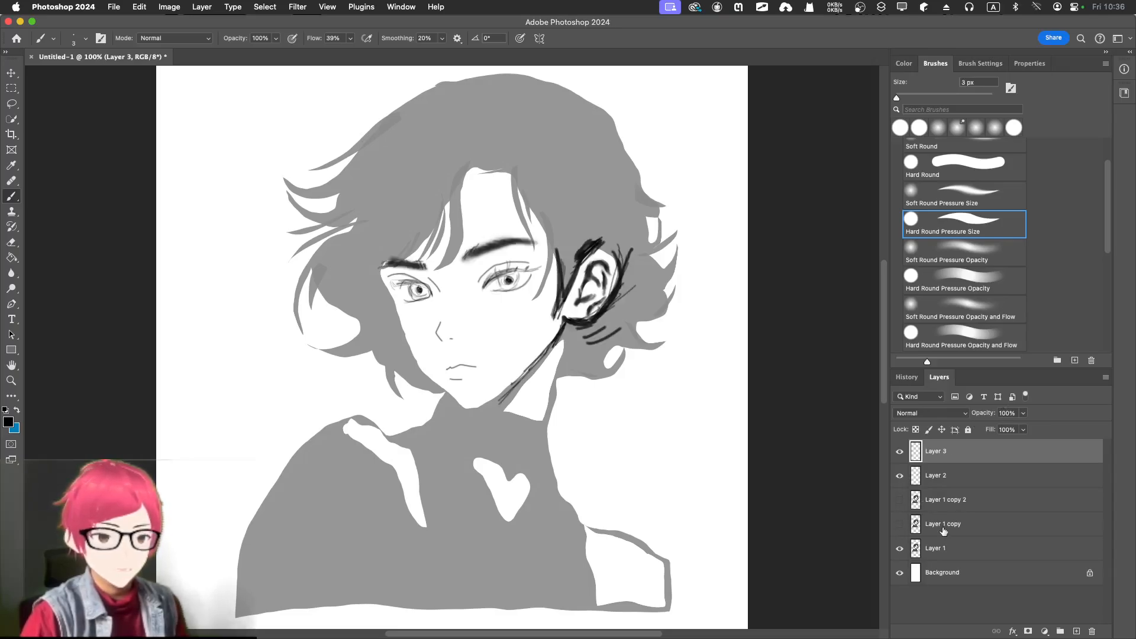
Set the opacity of Layer 1 to 100%.
click(938, 549)
click(1023, 413)
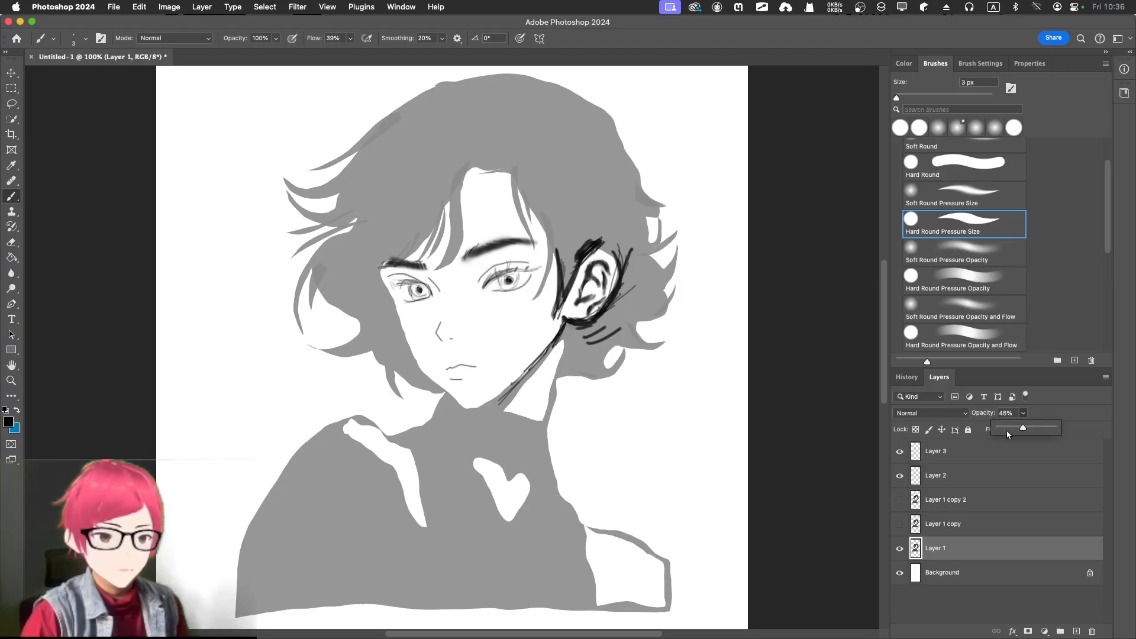
drag(1023, 429, 1055, 428)
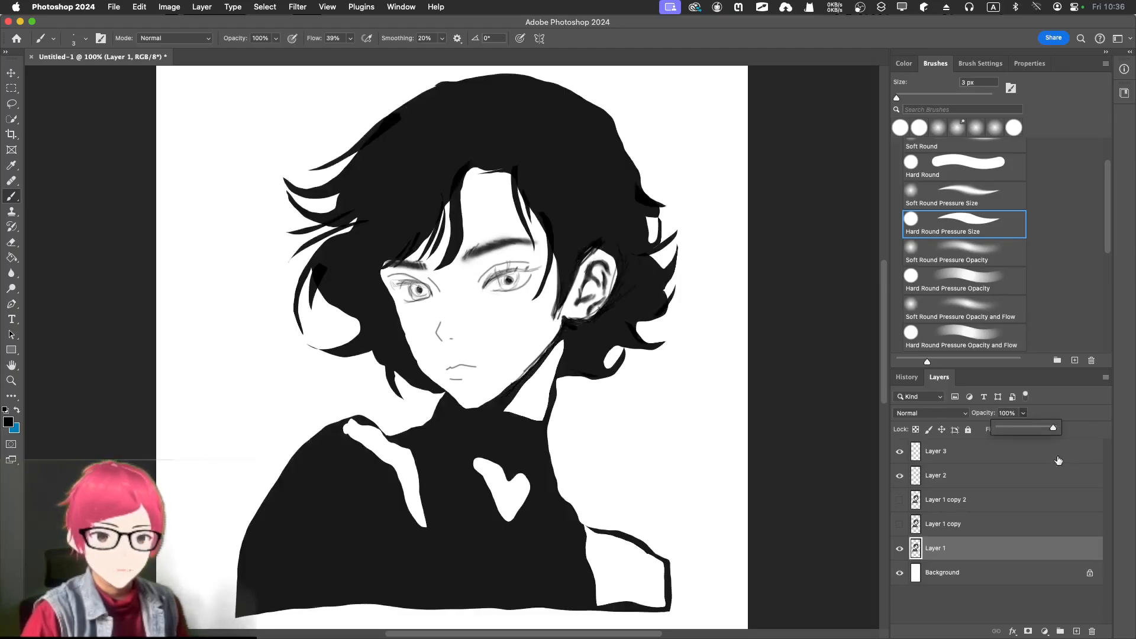
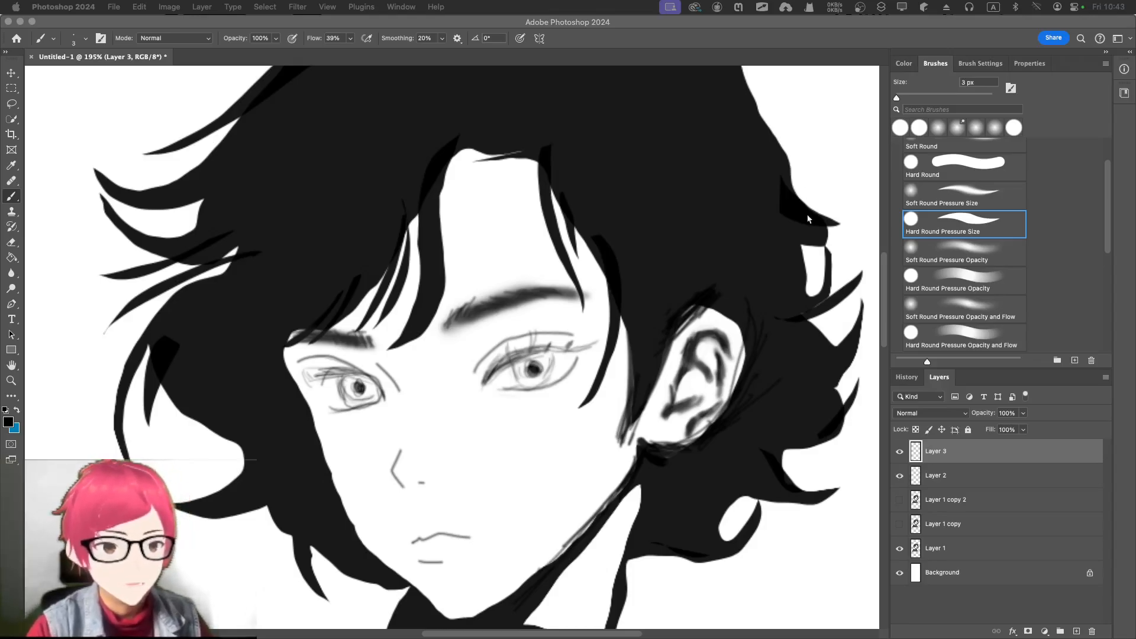
Fade the facial-feature sketch on Layer 3 to 36% opacity and add a new layer above it.
click(900, 452)
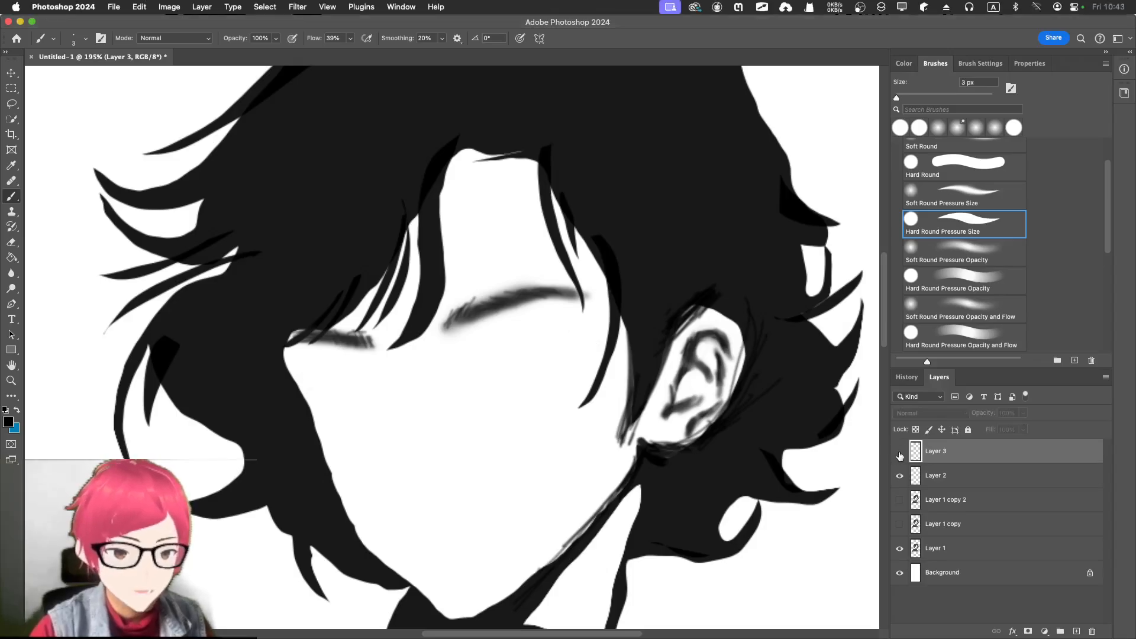
click(900, 453)
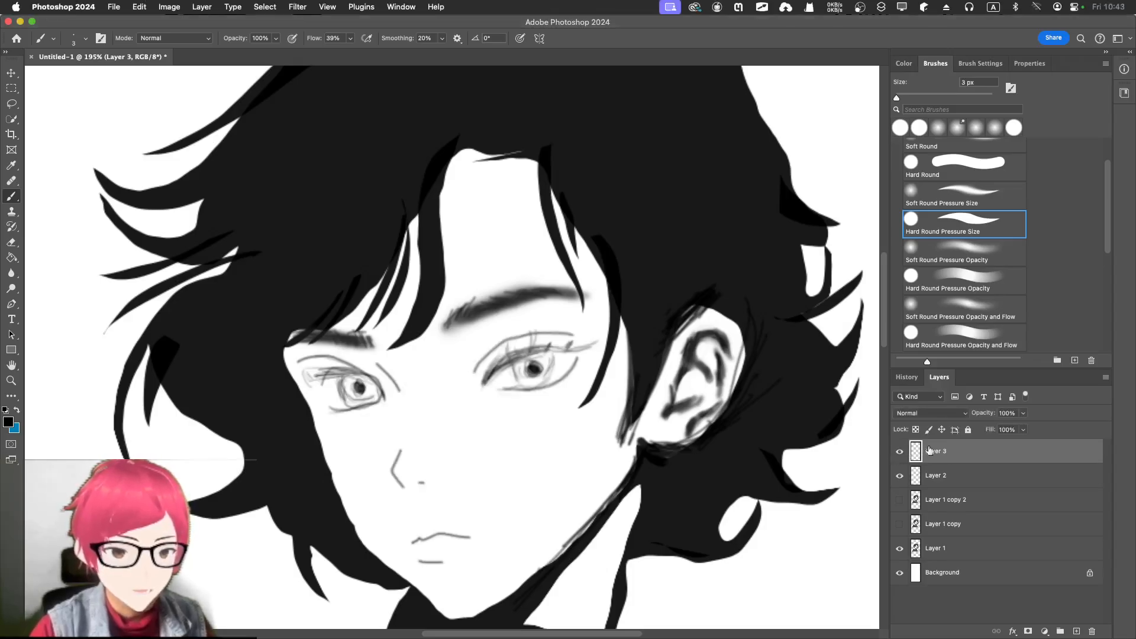
click(1021, 414)
drag(992, 428, 988, 430)
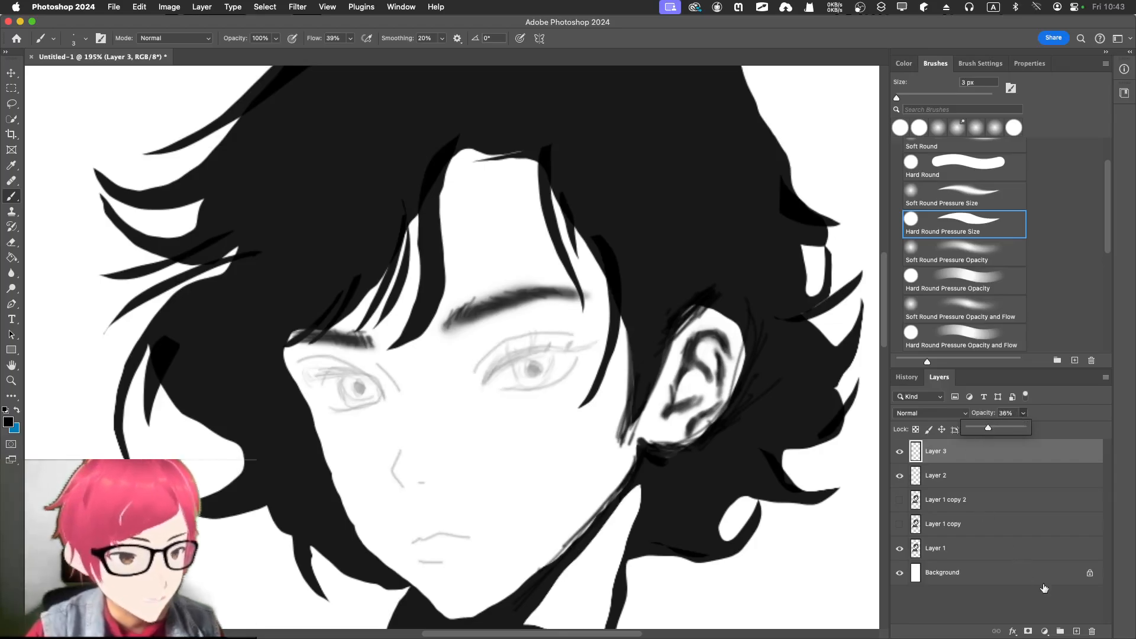
click(1076, 631)
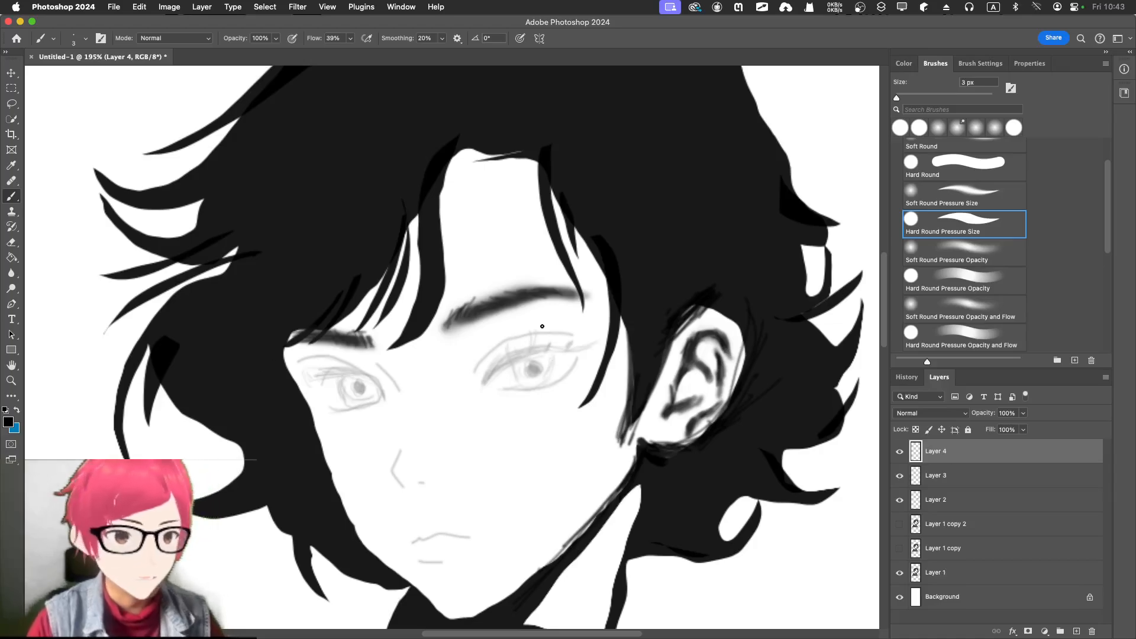
Browse the dry media, wet media and special effects brush sets for a suitable inking brush.
scroll(1002, 238, down, 2)
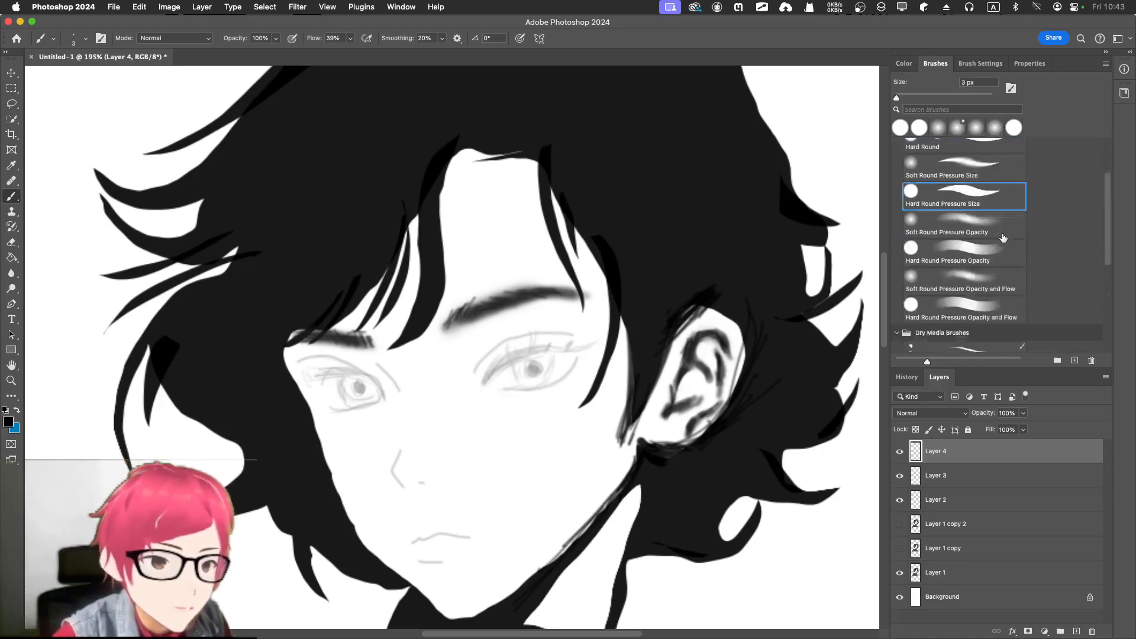
scroll(1003, 238, up, 5)
click(893, 163)
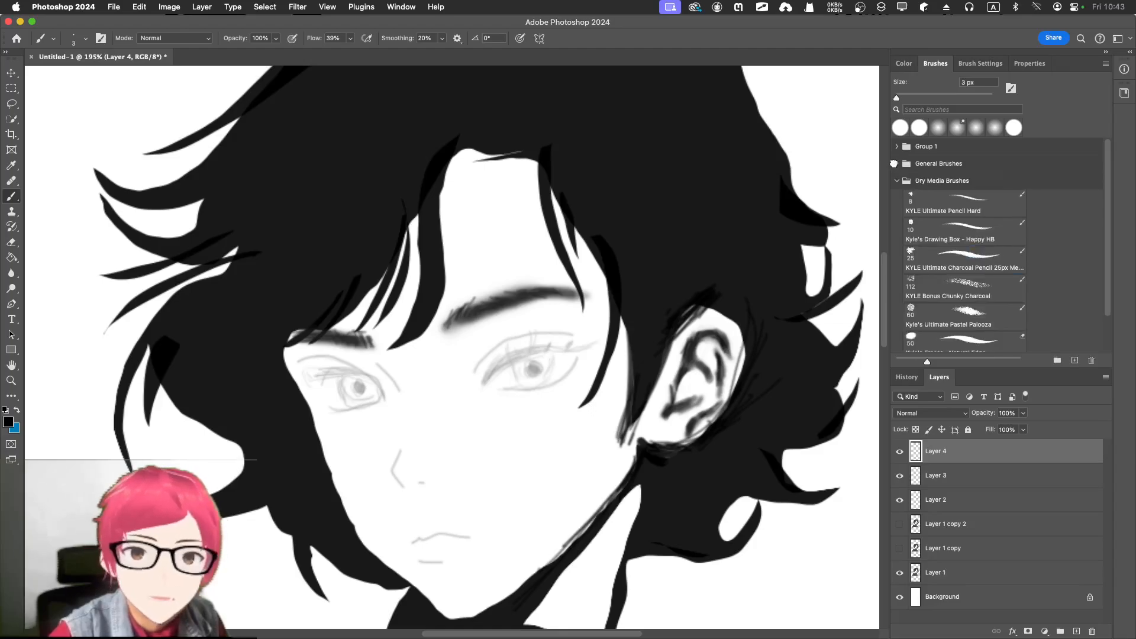
click(897, 180)
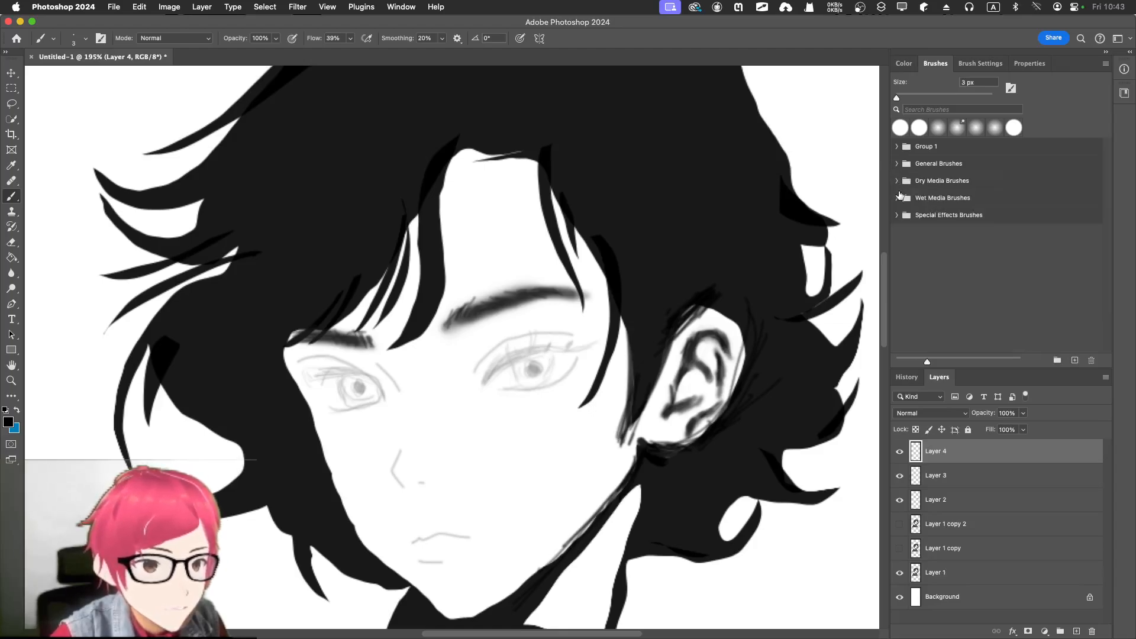
click(898, 198)
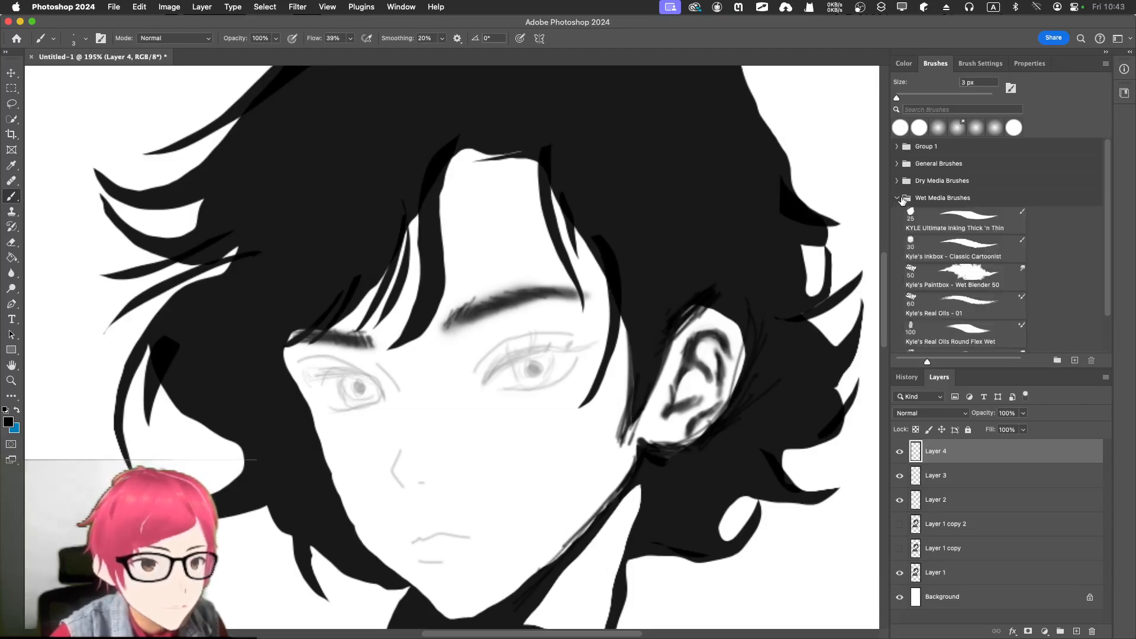
click(895, 180)
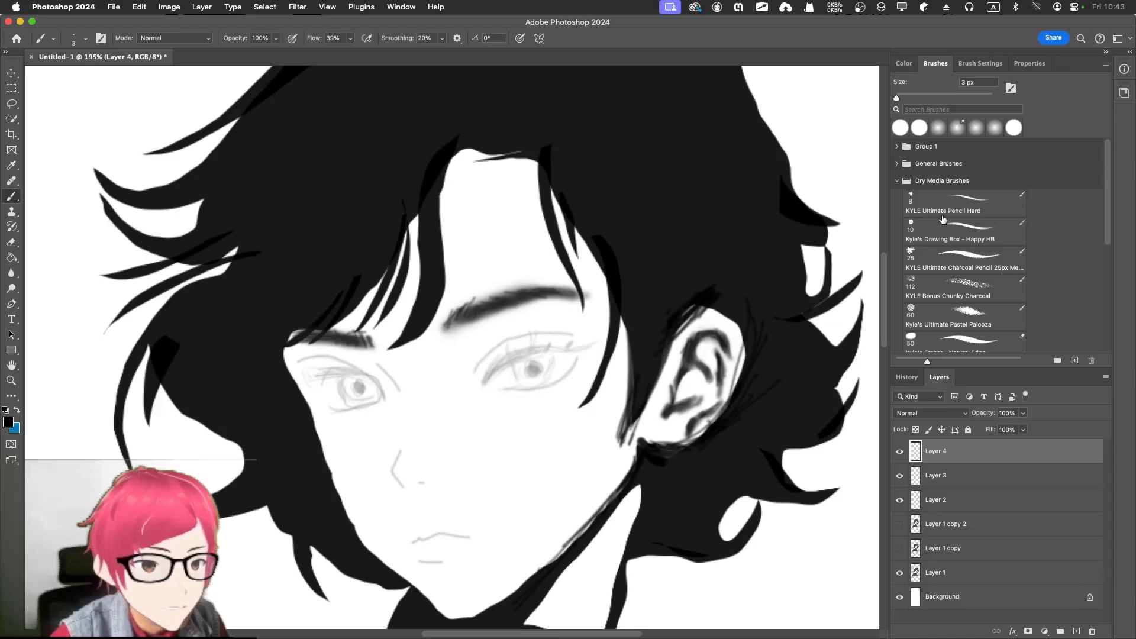
scroll(937, 238, down, 1)
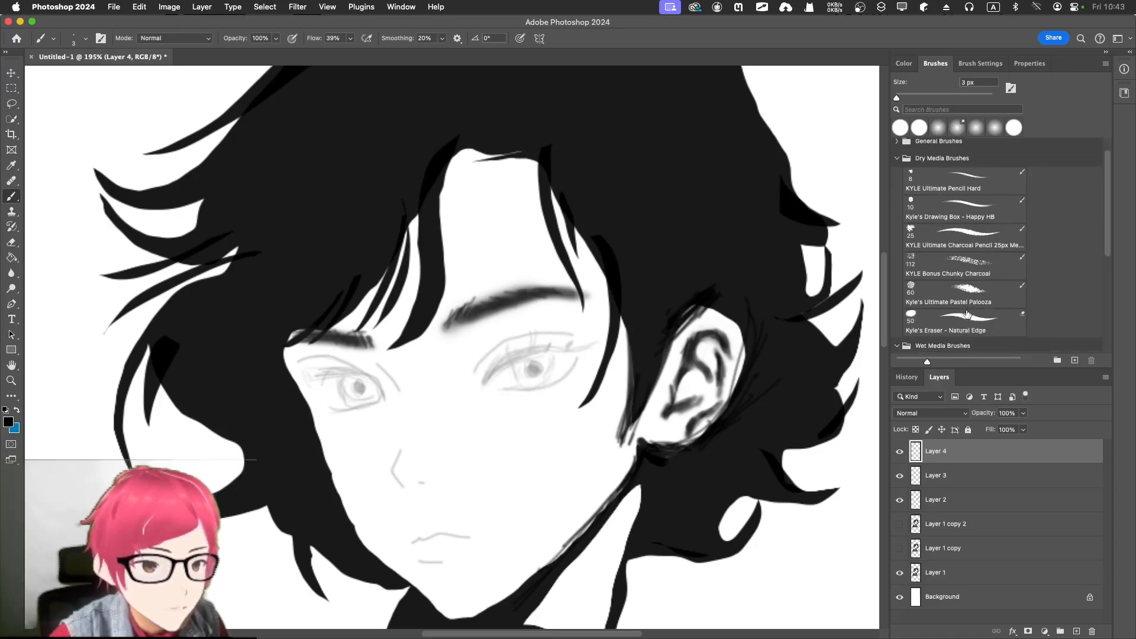
scroll(962, 314, down, 1)
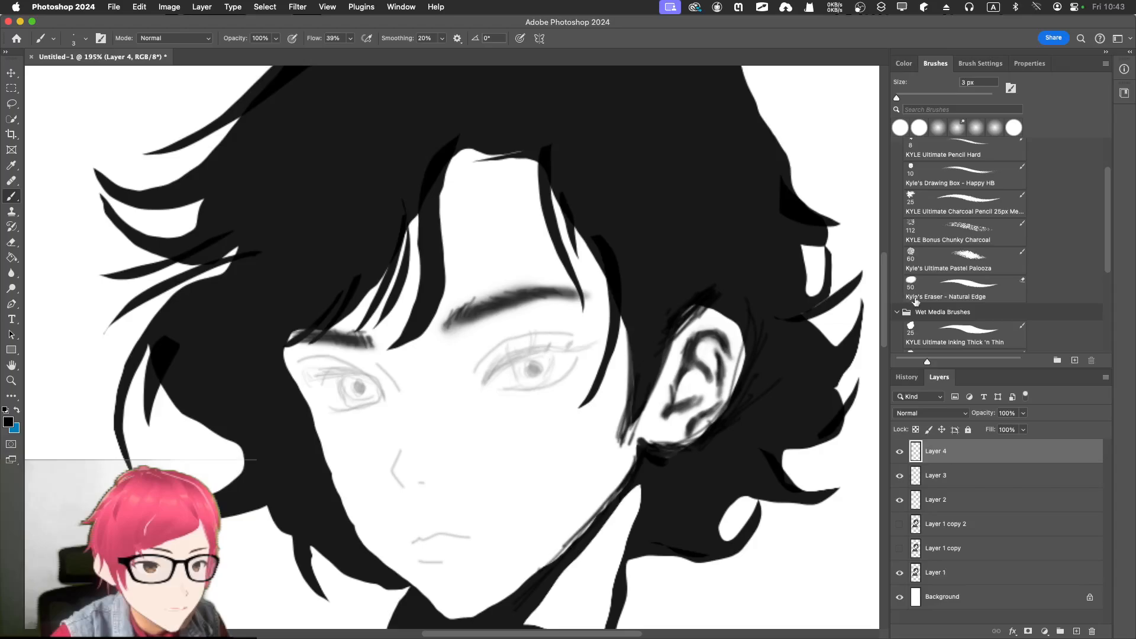
scroll(962, 314, down, 2)
scroll(936, 283, down, 3)
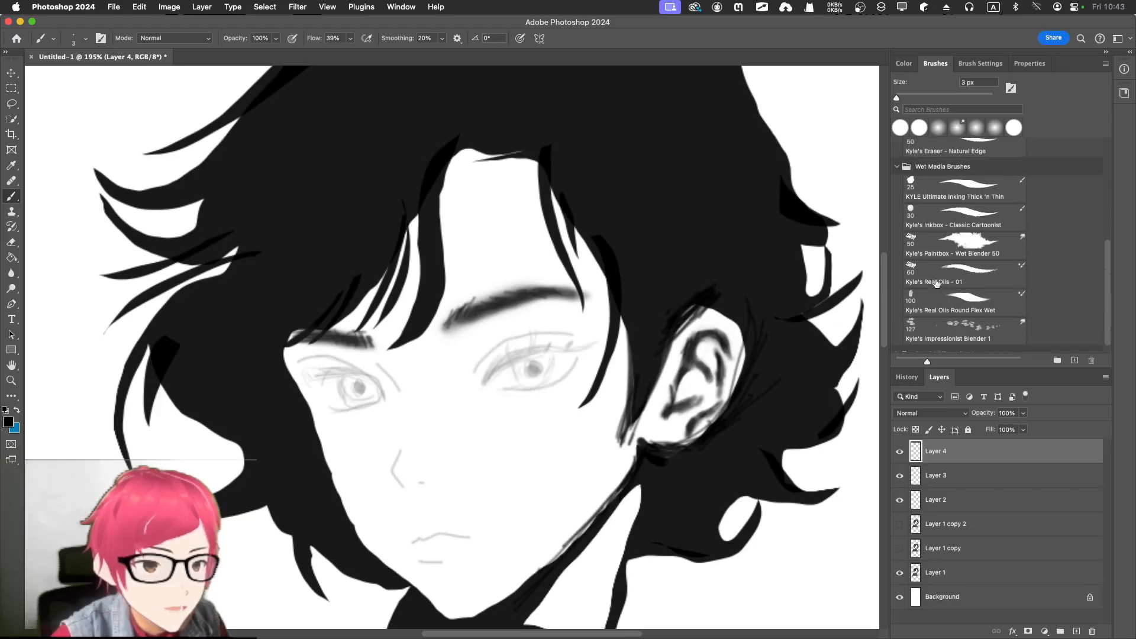
scroll(935, 283, down, 1)
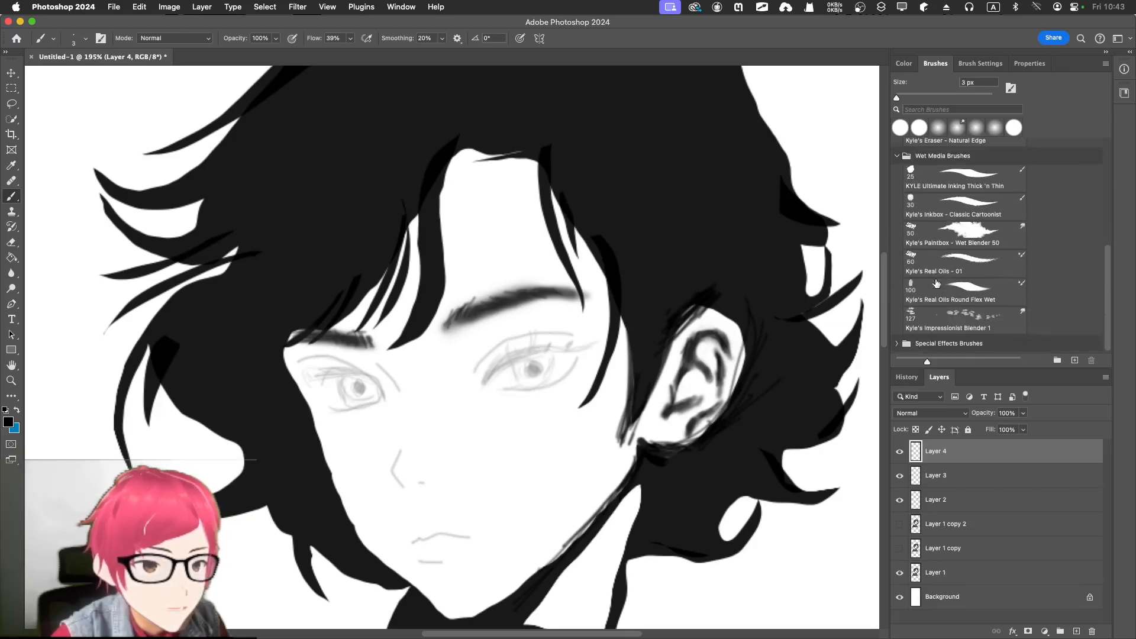
click(896, 344)
scroll(914, 337, down, 3)
scroll(915, 330, down, 5)
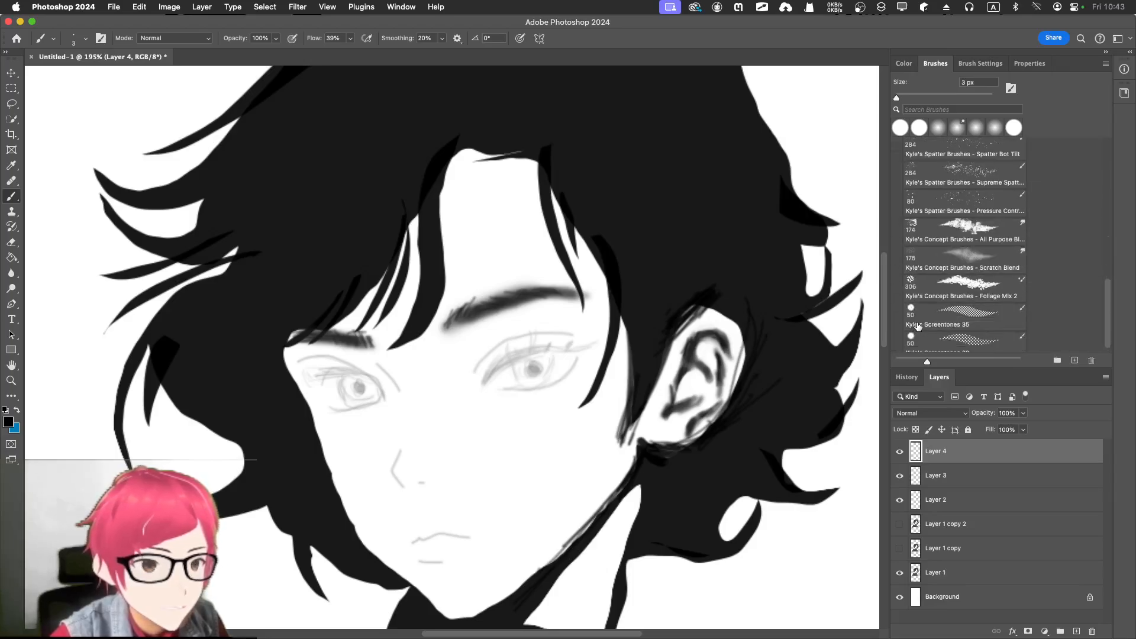
scroll(947, 320, up, 7)
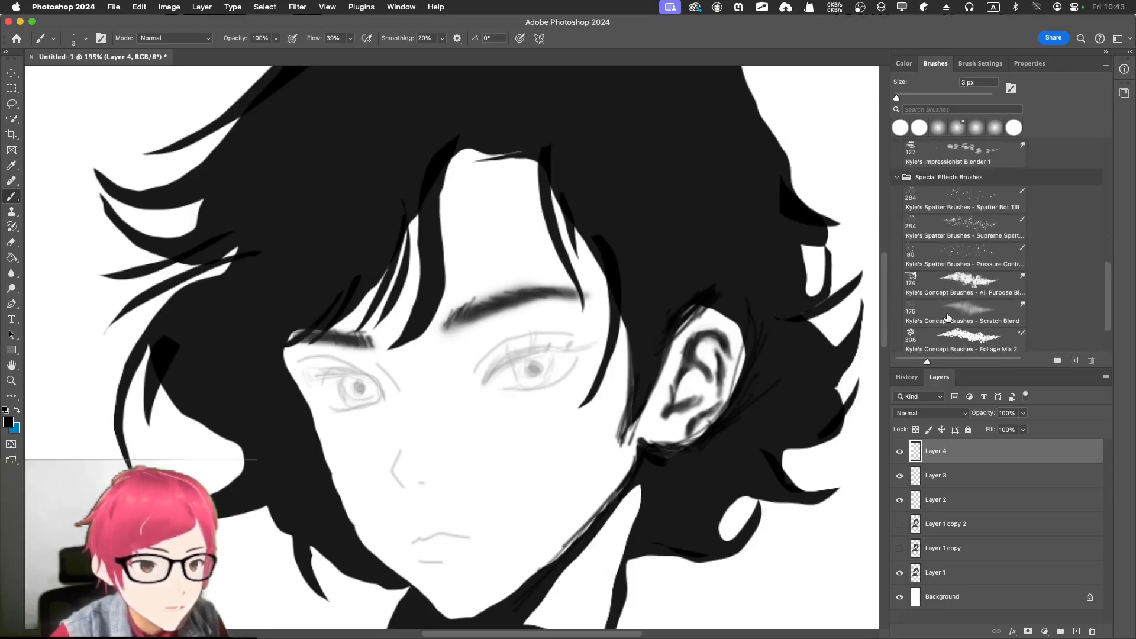
scroll(937, 248, up, 2)
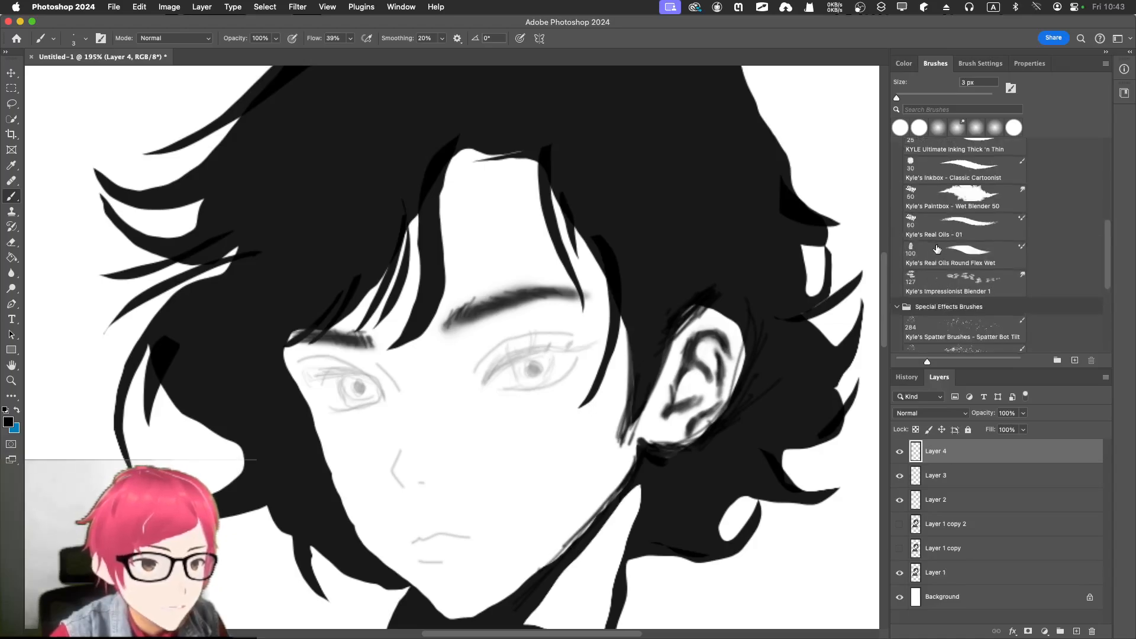
scroll(937, 247, up, 2)
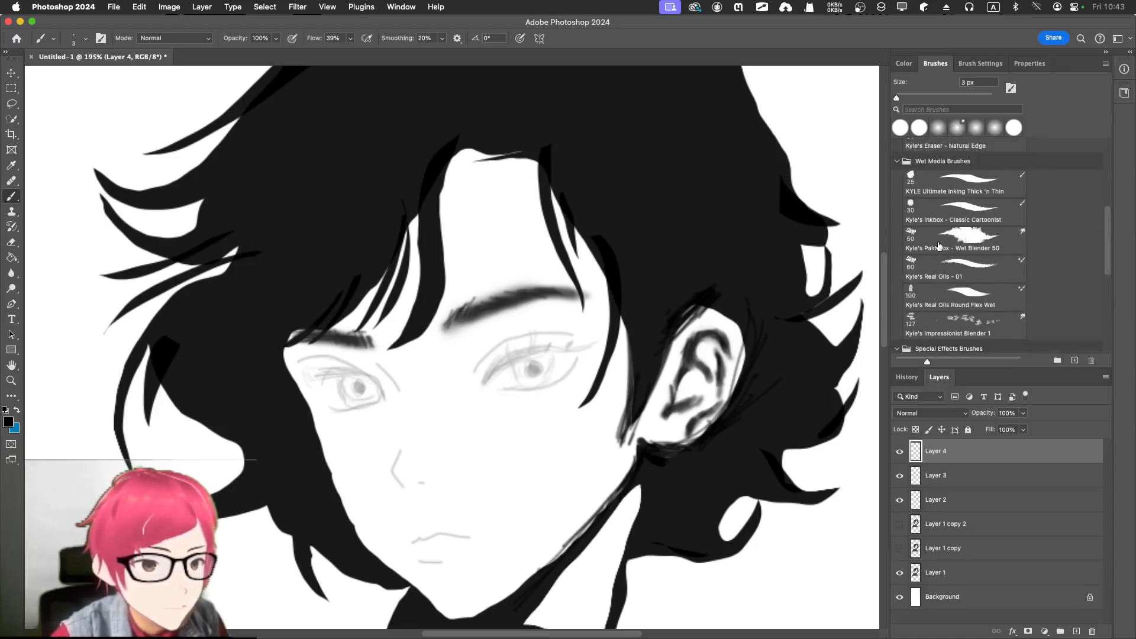
Choose Kyle's Inkbox - Classic Cartoonist, undo a test stroke beside the hair, and reduce the brush size to 3 px.
click(947, 229)
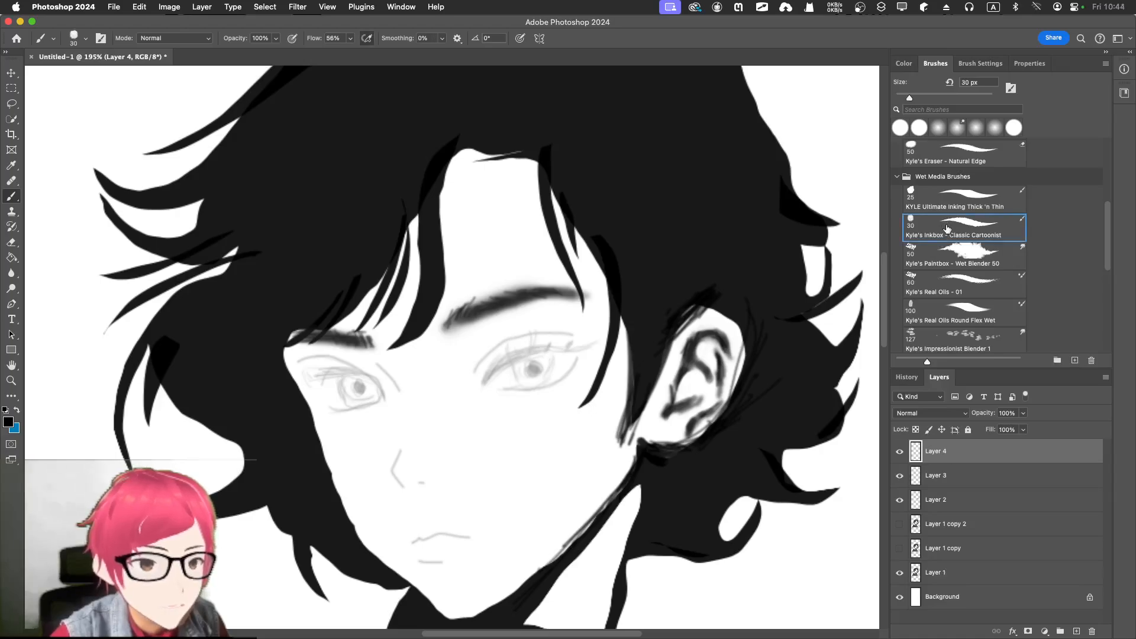
drag(824, 152, 834, 204)
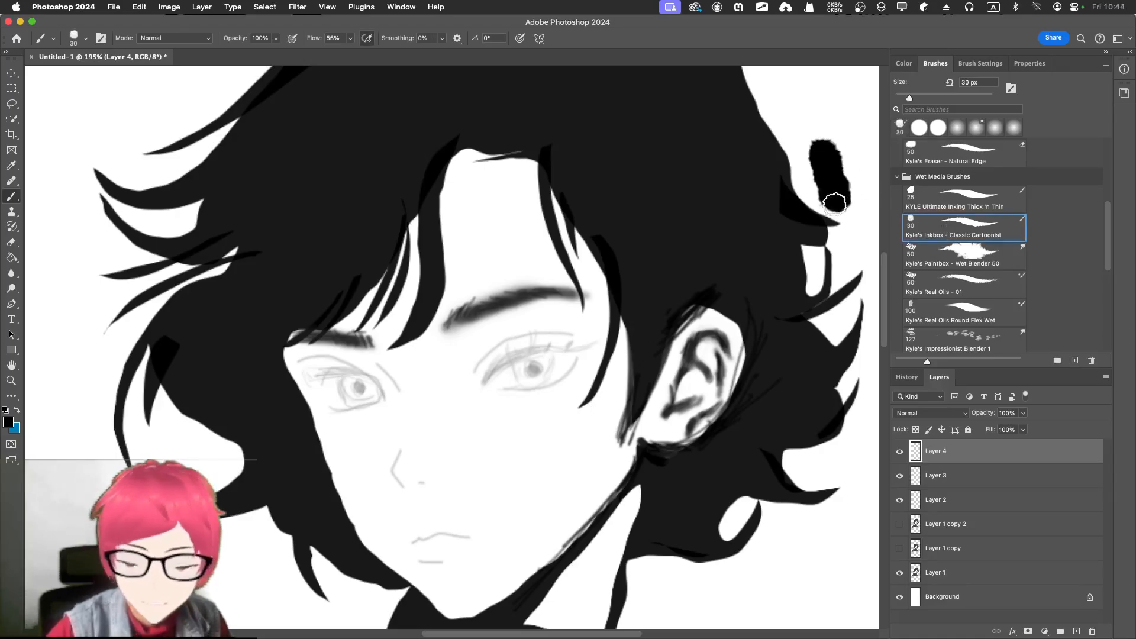
key(super+z)
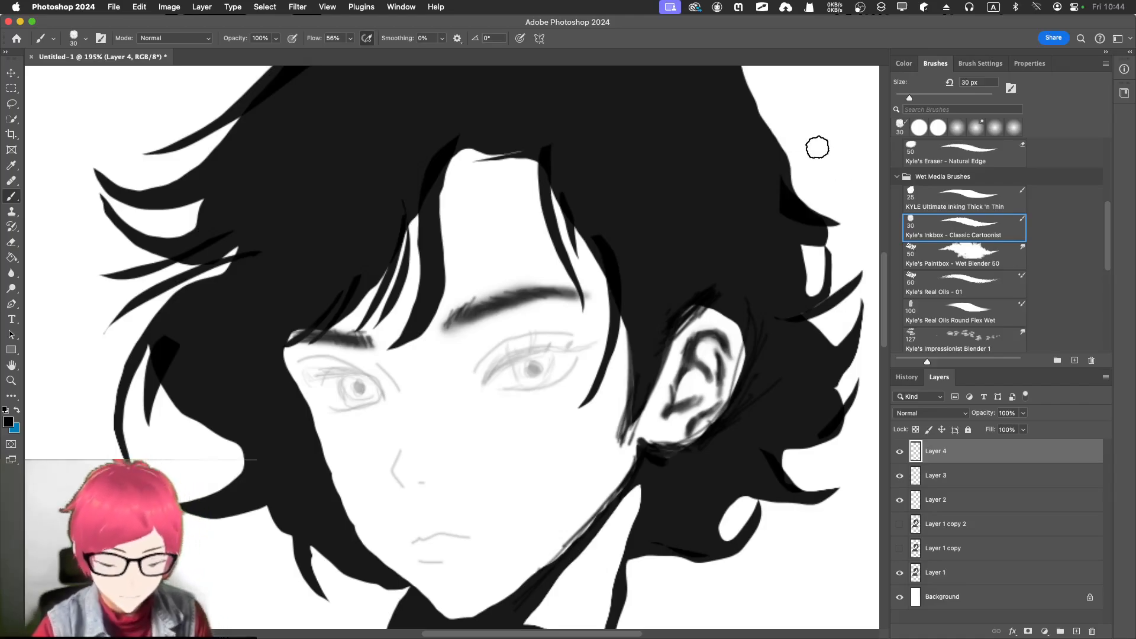
key(bracketleft)
key(bracketleft)
key(bracketleft)
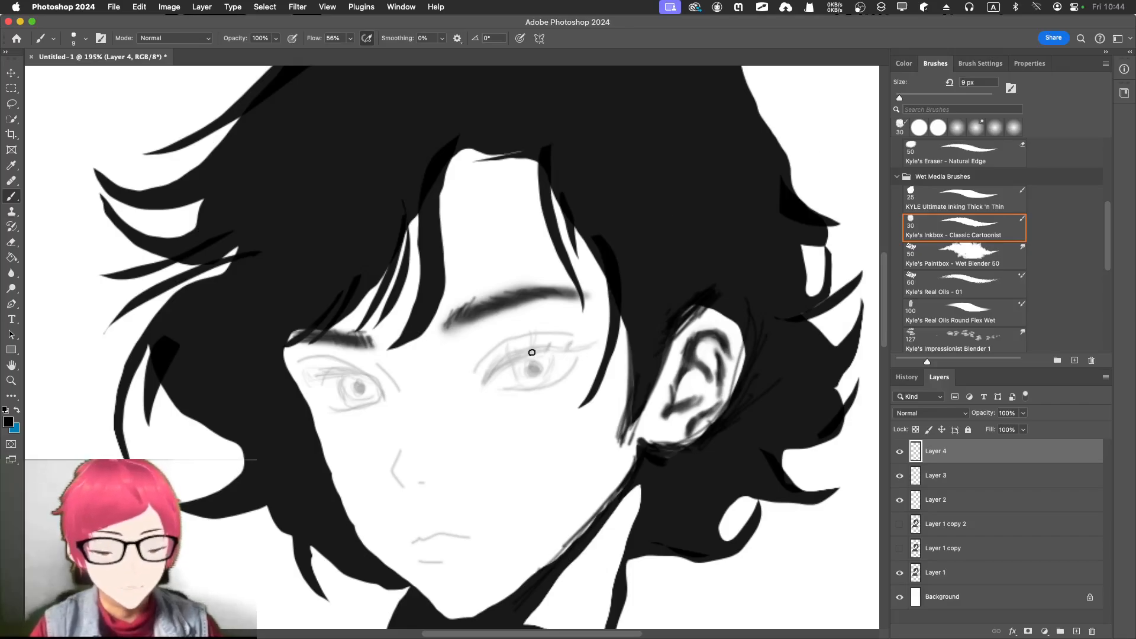
key(bracketleft)
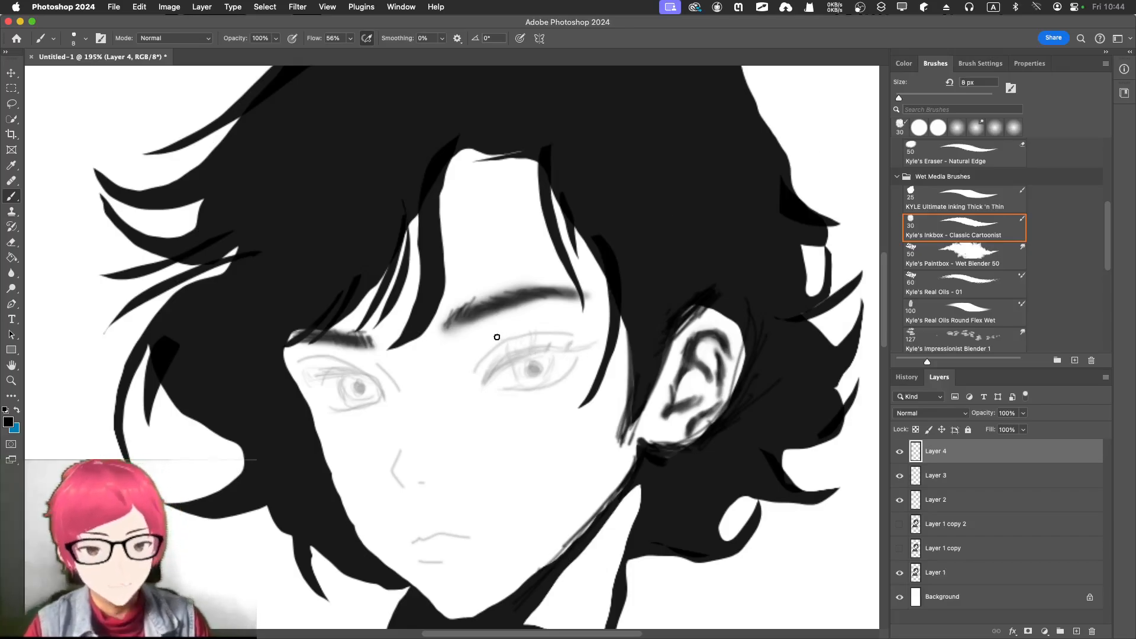
key(bracketleft)
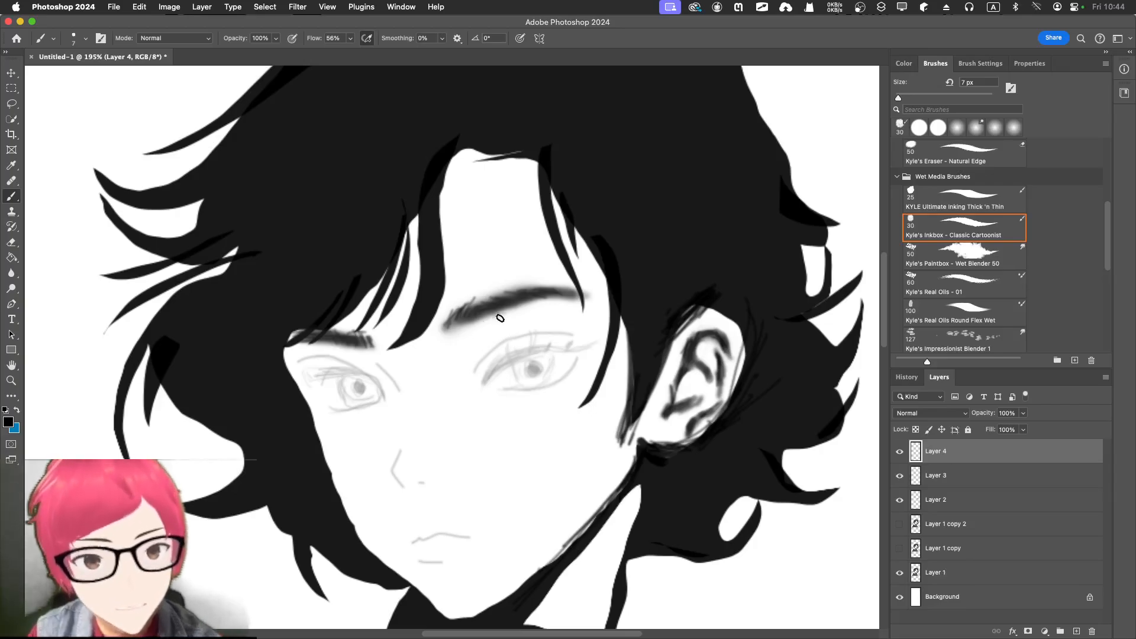
key(bracketleft)
key(bracketleft)
key(bracketleft)
key(bracketleft)
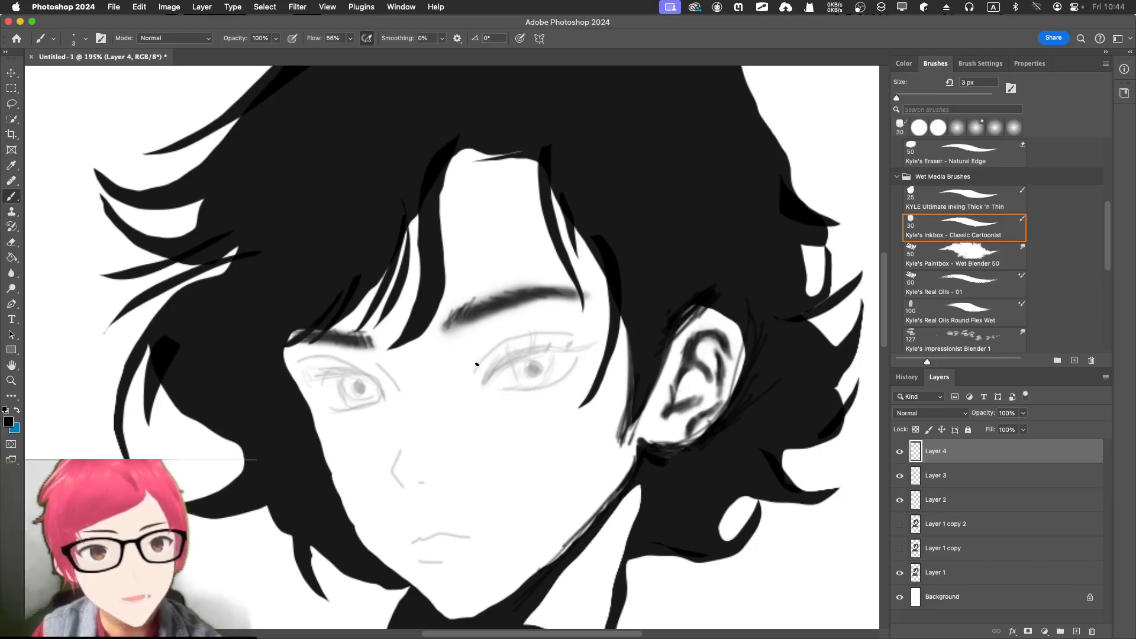
Try inking the eyelid crease of the eye nearest the ear with the Classic Cartoonist brush, and undo the strokes.
mouse_move(474, 370)
mouse_down()
mouse_move(484, 349)
mouse_move(477, 362)
mouse_move(500, 348)
mouse_move(478, 363)
mouse_move(507, 339)
mouse_move(482, 355)
mouse_move(572, 334)
mouse_up()
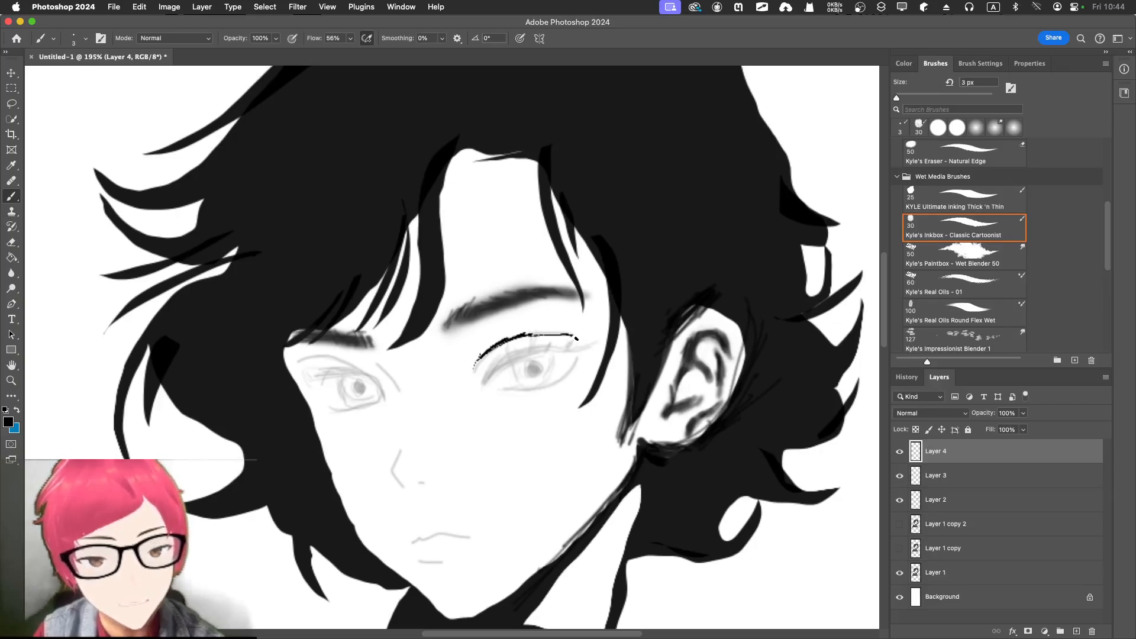
key(super+z)
key(super+z)
key(super+z)
key(super+z)
key(super+z)
key(super+z)
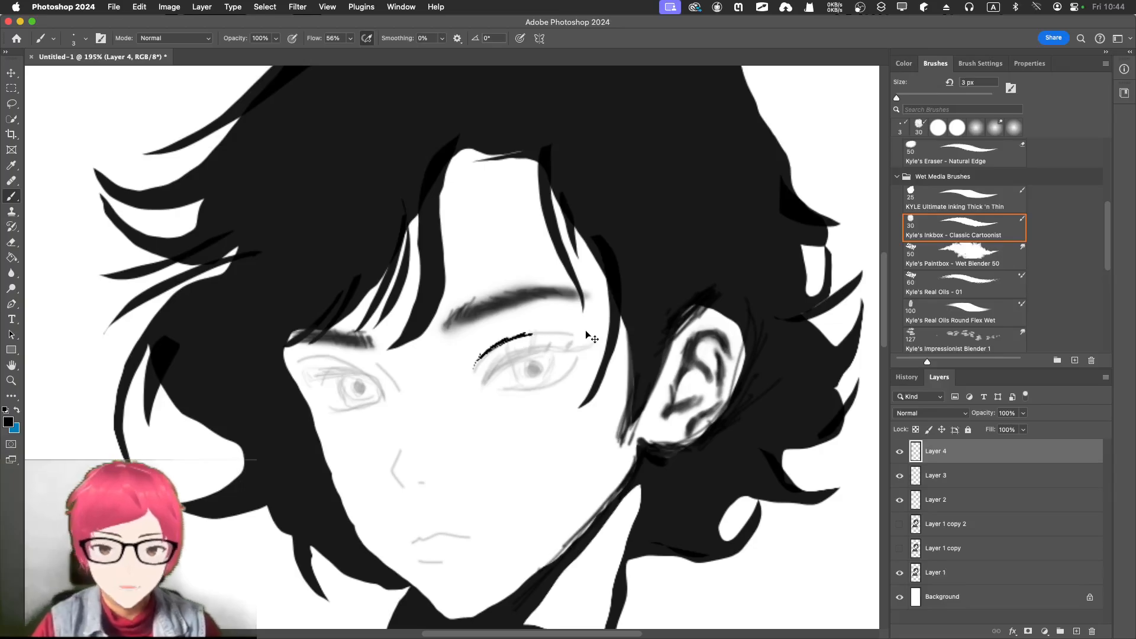
key(super+z)
key(super+z)
key(super+z)
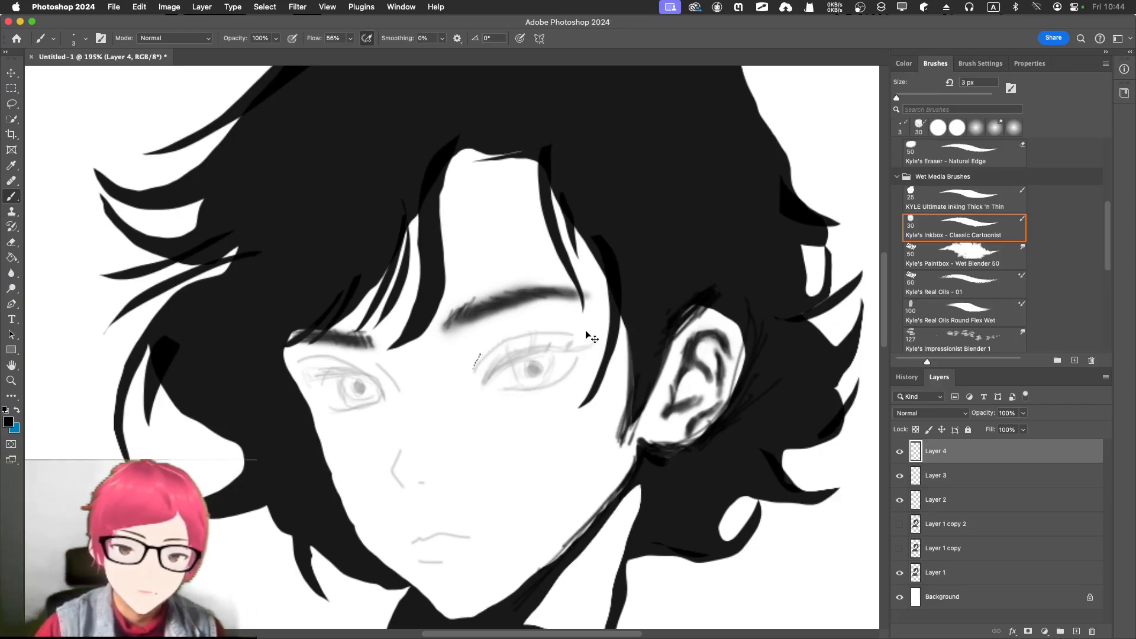
Switch to the KYLE Ultimate Inking Thick 'n Thin brush, undo a test stroke over the eye, and set its size to 3 px.
click(973, 200)
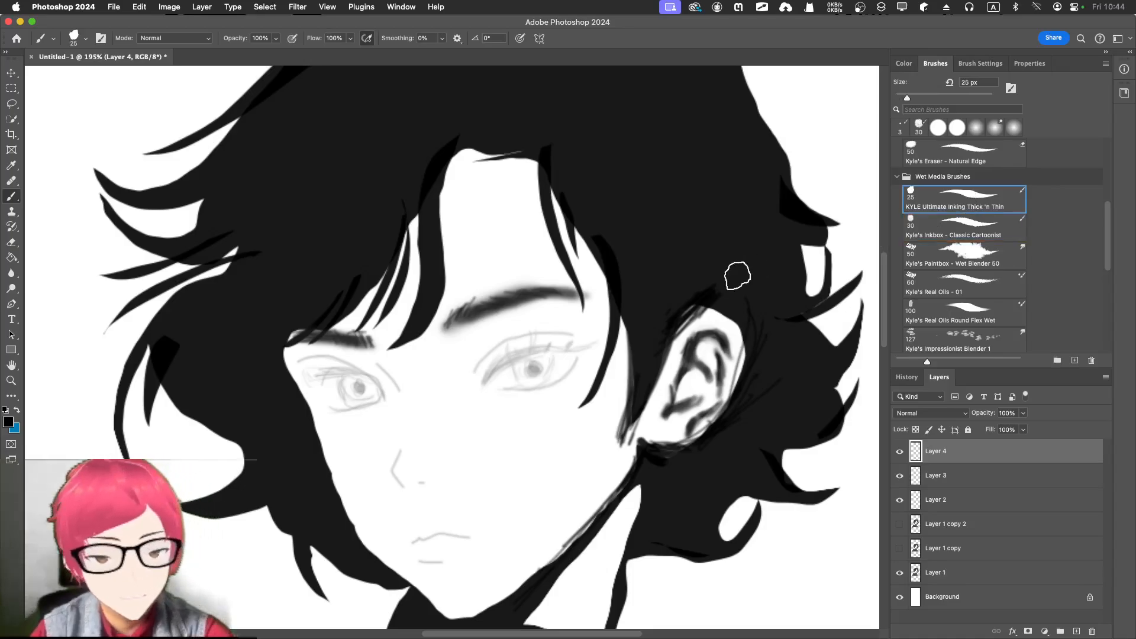
mouse_move(485, 355)
mouse_down()
mouse_move(508, 402)
mouse_move(547, 422)
mouse_up()
key(super+z)
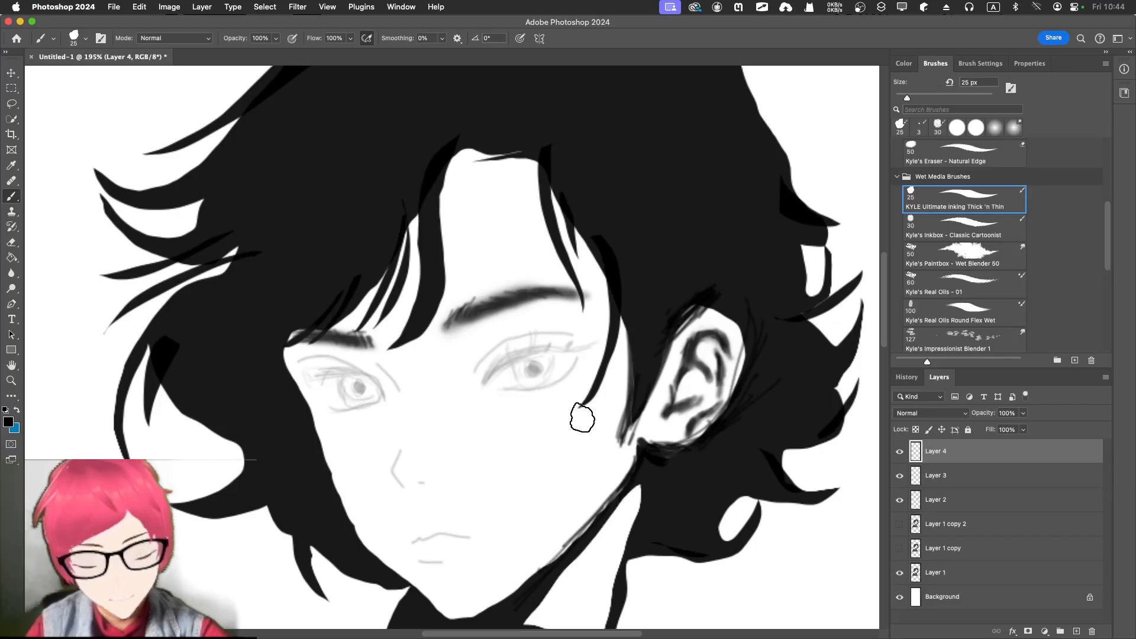
key(bracketleft)
key(bracketleft)
key(bracketleft)
key(bracketleft)
key(bracketleft)
key(bracketleft)
key(bracketleft)
key(bracketleft)
key(bracketleft)
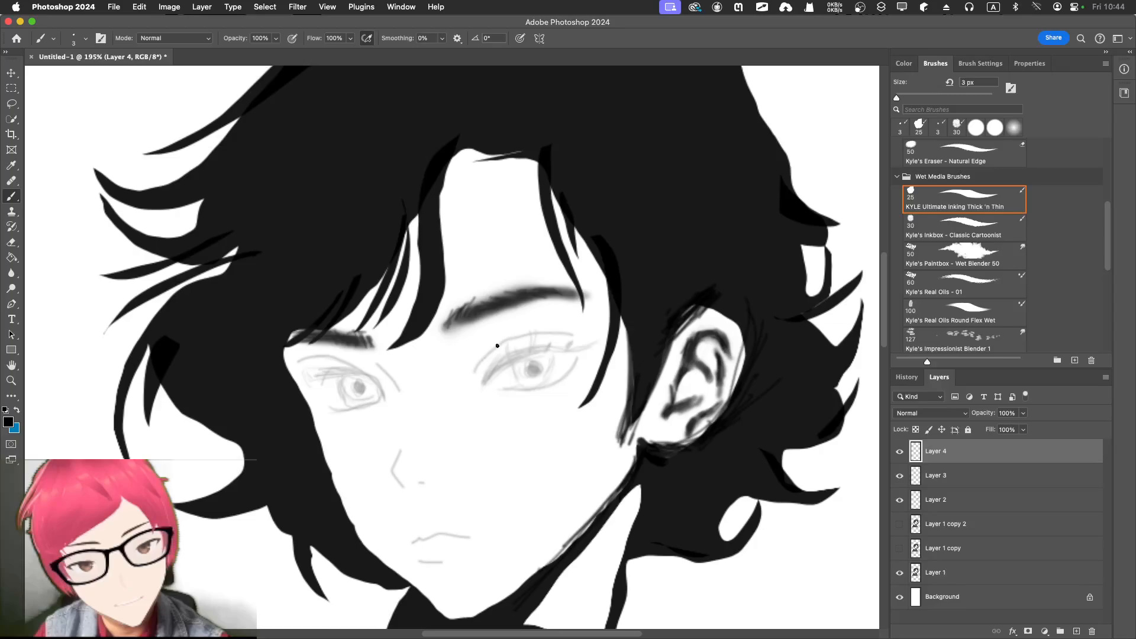
Ink the eyelid crease of the eye nearest the ear at 3 px and build up its winged upper lash line, finishing at 4 px.
mouse_move(477, 371)
mouse_down()
mouse_move(503, 343)
mouse_move(478, 366)
mouse_move(523, 336)
mouse_move(486, 360)
mouse_move(521, 337)
mouse_move(494, 350)
mouse_move(505, 342)
mouse_move(577, 338)
mouse_up()
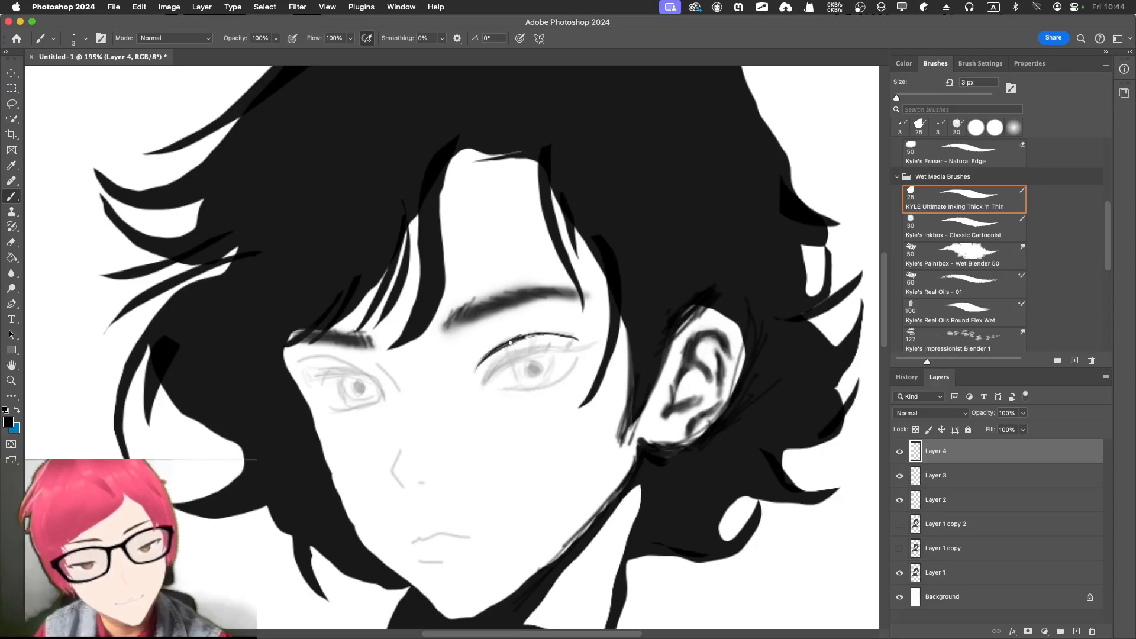
drag(513, 340, 561, 335)
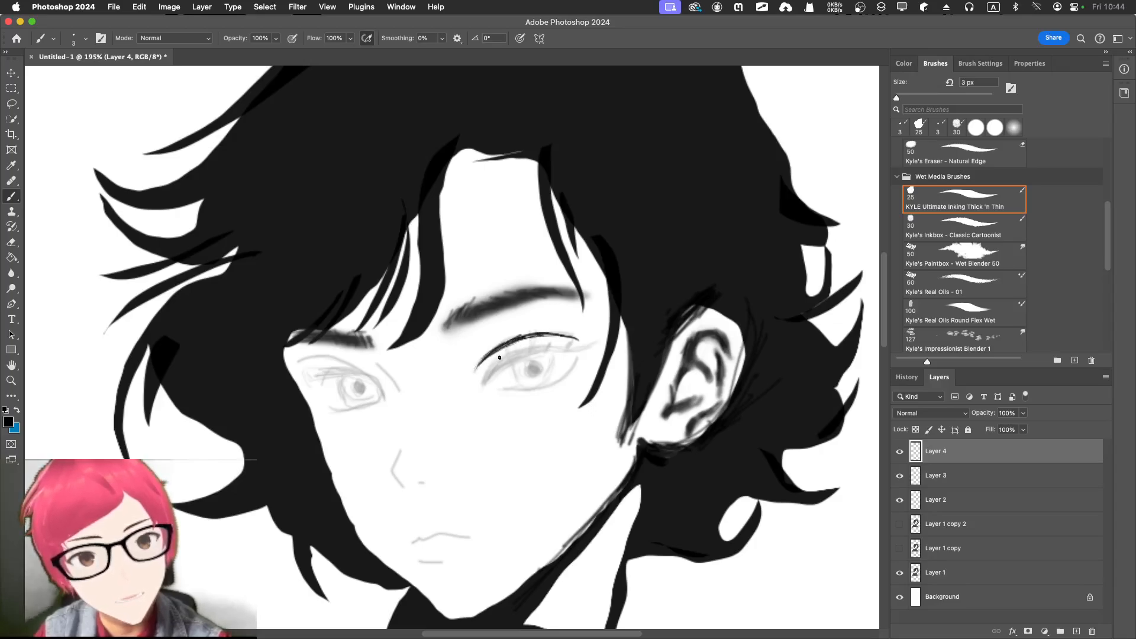
mouse_move(486, 367)
mouse_down()
mouse_move(514, 353)
mouse_move(487, 368)
mouse_move(523, 350)
mouse_move(503, 359)
mouse_move(586, 351)
mouse_up()
key(bracketright)
key(bracketright)
key([)
key([)
drag(516, 354, 577, 351)
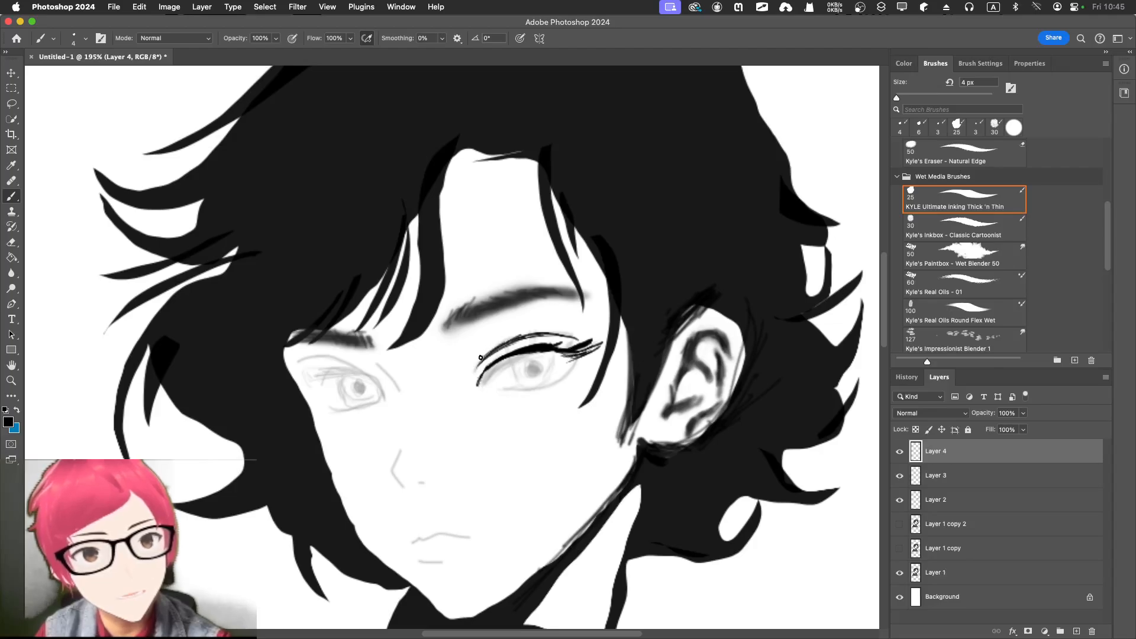
drag(491, 361, 559, 341)
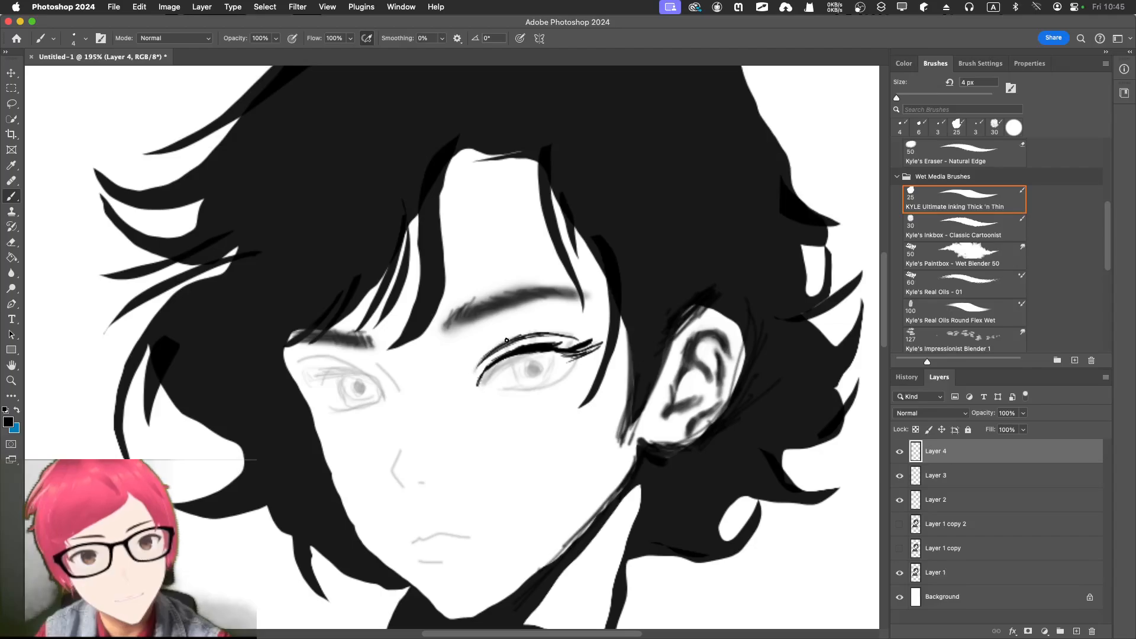
Ink fine upper lashes along the lid of the eye nearest the ear, starting at 1 px and continuing at 3 px.
key(bracketleft)
key(bracketleft)
key(bracketleft)
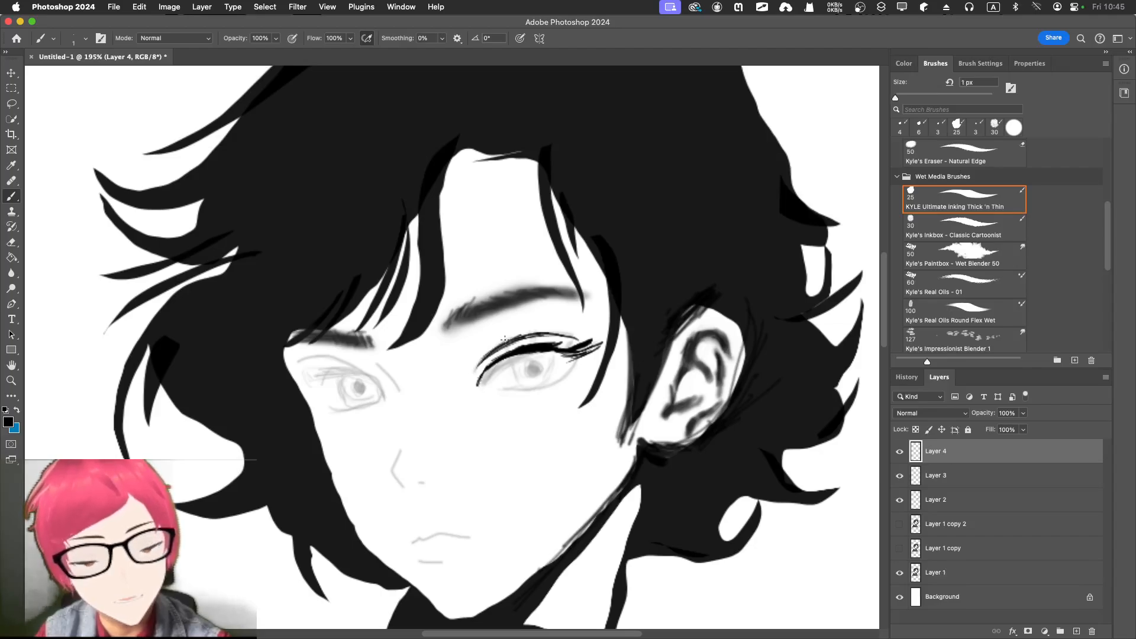
drag(503, 339, 535, 329)
key(bracketright)
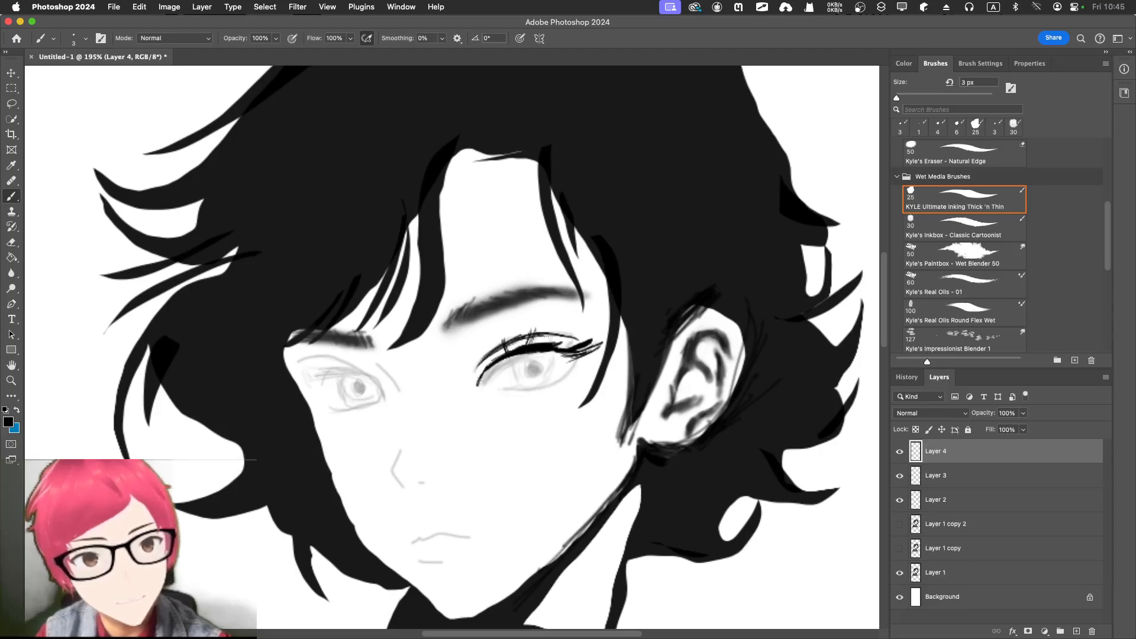
mouse_move(540, 346)
mouse_down()
mouse_move(551, 331)
mouse_move(569, 339)
mouse_up()
drag(502, 360, 500, 351)
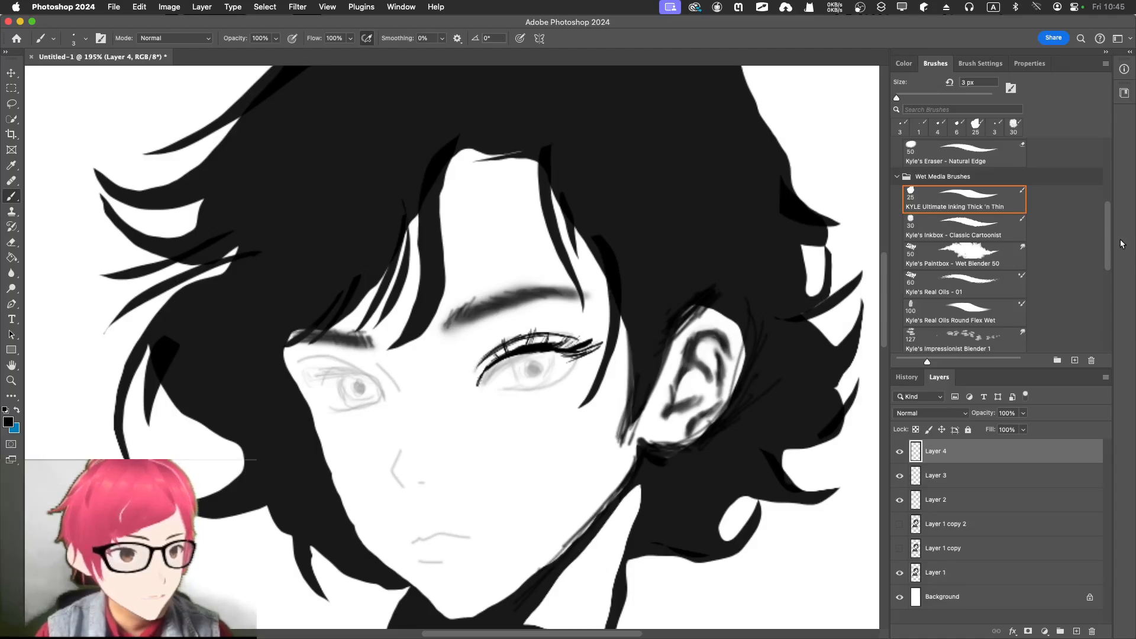
Switch to the Hard Round Pressure Size brush, reduce it to 1 px, and ink the same eye's lower lashes and iris outline.
drag(1102, 246, 1104, 183)
click(897, 164)
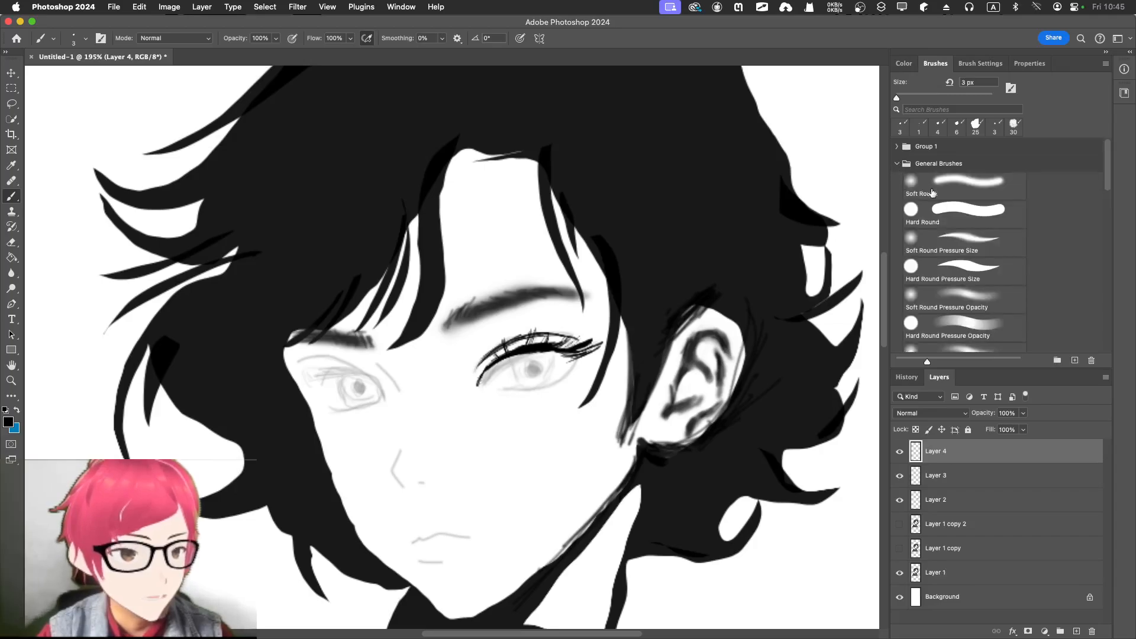
click(925, 214)
click(973, 279)
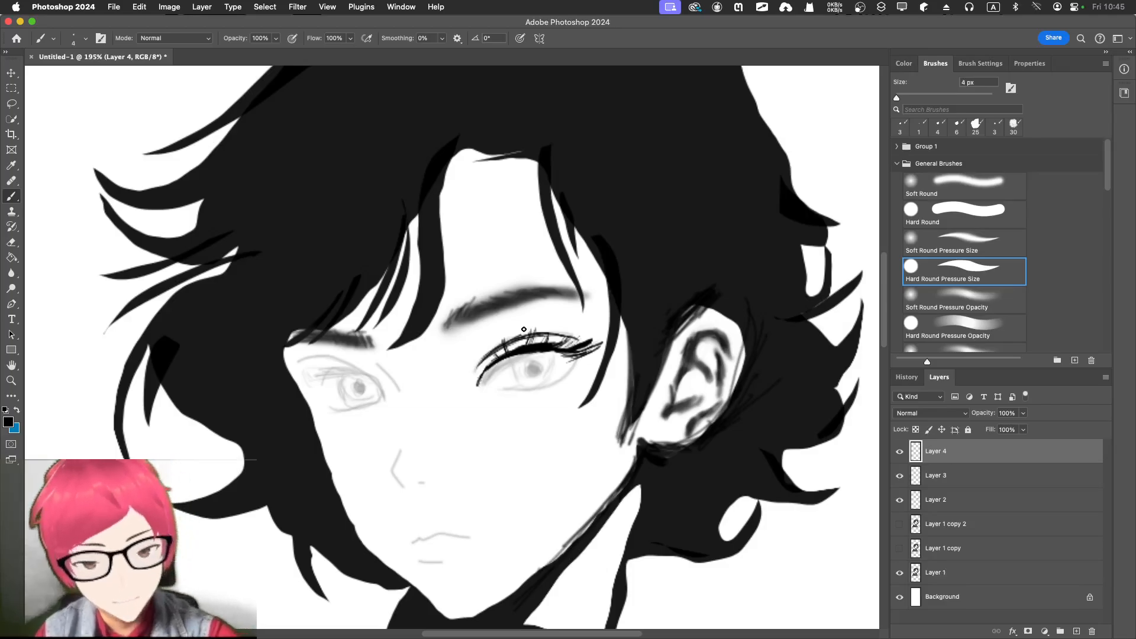
drag(497, 360, 489, 352)
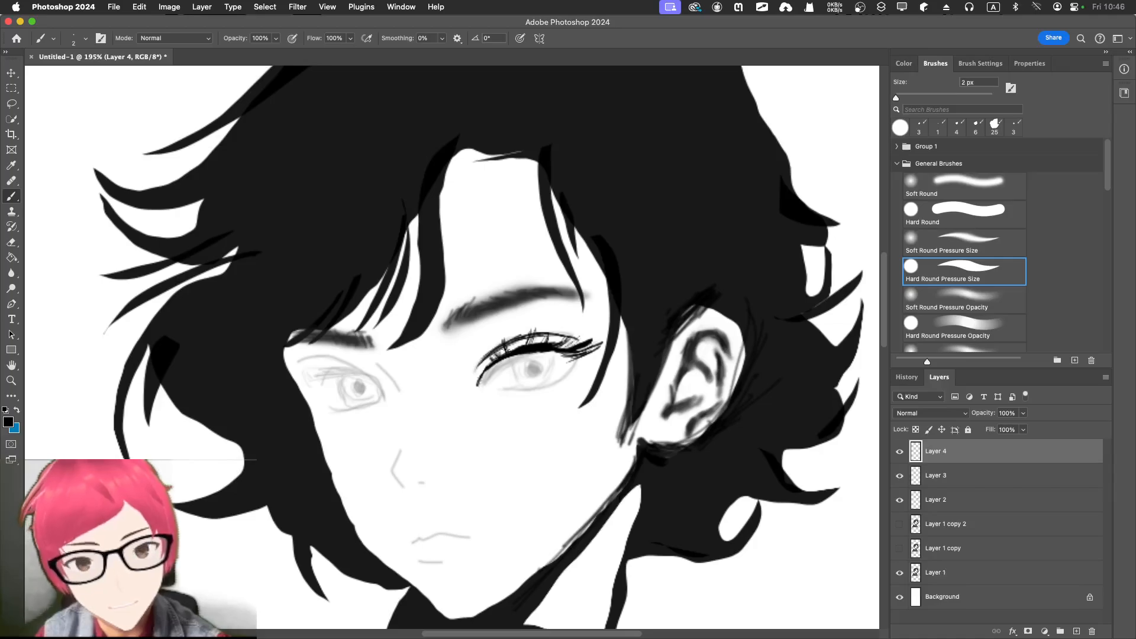
key(bracketleft)
mouse_move(550, 348)
mouse_down()
mouse_move(581, 339)
mouse_move(555, 341)
mouse_up()
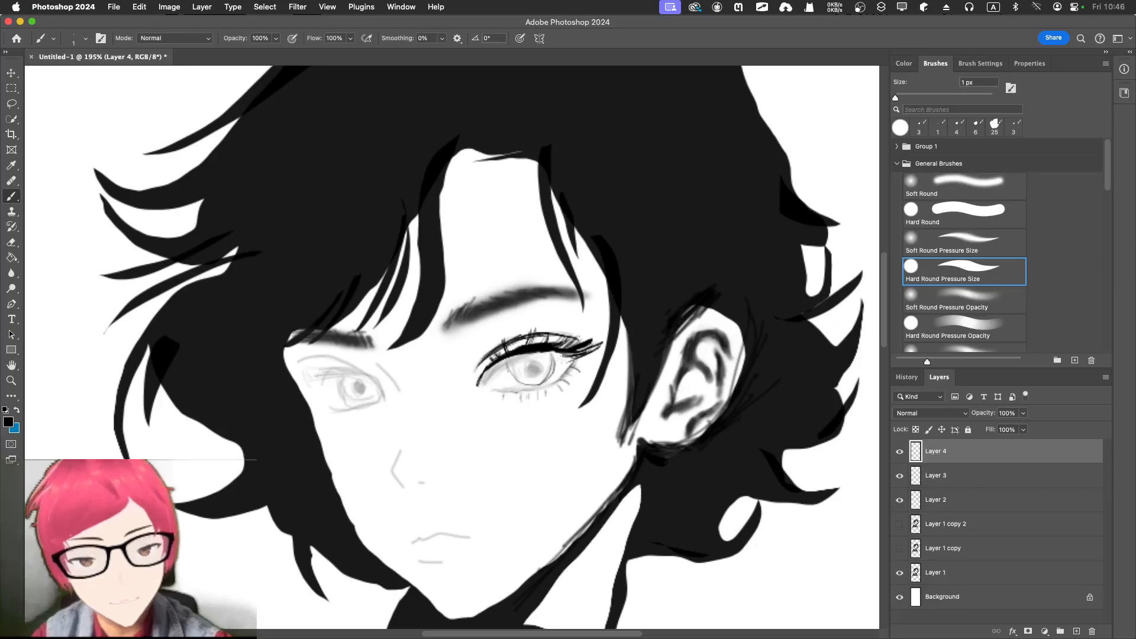
Clean up the iris edge with a Soft Round eraser at 8 px, then redraw the iris at 1 px with a solid black pupil.
key(e)
key(bracketleft)
key(bracketleft)
key(bracketleft)
key(bracketleft)
key(bracketleft)
key(bracketleft)
key(bracketleft)
key(bracketleft)
key(bracketleft)
key(bracketleft)
key(bracketleft)
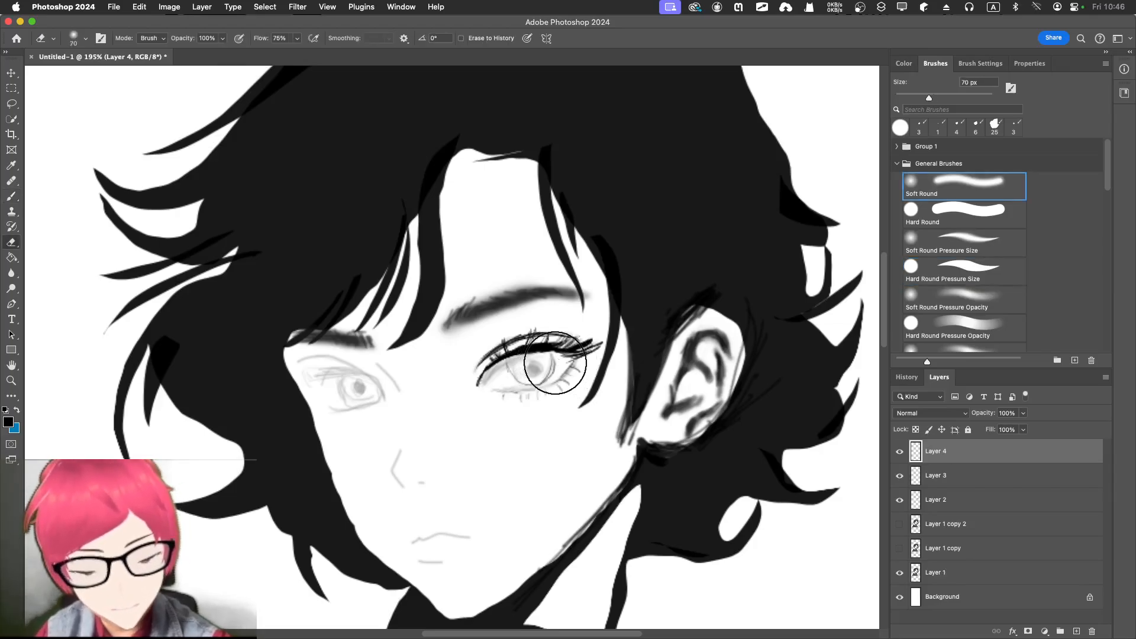
key(bracketleft)
key(bracketleft)
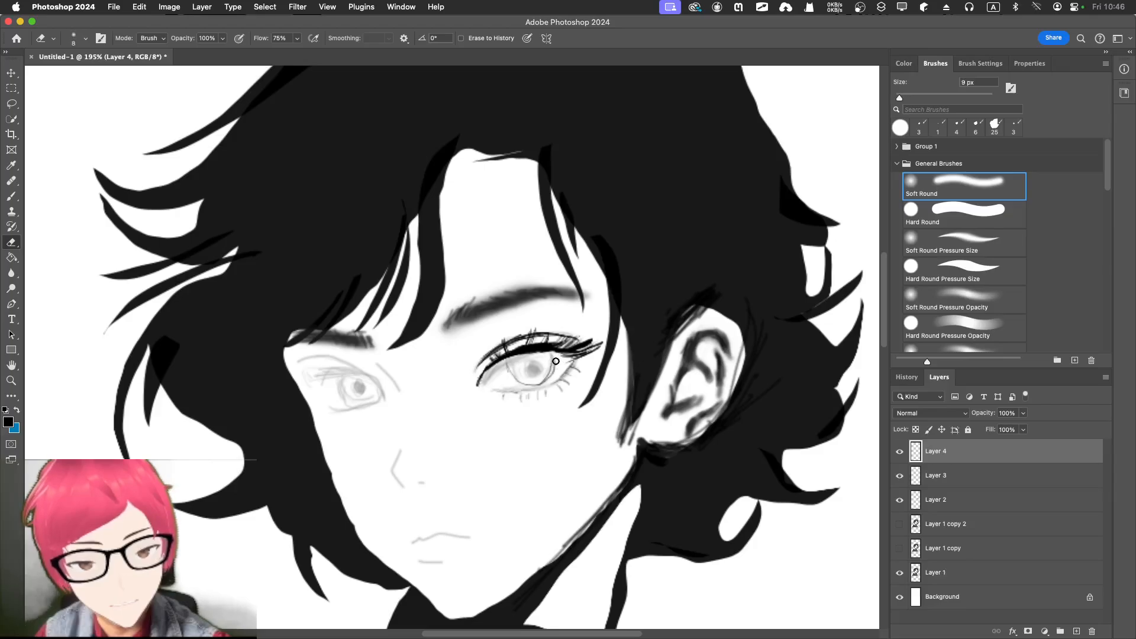
drag(555, 361, 550, 377)
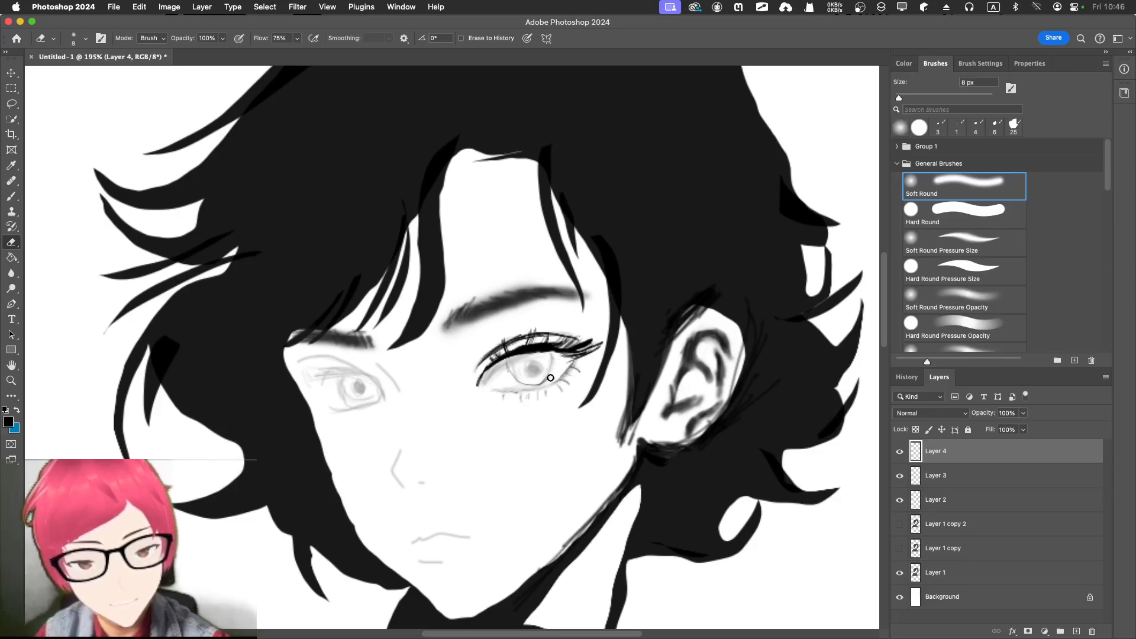
key(b)
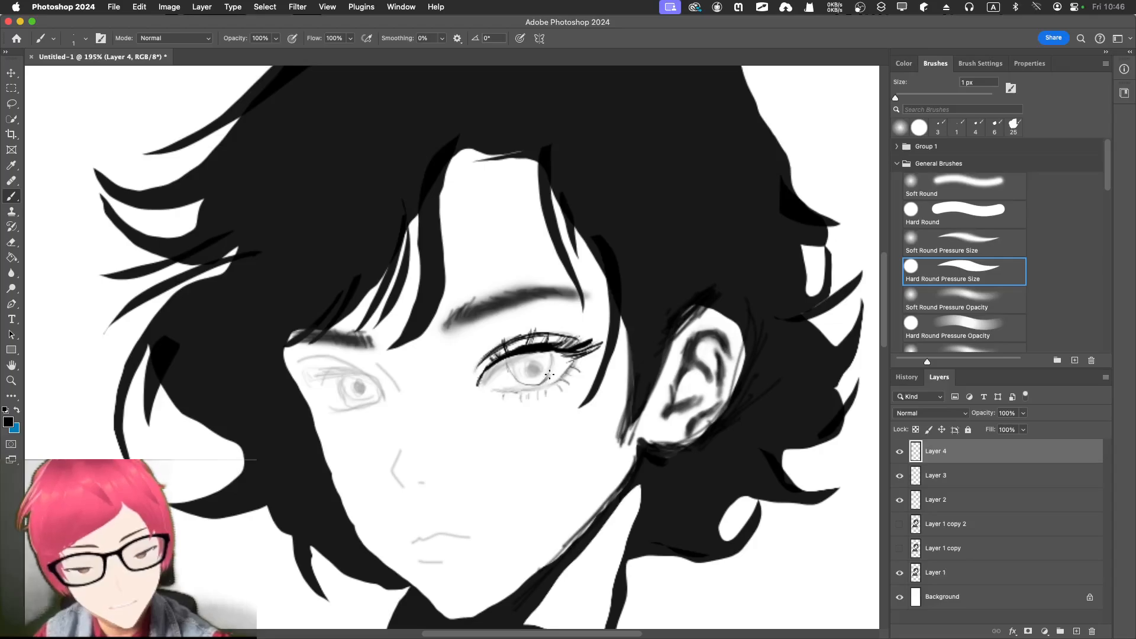
mouse_move(553, 355)
mouse_down()
mouse_move(549, 375)
mouse_move(509, 372)
mouse_move(529, 384)
mouse_up()
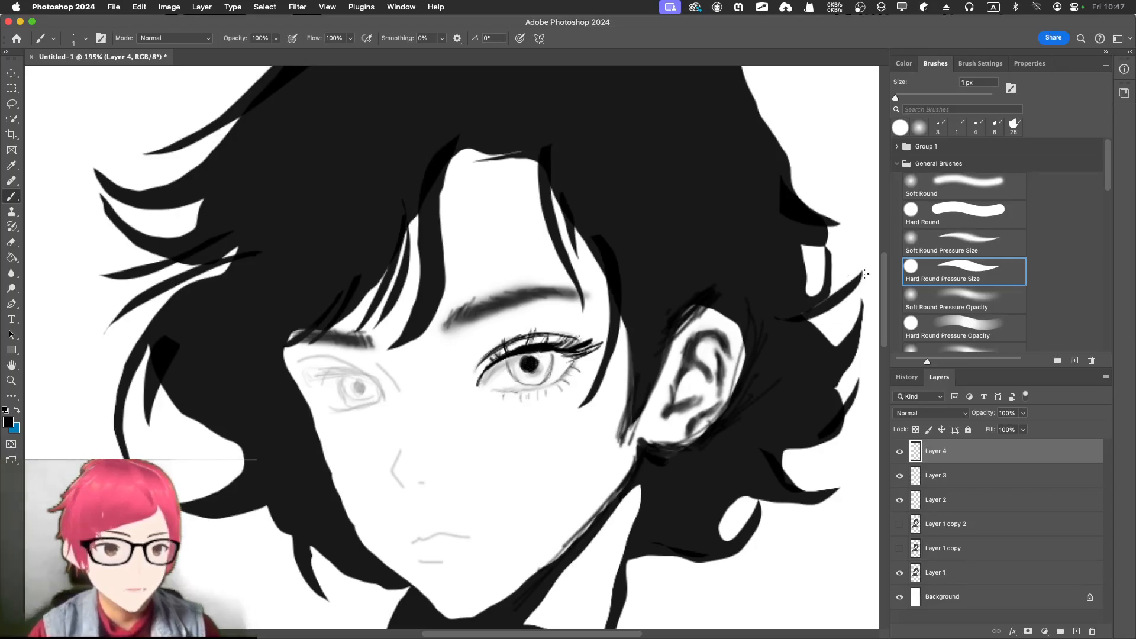
Set the foreground colour to a neutral grey at 40% brightness and choose the Kyle's Screentones 35 brush.
click(909, 65)
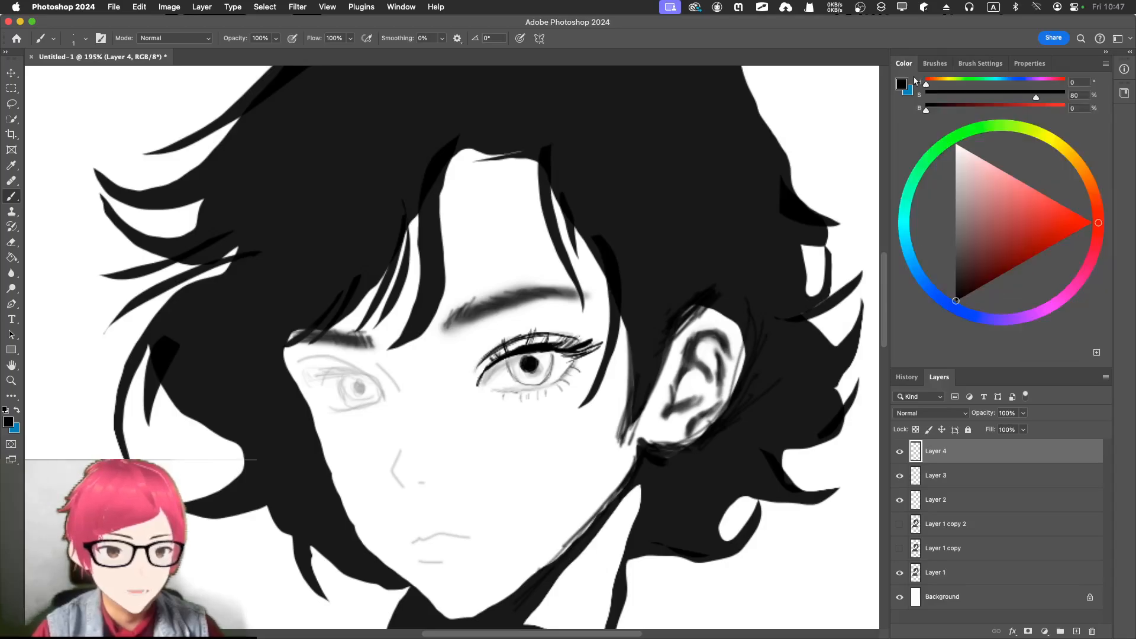
click(954, 238)
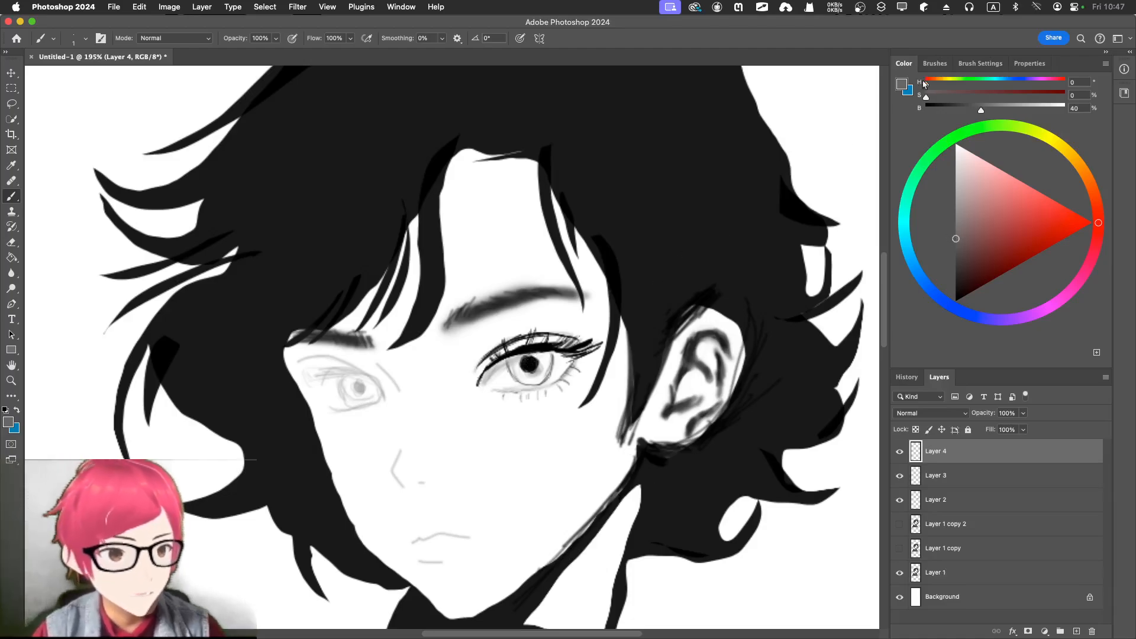
click(934, 64)
scroll(973, 265, down, 4)
scroll(973, 265, down, 15)
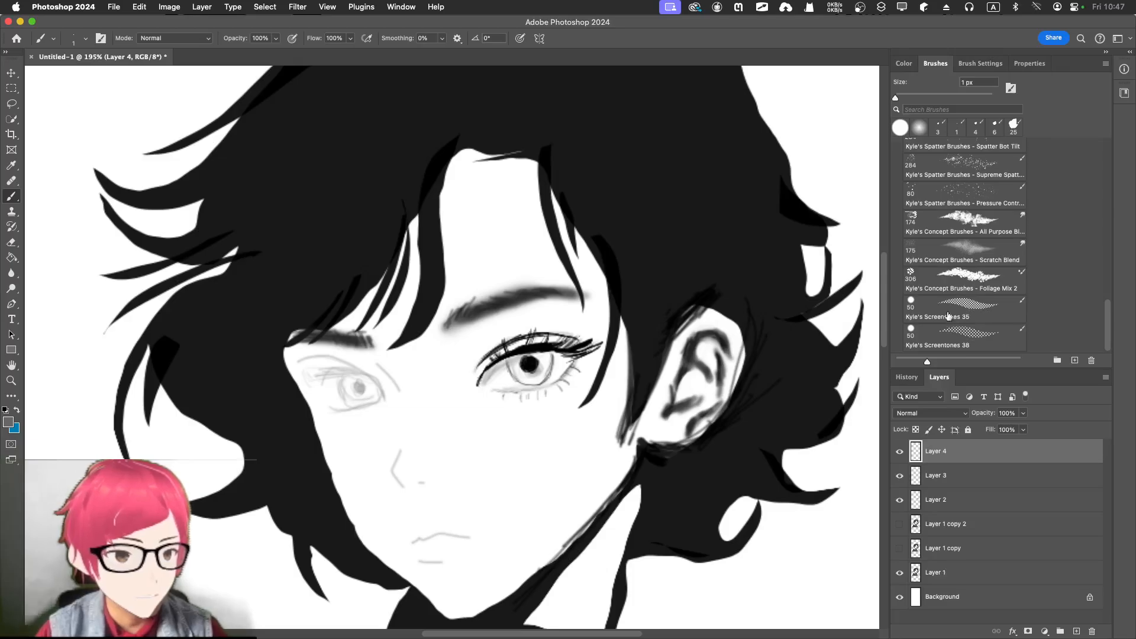
click(957, 316)
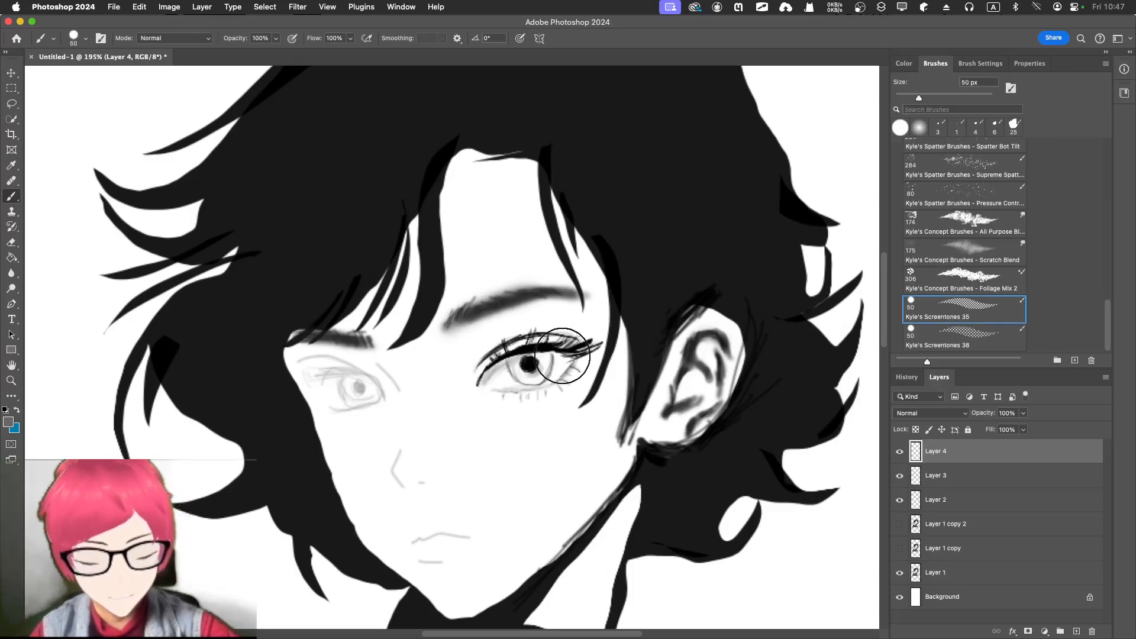
Try shading the iris with the Screentones 35 dot pattern at 9 px and 8 px, and undo the strokes.
key(bracketleft)
key(bracketleft)
key(bracketleft)
key(bracketleft)
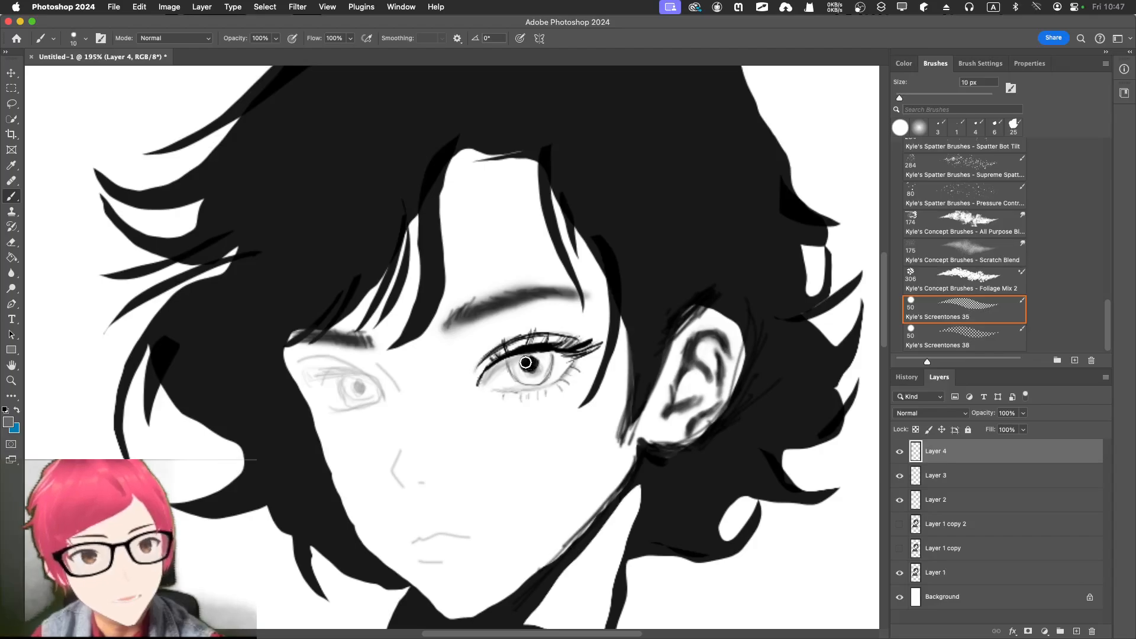
key(bracketleft)
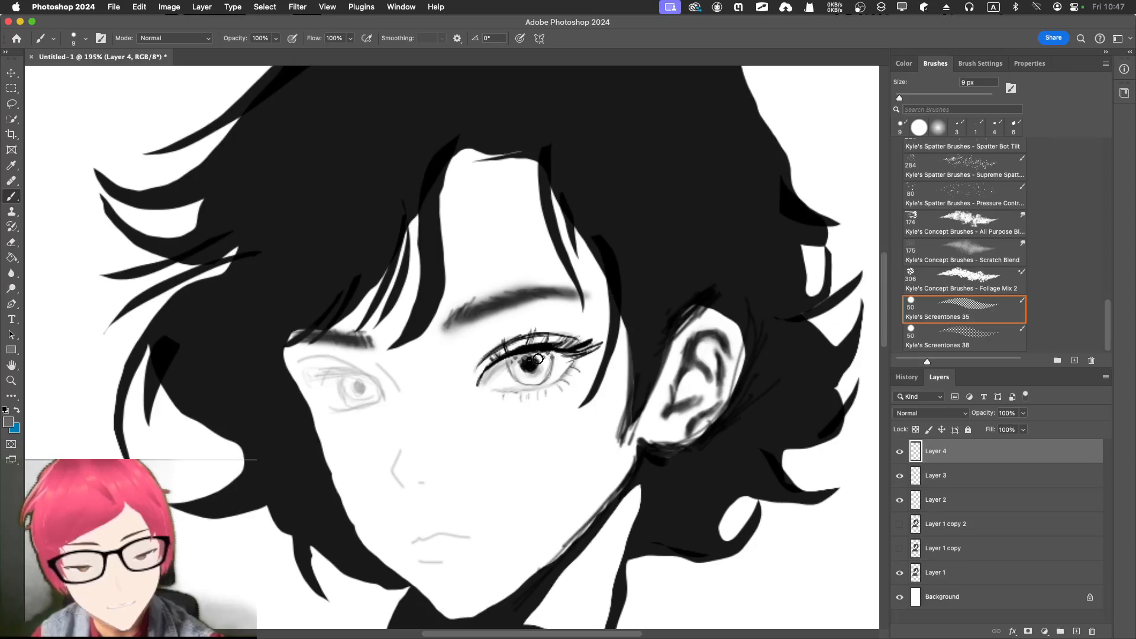
drag(537, 358, 519, 374)
key(bracketleft)
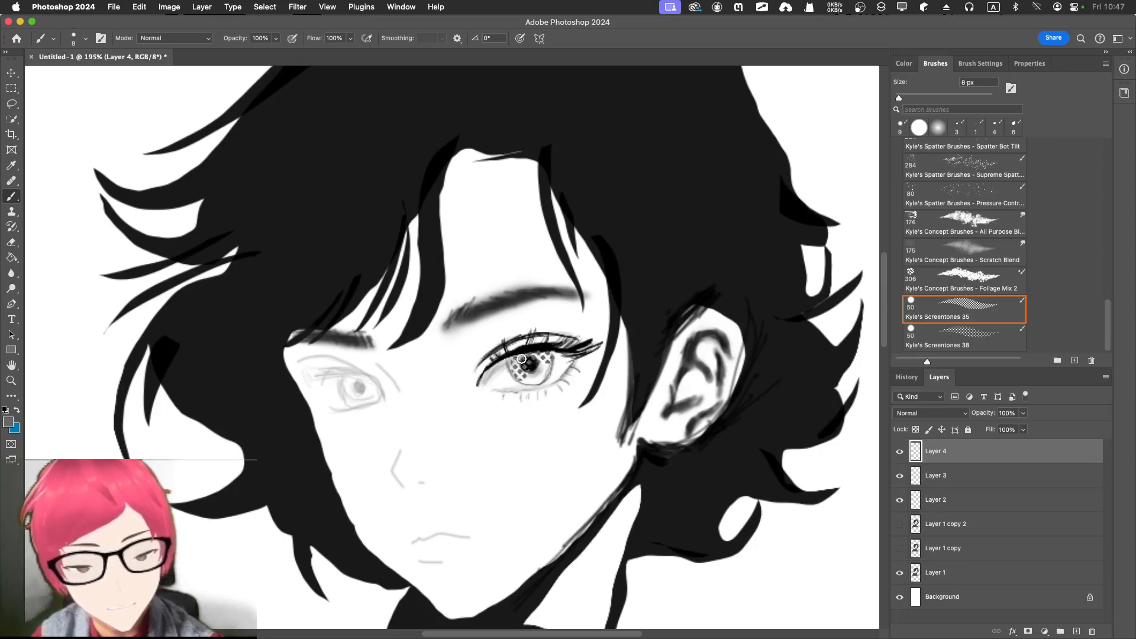
key(bracketleft)
key(bracketleft)
key(bracketleft)
key(bracketleft)
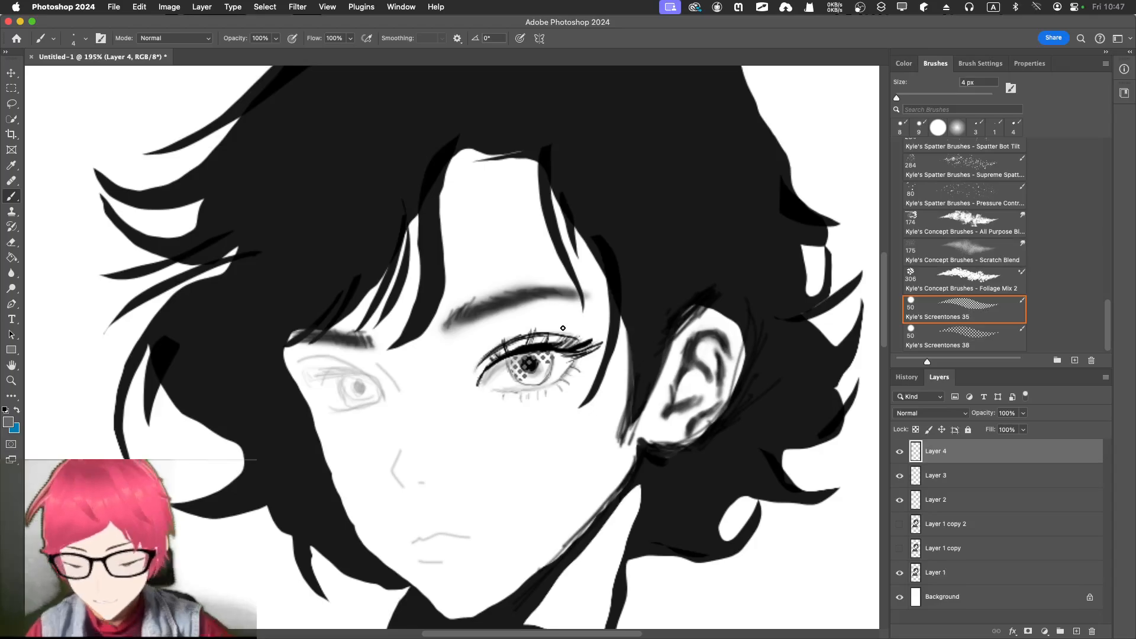
key(super+z)
key(super+z)
key(super+z)
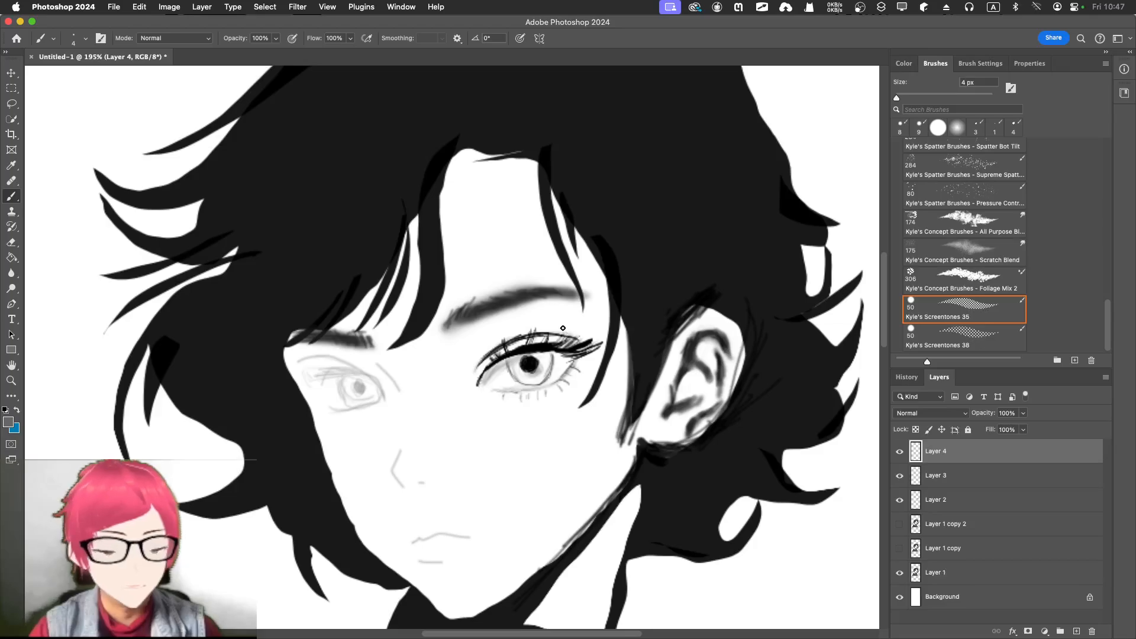
Try the Kyle's Screentones 38 brush on the iris, reducing its size to 7 px.
click(949, 337)
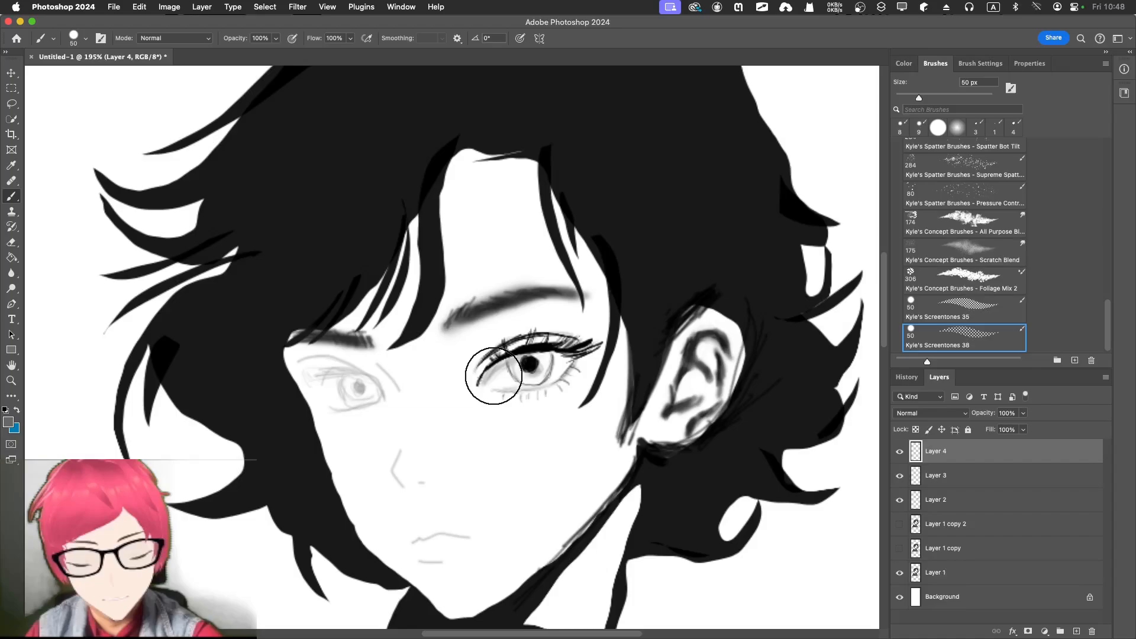
key(bracketleft)
key(bracketleft)
key(bracketleft)
key(bracketleft)
key(bracketleft)
key(bracketleft)
key(bracketleft)
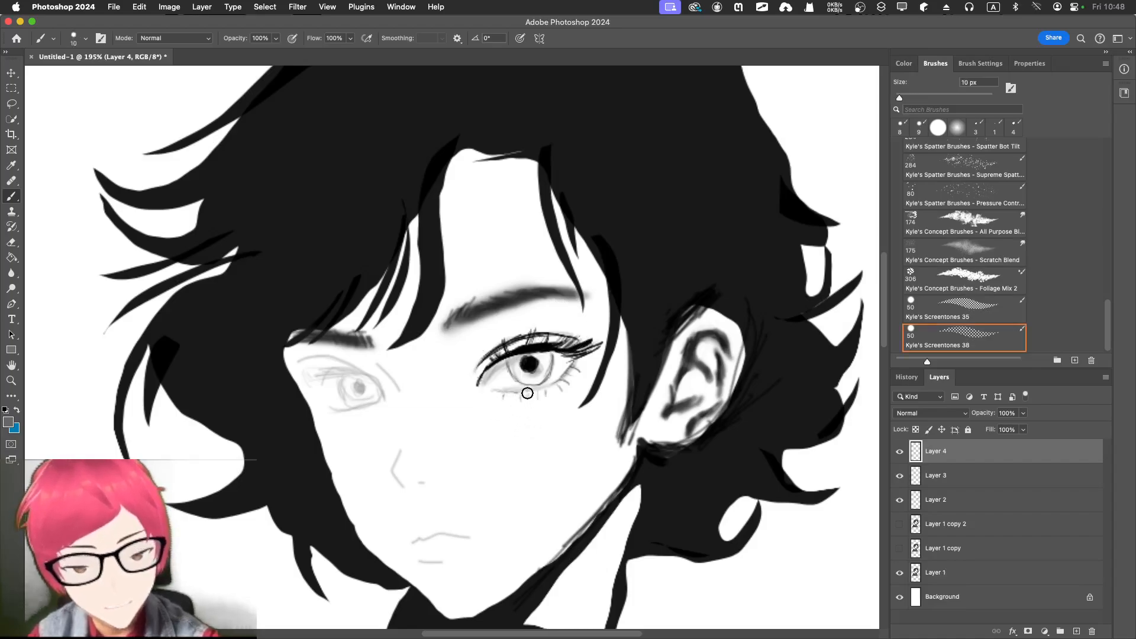
key(bracketleft)
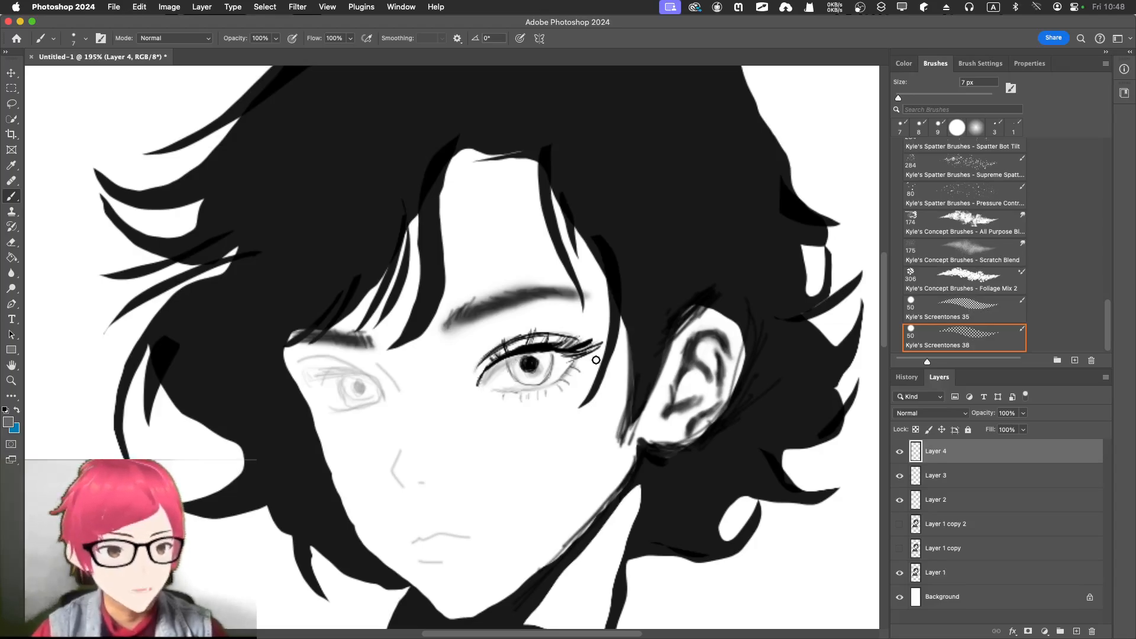
Switch back to the Hard Round Pressure Size brush at 7 px, and undo the test strokes of grey over the iris and pupil.
scroll(972, 211, up, 20)
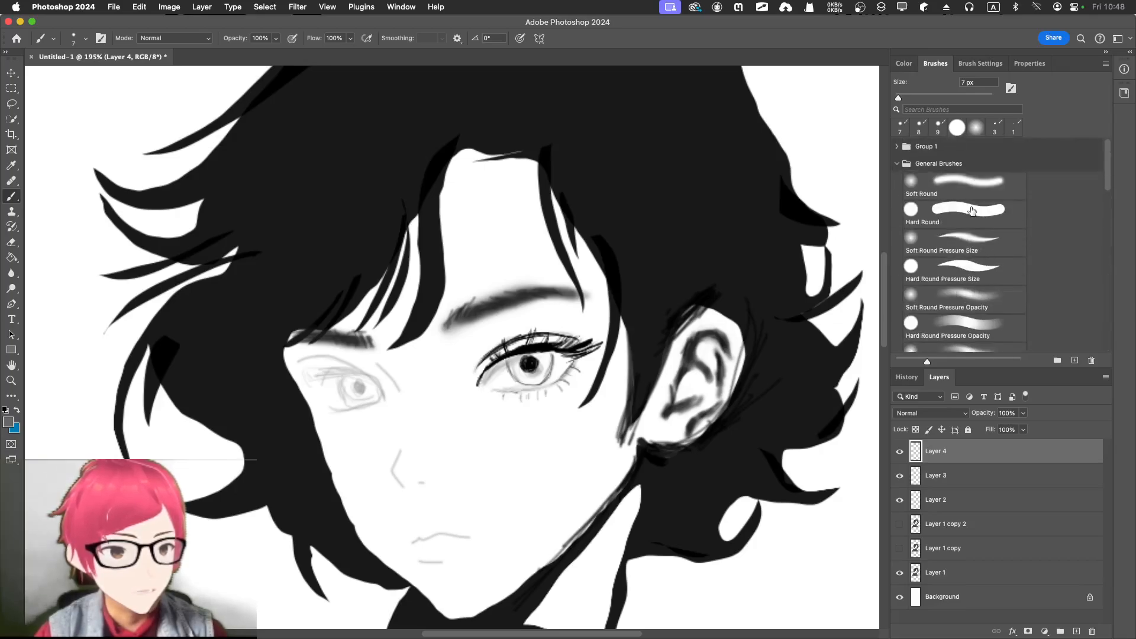
click(972, 211)
click(950, 269)
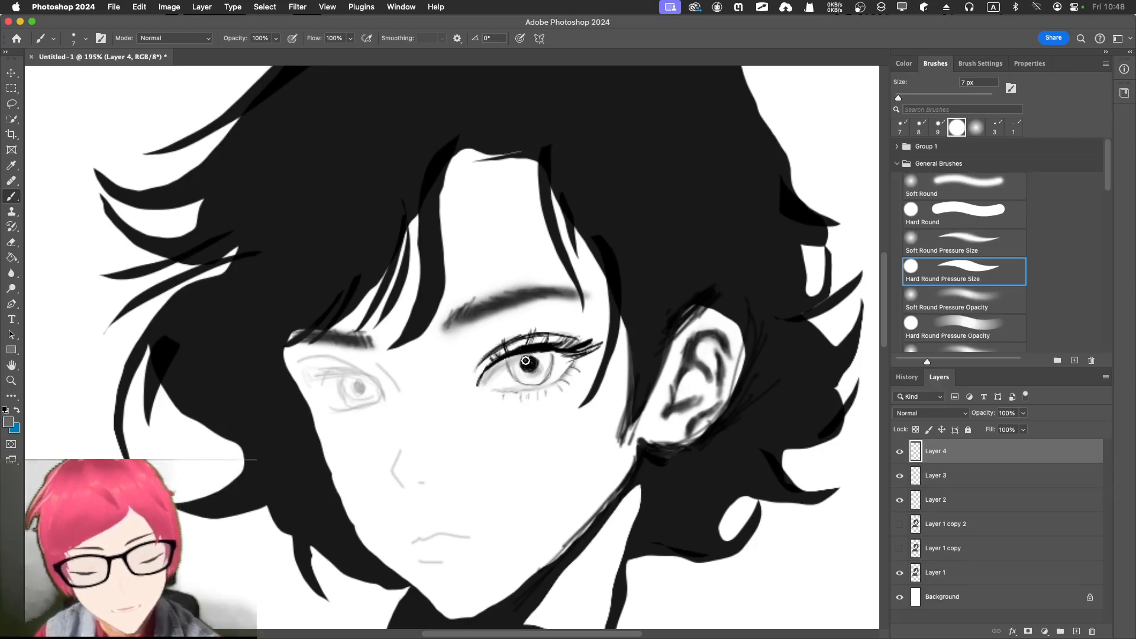
drag(526, 360, 530, 359)
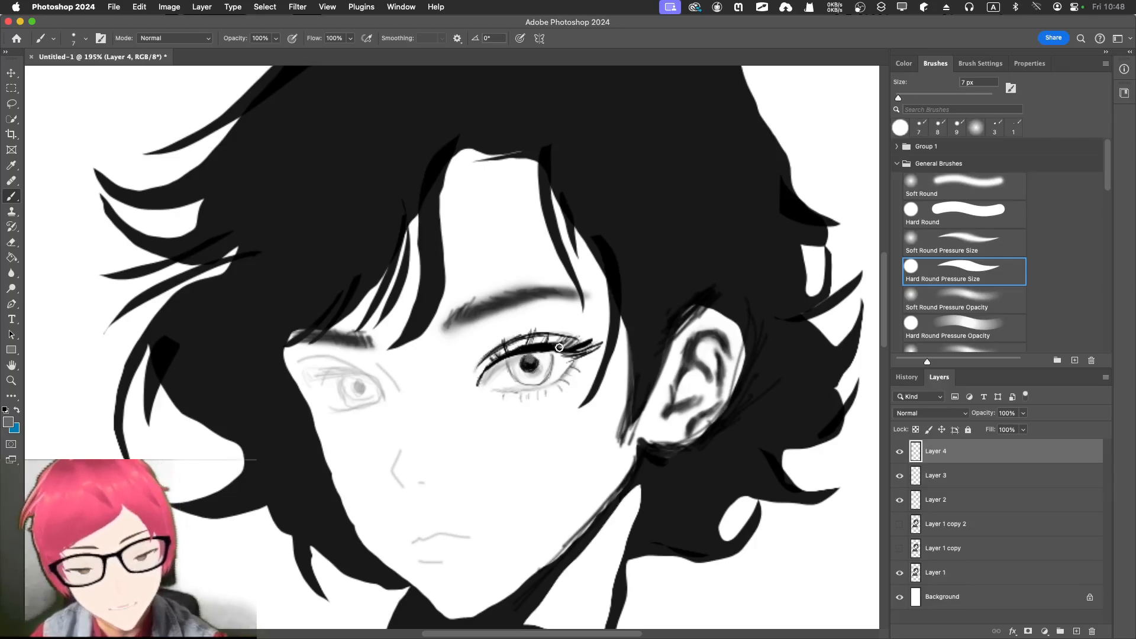
key(super+z)
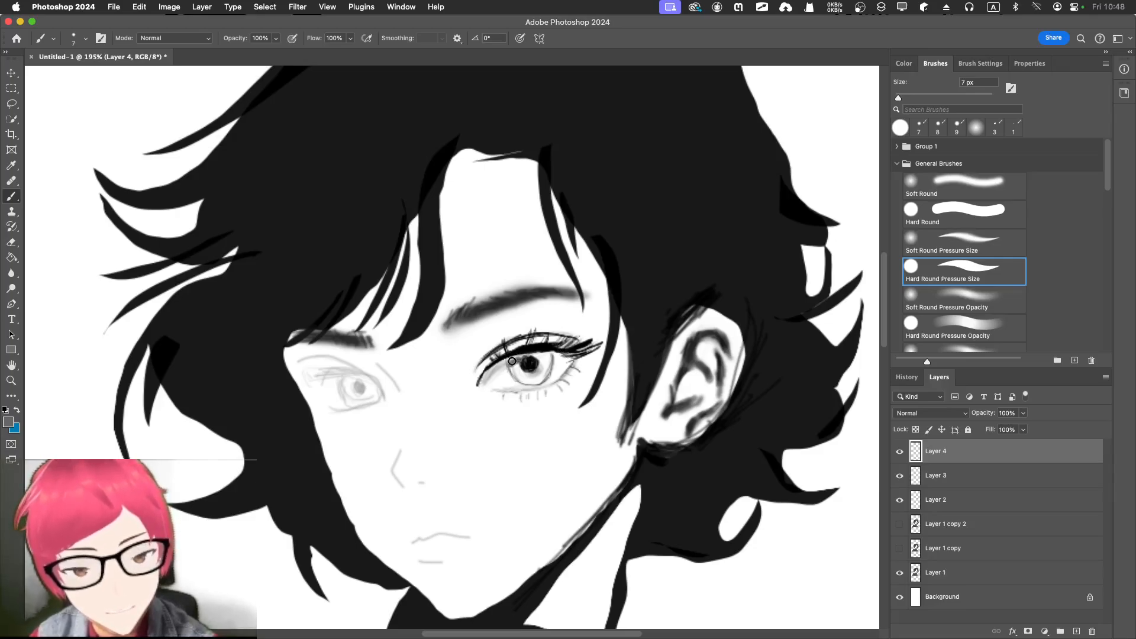
key(super+z)
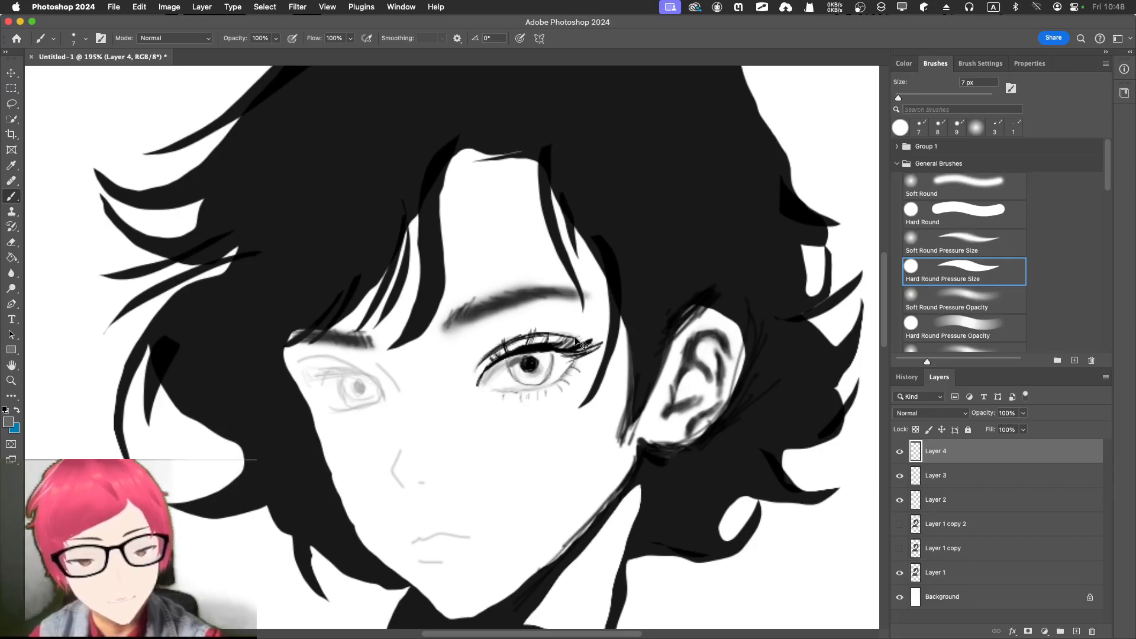
key(super+z)
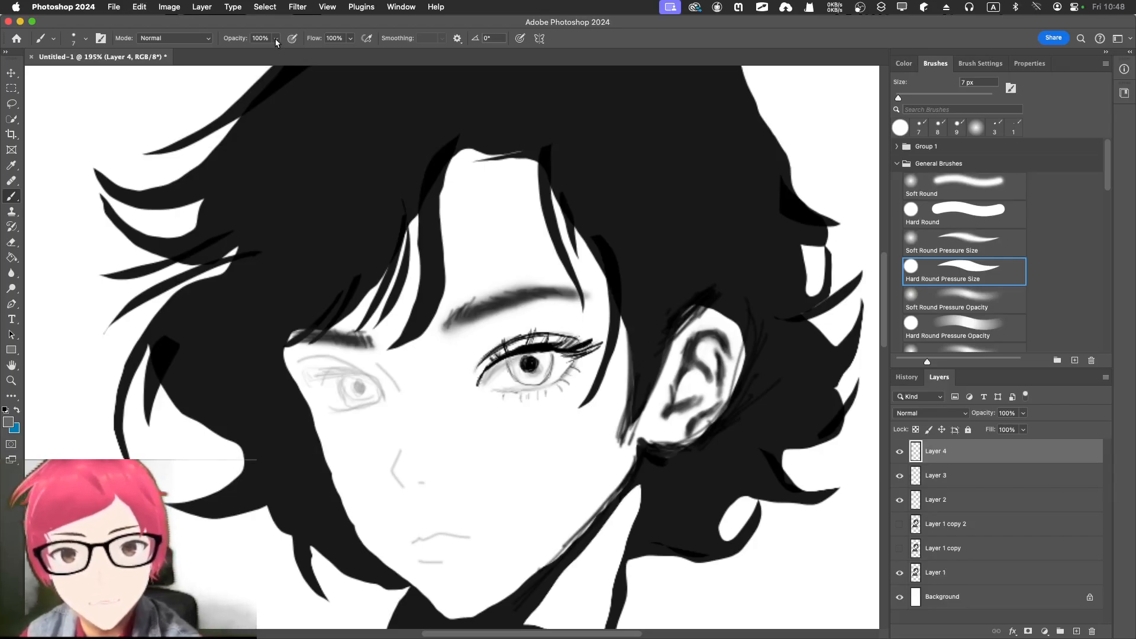
Lower the brush opacity to 22% and shade the iris around the pupil with grey.
click(275, 38)
drag(276, 52, 233, 52)
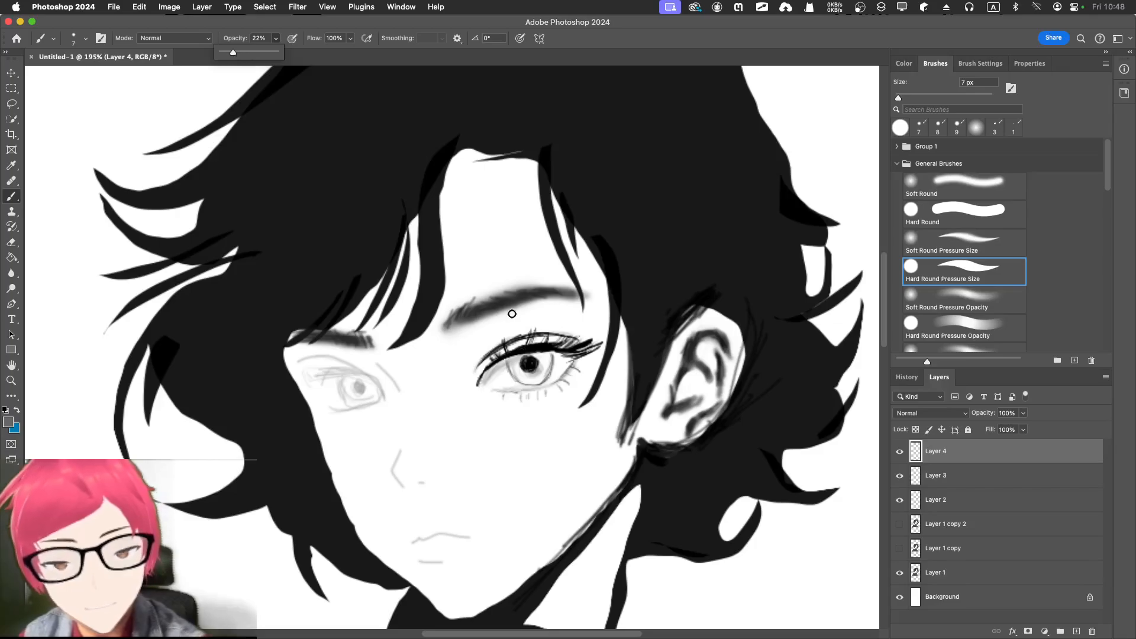
click(513, 362)
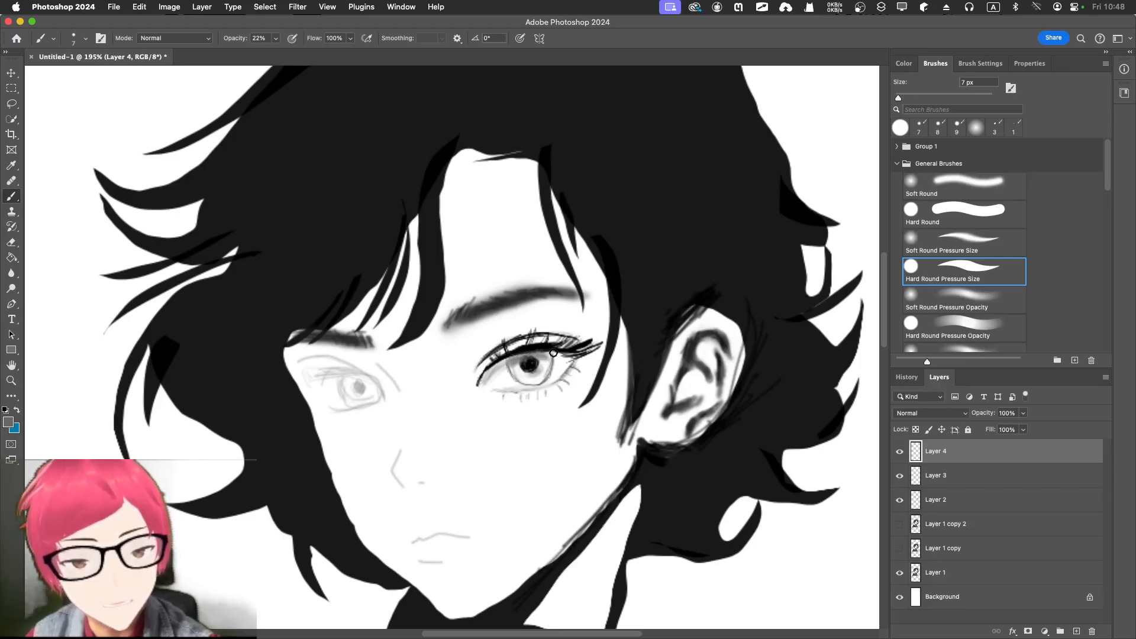
drag(531, 369, 521, 370)
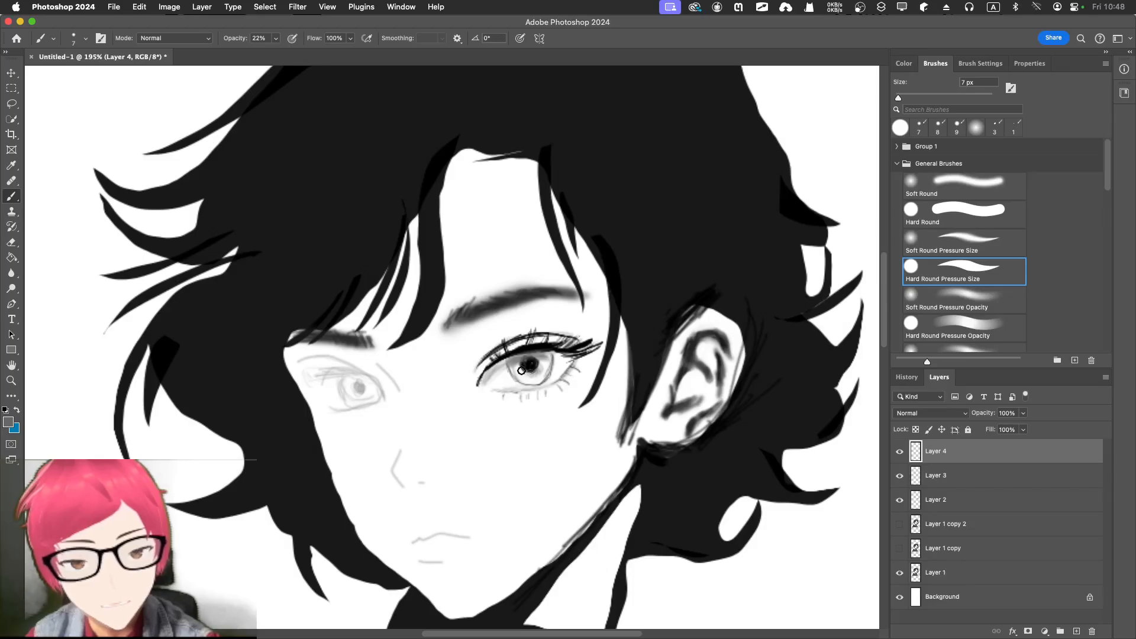
Shade the iris around the pupil with a lighter grey of 74% brightness at 22% brush opacity.
click(904, 63)
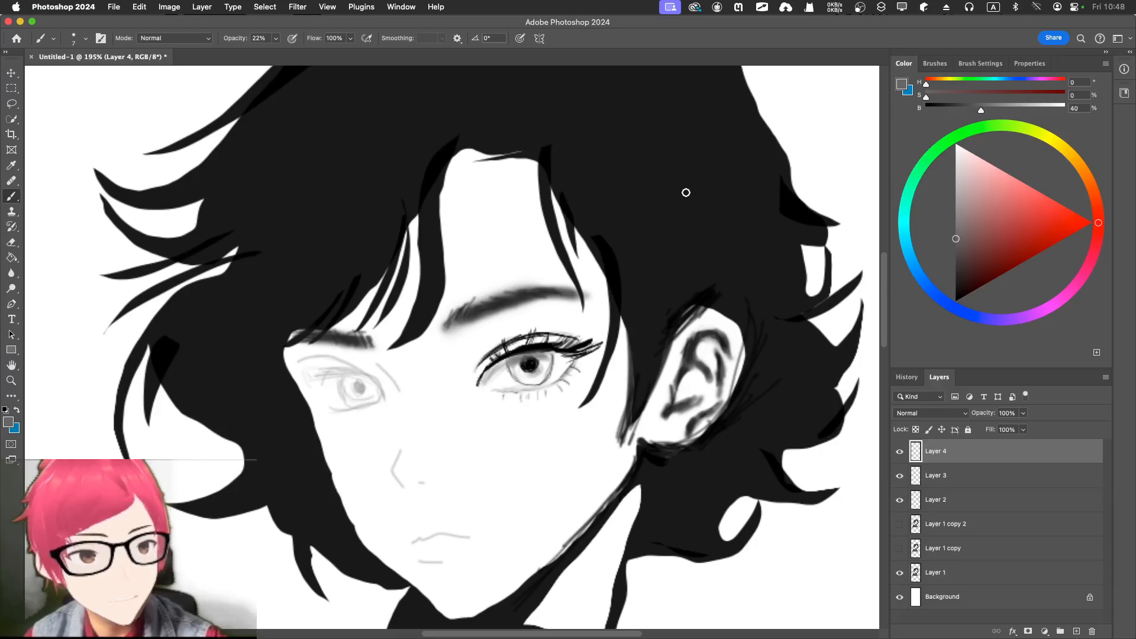
click(956, 183)
click(275, 39)
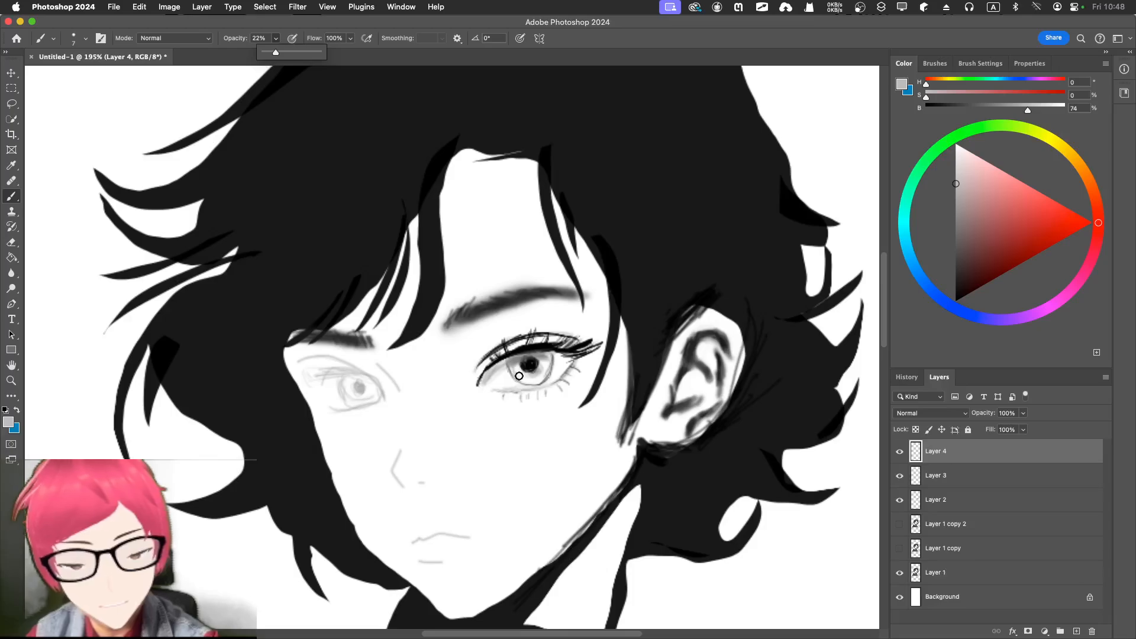
mouse_move(517, 365)
mouse_down()
mouse_move(527, 378)
mouse_move(543, 365)
mouse_move(531, 378)
mouse_move(512, 365)
mouse_move(523, 379)
mouse_move(545, 369)
mouse_move(511, 365)
mouse_move(524, 382)
mouse_move(541, 376)
mouse_up()
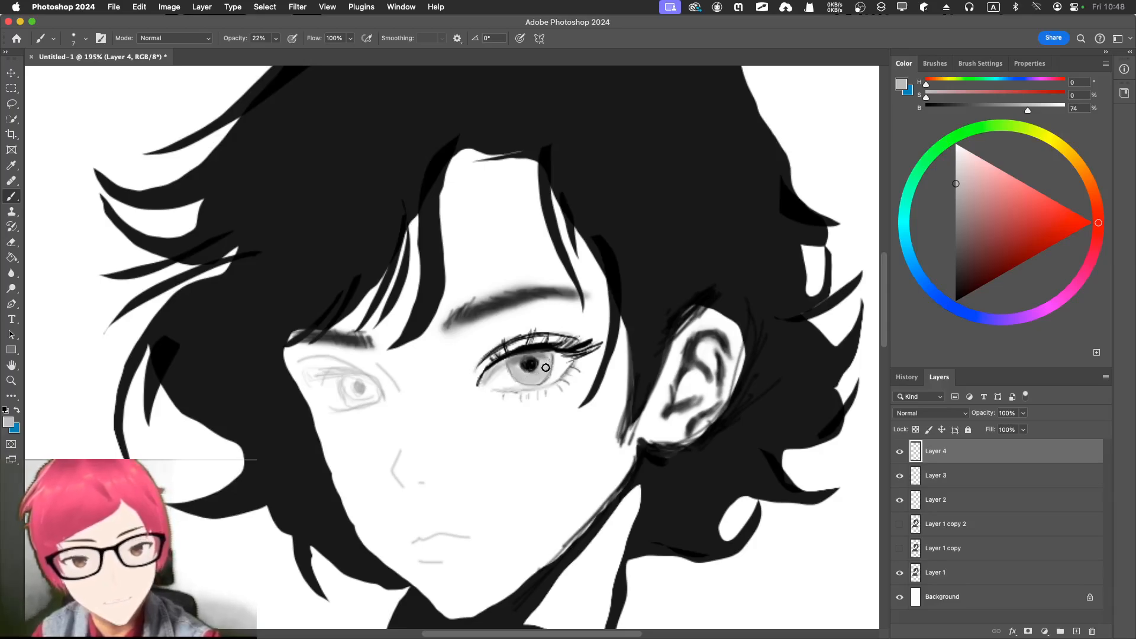
Darken the pupil with black sampled from it, and compare the inked eye with Layer 3 hidden and shown.
key(i)
click(534, 364)
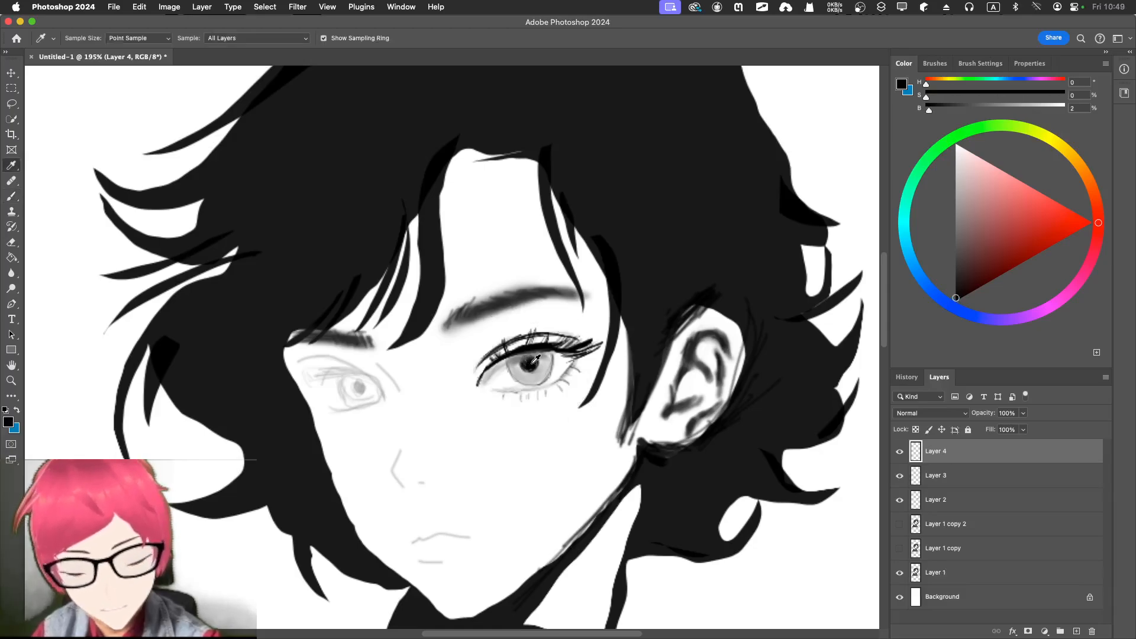
key(b)
drag(525, 364, 530, 367)
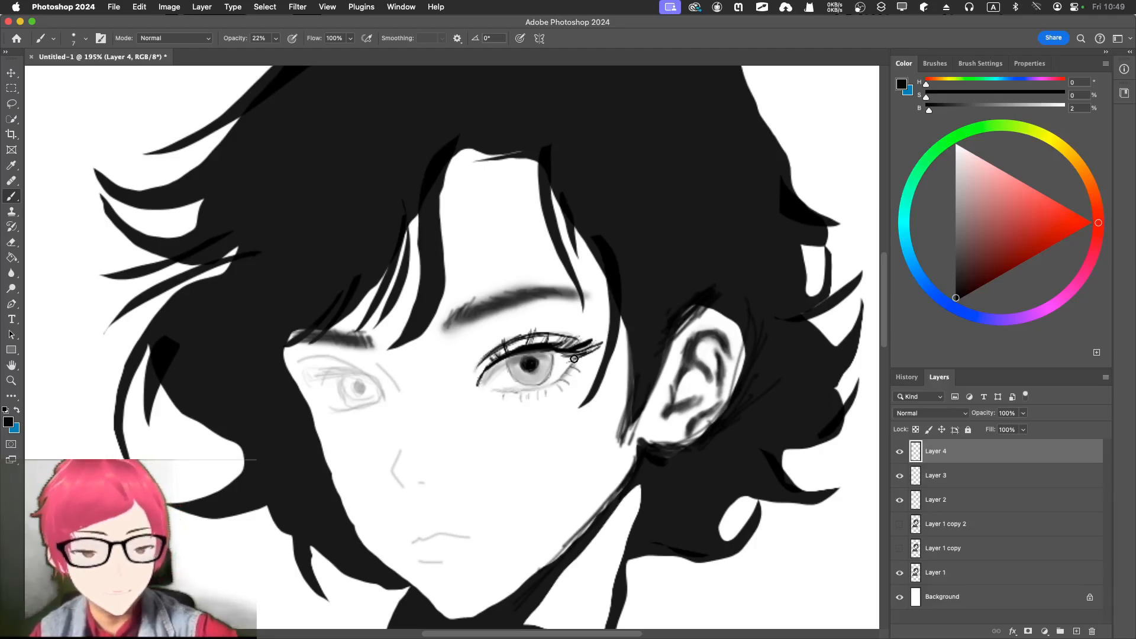
click(899, 475)
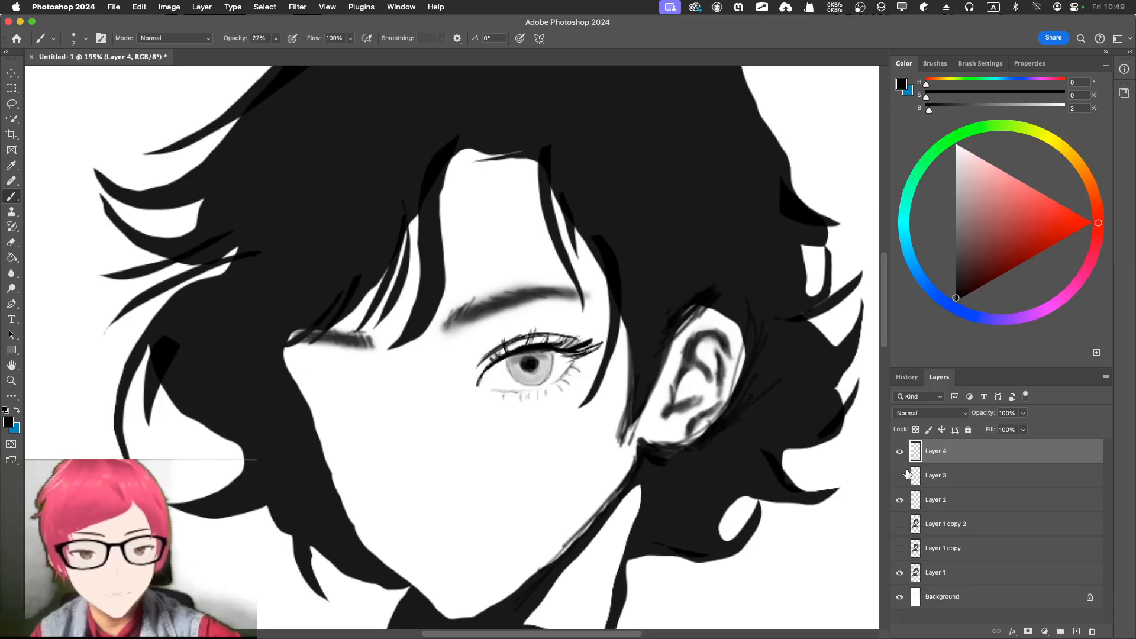
click(899, 475)
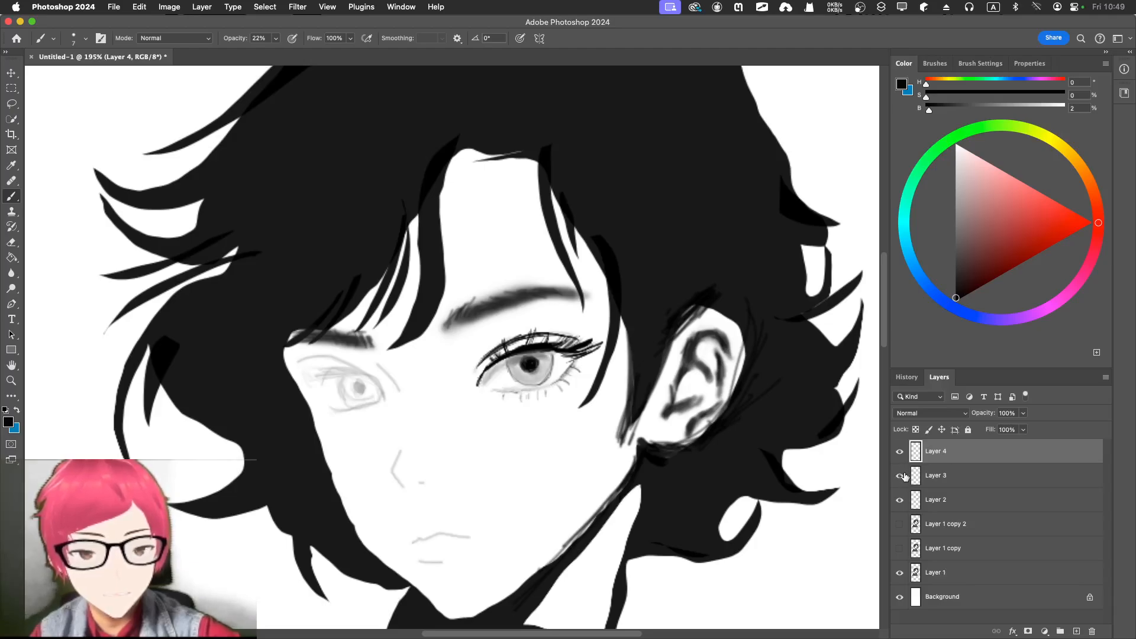
On Layer 3, shade the iris around the pupil with sampled grey darkened to 36% brightness, at 45% brush opacity.
click(934, 468)
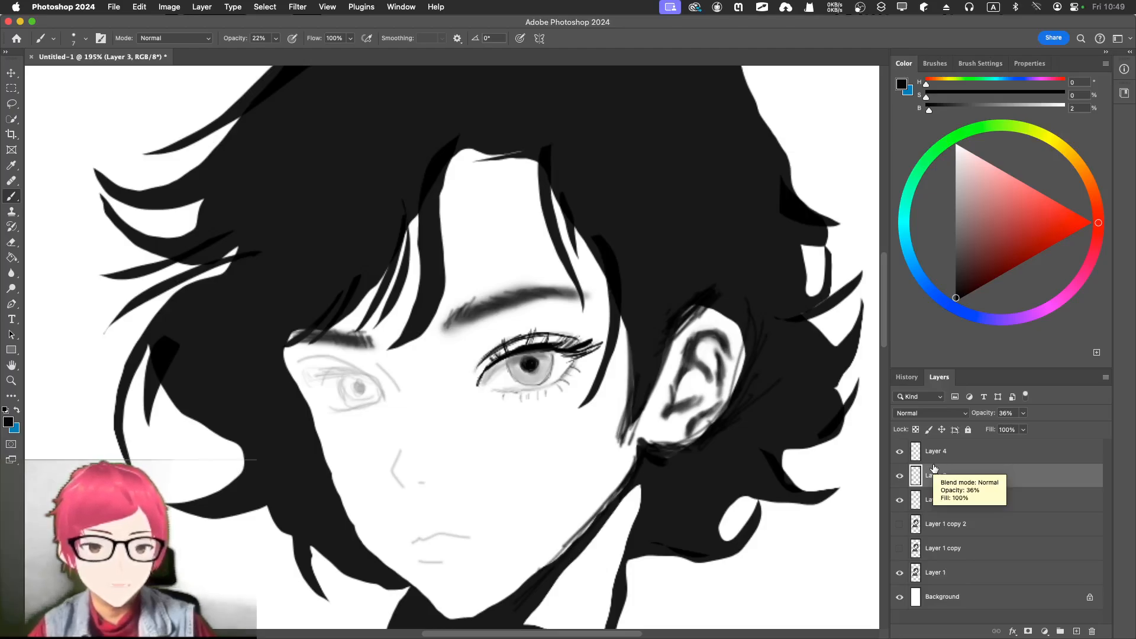
key(i)
click(515, 361)
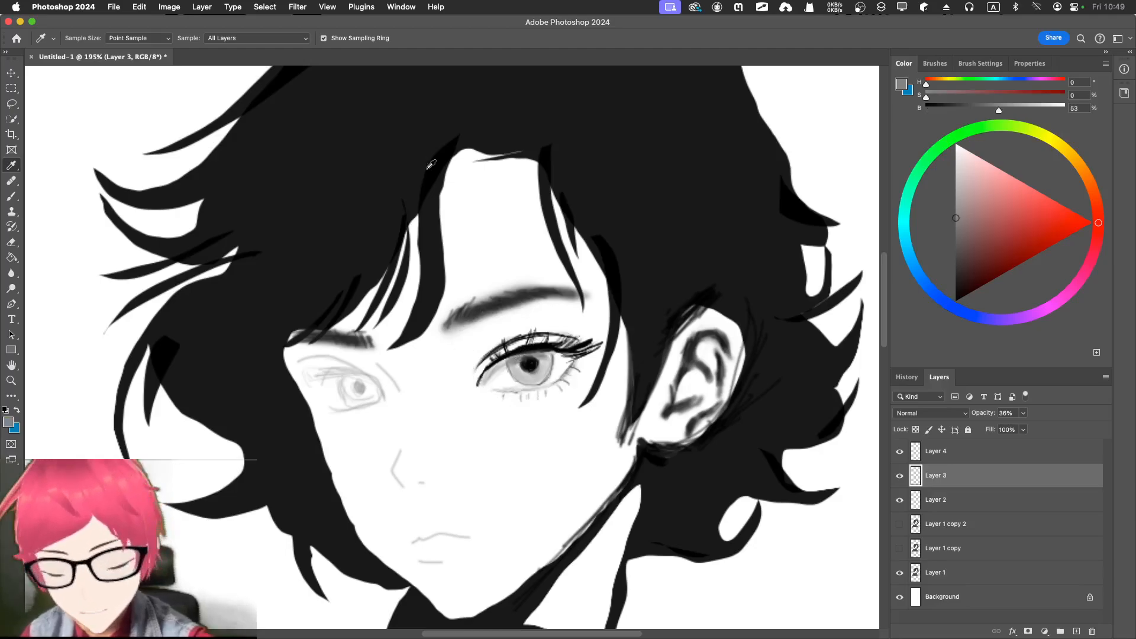
key(b)
click(275, 41)
drag(275, 52, 288, 52)
click(512, 367)
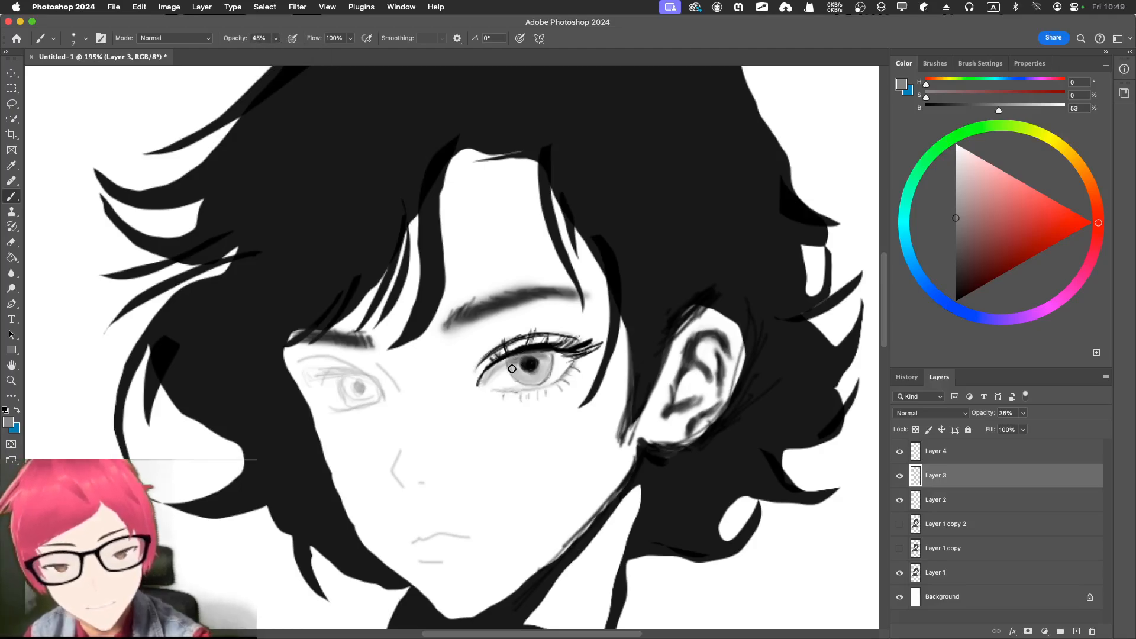
drag(521, 358, 528, 350)
drag(960, 223, 955, 245)
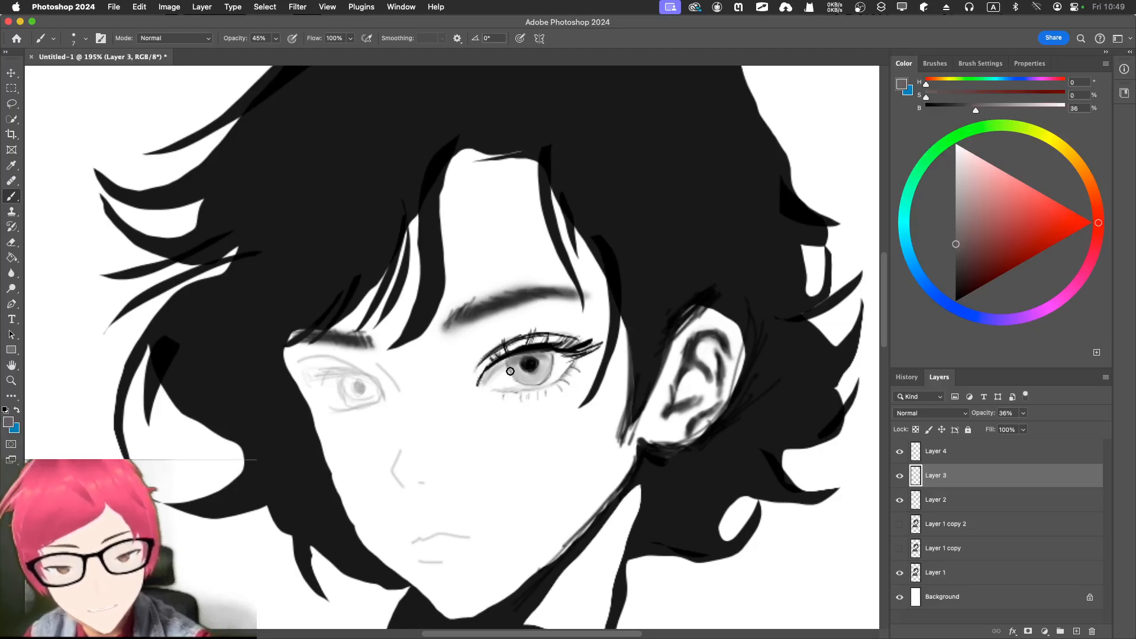
drag(527, 363, 515, 368)
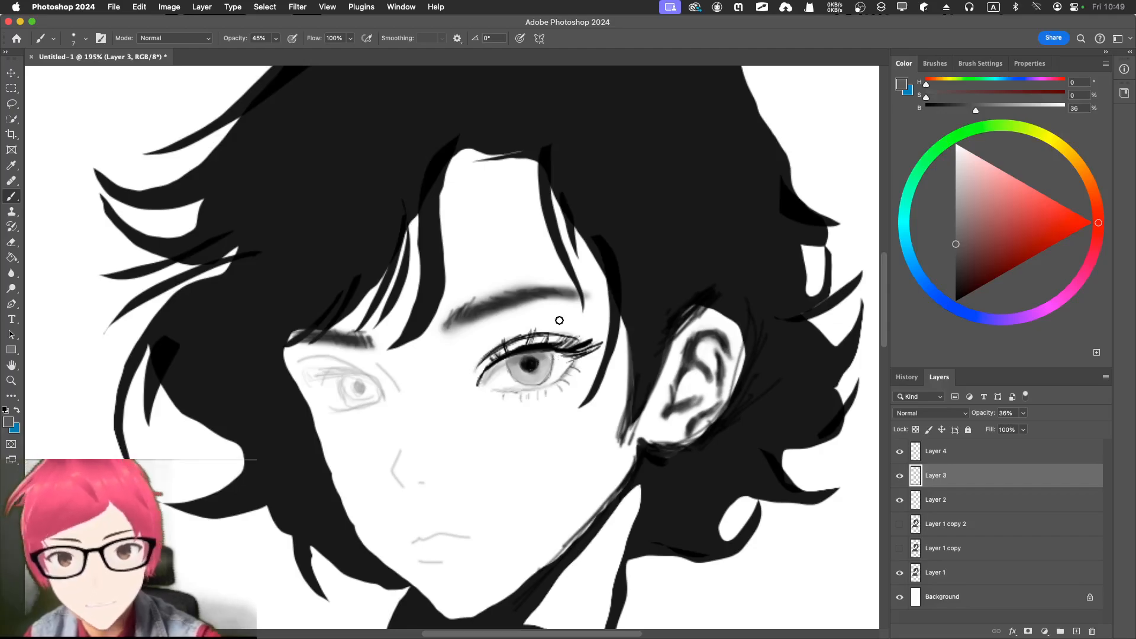
Shade across the upper iris using the Hard Round brush at 9 px in a dark grey of 16% brightness.
click(928, 61)
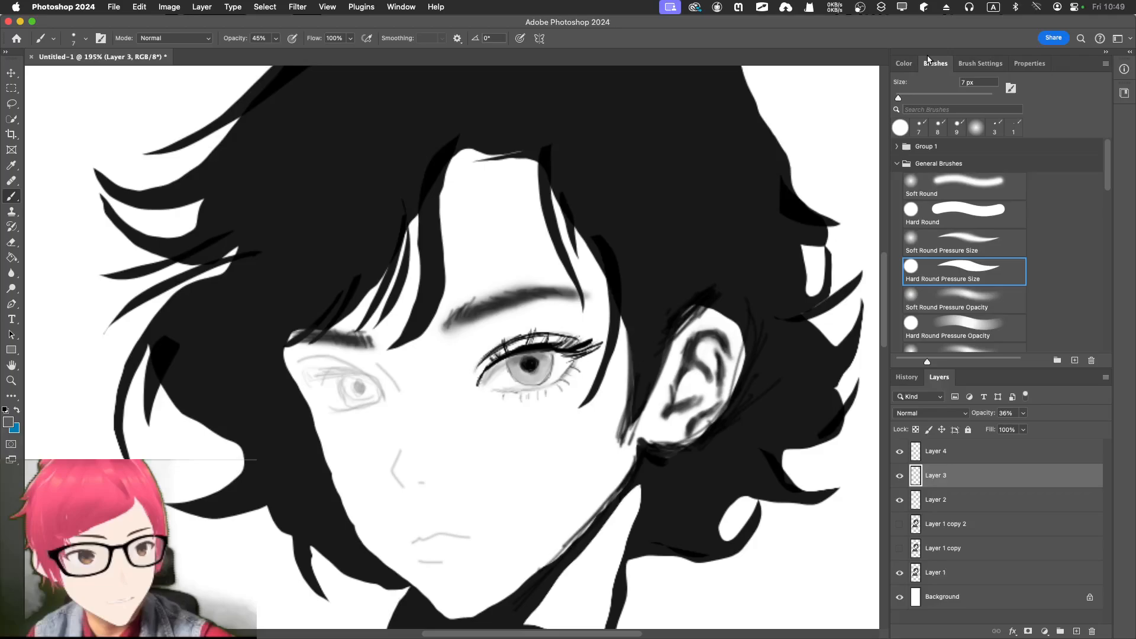
click(948, 210)
key(bracketright)
key(bracketright)
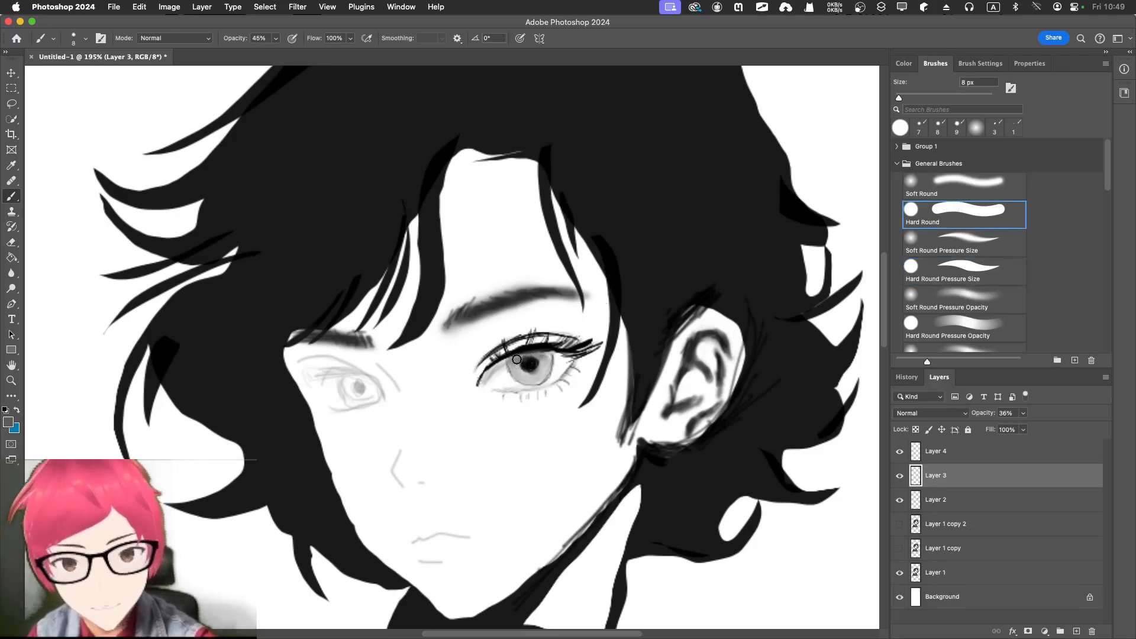
click(904, 64)
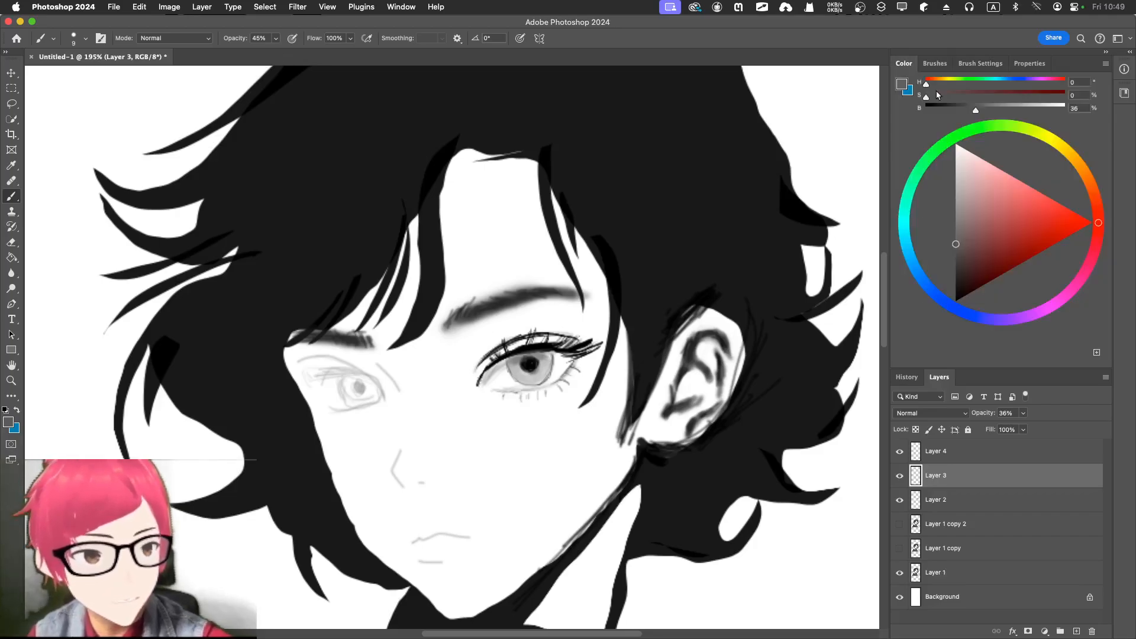
drag(962, 256, 954, 275)
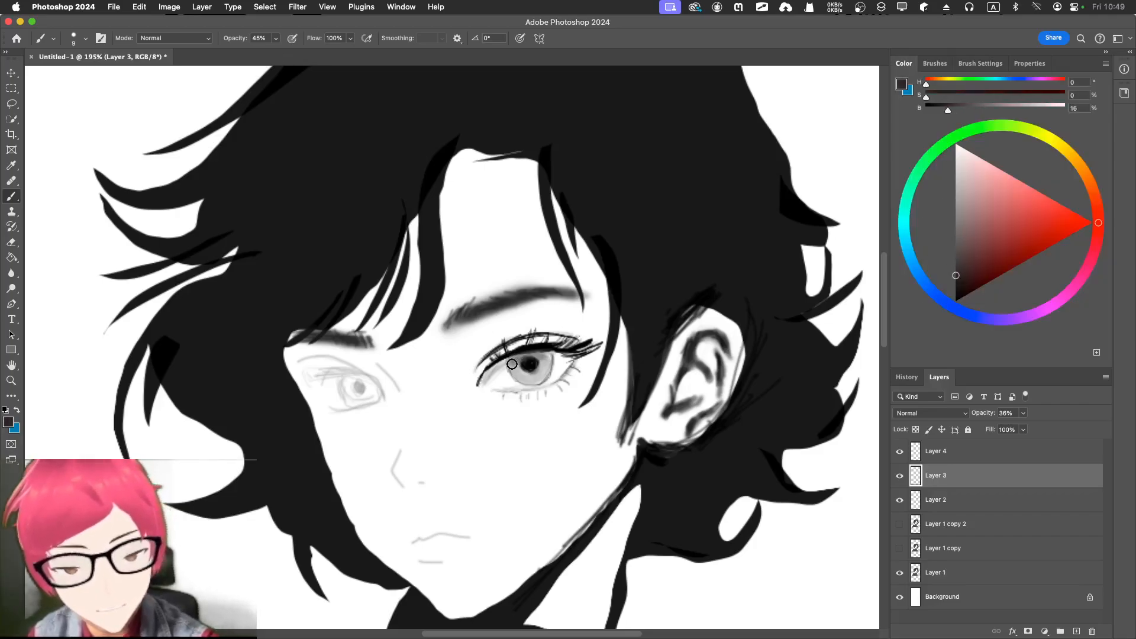
drag(514, 364, 541, 359)
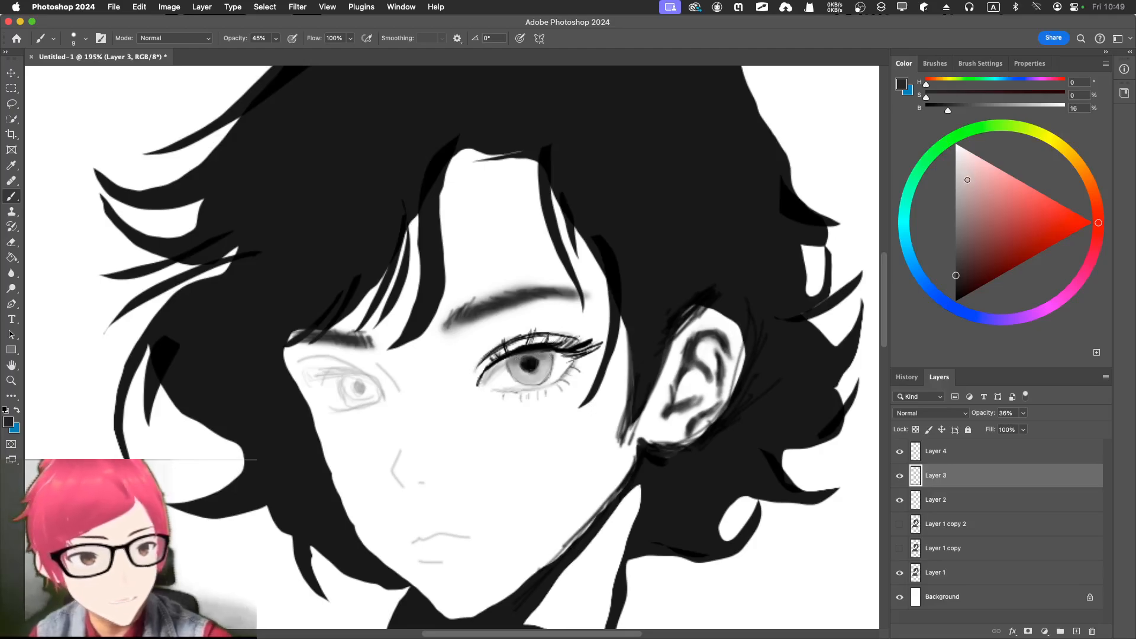
On Layer 4, add a small light grey highlight in the pupil with a 3 px brush, and touch up the pupil with sampled black.
alt+click(549, 338)
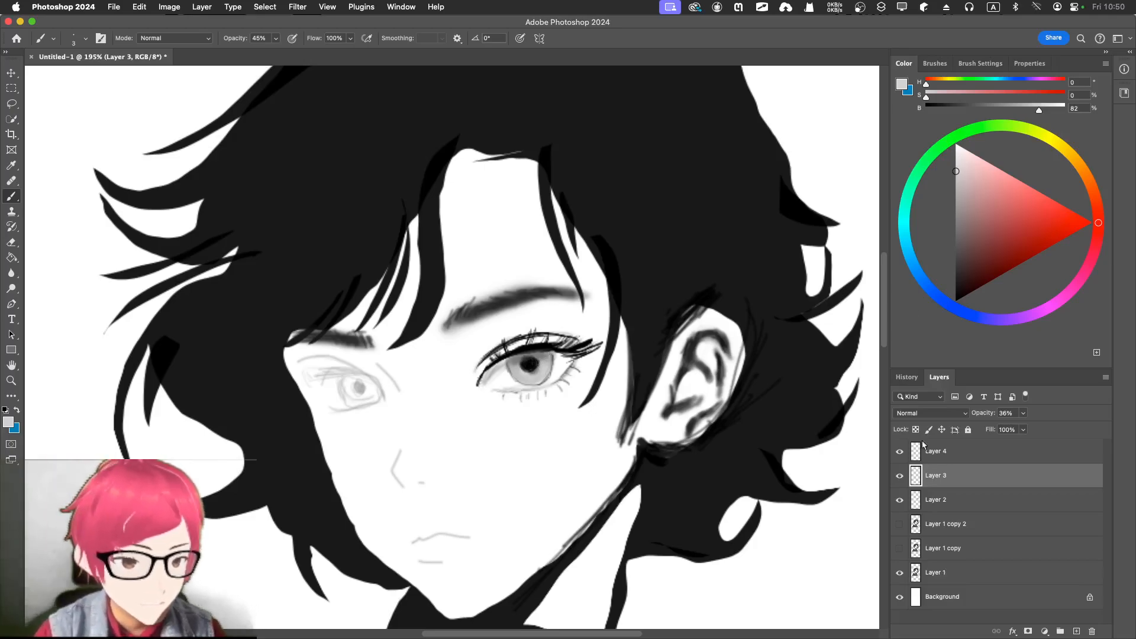
click(899, 475)
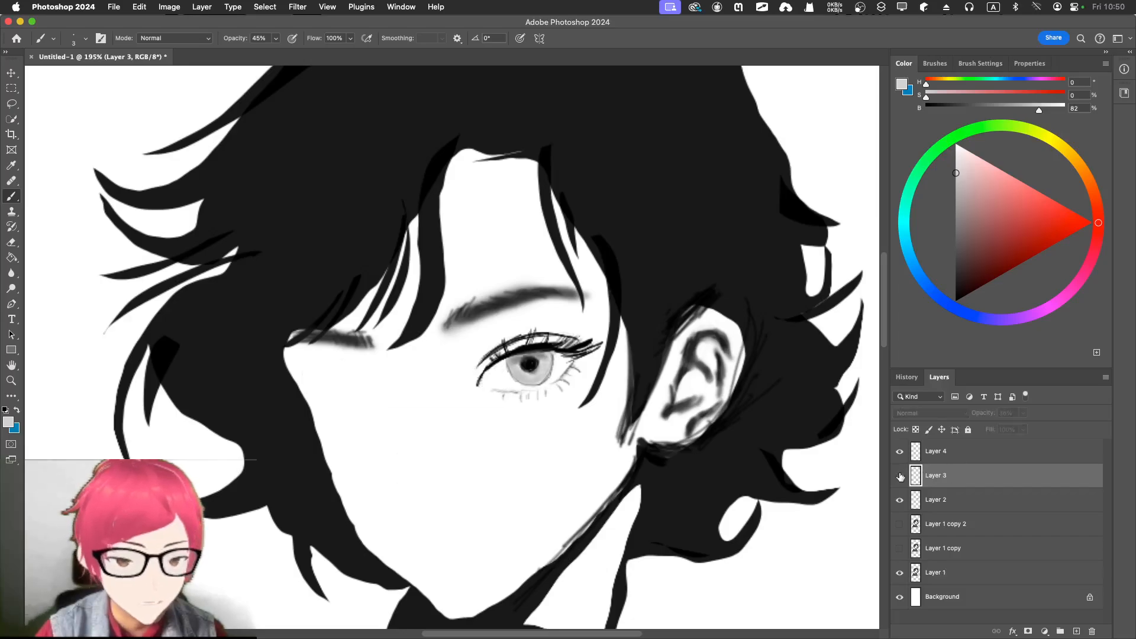
click(900, 476)
click(955, 454)
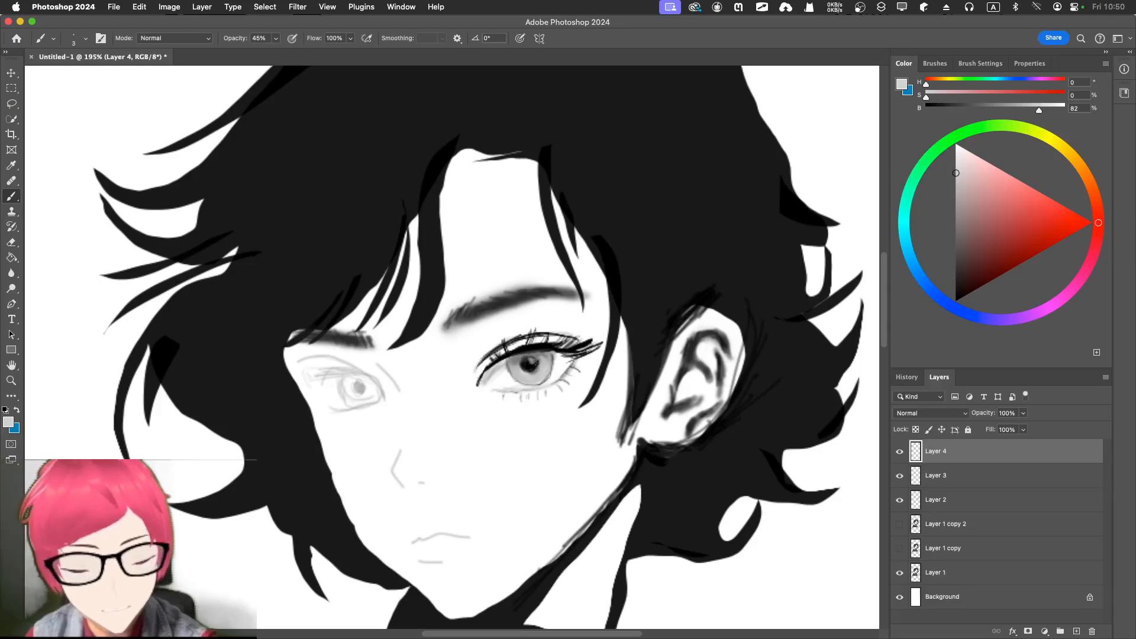
alt+click(531, 362)
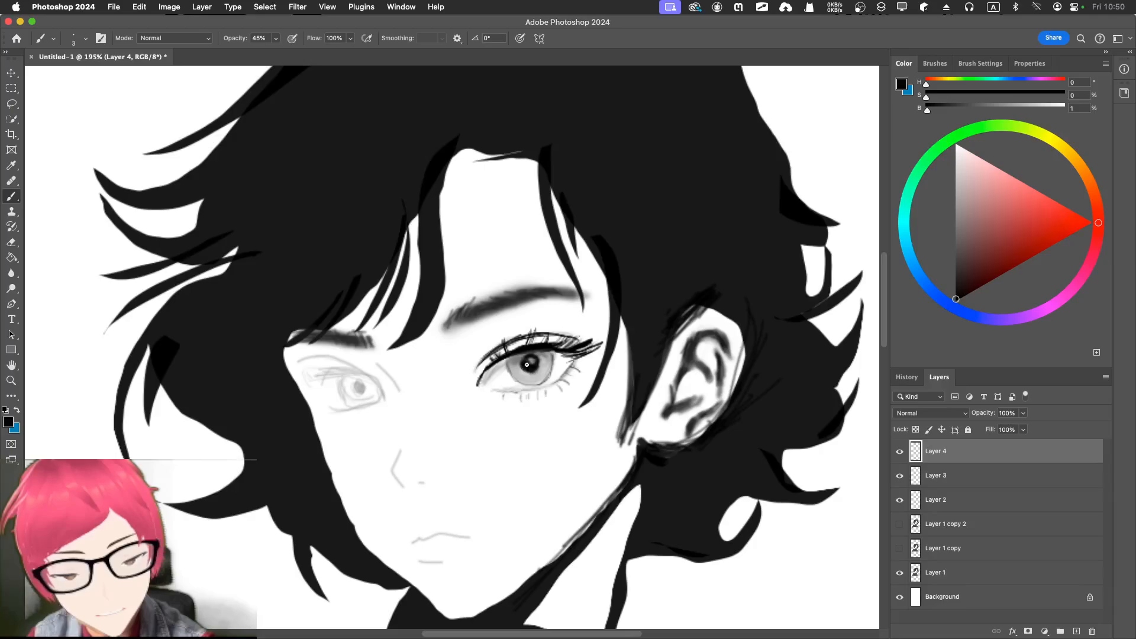
drag(528, 371, 540, 363)
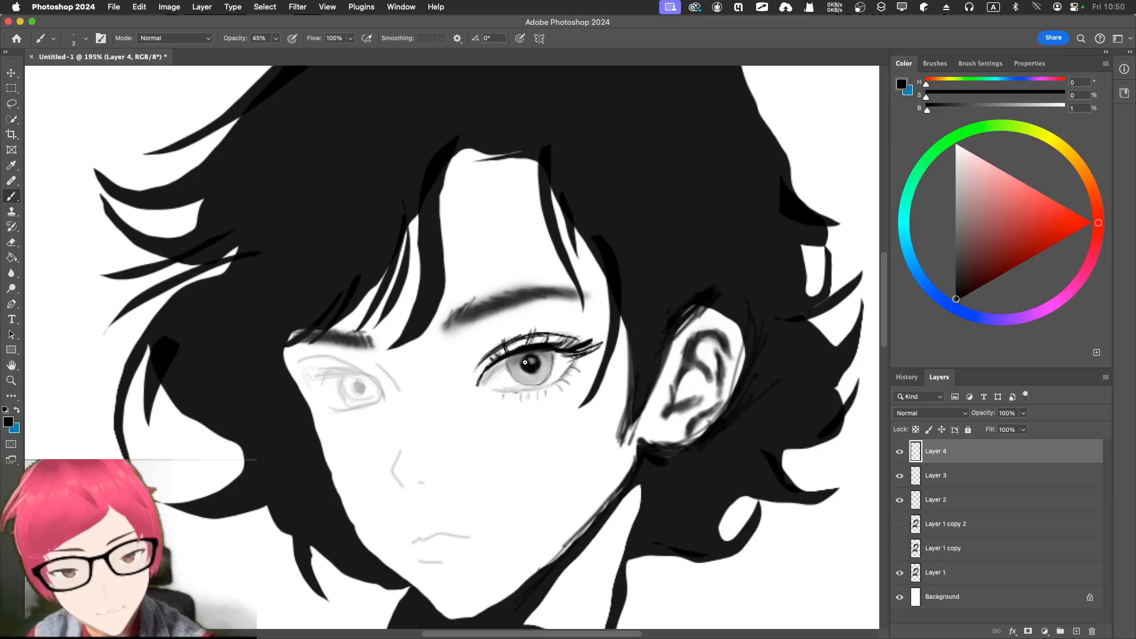
Hide the Layer 3 sketch and extend the upper lash line at the eye's inner corner with a sampled dark grey.
click(898, 476)
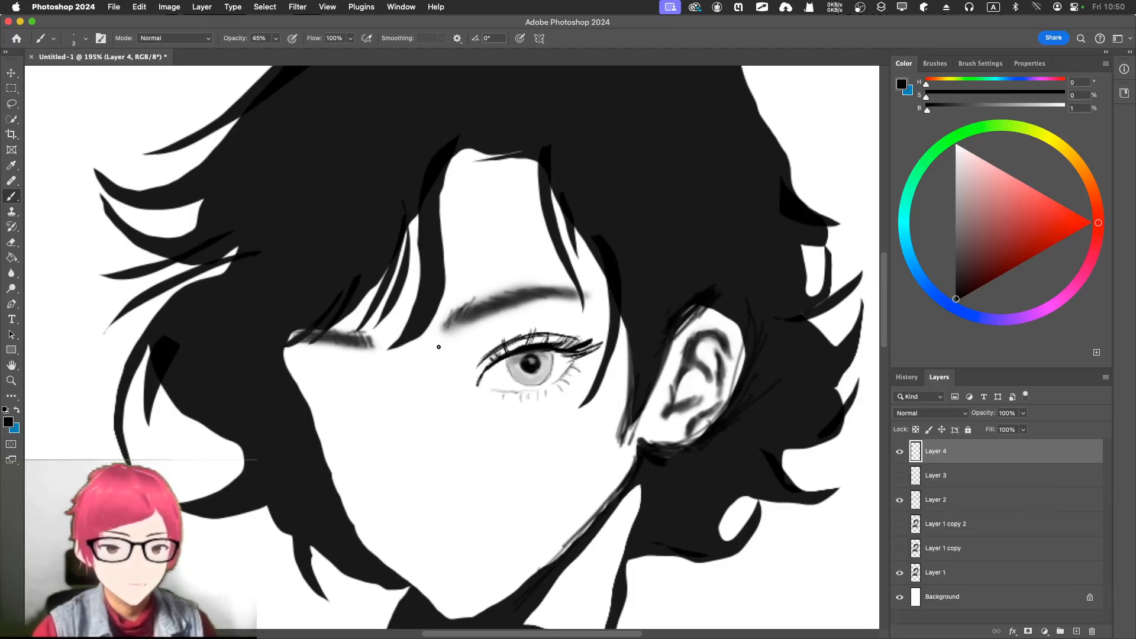
alt+click(492, 350)
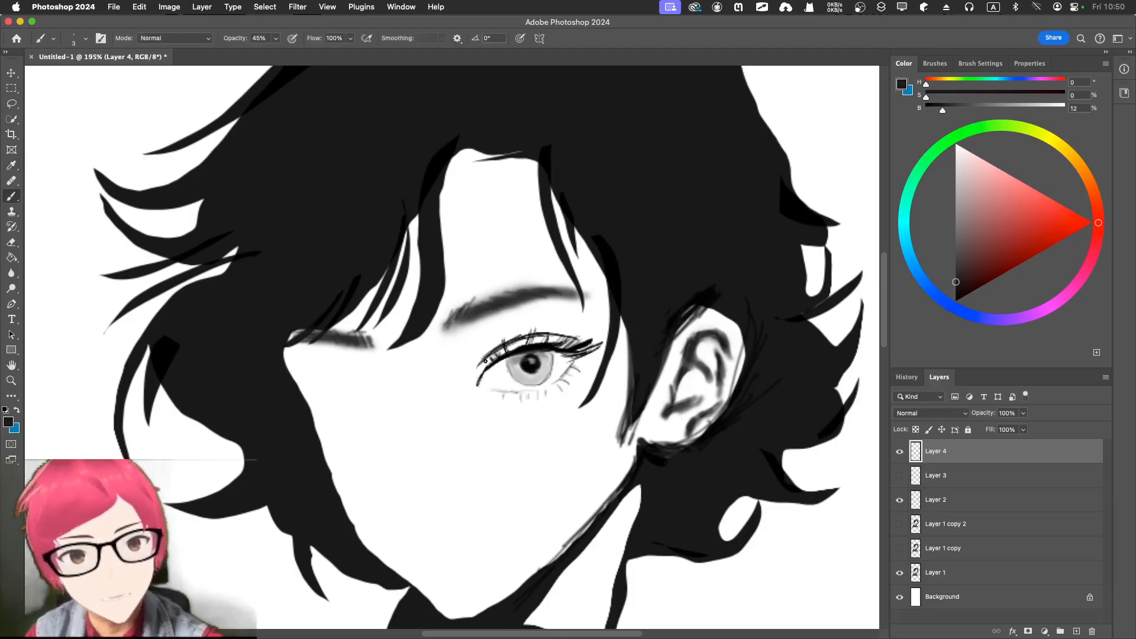
drag(491, 354, 475, 372)
Soften and lengthen the eye's inner corner line with the Soft Round Pressure Opacity brush at 3 px.
click(934, 63)
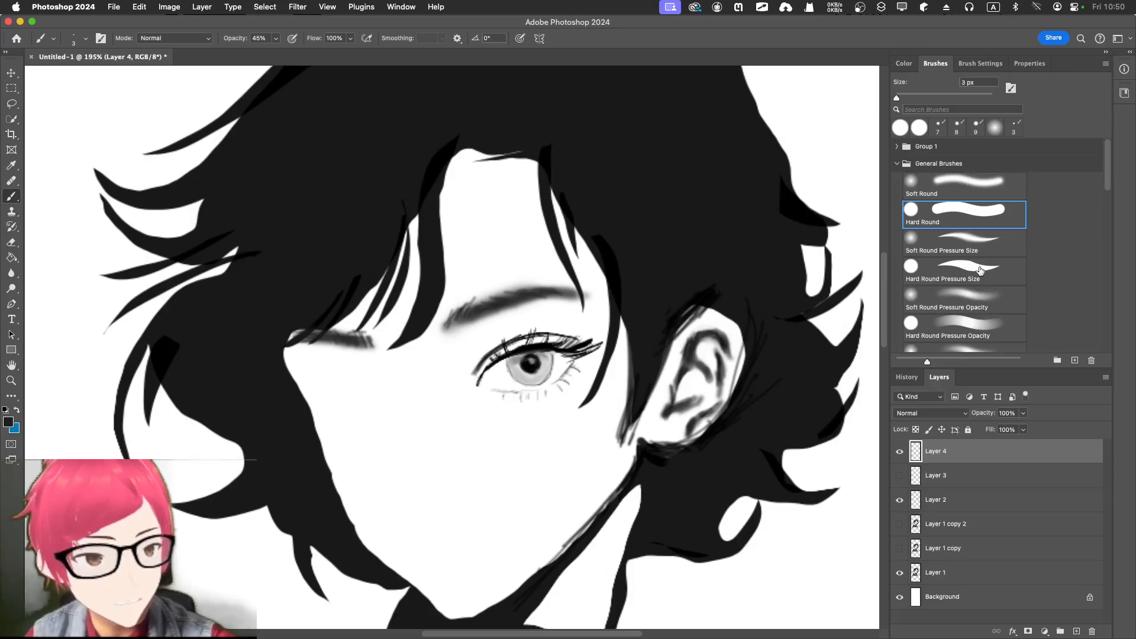
click(964, 300)
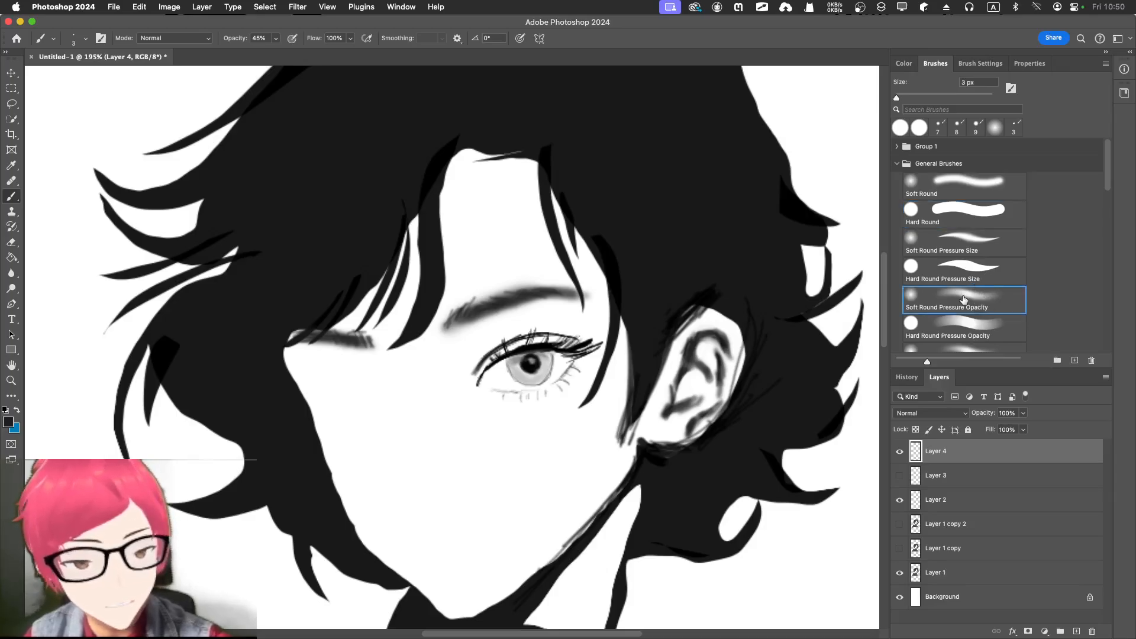
mouse_move(482, 364)
mouse_down()
mouse_move(526, 339)
mouse_move(564, 343)
mouse_move(475, 386)
mouse_up()
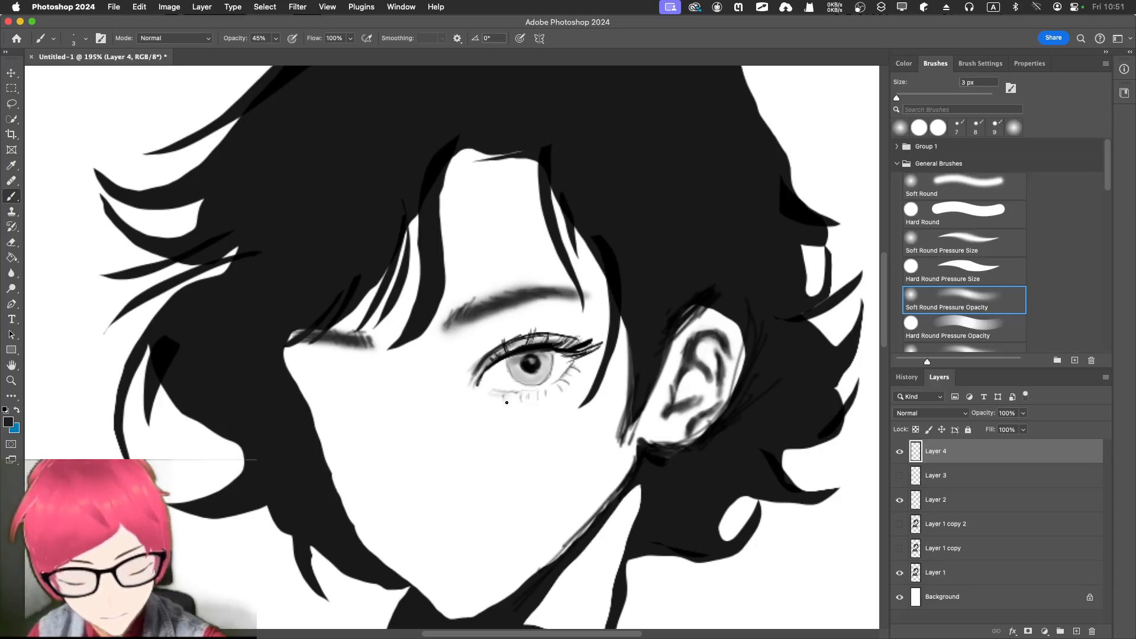
Shade softly along the lower eyelid with the brush at 10 px and 17% opacity.
key(bracketright)
key(bracketright)
key(bracketright)
key(bracketright)
key(bracketright)
key(bracketright)
key(bracketright)
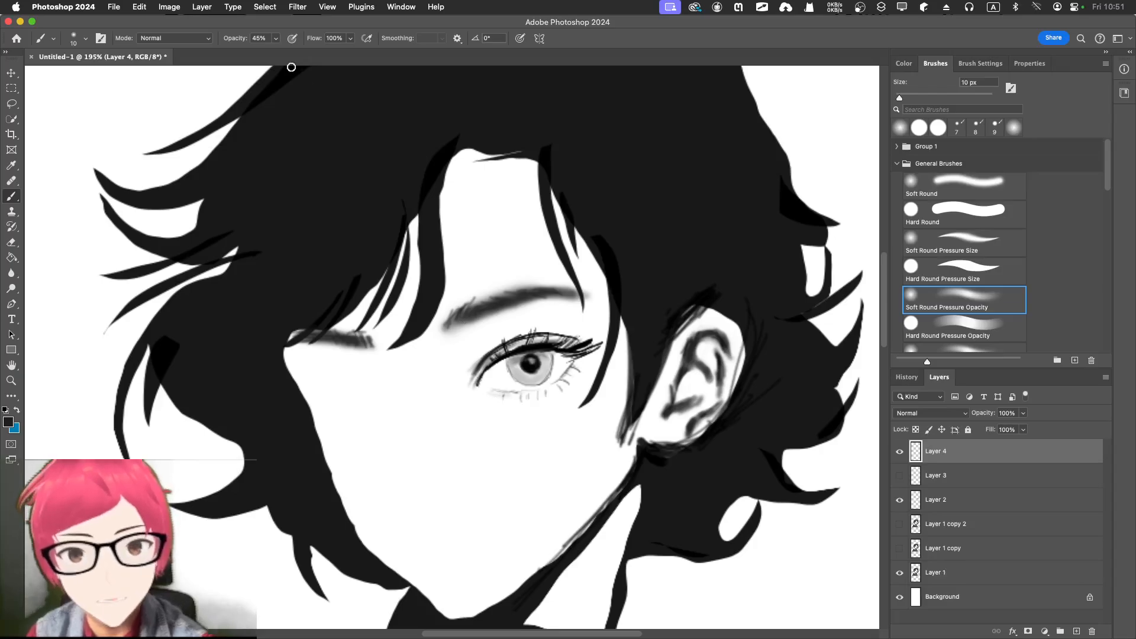
click(276, 37)
drag(276, 52, 261, 52)
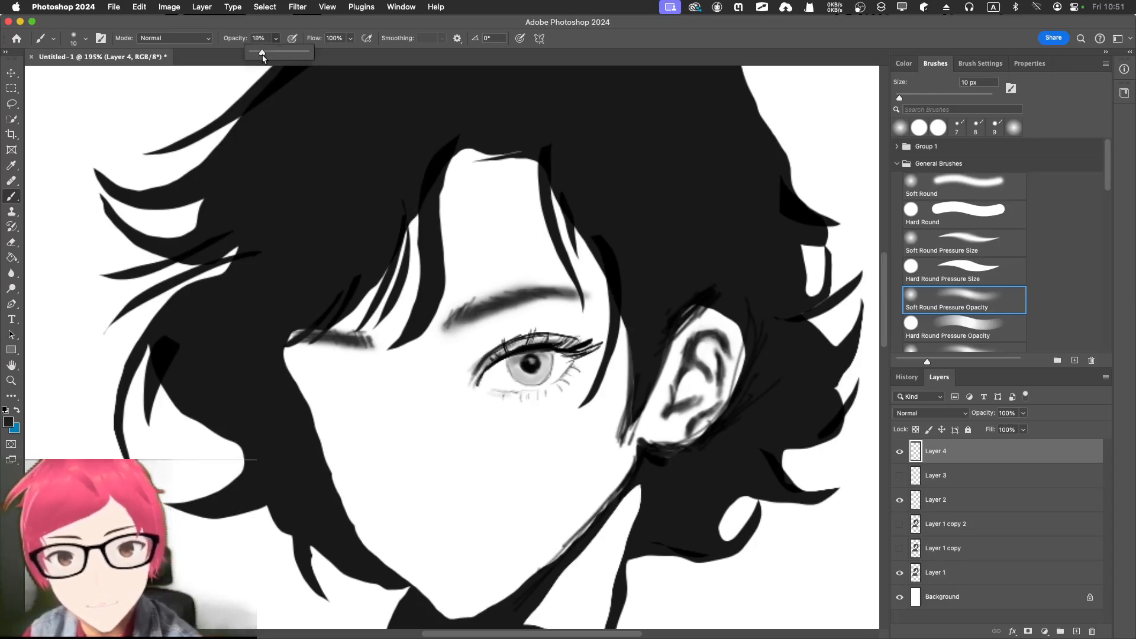
click(492, 392)
mouse_move(488, 395)
mouse_down()
mouse_move(525, 397)
mouse_move(486, 398)
mouse_move(542, 393)
mouse_move(526, 401)
mouse_move(580, 375)
mouse_move(552, 386)
mouse_move(580, 364)
mouse_up()
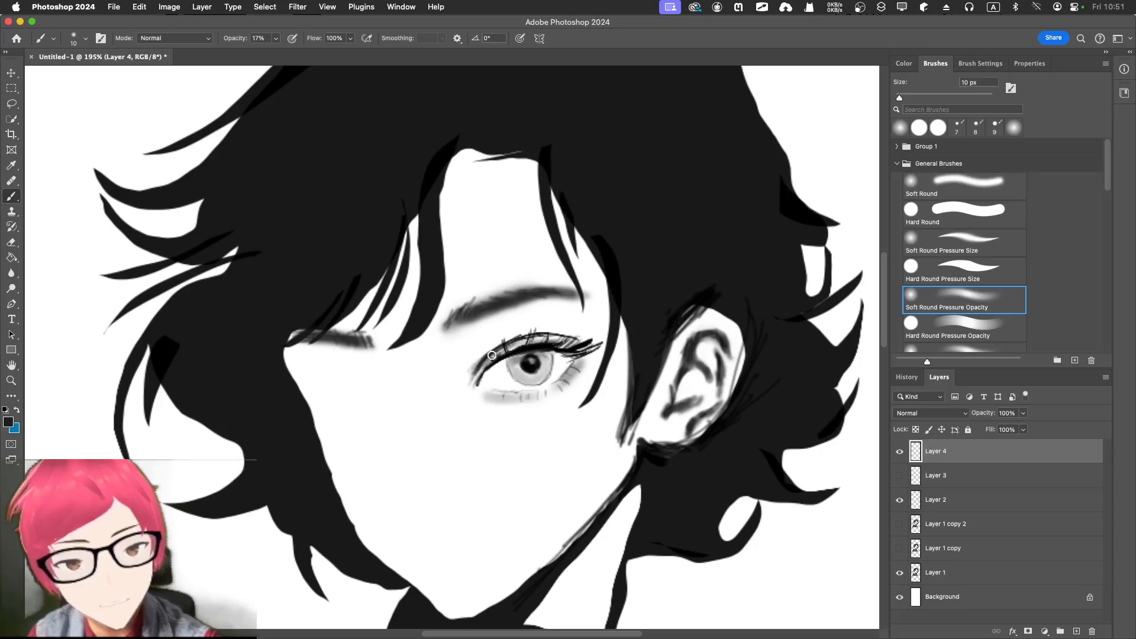
Shade softly along the upper eyelid with the brush at 20 px and 8% opacity.
key(bracketright)
click(275, 39)
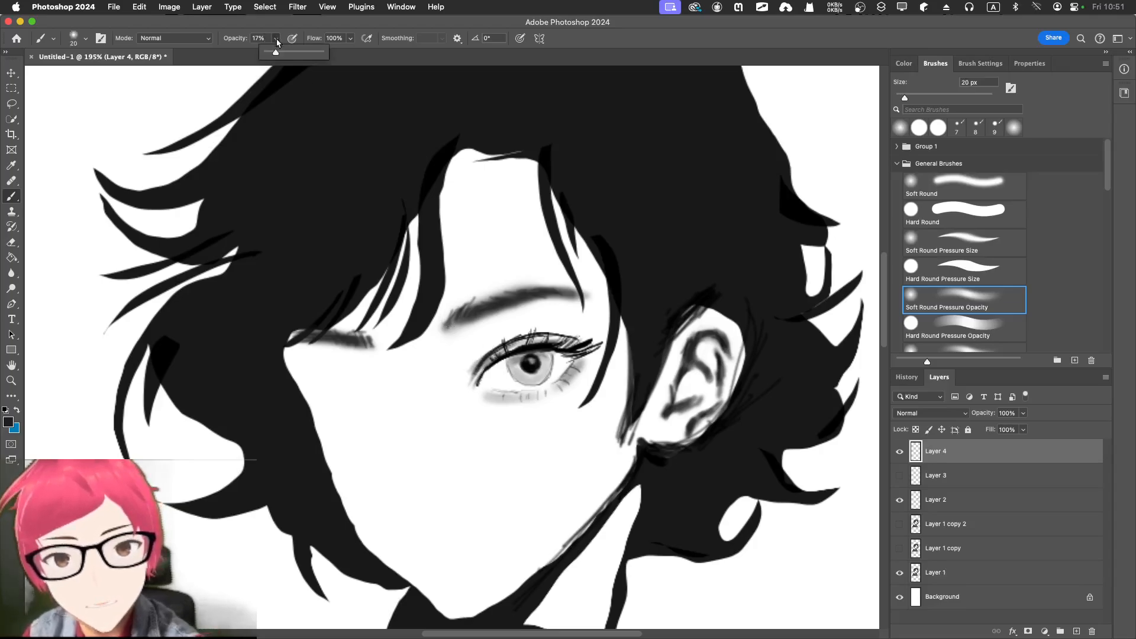
click(269, 52)
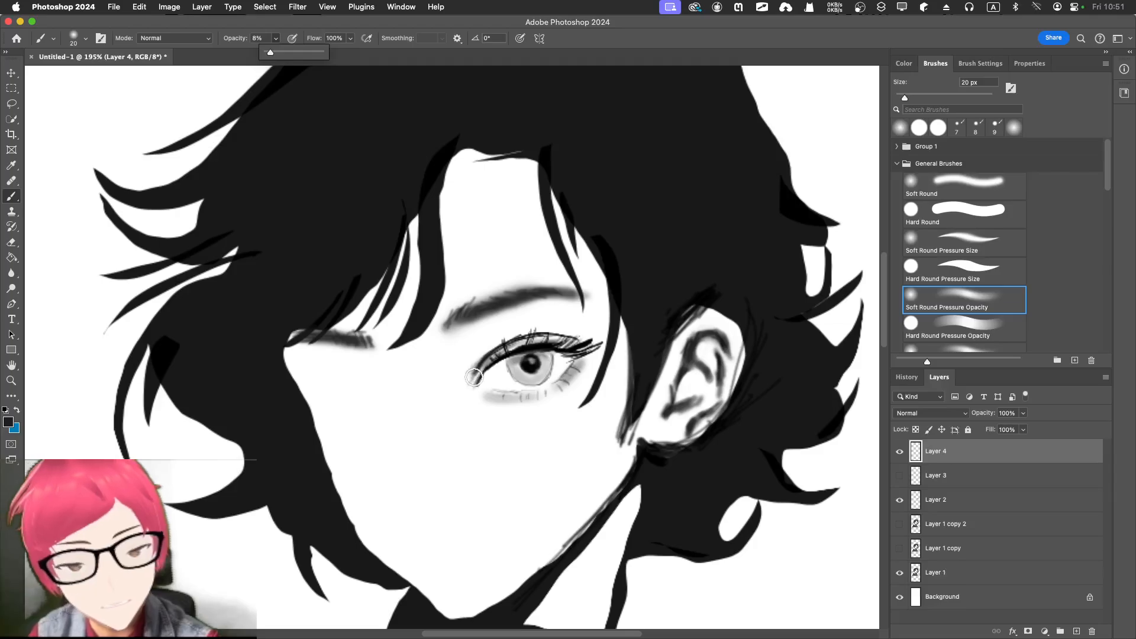
click(495, 355)
mouse_move(495, 348)
mouse_down()
mouse_move(555, 331)
mouse_move(510, 341)
mouse_move(589, 337)
mouse_move(531, 333)
mouse_move(588, 337)
mouse_move(539, 337)
mouse_move(589, 344)
mouse_up()
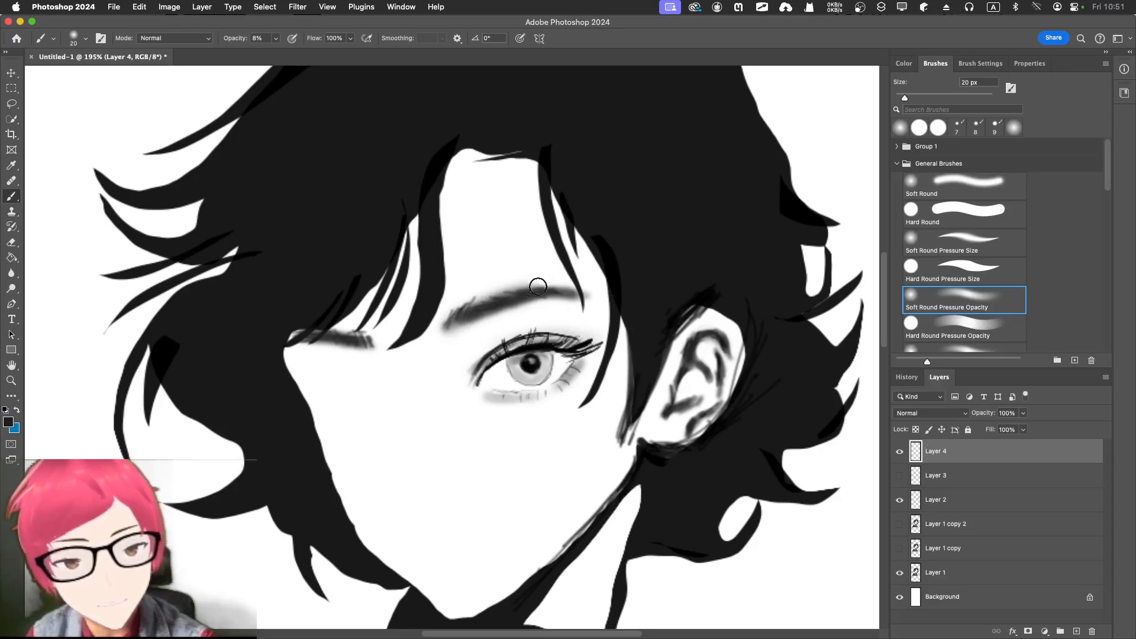
Add fine hairs along the eyebrow above the finished eye with the Hard Round Pressure Size brush at 3 px and 35% opacity.
key(bracketleft)
key(bracketleft)
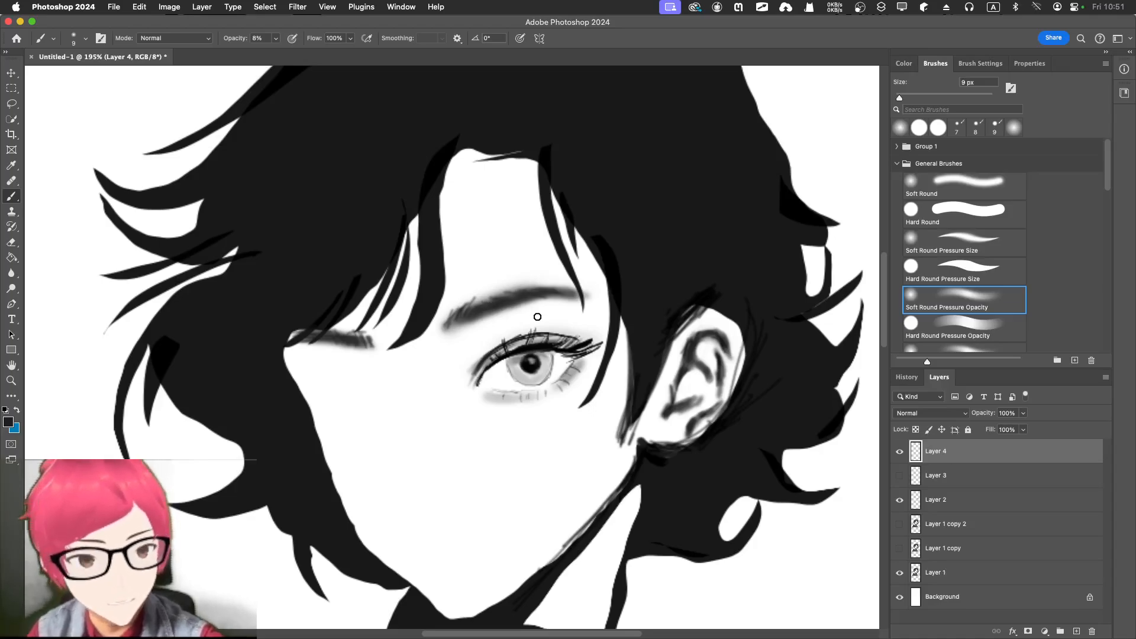
click(978, 216)
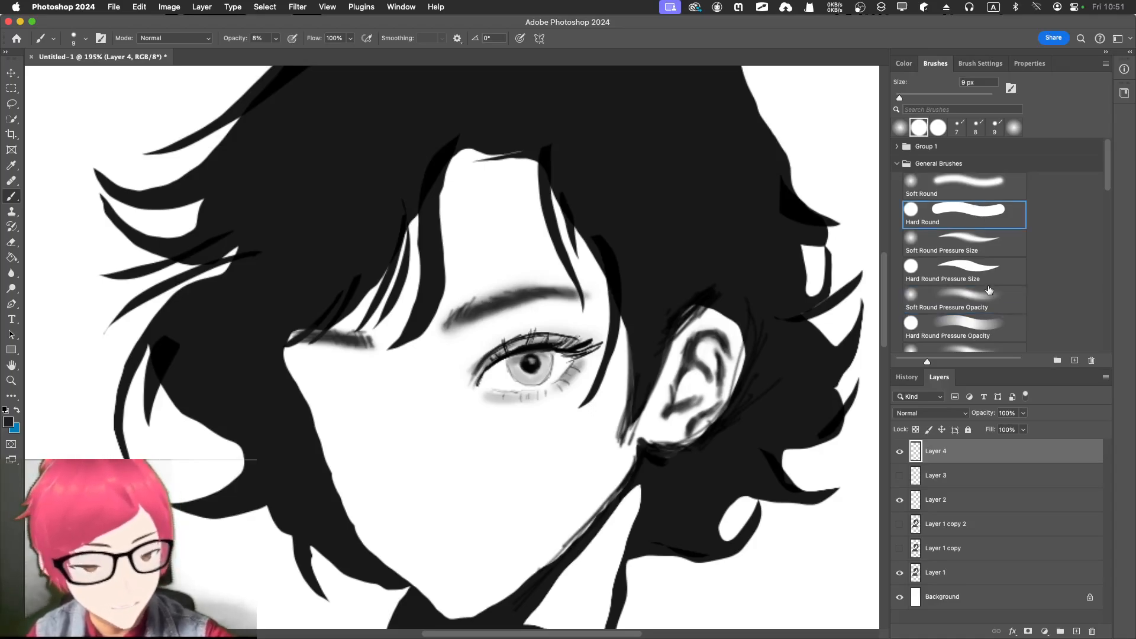
click(970, 269)
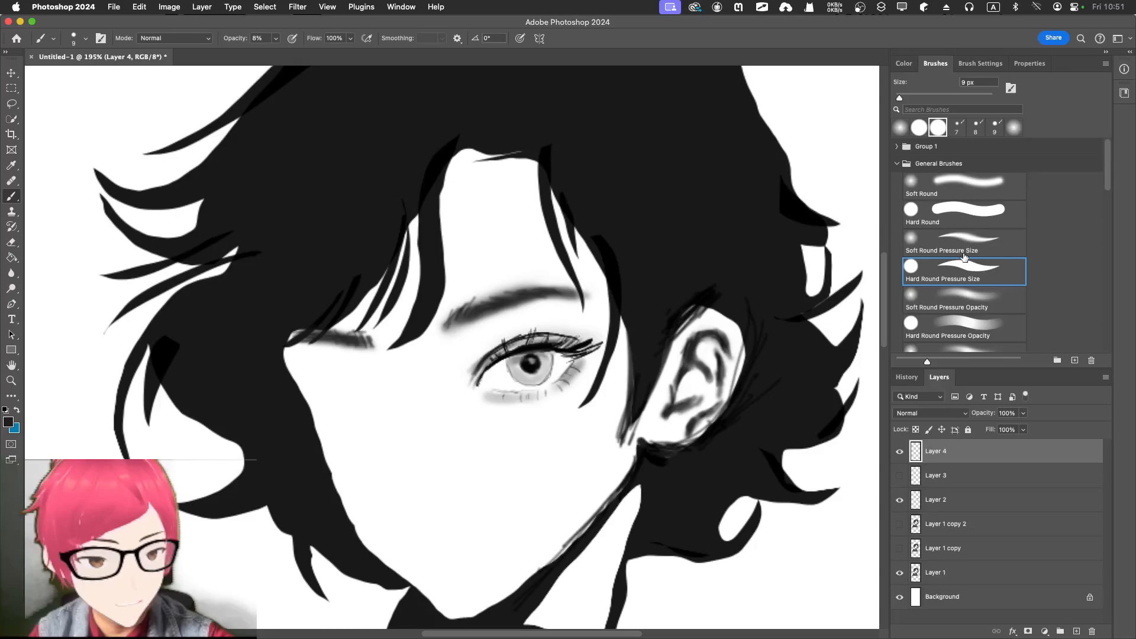
click(903, 63)
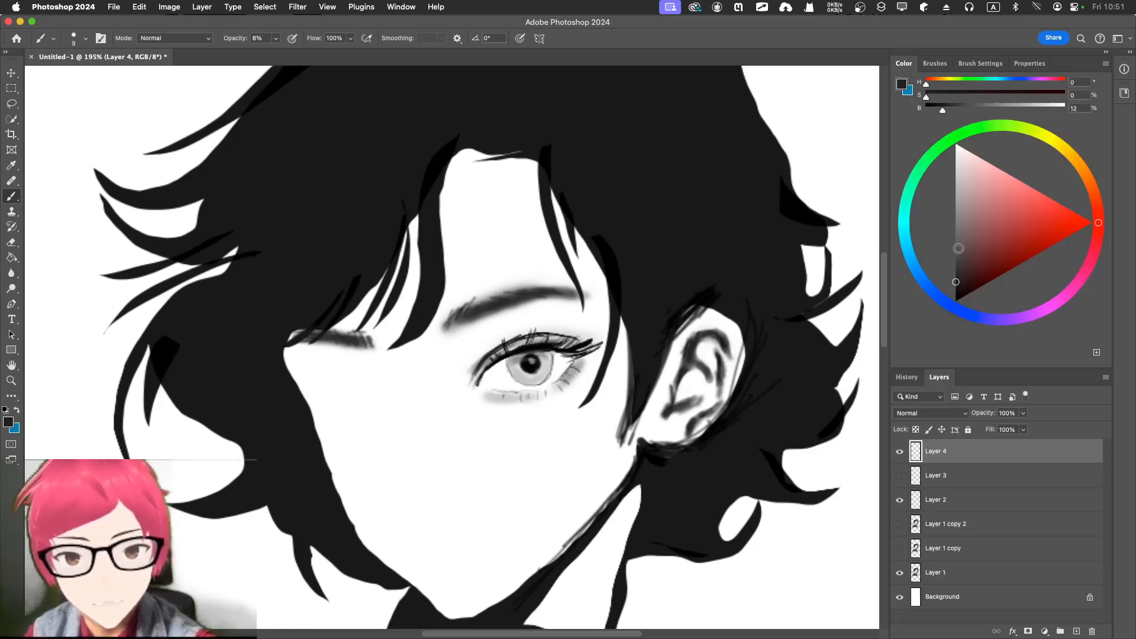
key(bracketleft)
key(bracketleft)
key(bracketleft)
key(bracketleft)
key(bracketleft)
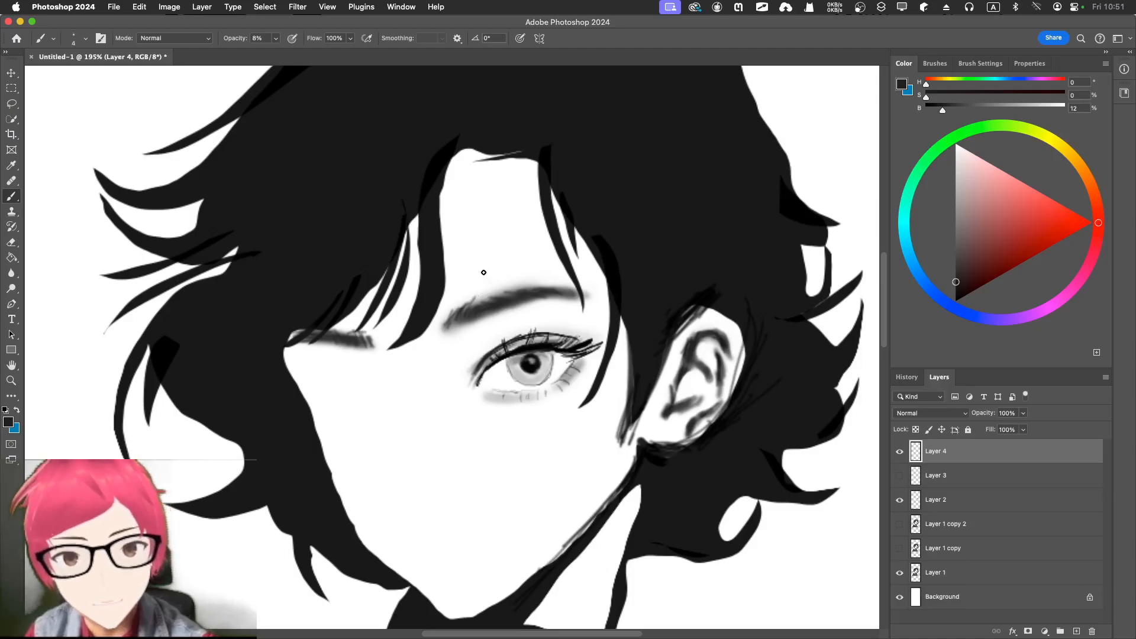
click(277, 39)
drag(282, 52, 290, 52)
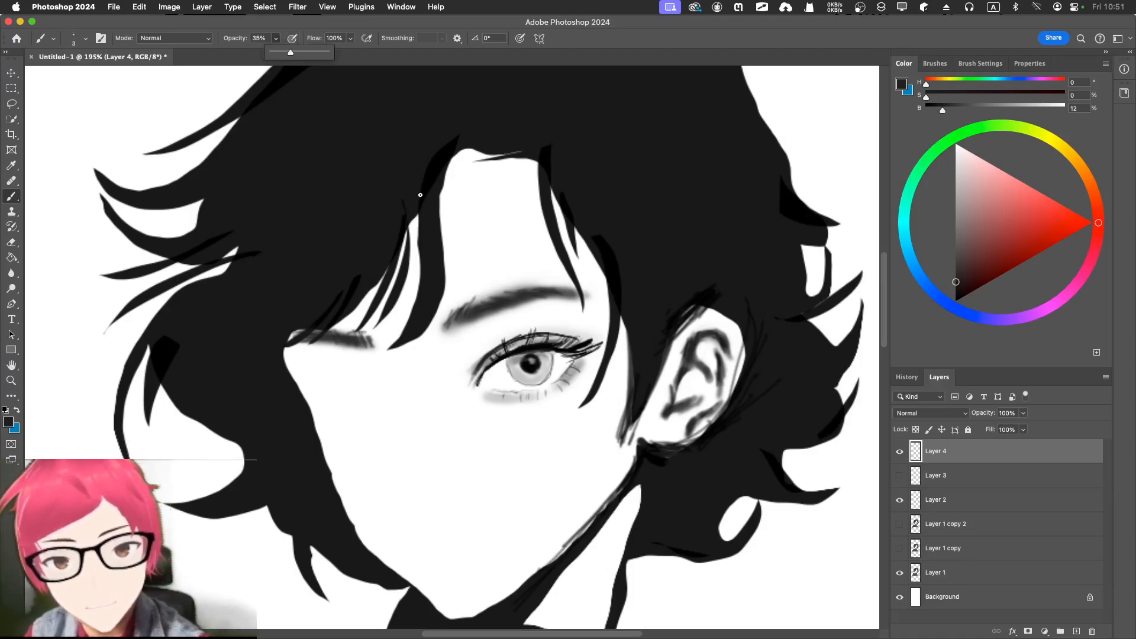
click(453, 323)
mouse_move(475, 308)
mouse_down()
mouse_move(505, 293)
mouse_move(468, 310)
mouse_move(493, 293)
mouse_move(508, 296)
mouse_move(484, 309)
mouse_move(532, 293)
mouse_move(492, 302)
mouse_move(524, 285)
mouse_move(550, 290)
mouse_move(518, 295)
mouse_move(564, 292)
mouse_up()
mouse_move(566, 301)
mouse_down()
mouse_move(582, 297)
mouse_move(563, 291)
mouse_up()
Sharpen the eyebrow hairs with the brush at 2 px and 67% opacity, and touch up the line at the eye's inner corner.
key(bracketleft)
click(276, 38)
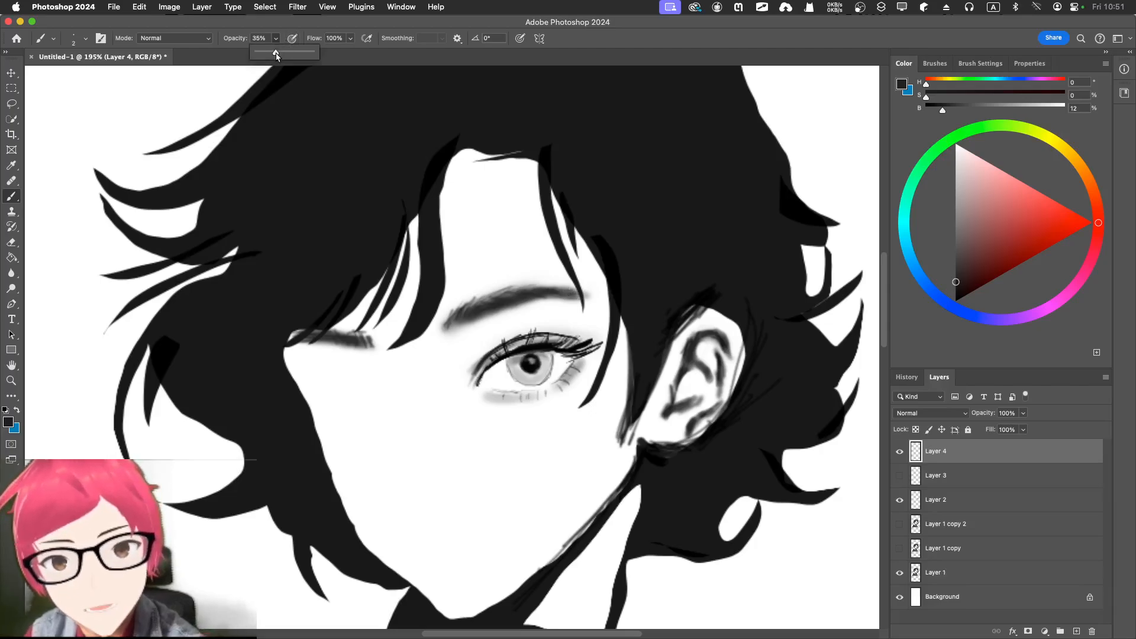
drag(277, 53, 306, 55)
click(465, 319)
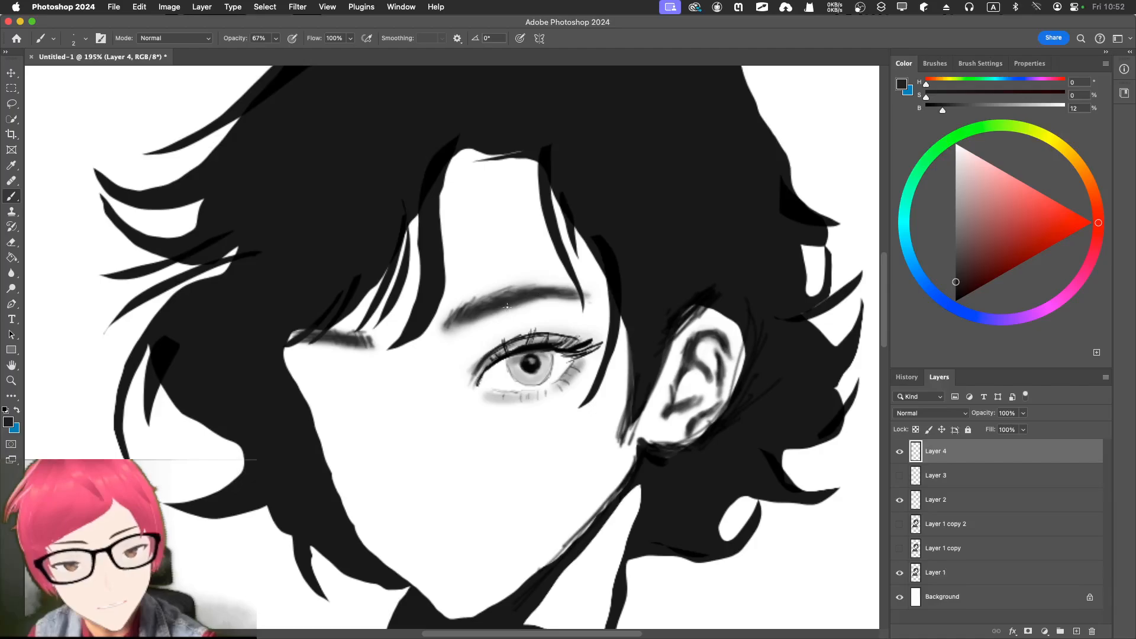
mouse_move(476, 321)
mouse_down()
mouse_move(502, 309)
mouse_move(491, 315)
mouse_up()
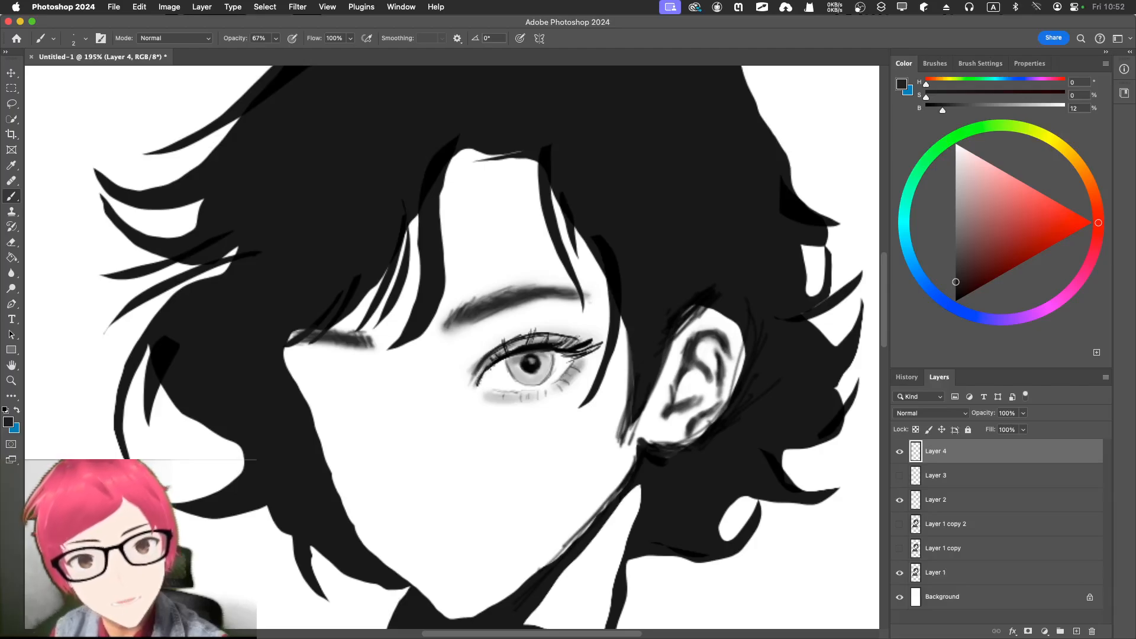
drag(482, 377, 474, 388)
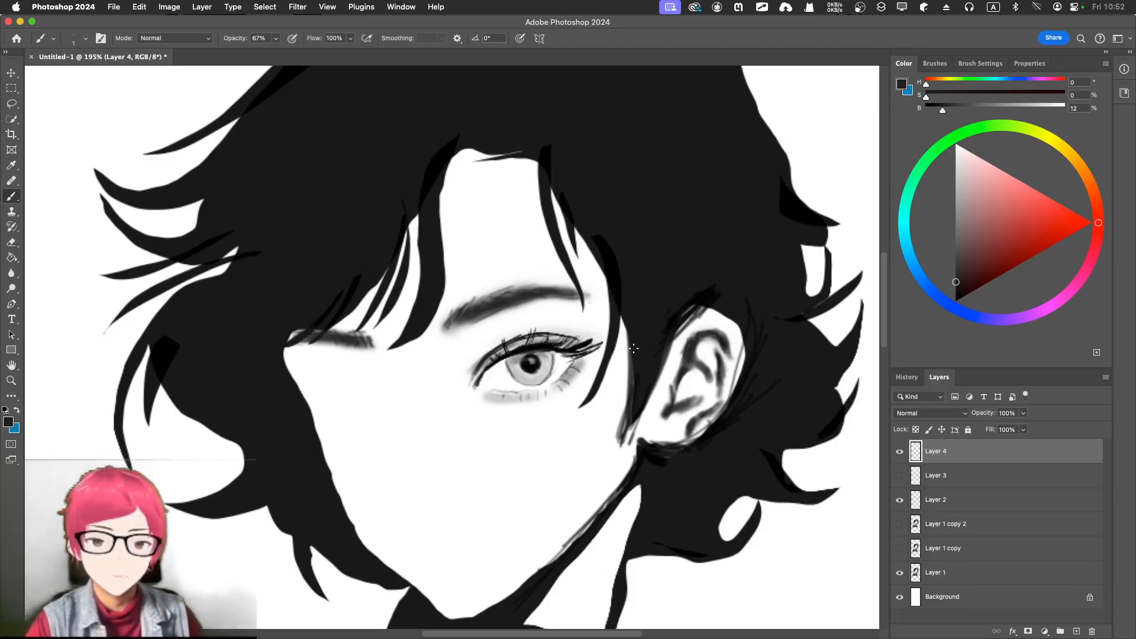
Clean up the shading around the finished eye's iris with the Eraser at 5 px.
key(e)
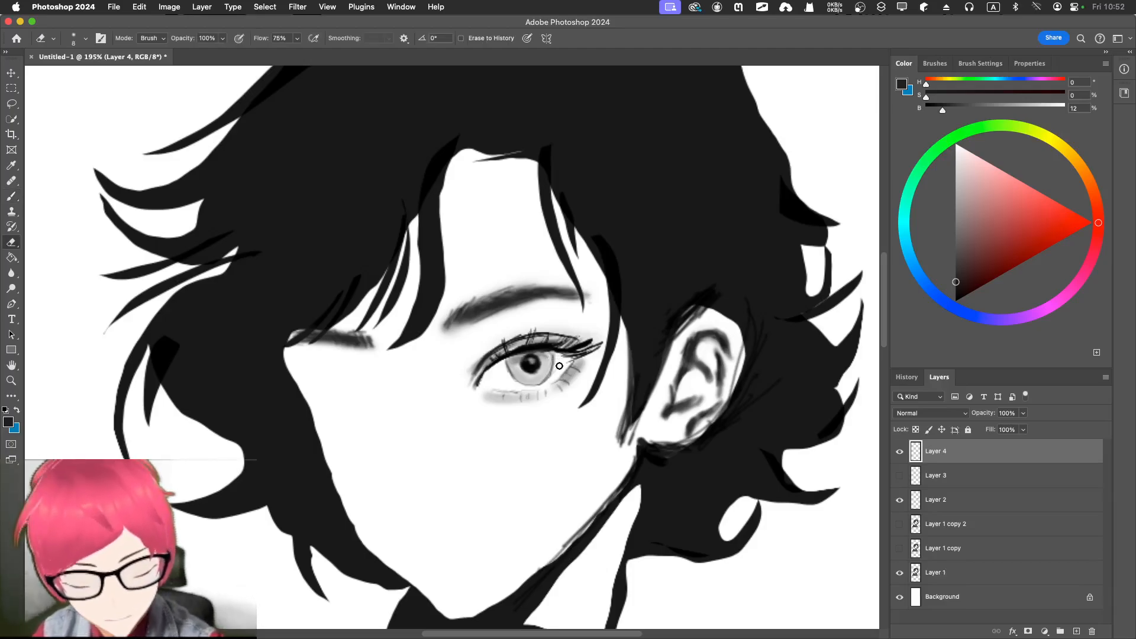
key(bracketleft)
mouse_move(555, 365)
mouse_down()
mouse_move(538, 388)
mouse_move(553, 354)
mouse_move(509, 376)
mouse_up()
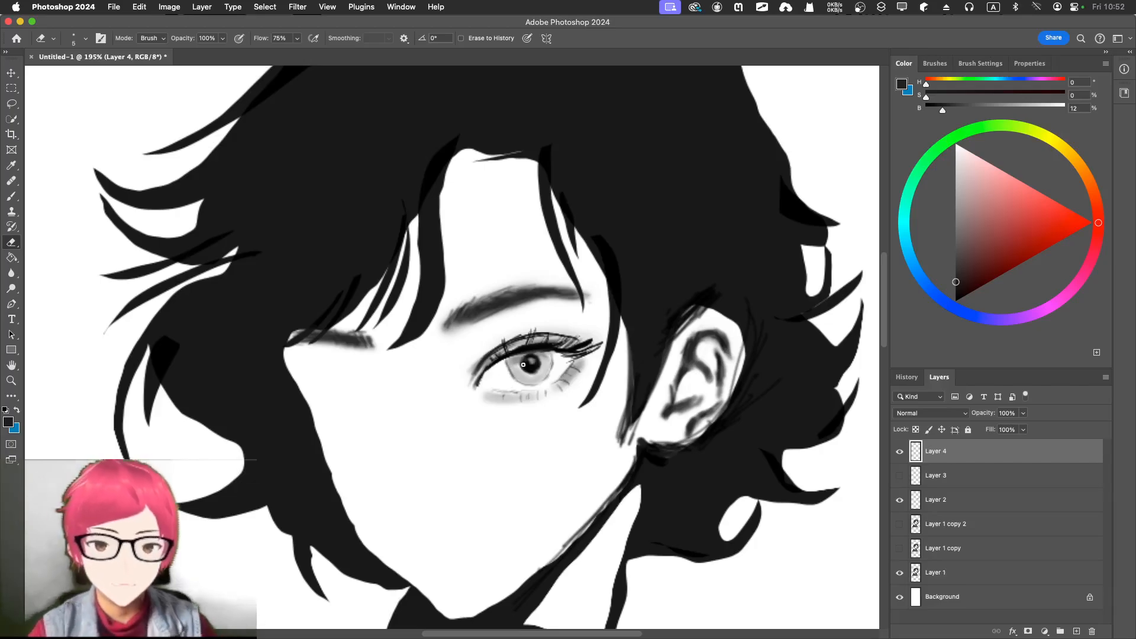
Toggle the Layer 3 sketch off and on to compare it with the finished eye, leaving the sketch visible.
click(899, 475)
click(899, 476)
click(899, 476)
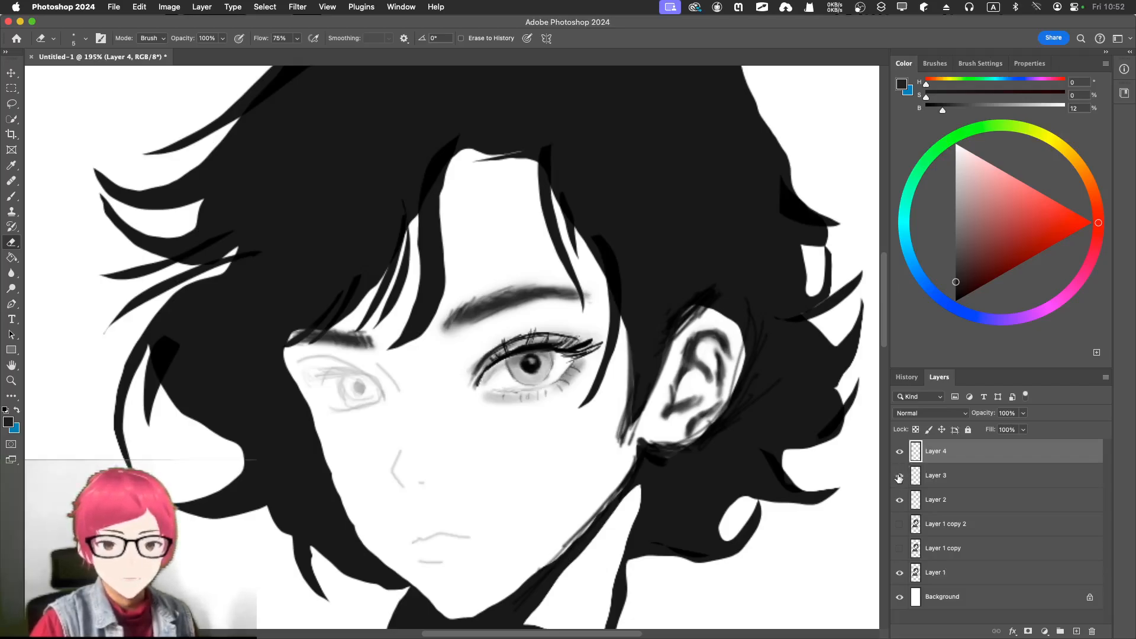
click(899, 476)
click(898, 476)
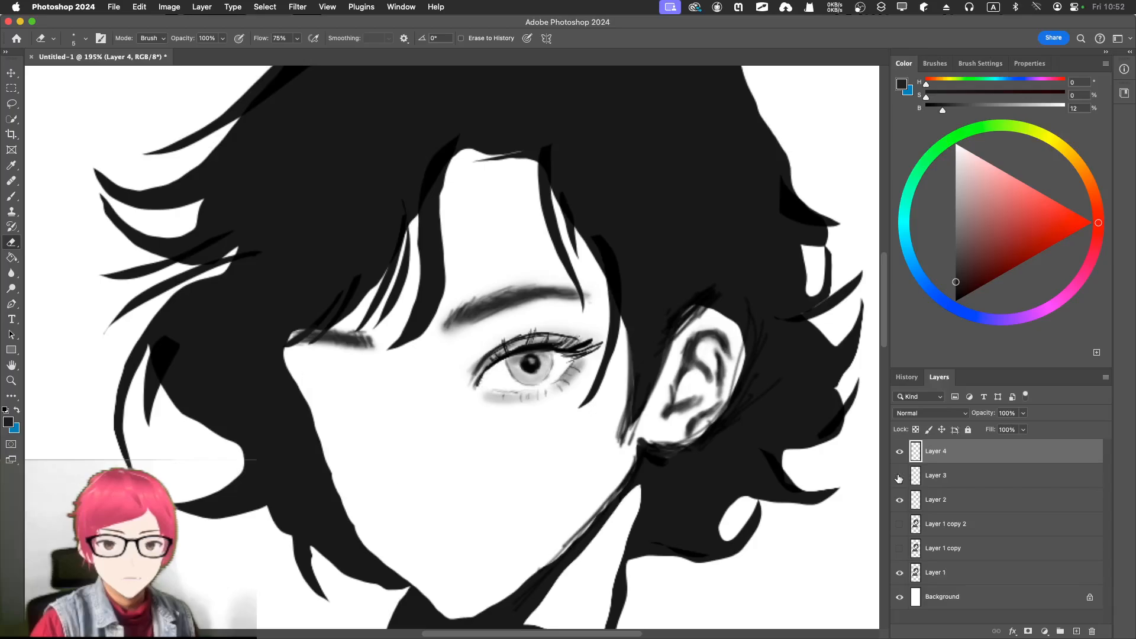
click(899, 477)
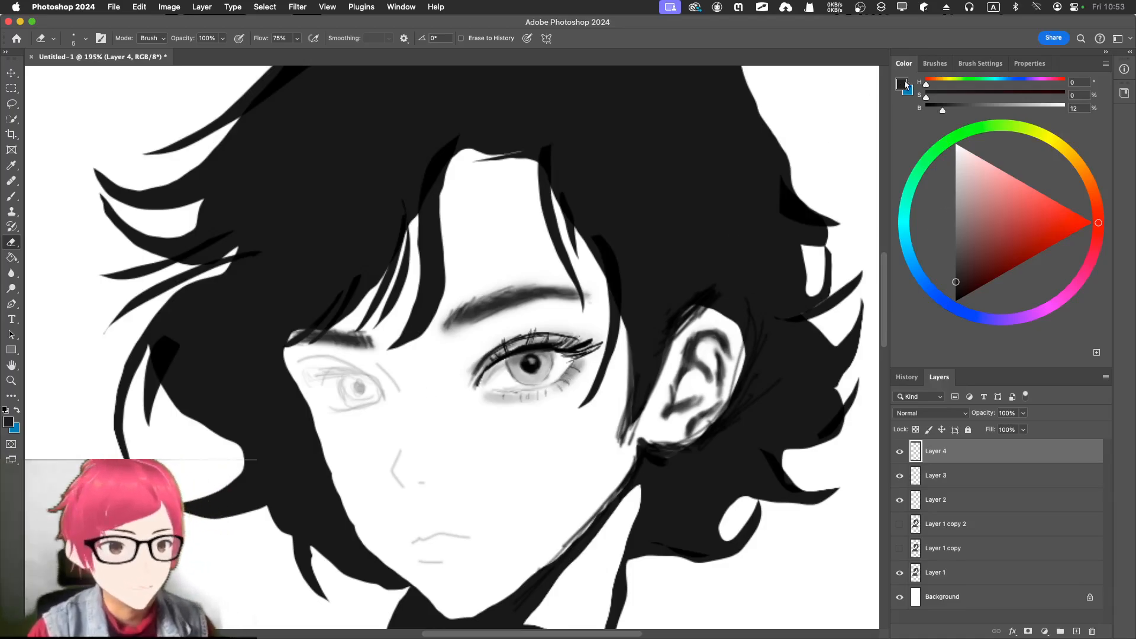
click(935, 64)
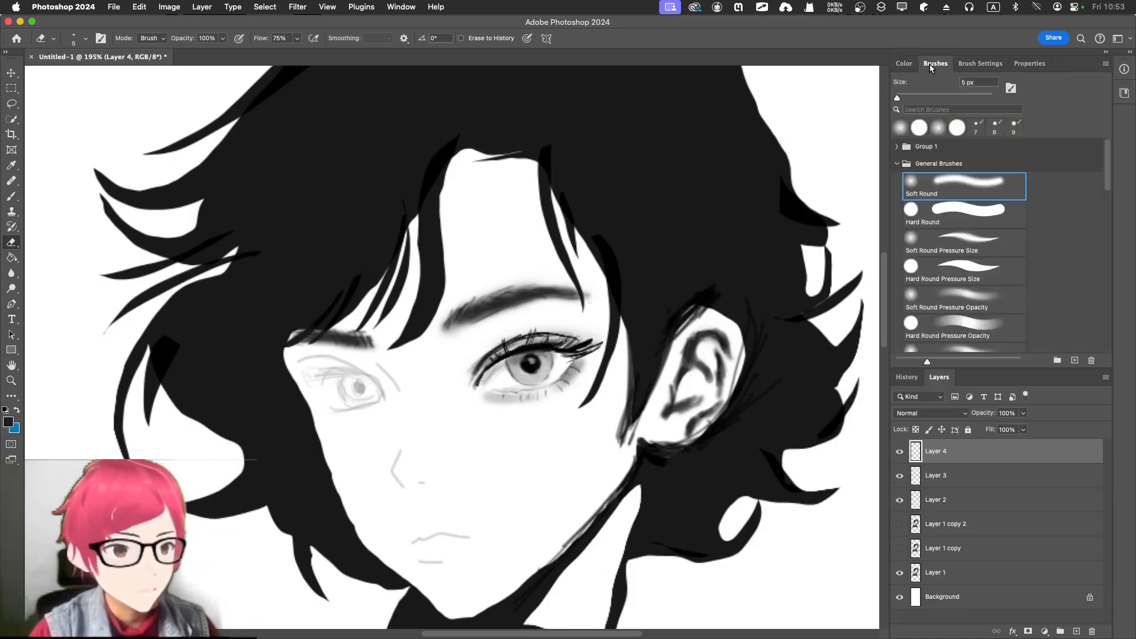
click(928, 214)
click(934, 271)
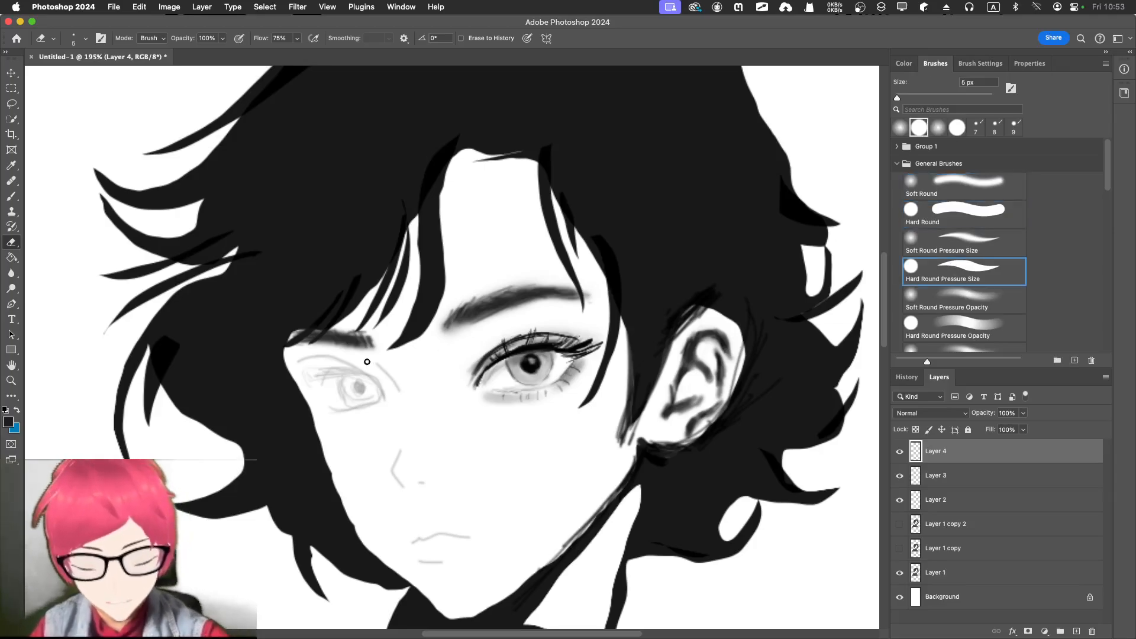
key(bracketleft)
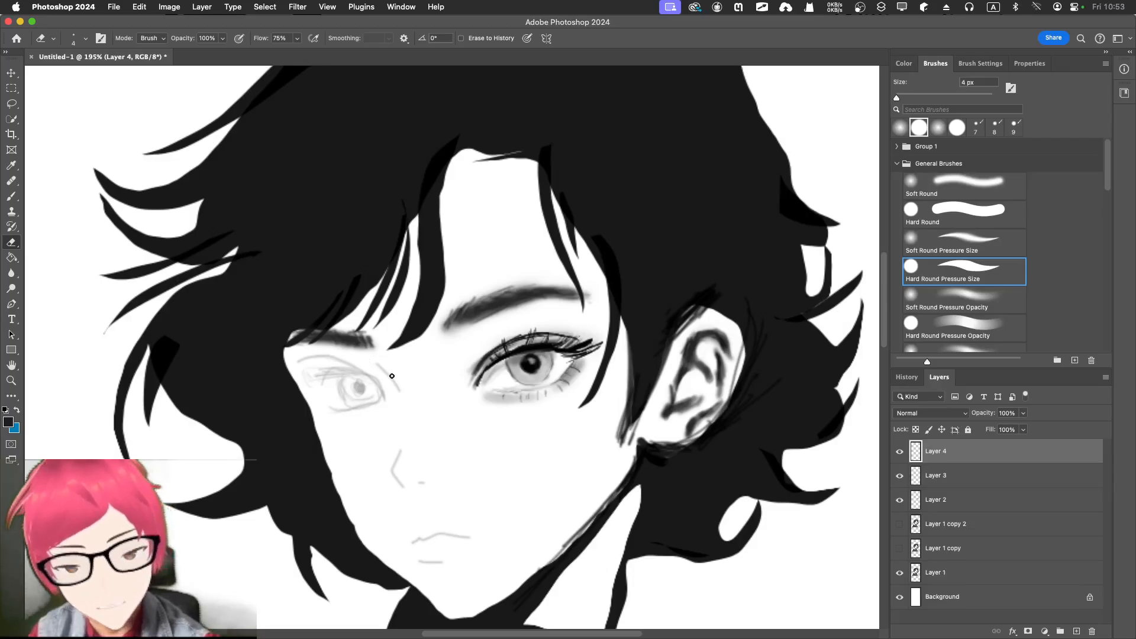
drag(378, 366, 386, 373)
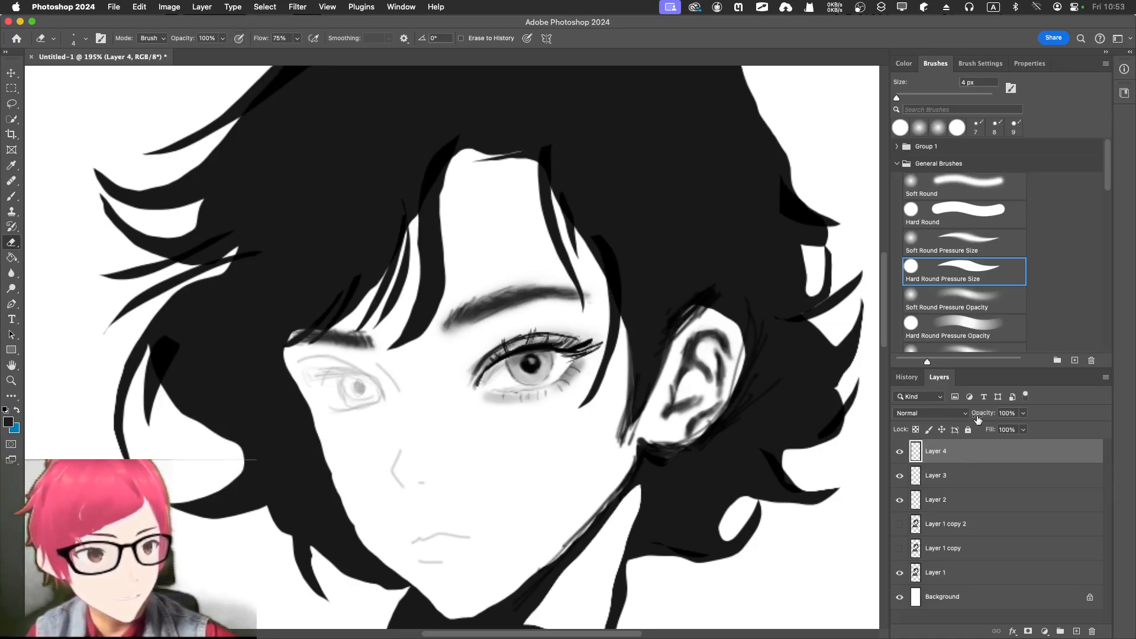
Ink the nose-bridge line beside the sketched eye in black with the brush at 1 px and 100% opacity.
click(904, 64)
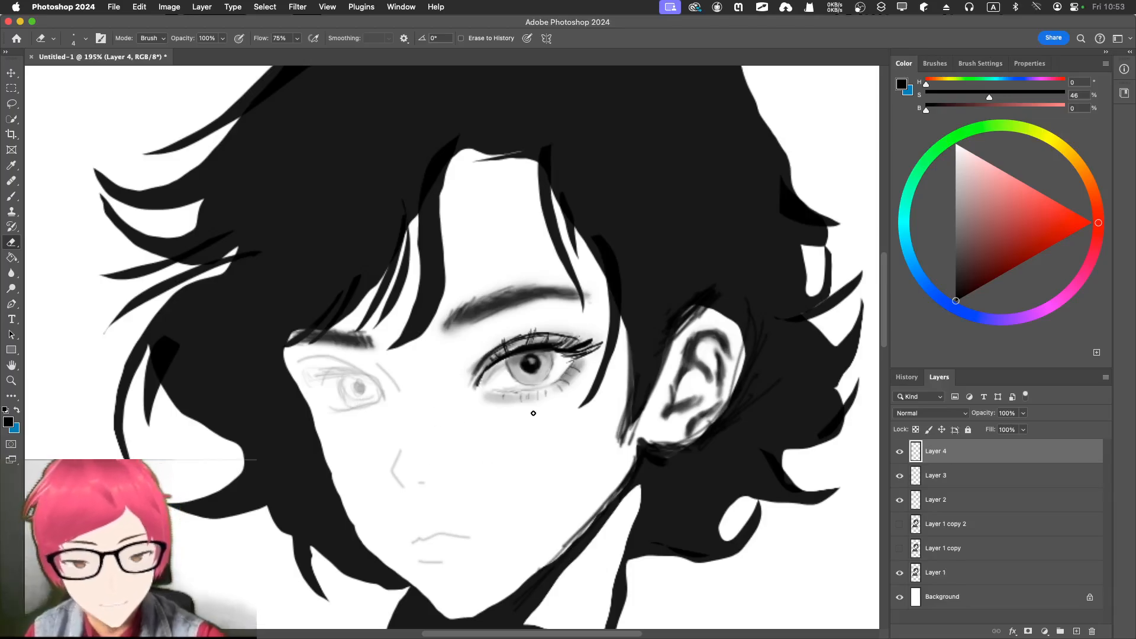
key(b)
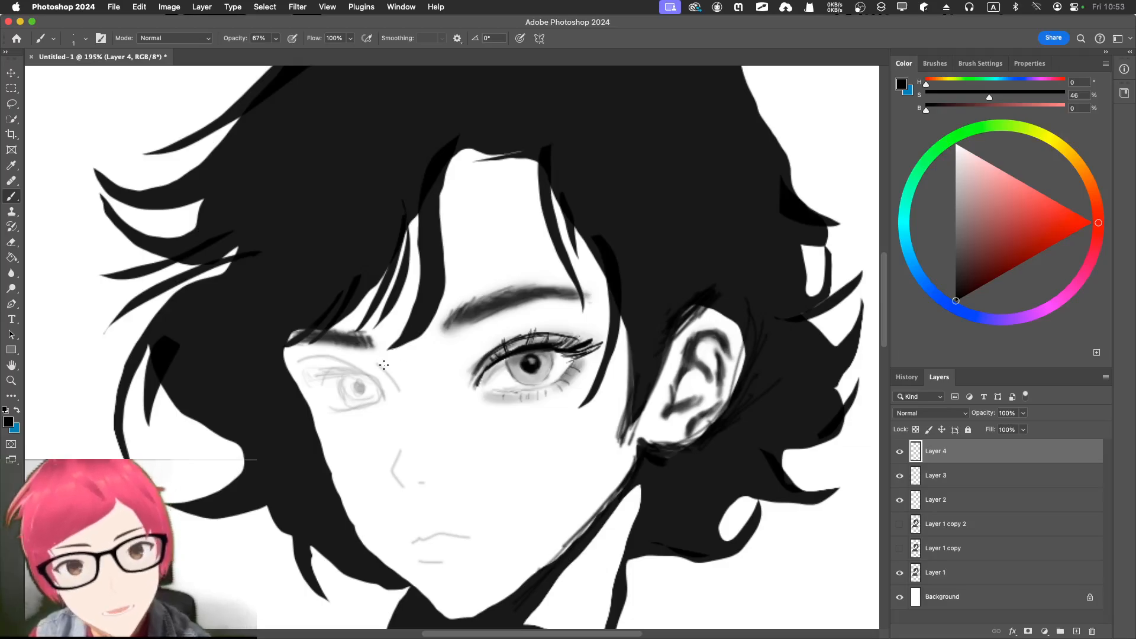
drag(381, 368, 405, 397)
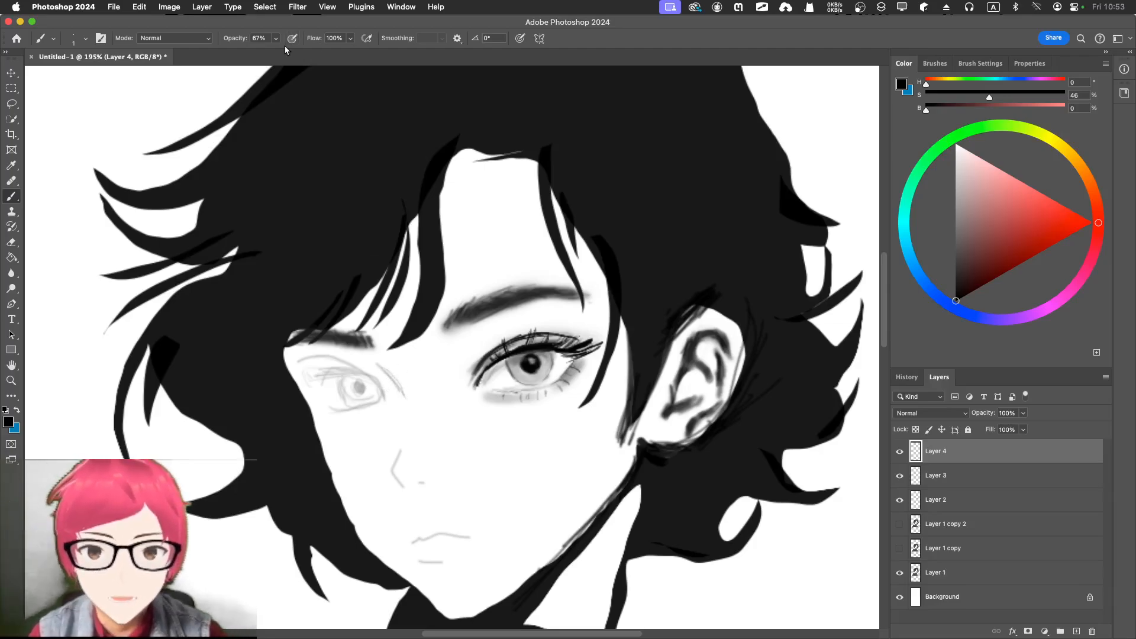
key(super+z)
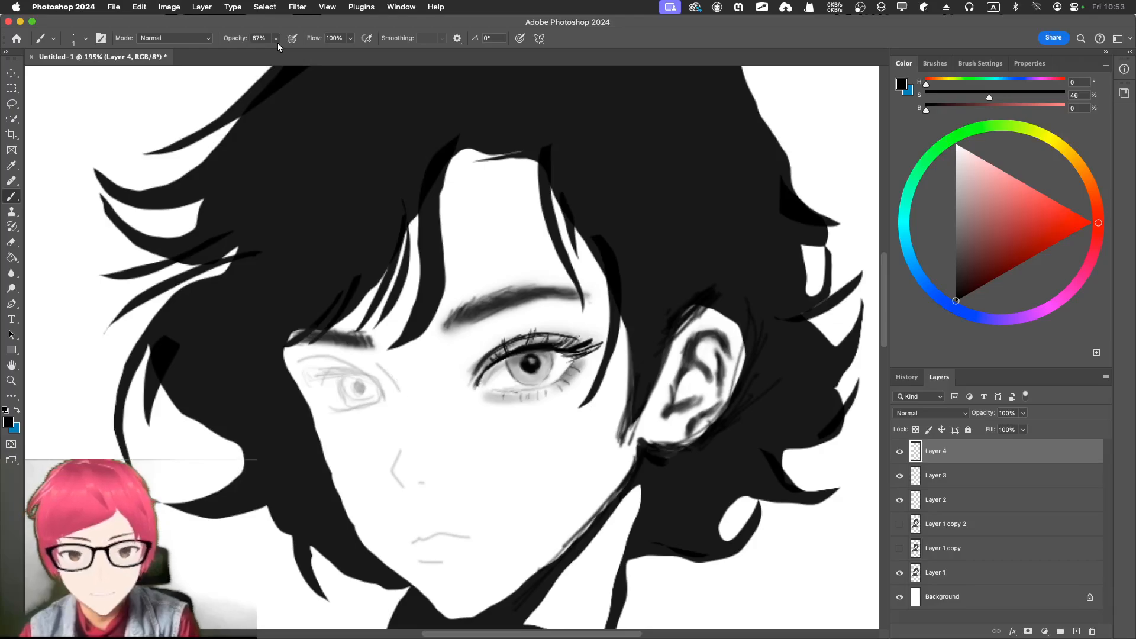
click(278, 41)
drag(278, 56, 317, 59)
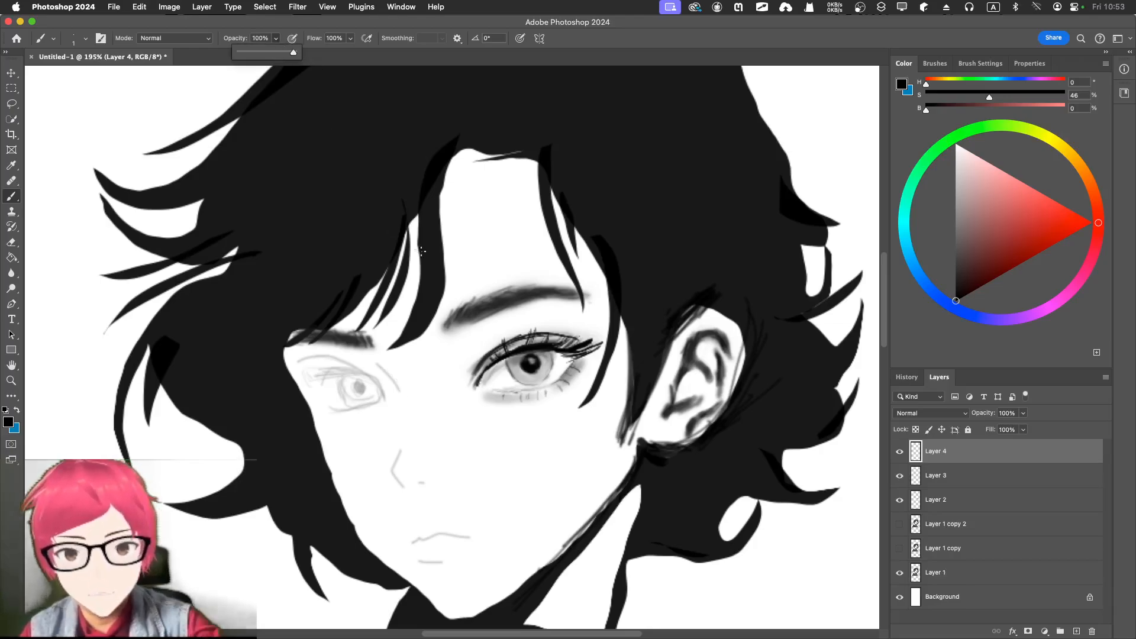
click(379, 365)
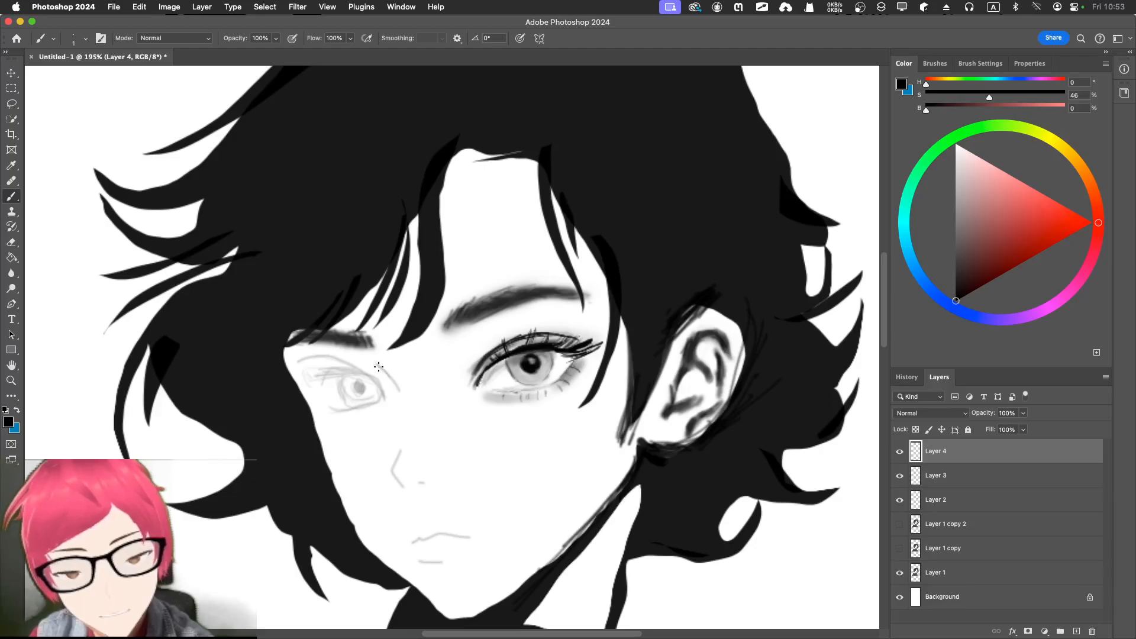
drag(378, 365, 399, 391)
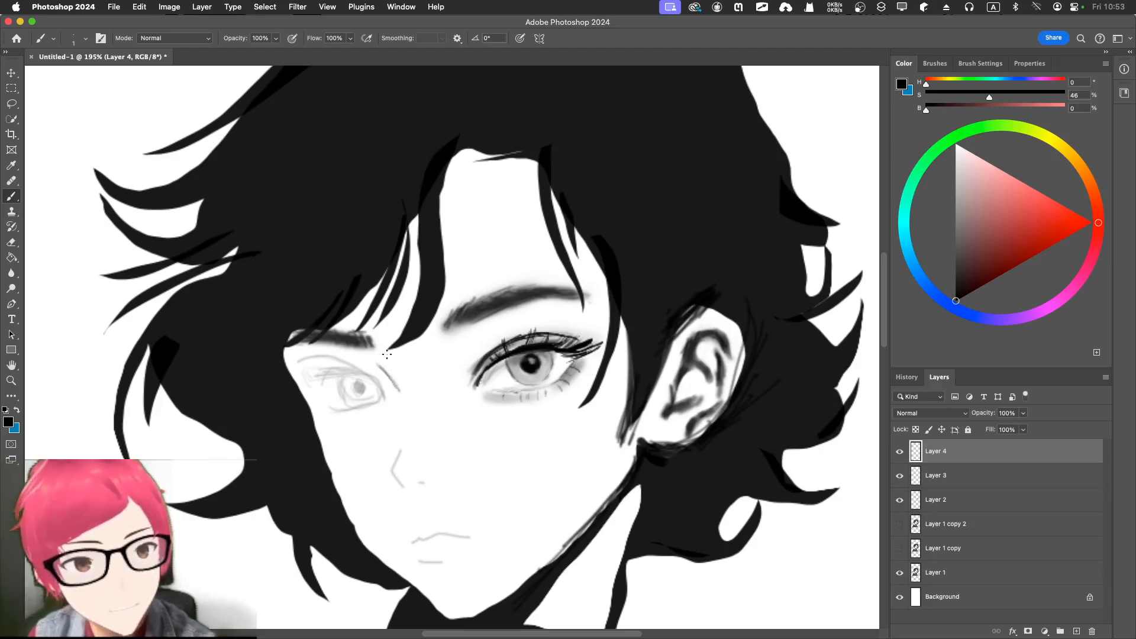
click(934, 63)
click(904, 63)
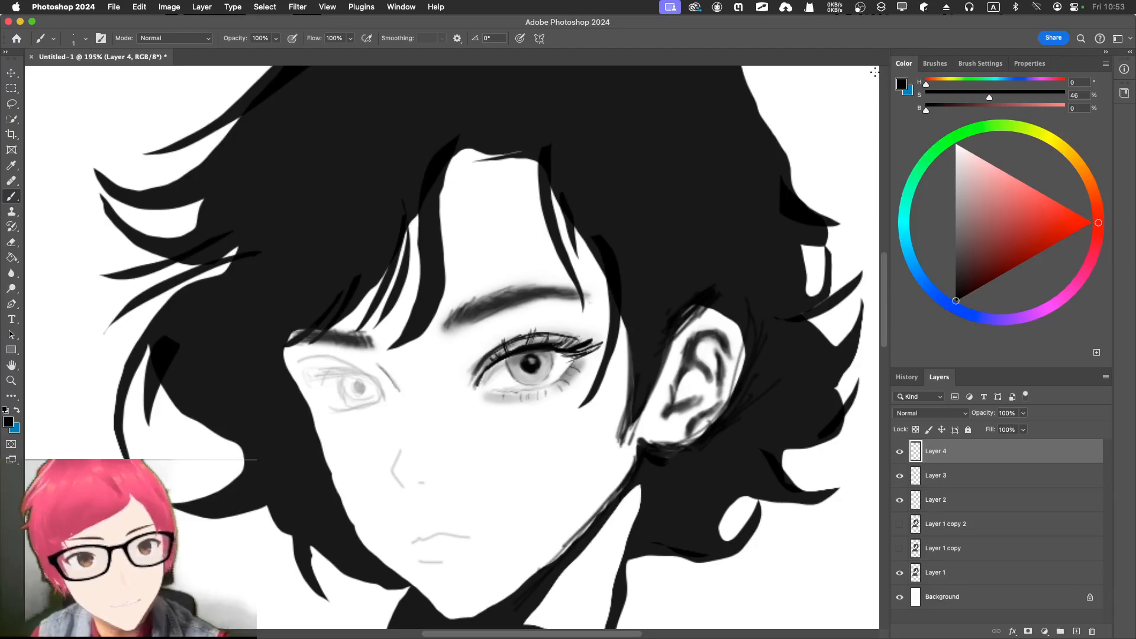
mouse_move(377, 367)
mouse_down()
mouse_move(406, 409)
mouse_move(398, 390)
mouse_up()
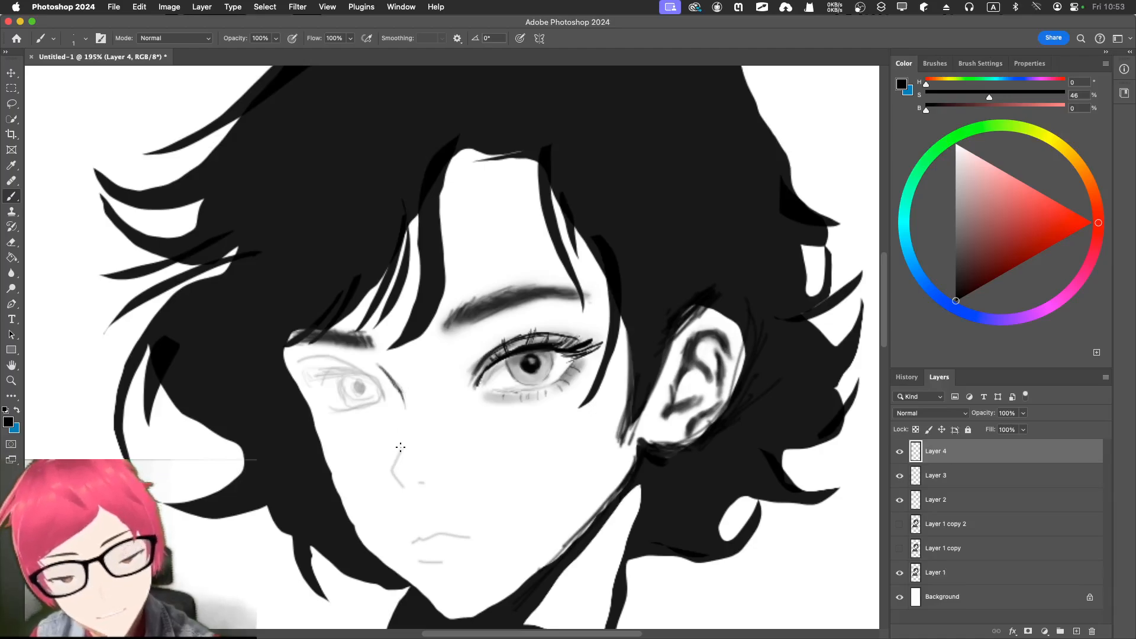
Ink the nose tip's contour over the sketch and thicken its upper part with the brush at 5 px and 49% opacity.
mouse_move(400, 446)
mouse_down()
mouse_move(393, 473)
mouse_move(410, 490)
mouse_up()
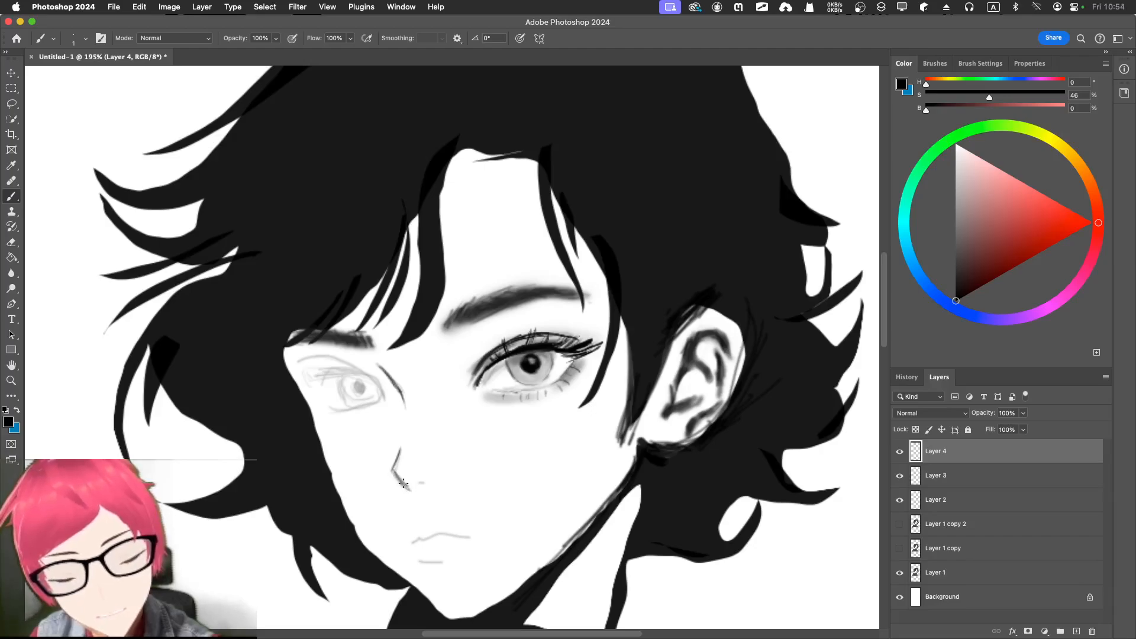
key(bracketright)
key(bracketright)
key(bracketright)
key(bracketright)
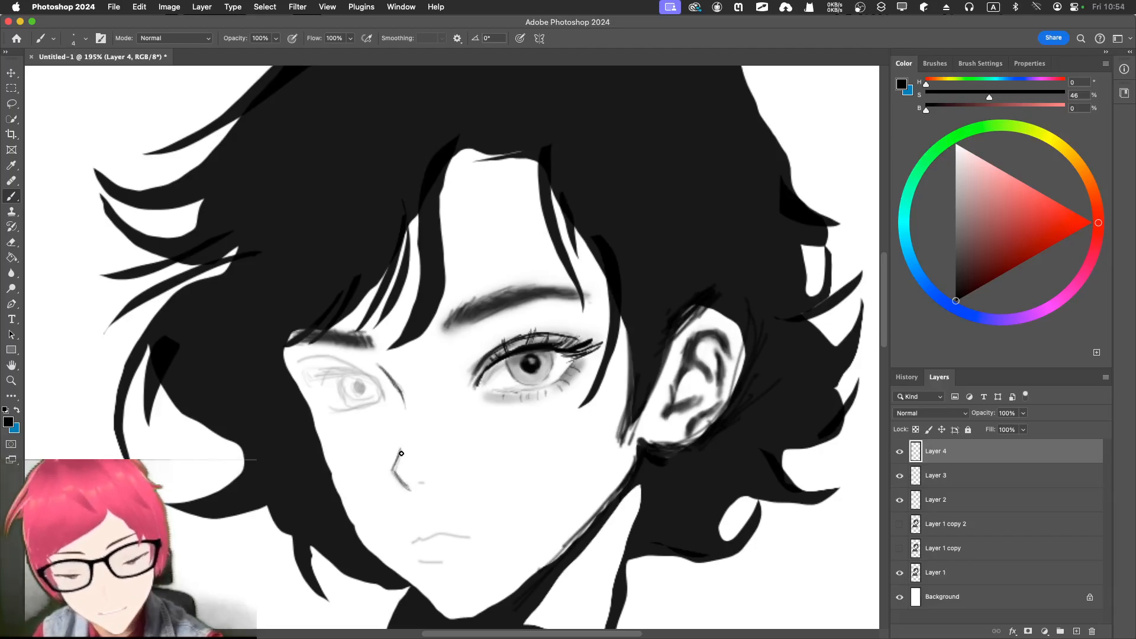
click(276, 41)
drag(277, 55, 248, 57)
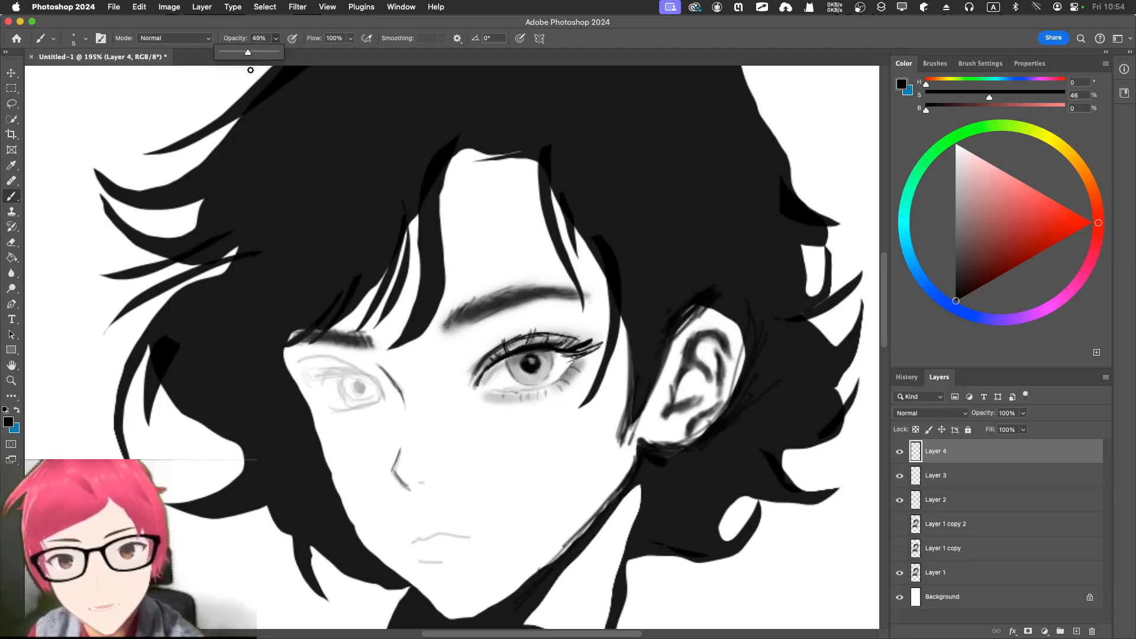
click(398, 449)
drag(400, 448, 393, 465)
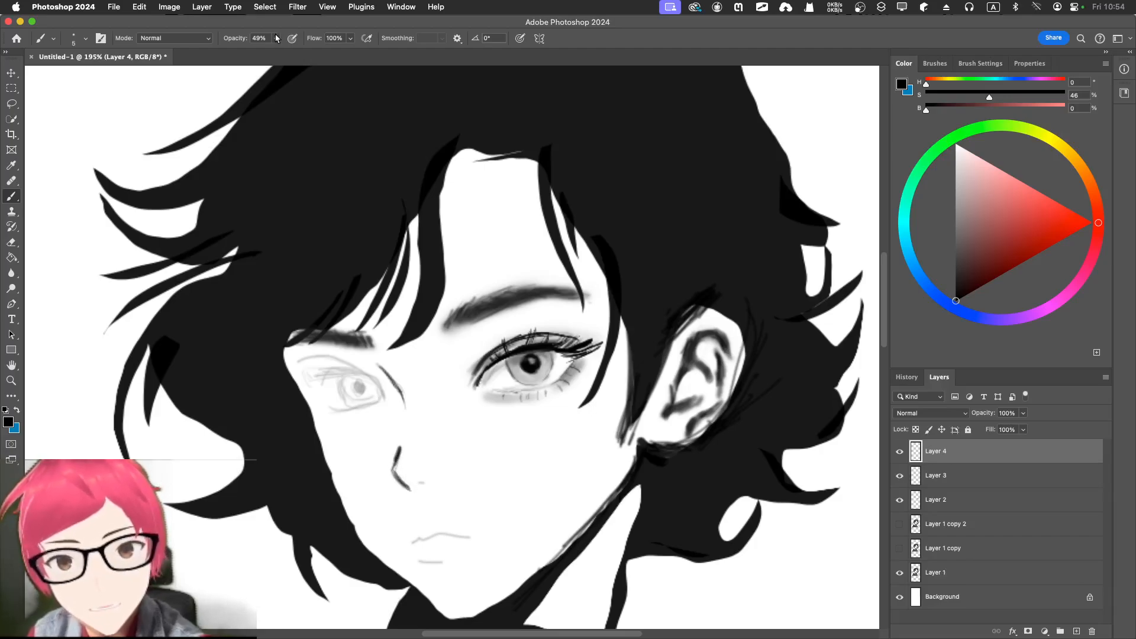
Add faint shading along the nose tip's contour with the brush at 8 px and 14% opacity.
click(276, 38)
drag(276, 50, 256, 51)
click(388, 464)
key(bracketright)
key(bracketright)
key(bracketright)
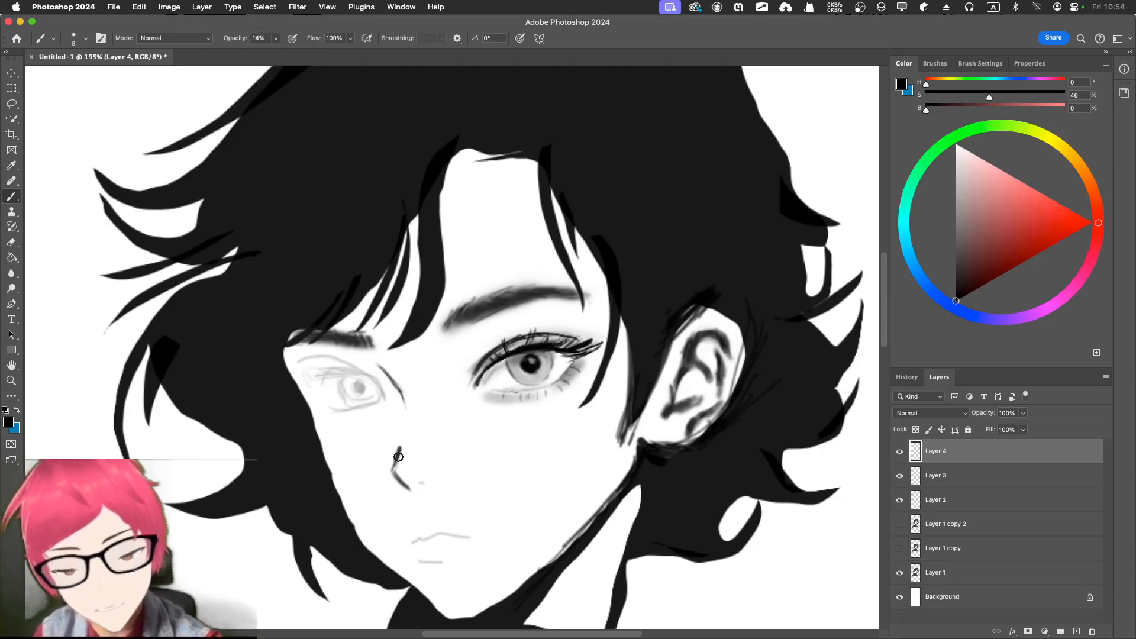
mouse_move(398, 456)
mouse_down()
mouse_move(390, 472)
mouse_move(403, 484)
mouse_move(392, 464)
mouse_up()
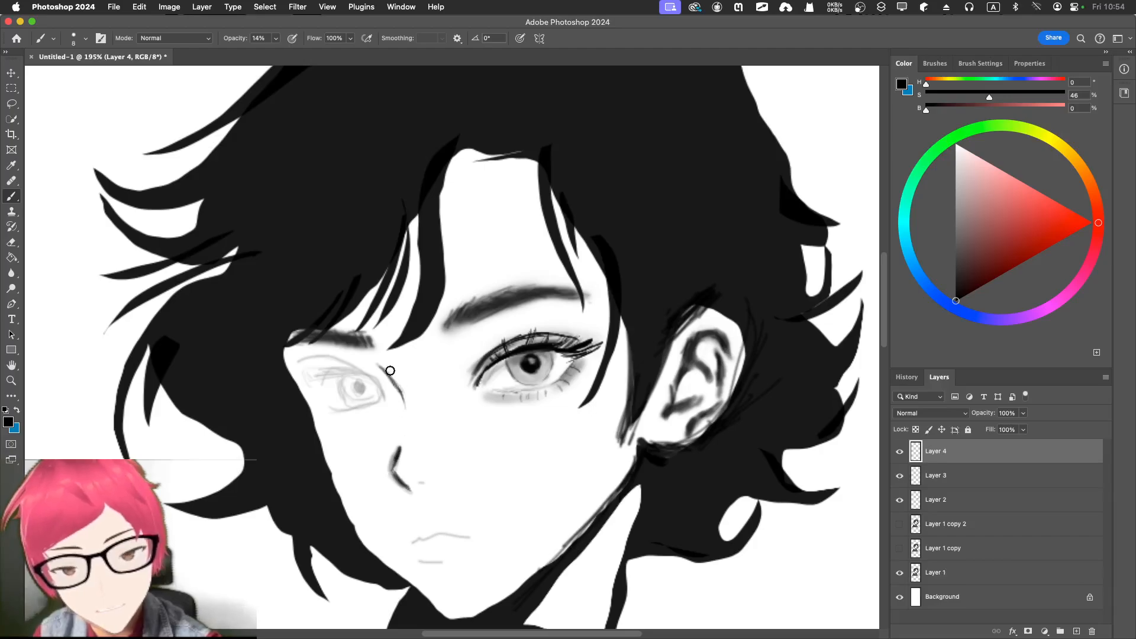
Try shading along the nose-bridge line with the brush at 8 px and 14% opacity, and undo those strokes.
mouse_move(390, 370)
mouse_down()
mouse_move(380, 370)
mouse_move(405, 410)
mouse_move(380, 371)
mouse_move(404, 411)
mouse_up()
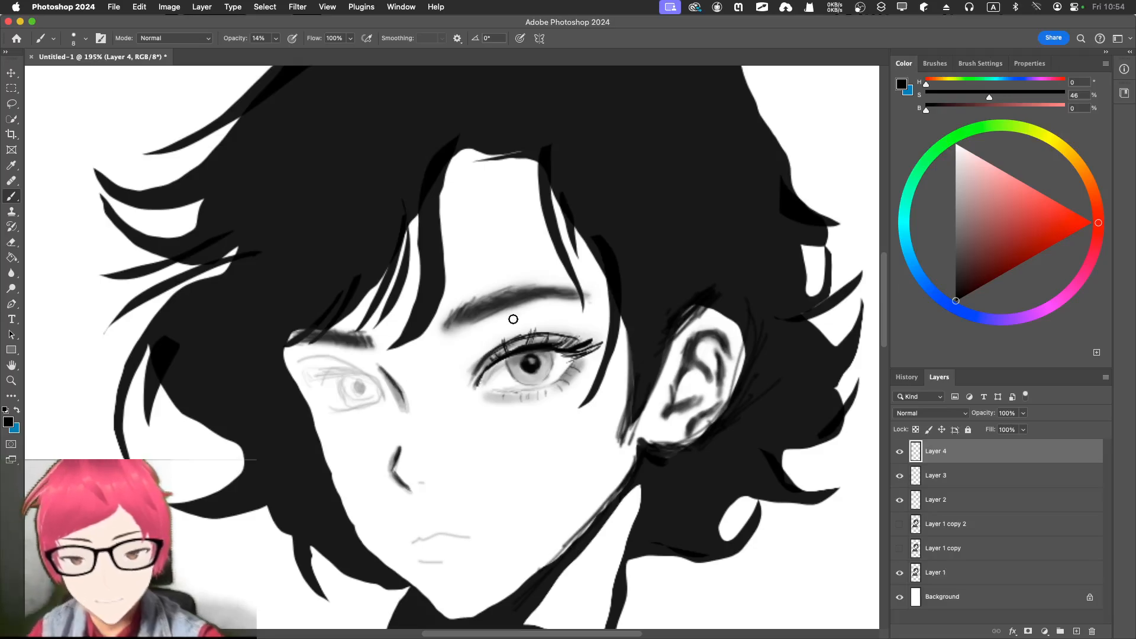
key(super+z)
key(super+z)
key(super+z)
key(super+z)
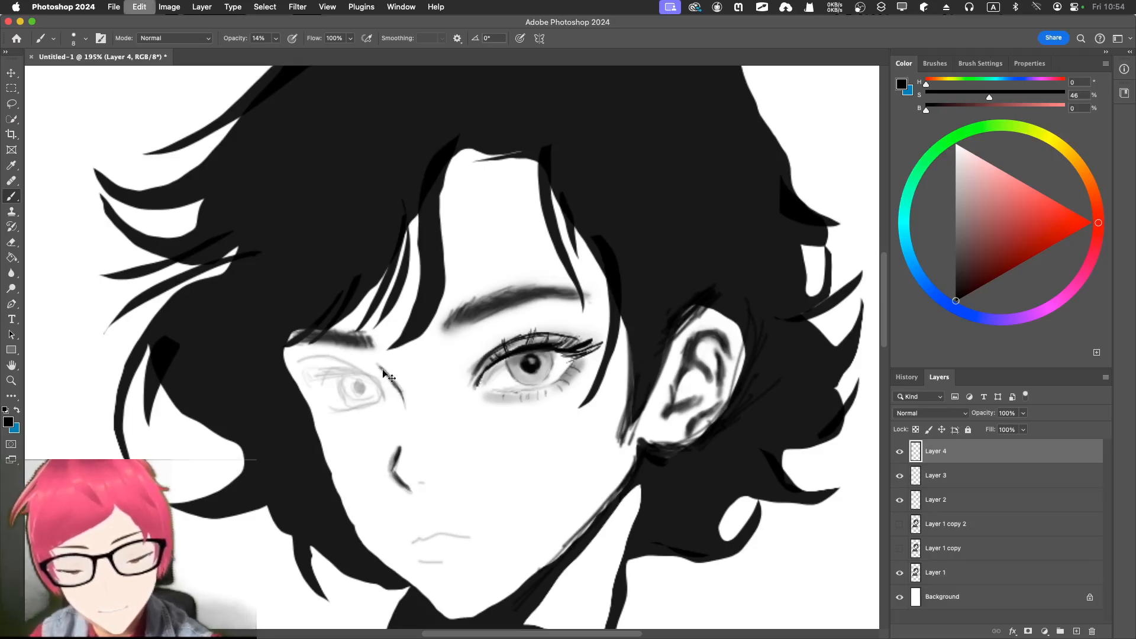
Show the brush presets.
click(936, 64)
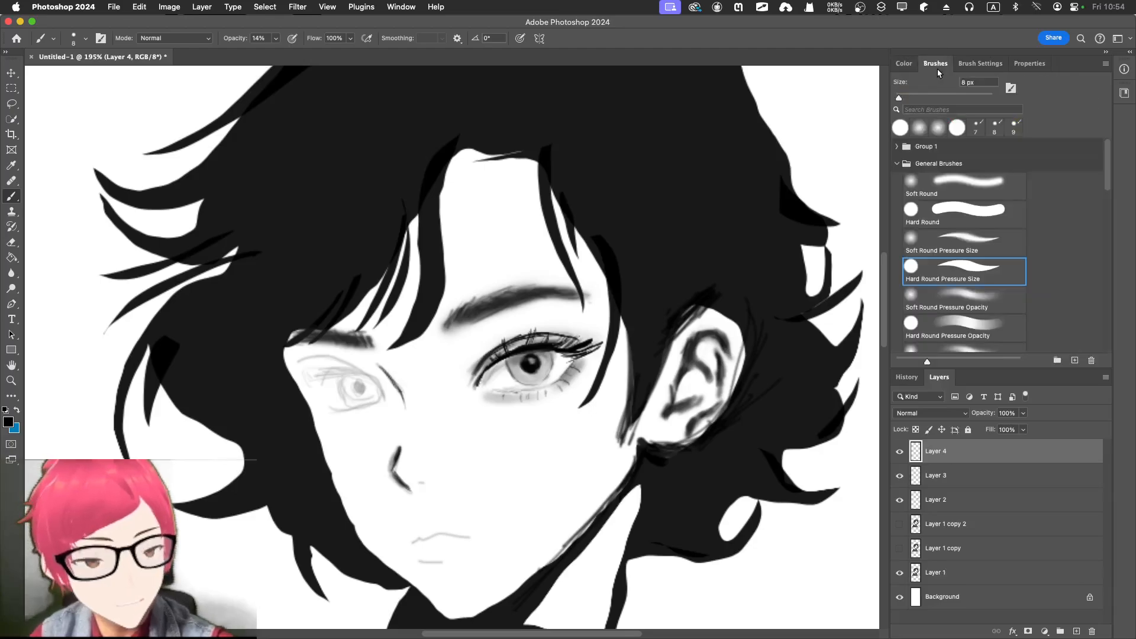
Undo the recent nose strokes and repaint the nose side and bridge with the Soft Round brush at 8 px.
click(966, 185)
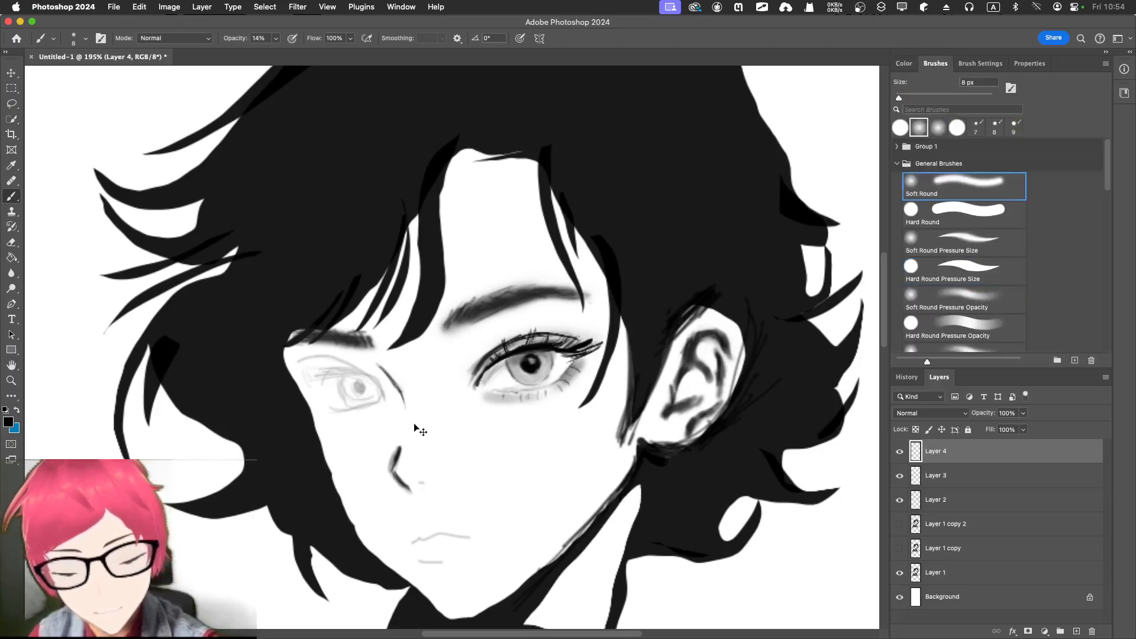
key(super+z)
key(super+z)
key(super+z)
key(super+z)
key(super+z)
key(super+z)
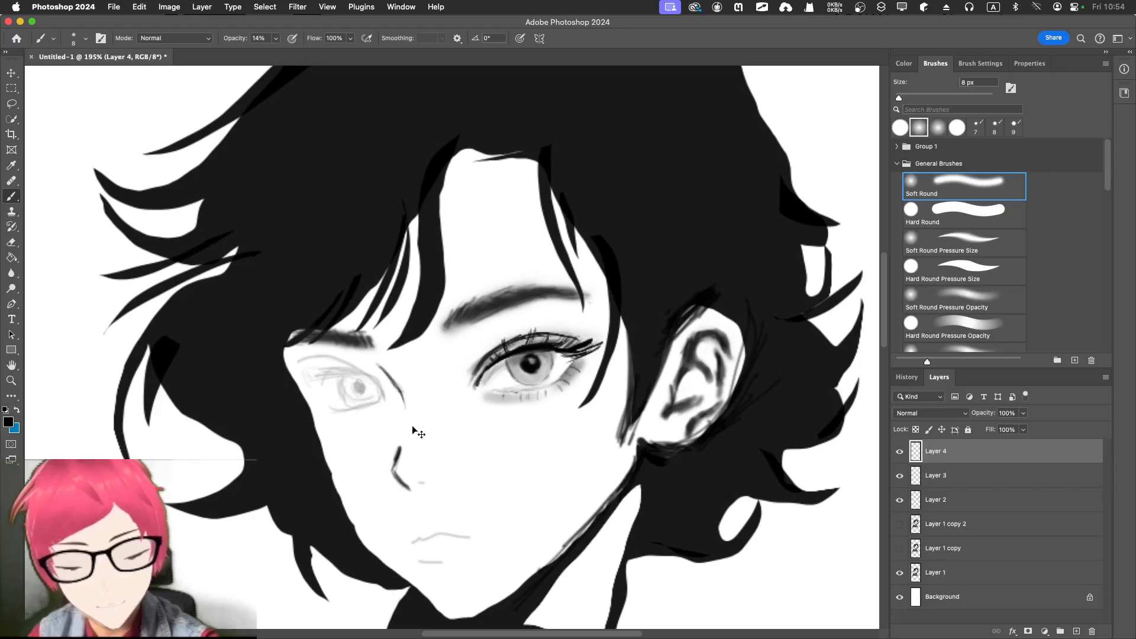
mouse_move(402, 446)
mouse_down()
mouse_move(391, 468)
mouse_move(404, 486)
mouse_up()
mouse_move(378, 367)
mouse_down()
mouse_move(381, 371)
mouse_move(406, 408)
mouse_up()
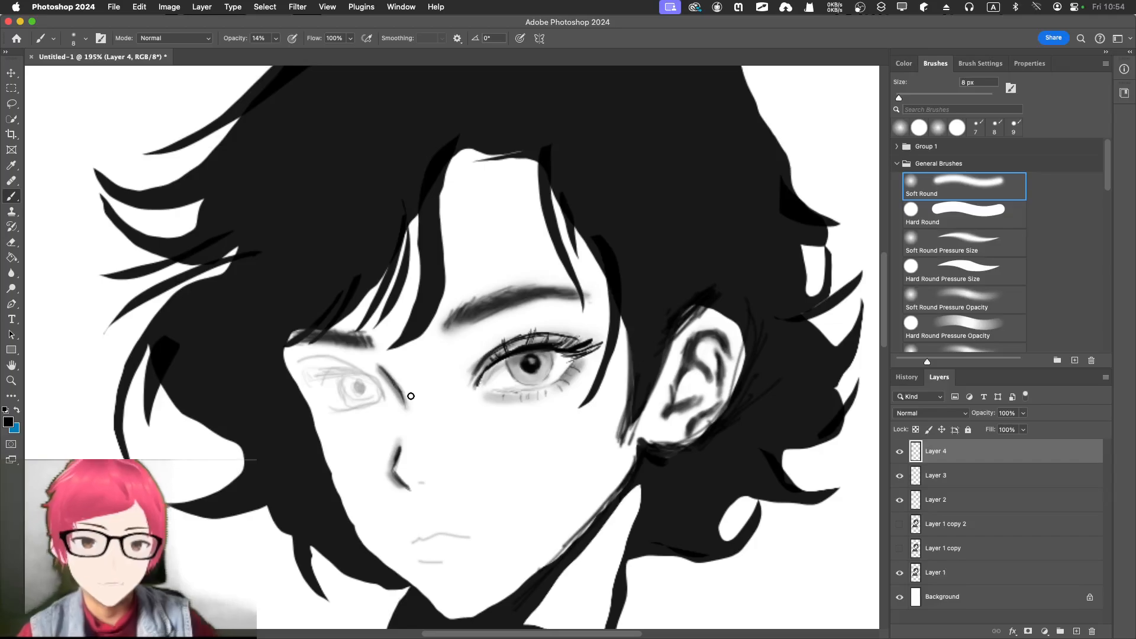
Replace the faint nostril mark beside the nose with a short black stroke, using a 1 px brush at 55% opacity.
click(904, 63)
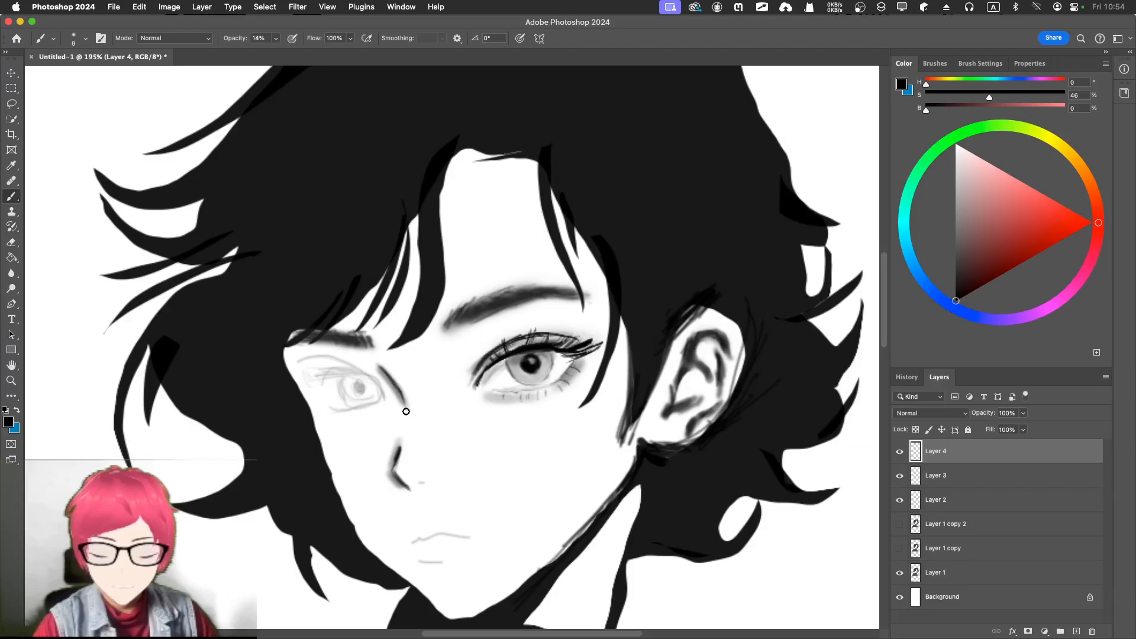
key(e)
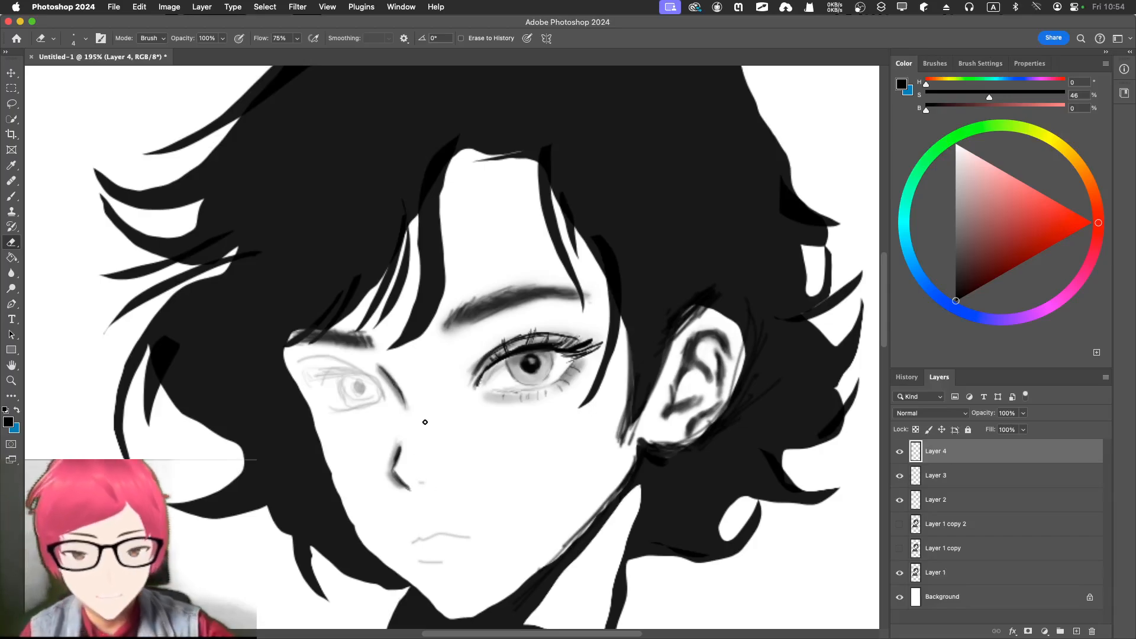
key(b)
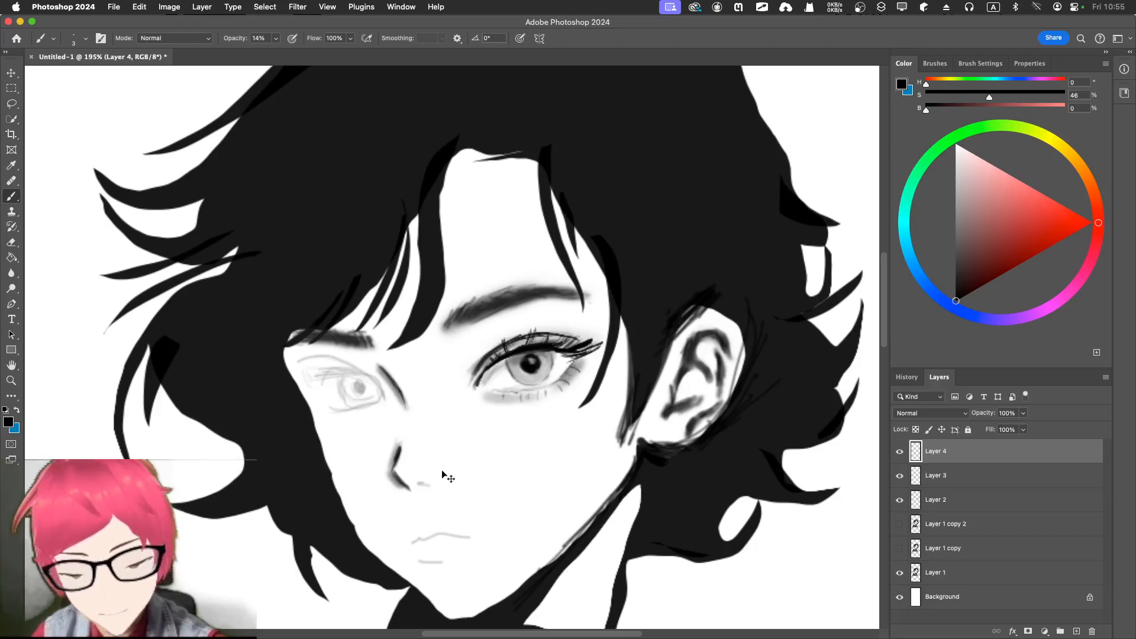
key(super+z)
drag(276, 38, 304, 61)
drag(419, 484, 420, 485)
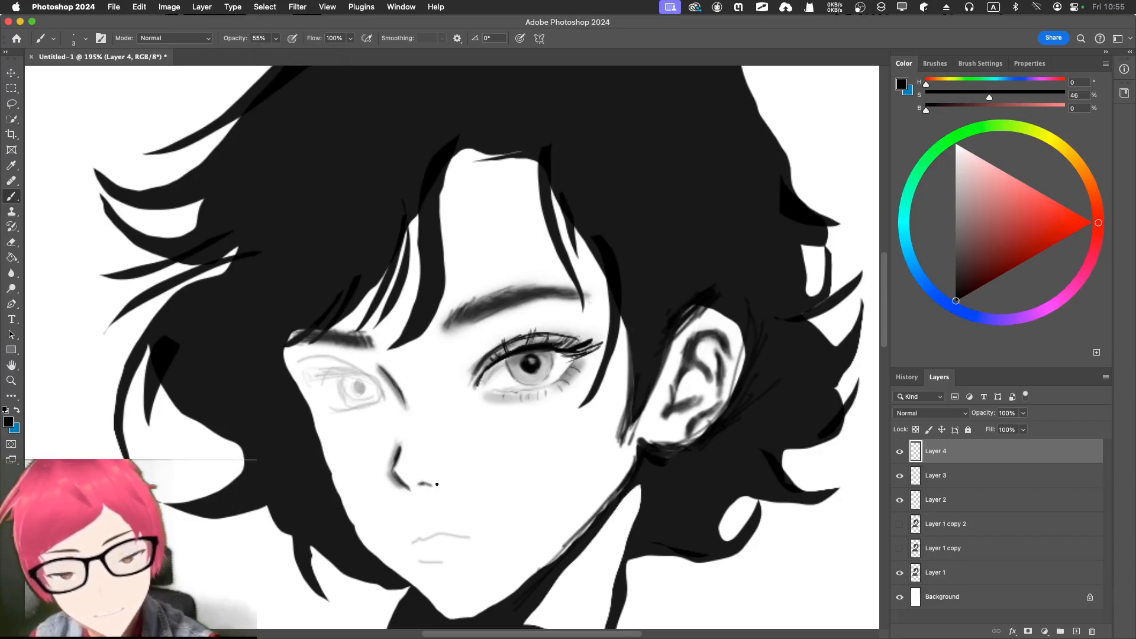
key(super+z)
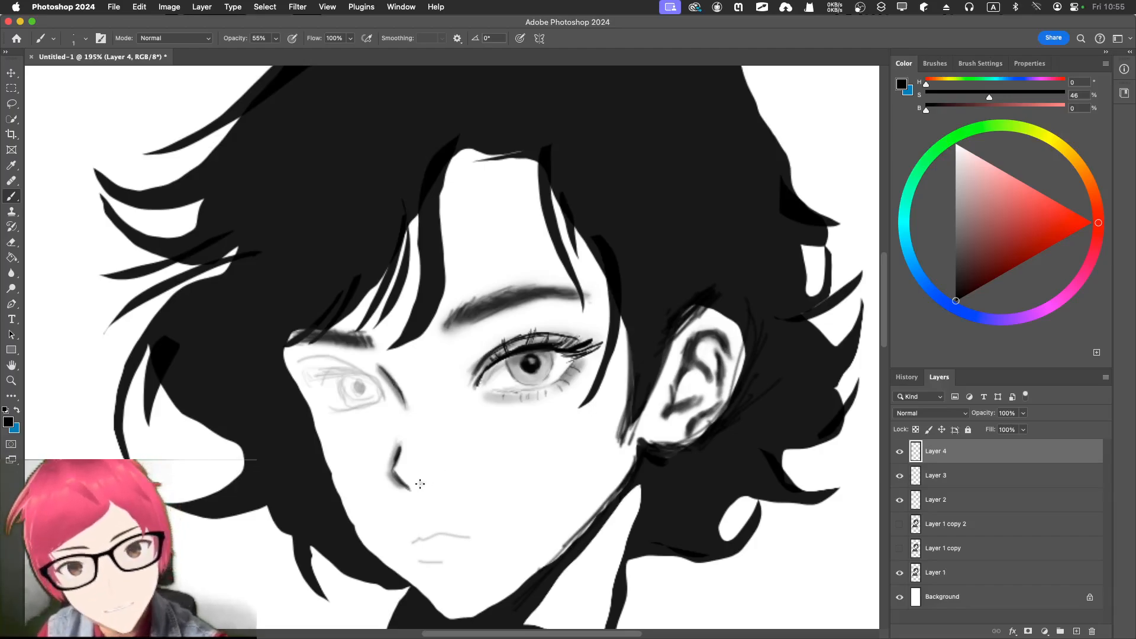
drag(423, 484, 425, 482)
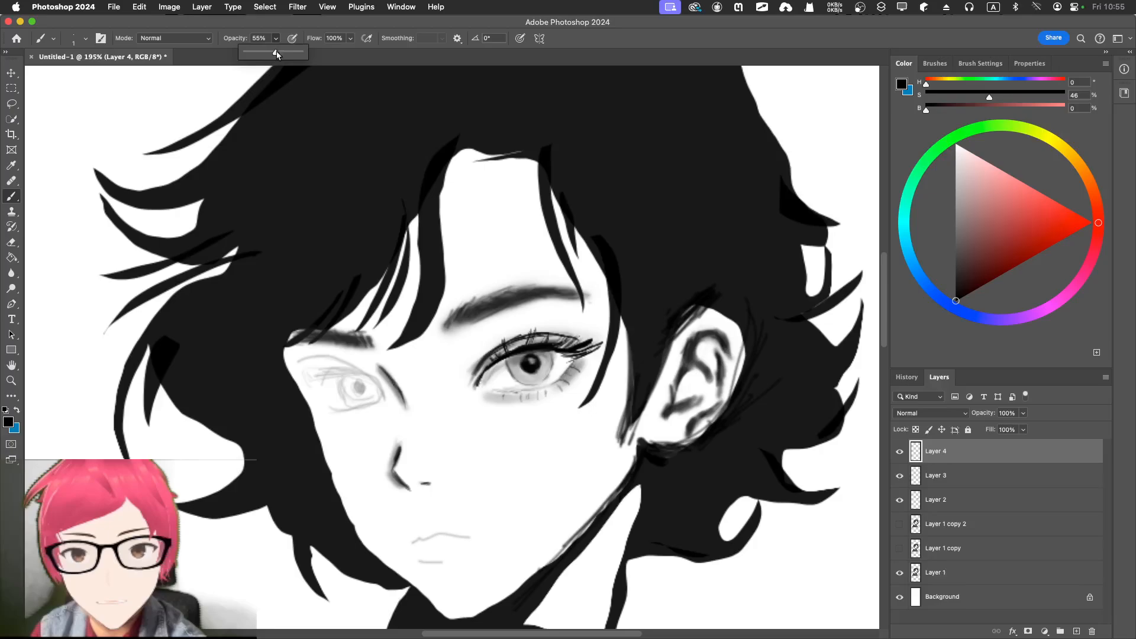
Trace the left eye's upper eyelid contour in black with the Hard Round Pressure Size brush at 1 px and 100% opacity.
click(935, 63)
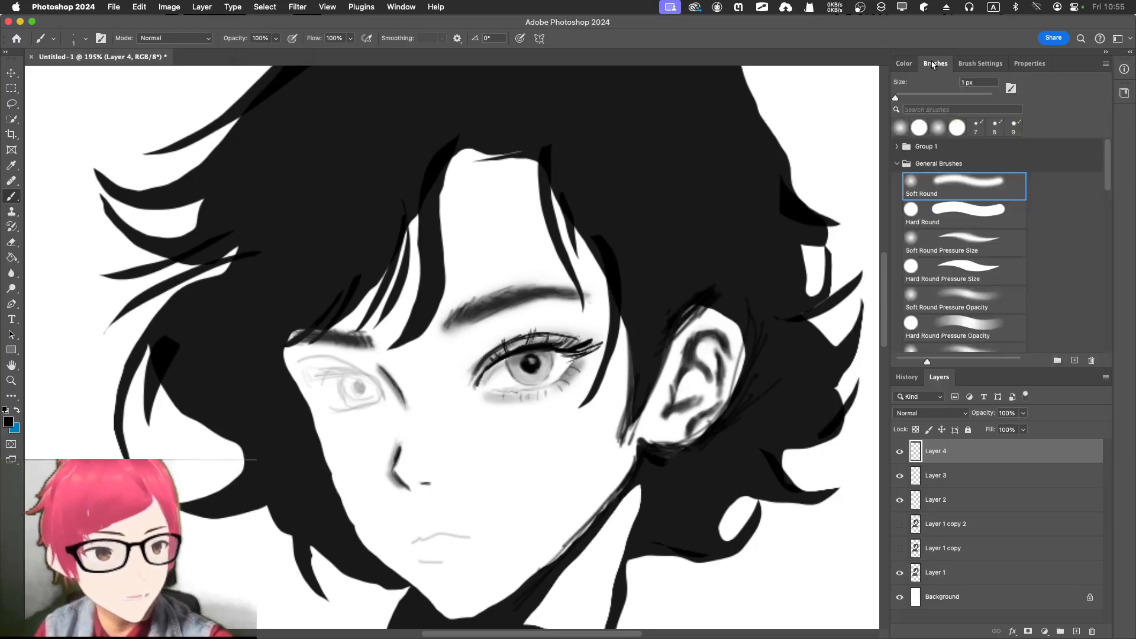
click(971, 267)
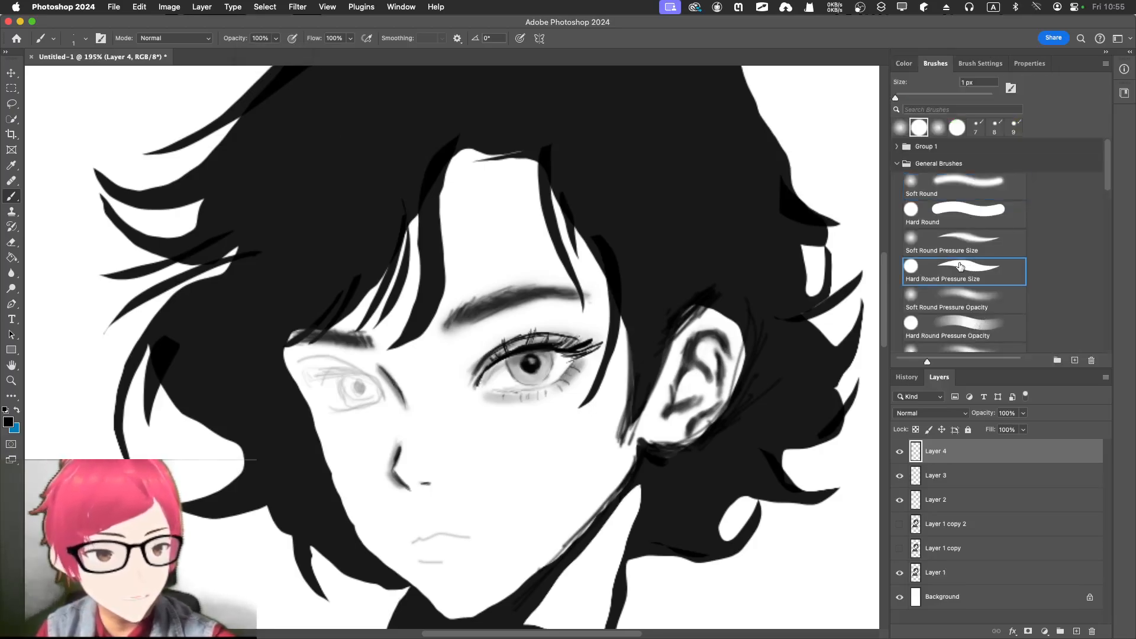
click(903, 63)
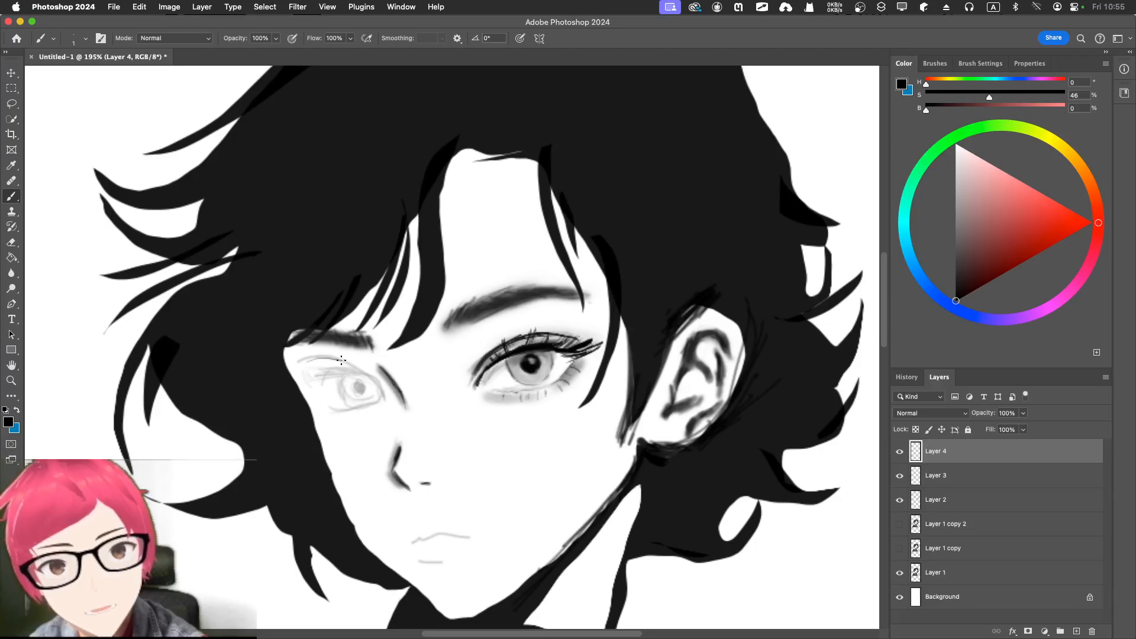
drag(363, 368, 388, 397)
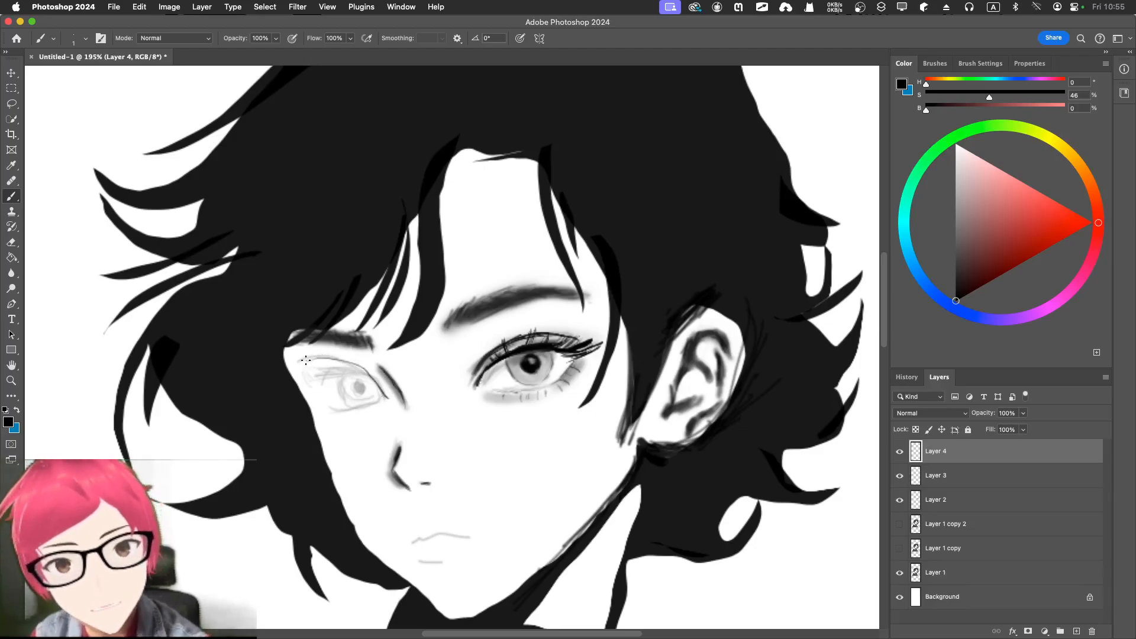
mouse_move(300, 361)
mouse_down()
mouse_move(336, 356)
mouse_move(325, 357)
mouse_move(386, 398)
mouse_up()
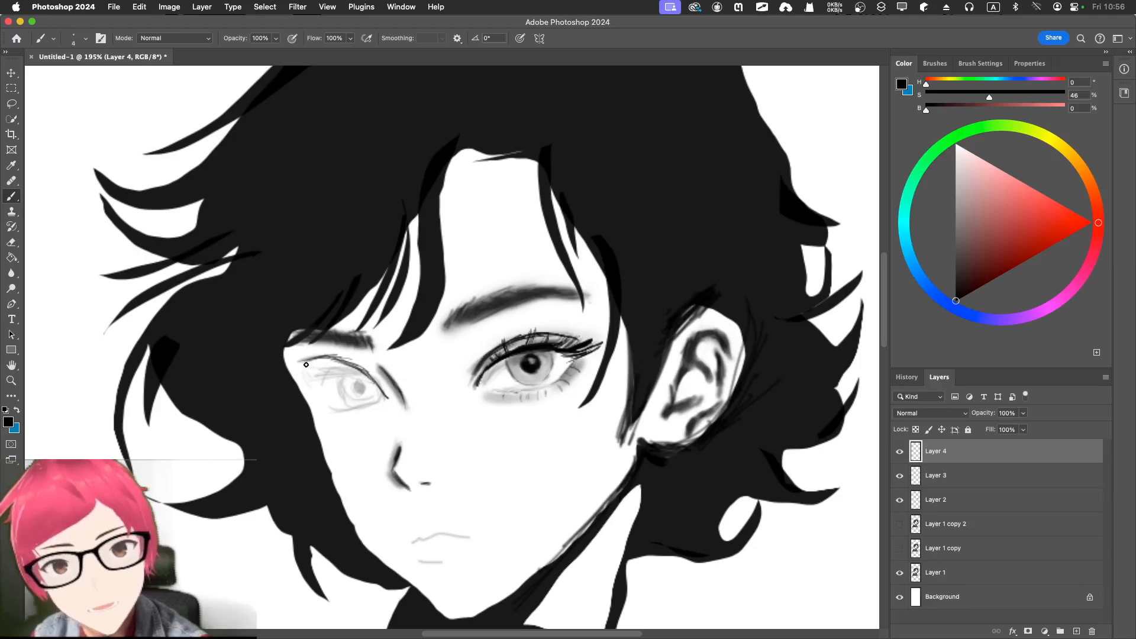
Thicken the left eye's upper lash line, outer corner and eyelid crease with a 4 px black brush.
drag(307, 373, 336, 370)
mouse_move(337, 370)
mouse_down()
mouse_move(364, 377)
mouse_move(307, 378)
mouse_move(322, 377)
mouse_up()
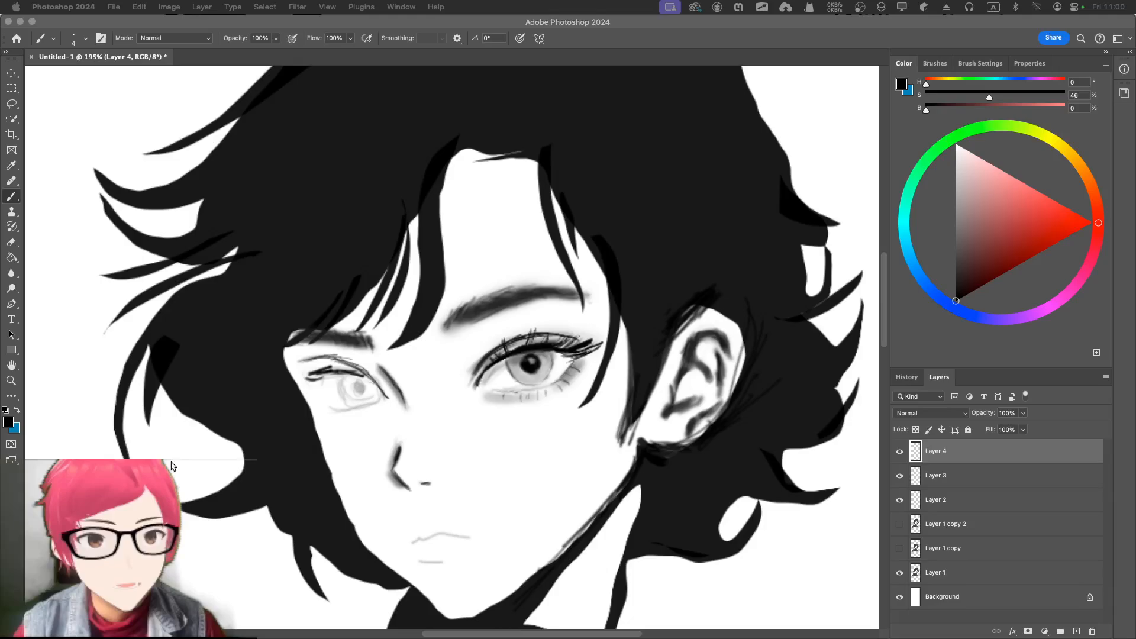
click(281, 410)
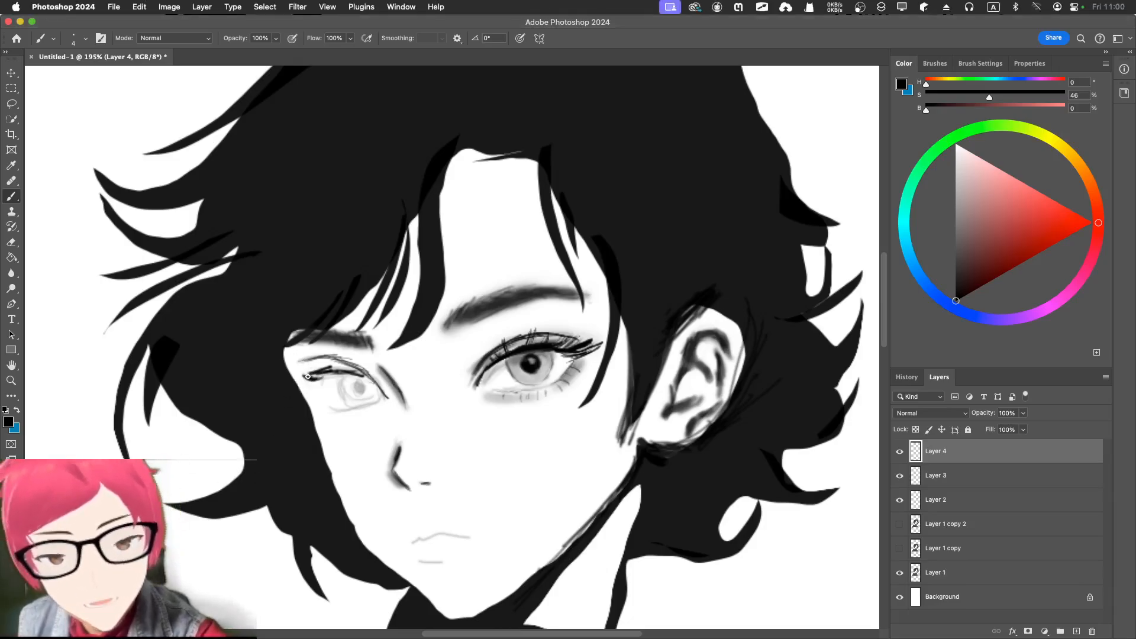
mouse_move(307, 376)
mouse_down()
mouse_move(321, 384)
mouse_move(323, 367)
mouse_up()
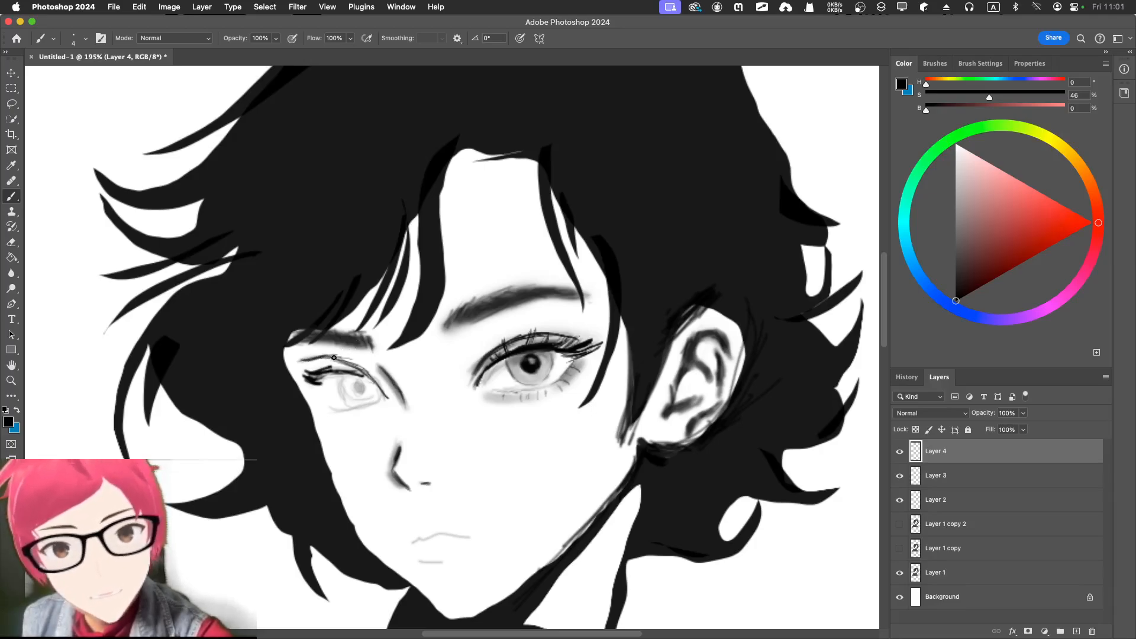
drag(327, 358, 362, 370)
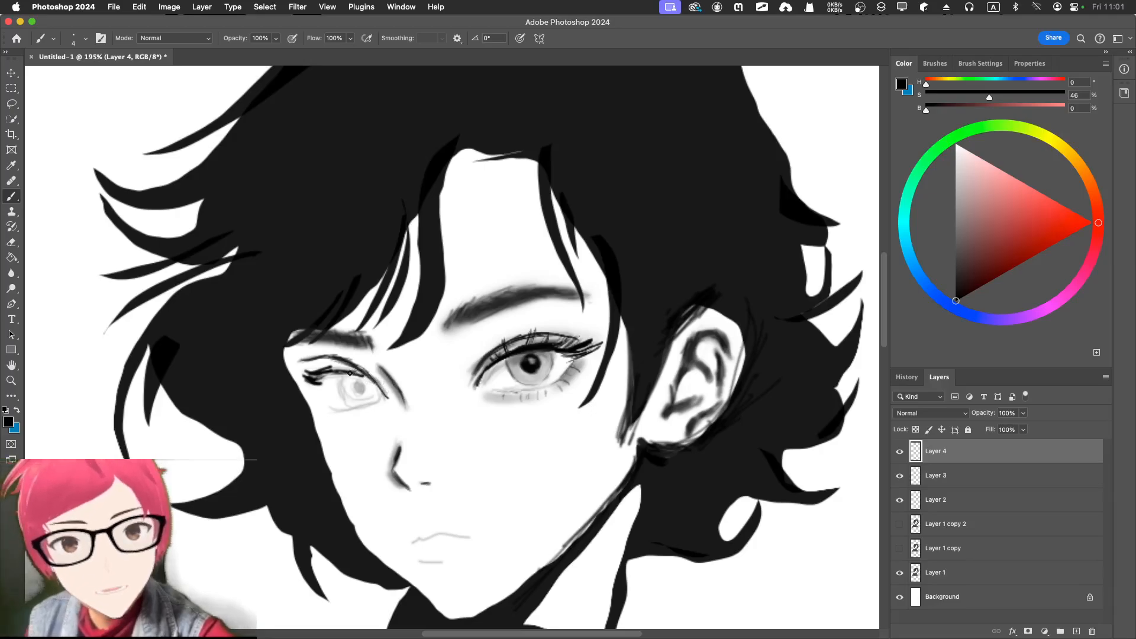
Draw the left eye's outer corner, lower lid line and short lower lashes with a fine 1 to 2 px brush.
key(bracketleft)
key(bracketleft)
key(bracketleft)
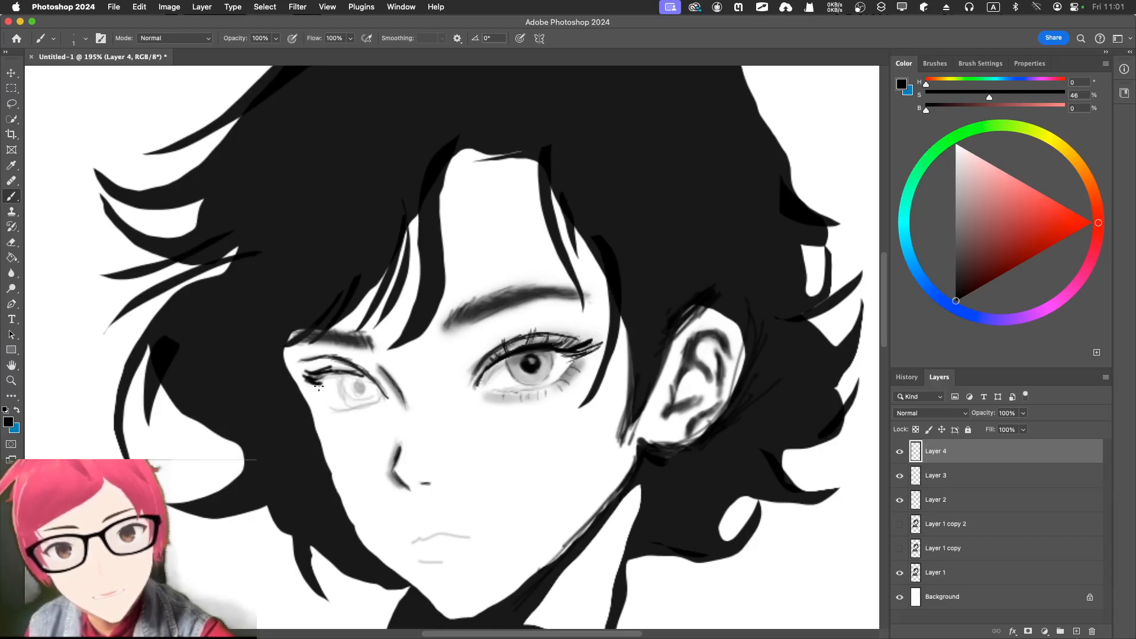
key(bracketright)
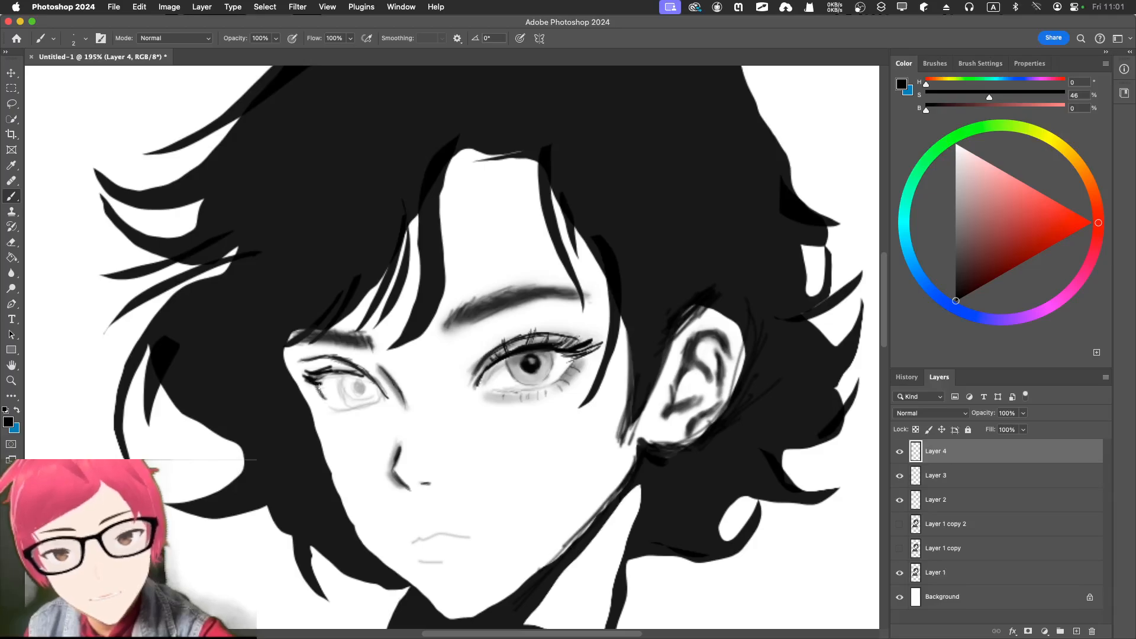
mouse_move(319, 387)
mouse_down()
mouse_move(319, 407)
mouse_move(355, 416)
mouse_up()
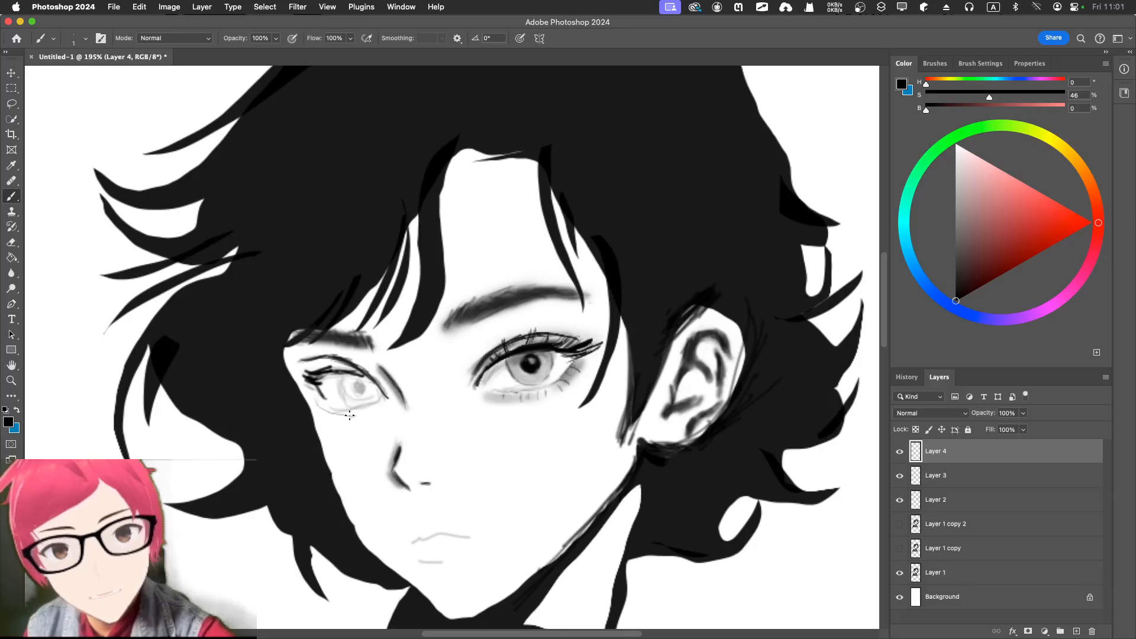
drag(349, 416, 332, 418)
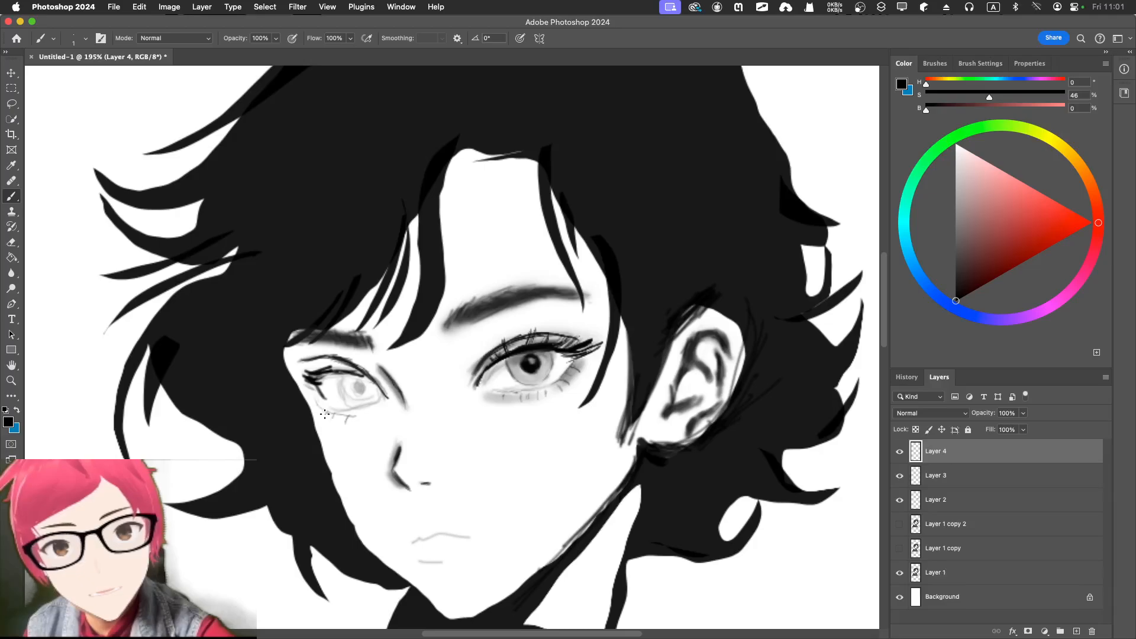
Add upper lashes to the left eye with a 4 to 3 px brush, strengthening its lash line and darkening the pupil.
key(bracketright)
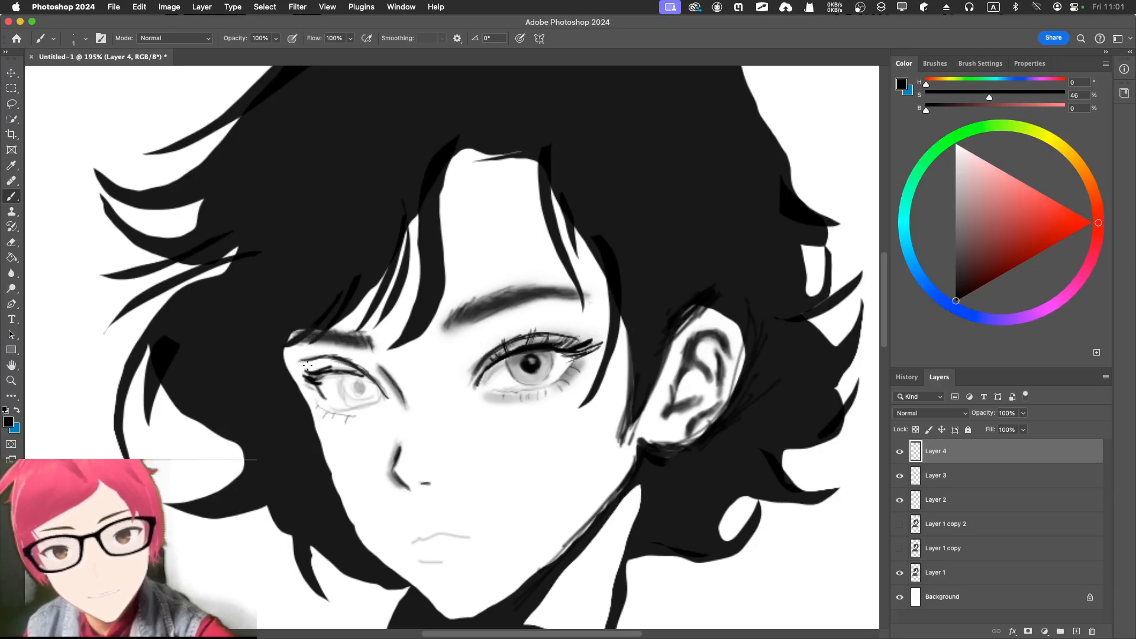
key(bracketright)
key(bracketright)
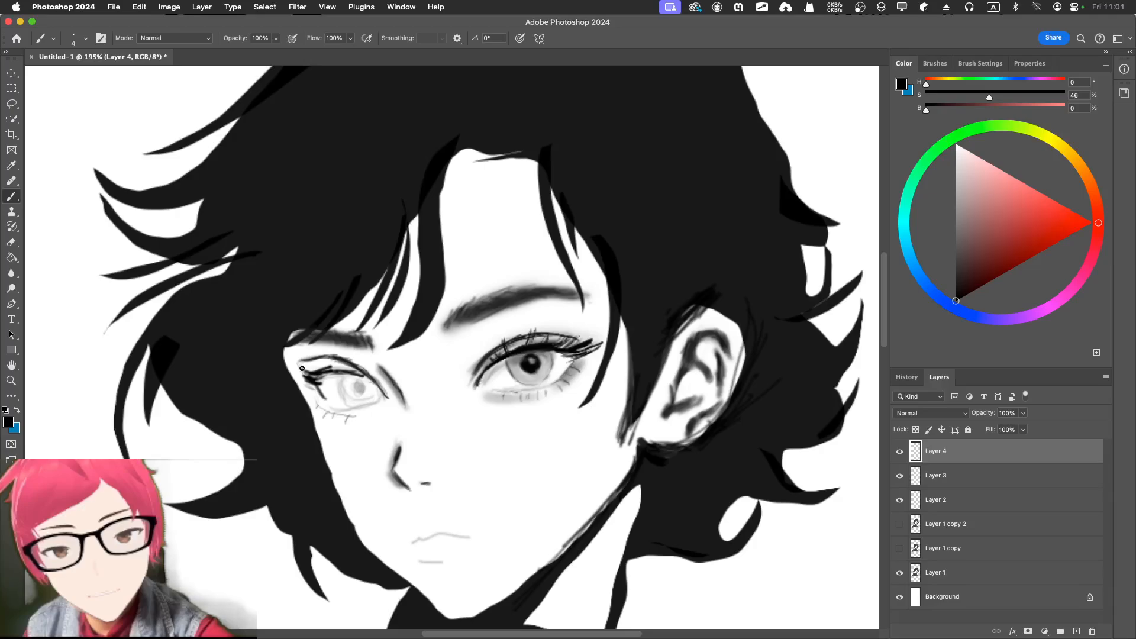
key(bracketleft)
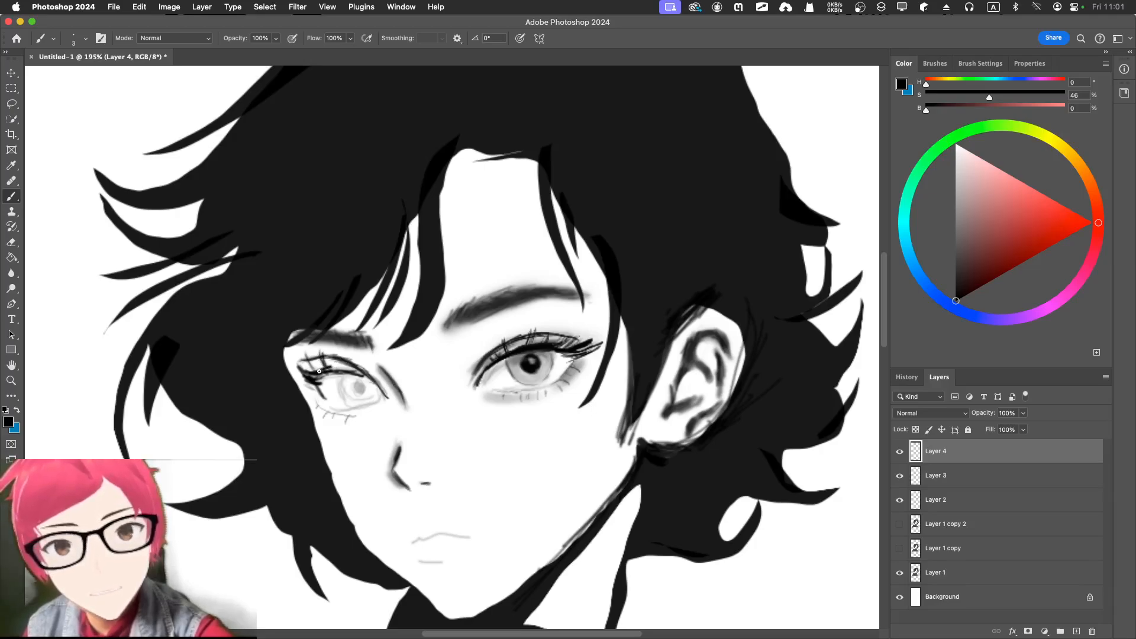
mouse_move(317, 373)
mouse_down()
mouse_move(312, 352)
mouse_move(304, 362)
mouse_move(360, 374)
mouse_up()
key([)
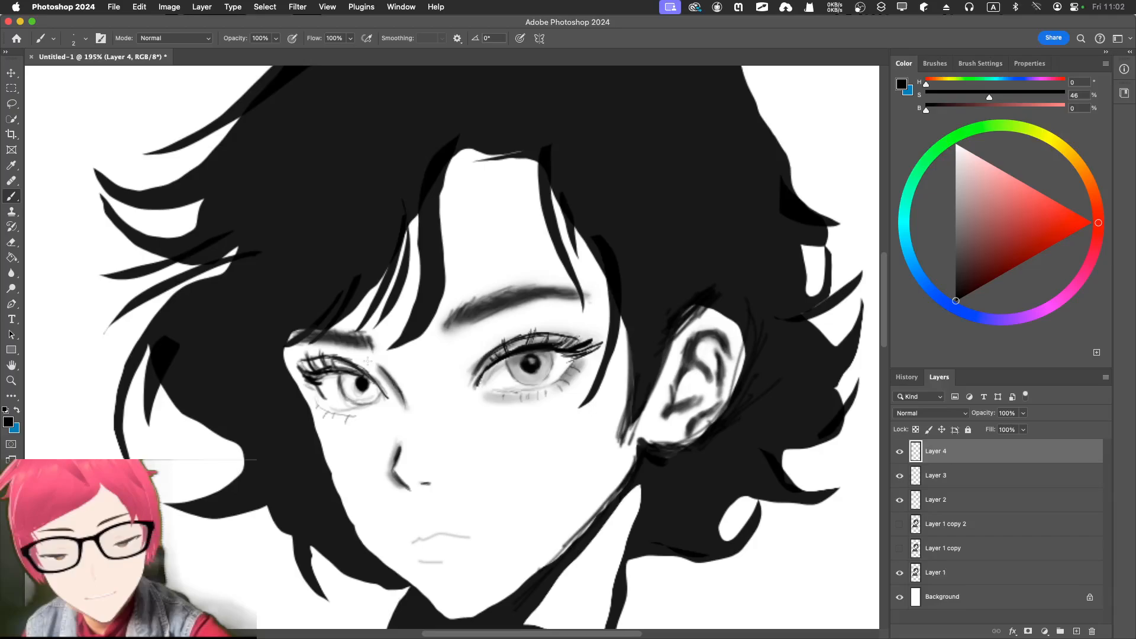
Sample the mid gray of the right eye's iris and shade the left iris with the Soft Round brush at 7 px and 39% opacity.
key(i)
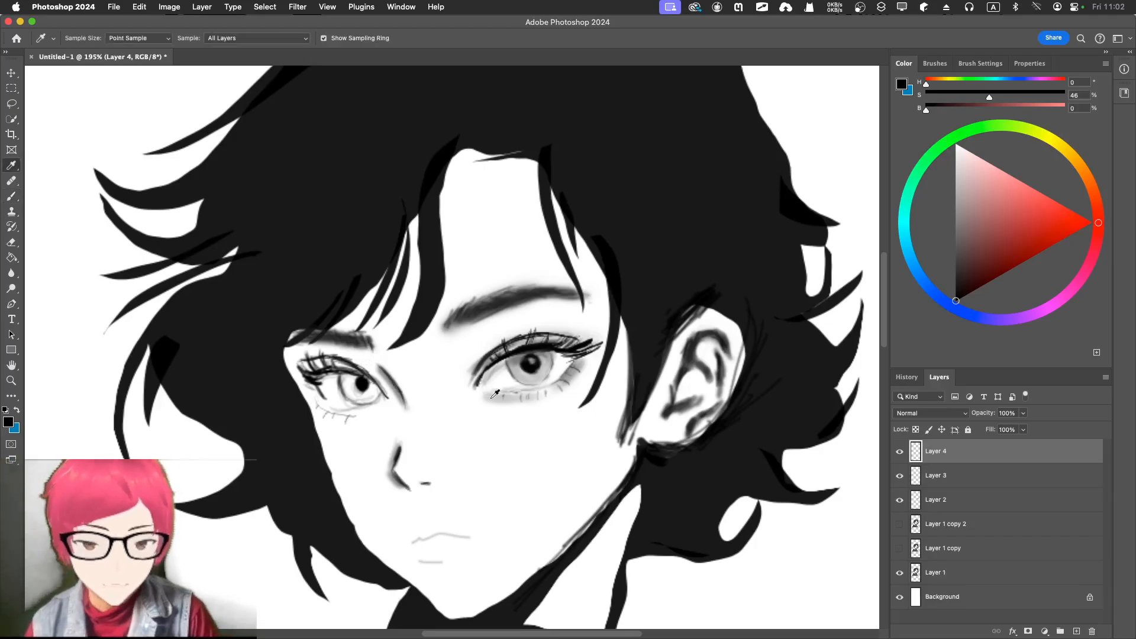
click(520, 358)
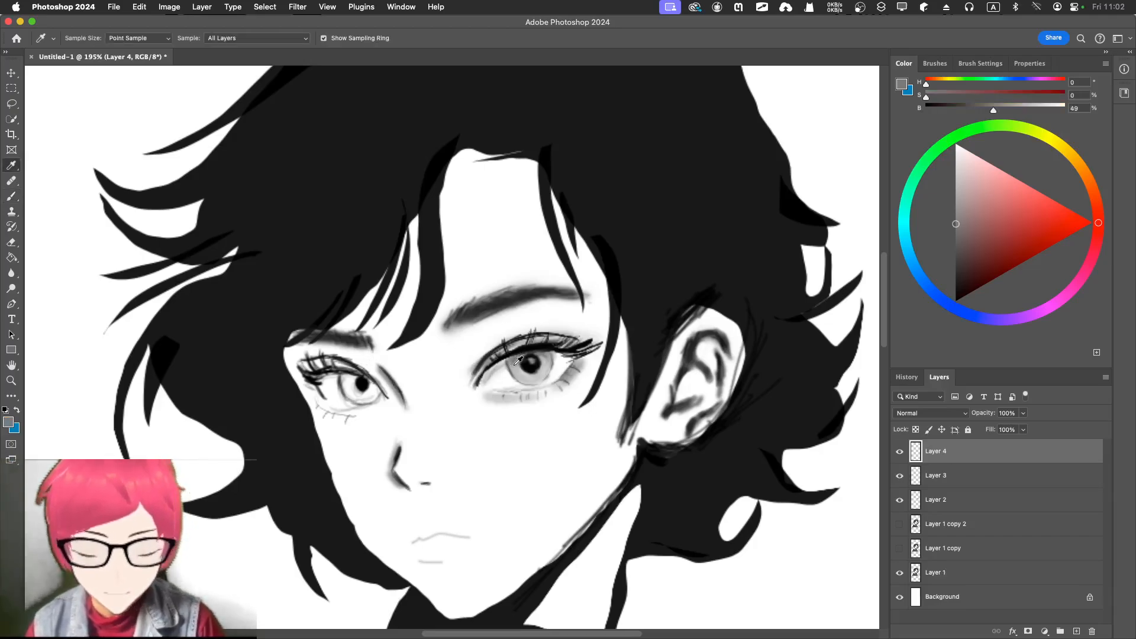
key(b)
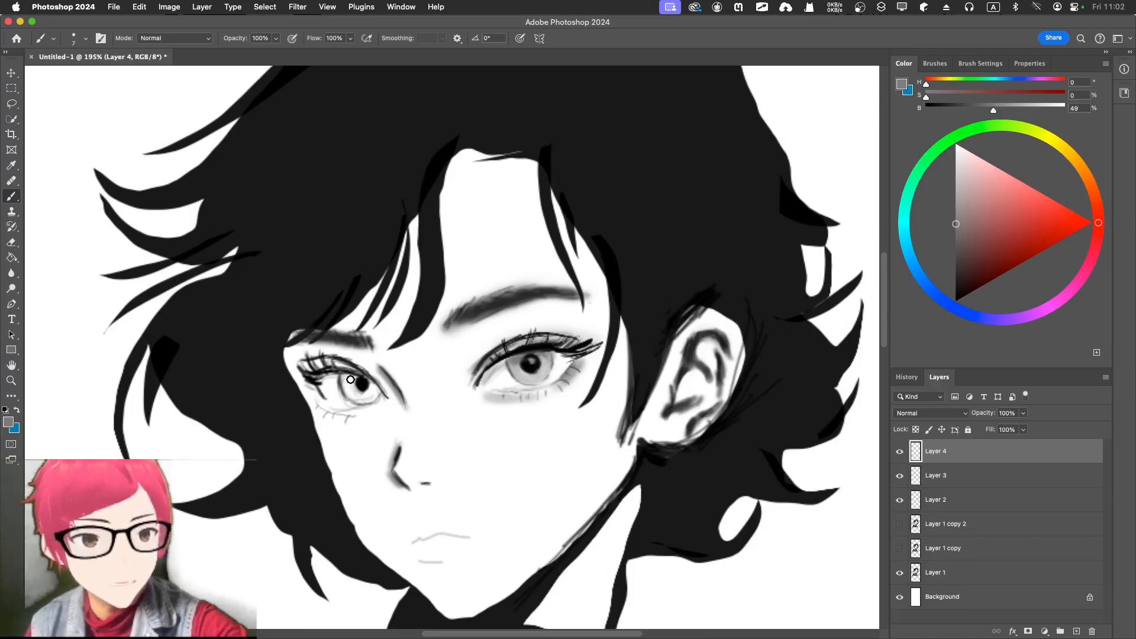
click(933, 63)
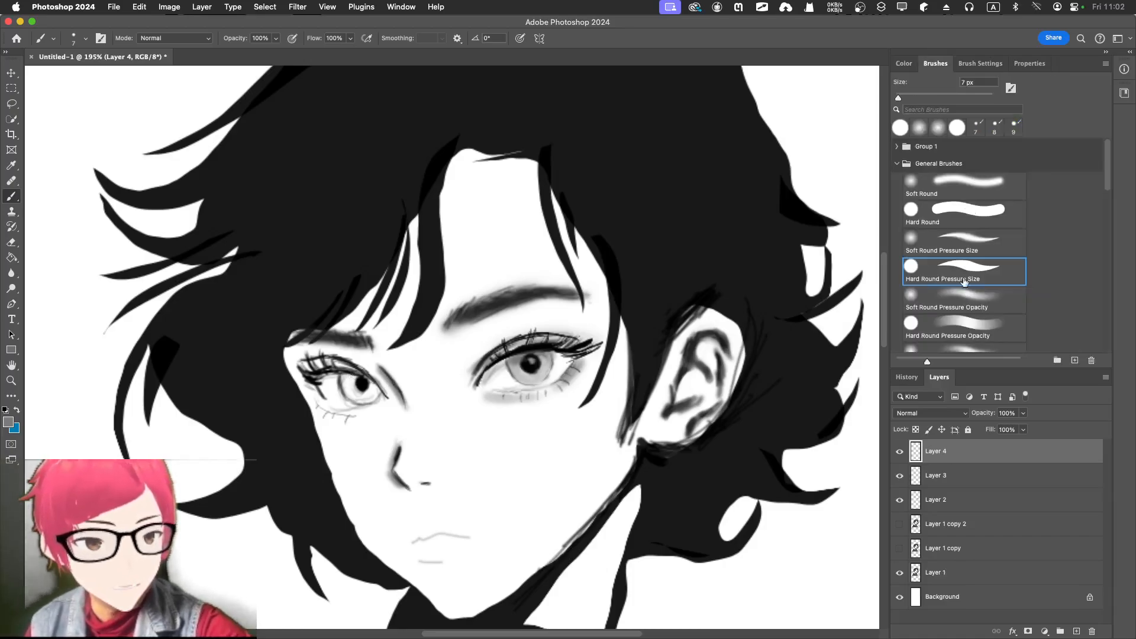
click(961, 184)
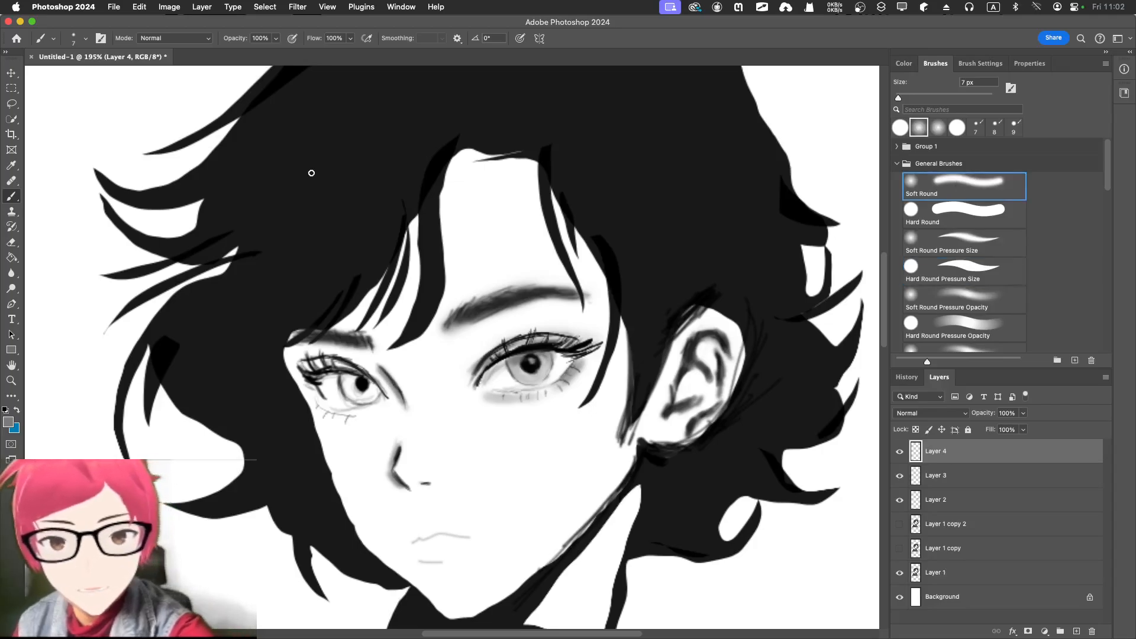
click(276, 38)
drag(278, 52, 242, 52)
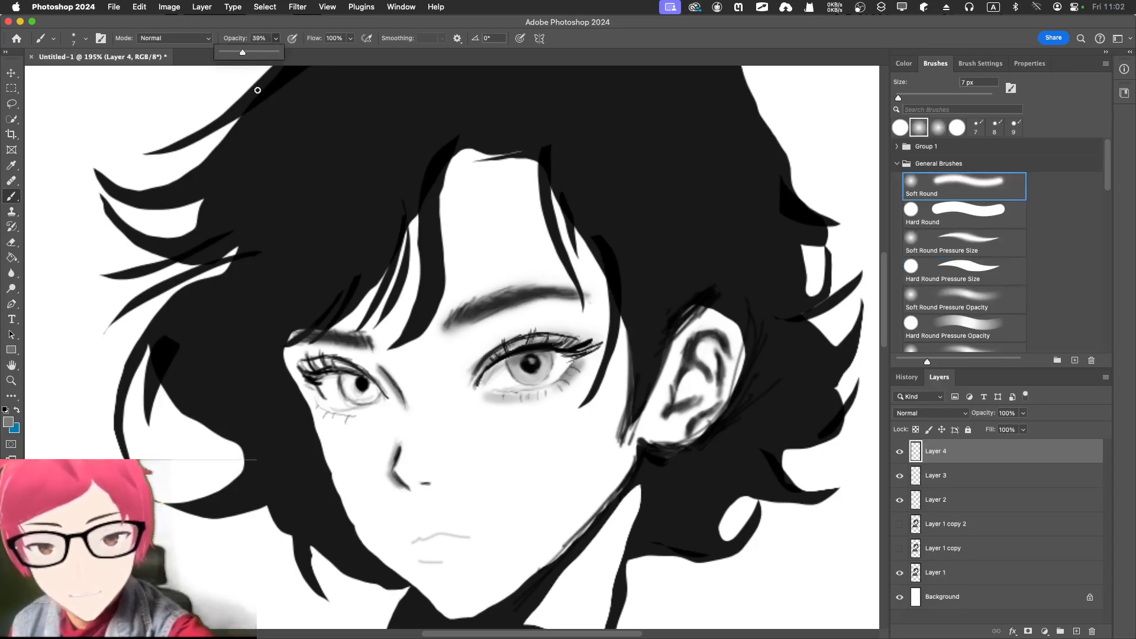
click(346, 383)
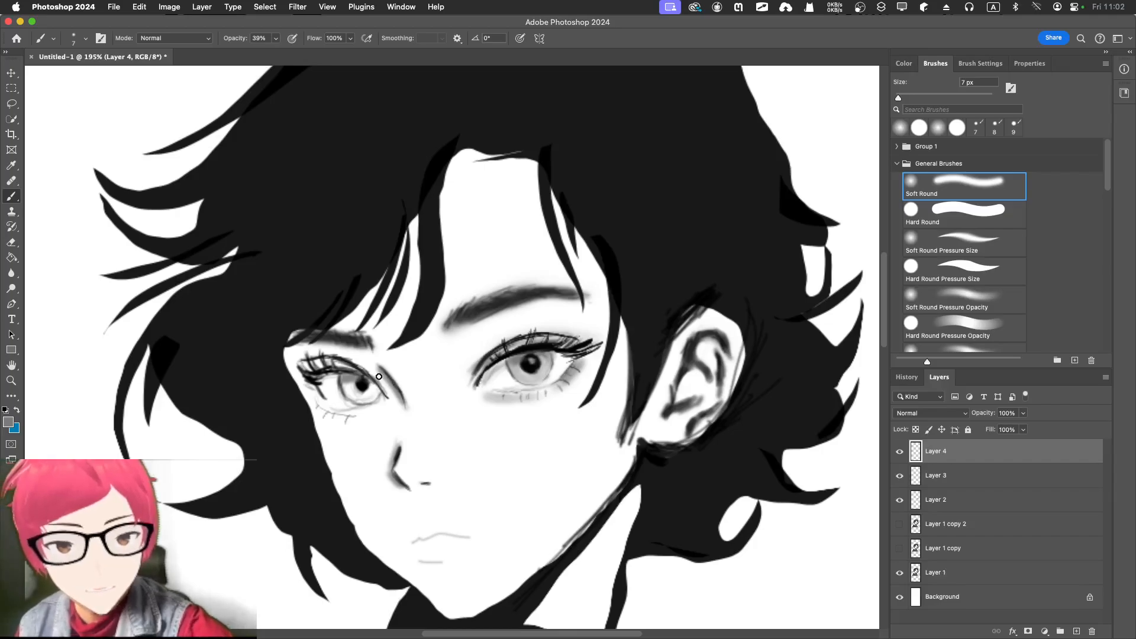
Sample a lighter gray from the right iris and soften the left iris and pupil with the Soft Round brush at 12% opacity, up to 15 px.
key(i)
click(525, 369)
key(b)
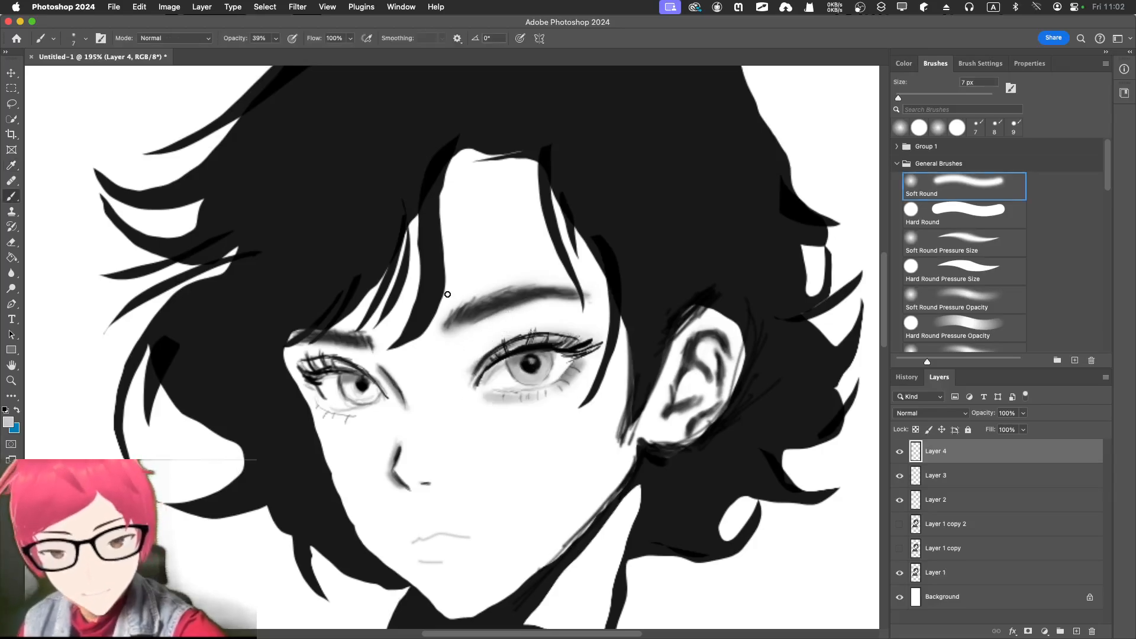
click(276, 38)
drag(275, 53, 261, 56)
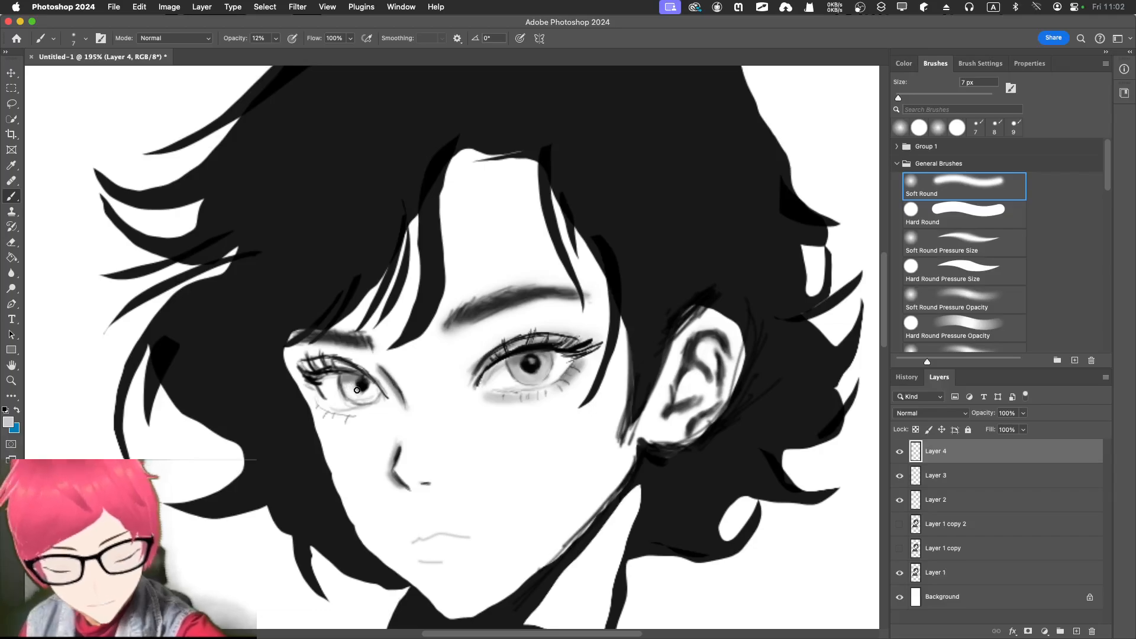
key(bracketright)
key(bracketright)
key(bracketright)
key(bracketright)
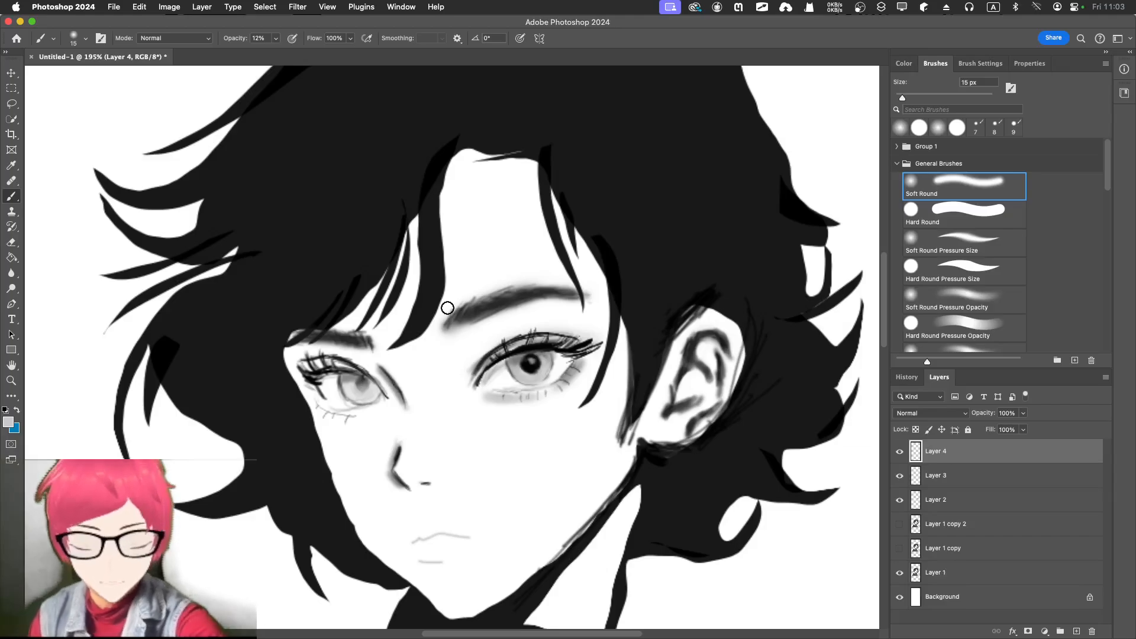
key(bracketleft)
key(bracketleft)
key(bracketleft)
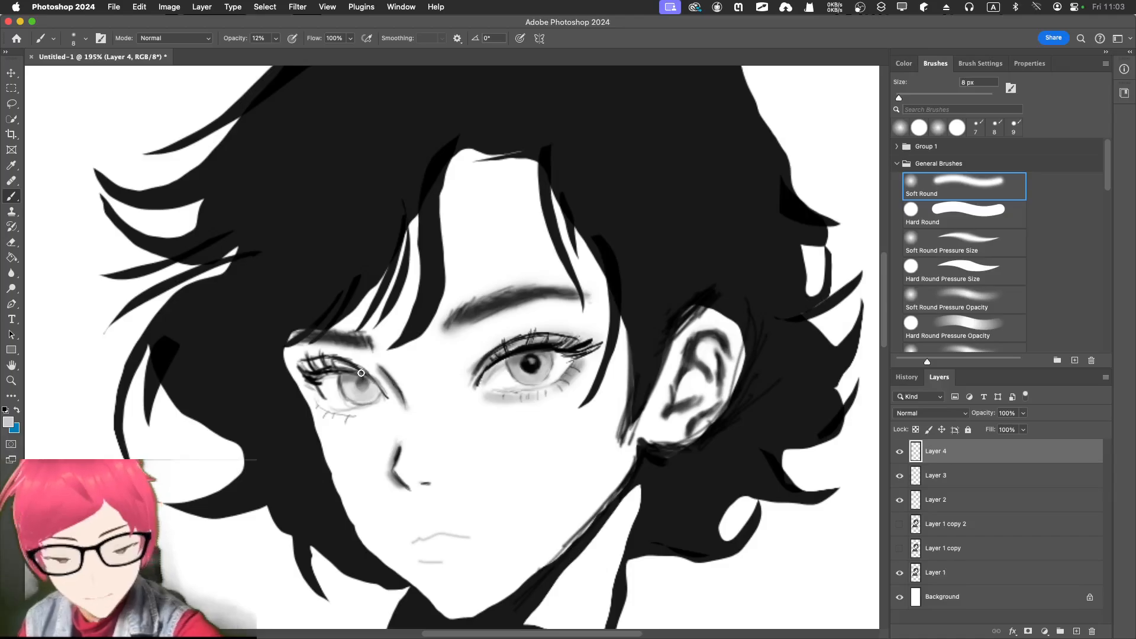
Sample the right pupil's black and repaint the left pupil with the 8 px brush at 61% opacity.
alt+click(528, 363)
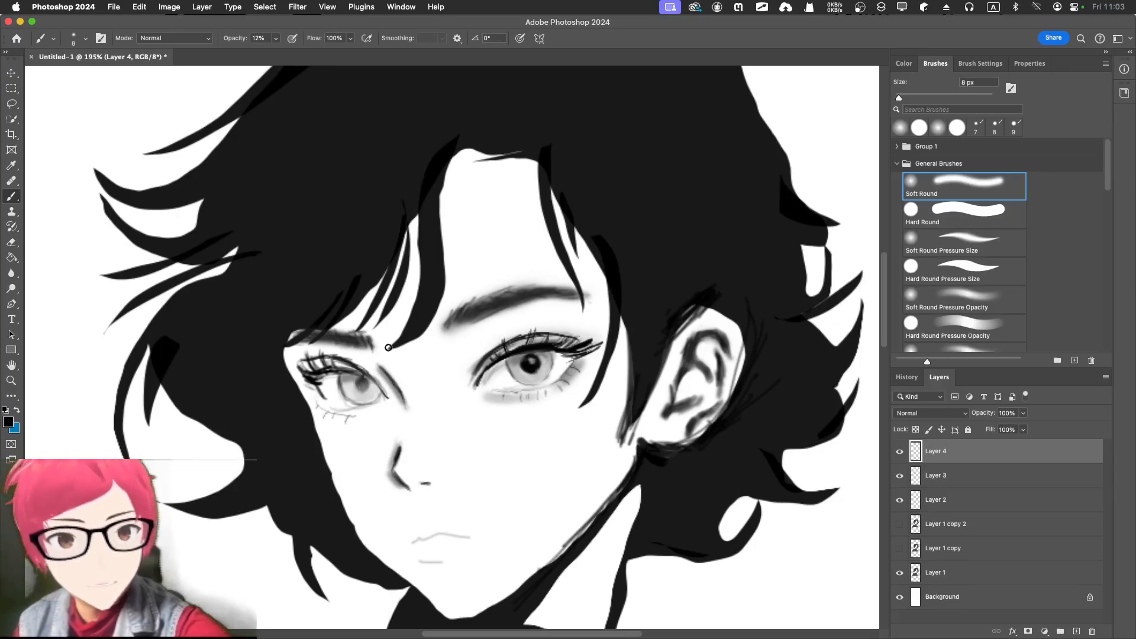
click(276, 38)
drag(275, 52, 302, 52)
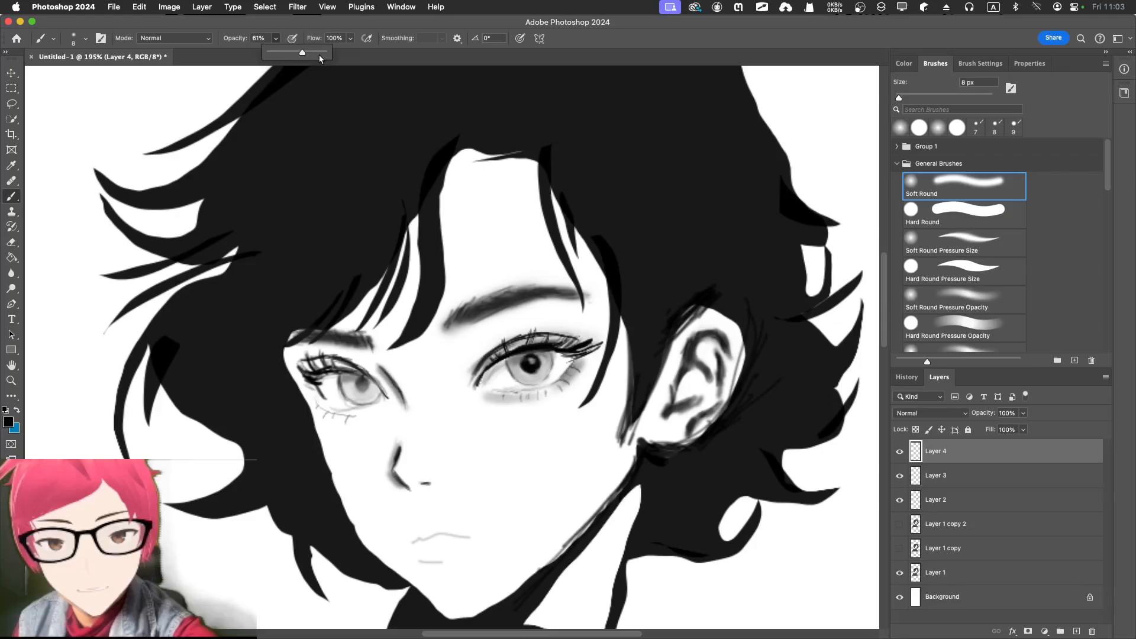
click(362, 384)
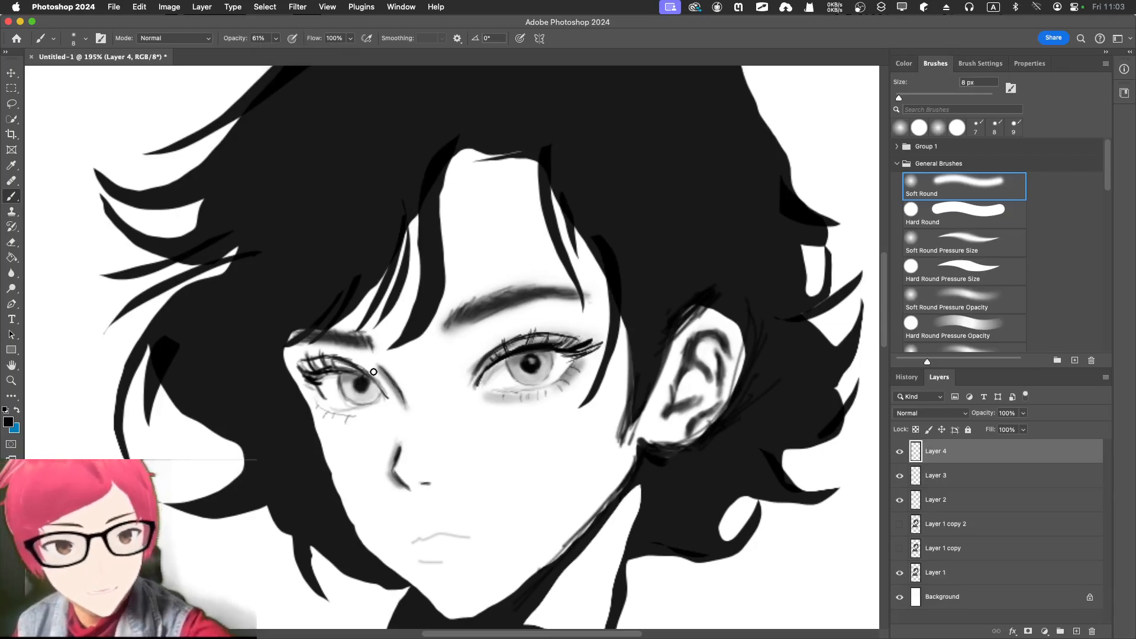
Sample the dark gray highlight of the right pupil and paint a matching highlight in the left pupil at 4 px.
click(898, 62)
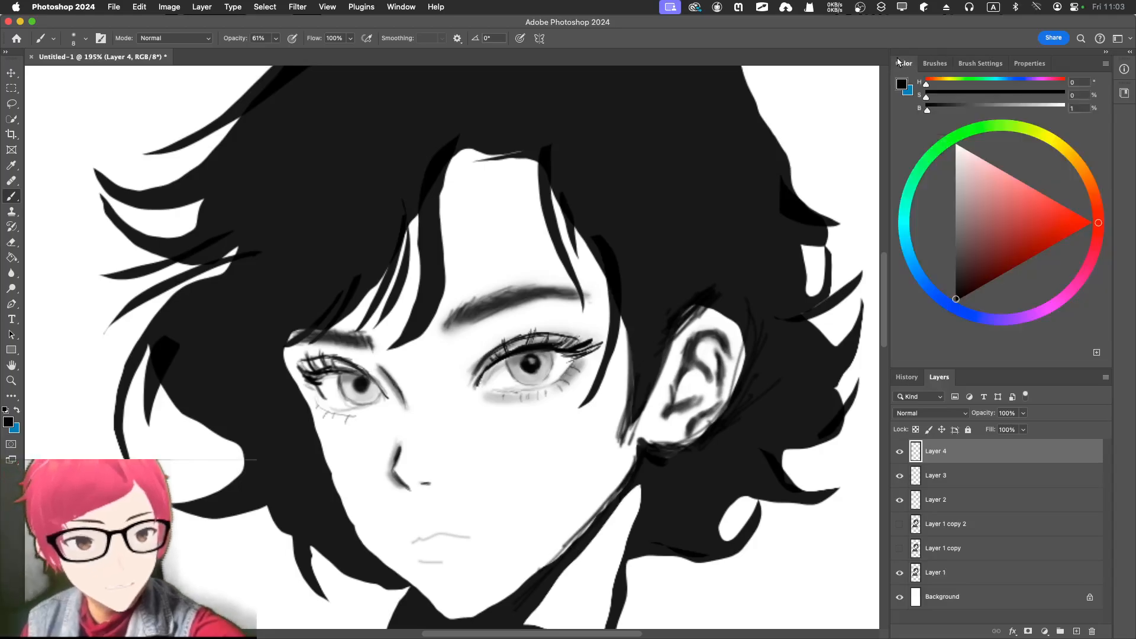
key(i)
click(535, 358)
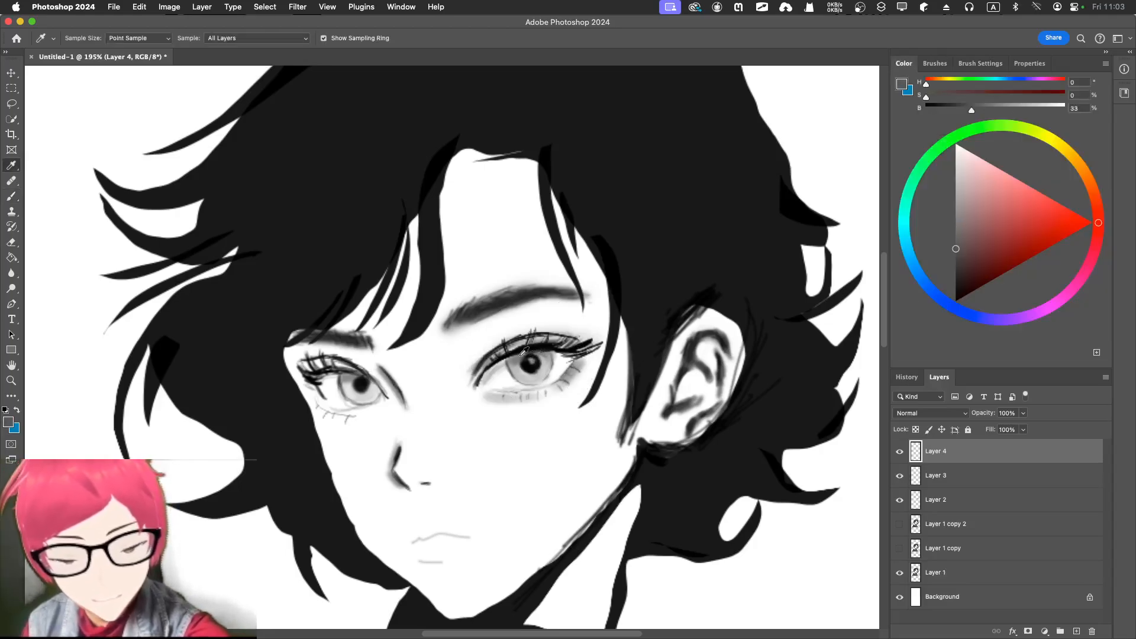
key(b)
key(bracketleft)
key(bracketleft)
key(bracketleft)
key(bracketleft)
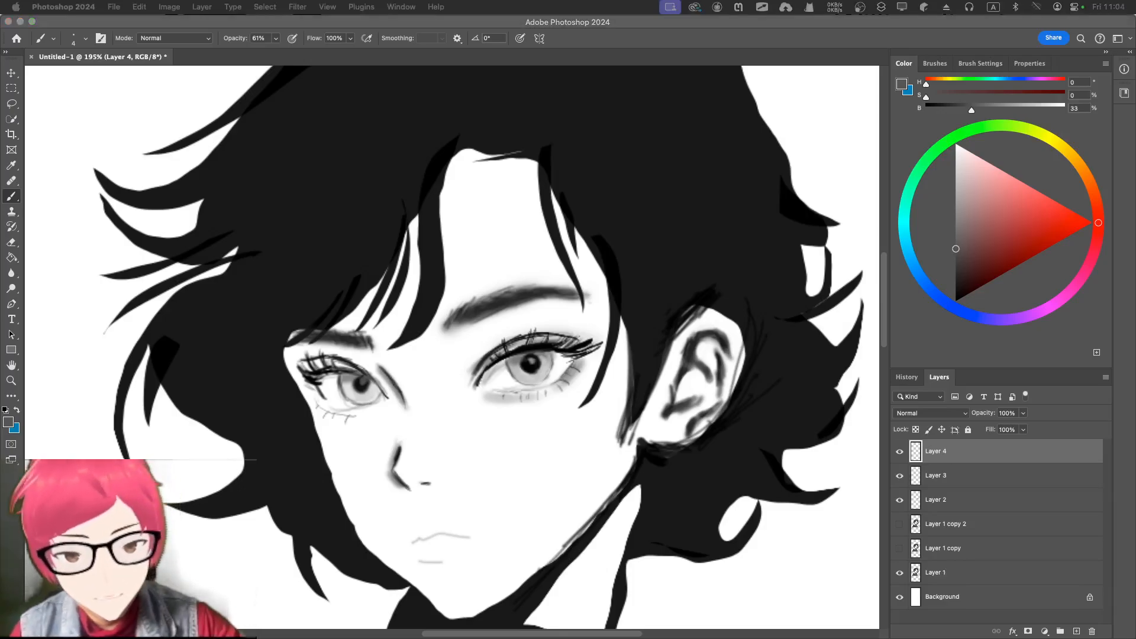
click(344, 371)
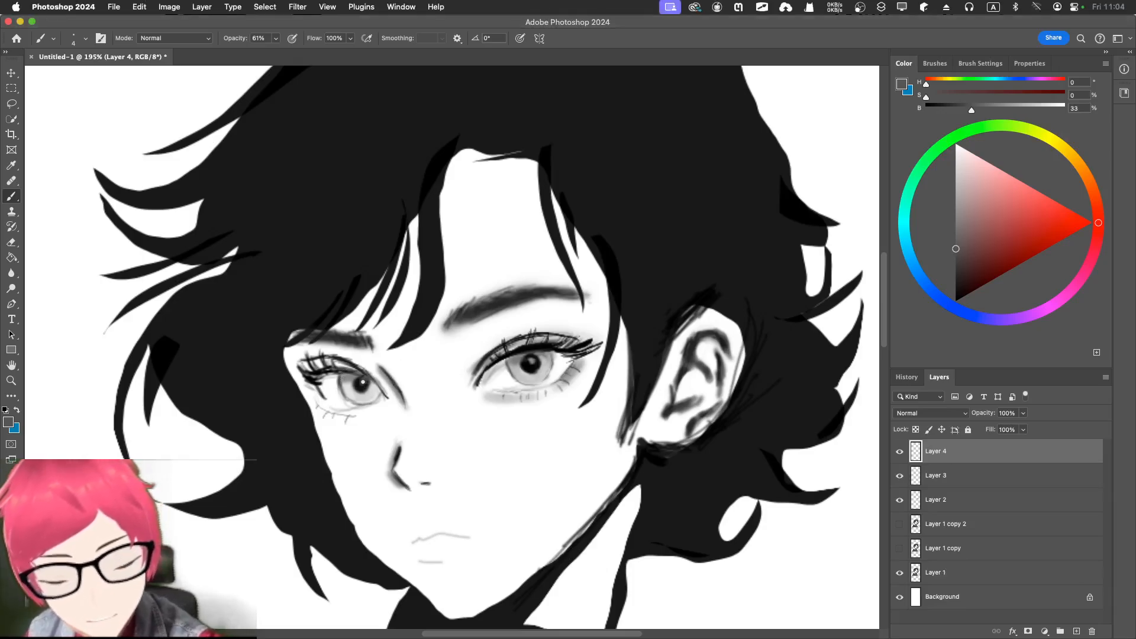
Refine the left pupil's highlight with a 1 to 3 px brush at 99% opacity.
click(275, 38)
drag(277, 53, 299, 54)
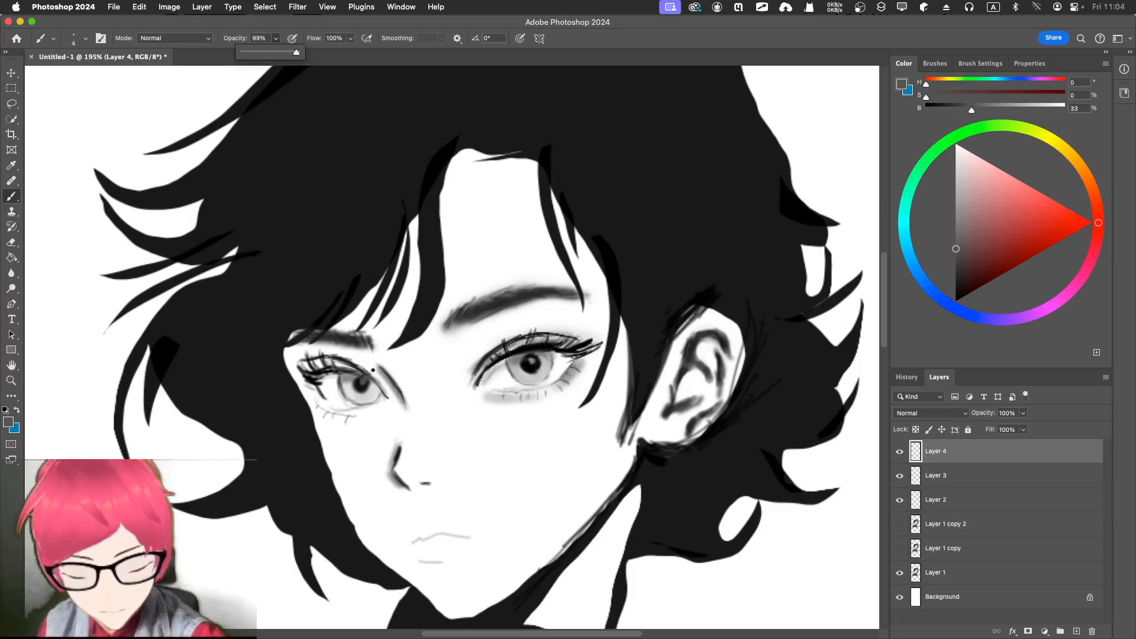
click(377, 367)
key([)
key([)
key([)
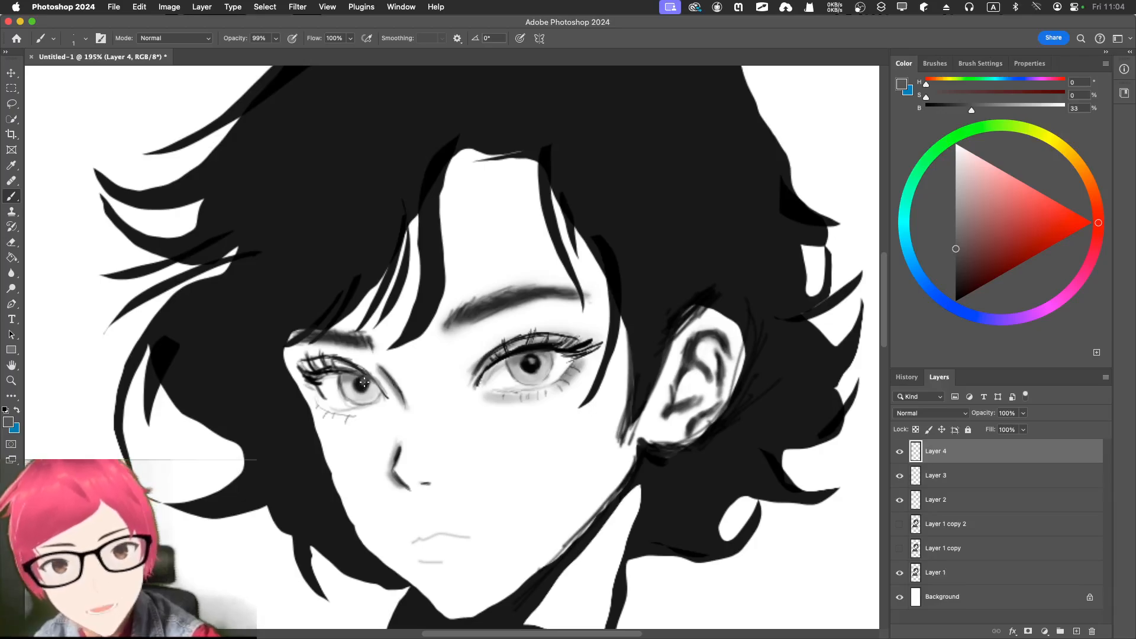
key(])
key(])
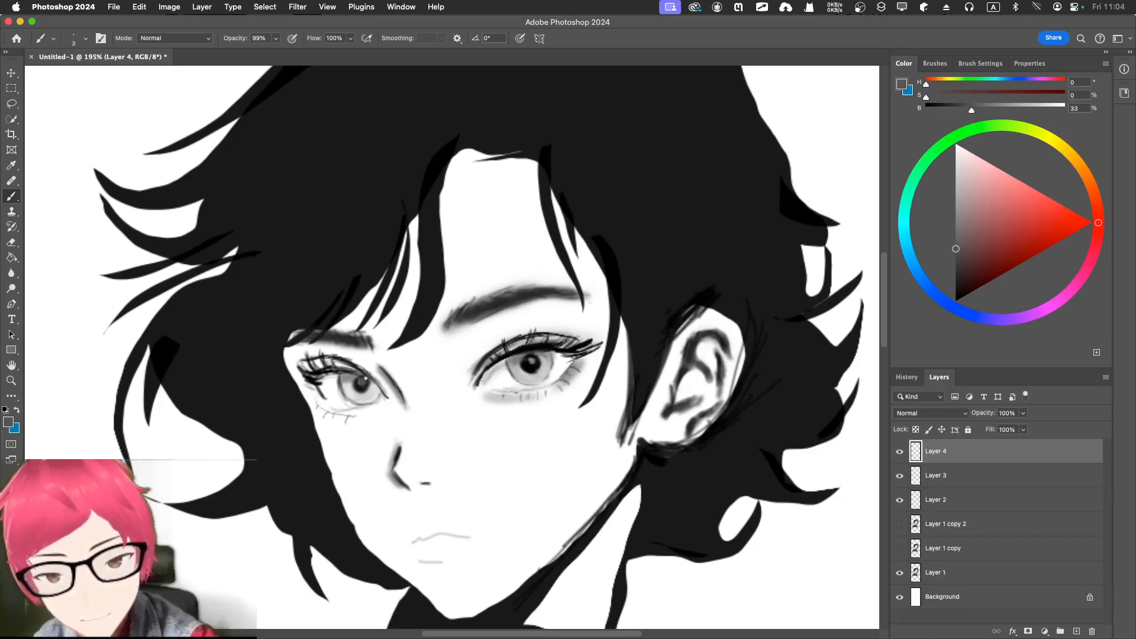
Add fine light gray details at 72% brightness to the left iris with a 2 px brush, and clean up the eye with the Eraser.
click(954, 183)
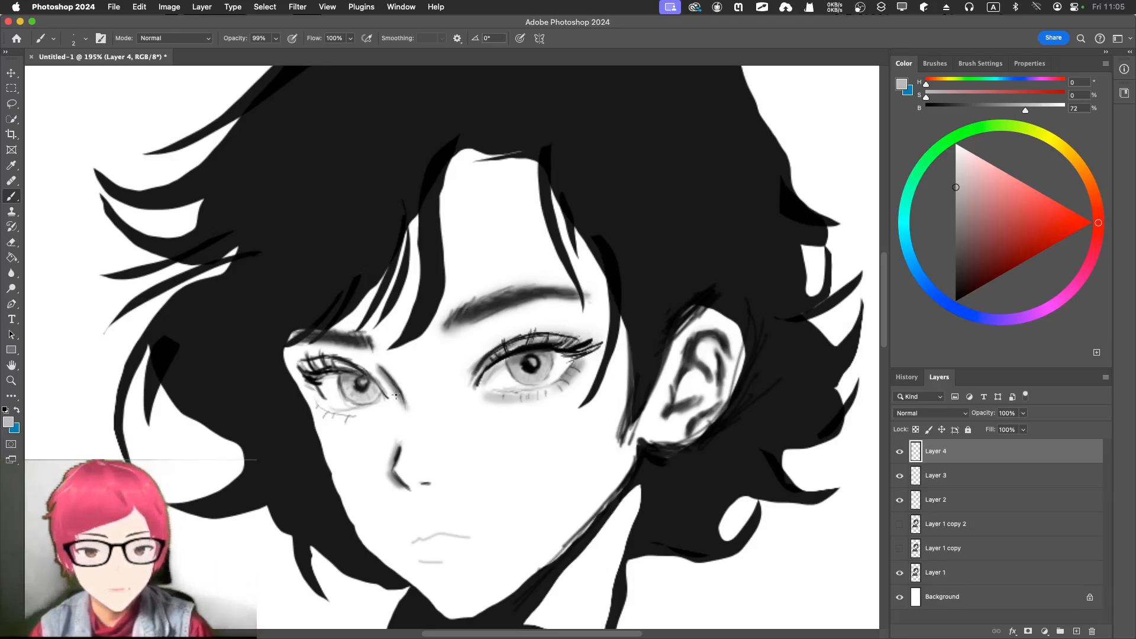
key(e)
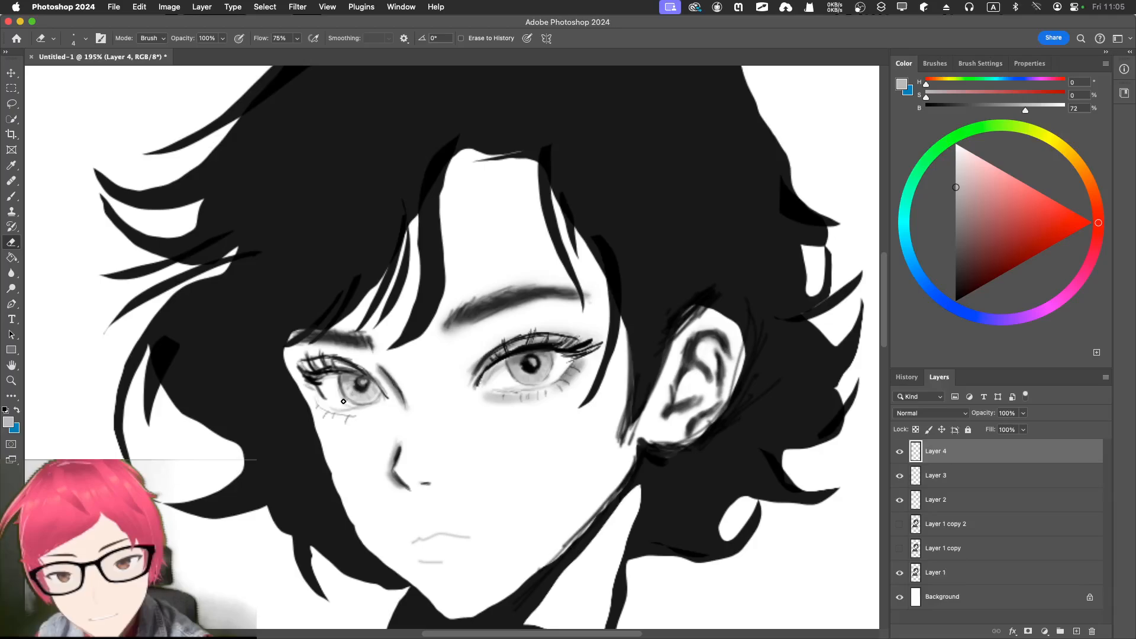
Toggle the visibility of Layer 2 and Layer 3 to check their contents, leaving Layer 2 shown and Layer 3 hidden.
click(900, 500)
click(899, 500)
click(900, 499)
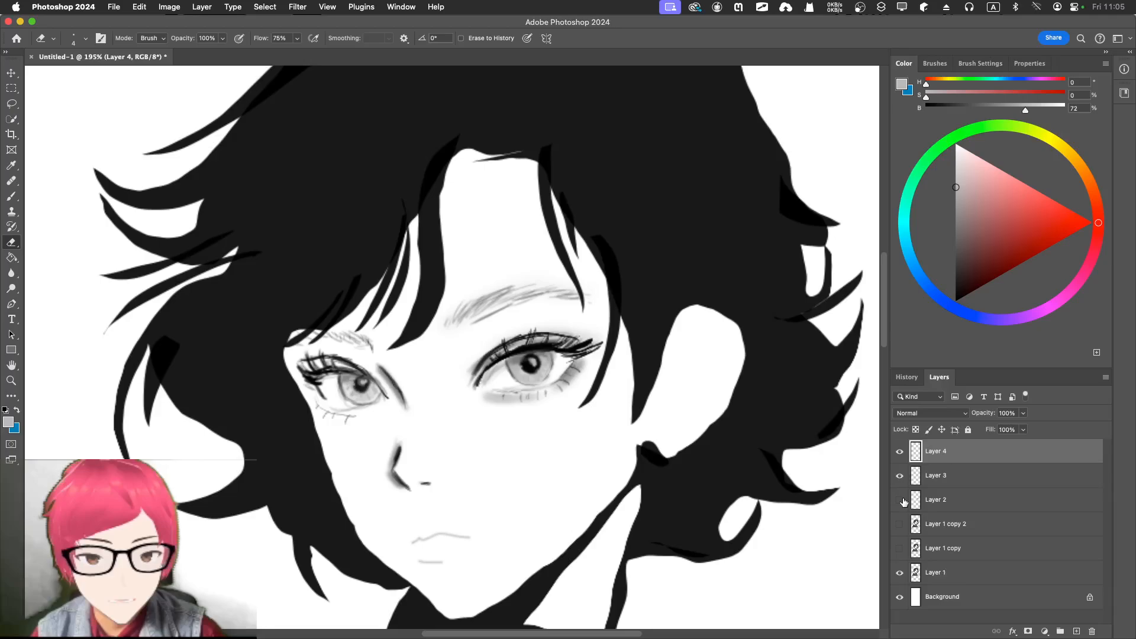
click(900, 500)
click(900, 475)
click(900, 476)
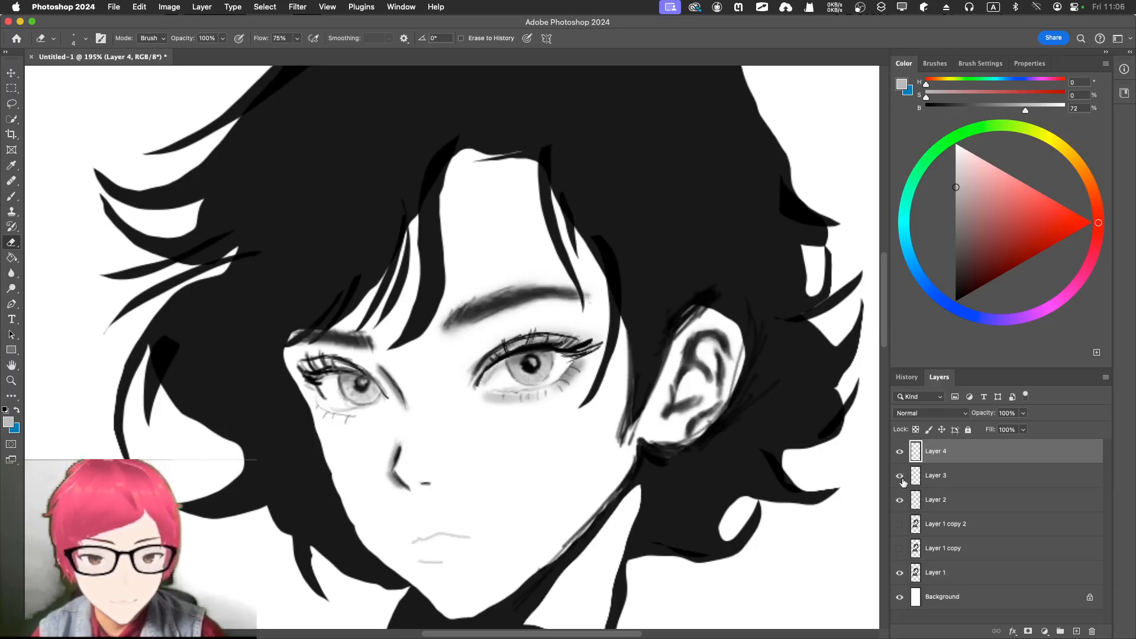
click(900, 477)
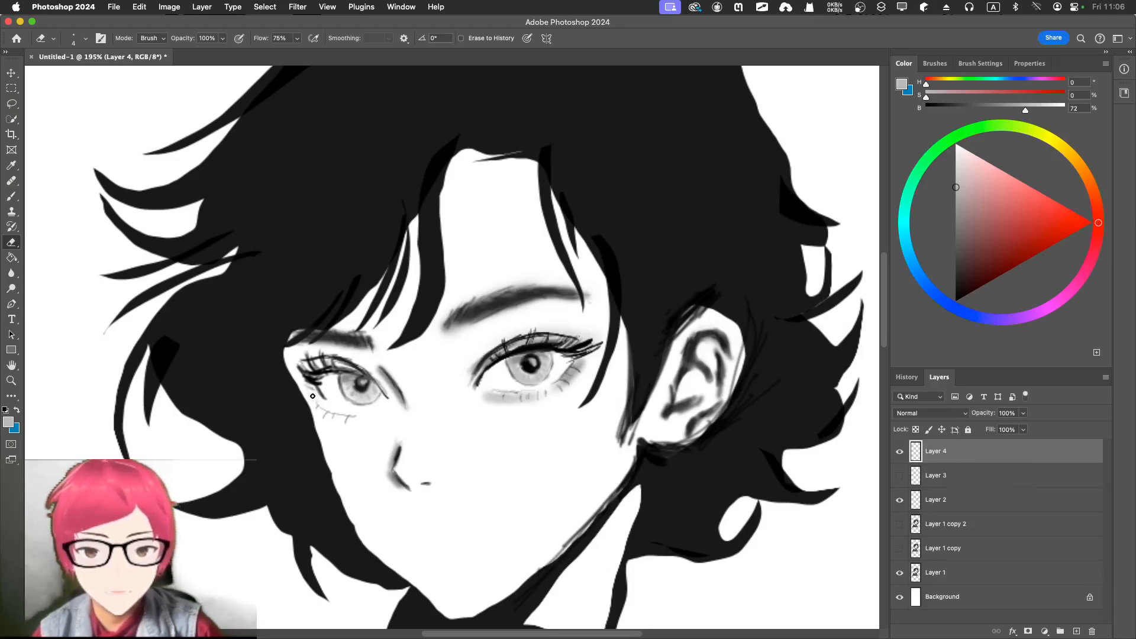
Sample the light gray beneath the right eye and shade the left lower lid with the Soft Round brush at 36% opacity, 8 to 6 px.
key(i)
click(499, 400)
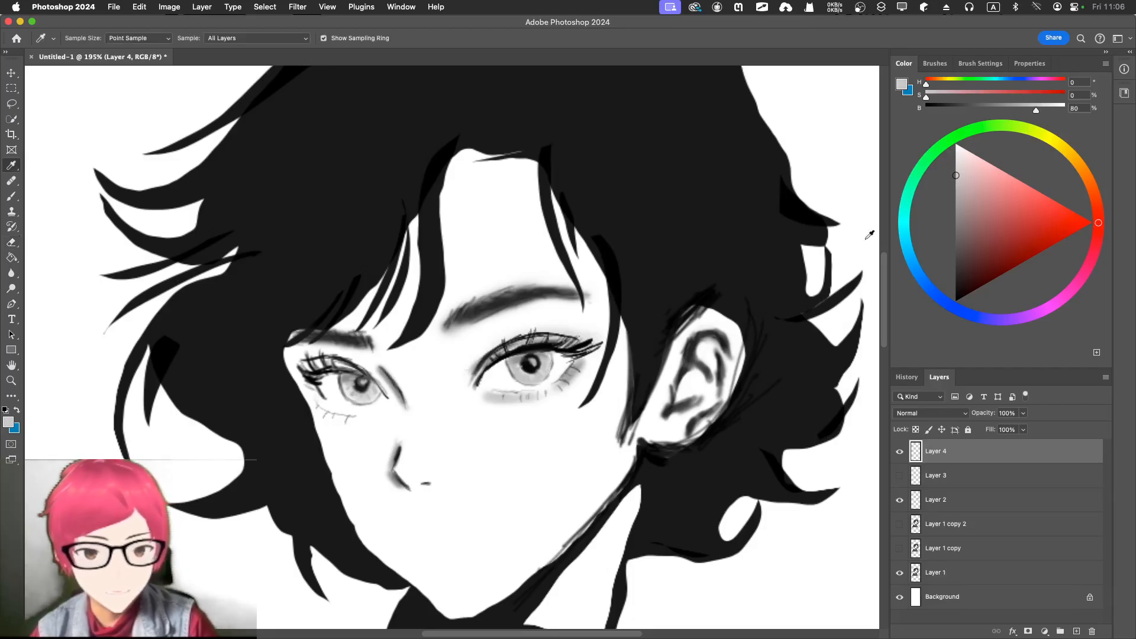
click(940, 62)
click(956, 199)
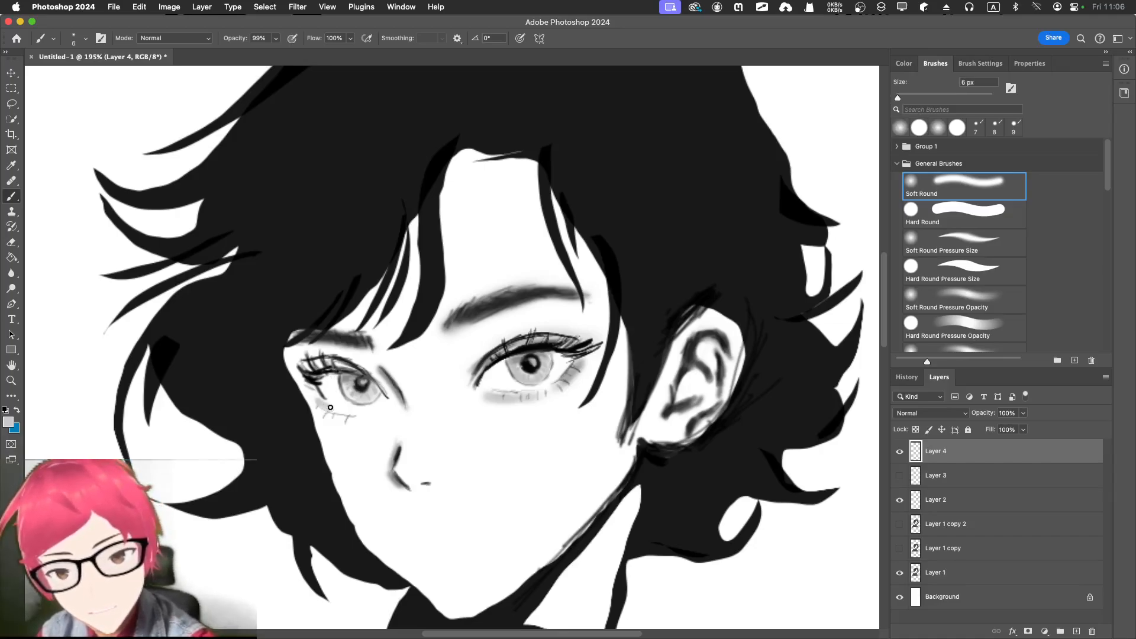
key(super+z)
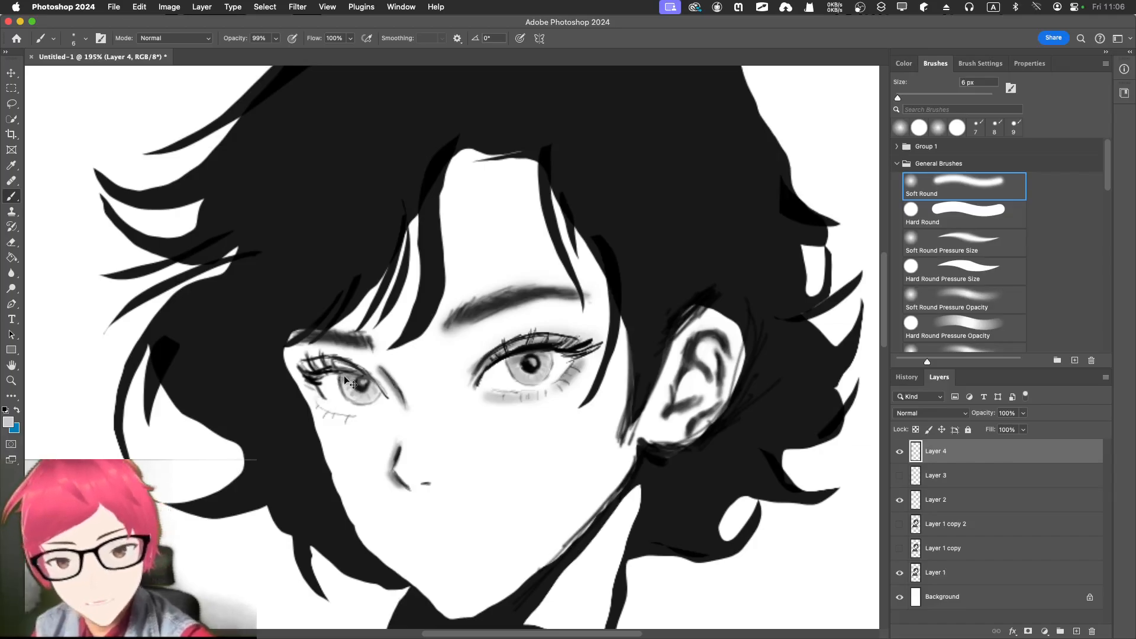
drag(276, 37, 243, 62)
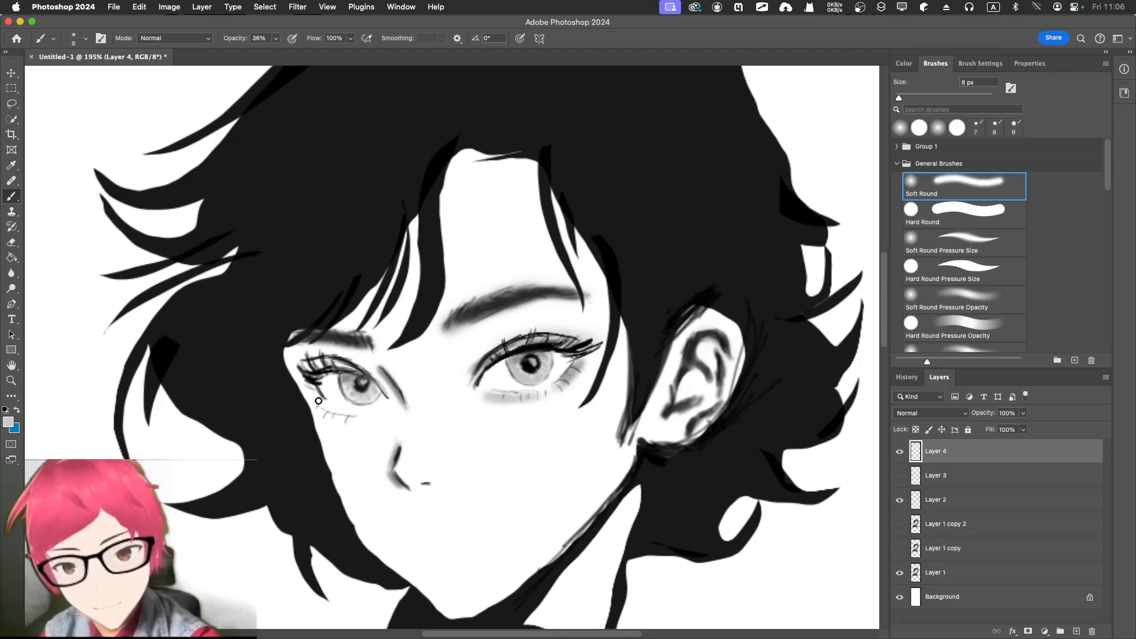
key(bracketright)
key(bracketright)
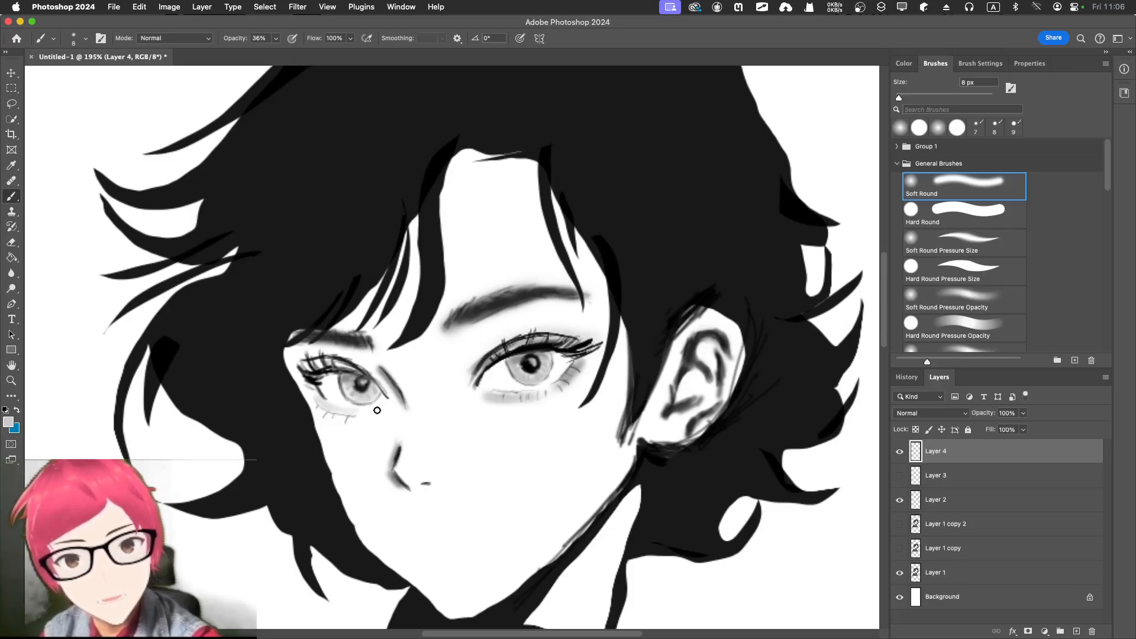
key(bracketleft)
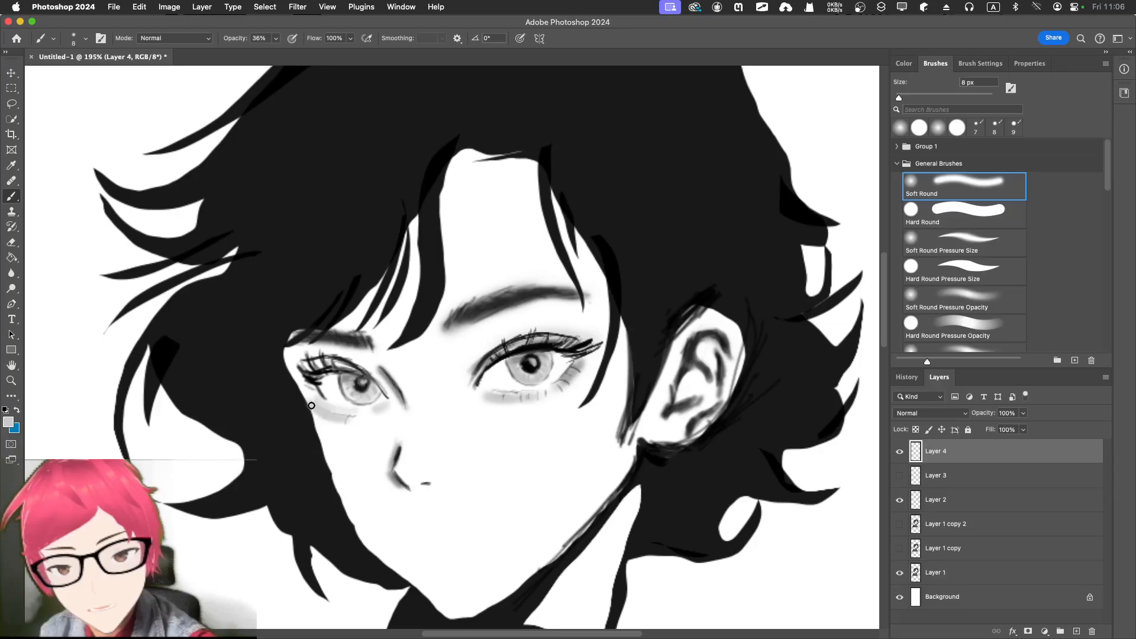
key(bracketleft)
key(bracketleft)
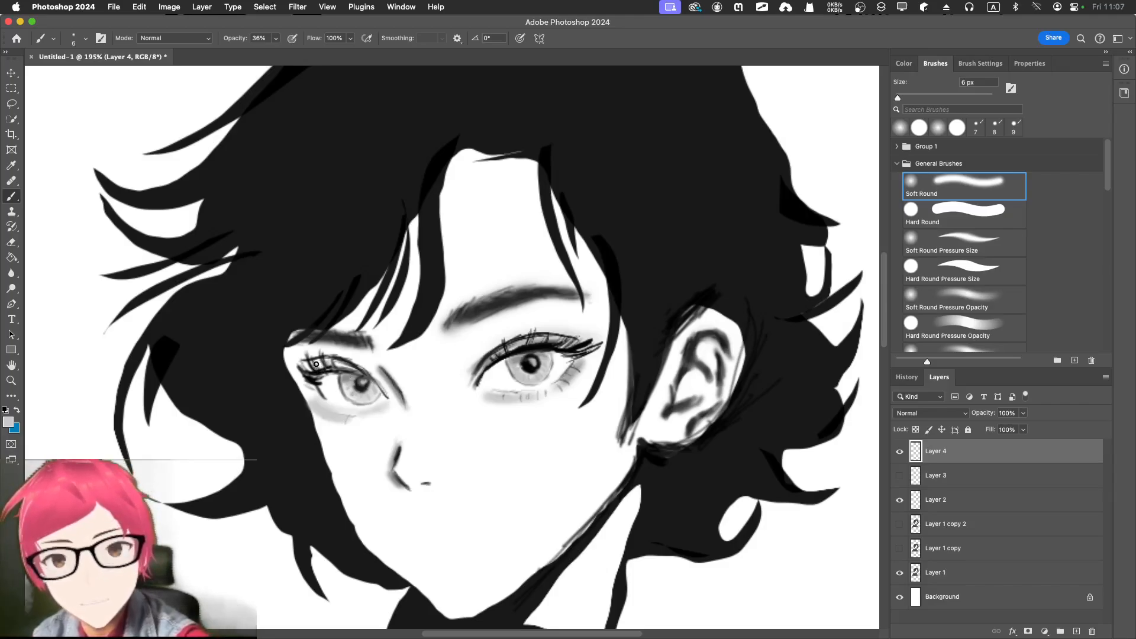
Shade the left upper eyelid light gray with the Soft Round brush at 36% opacity, enlarging it to 10 px and reducing it to 7 px.
key(])
key(])
key(])
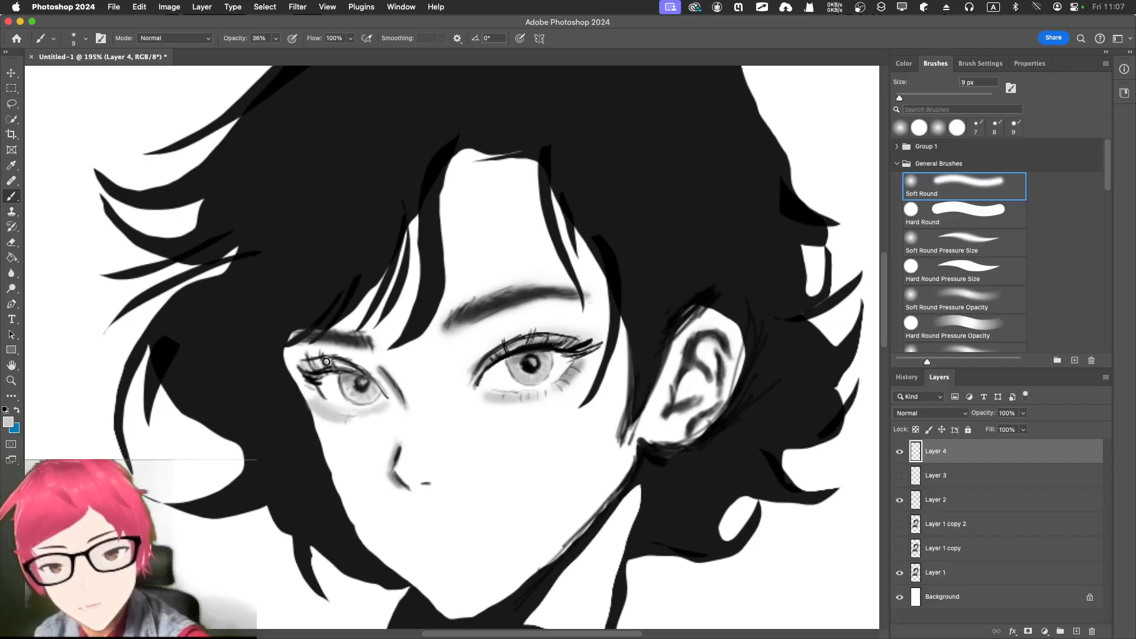
key(])
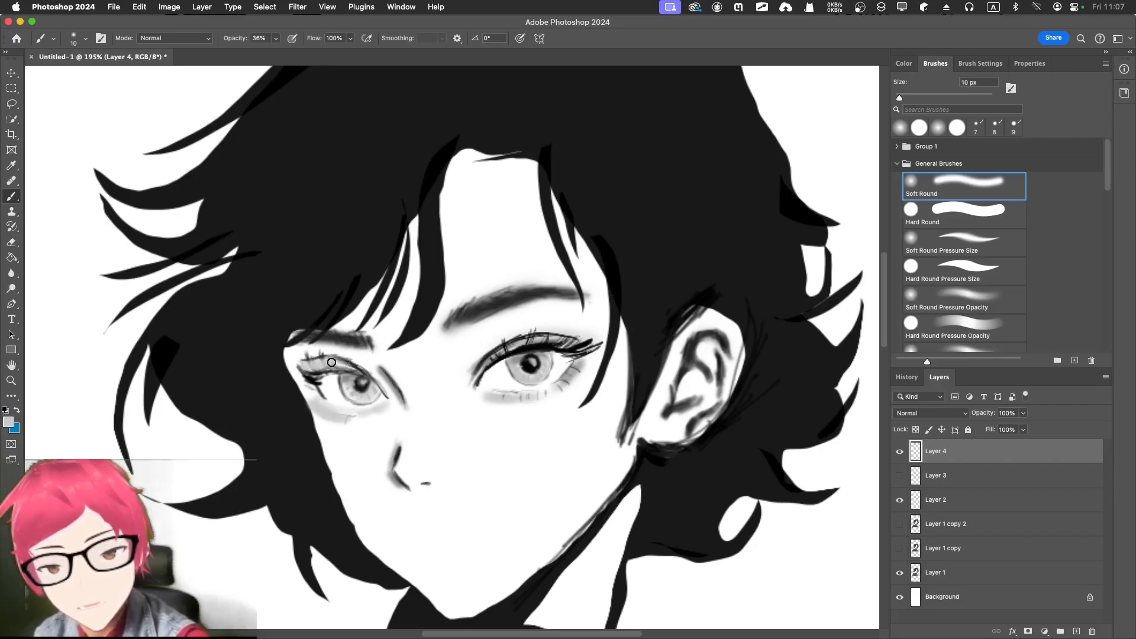
drag(332, 362, 372, 373)
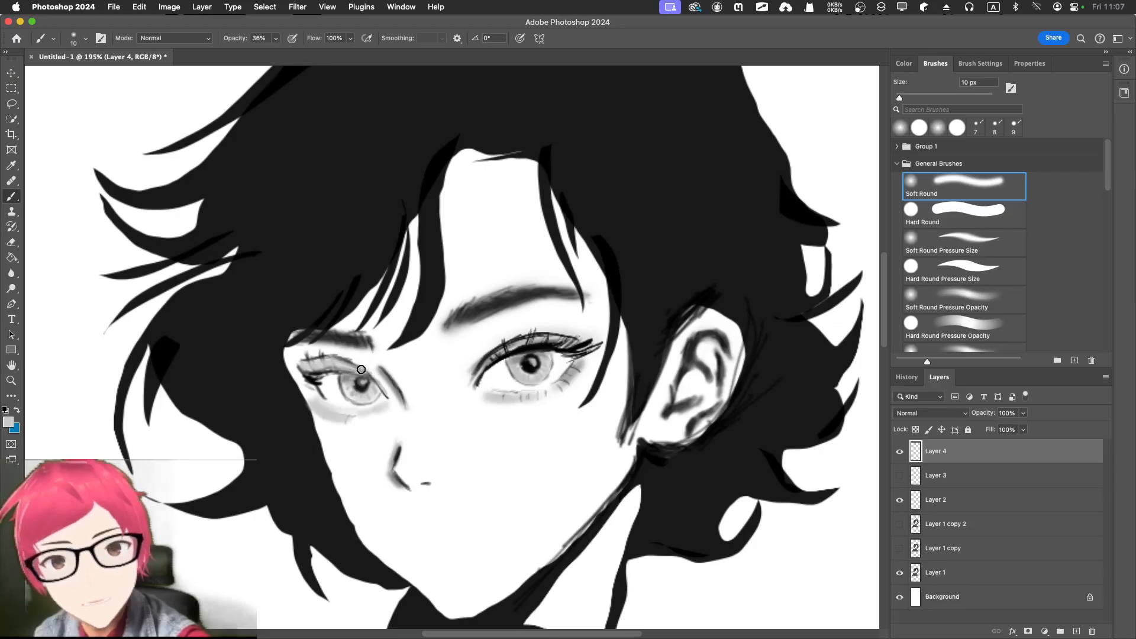
key(bracketleft)
key(bracketleft)
key(bracketleft)
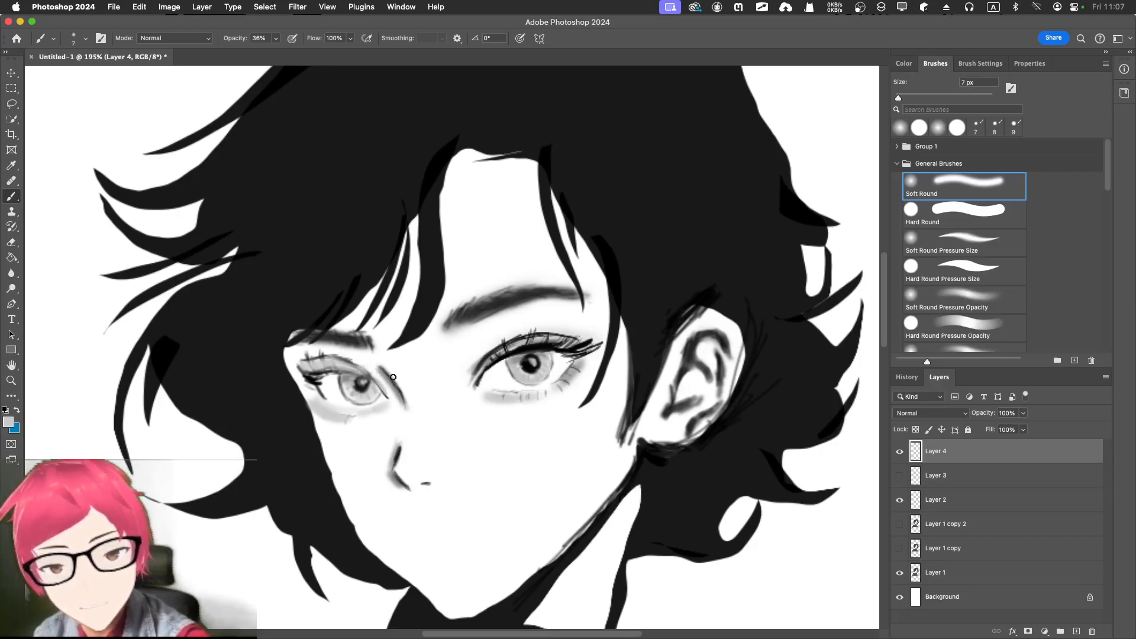
Darken the left upper eyelid with a gray of 39% brightness, using the Soft Round brush at 15 px and 9 px.
click(904, 64)
click(944, 241)
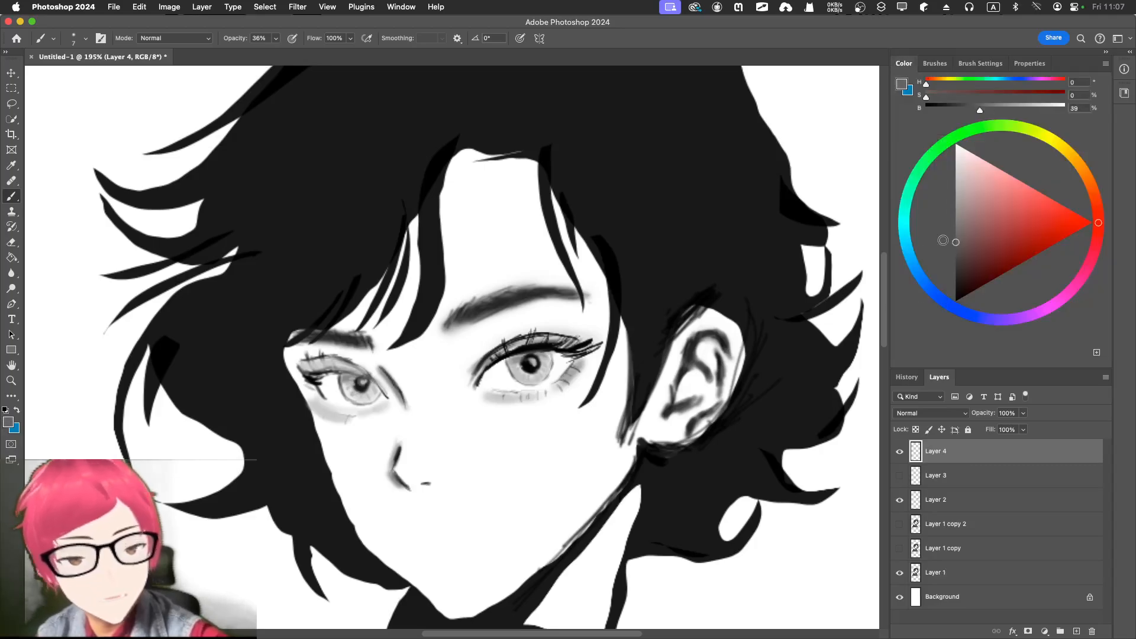
key(bracketright)
key(bracketright)
key(bracketright)
key(bracketright)
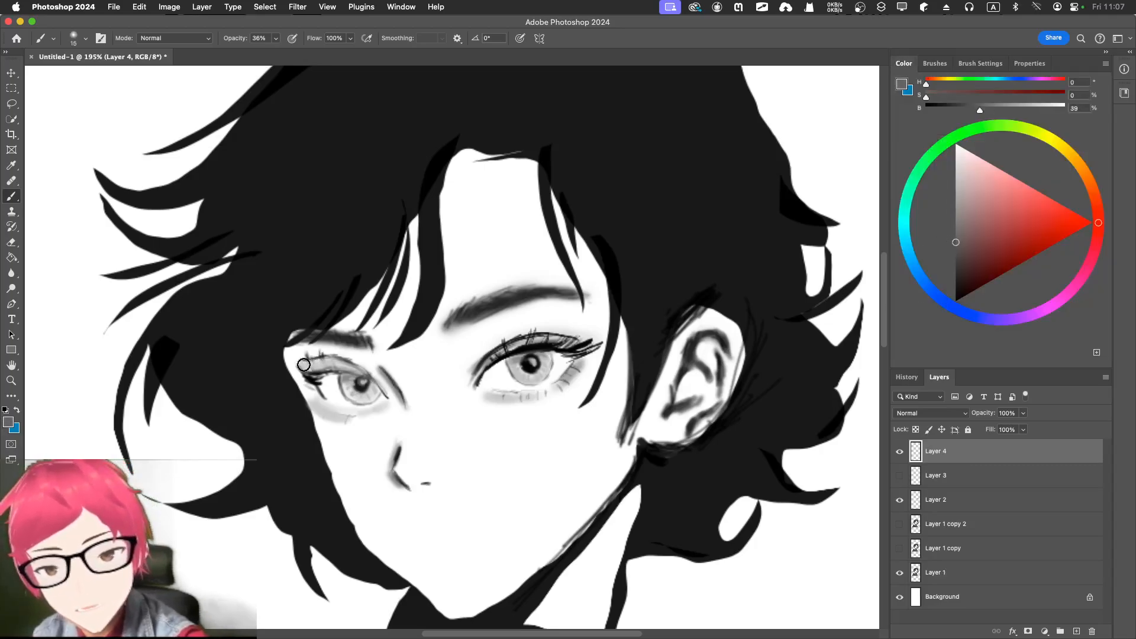
drag(309, 364, 339, 365)
key(bracketleft)
key(bracketleft)
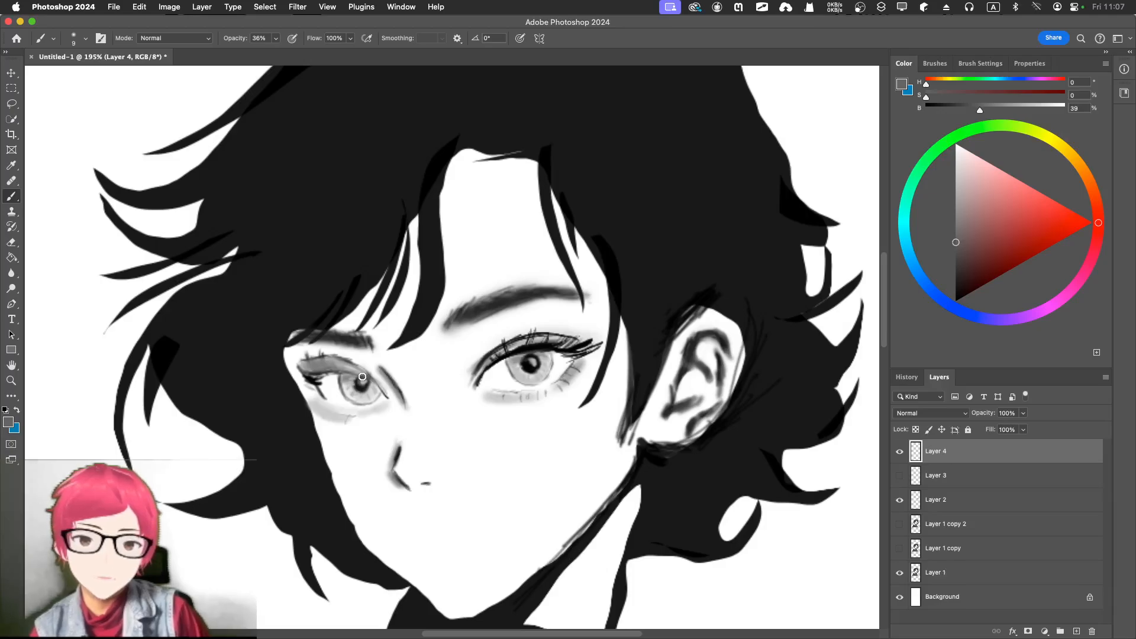
Undo and redo the latest upper eyelid strokes on the left eye to compare the shading.
key(super+z)
key(super+z)
key(super+z)
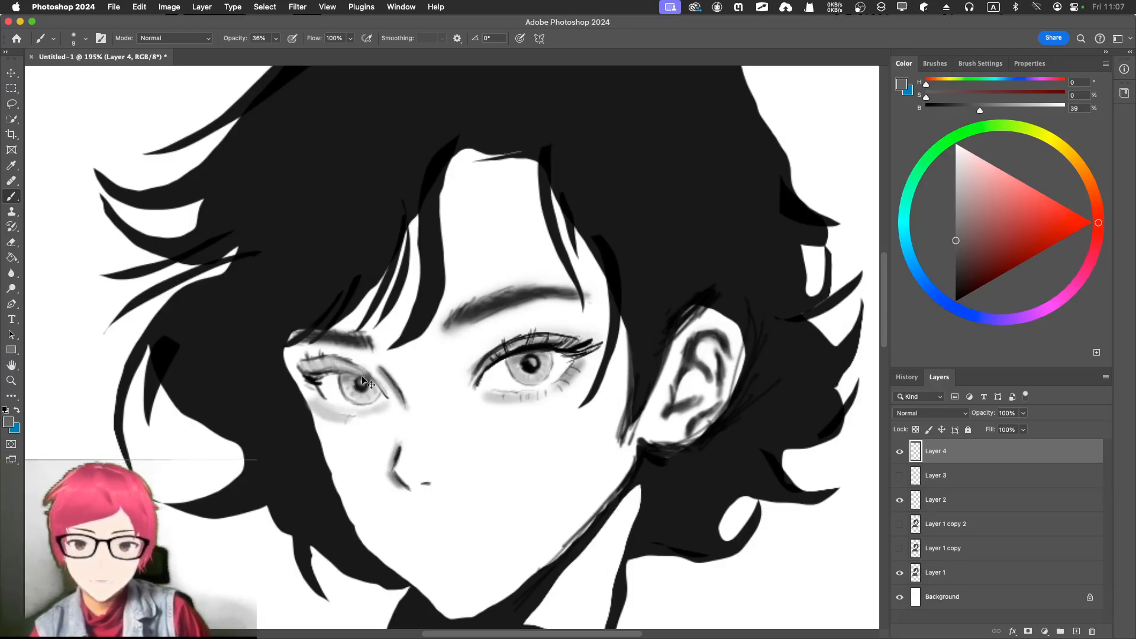
key(super+shift+z)
key(super+shift+z)
key(super+shift+z)
key(super+shift+z)
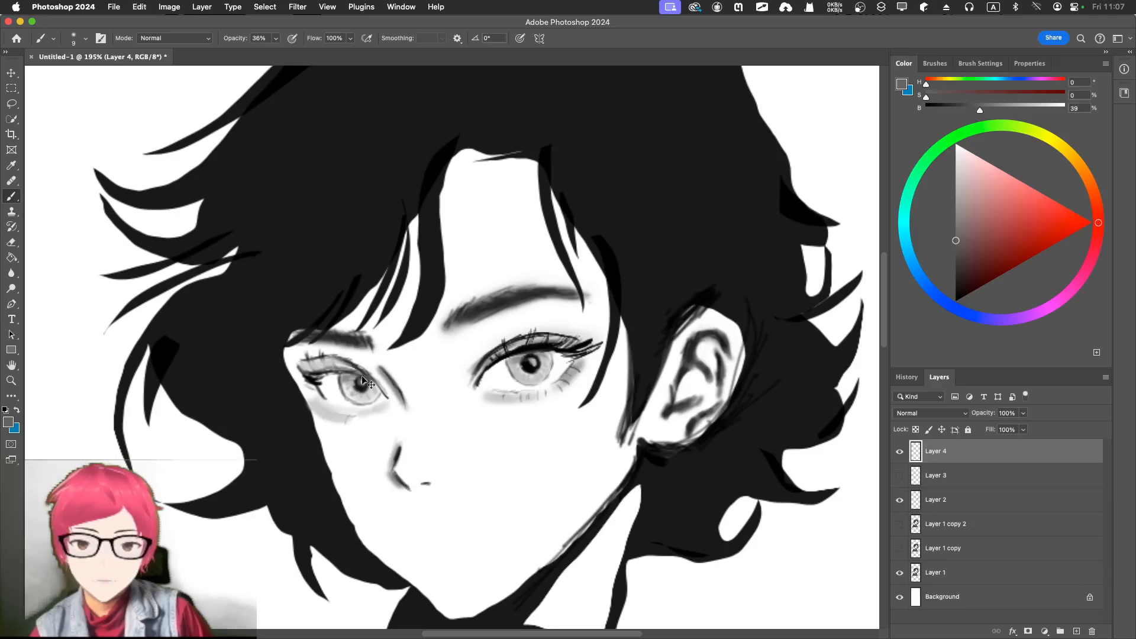
Undo the gray shading strokes on the left eye's upper and lower lids.
key(super+shift+z)
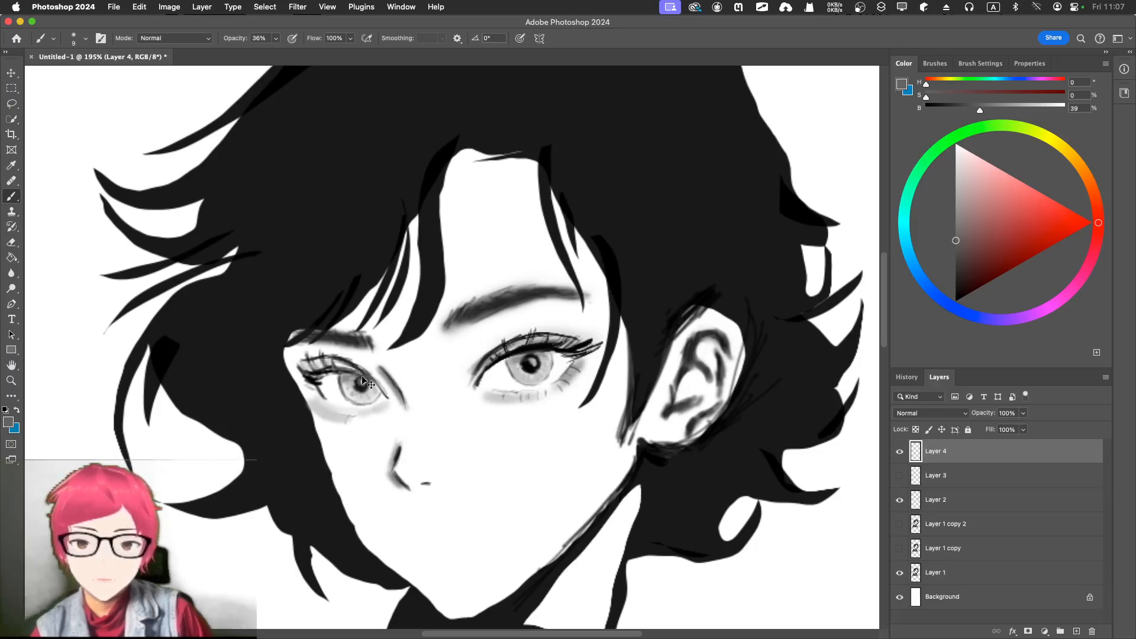
key(super+shift+z)
key(super+shift+z)
key(super+shift+z)
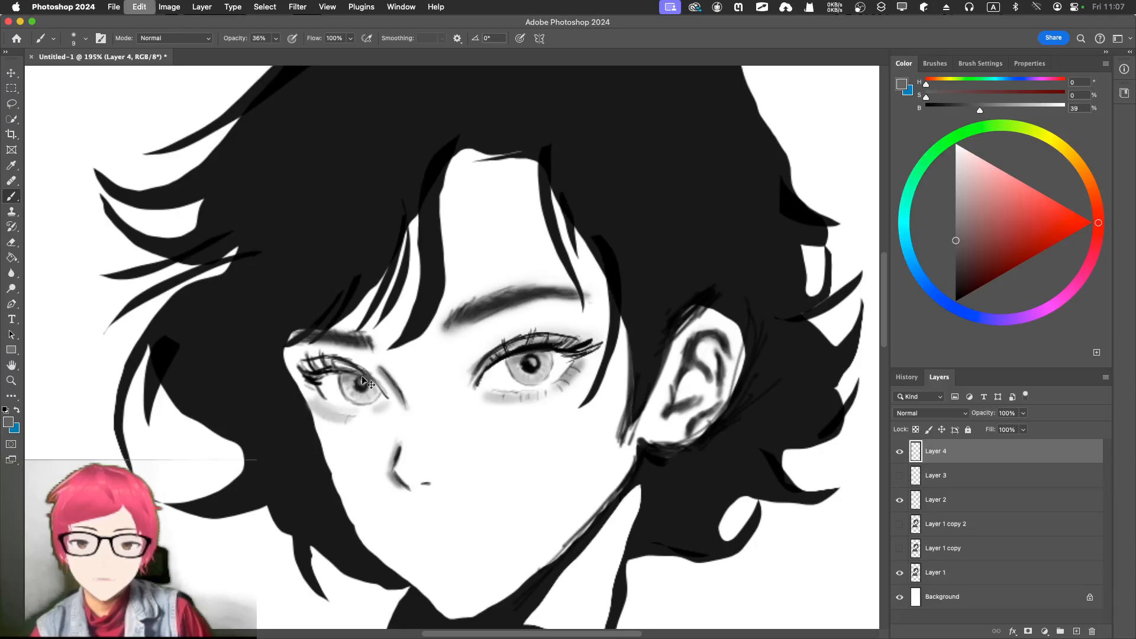
key(super+shift+z)
key(super+shift+z)
key(super+shift+z)
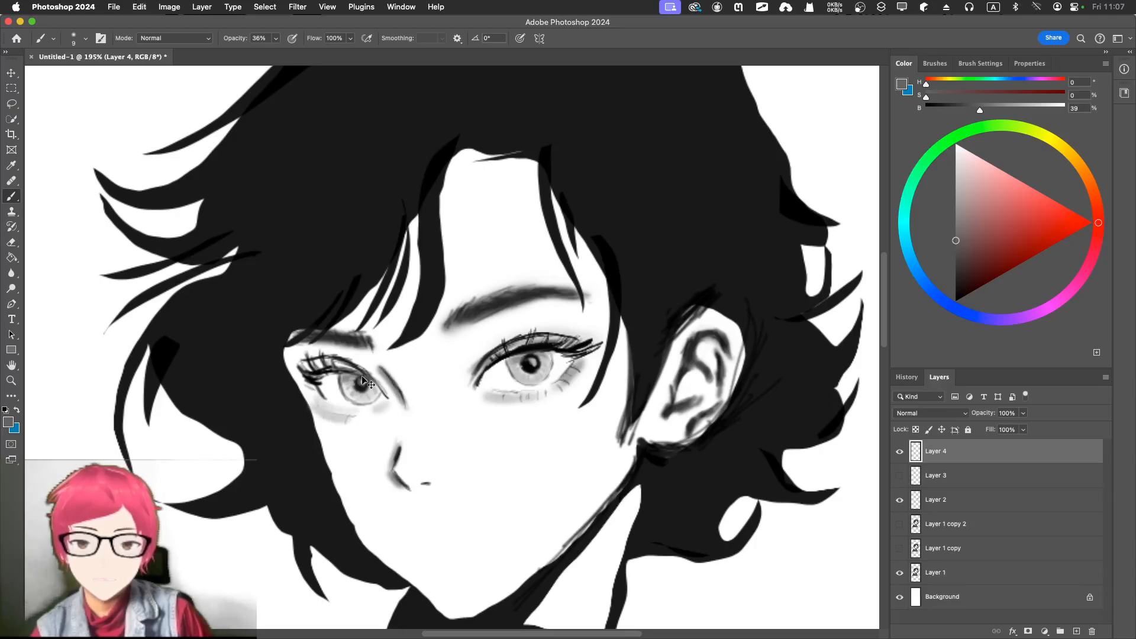
key(super+shift+z)
key(super+shift+z)
key(super+shift+z)
key(super+shift+z)
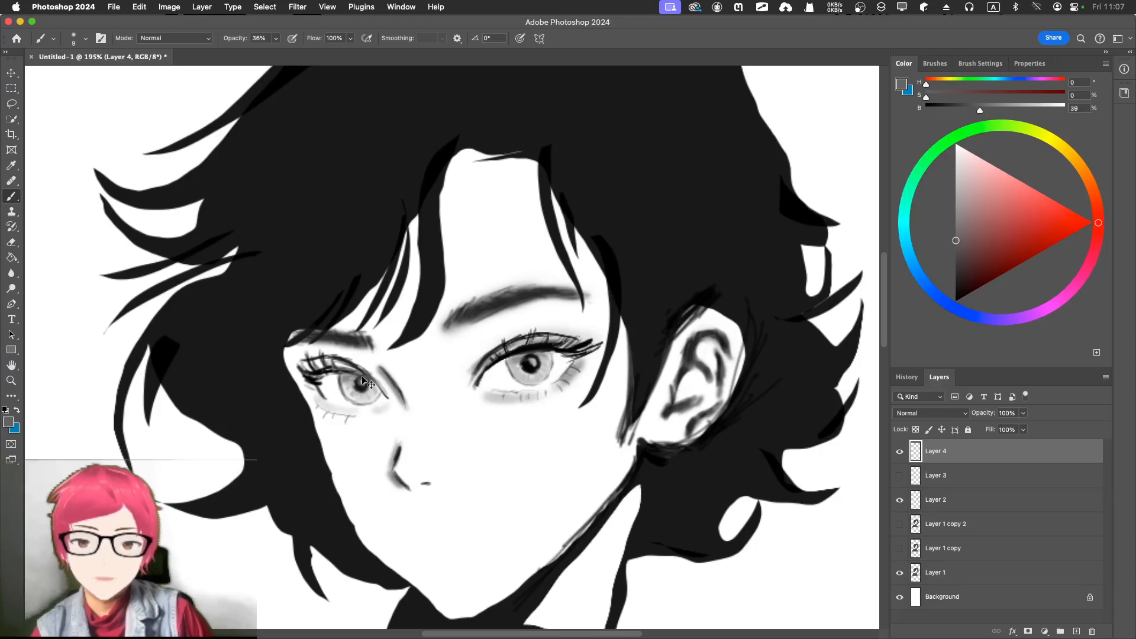
Add a new layer beneath Layer 4 and shade the left upper eyelid gray on it at 36% opacity, with brush sizes between 10 and 7 px.
click(1076, 631)
drag(929, 454, 935, 480)
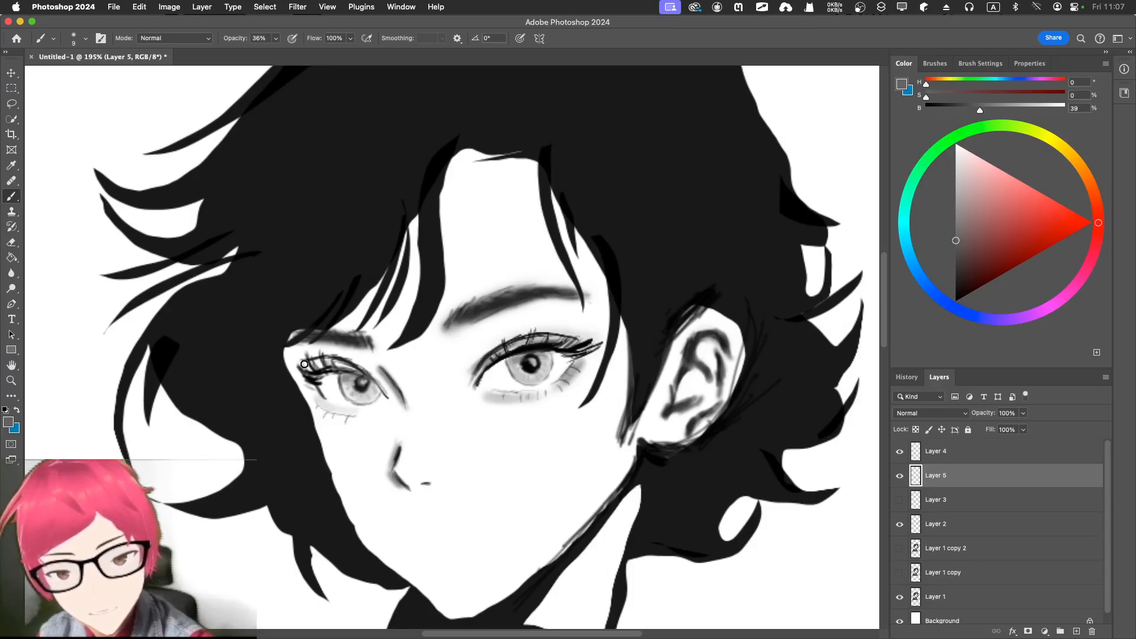
key(bracketright)
key(bracketright)
key(bracketleft)
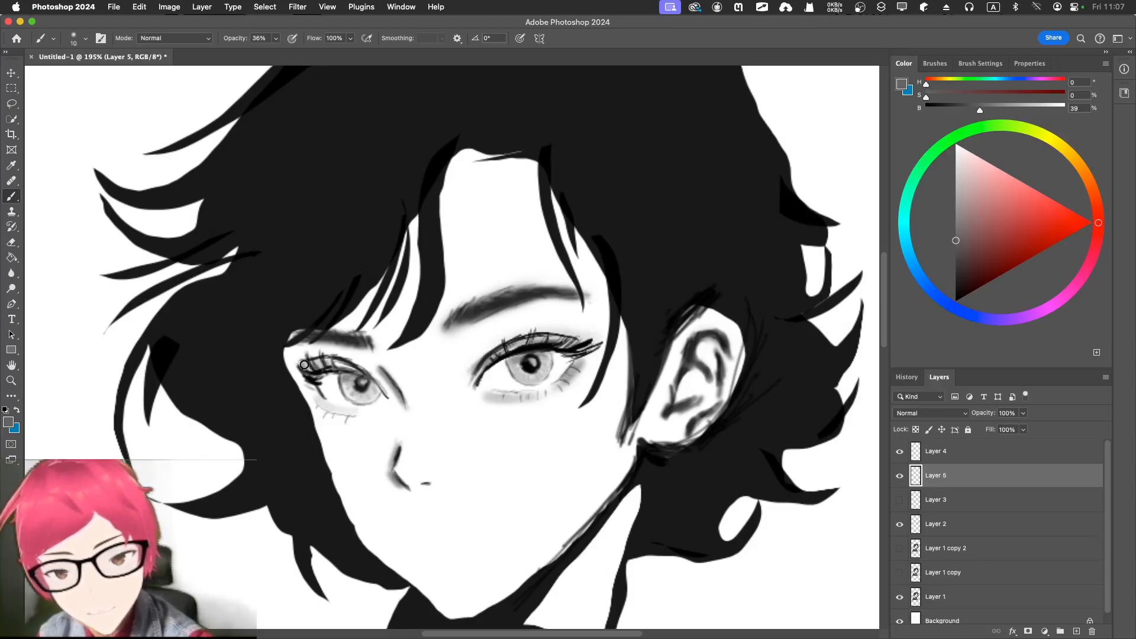
drag(321, 364, 344, 365)
key(bracketleft)
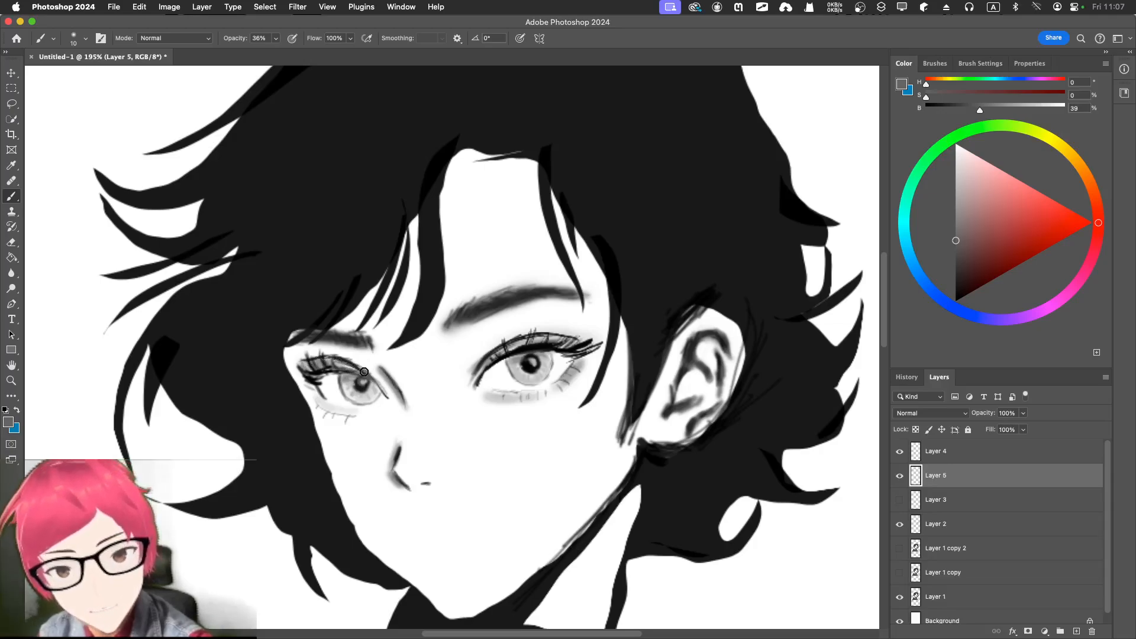
drag(363, 371, 382, 388)
drag(328, 361, 348, 365)
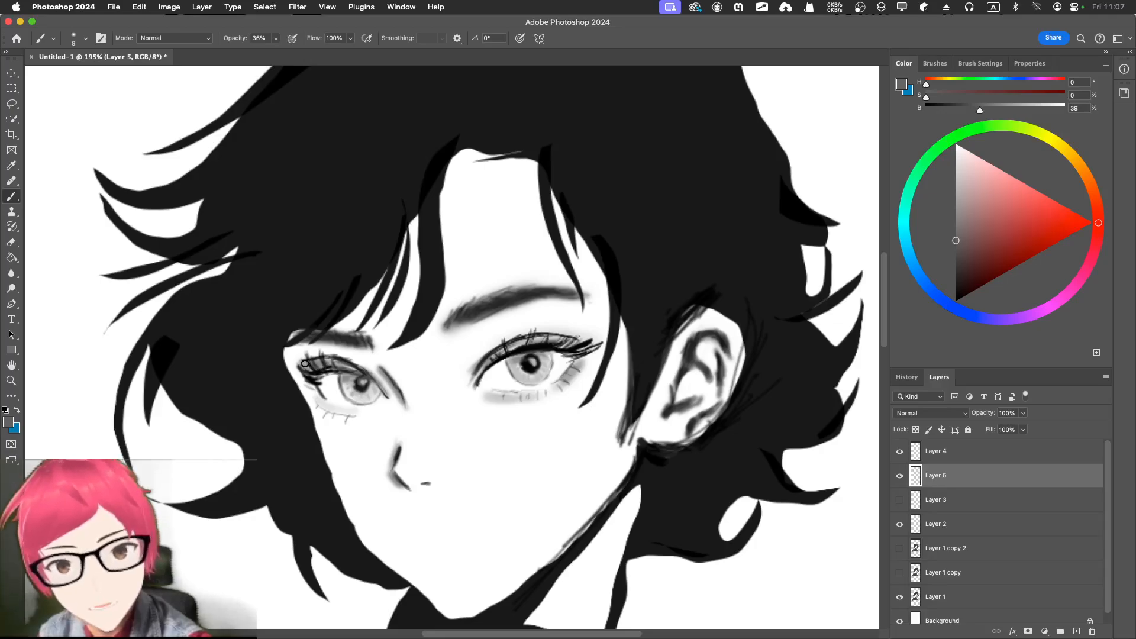
key(bracketleft)
key(bracketleft)
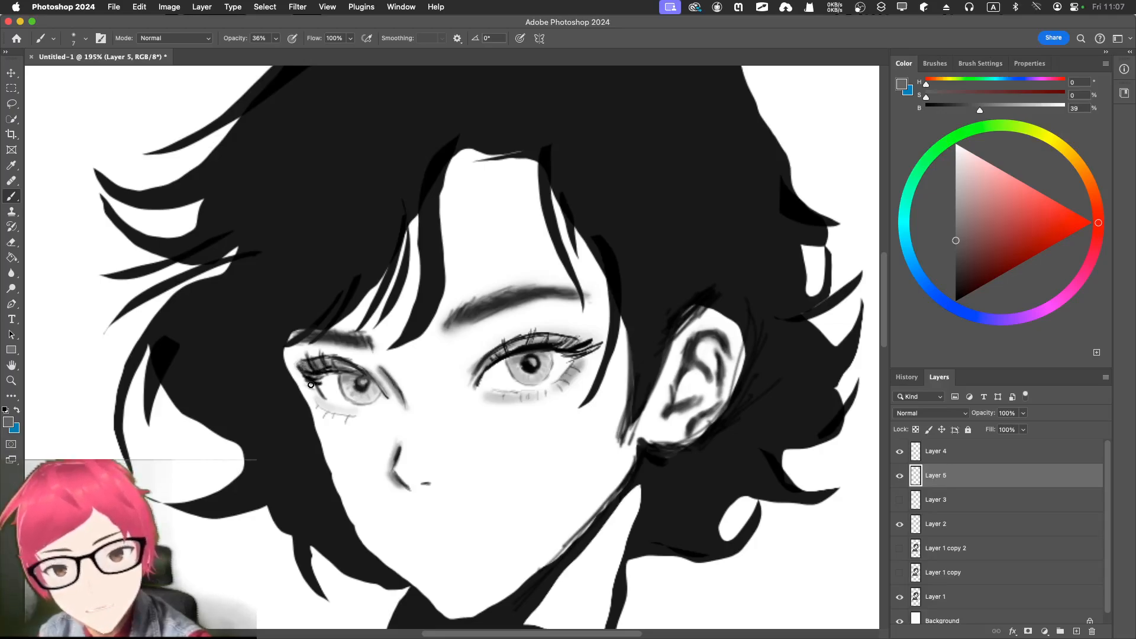
key(bracketright)
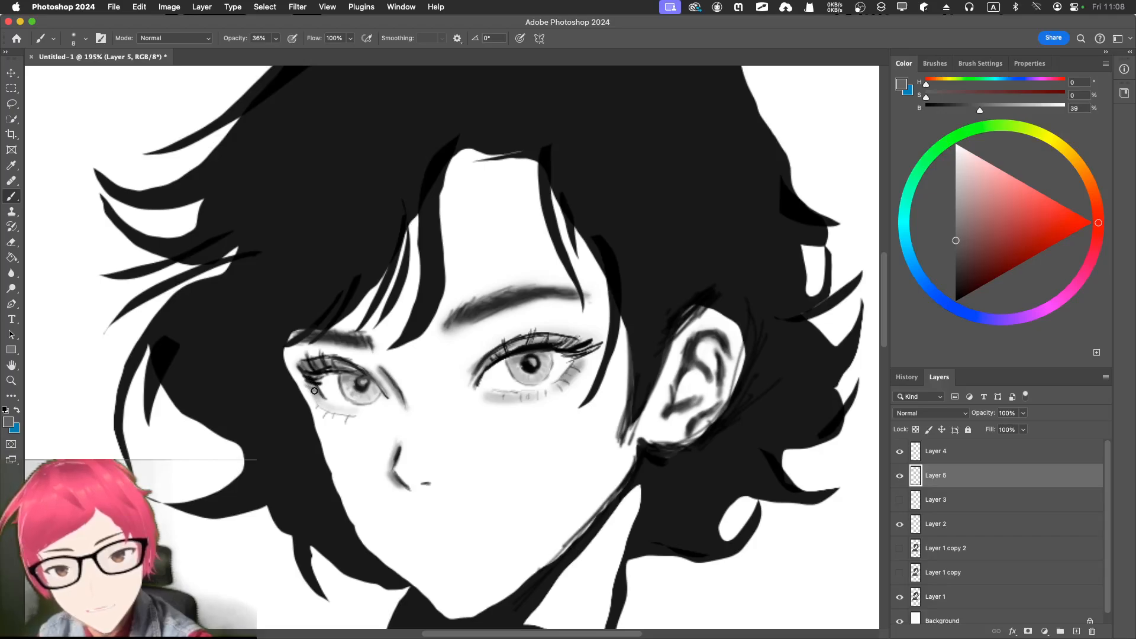
Shade the skin along the left eye's lower lid at 15% opacity with the brush at 10 px.
click(276, 38)
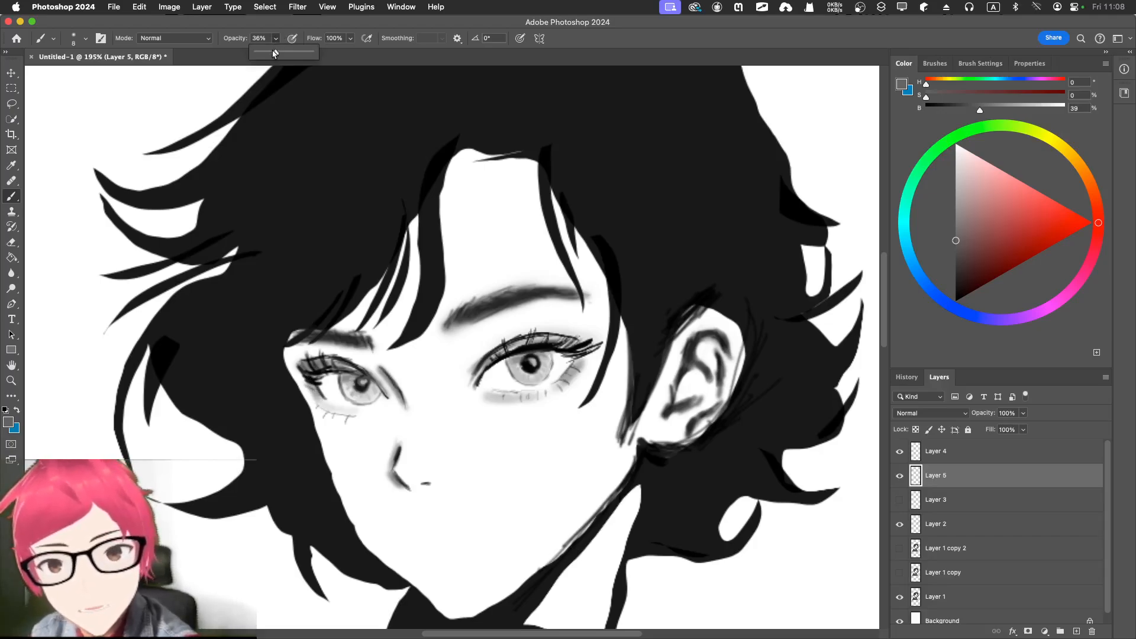
drag(275, 52, 264, 59)
click(320, 401)
key(bracketright)
key(bracketright)
key(bracketright)
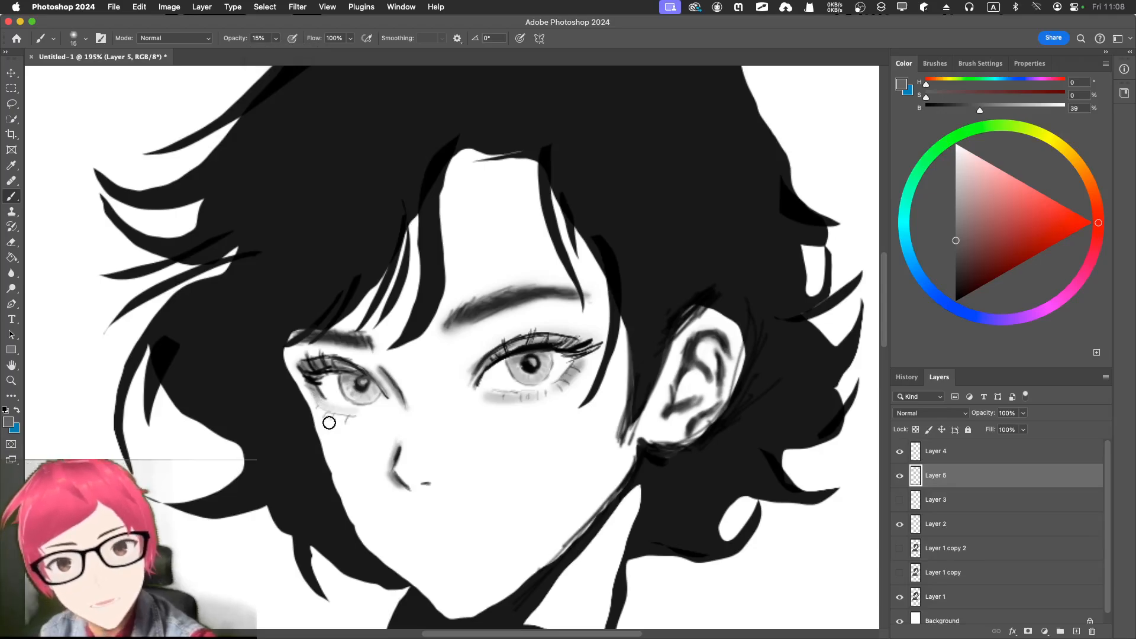
key(bracketleft)
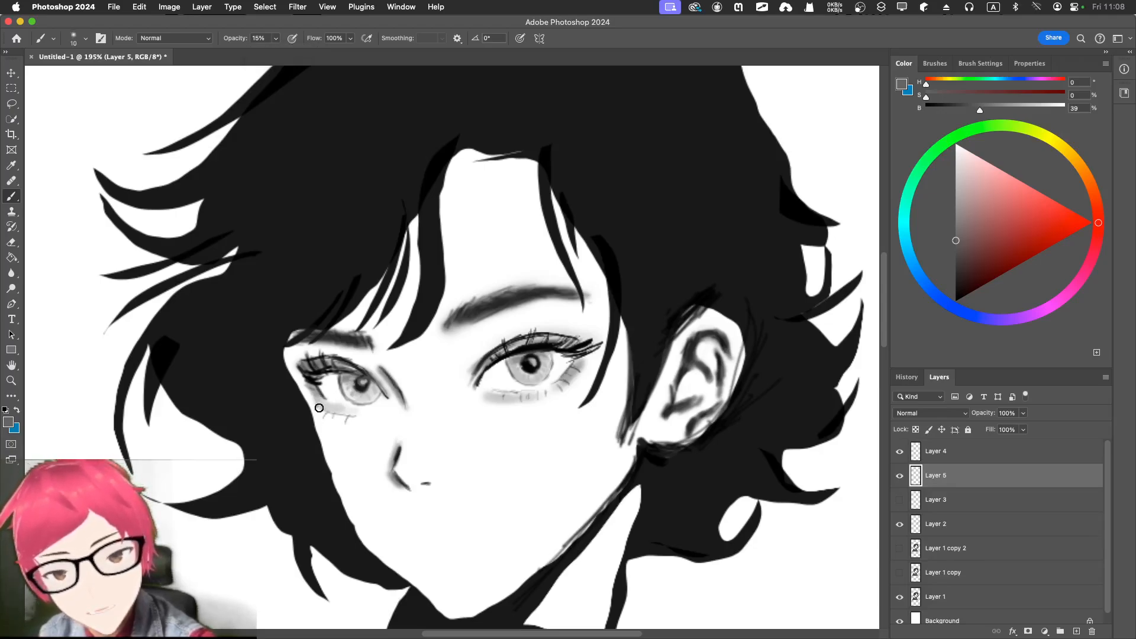
mouse_move(319, 408)
mouse_down()
mouse_move(353, 423)
mouse_move(365, 416)
mouse_up()
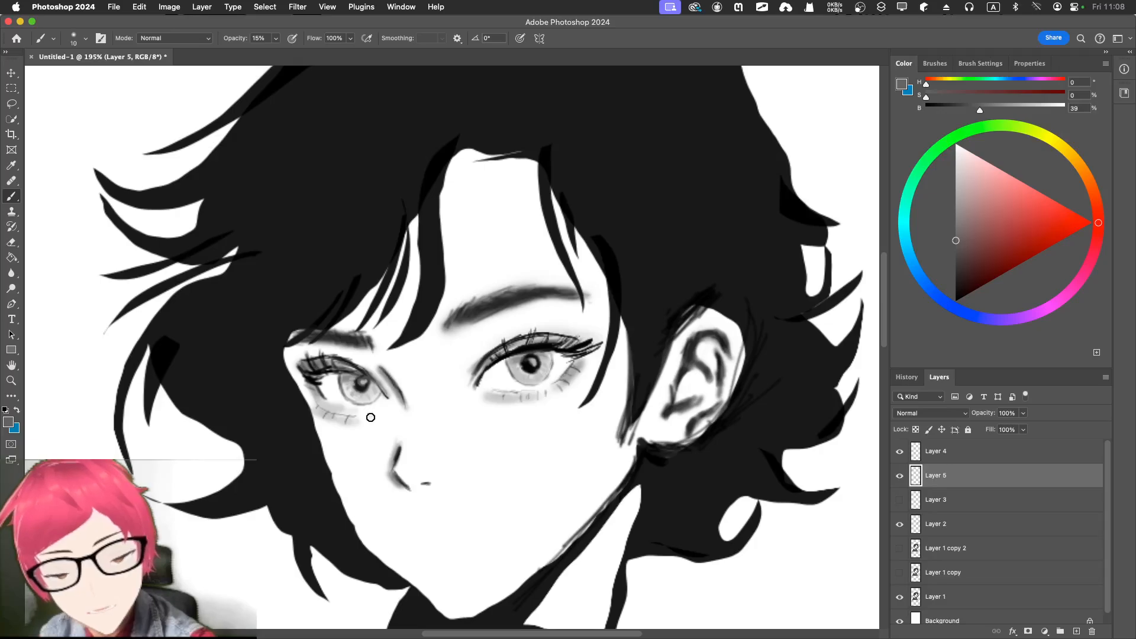
Soften the shading beneath the left eye toward its inner corner at 8% opacity with the brush at 15 px, then reduce it to 10 px.
key(bracketright)
click(275, 37)
drag(276, 52, 272, 52)
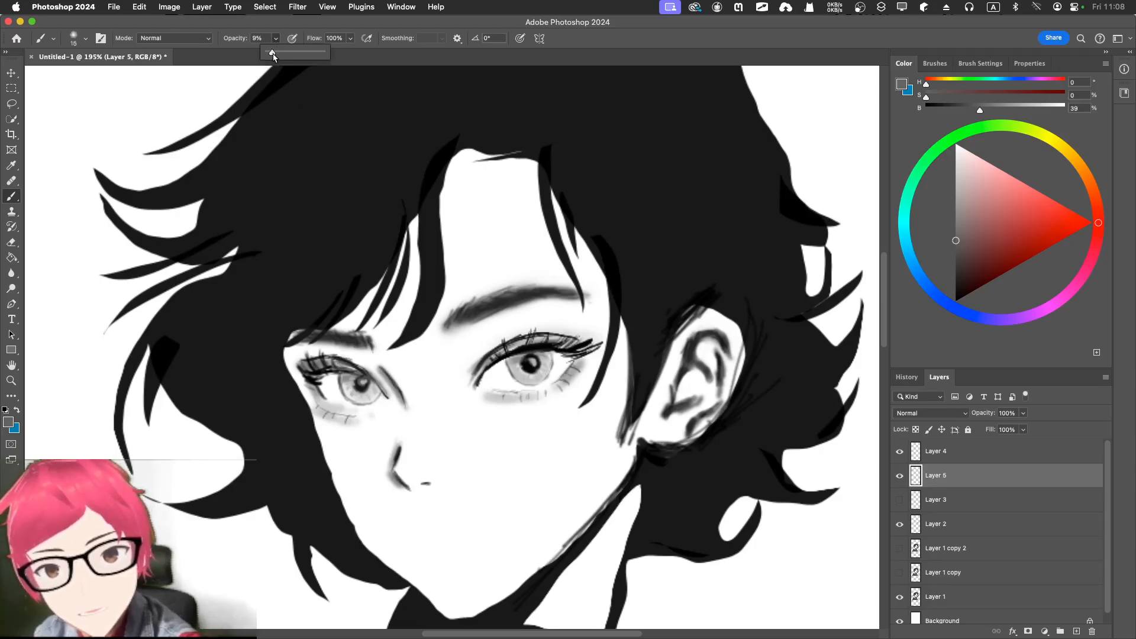
click(388, 408)
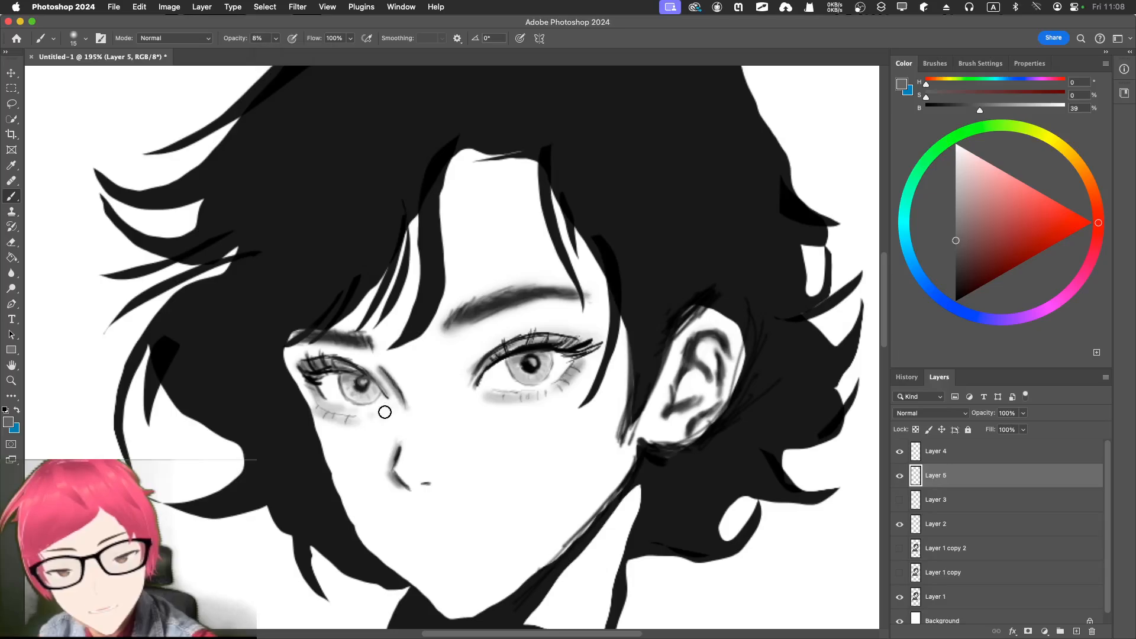
mouse_move(386, 412)
mouse_down()
mouse_move(397, 393)
mouse_move(370, 418)
mouse_move(400, 378)
mouse_move(390, 382)
mouse_move(403, 419)
mouse_up()
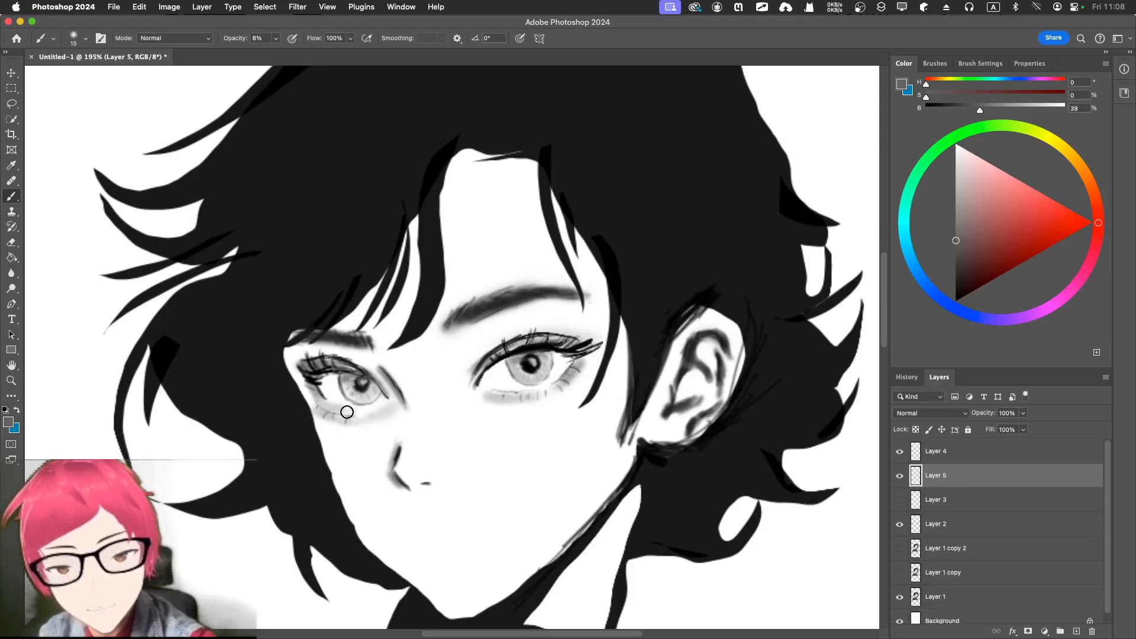
mouse_move(347, 410)
mouse_down()
mouse_move(301, 376)
mouse_move(331, 360)
mouse_move(373, 300)
mouse_move(306, 367)
mouse_move(361, 360)
mouse_move(348, 361)
mouse_move(377, 372)
mouse_move(358, 368)
mouse_move(388, 393)
mouse_up()
key(bracketleft)
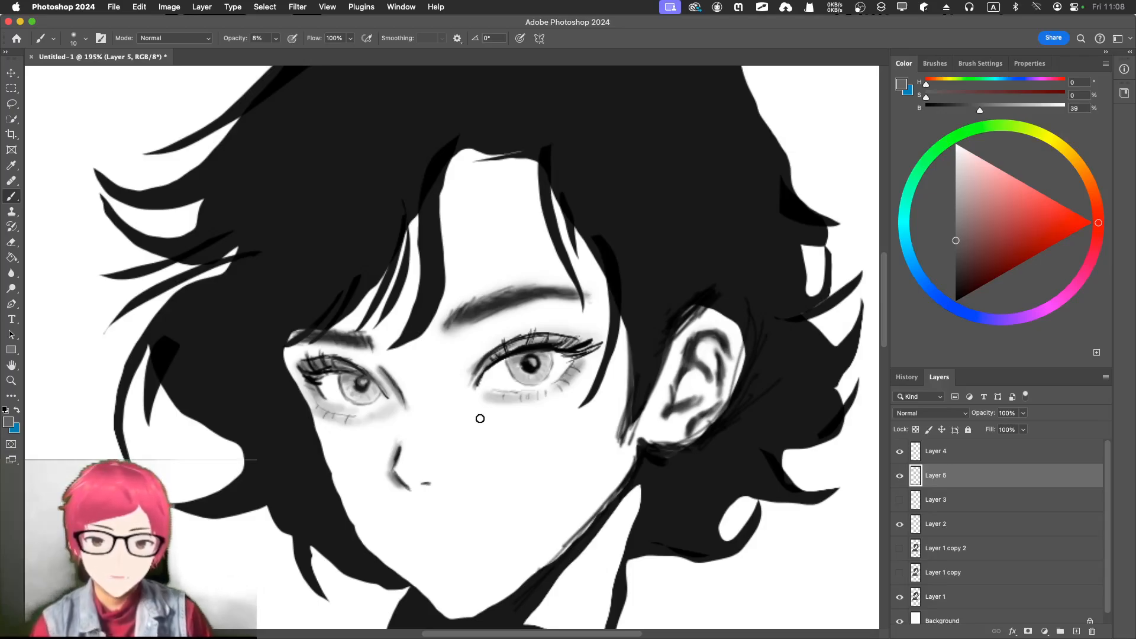
On Layer 4, set the paint color to a dark tone of 15% saturation and 22% brightness and reduce the brush to 3 px.
click(930, 448)
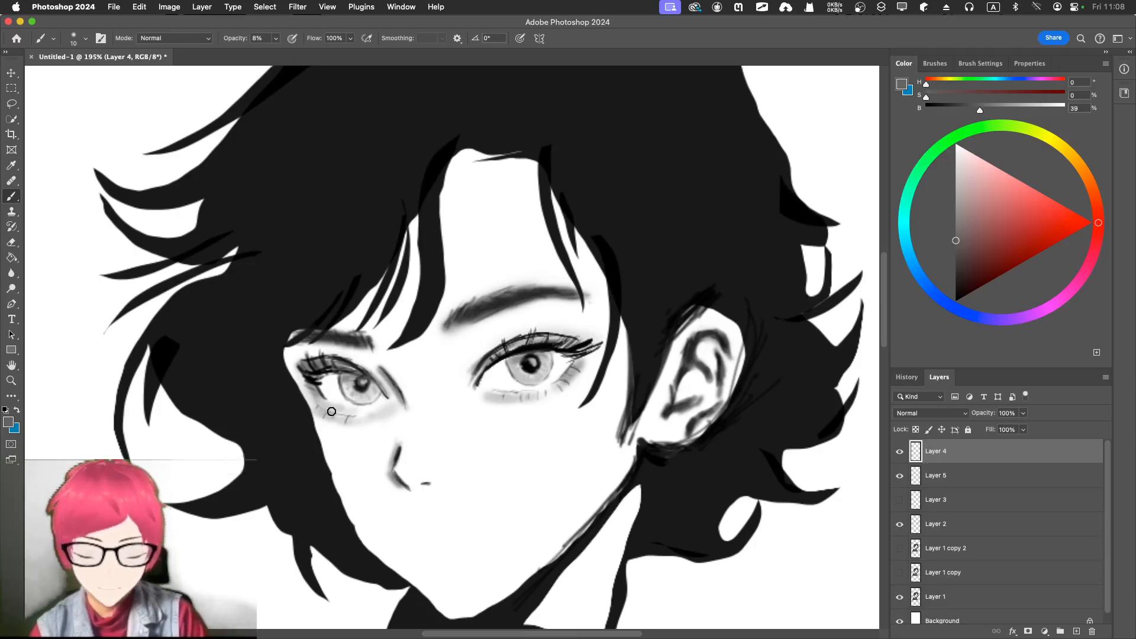
key(bracketleft)
key(bracketleft)
key(bracketleft)
key(bracketleft)
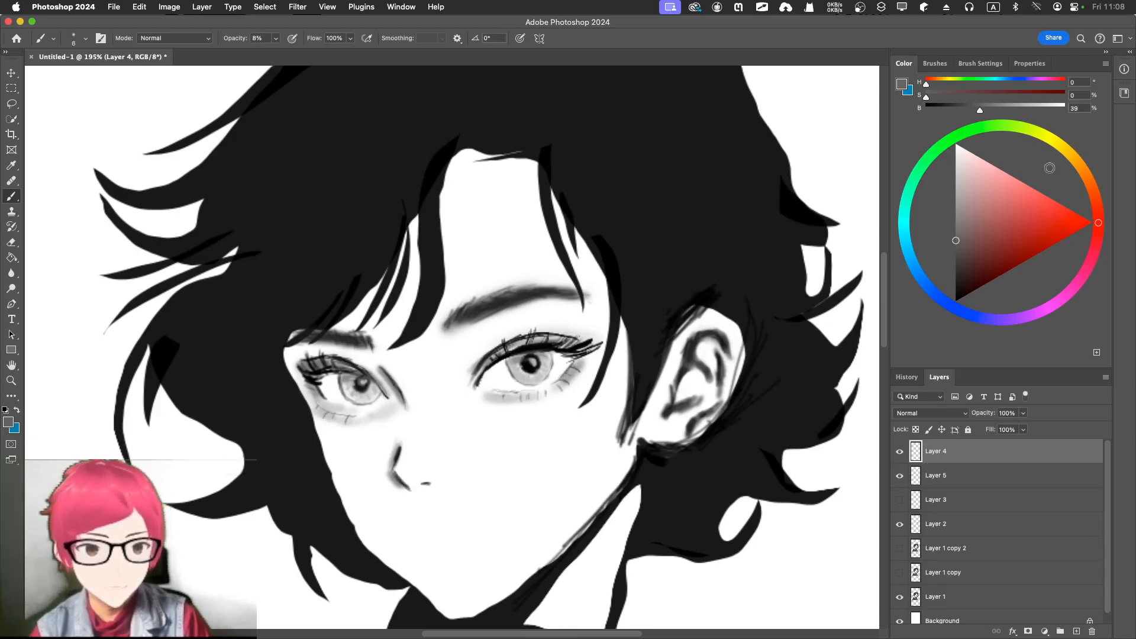
click(960, 269)
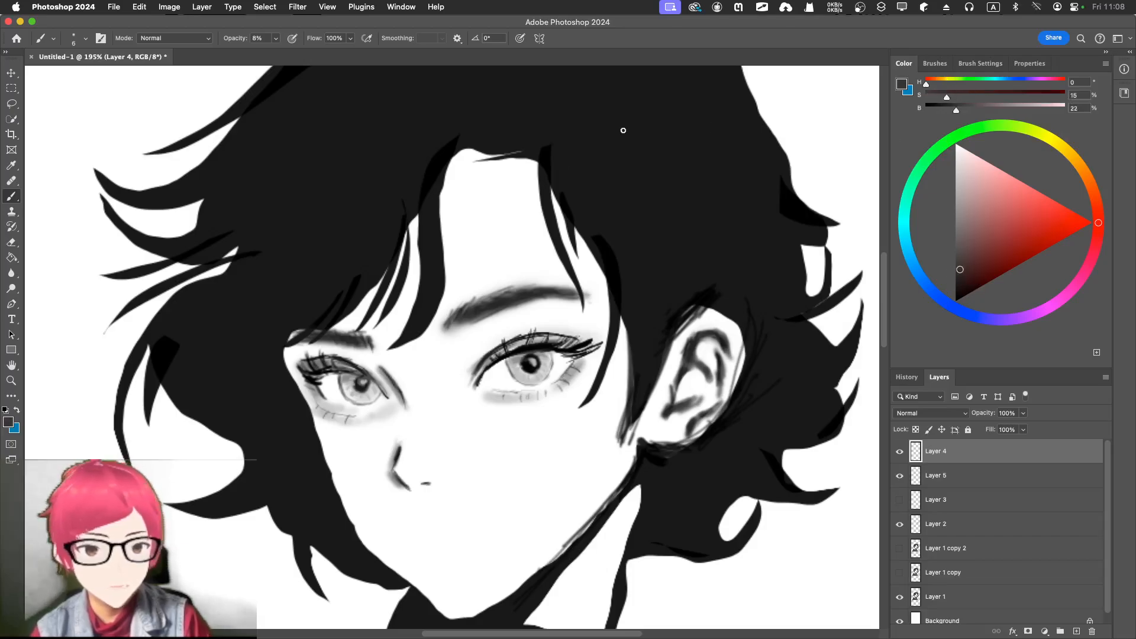
key(bracketleft)
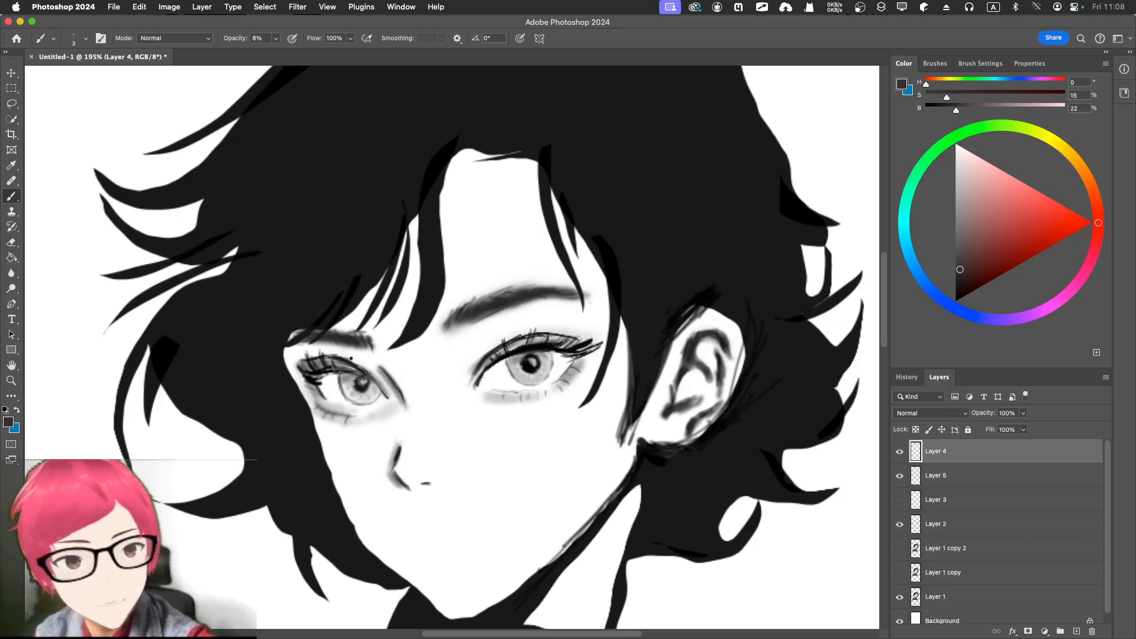
Draw dark lashes along the left eye's lower lid with the Hard Round Pressure Size brush at 60% opacity and 2 px.
click(928, 64)
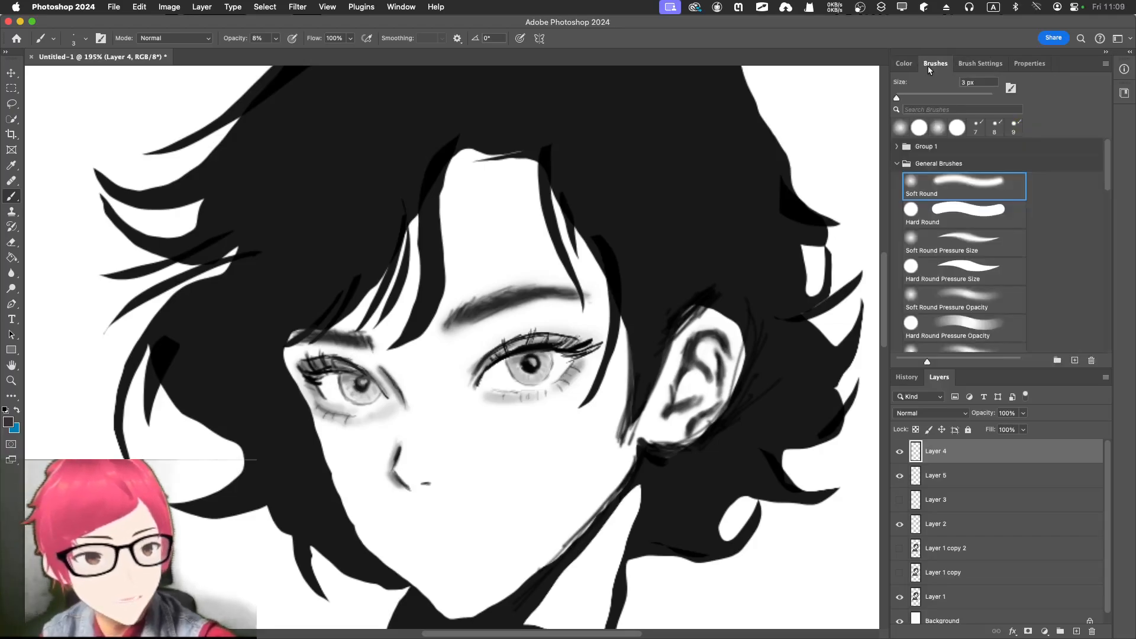
click(979, 264)
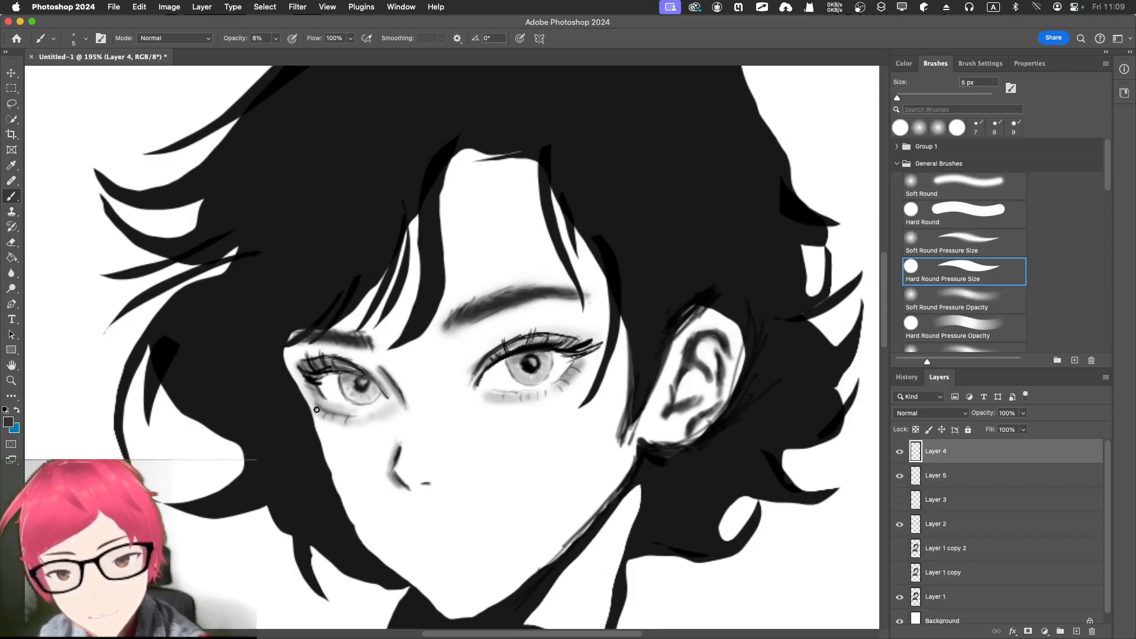
click(275, 37)
drag(276, 53, 306, 54)
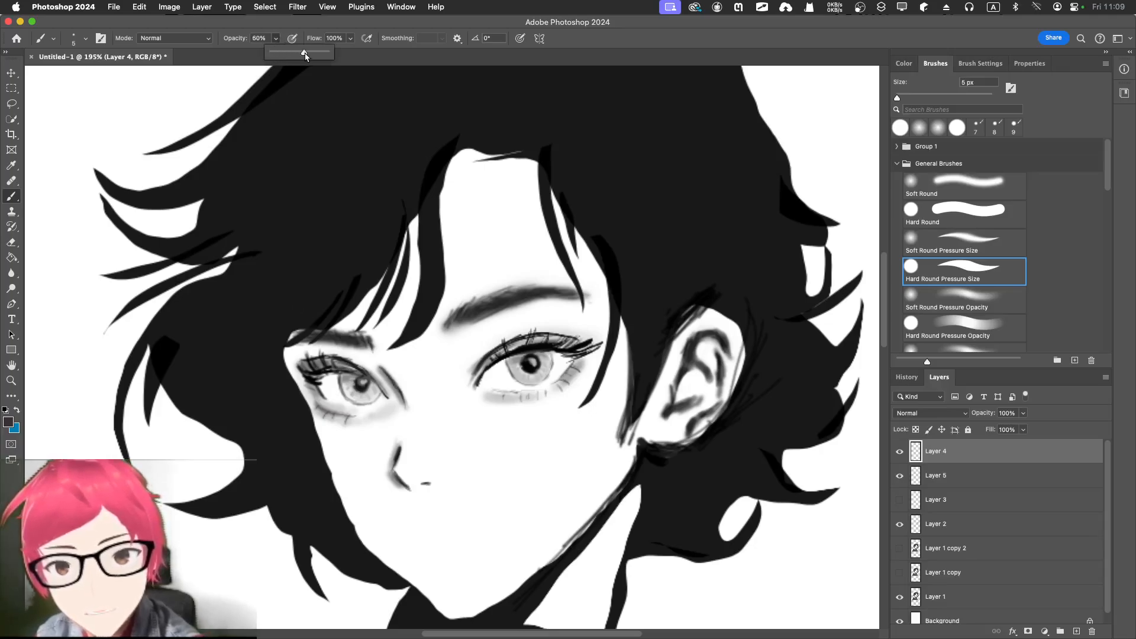
key([)
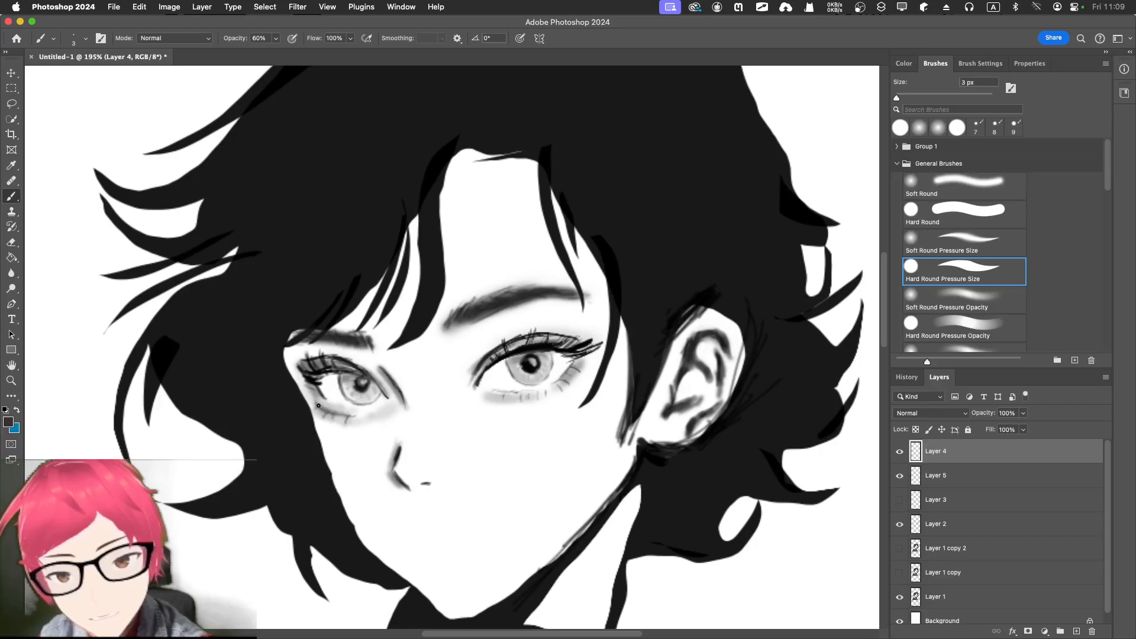
key([)
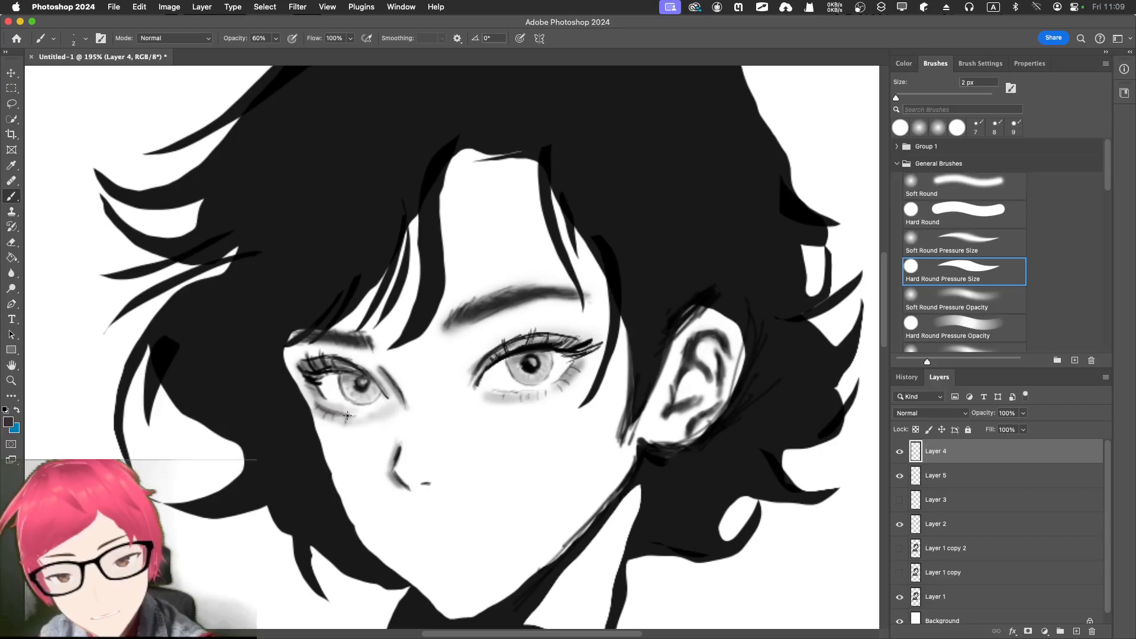
drag(348, 415, 346, 421)
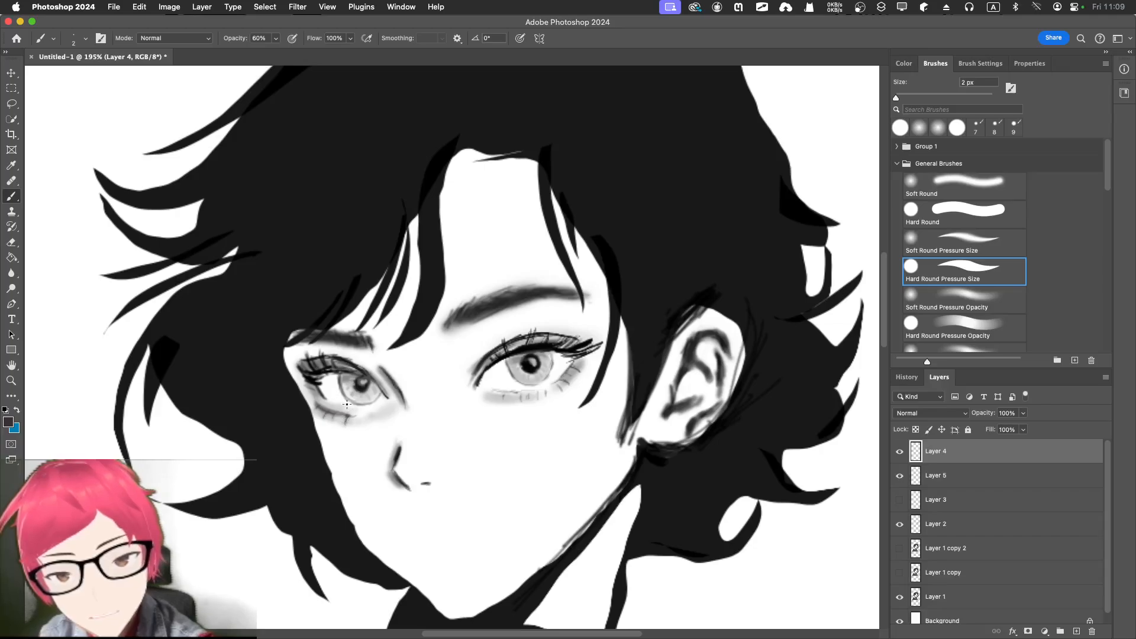
drag(334, 412, 331, 420)
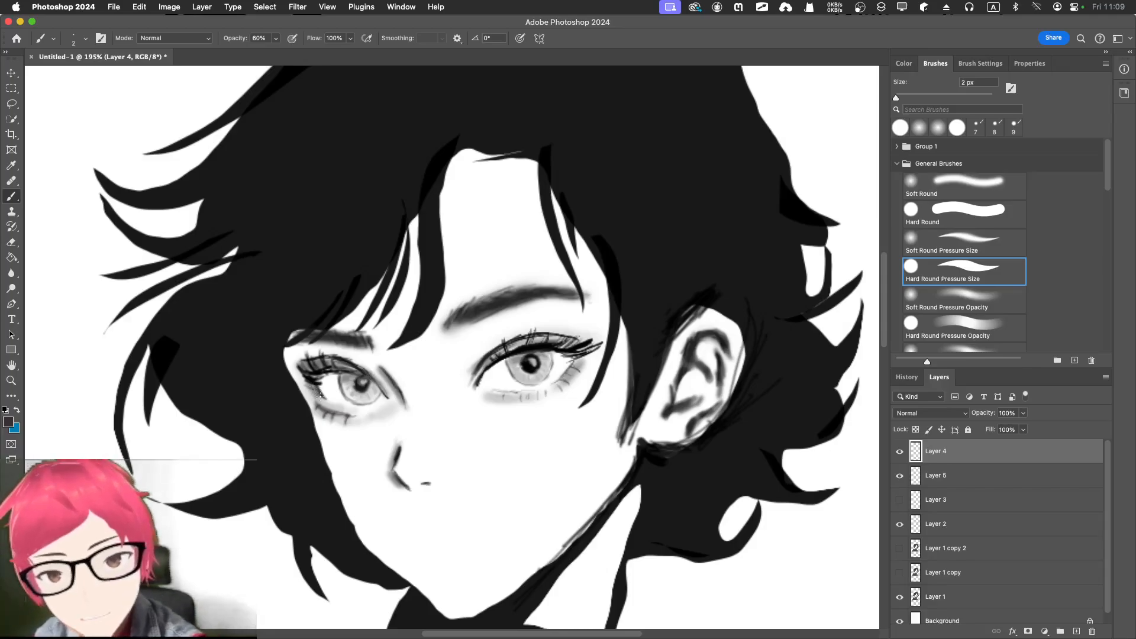
Reinforce the left eye's upper lash line and outer corner with the brush at 4 px.
key(bracketright)
key(bracketright)
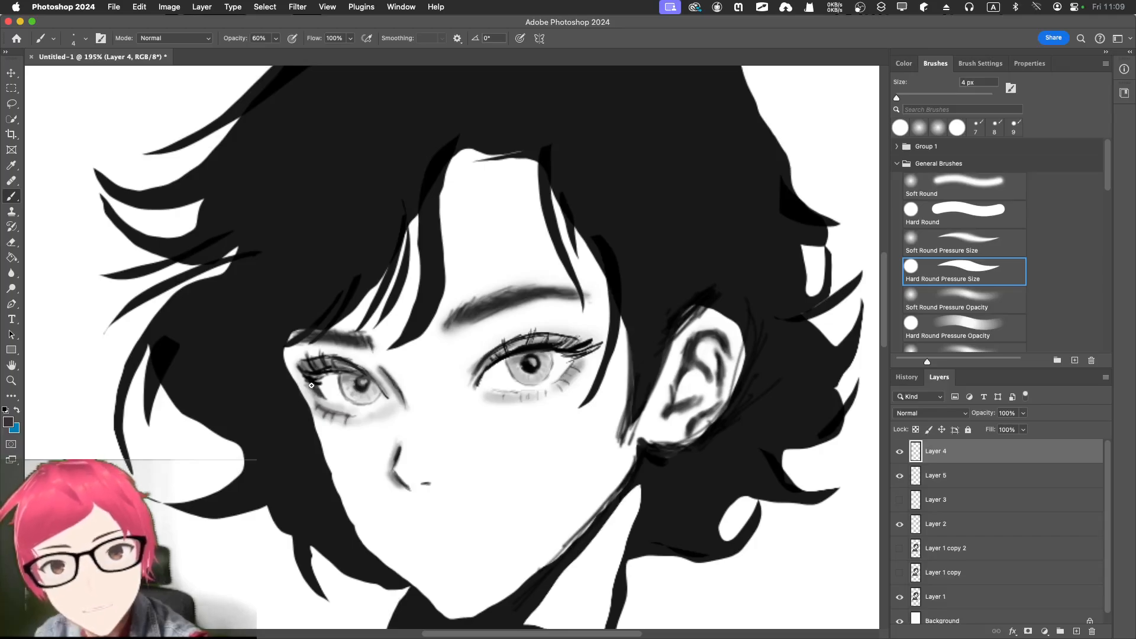
mouse_move(300, 375)
mouse_down()
mouse_move(320, 354)
mouse_move(304, 360)
mouse_move(310, 369)
mouse_move(336, 351)
mouse_move(329, 357)
mouse_move(352, 371)
mouse_move(332, 355)
mouse_move(317, 360)
mouse_move(340, 357)
mouse_move(311, 359)
mouse_move(340, 360)
mouse_up()
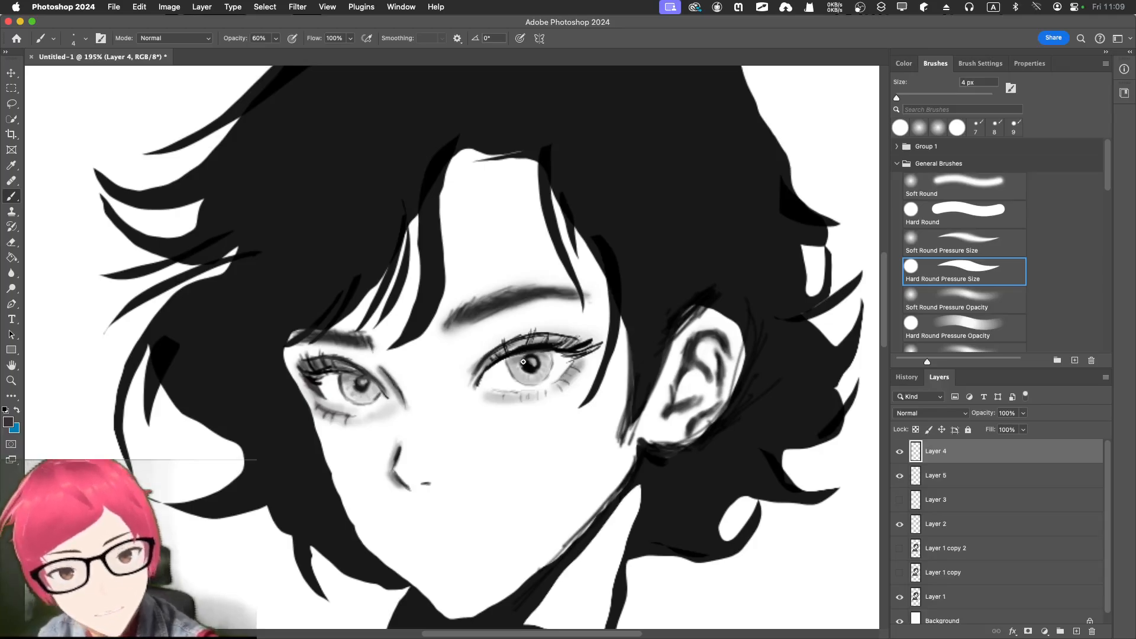
Add fine dark strokes to the right eye's iris beside the pupil, with the brush at 4 px and 2 px.
drag(507, 363, 512, 378)
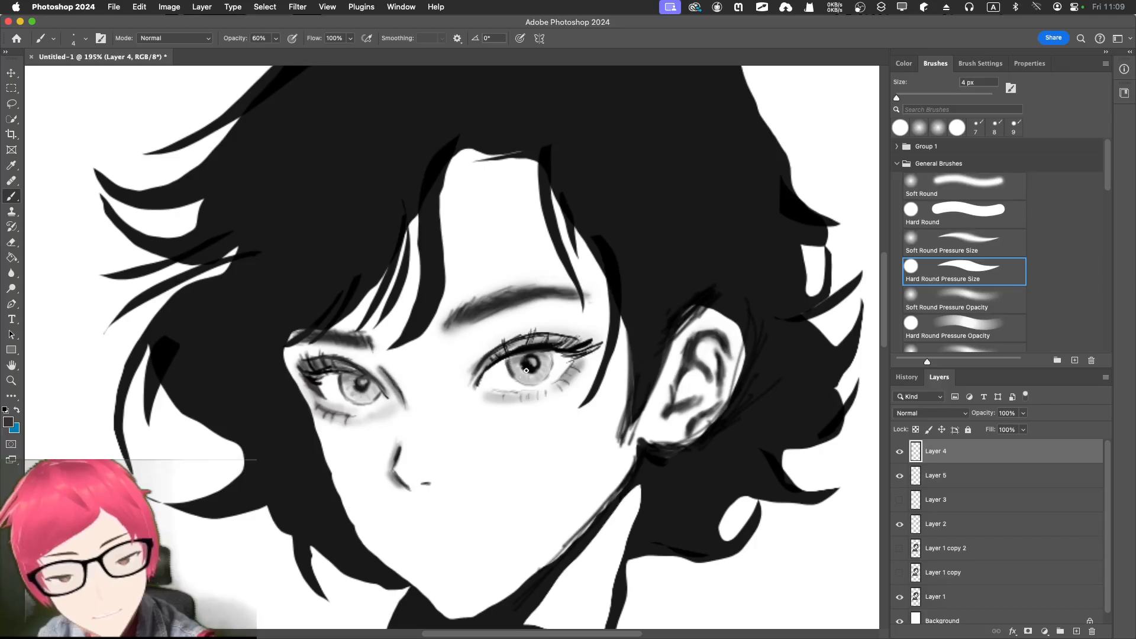
key(bracketleft)
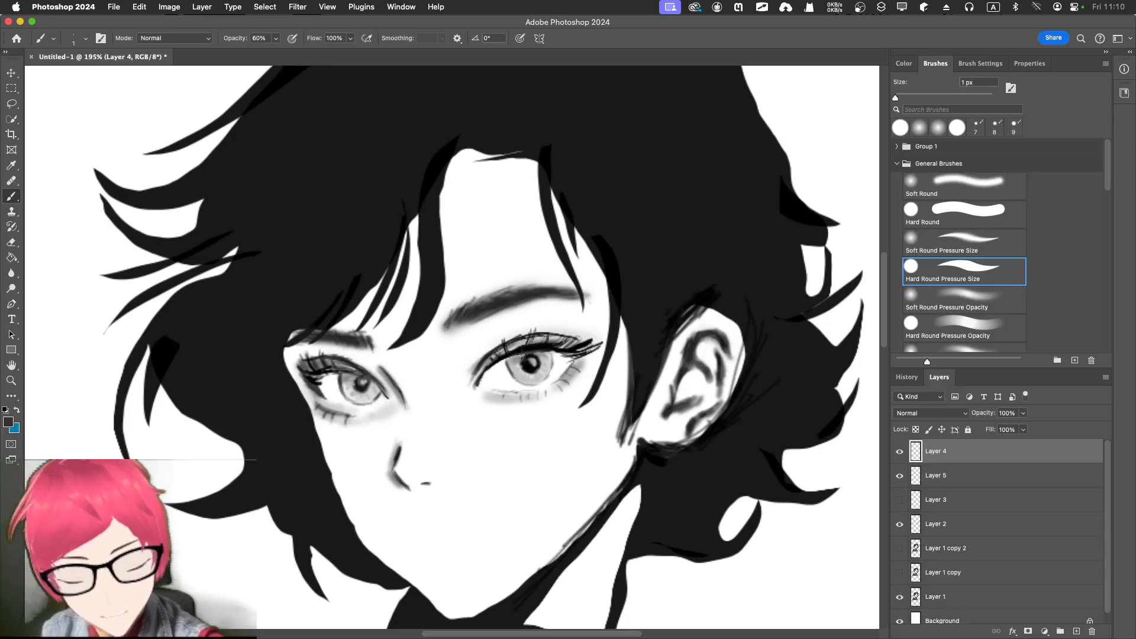
key(bracketright)
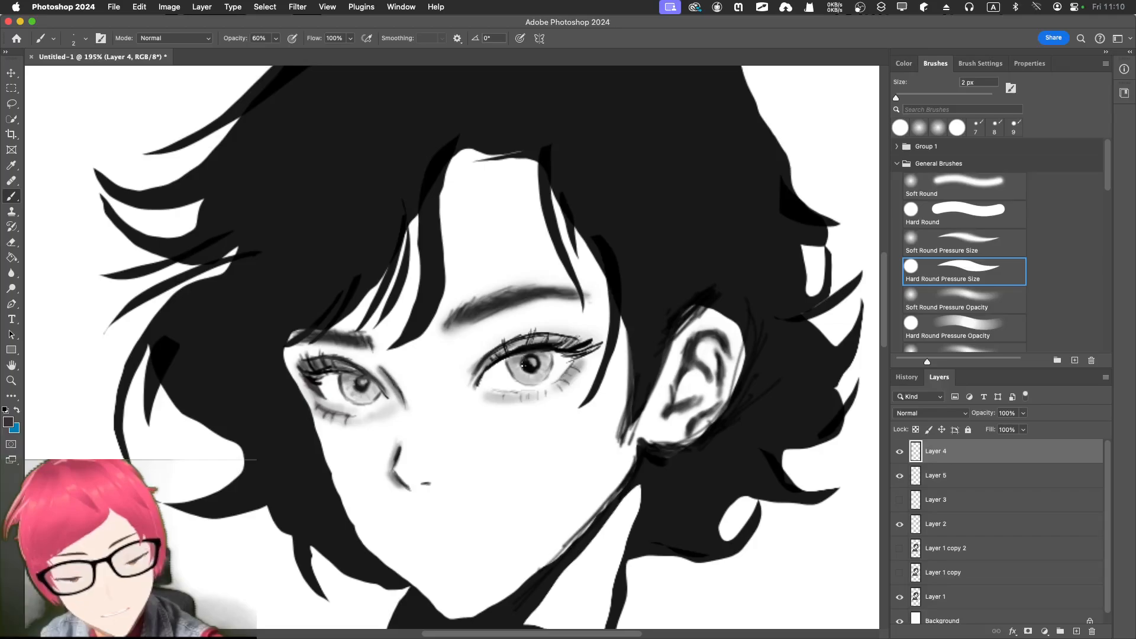
drag(513, 362, 516, 372)
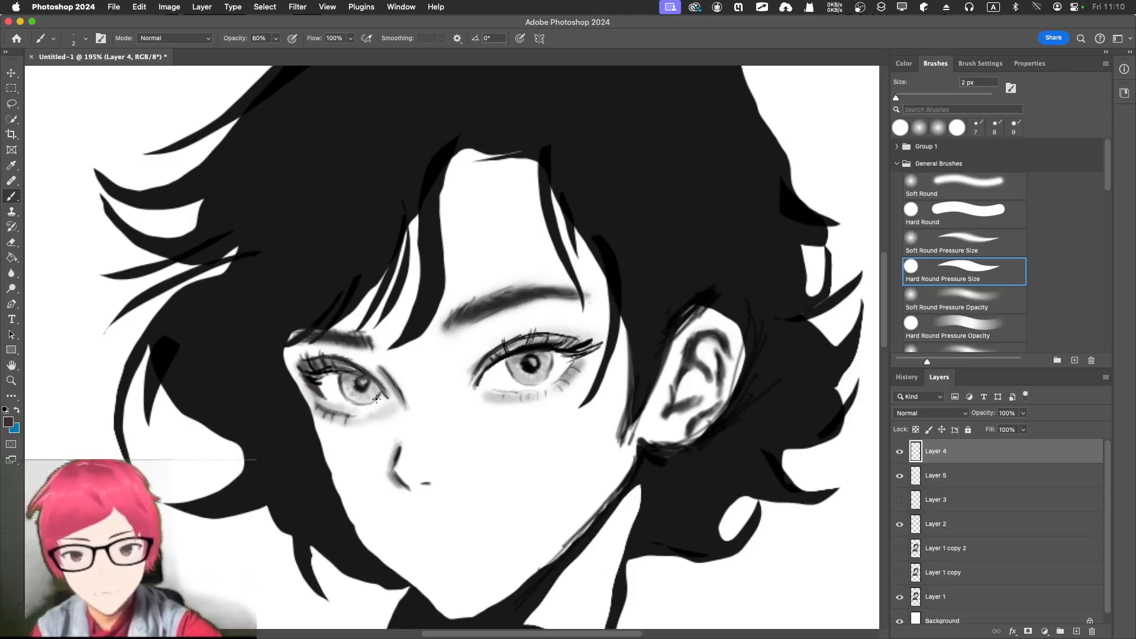
Set the brush to 4 px and switch to the eraser with the Hard Round tip at 5 px.
key(bracketright)
key(bracketright)
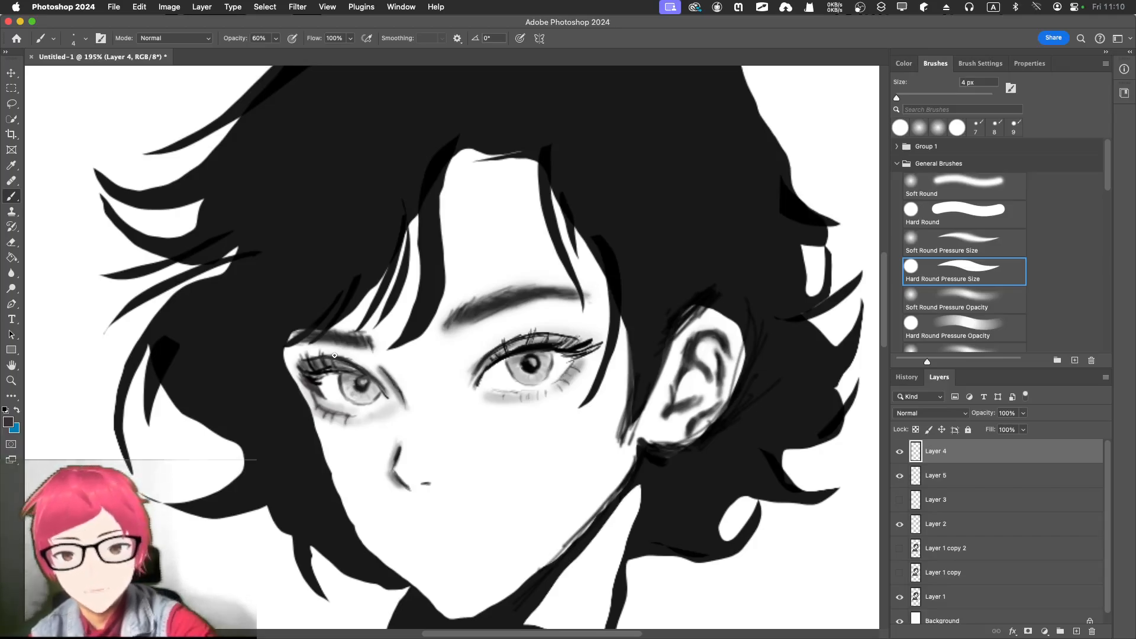
key(e)
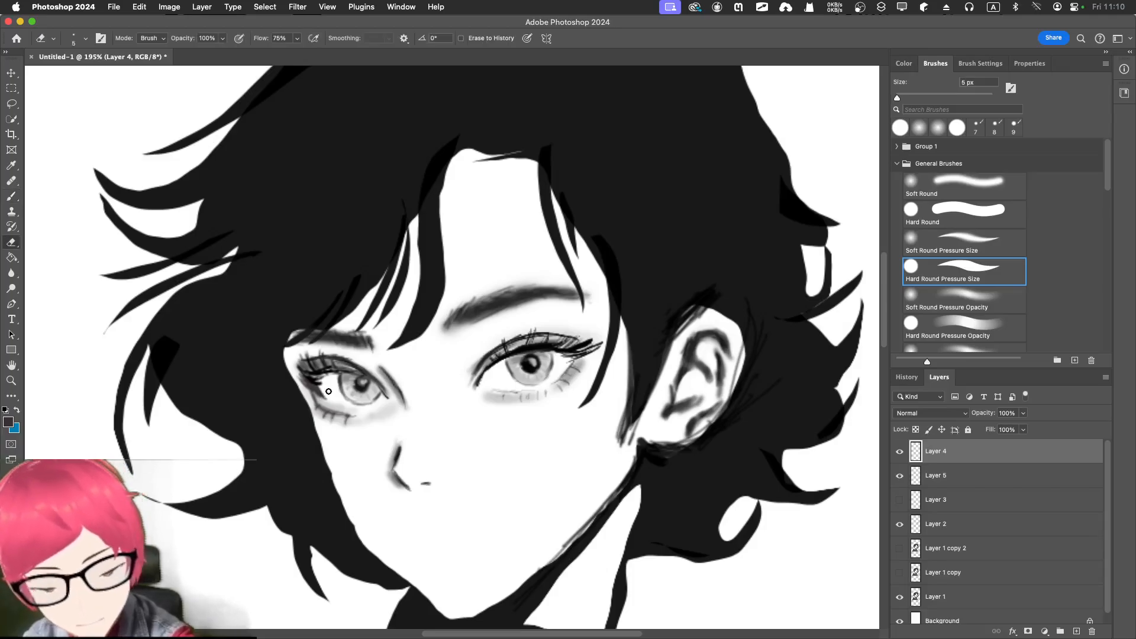
key(bracketright)
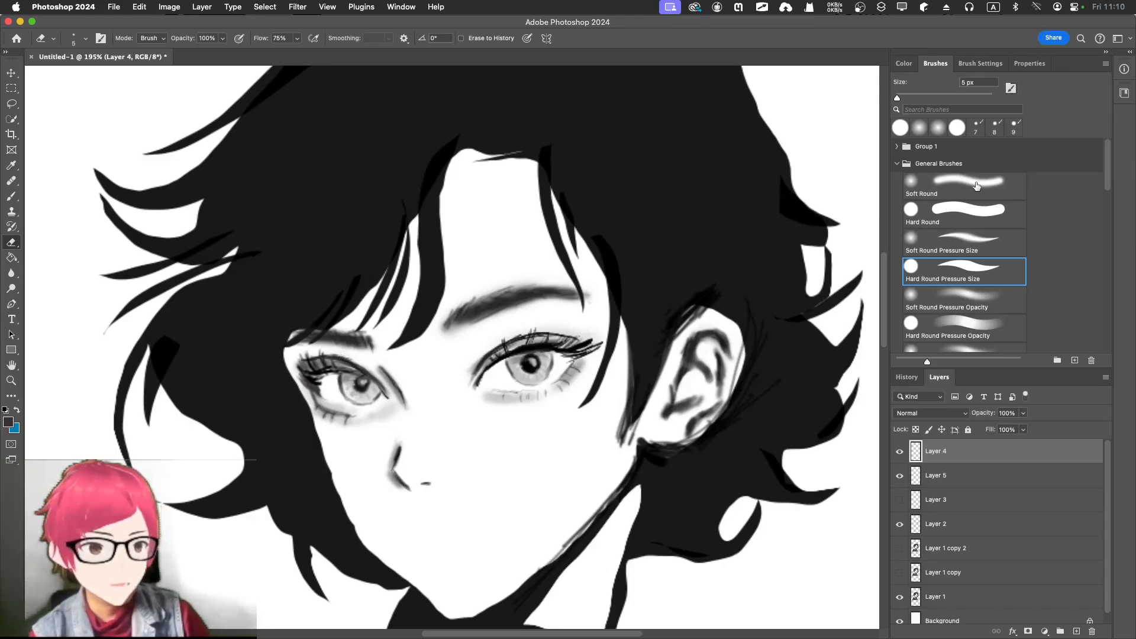
click(967, 208)
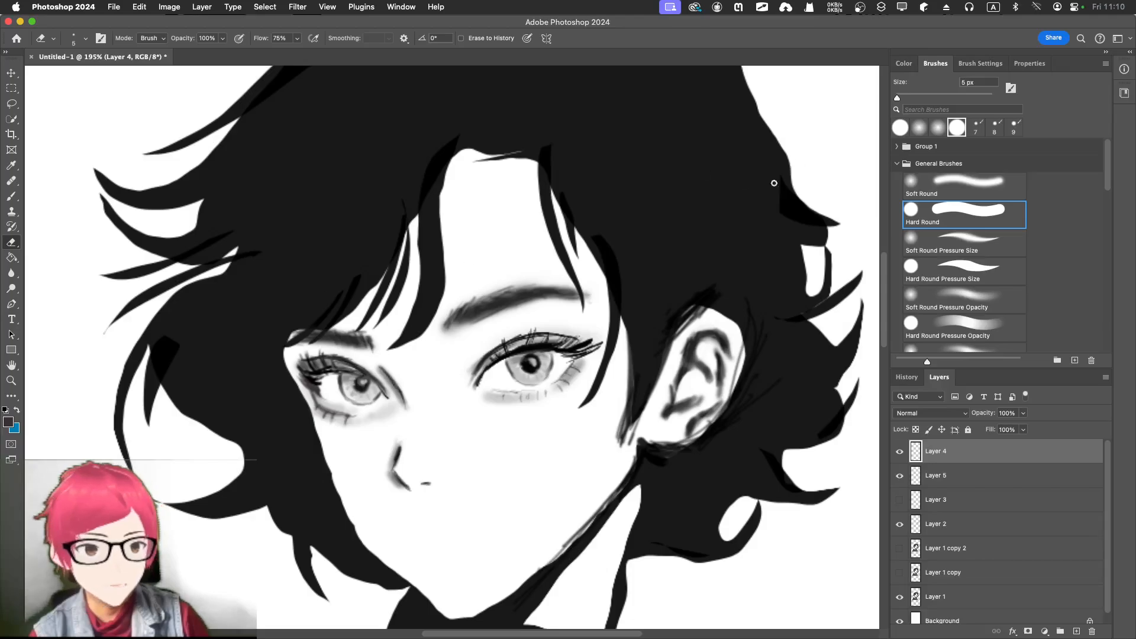
Return to the paintbrush and set it to Hard Round at 86% opacity and 3 px.
key(b)
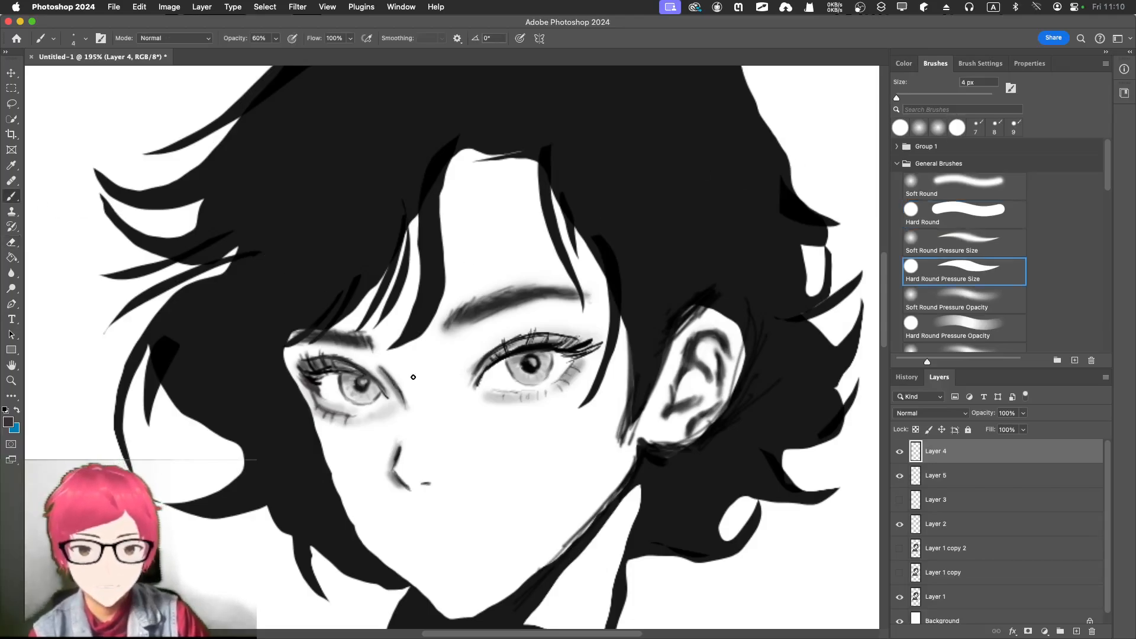
click(960, 209)
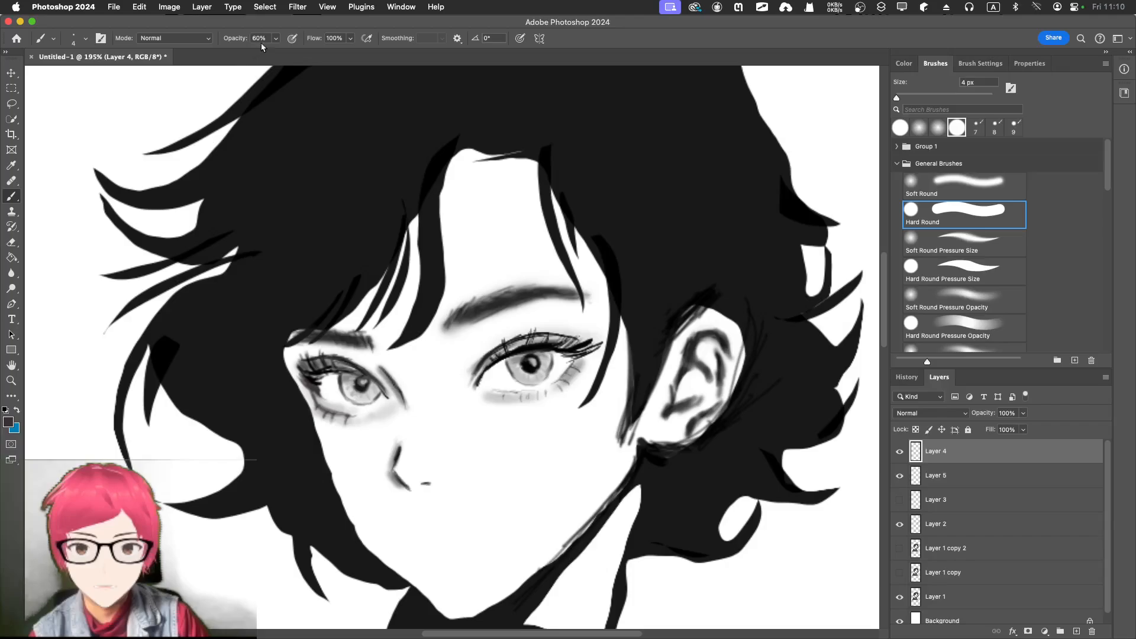
click(278, 38)
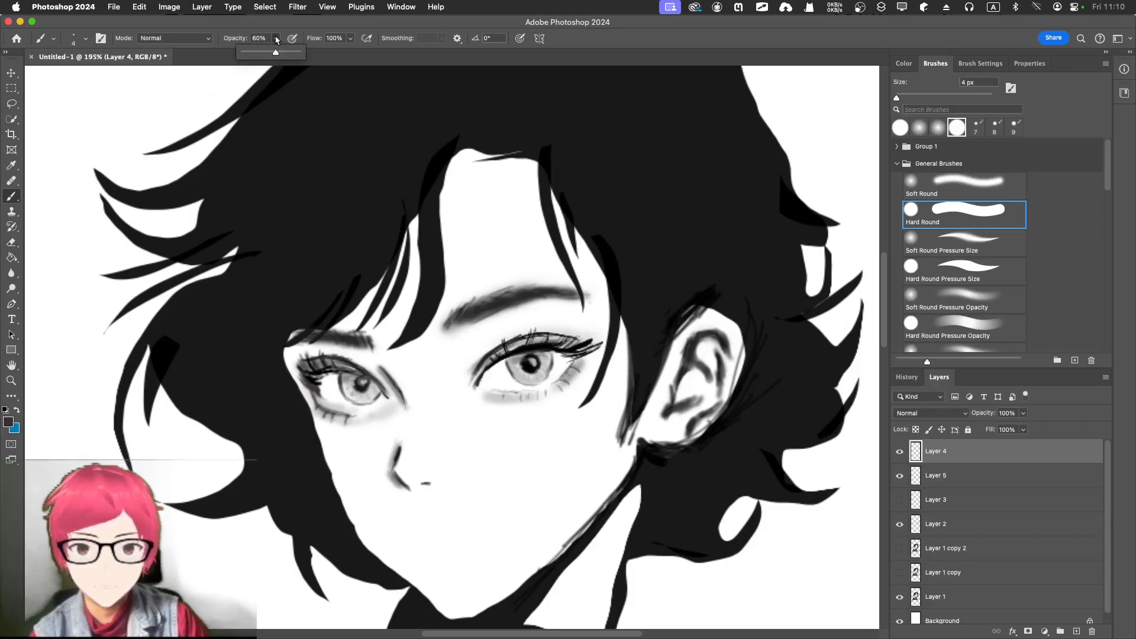
drag(277, 53, 290, 55)
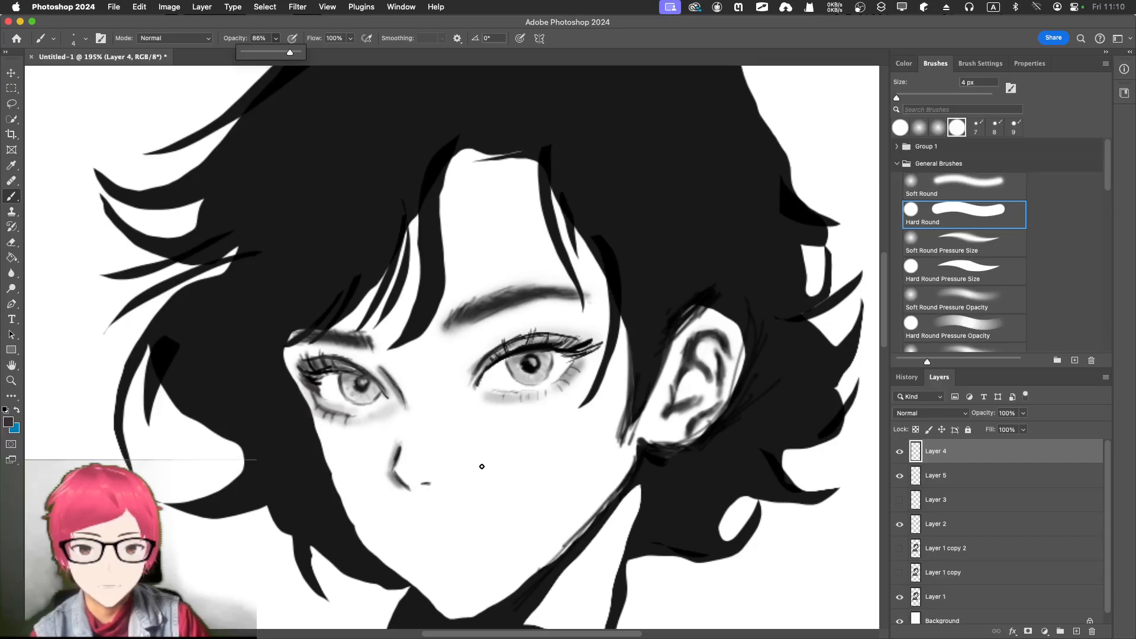
key(bracketleft)
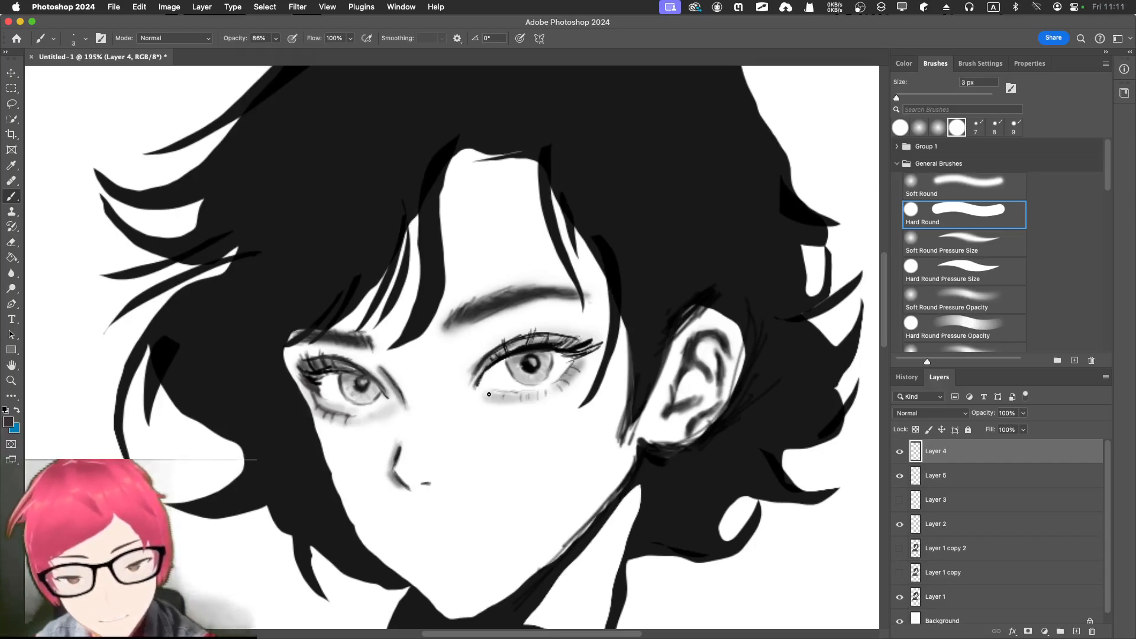
drag(486, 393, 494, 396)
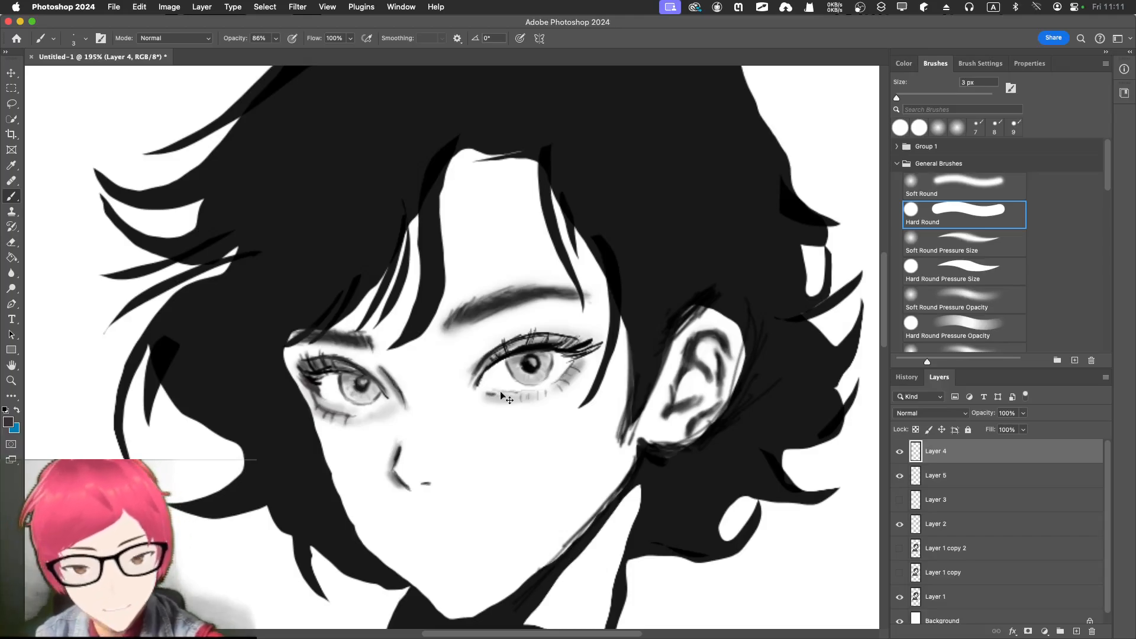
key(super+z)
click(903, 63)
drag(975, 200, 955, 172)
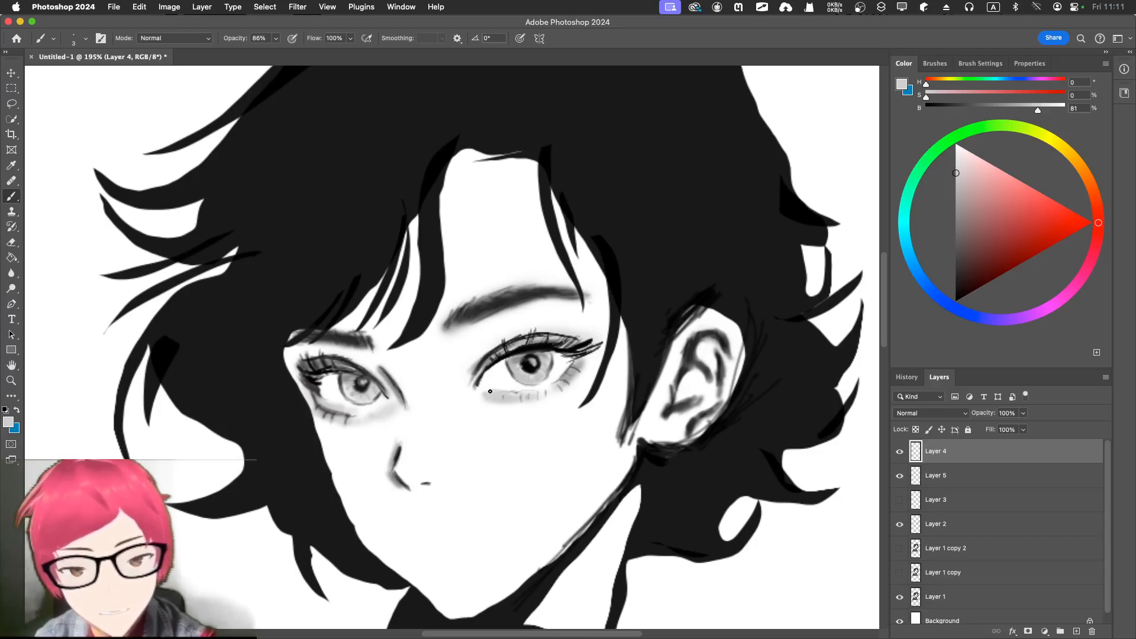
click(932, 63)
click(903, 63)
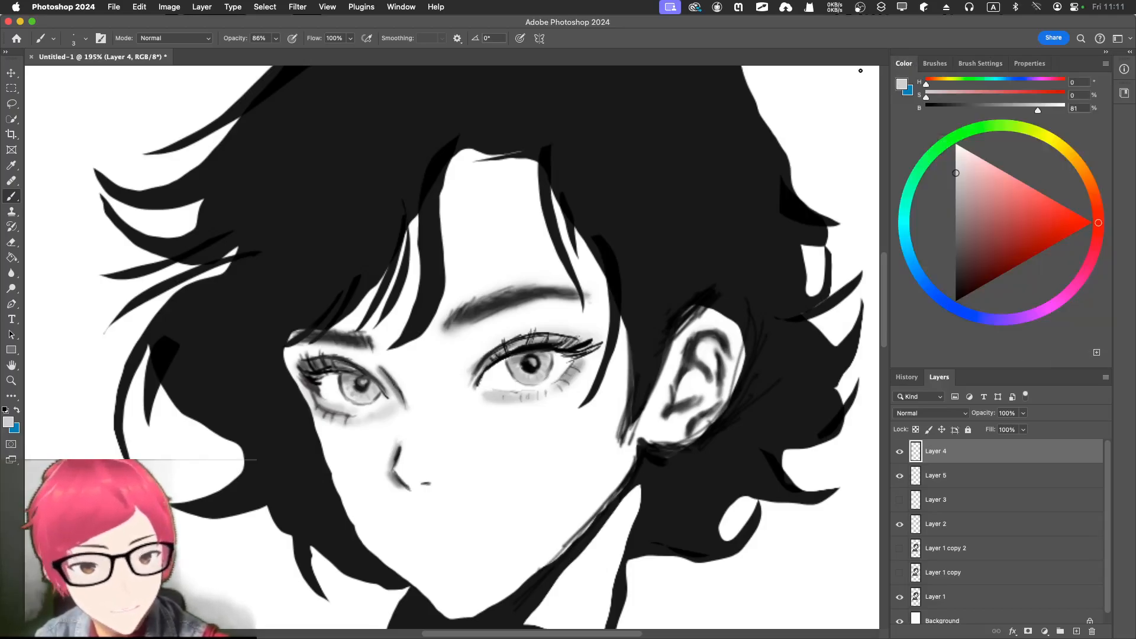
Touch up the lower lids of both eyes with a near-white tone of 95% brightness, using the brush at 2 px.
alt+click(491, 392)
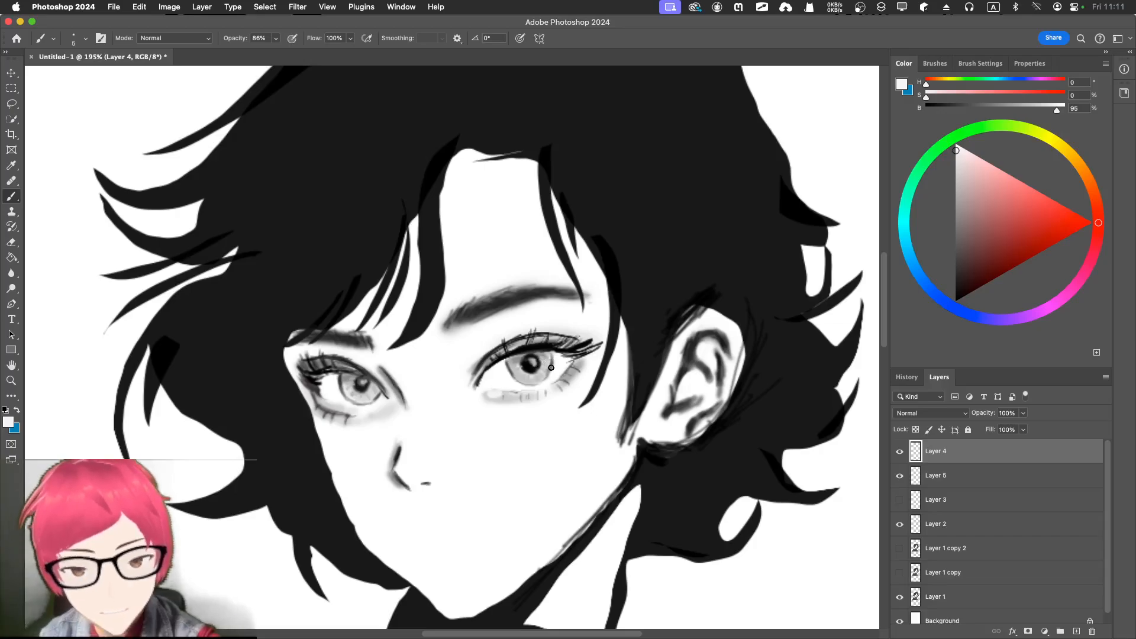
key(super+z)
key(bracketleft)
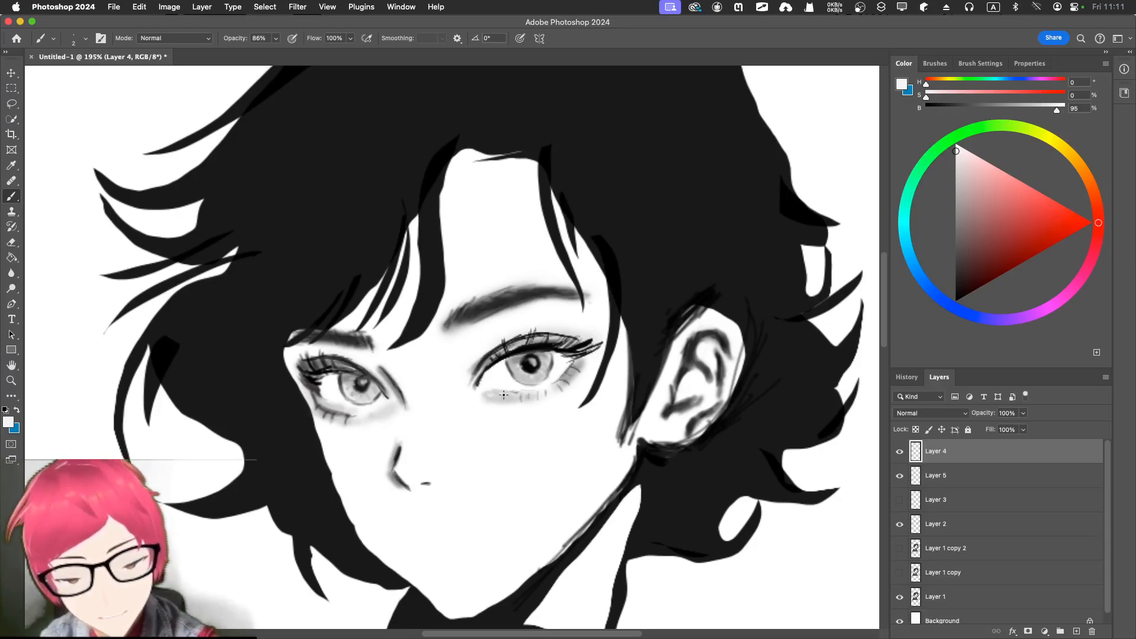
drag(519, 394, 536, 387)
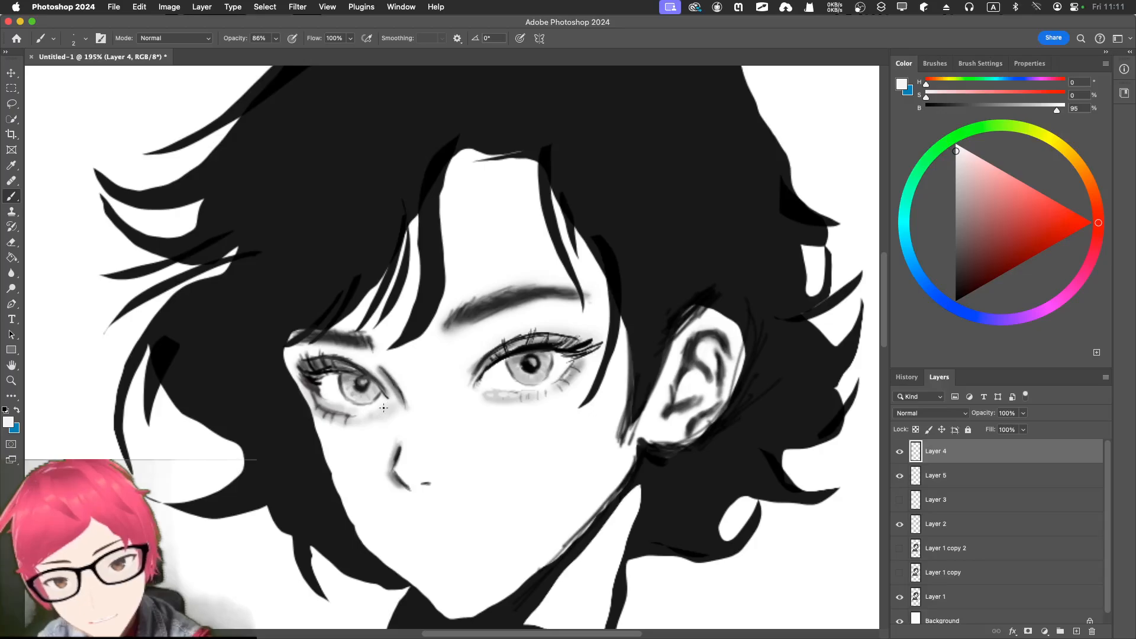
key(bracketright)
key(bracketright)
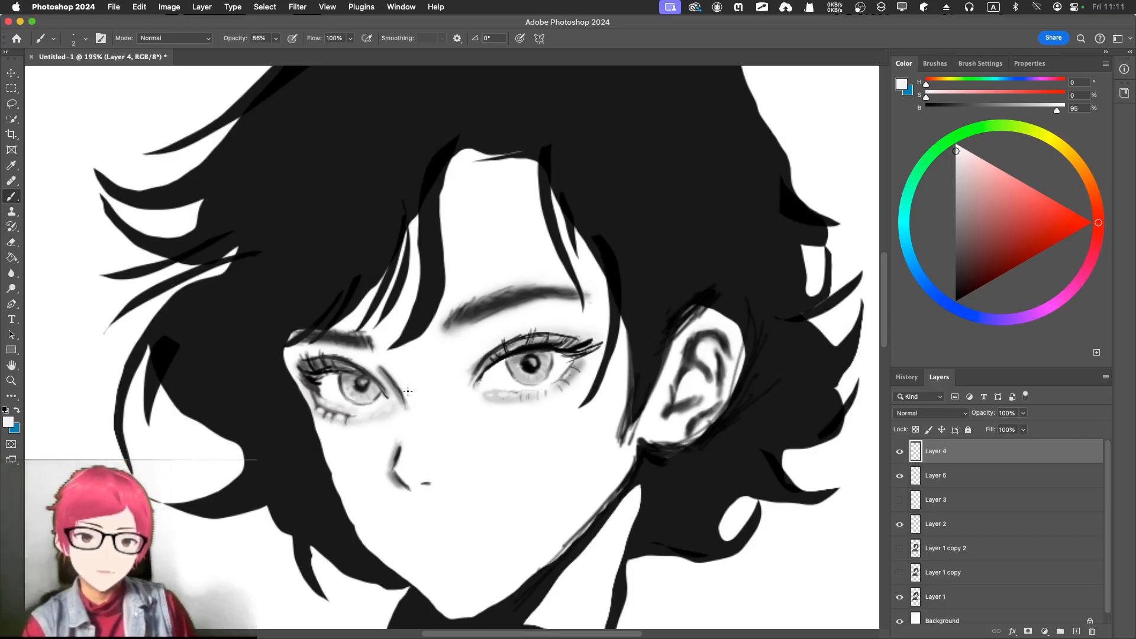
Add a new layer at the top of the stack and make Layer 3 with the mouth sketch visible.
click(1076, 630)
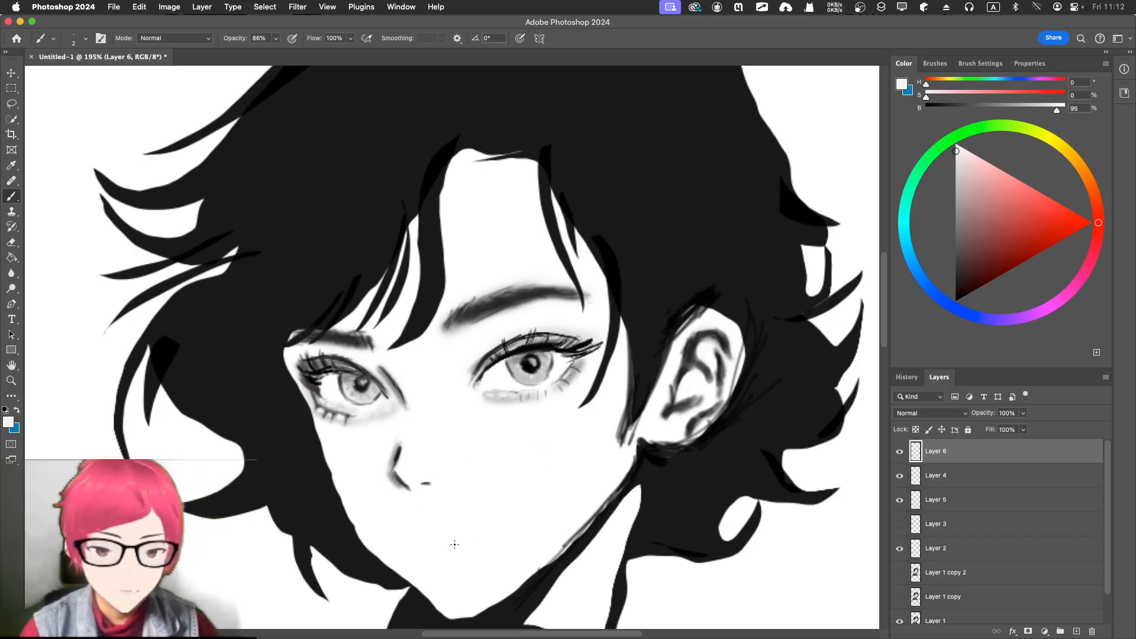
click(899, 524)
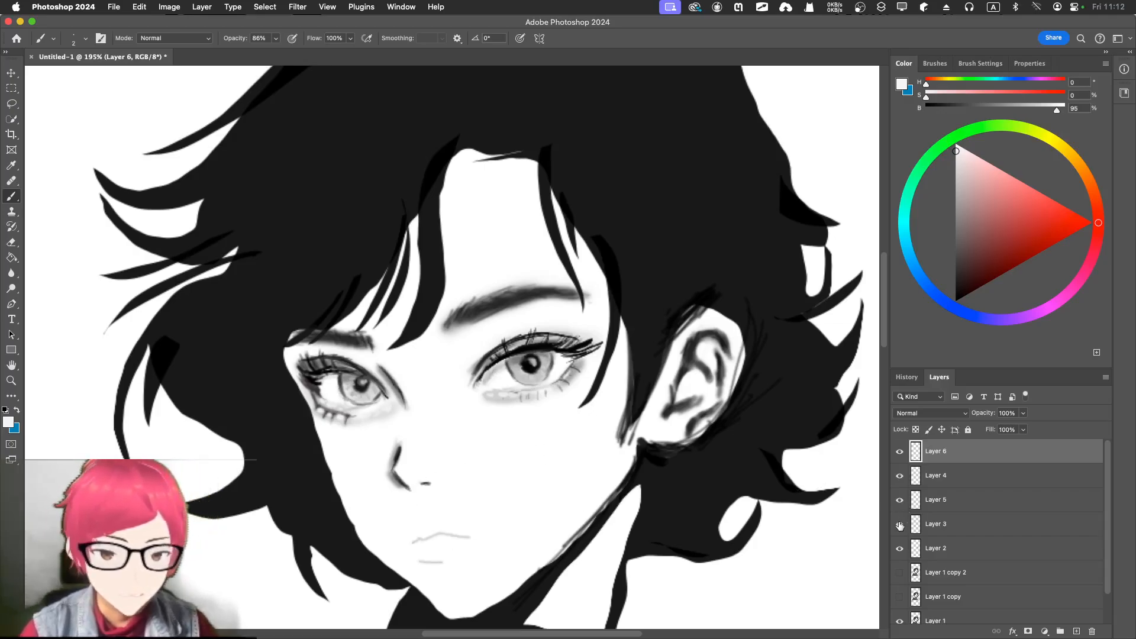
click(899, 524)
click(899, 524)
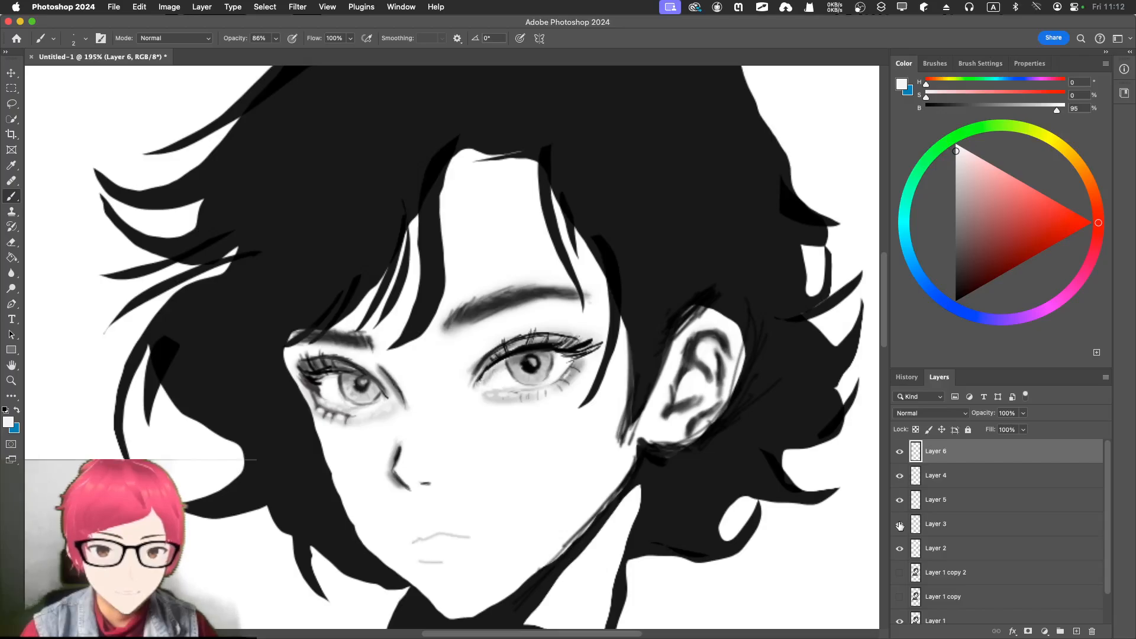
click(899, 524)
click(899, 524)
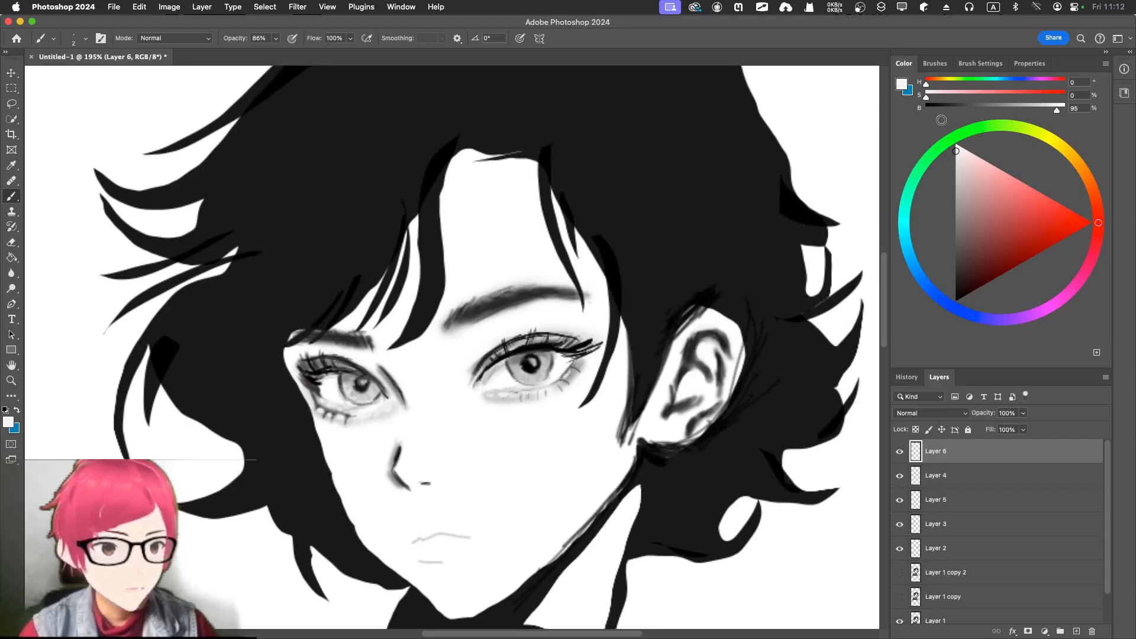
Choose the Soft Round brush at 8 px with a near-black color of 0% saturation and 11% brightness.
click(935, 63)
click(948, 190)
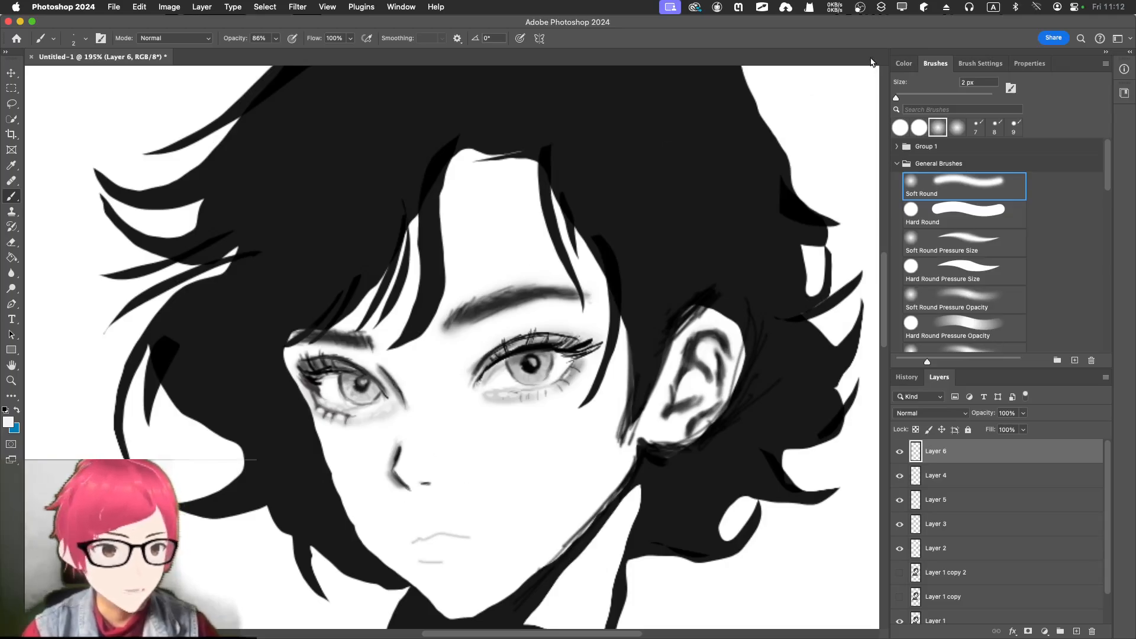
click(903, 63)
drag(962, 262, 954, 283)
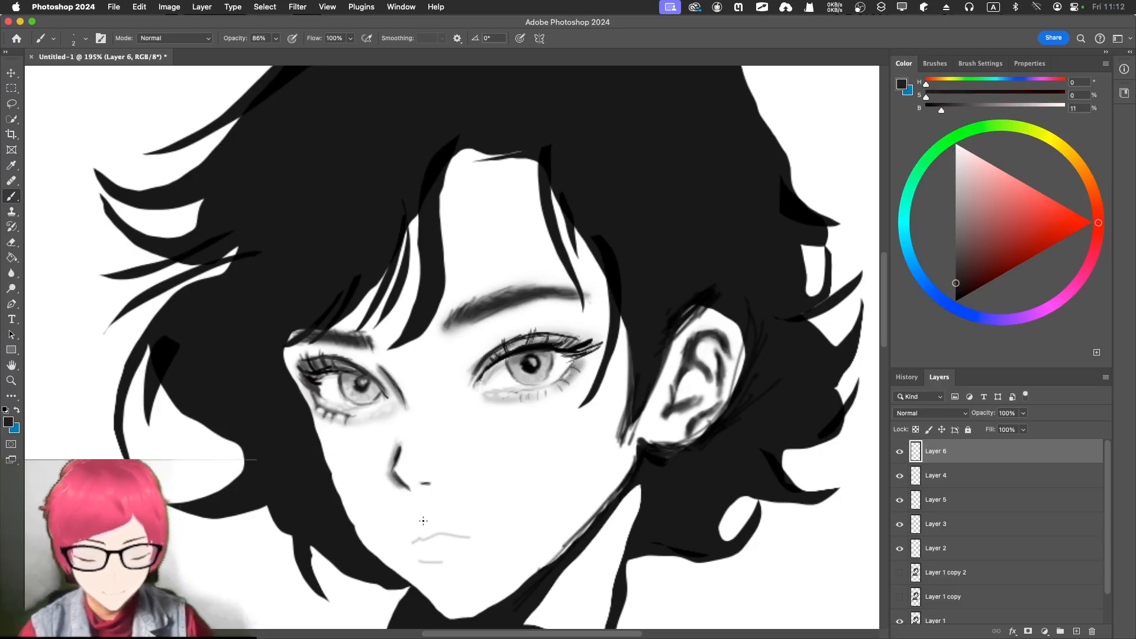
key(bracketright)
key(bracketright)
key(bracketright)
key(bracketright)
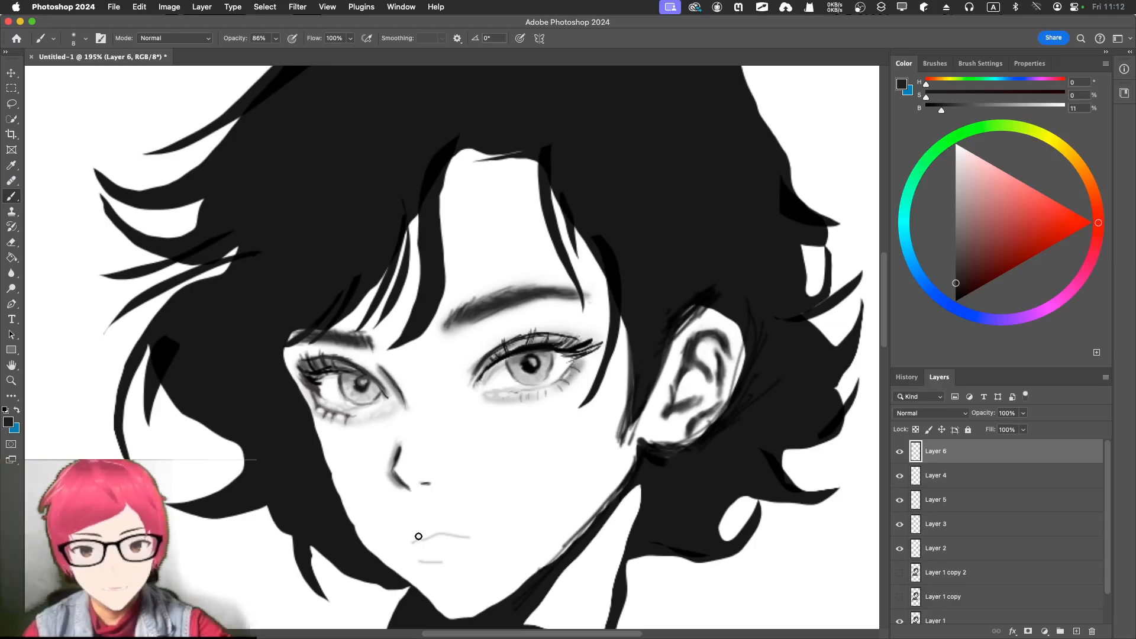
click(276, 38)
drag(277, 52, 254, 52)
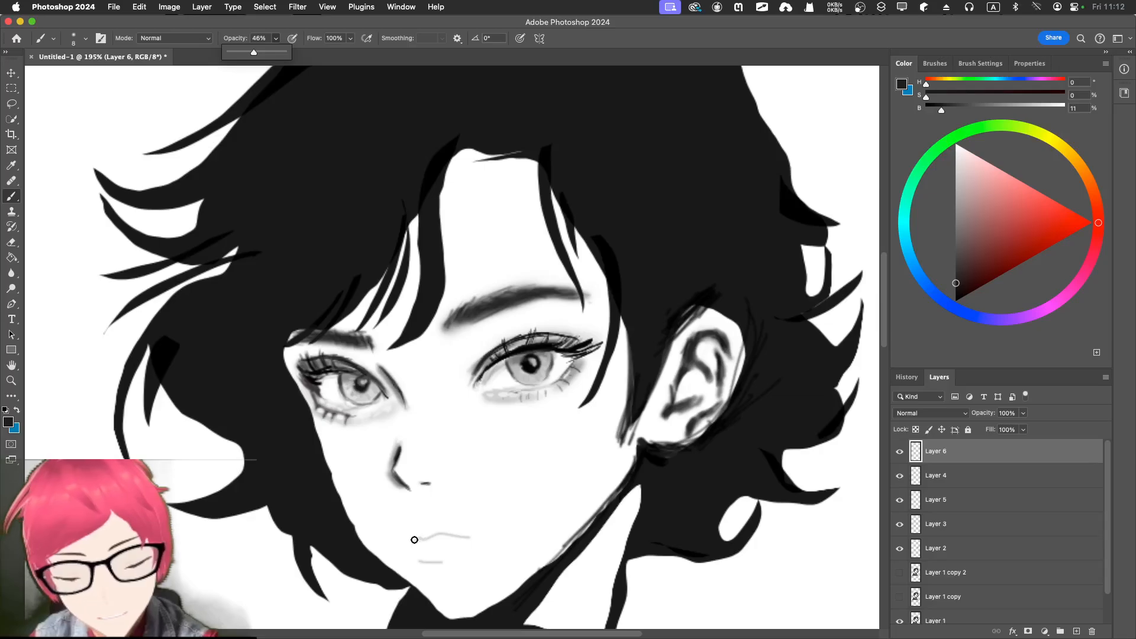
drag(410, 543, 425, 536)
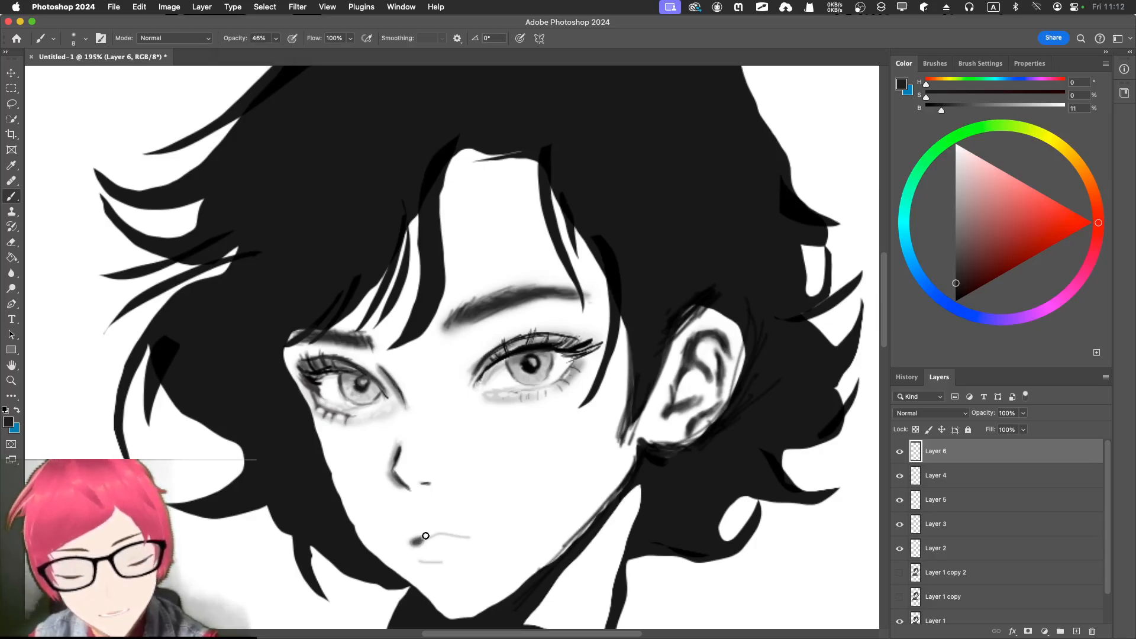
key(super+z)
key(super+z)
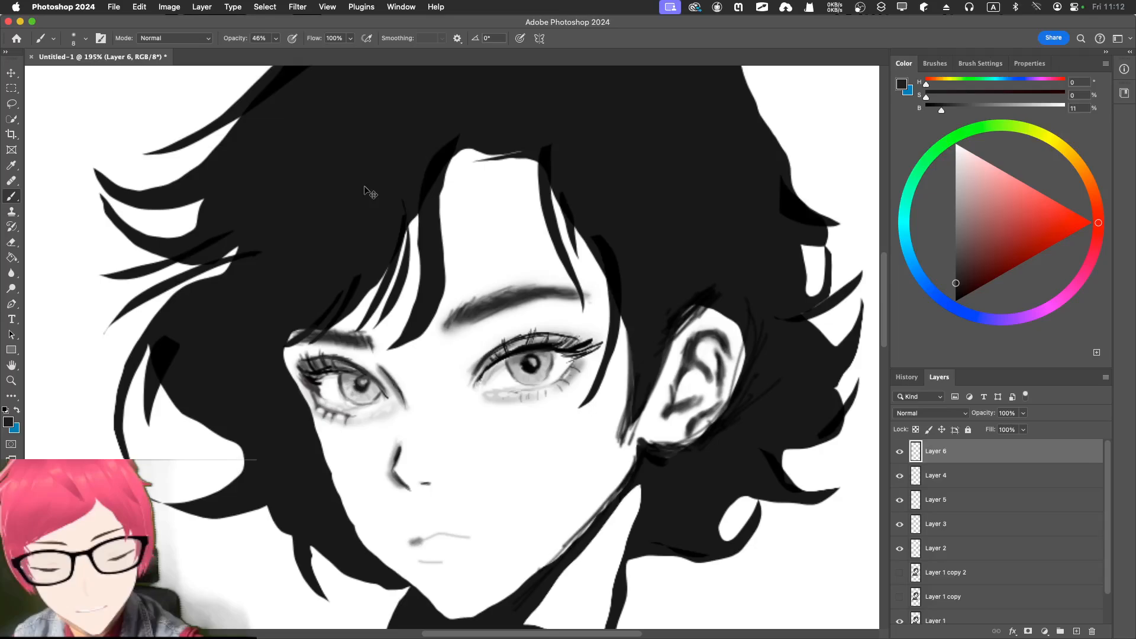
key(super+z)
Softly paint the line between the lips over the mouth sketch, with the brush at 14% opacity and 6 px.
click(276, 38)
drag(276, 52, 258, 58)
click(429, 536)
key(bracketleft)
key(bracketleft)
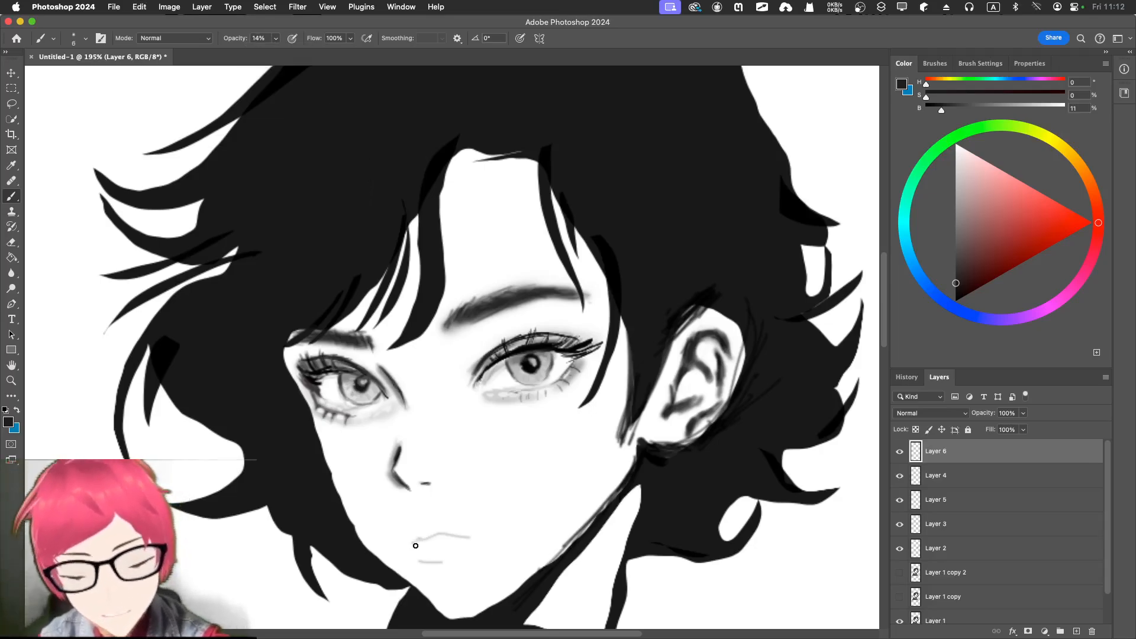
mouse_move(413, 541)
mouse_down()
mouse_move(469, 532)
mouse_move(432, 537)
mouse_up()
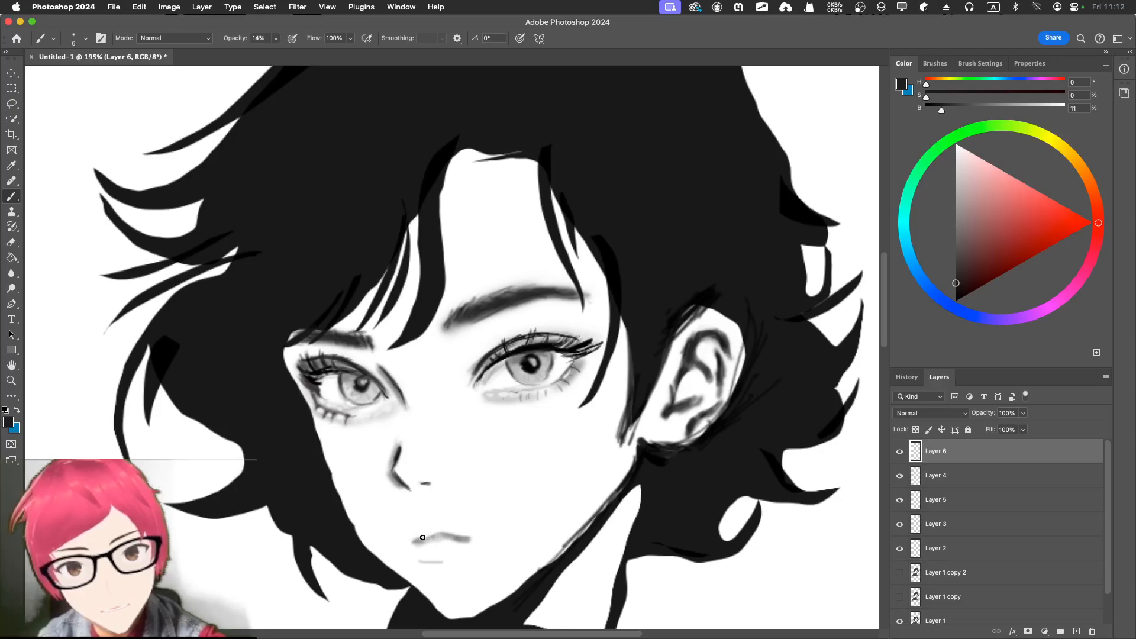
Extend the mouth line to its right corner and shade under the lower lip with the brush at 4 to 5 px.
key(bracketleft)
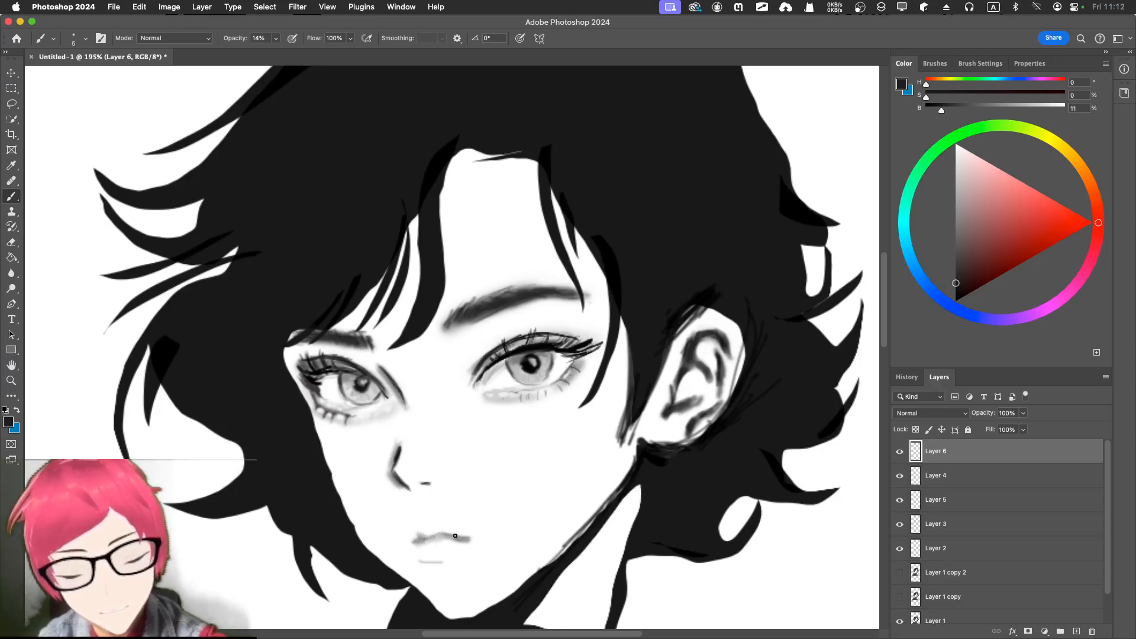
drag(455, 535, 485, 539)
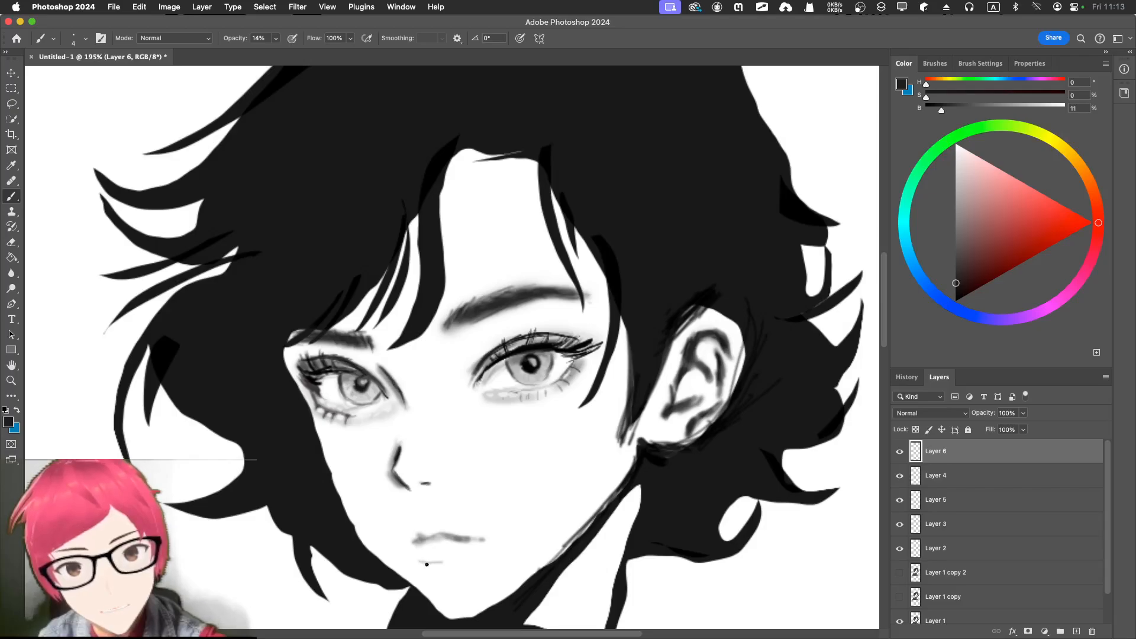
mouse_move(425, 563)
mouse_down()
mouse_move(460, 560)
mouse_move(428, 561)
mouse_move(463, 564)
mouse_move(423, 563)
mouse_move(462, 564)
mouse_move(474, 537)
mouse_up()
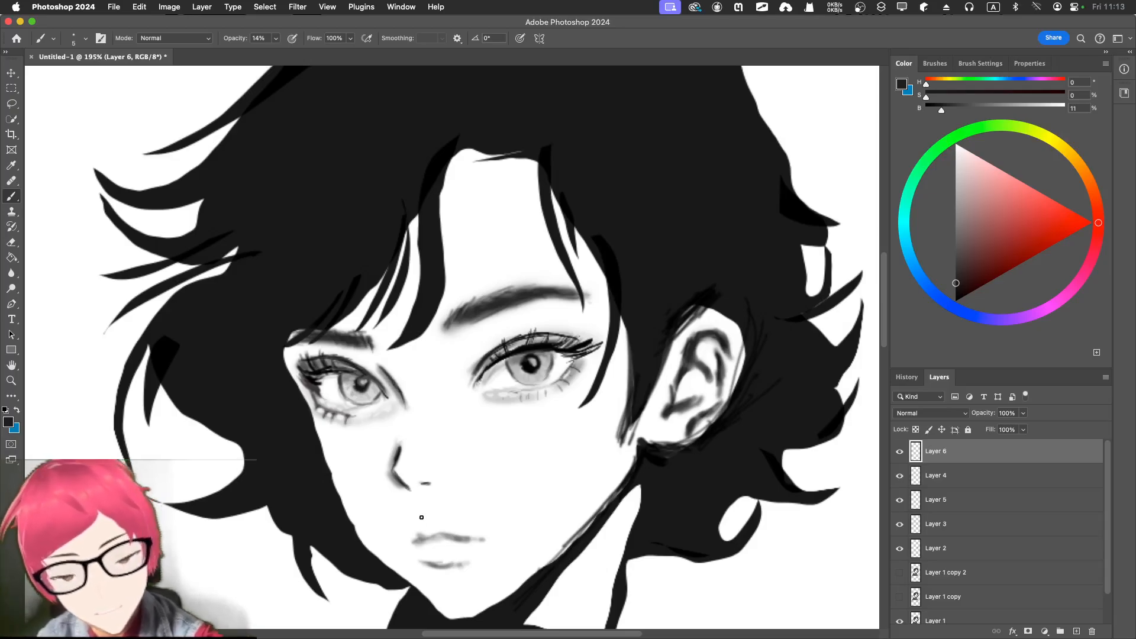
drag(421, 540, 441, 535)
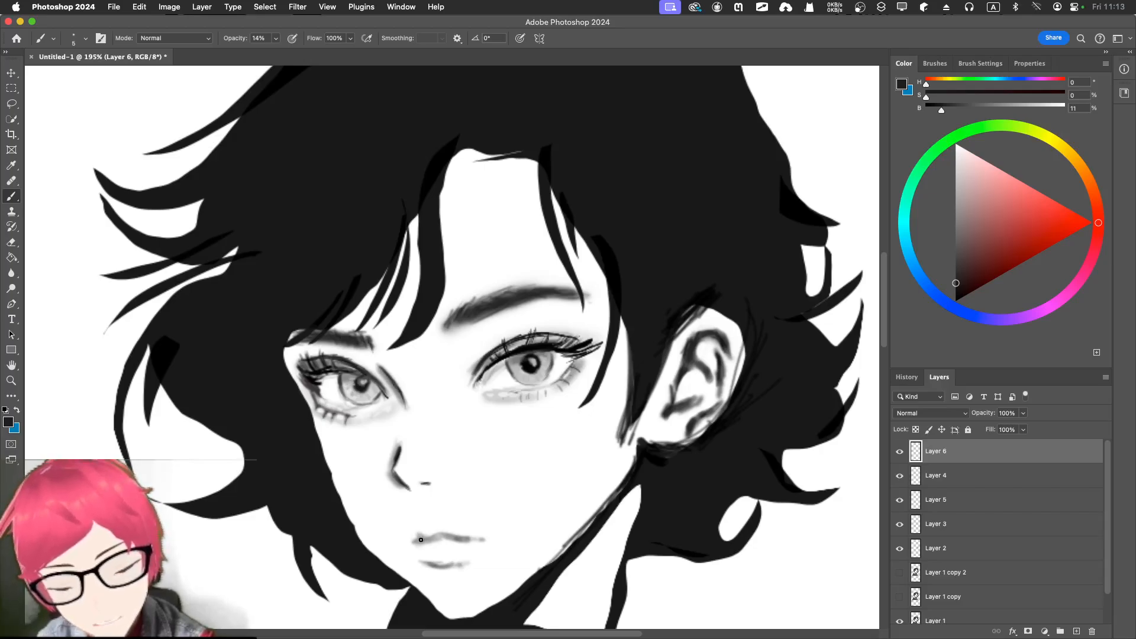
Darken the mouth line from corner to corner with the brush at 31% opacity and 4 px.
drag(275, 37, 290, 67)
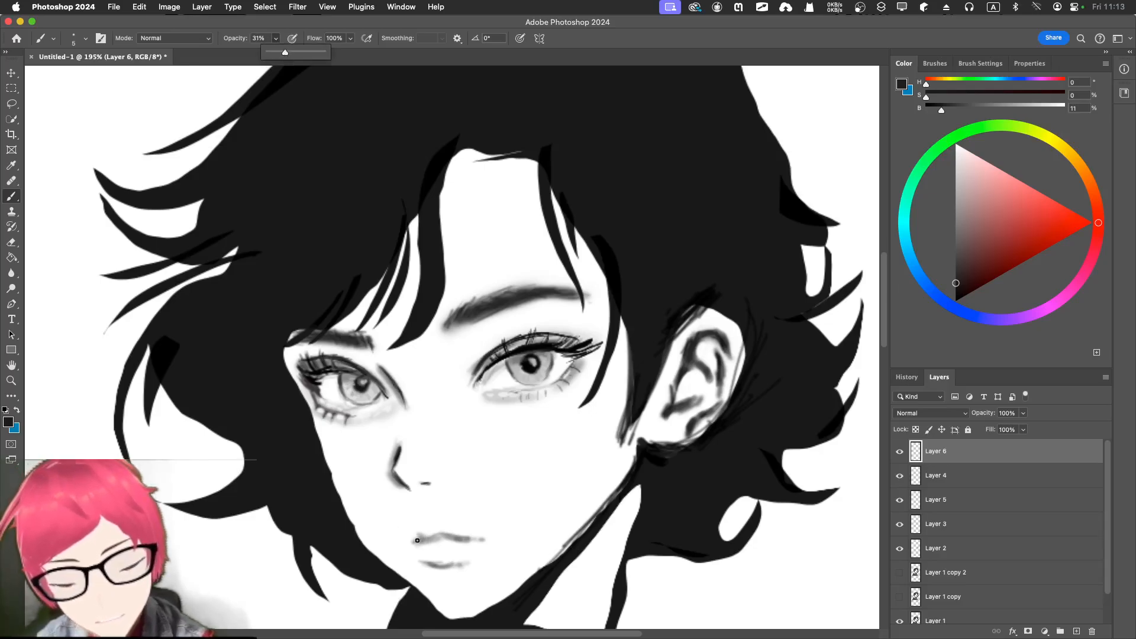
drag(416, 539, 443, 534)
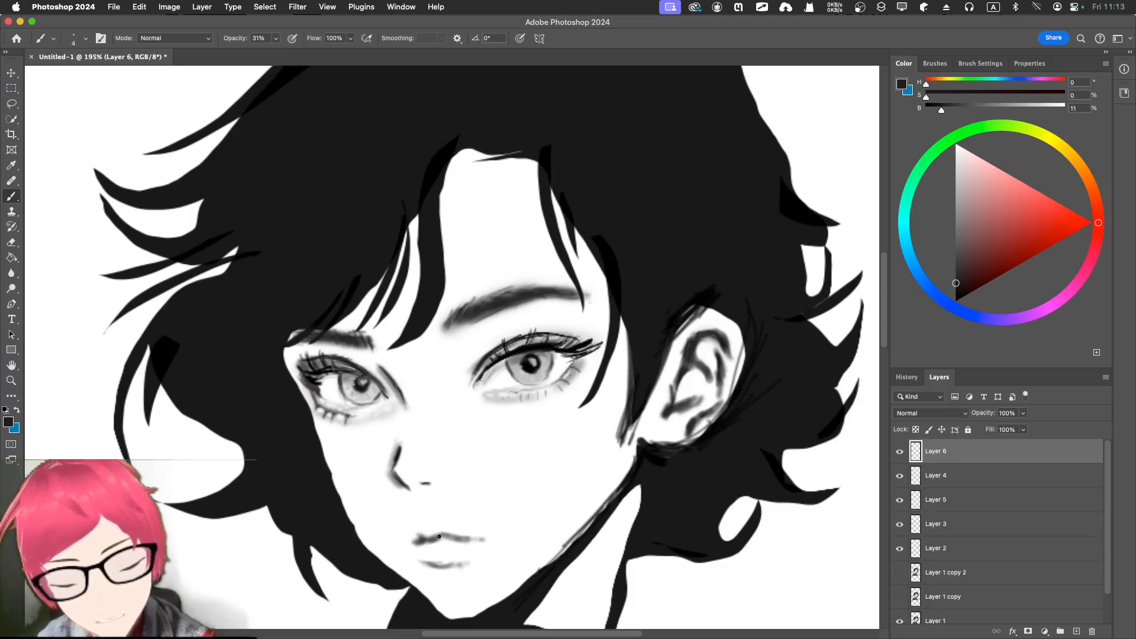
drag(439, 536, 473, 540)
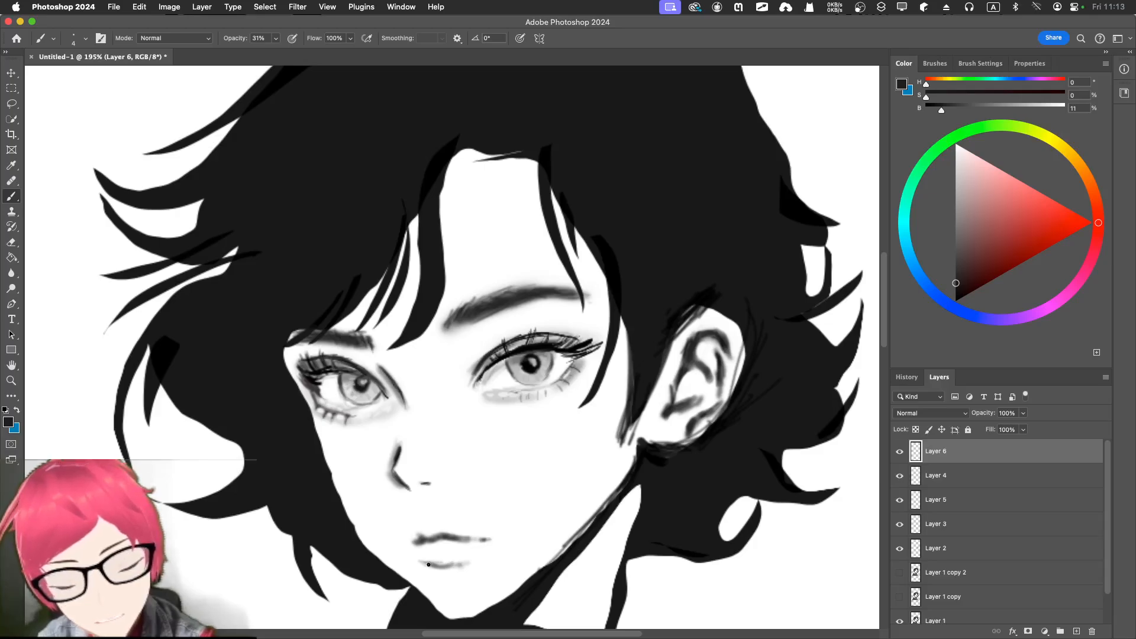
Darken the shadow stroke under the lower lip with the 31% opacity brush at 3 px and duplicate Layer 6.
drag(428, 565, 463, 561)
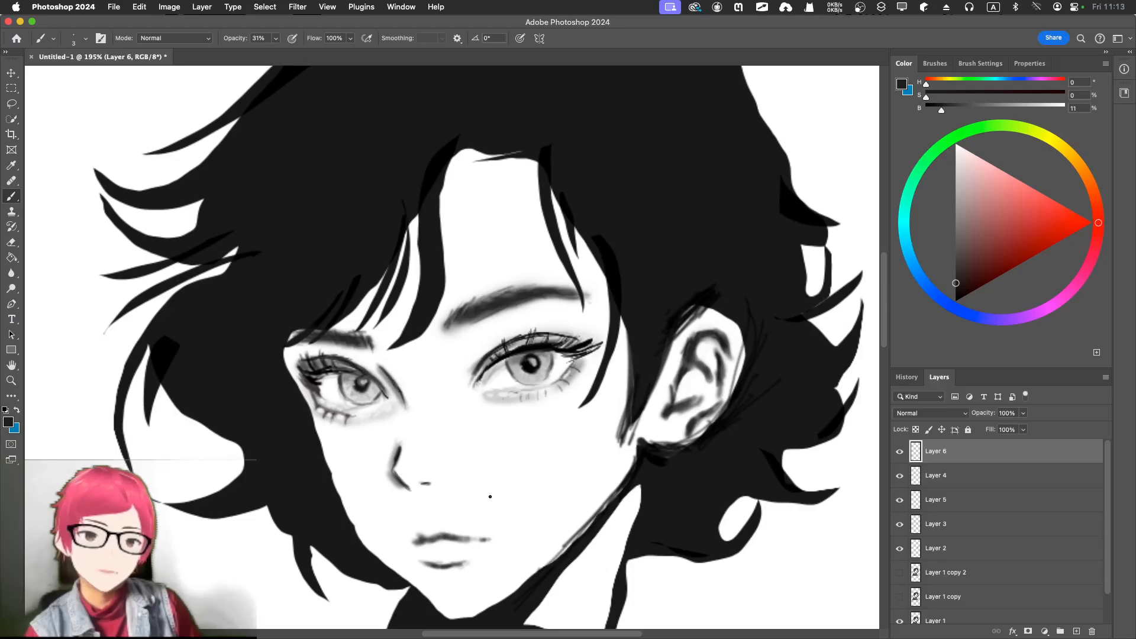
right_click(974, 453)
click(1002, 353)
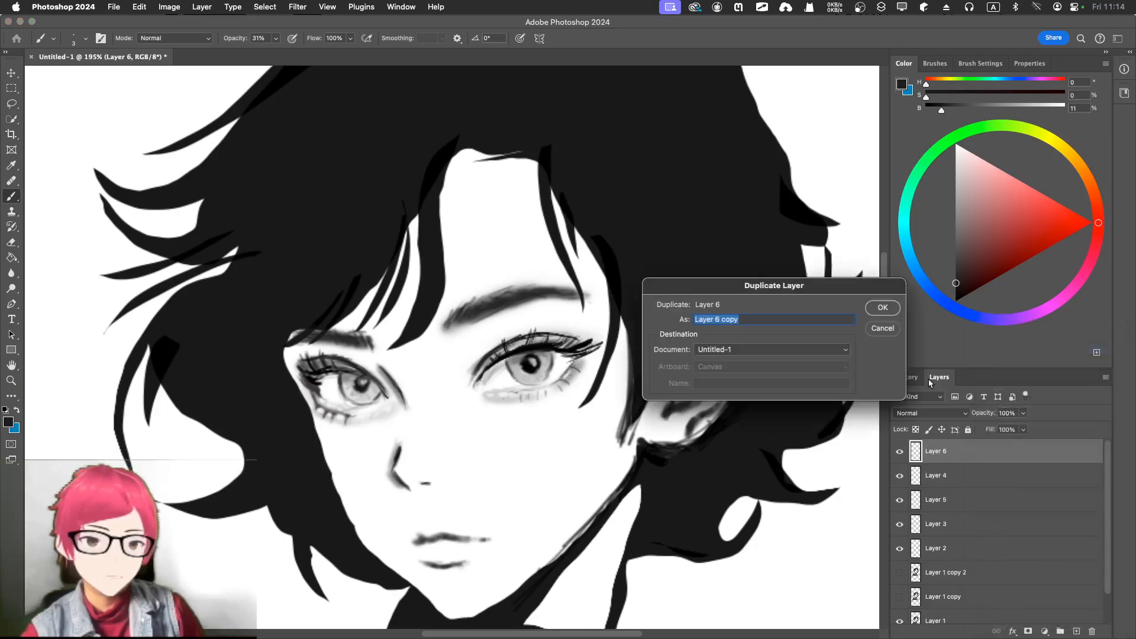
click(883, 313)
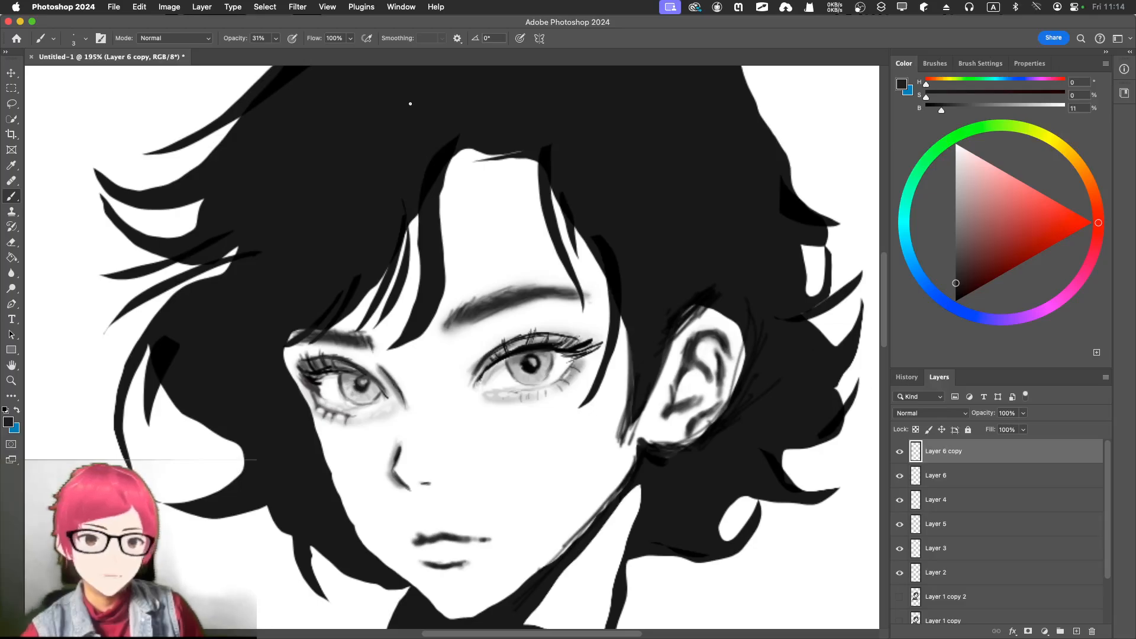
Apply a Gaussian Blur with a radius of 8.9 pixels to the Layer 6 copy of the mouth.
click(305, 11)
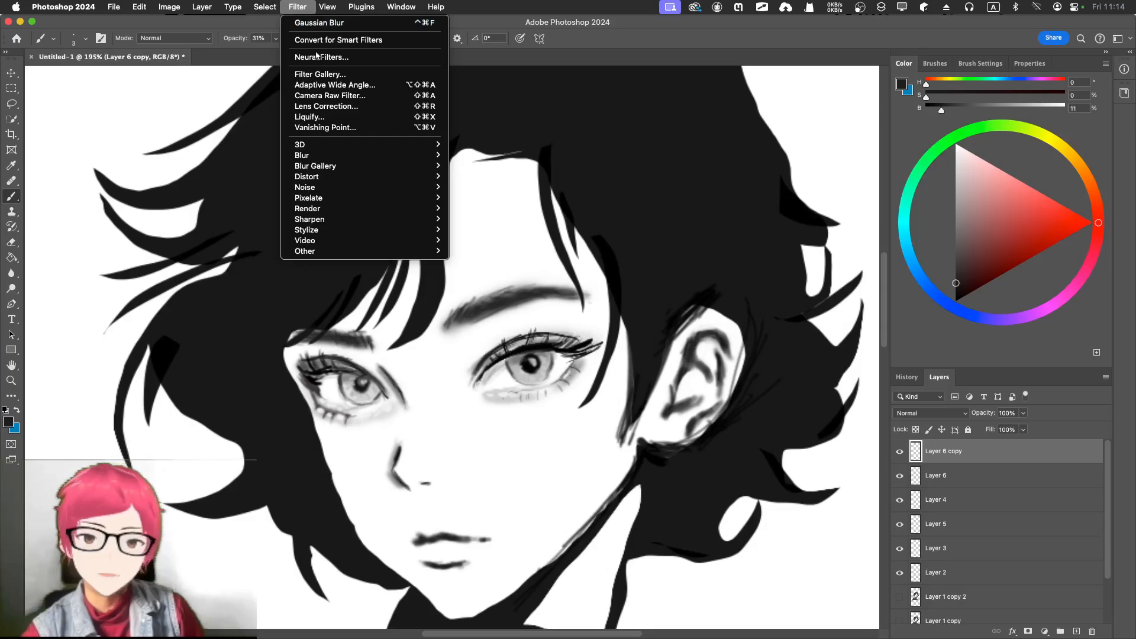
mouse_move(338, 158)
click(506, 204)
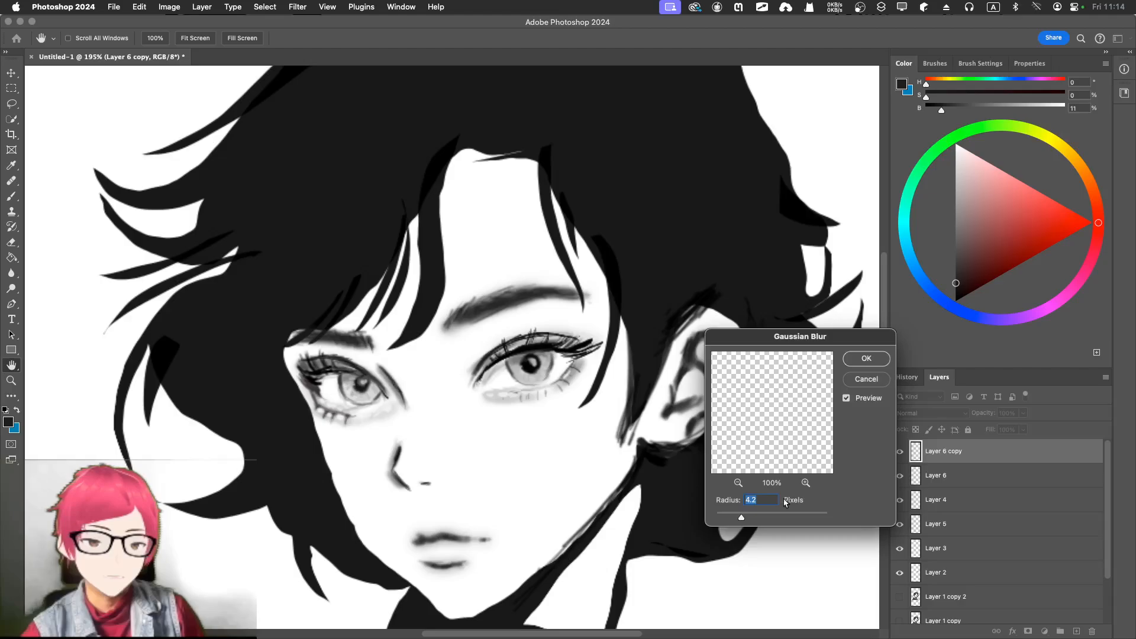
drag(749, 518, 759, 520)
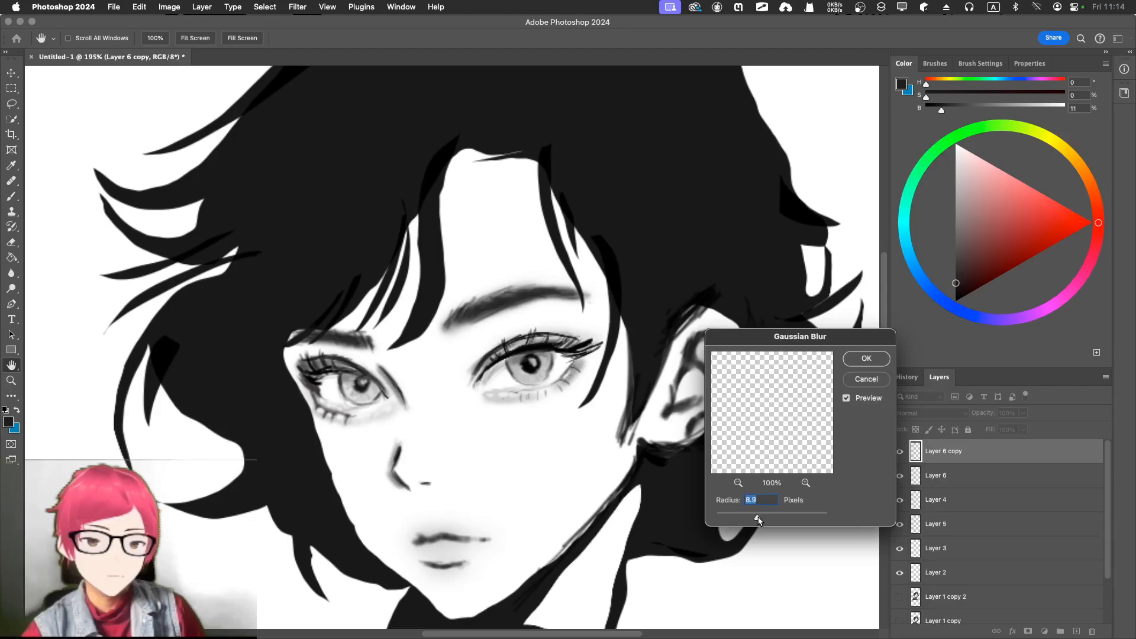
click(867, 360)
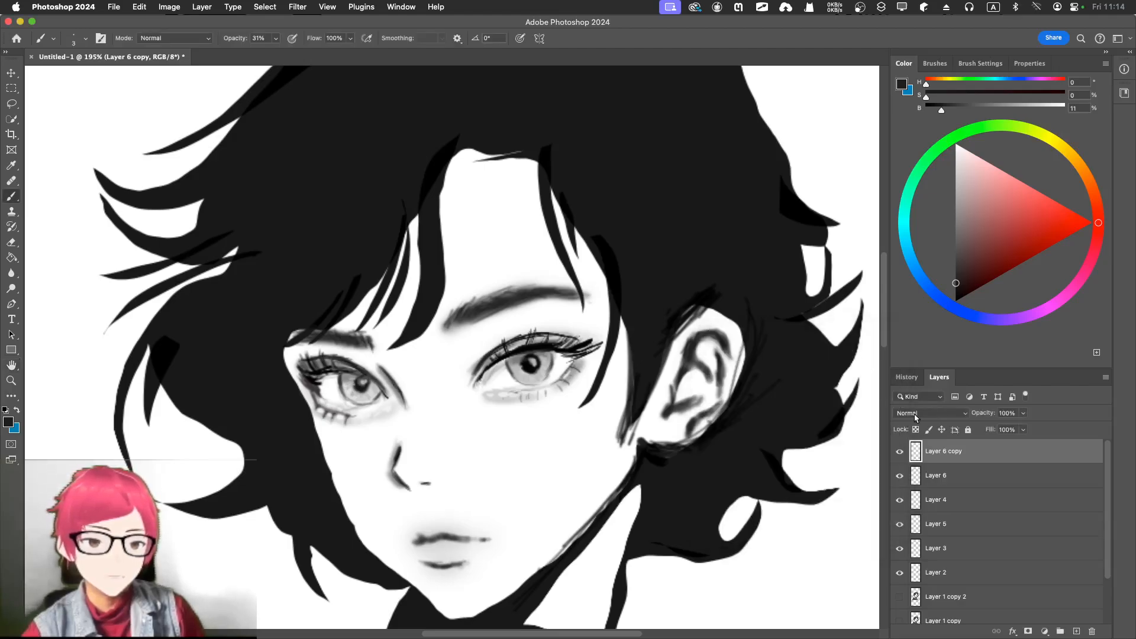
click(908, 413)
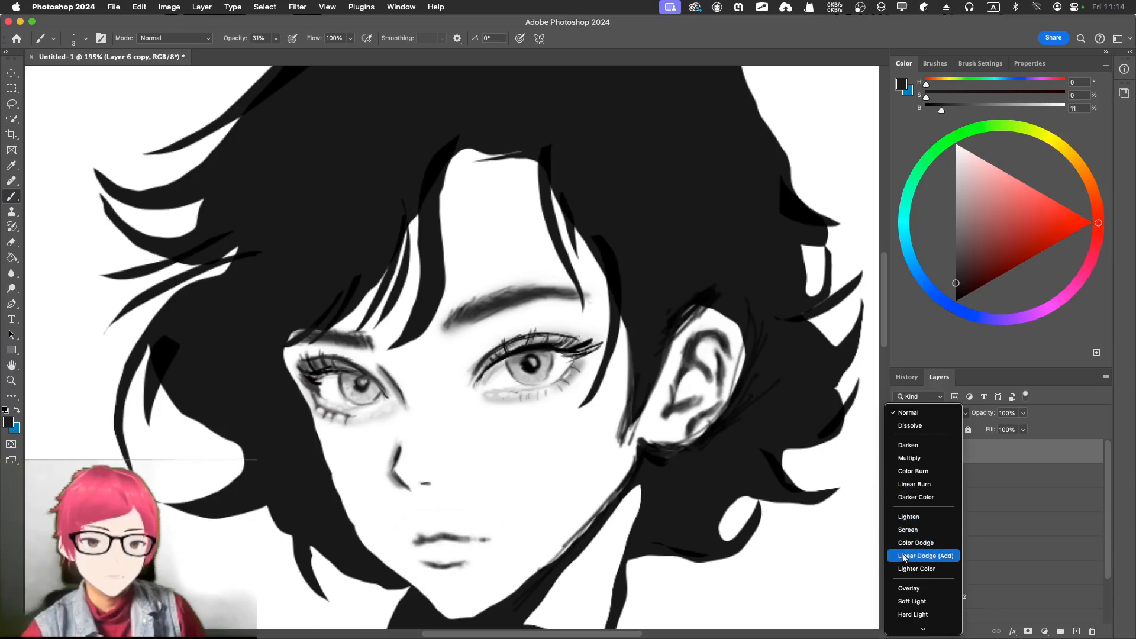
scroll(912, 549, down, 5)
scroll(913, 550, down, 4)
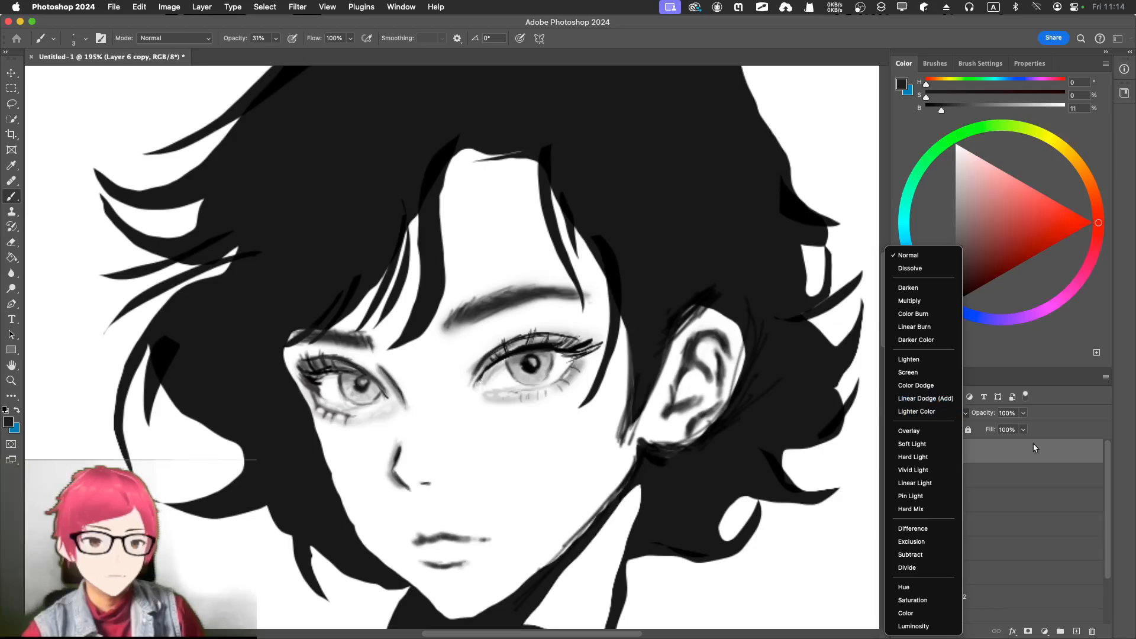
click(909, 255)
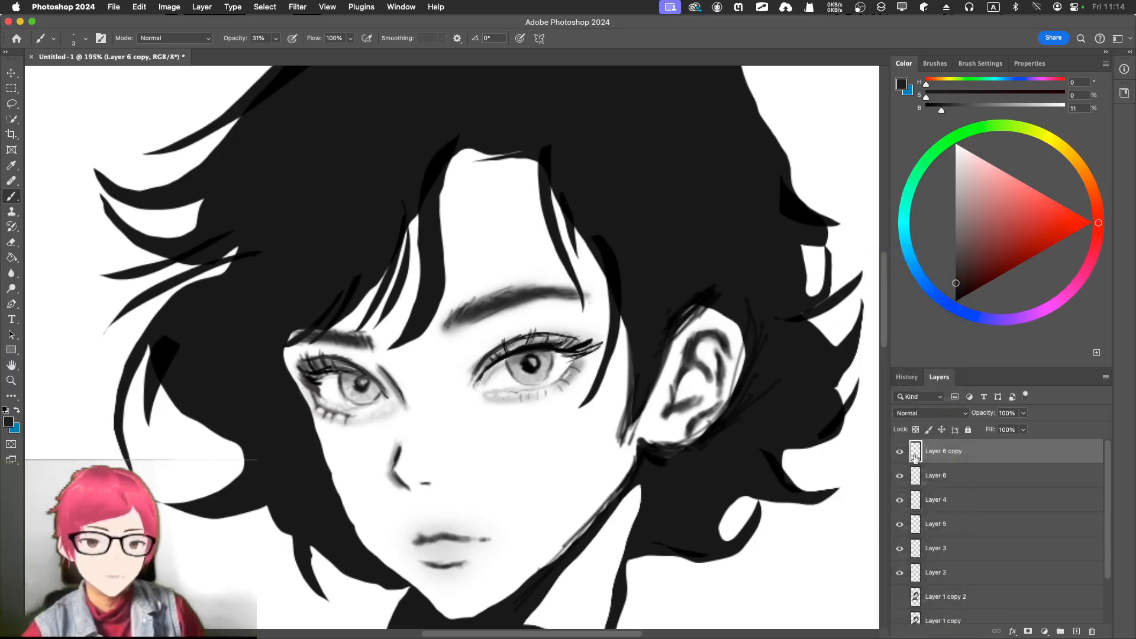
Duplicate the blurred Layer 6 copy as Layer 6 copy 2 and compare the mouth with the duplicate hidden and shown.
right_click(944, 451)
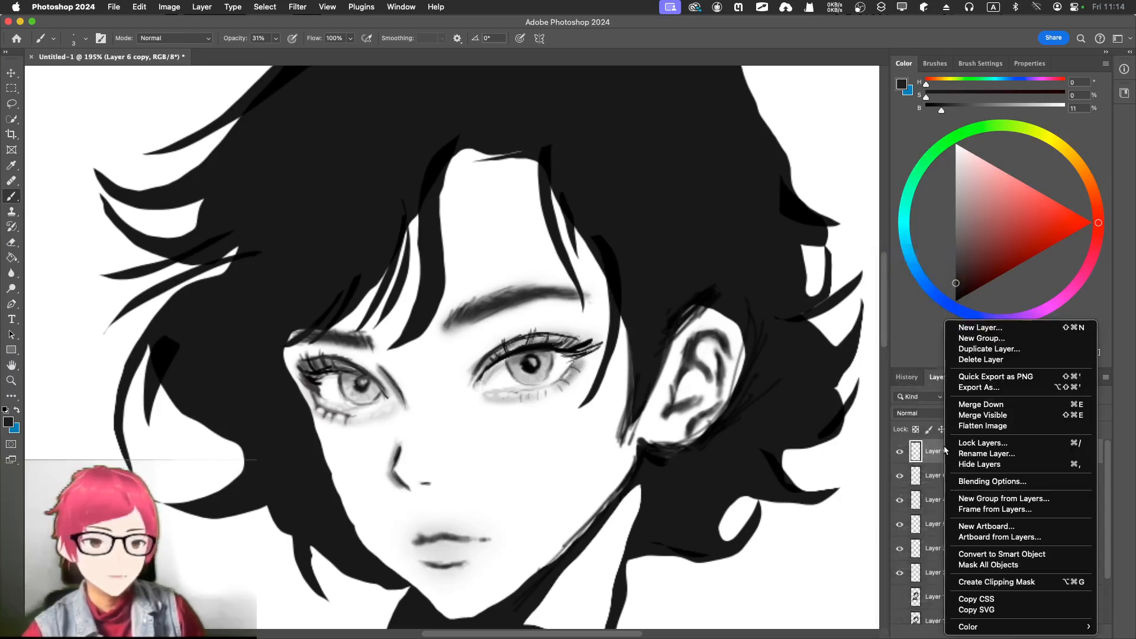
click(995, 352)
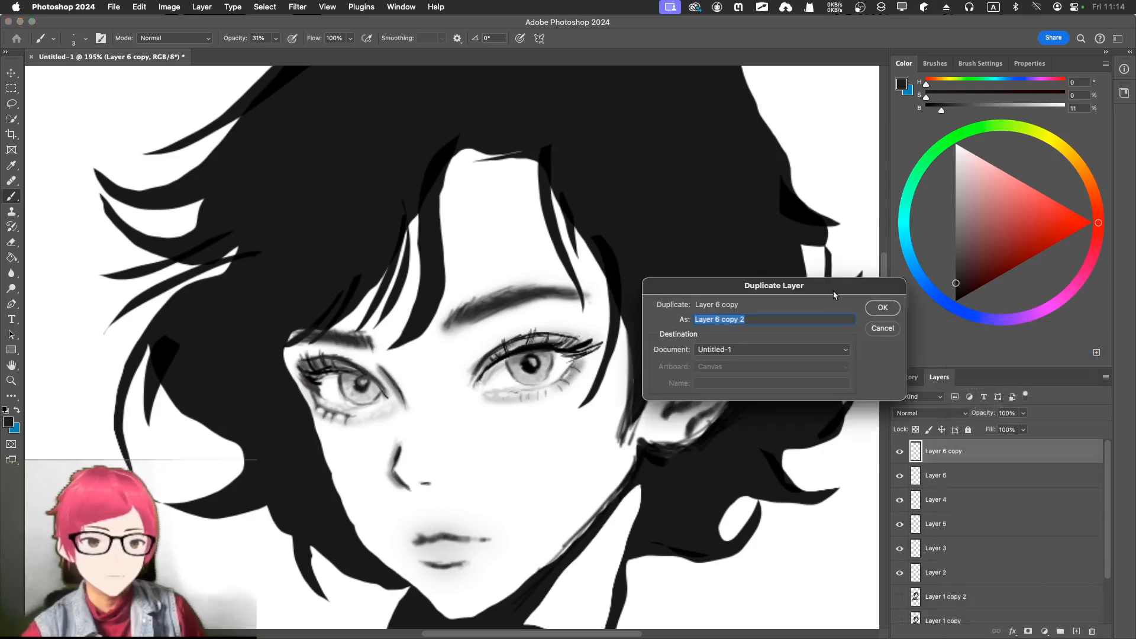
click(877, 308)
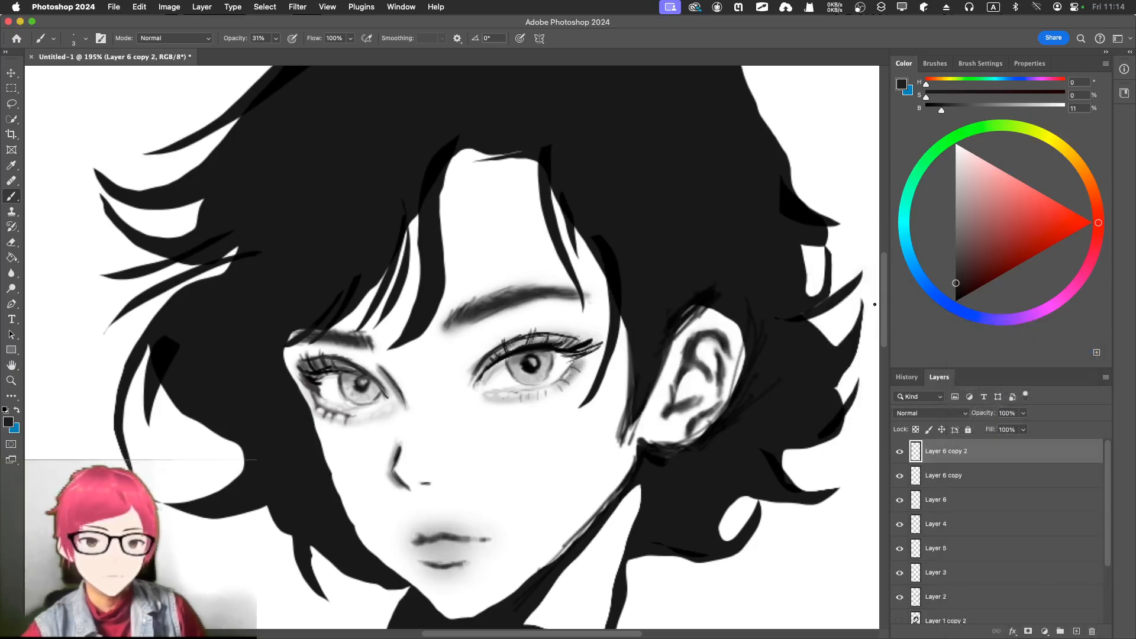
click(900, 452)
click(900, 452)
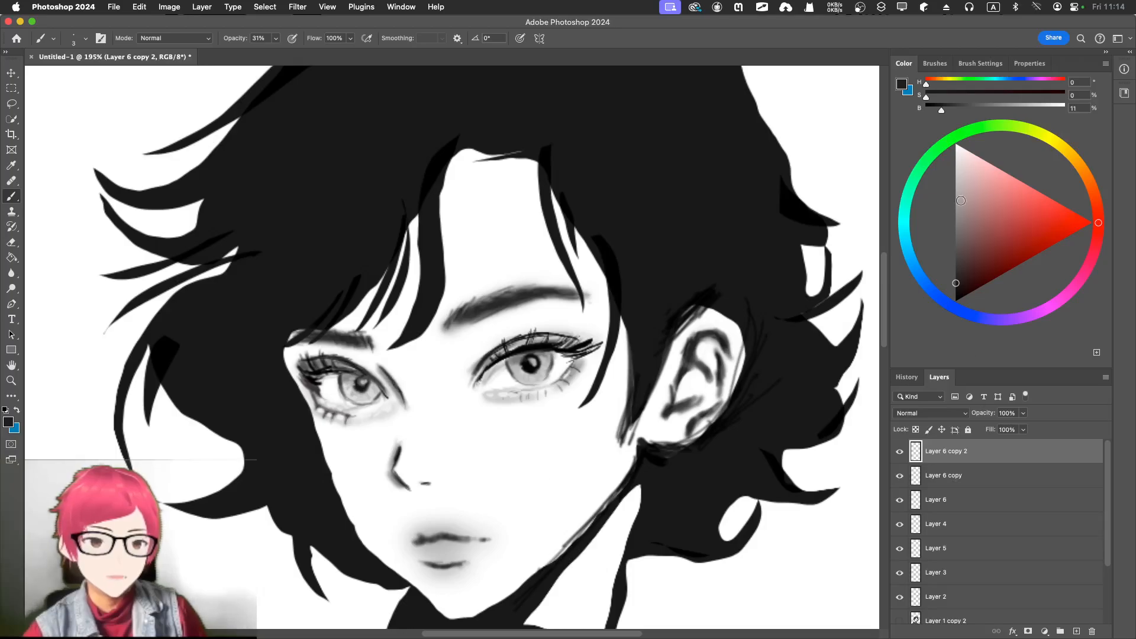
Choose the Soft Round Pressure Opacity brush and set its opacity to 18%.
click(935, 63)
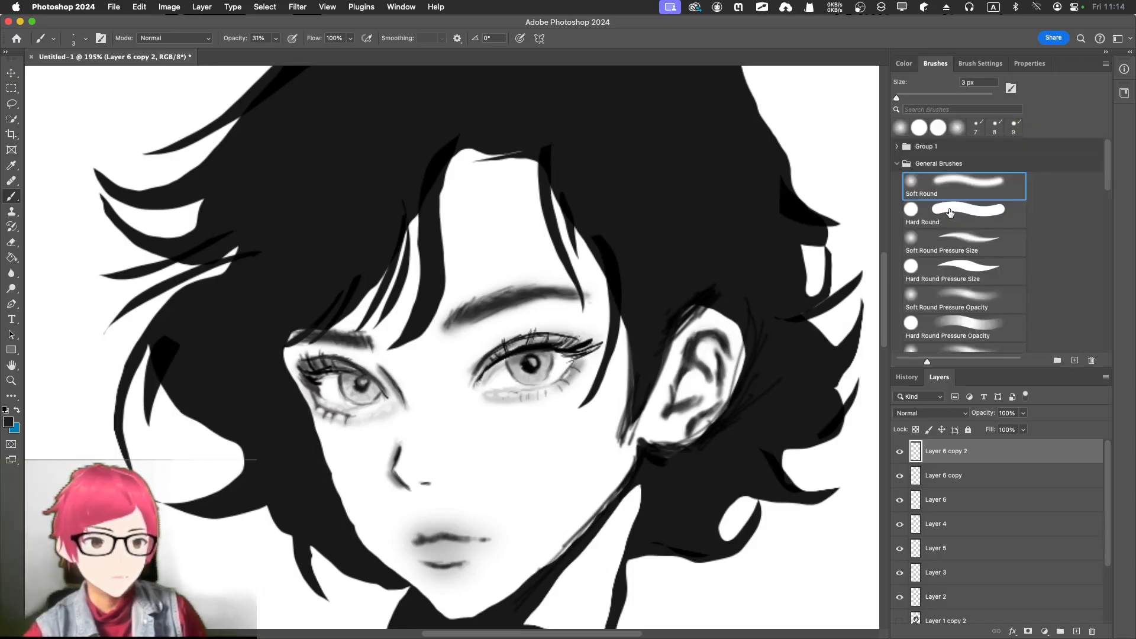
click(950, 305)
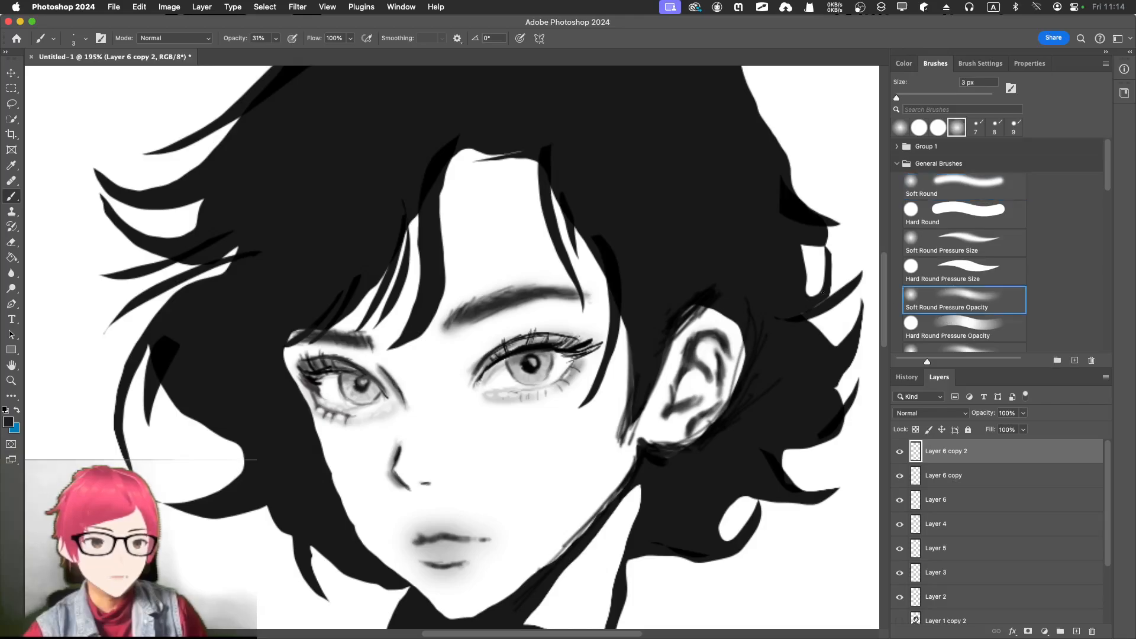
click(276, 39)
drag(276, 53, 269, 52)
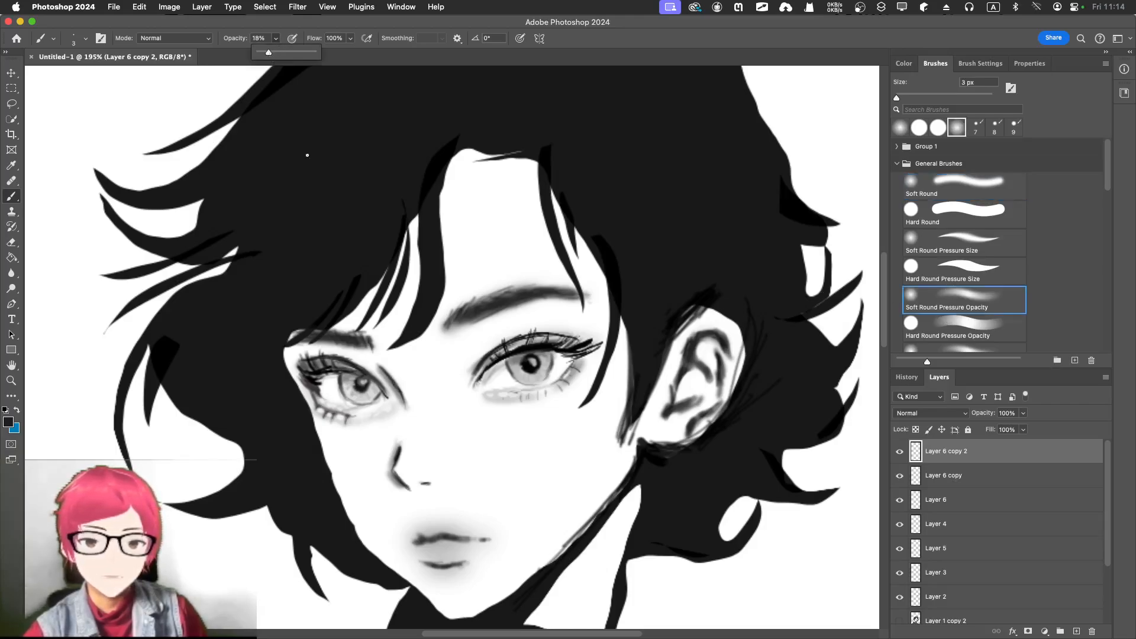
Sample a gray from the lips and darken the foreground color to 4% saturation and 57% brightness.
click(439, 544)
key(b)
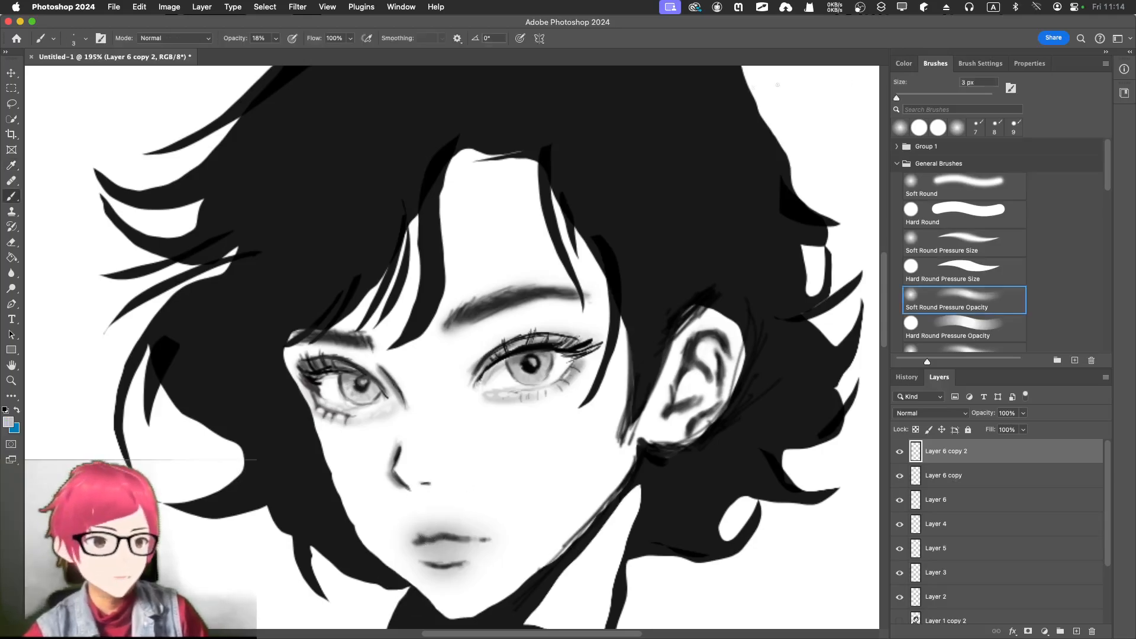
click(904, 64)
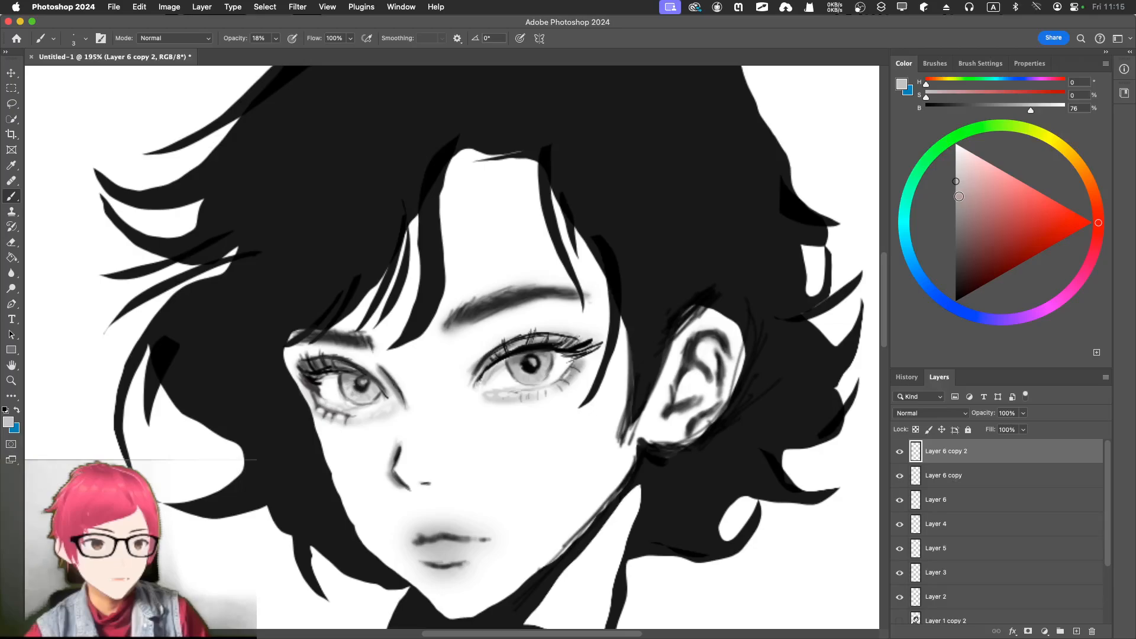
drag(957, 202, 959, 213)
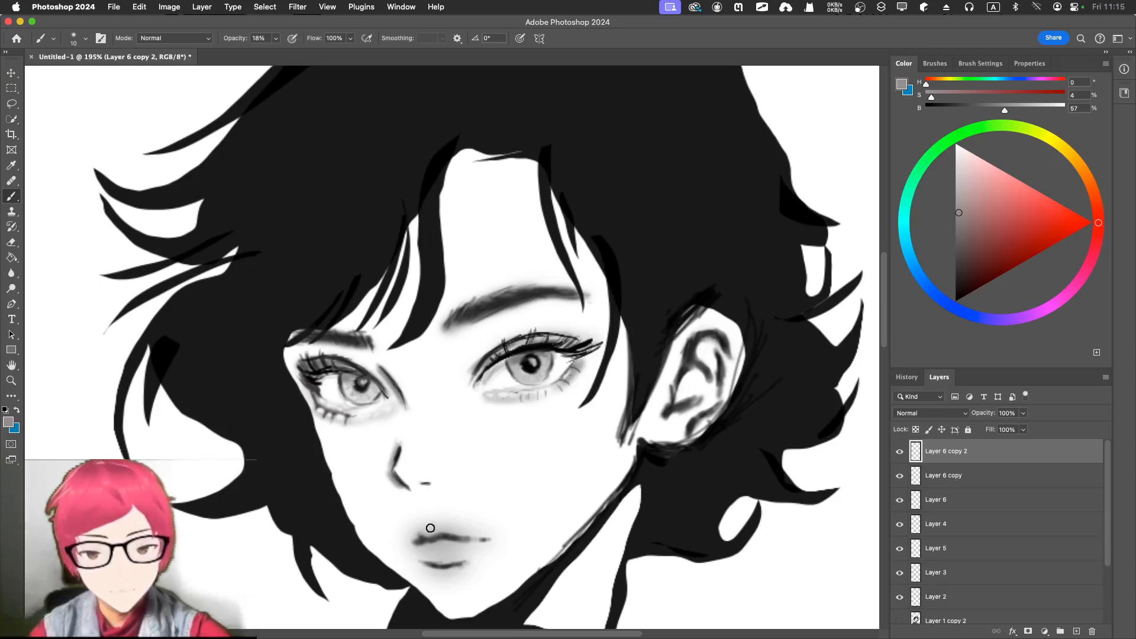
Shade the upper and lower lips in soft gray on Layer 6 copy 2 with the brush at 8 to 15 px.
key(bracketleft)
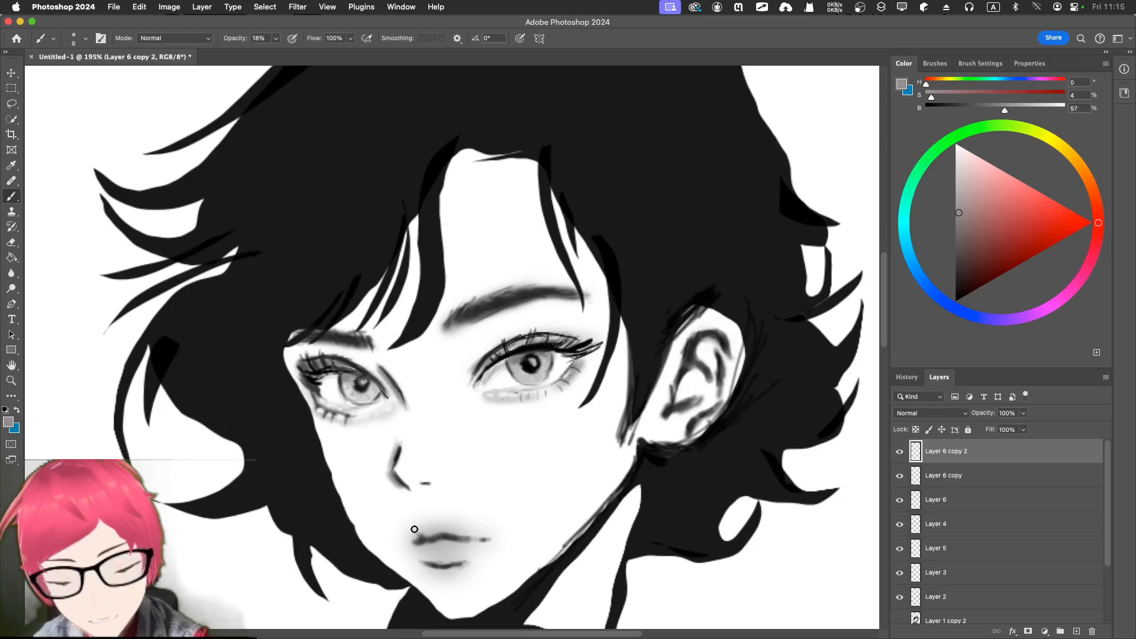
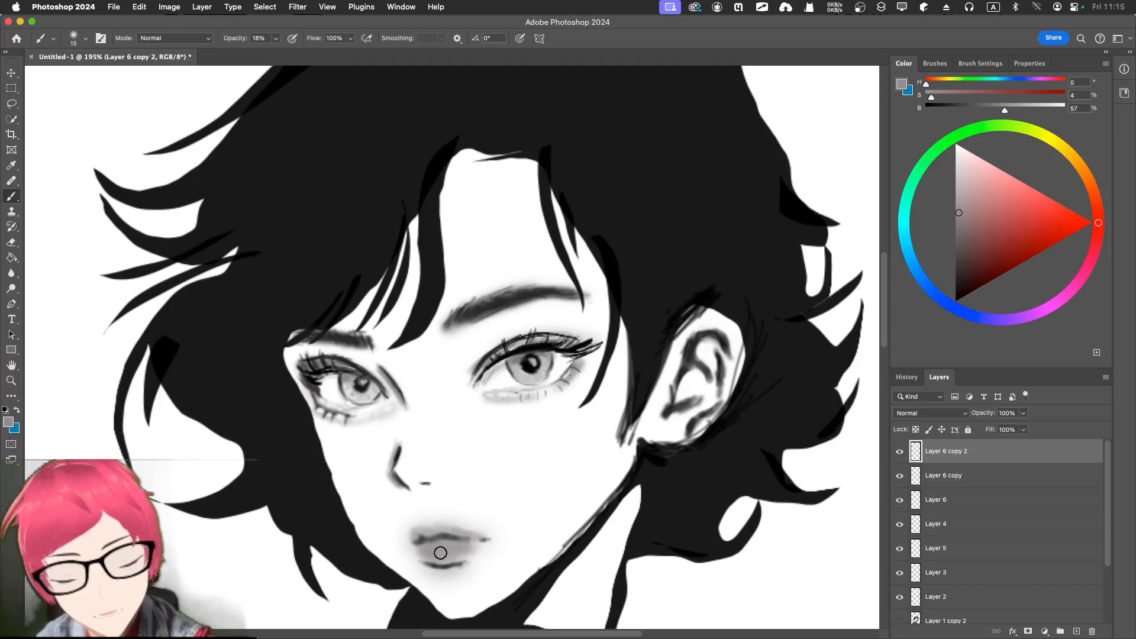
drag(440, 552, 471, 549)
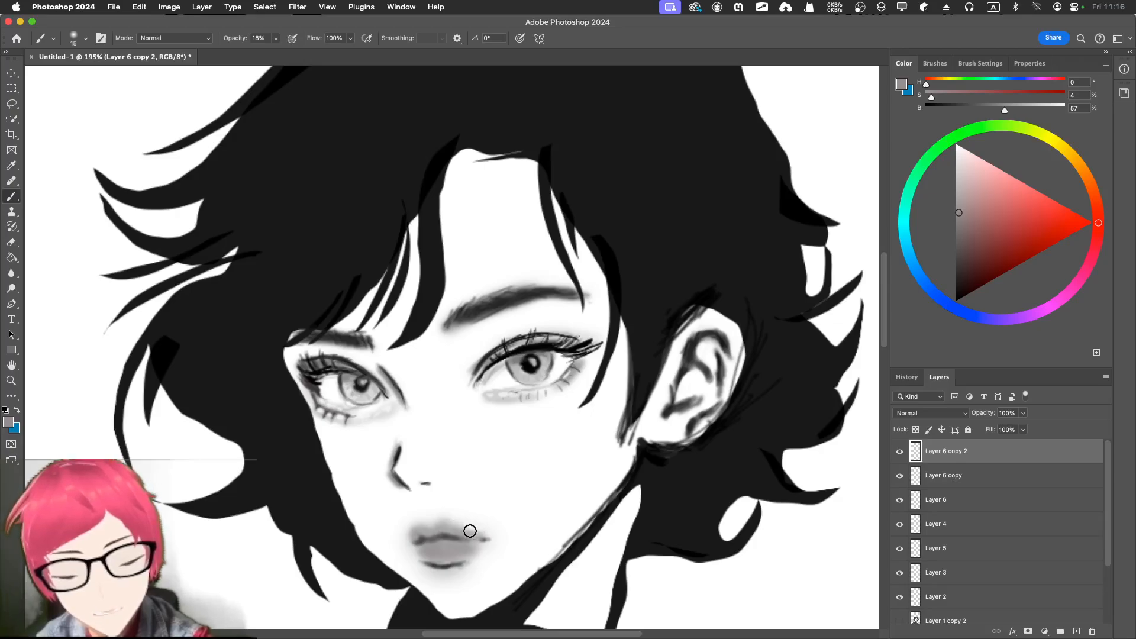
key(bracketleft)
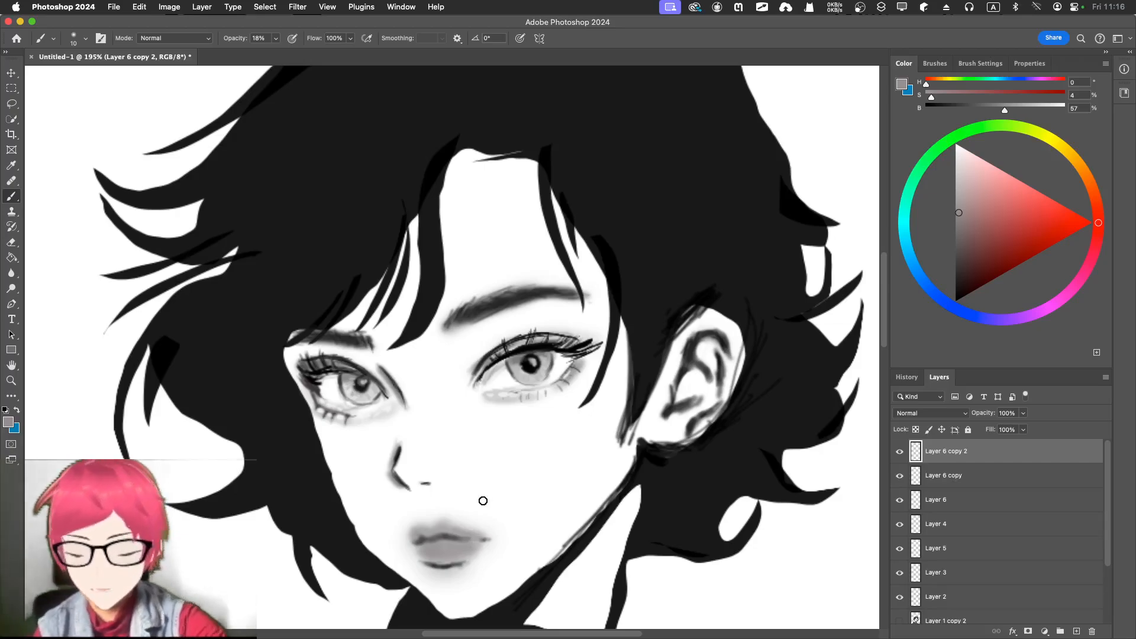
Softly erase the excess shading along the upper lip's edge with the Eraser at 15 px and 15% opacity.
key(e)
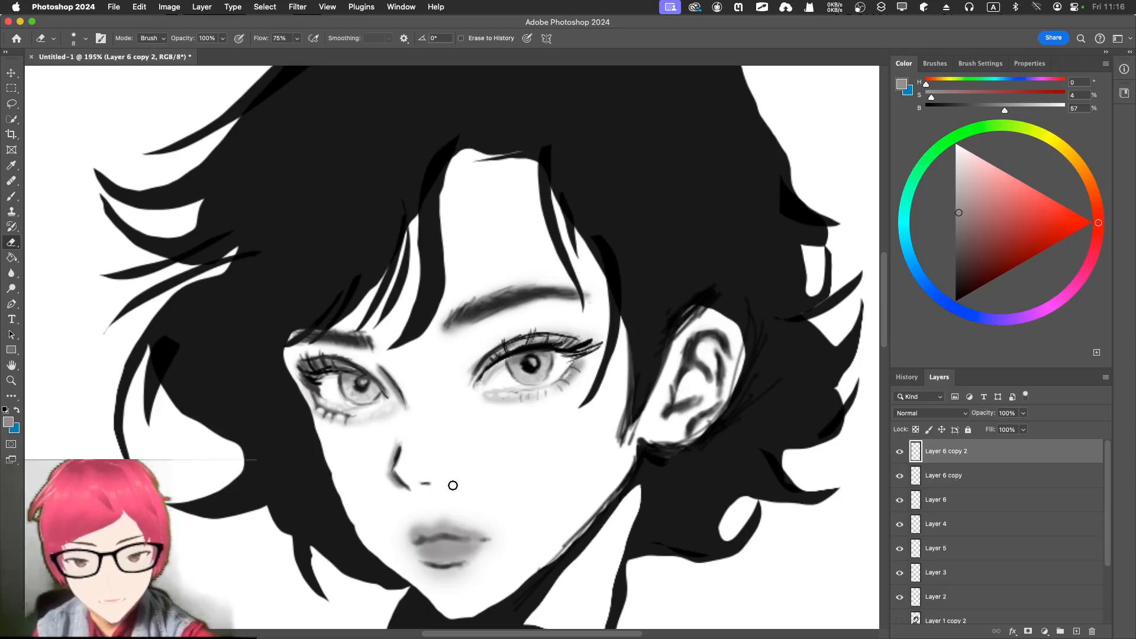
key(bracketright)
key(bracketright)
key(bracketright)
key(bracketright)
key(bracketright)
key(bracketright)
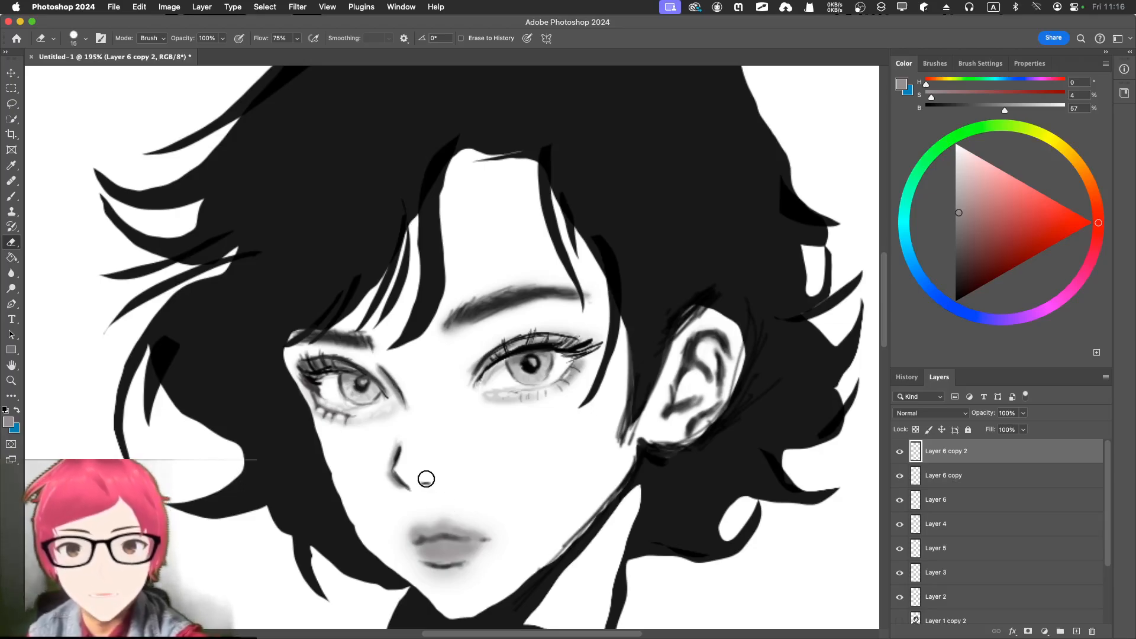
click(223, 39)
drag(226, 52, 177, 67)
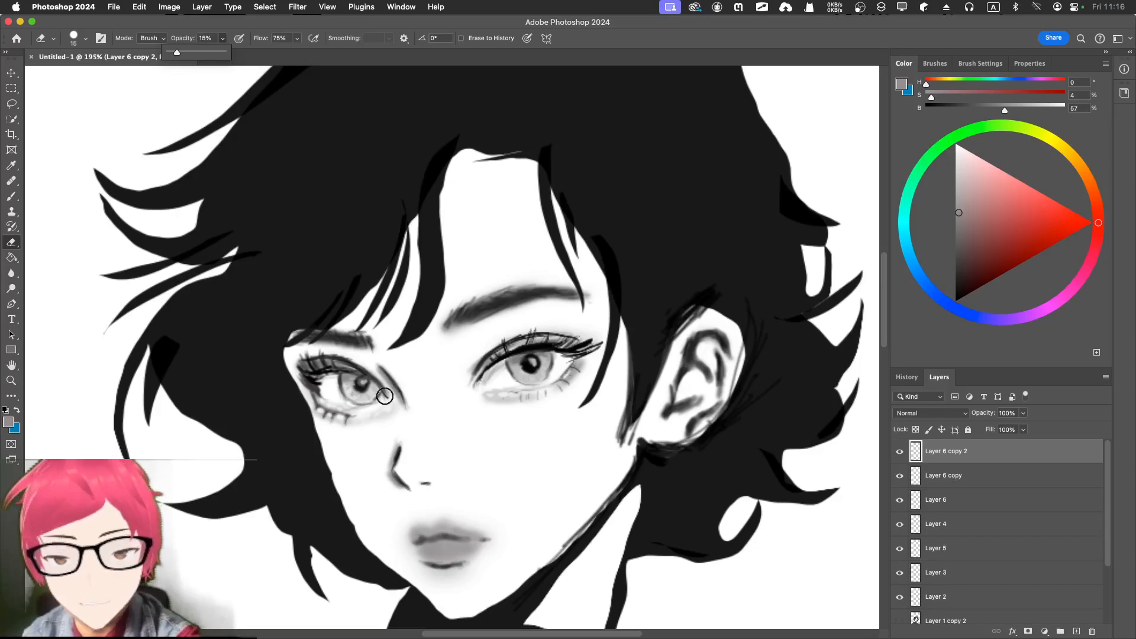
click(436, 511)
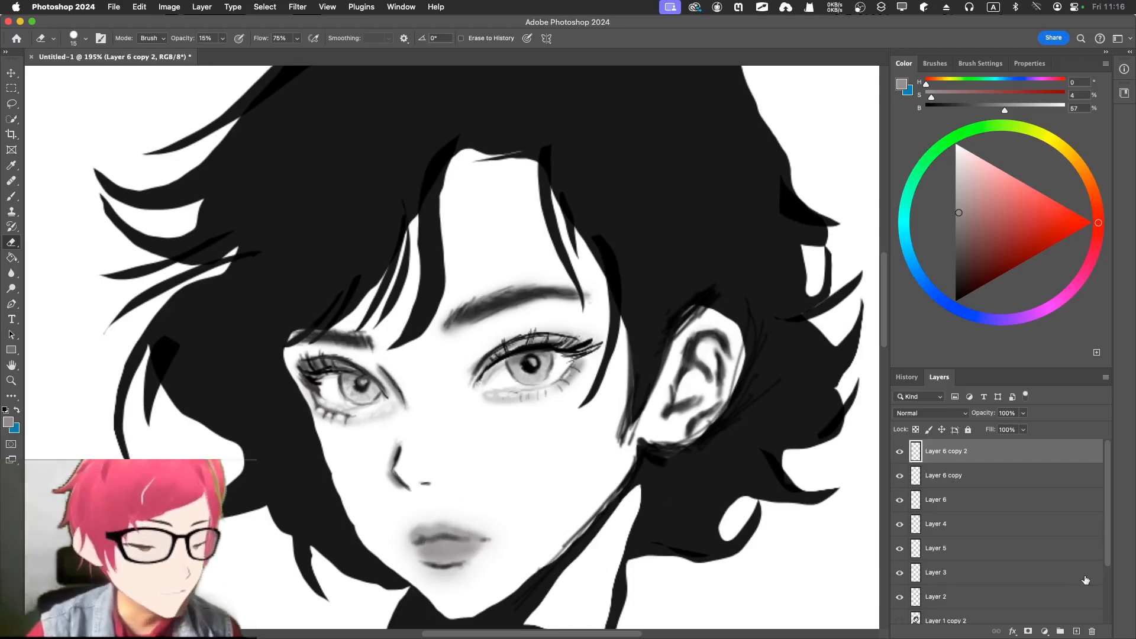
Add a new layer on top and set the foreground color to a light gray of 0% saturation and 86% brightness.
click(1076, 631)
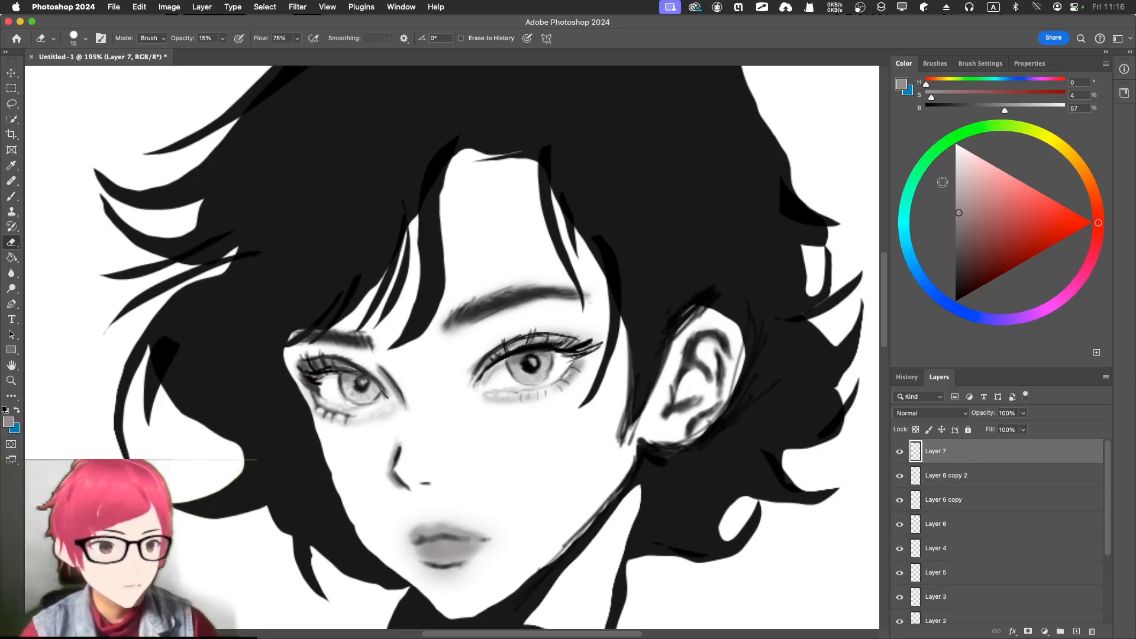
click(957, 176)
drag(957, 176, 954, 165)
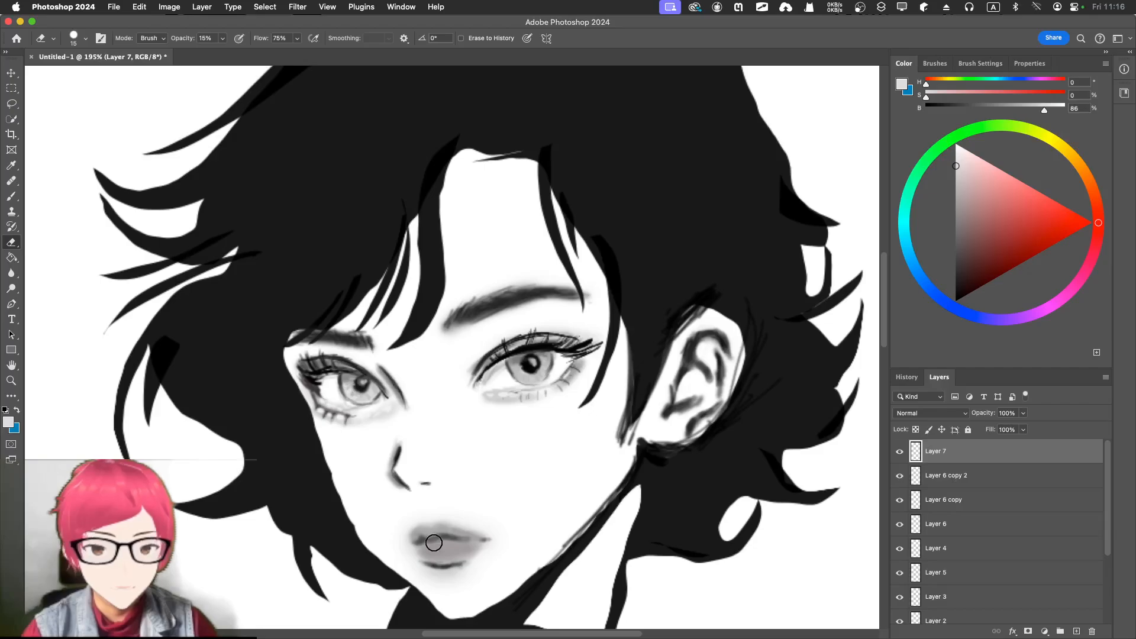
Paint a soft light-gray highlight on the lower lip with the Soft Round brush at 18% opacity and 8 to 10 px.
key(b)
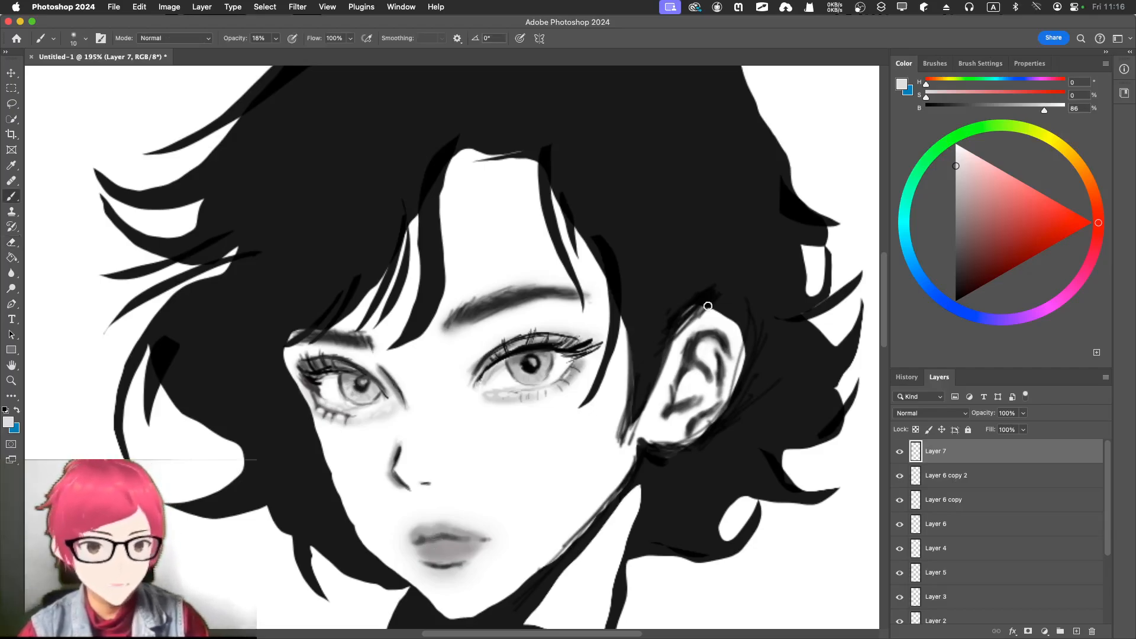
click(933, 63)
click(966, 183)
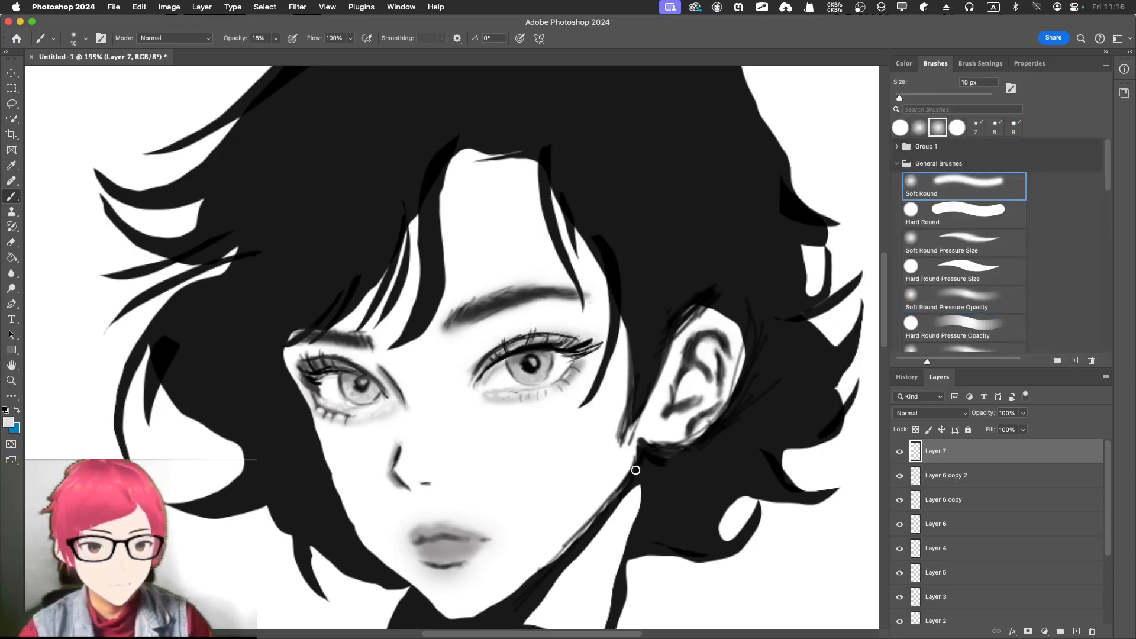
key(bracketright)
key(bracketright)
key(bracketleft)
key(bracketleft)
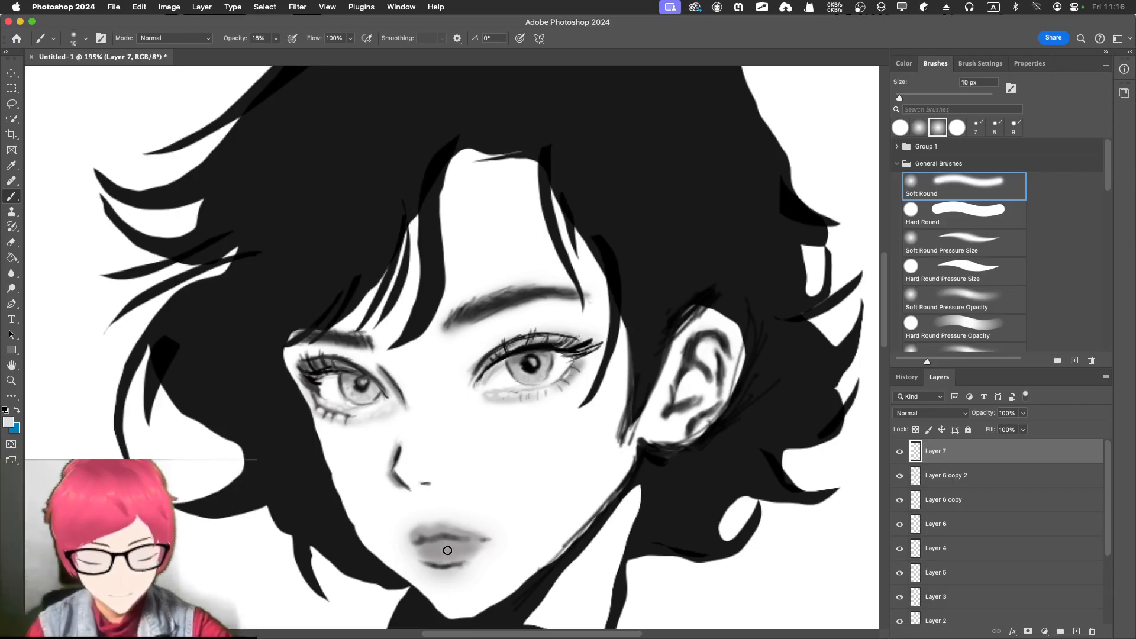
key(bracketleft)
key(bracketleft)
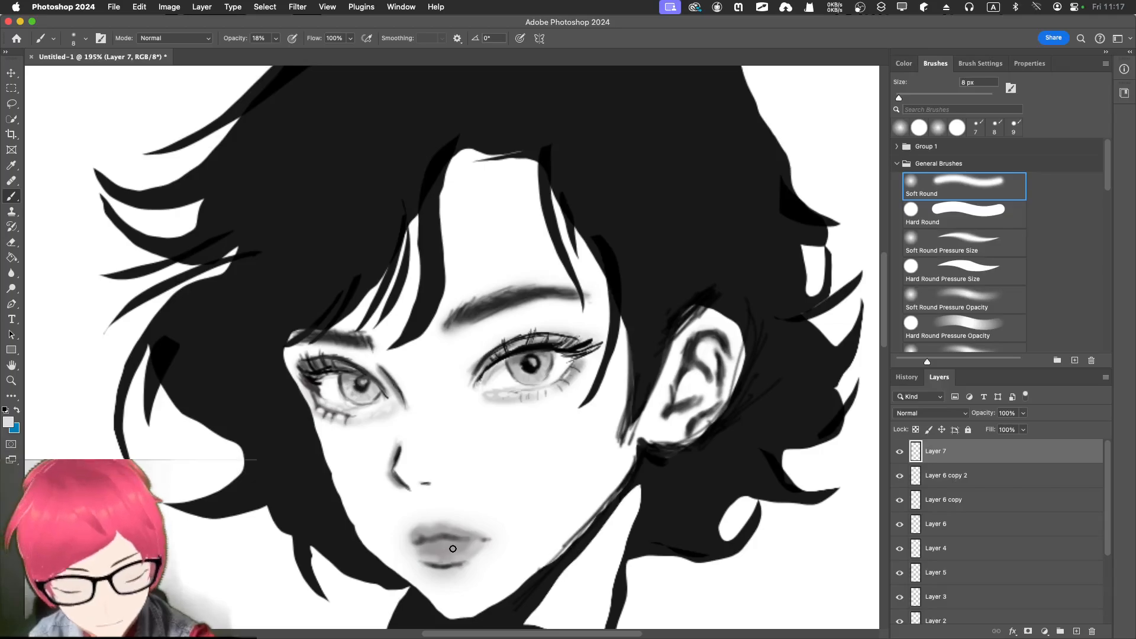
key(bracketright)
key(bracketright)
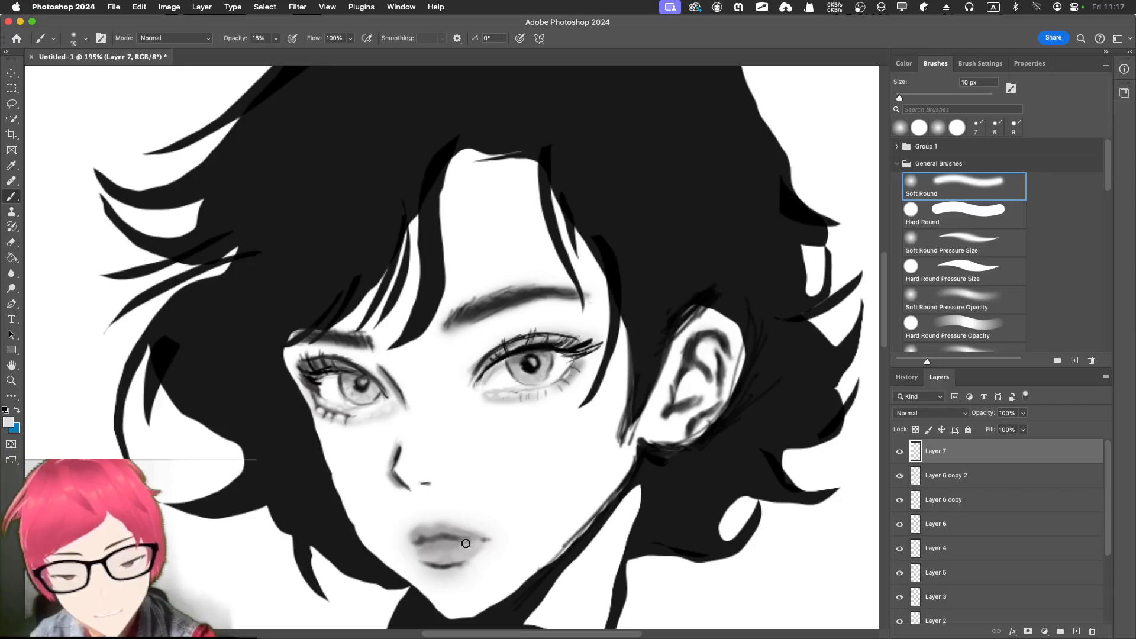
Glaze the lips with soft light gray using the Soft Round brush at 15 px and 4% opacity.
key(bracketright)
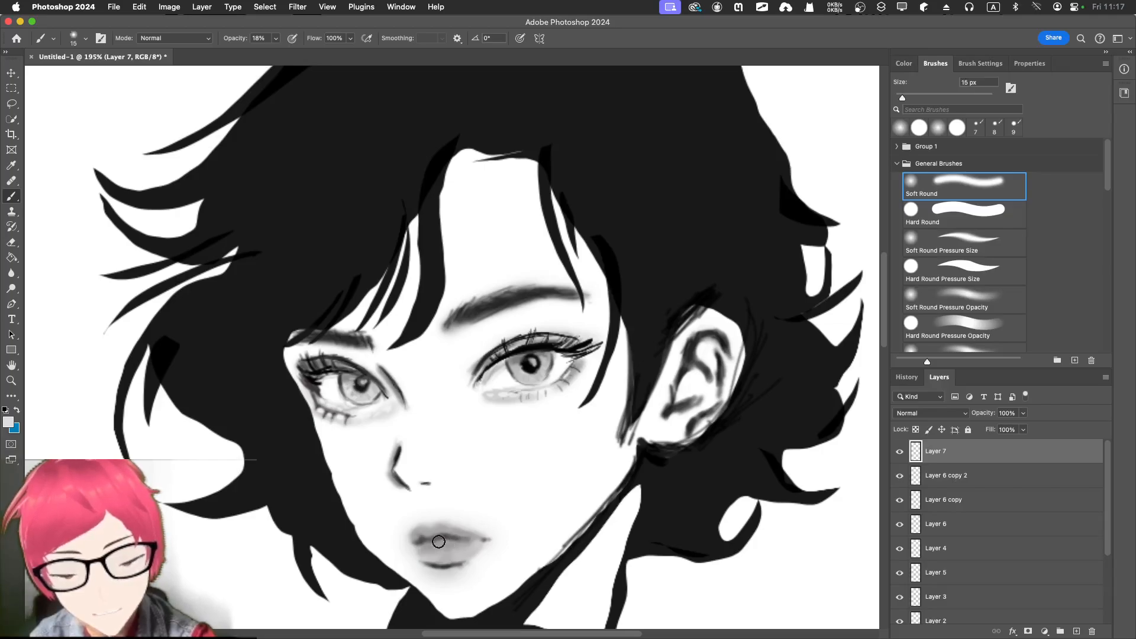
click(276, 39)
drag(275, 52, 267, 52)
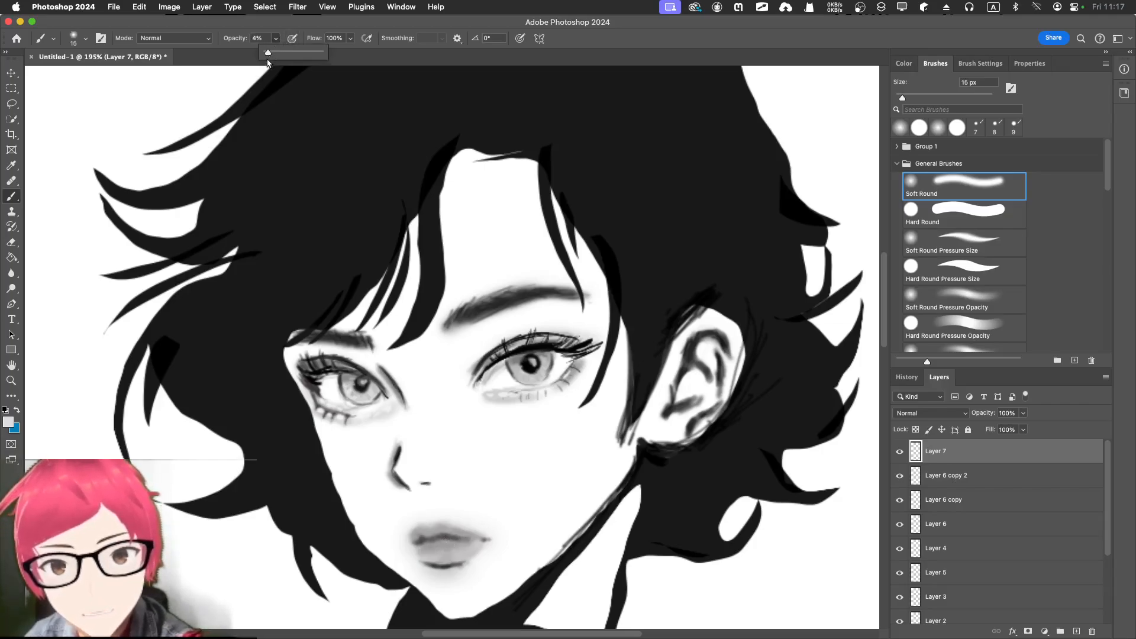
click(423, 552)
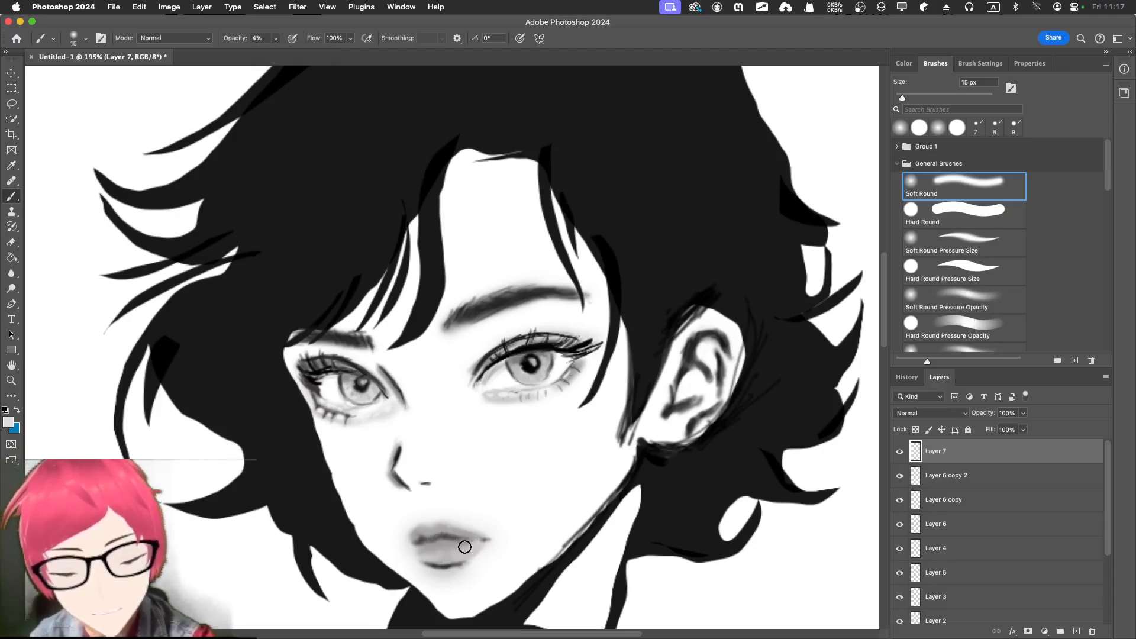
drag(420, 525, 440, 528)
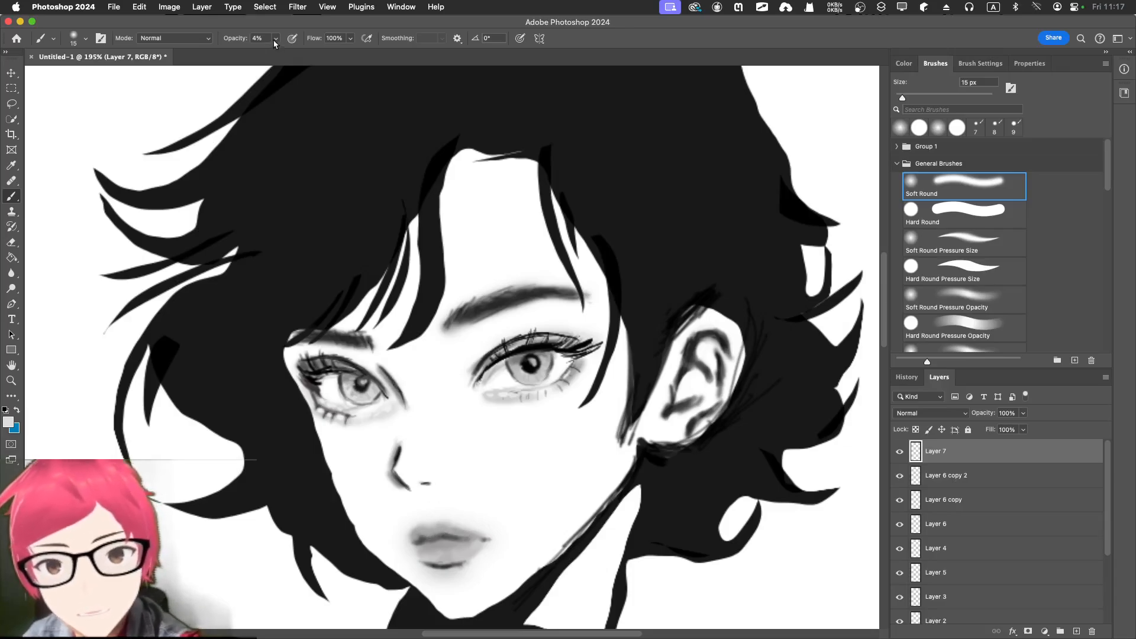
Set the foreground gray to 92% brightness and highlight the lower lip with the brush at 6 px and 25% opacity.
click(904, 63)
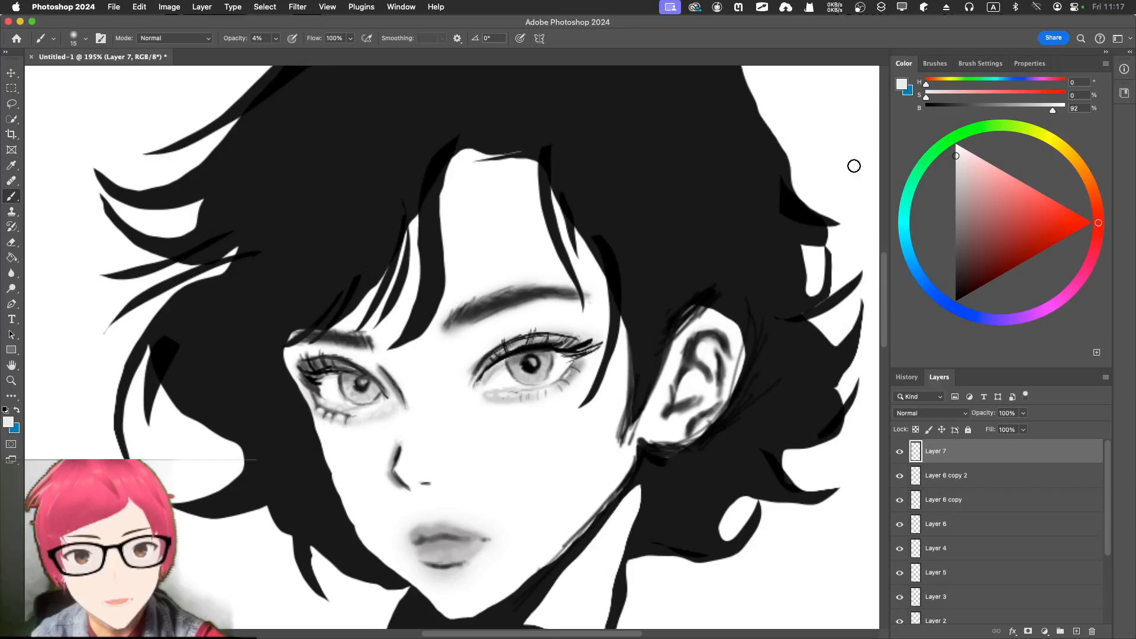
key(bracketleft)
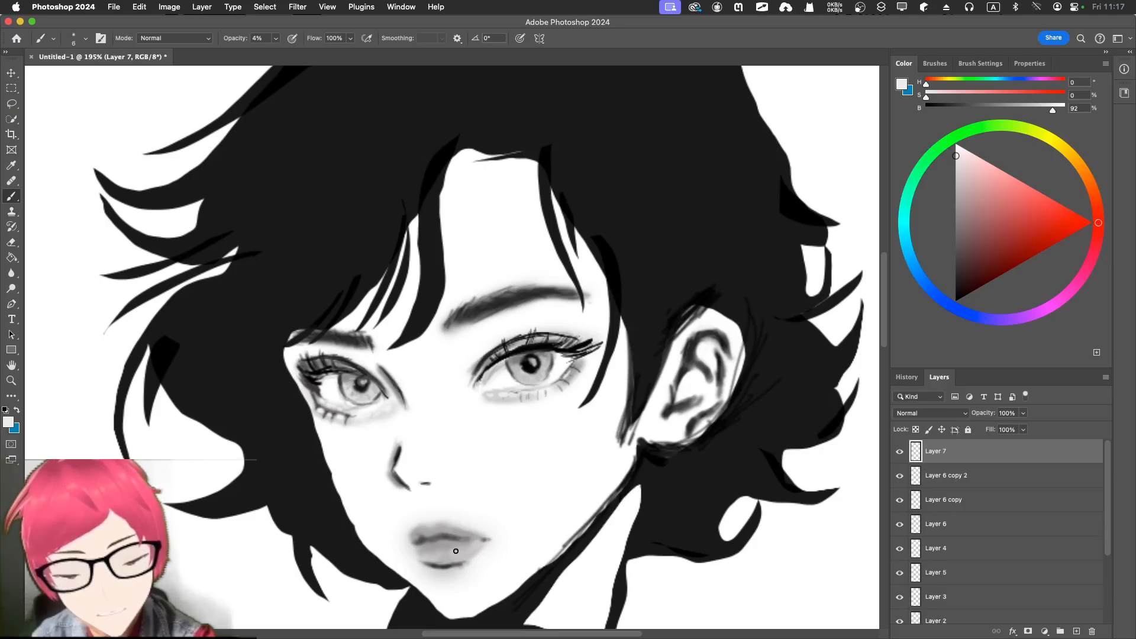
click(275, 38)
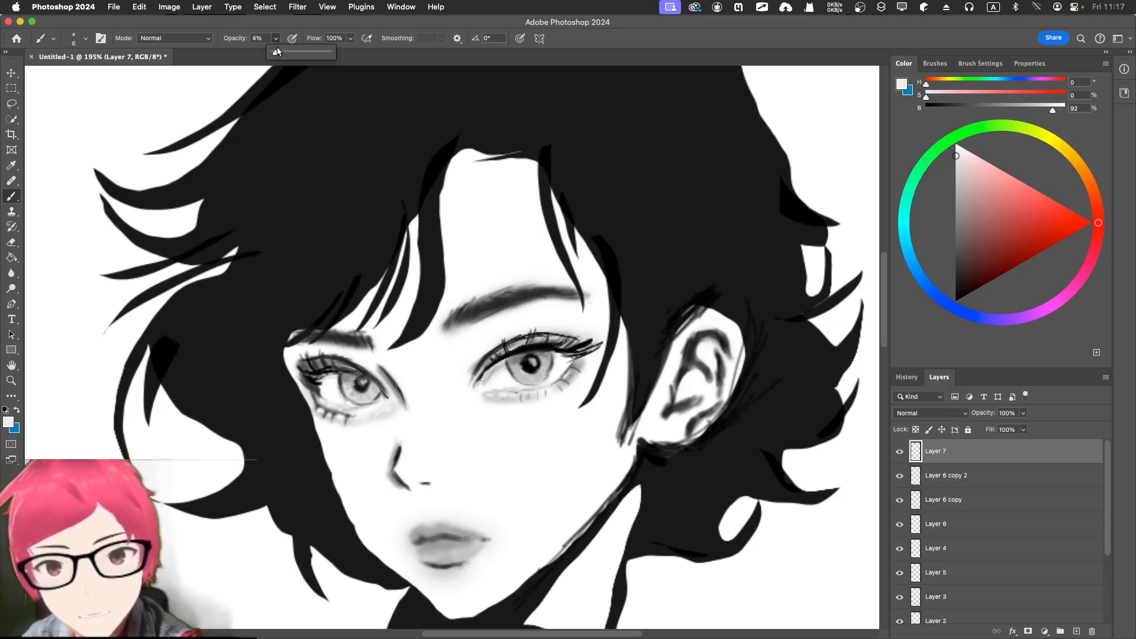
drag(273, 52, 287, 52)
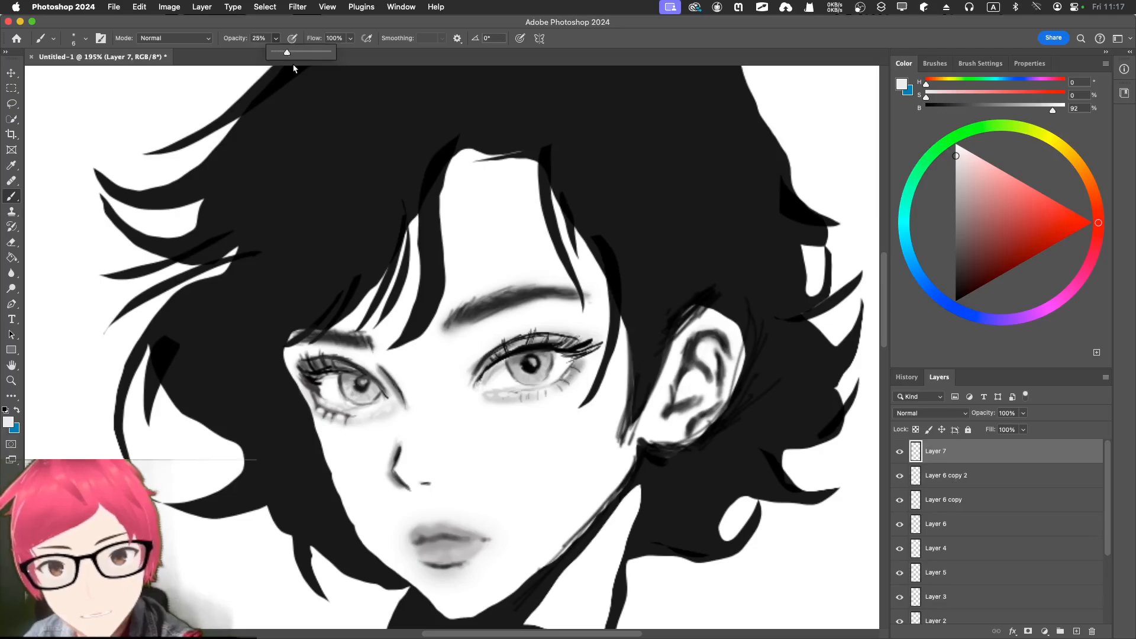
click(450, 550)
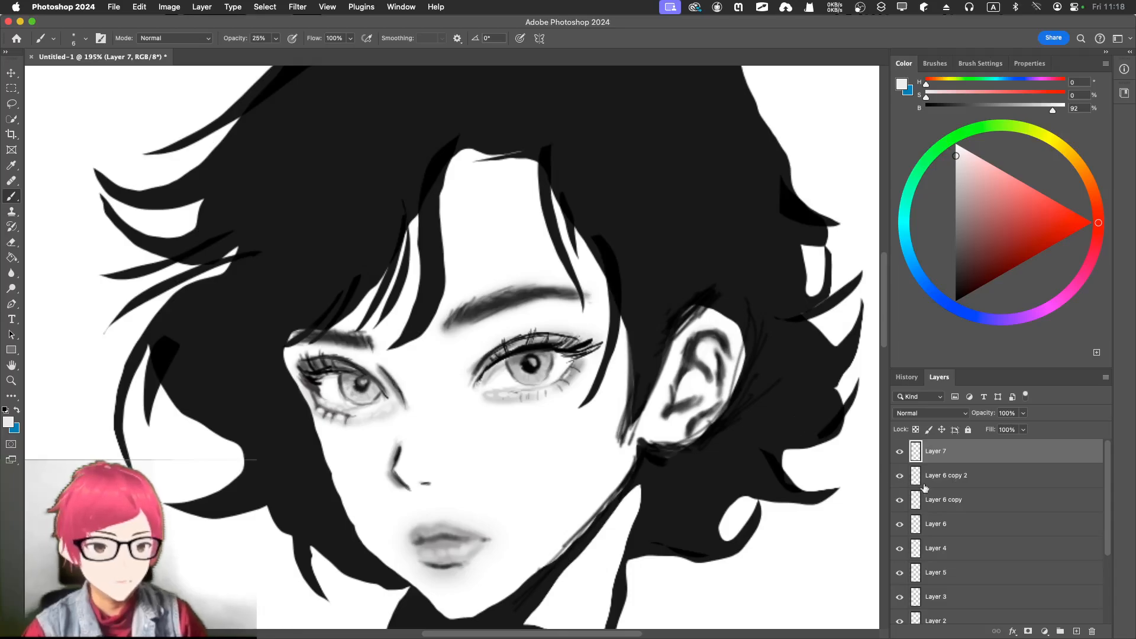
Hide and show Layer 6 copy 2, Layer 6, Layer 6 copy and Layer 5 to check what each one contributes.
click(899, 475)
click(899, 476)
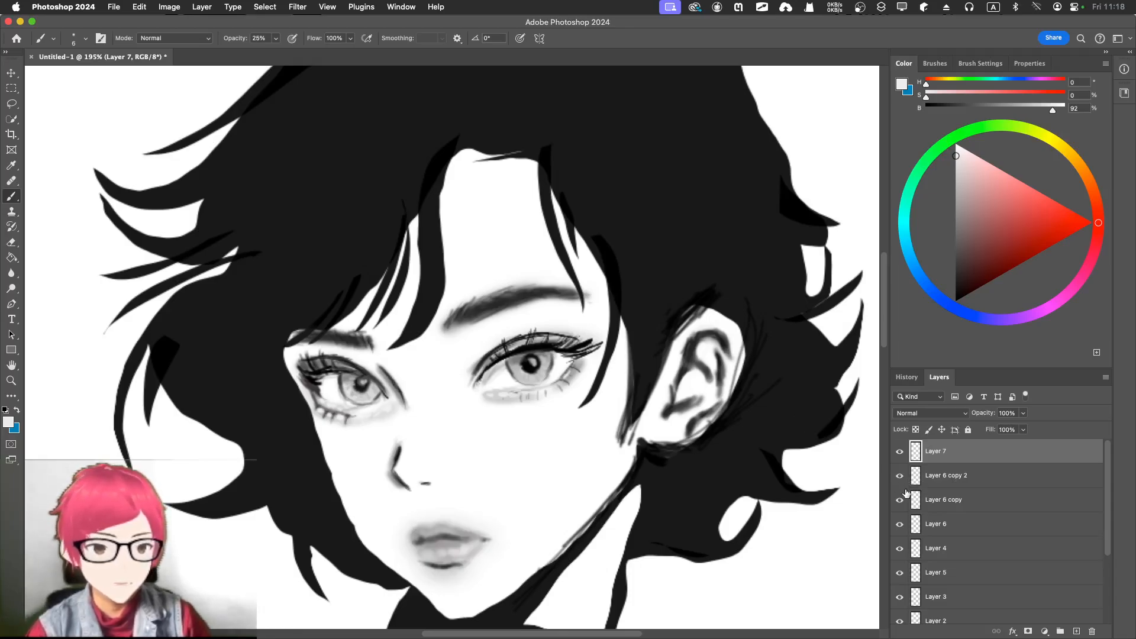
click(899, 523)
click(899, 523)
click(899, 500)
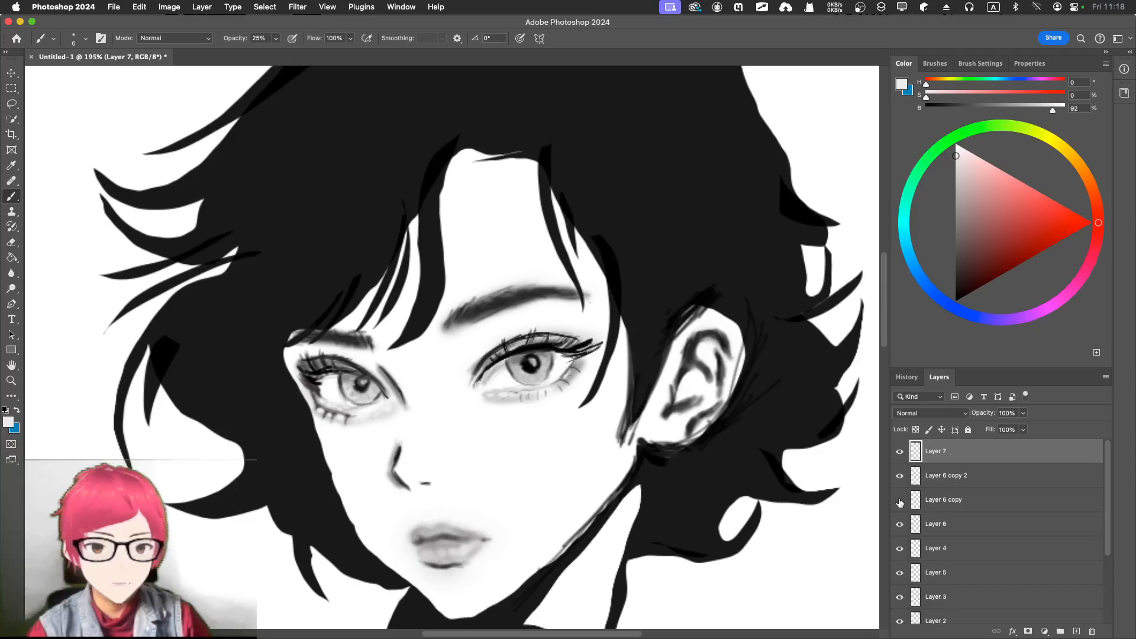
click(899, 500)
scroll(900, 544, down, 2)
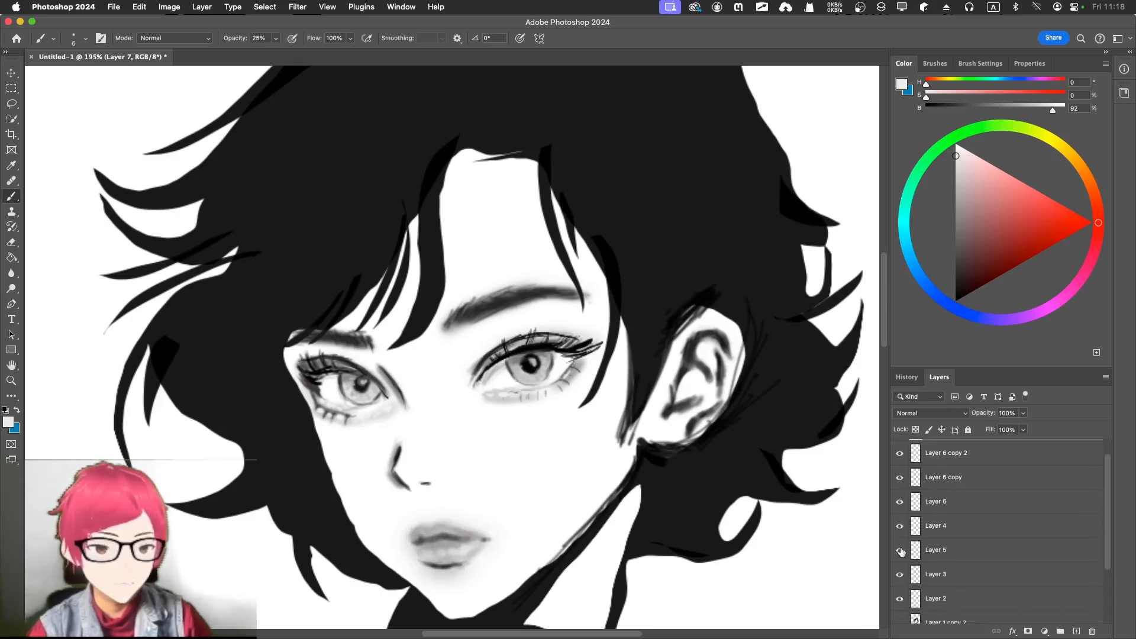
click(900, 551)
click(900, 551)
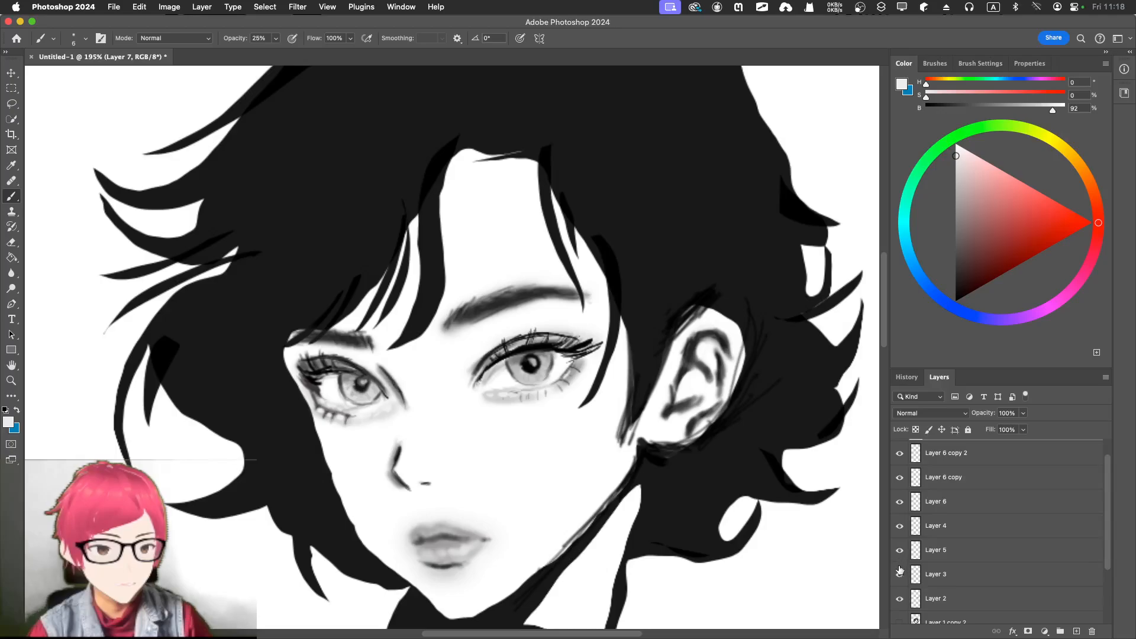
Toggle Layer 3's visibility repeatedly to compare the portrait with and without it, and select the layer.
click(899, 579)
click(899, 576)
click(899, 576)
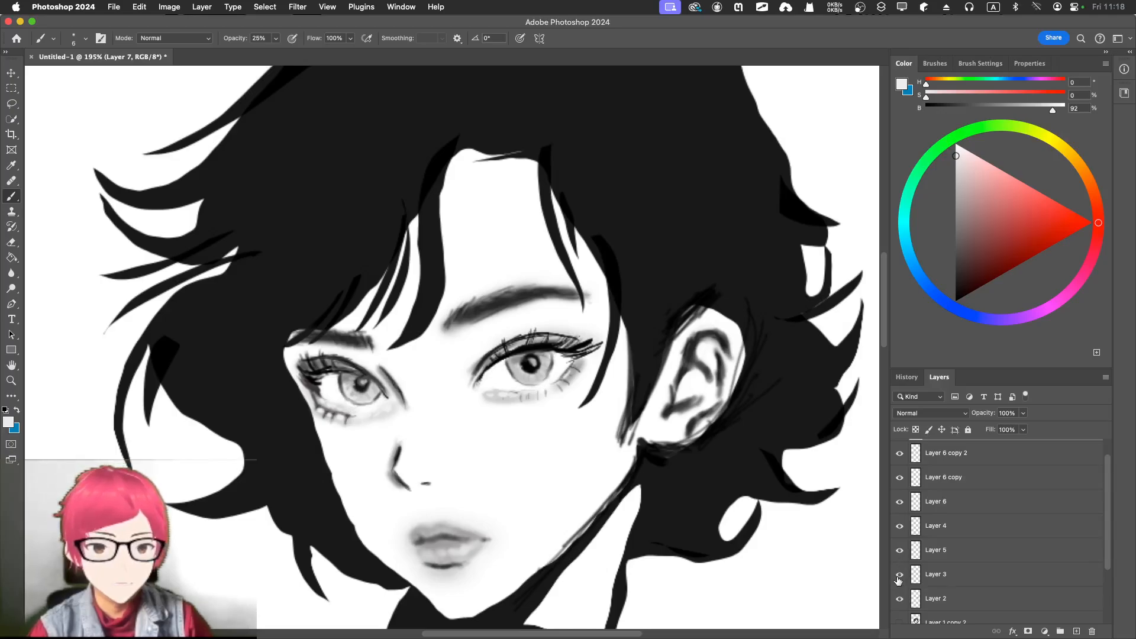
click(898, 575)
click(899, 576)
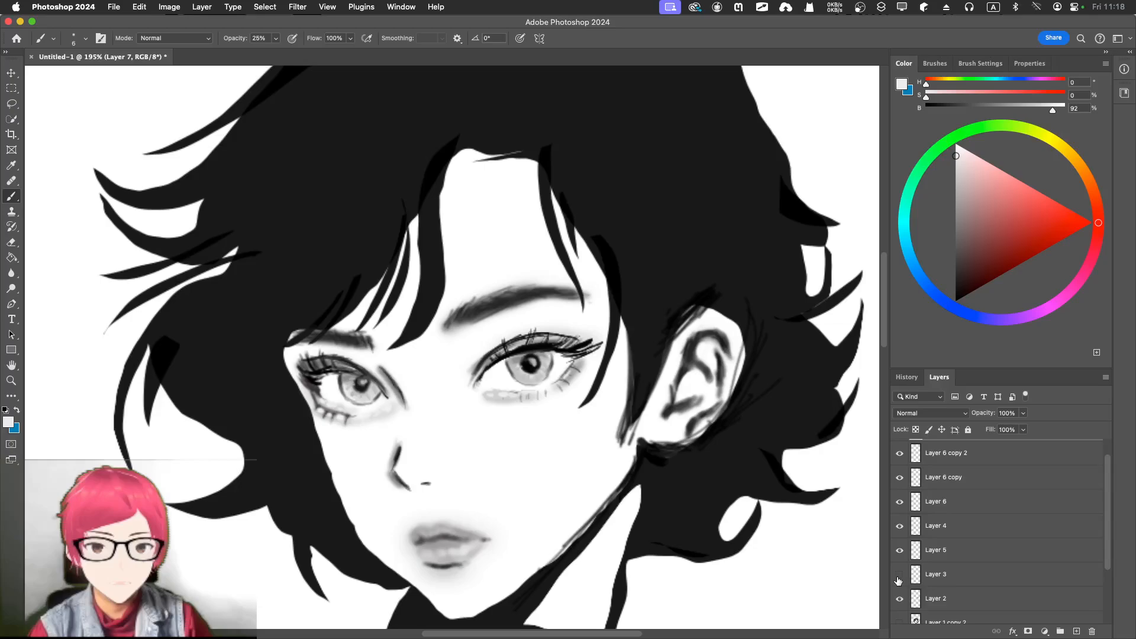
click(899, 575)
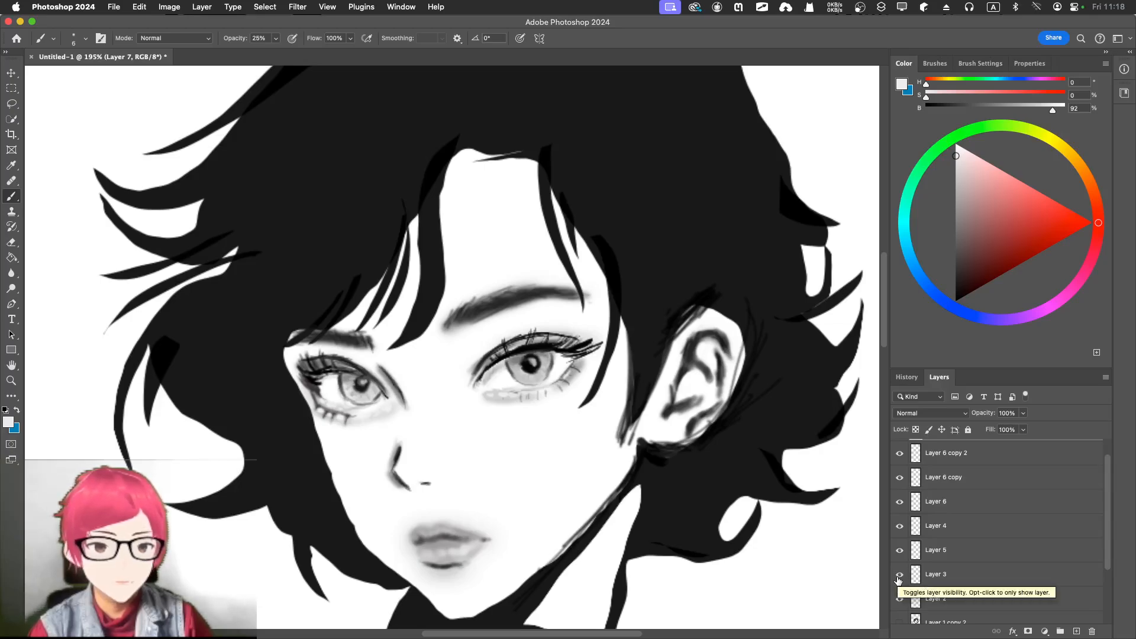
click(899, 577)
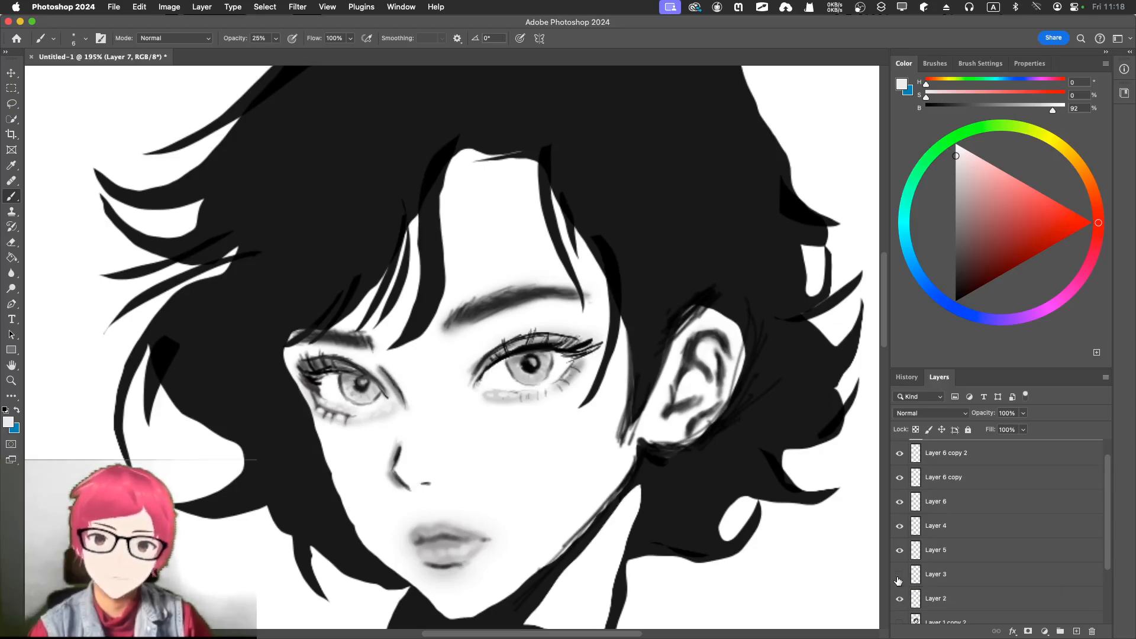
click(898, 579)
click(899, 577)
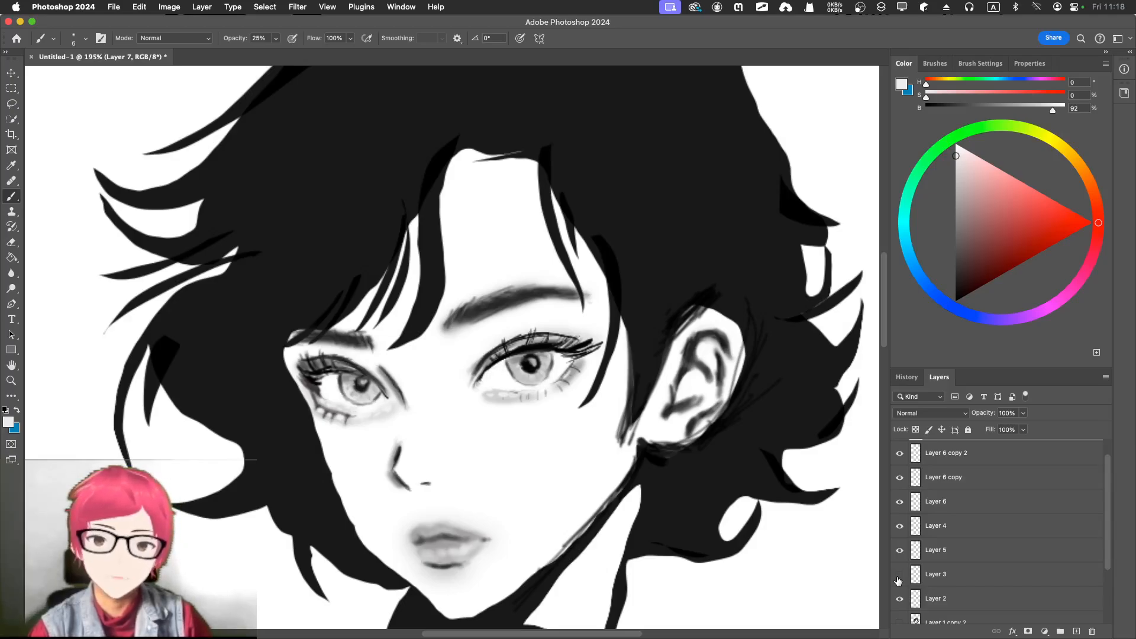
click(898, 577)
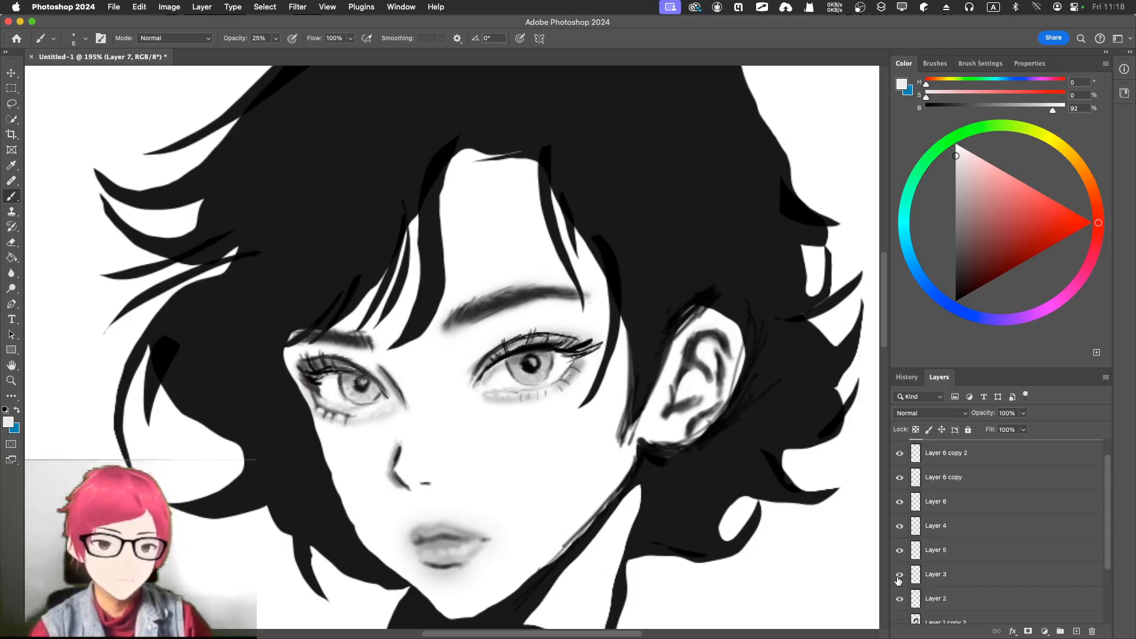
click(934, 577)
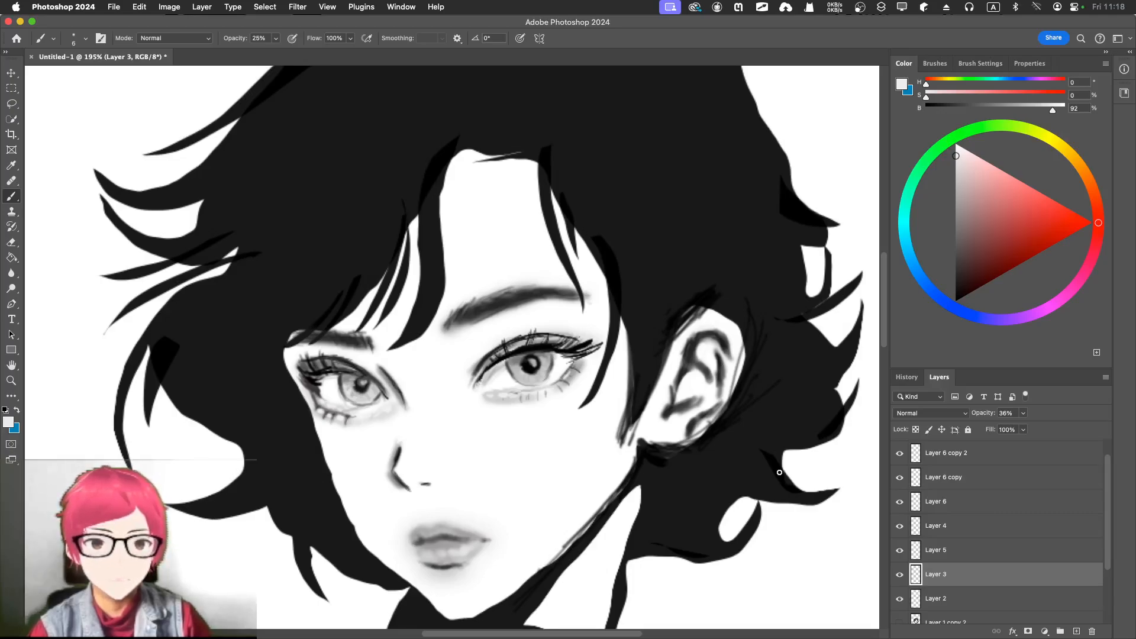
Add a new layer directly above Layer 6 copy 2.
key(super+minus)
key(super+minus)
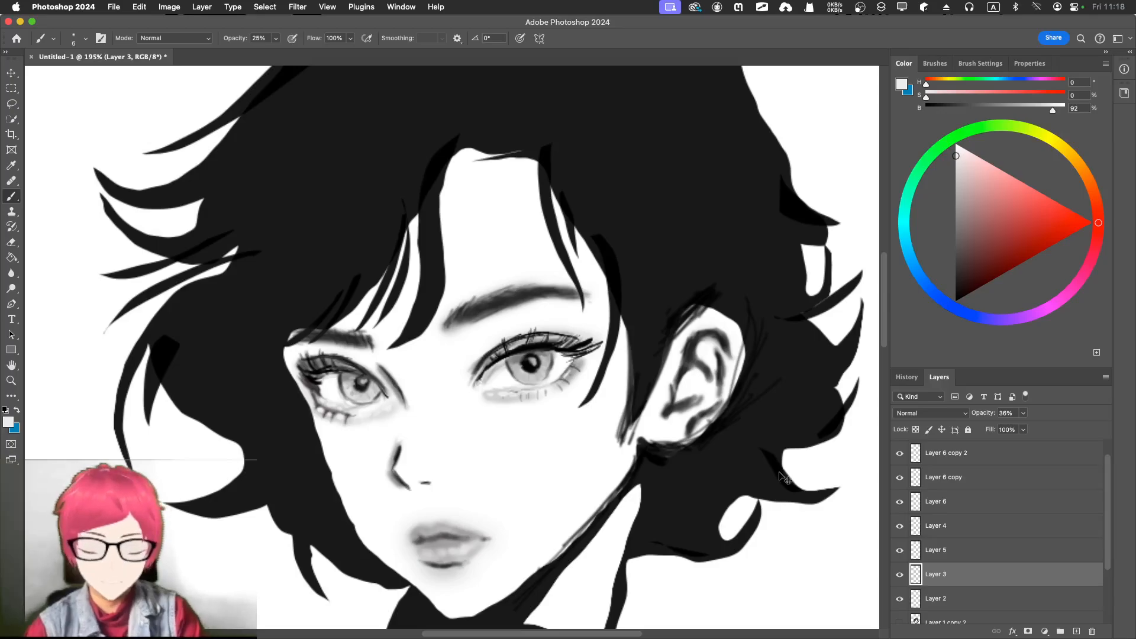
key(super+minus)
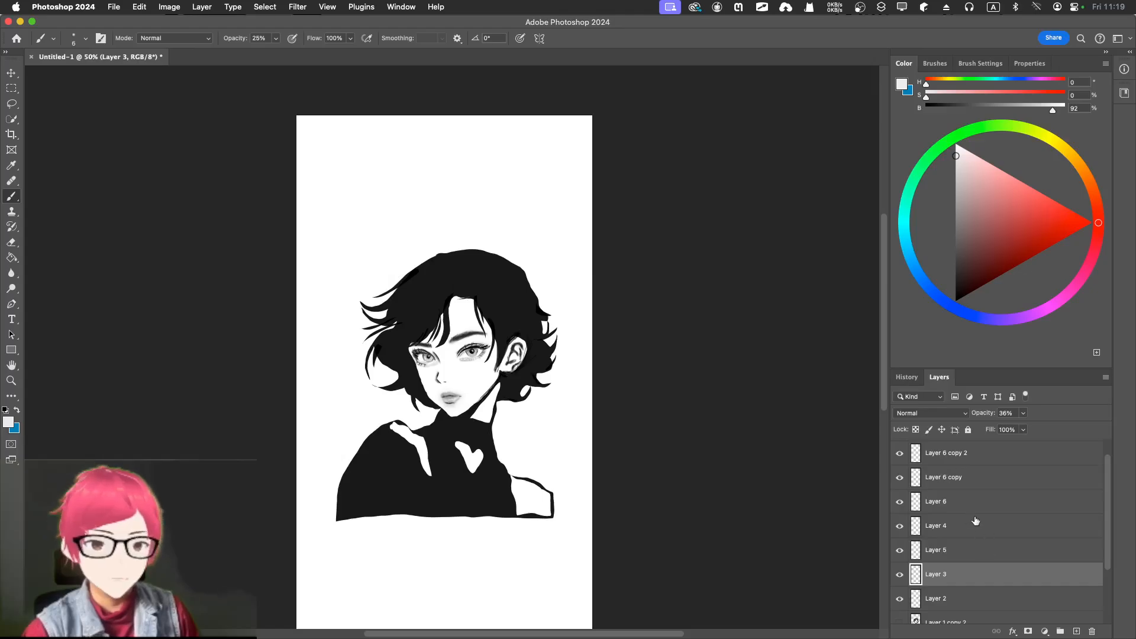
click(959, 457)
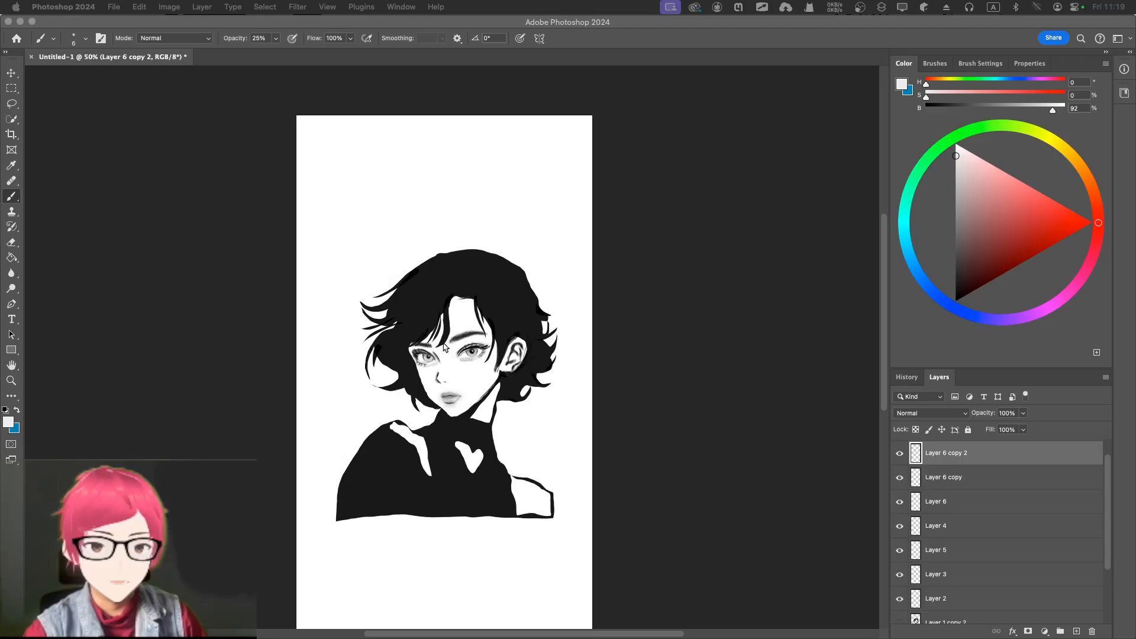
click(444, 291)
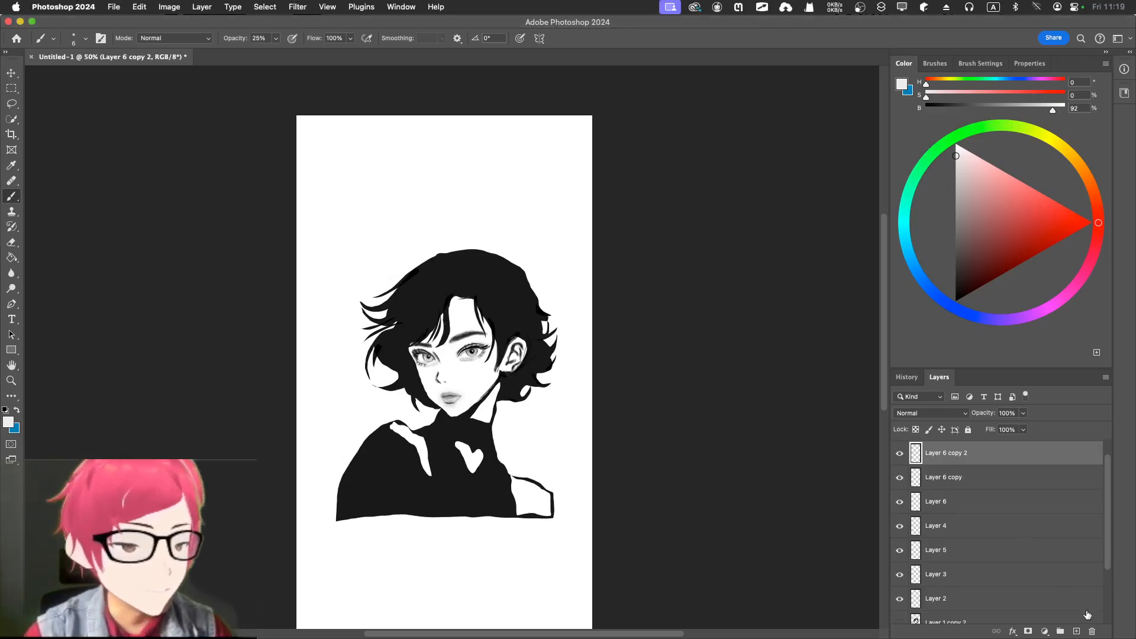
click(1077, 631)
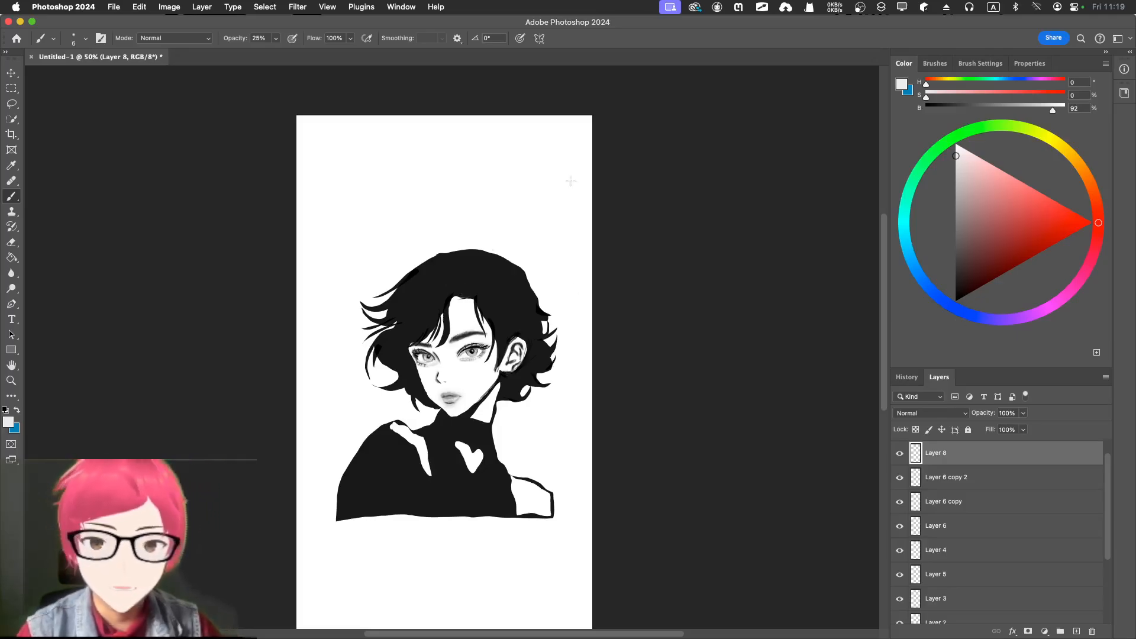
Choose the Hard Round Pressure Size brush with a dark gray of 38% brightness, testing a hair strand stroke and undoing it.
click(939, 63)
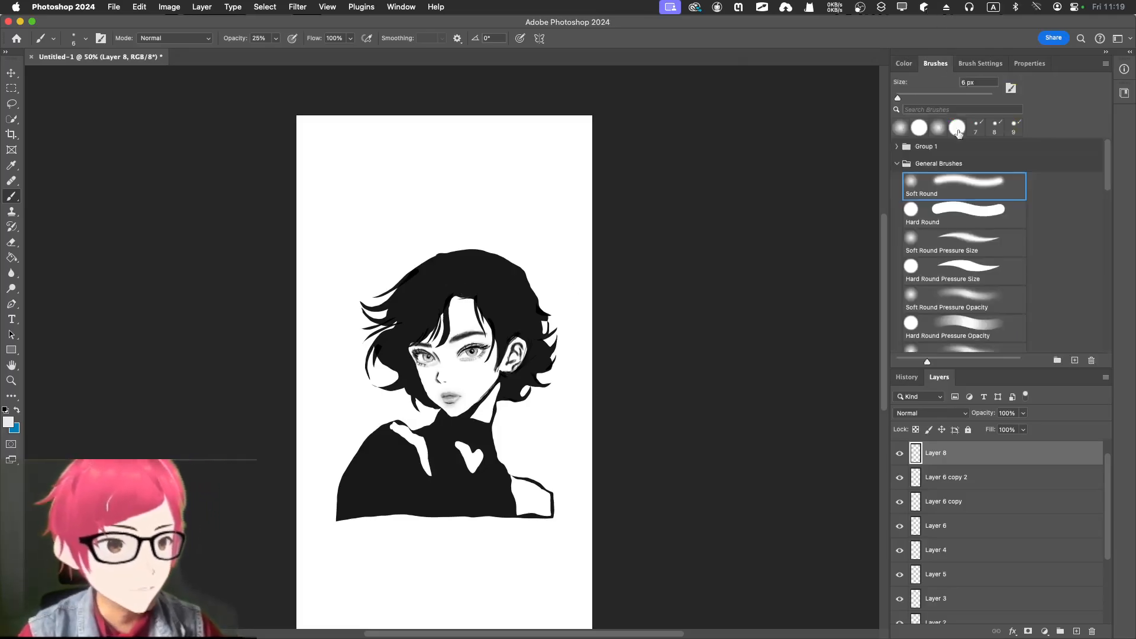
click(972, 288)
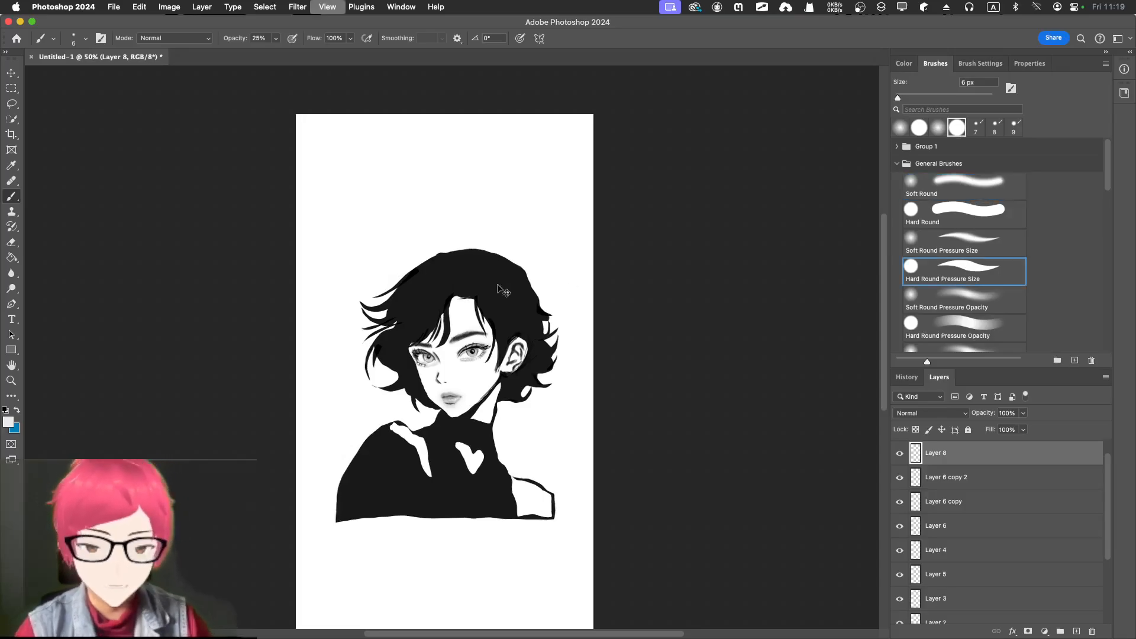
scroll(498, 285, up, 4)
key(super+minus)
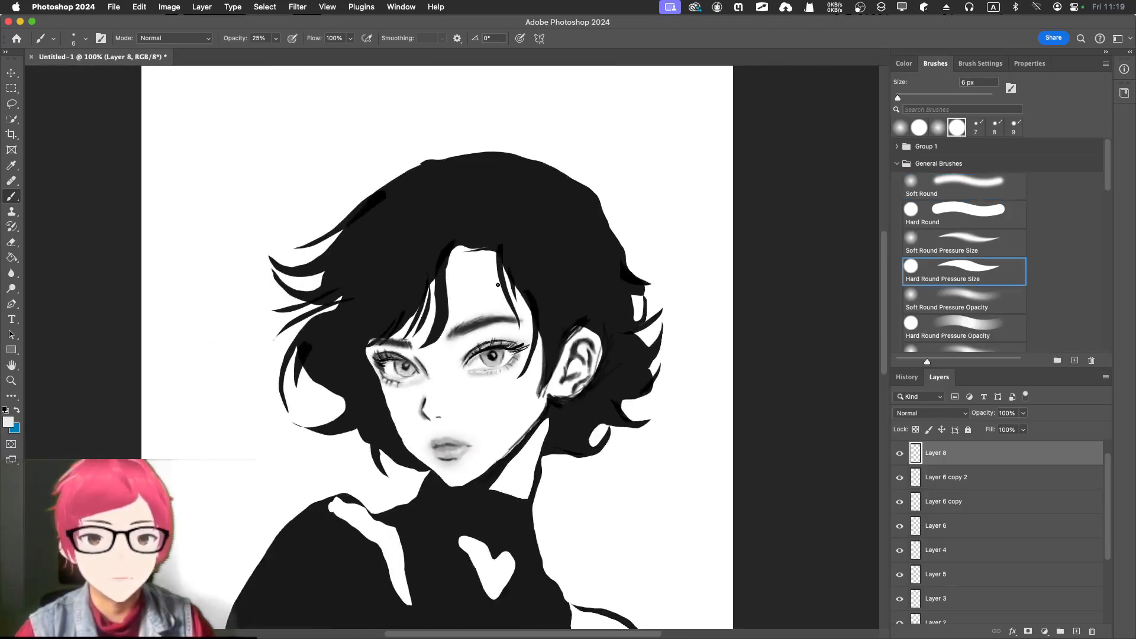
click(904, 63)
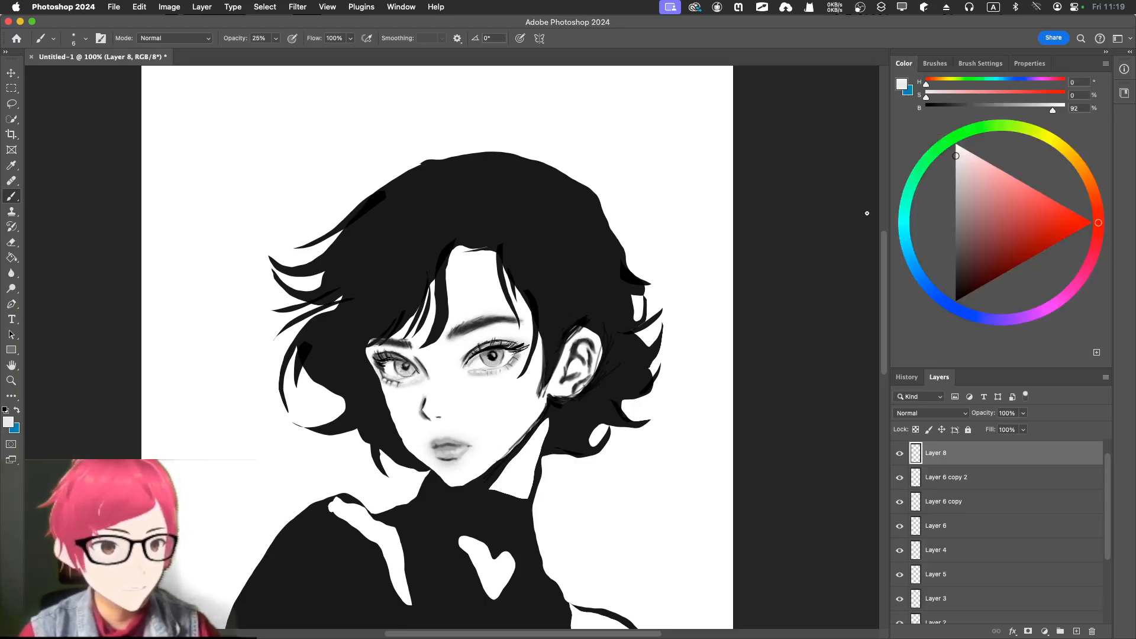
drag(966, 231, 954, 241)
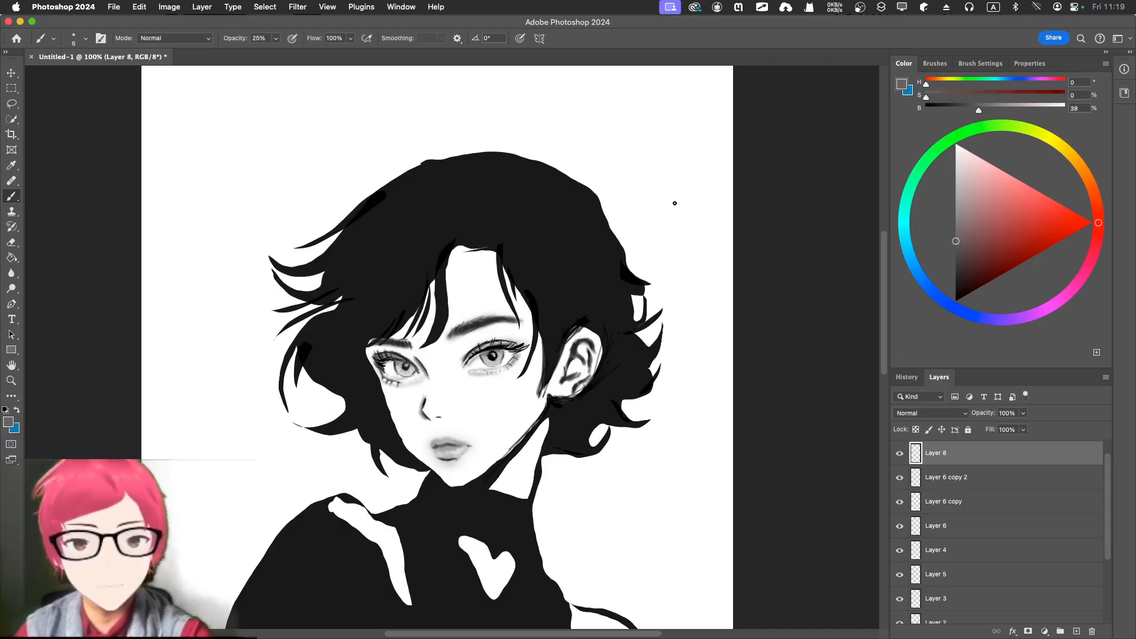
drag(438, 198, 380, 277)
key(super+z)
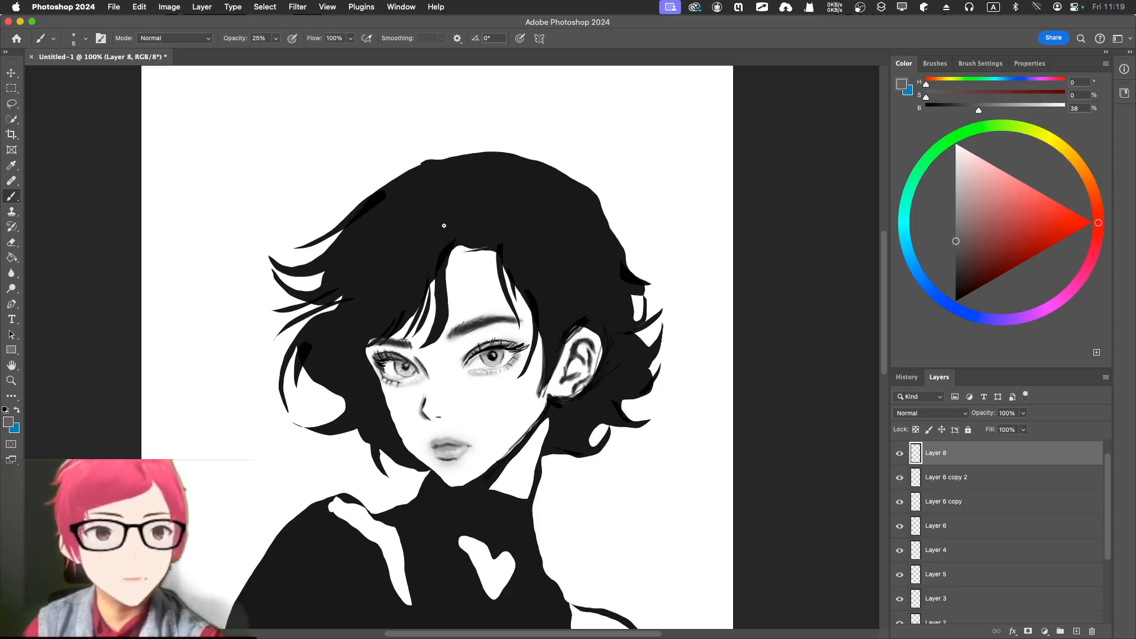
Make Layer 1 copy visible and compare the portrait with Layer 1 copy 2 shown and hidden.
scroll(919, 532, down, 3)
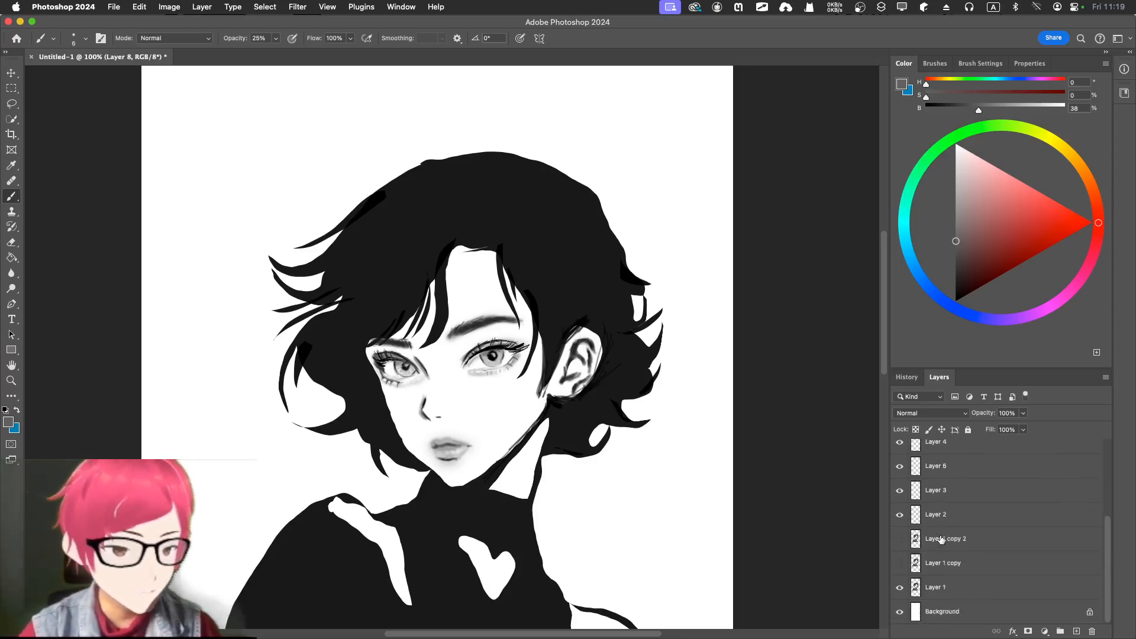
click(900, 538)
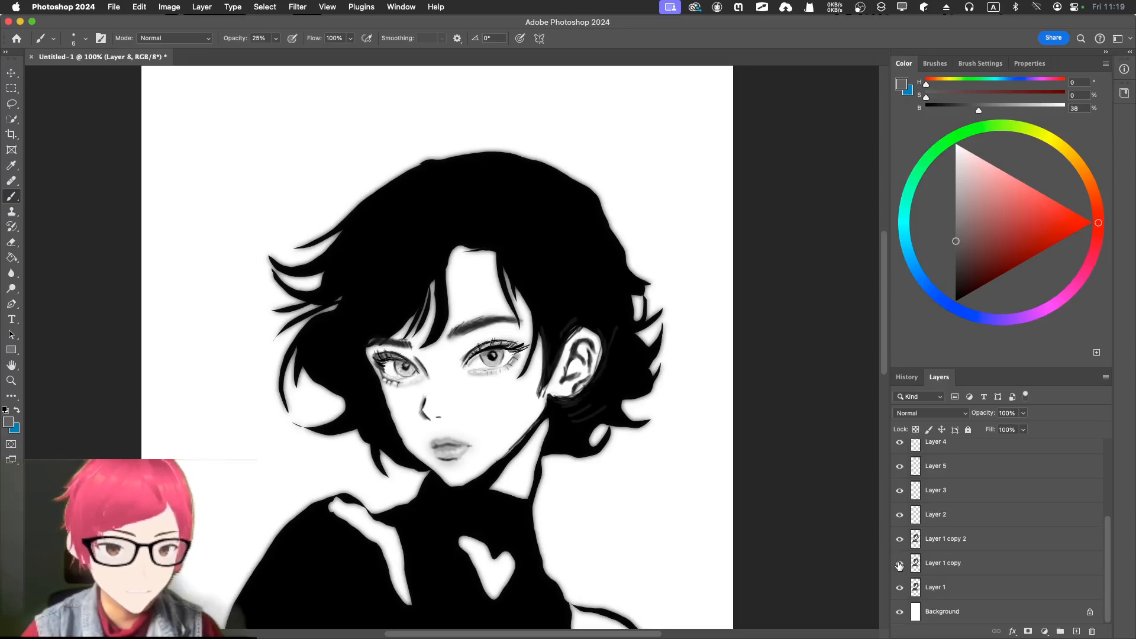
click(899, 563)
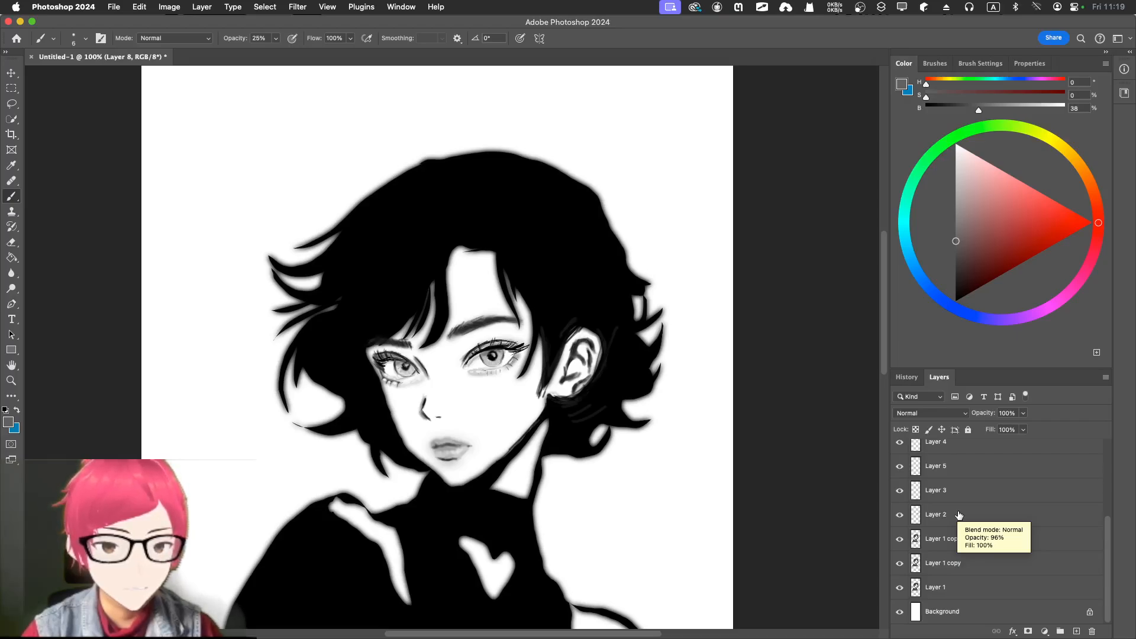
click(898, 547)
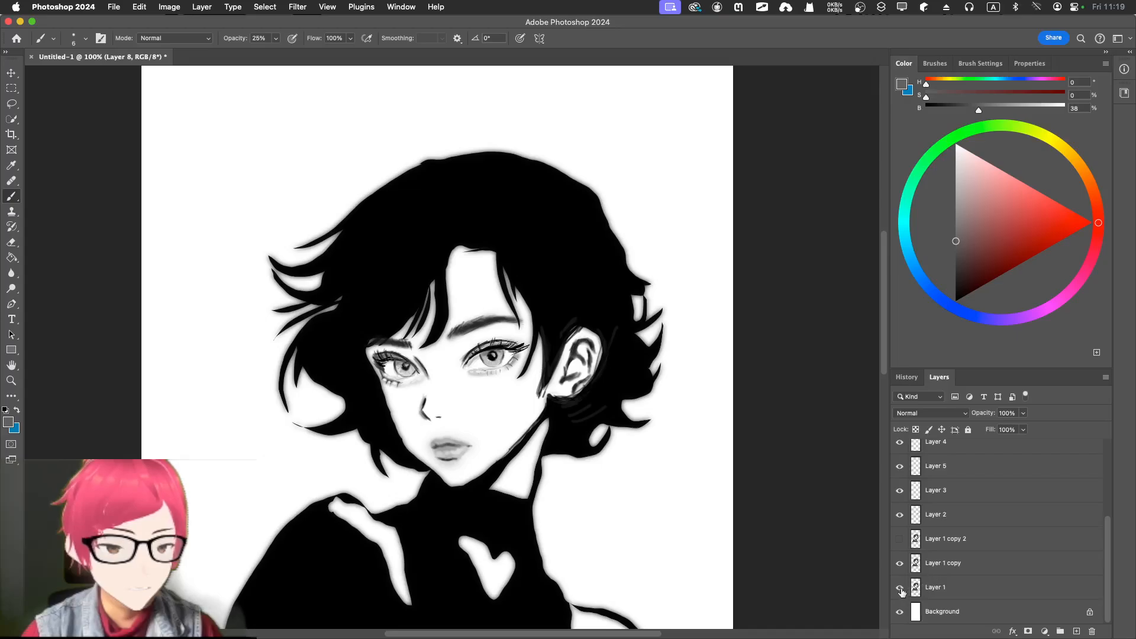
Compare the portrait with Layer 1 shown and hidden, and make Layer 1 and Layer 1 copy 2 visible.
click(899, 588)
click(899, 588)
click(899, 588)
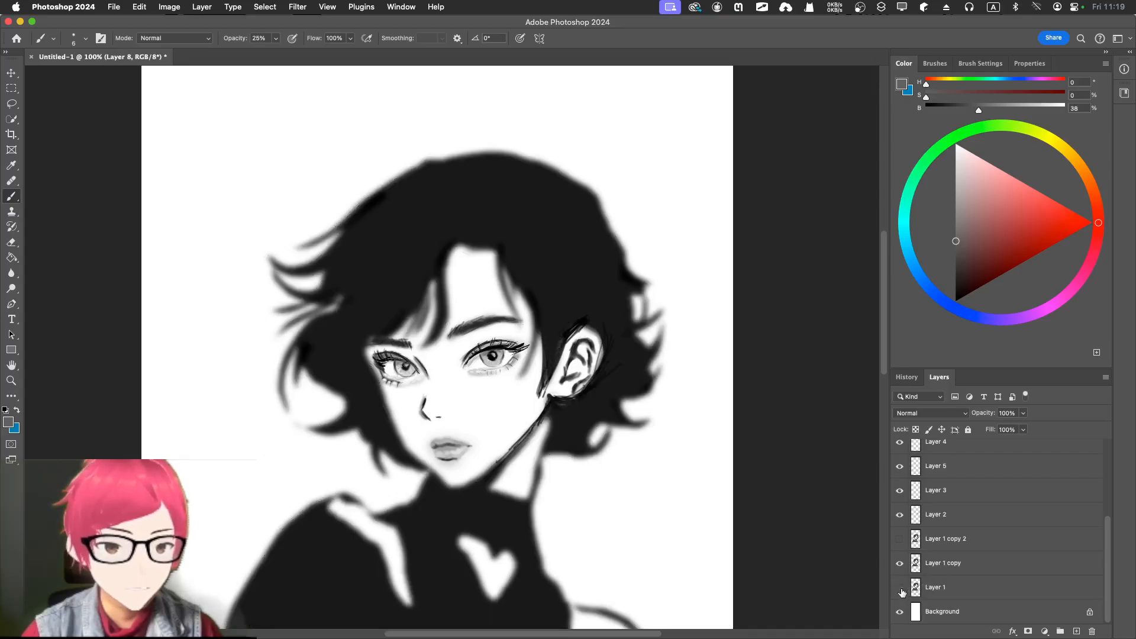
click(899, 588)
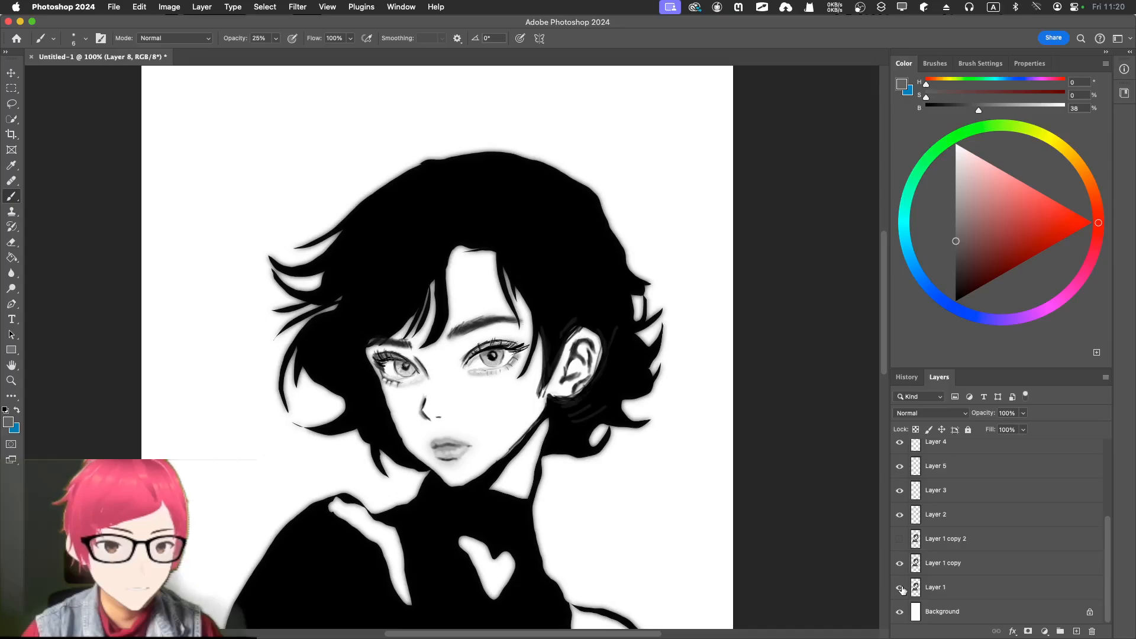
click(899, 540)
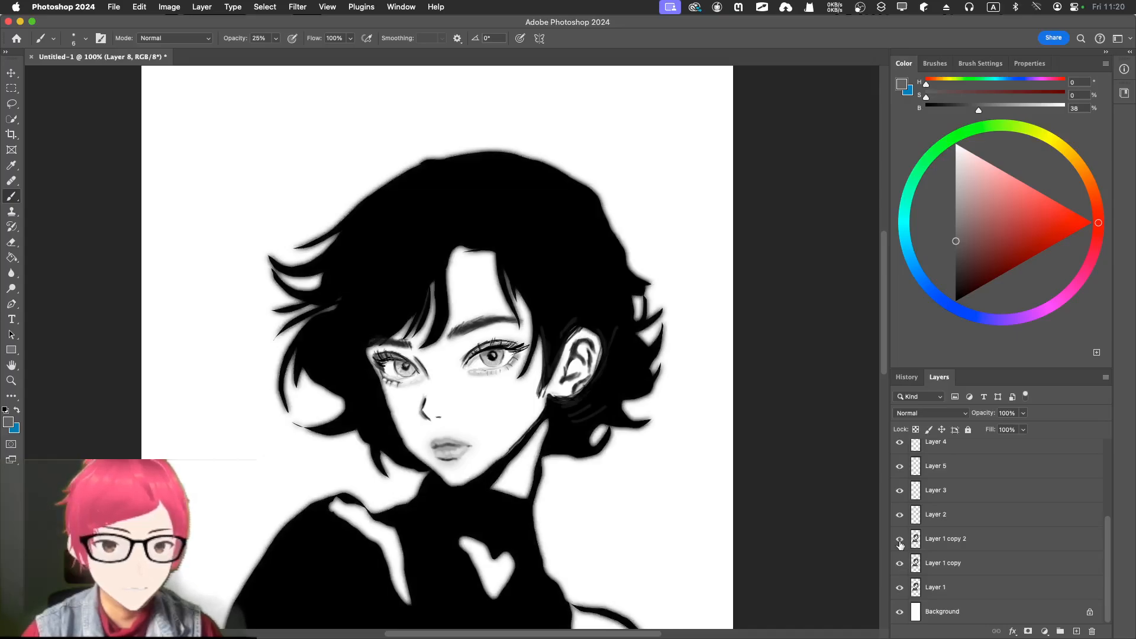
click(899, 539)
click(899, 539)
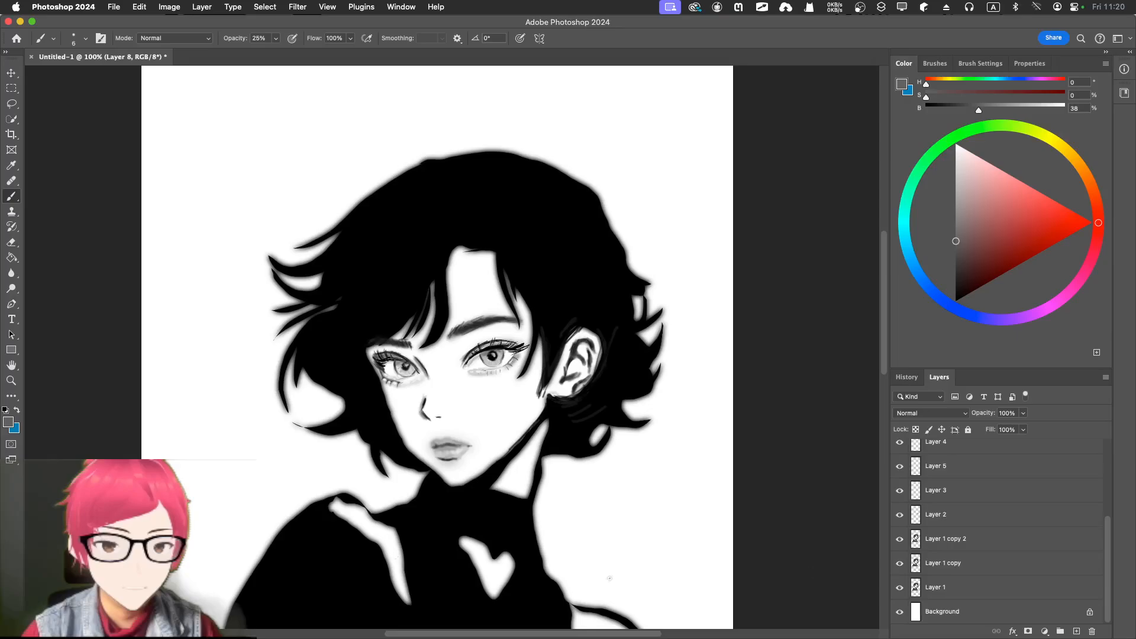
Try to erase the stray line at the left hair tip on Layer 1, Layer 1 copy and Layer 1 copy 2.
click(924, 592)
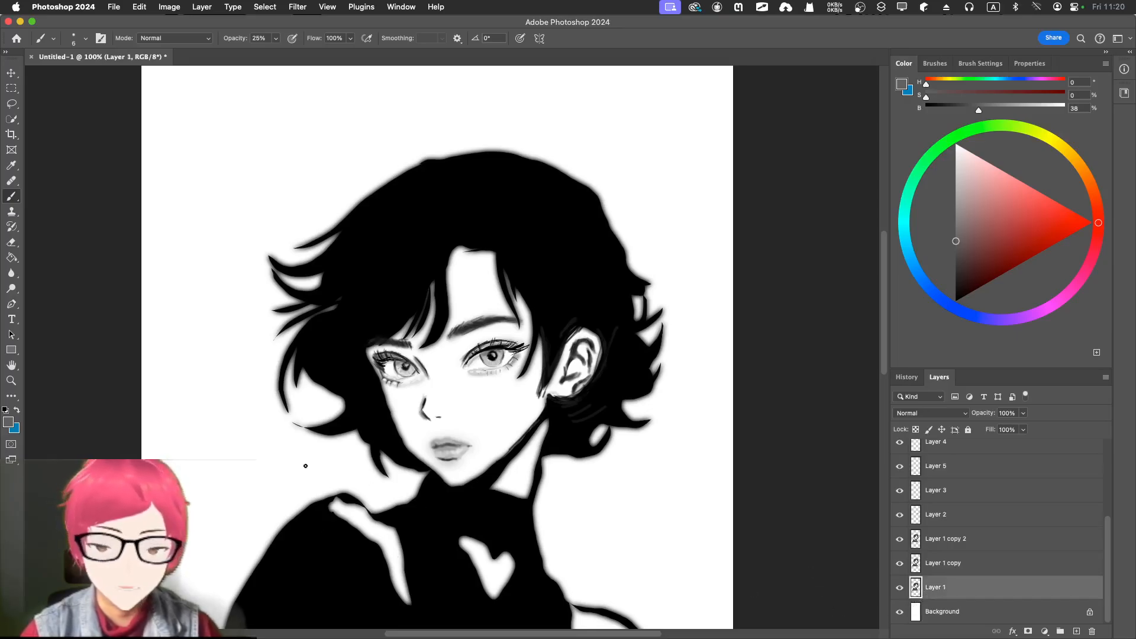
key(e)
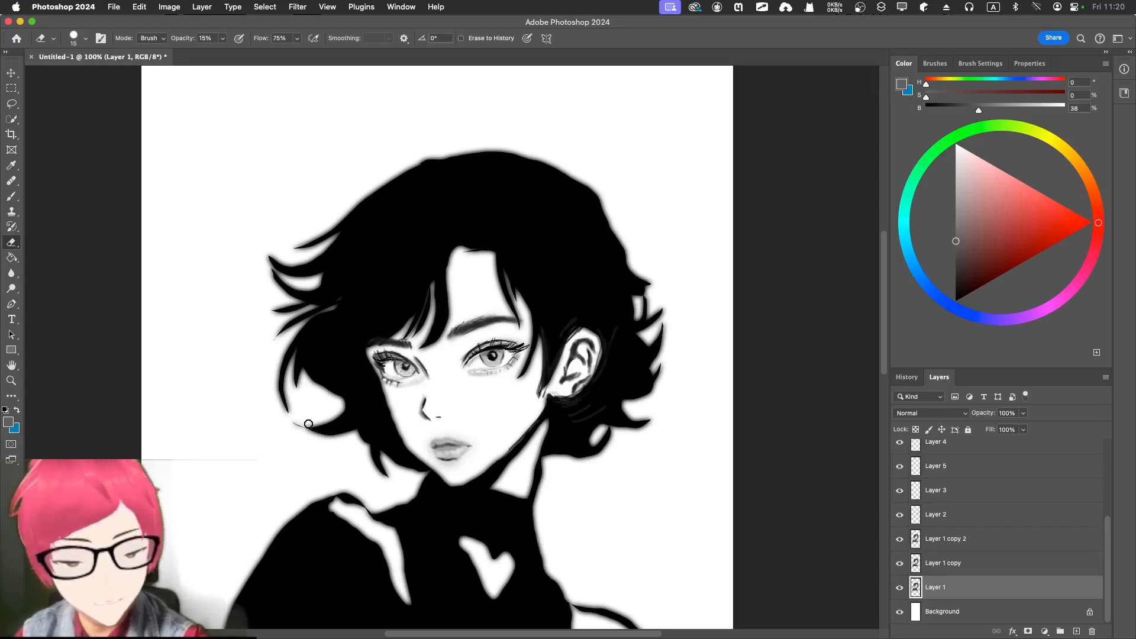
click(951, 564)
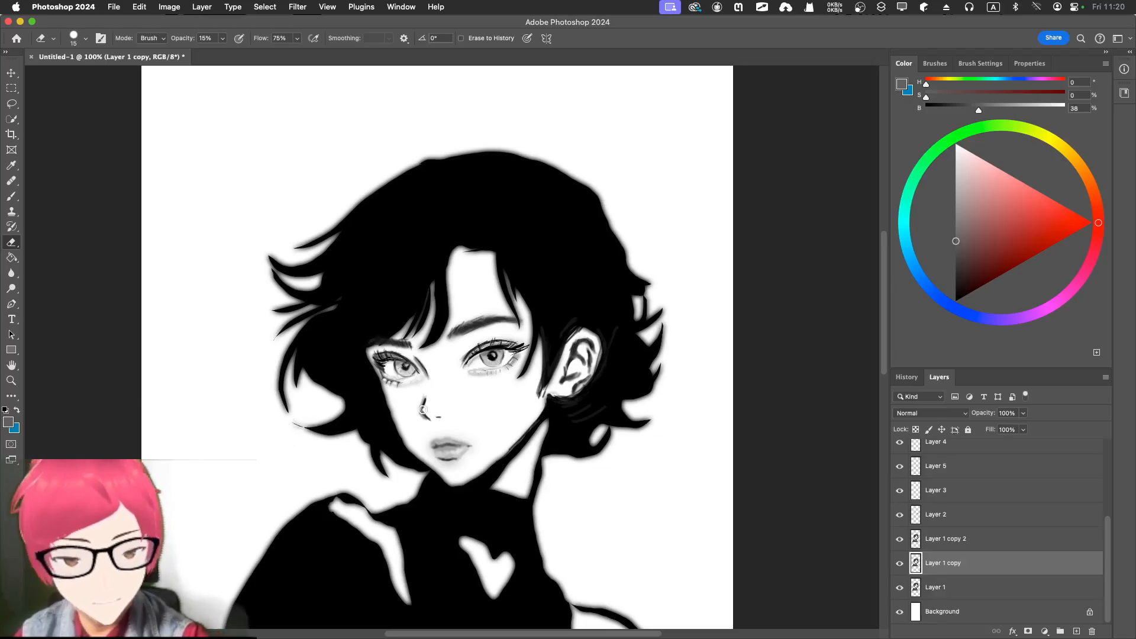
click(937, 539)
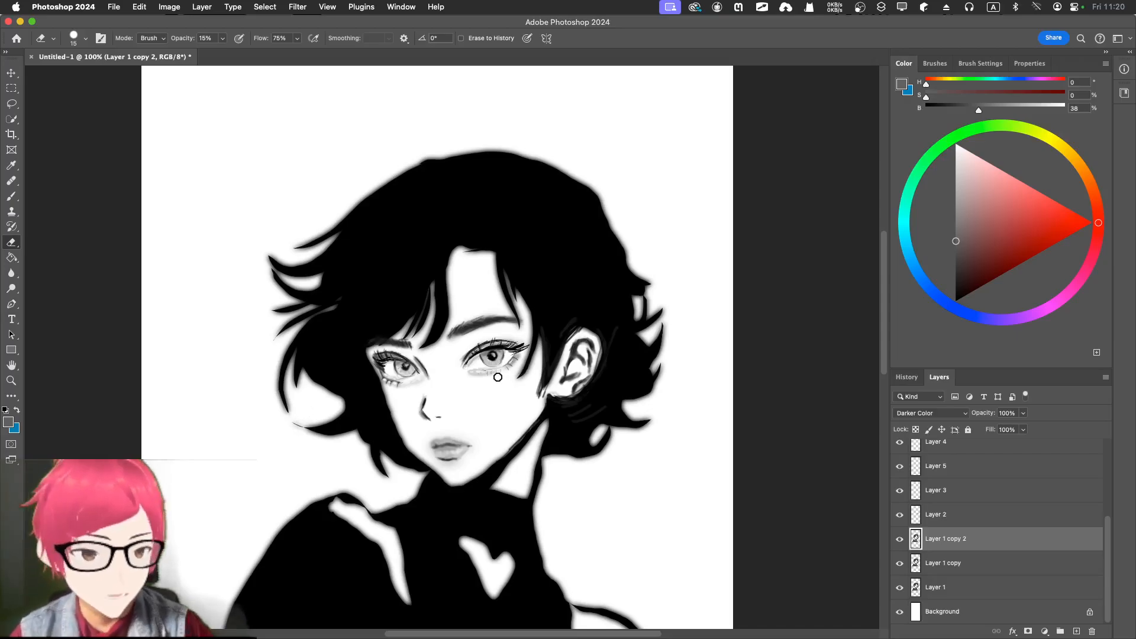
On Layer 7, paint over the stray line at the left hair tip with sampled white at 100% brush opacity.
scroll(938, 473, up, 5)
click(938, 451)
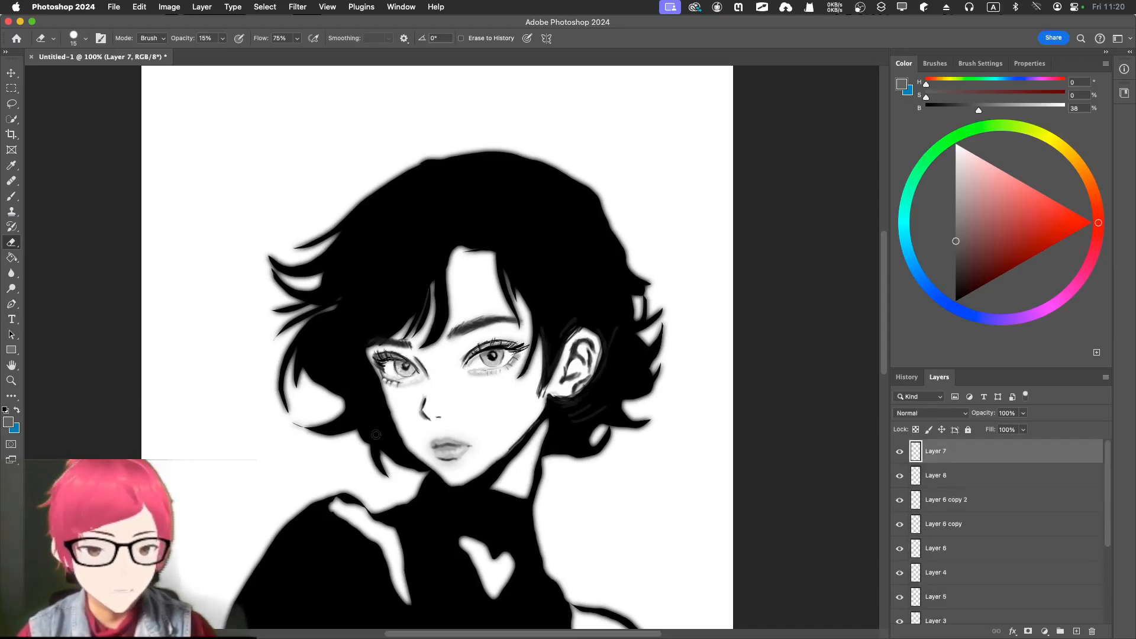
key(i)
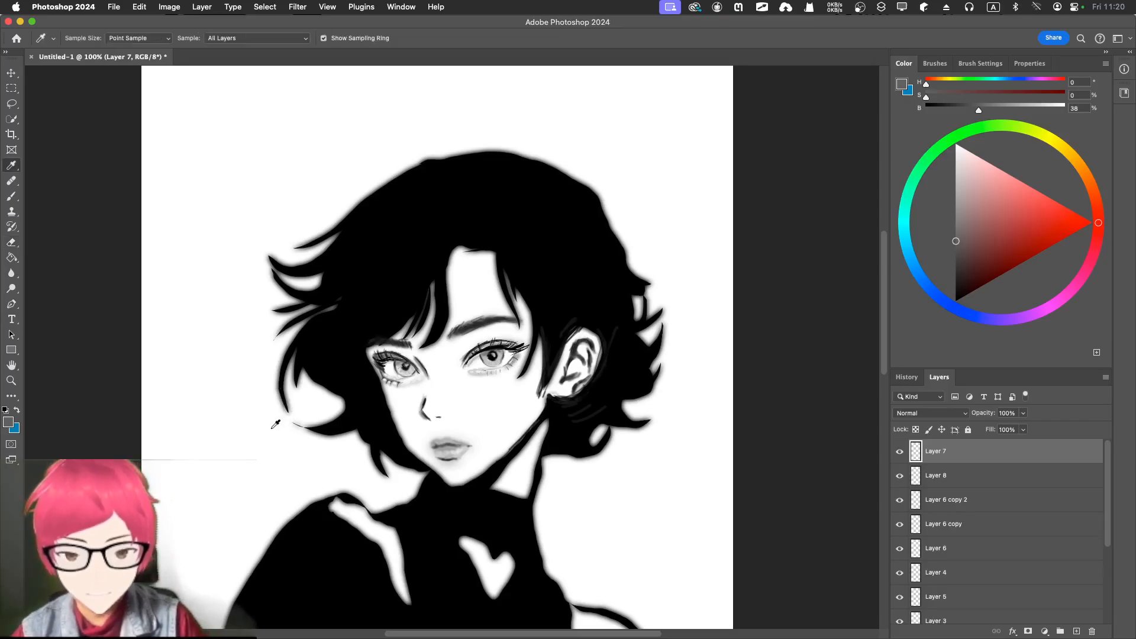
click(272, 428)
key(b)
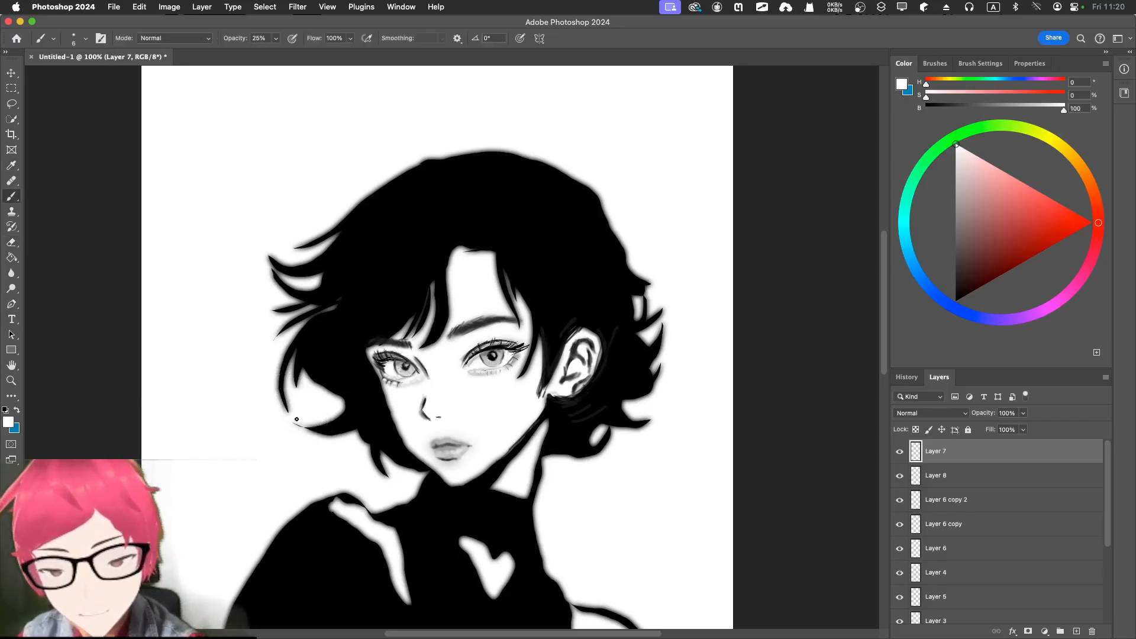
click(276, 38)
drag(273, 52, 383, 131)
click(298, 417)
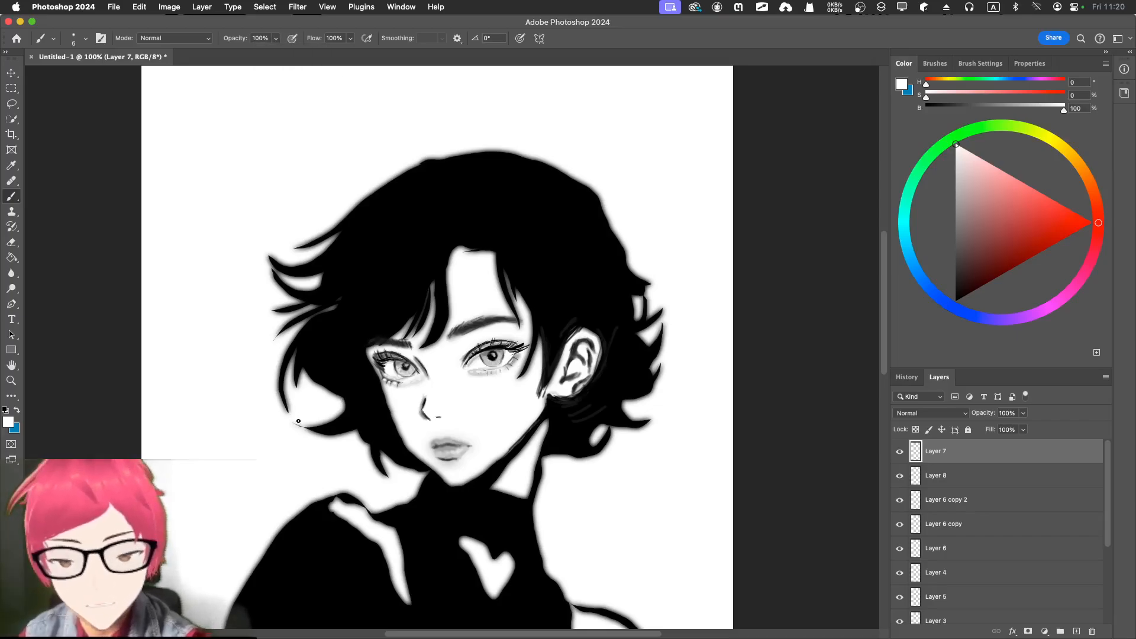
drag(295, 419, 295, 429)
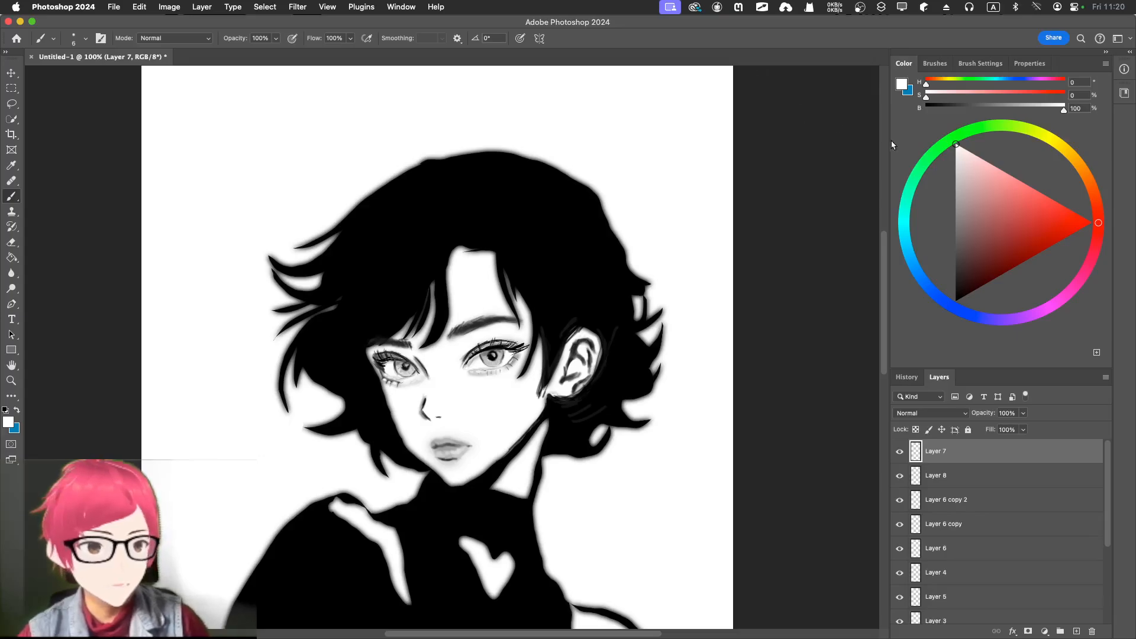
Pick a light gray of 77% brightness and set the brush size to 10 px.
click(955, 180)
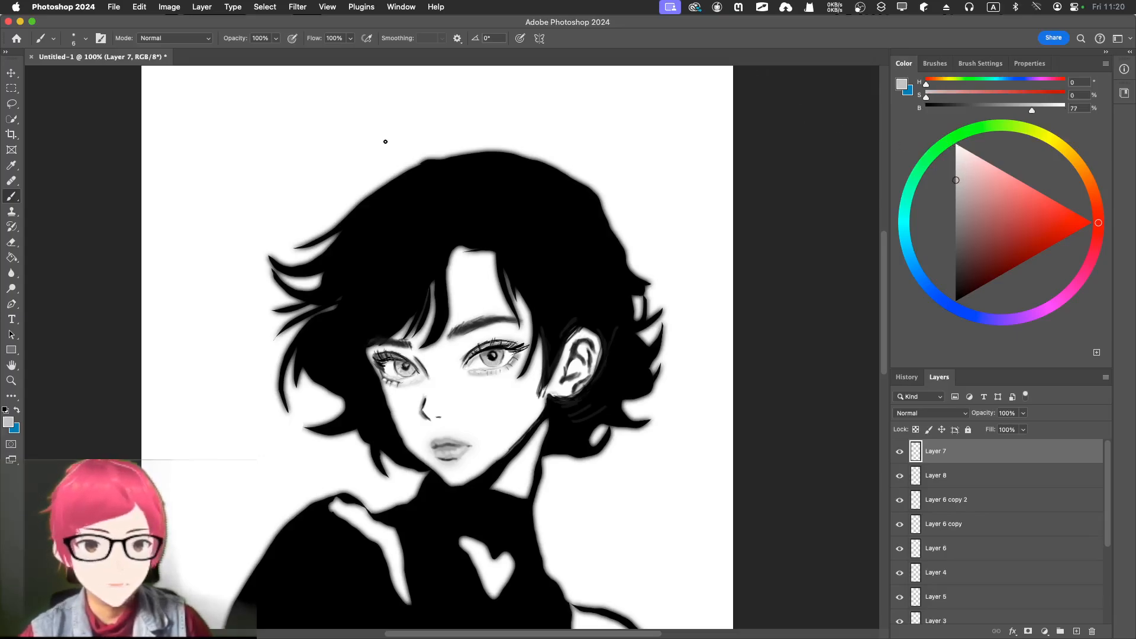
click(935, 63)
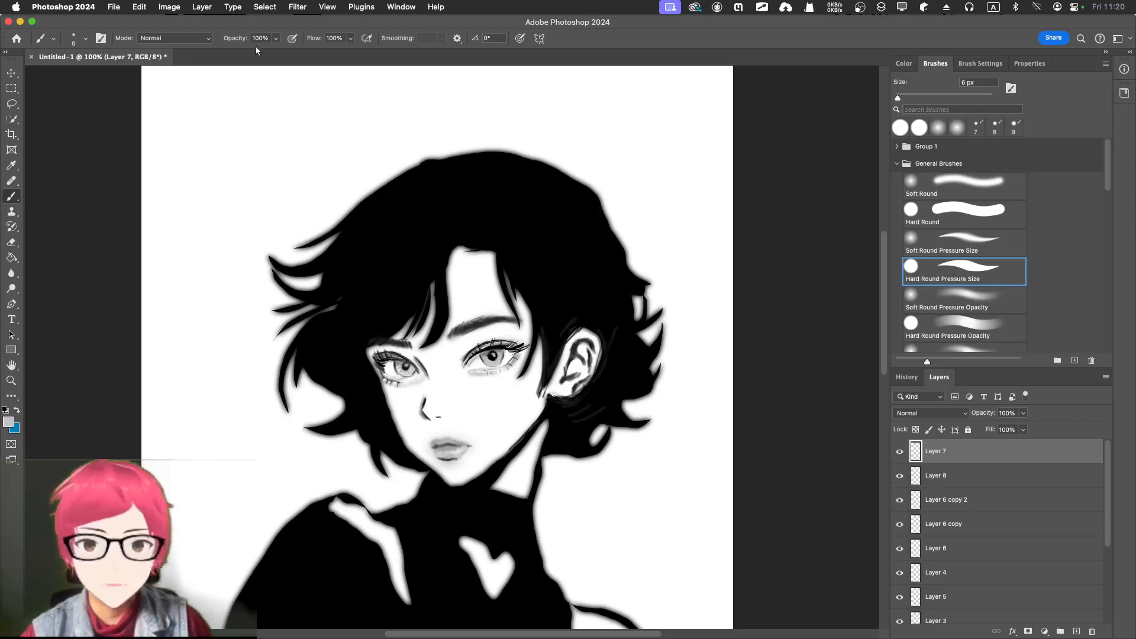
key(bracketright)
key(bracketright)
key(bracketright)
key(bracketright)
key(bracketright)
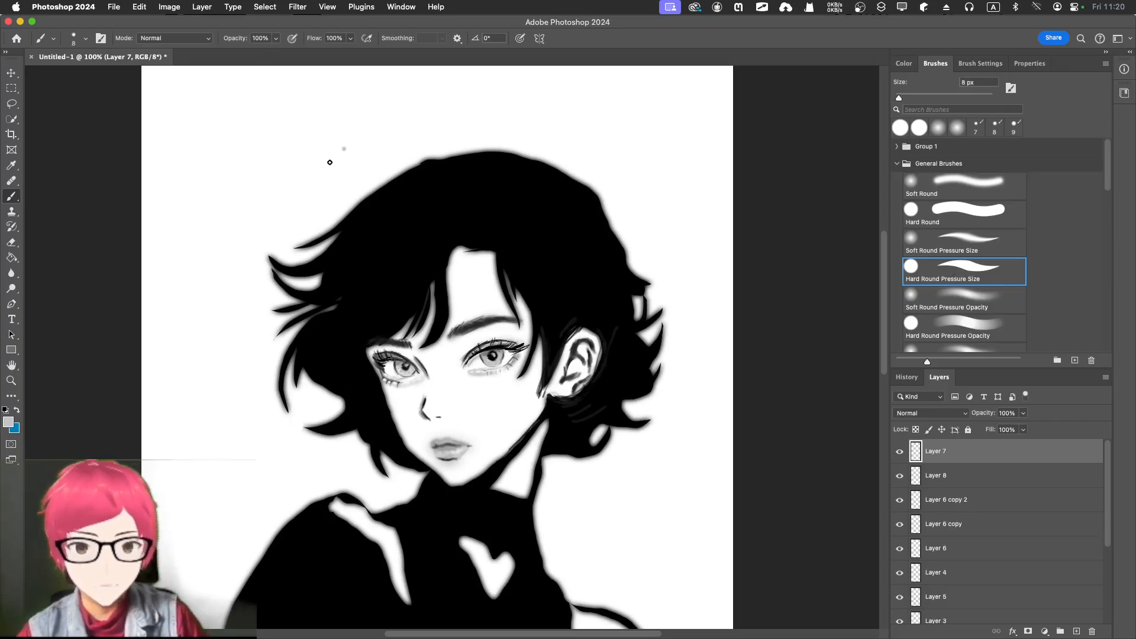
key(super+z)
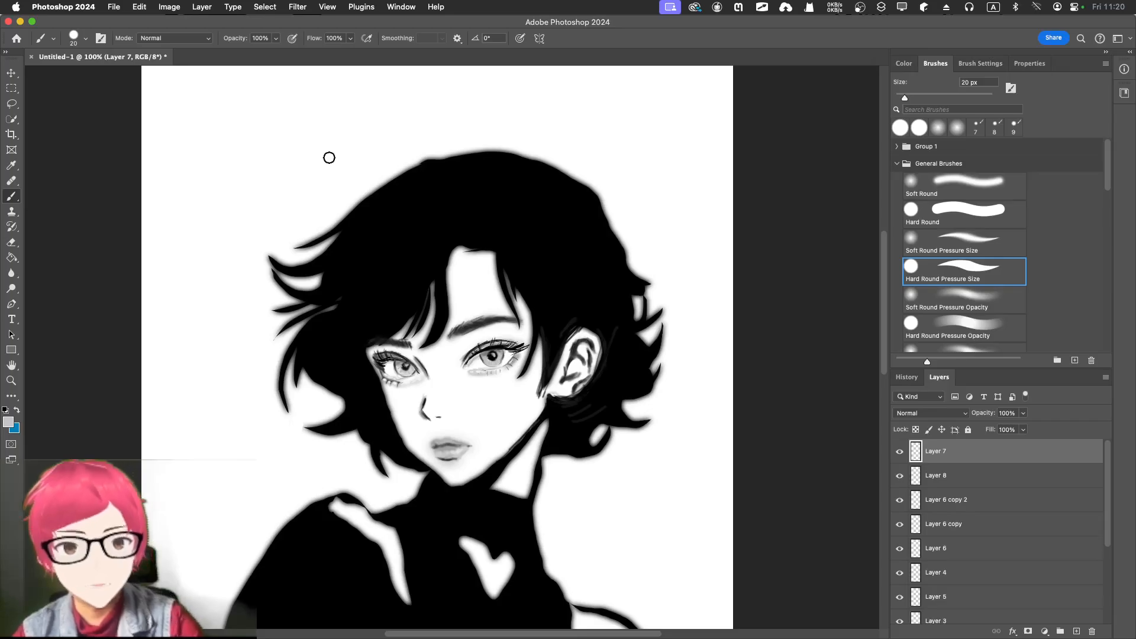
key(bracketleft)
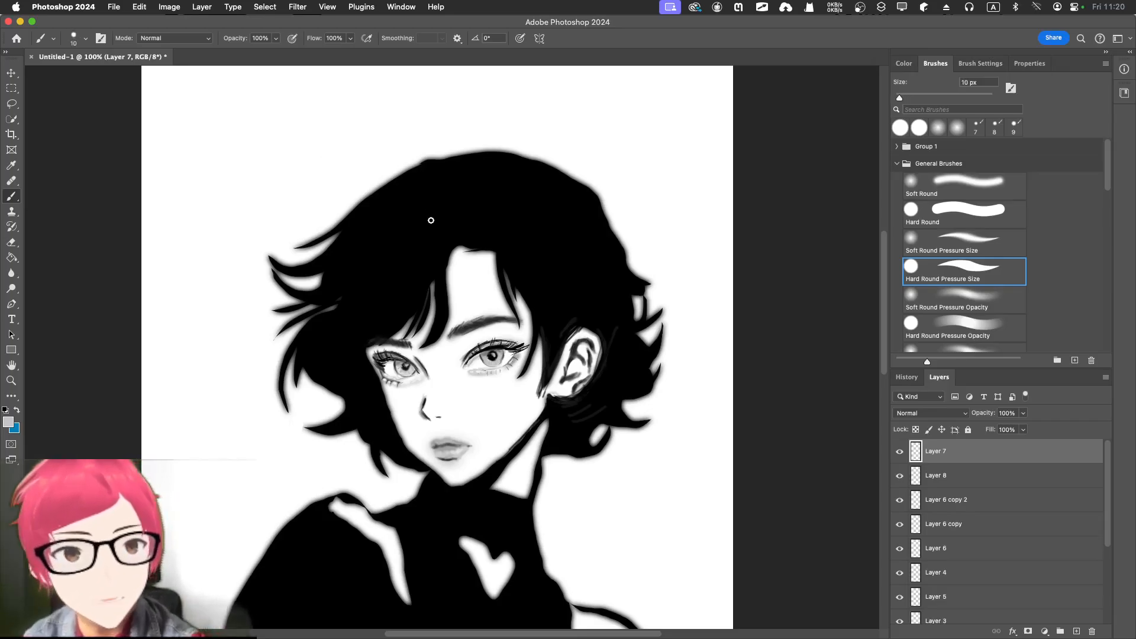
Set the brush opacity to 42%, testing strand strokes above the fringe and undoing them.
drag(443, 216, 430, 230)
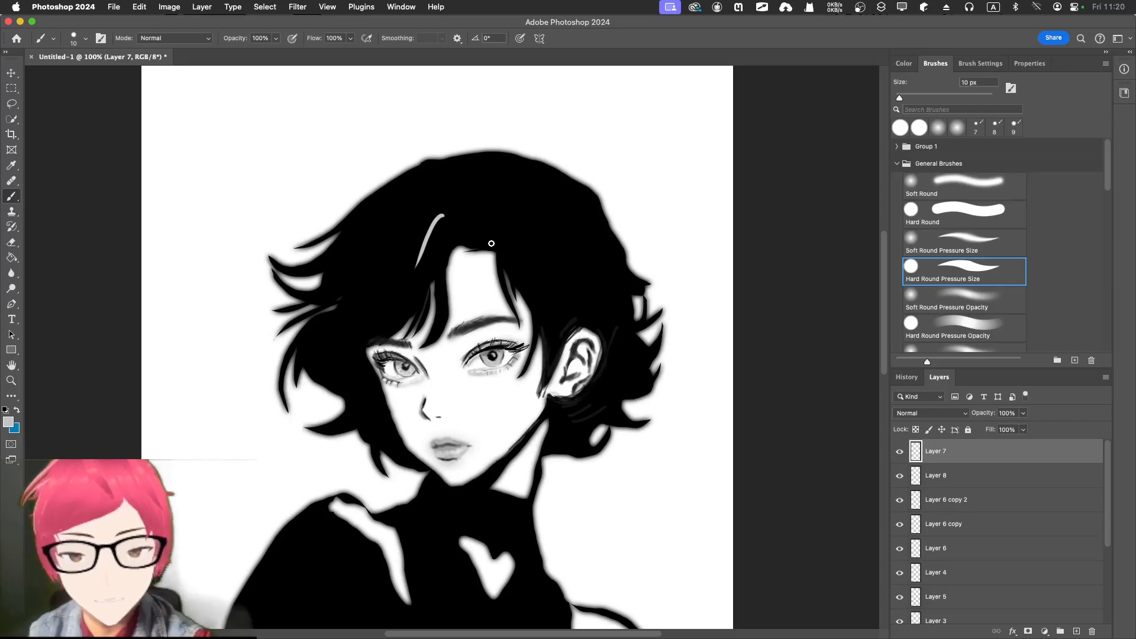
key(super+z)
click(904, 64)
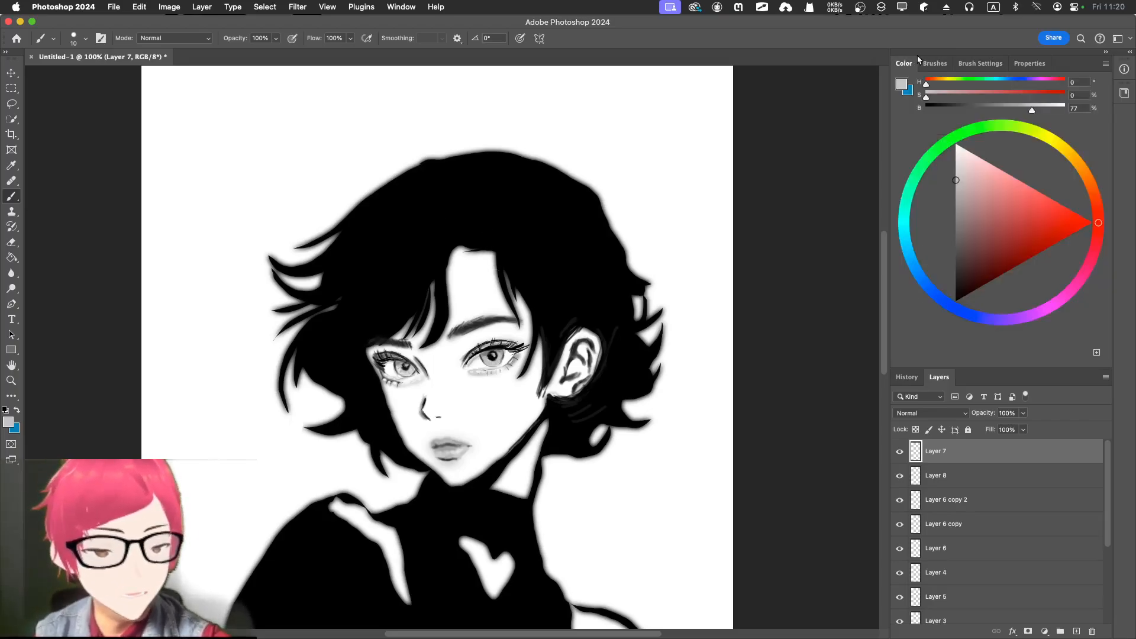
click(277, 39)
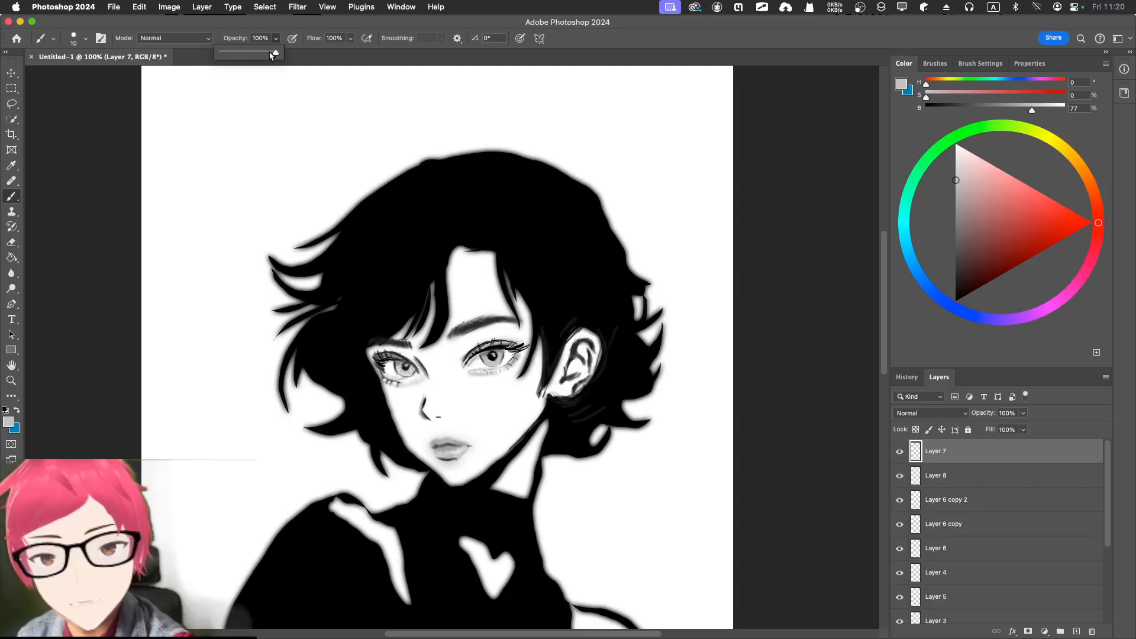
drag(274, 55, 244, 55)
drag(441, 211, 394, 299)
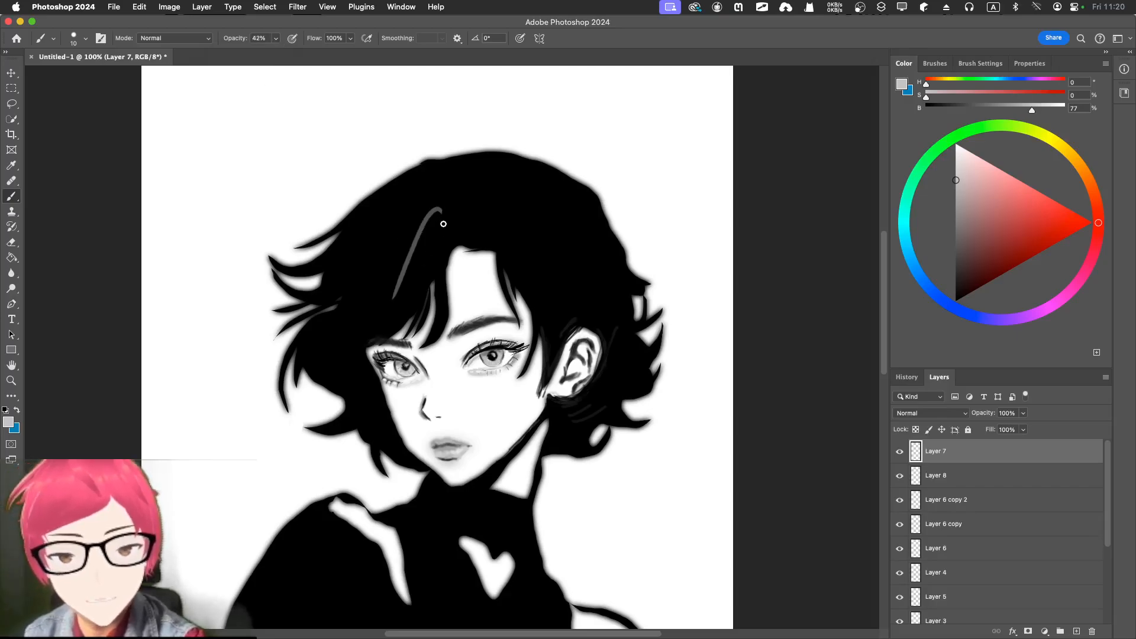
key(super+z)
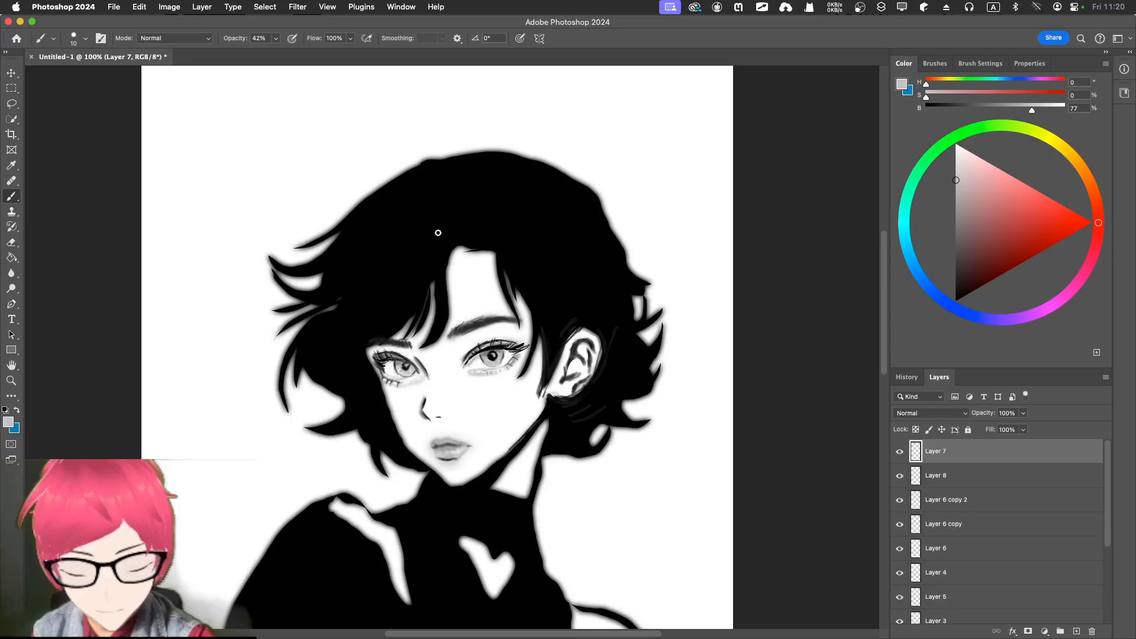
Switch to the Soft Round Pressure Opacity and Flow brush, testing a strand stroke above the fringe and undoing it.
click(936, 64)
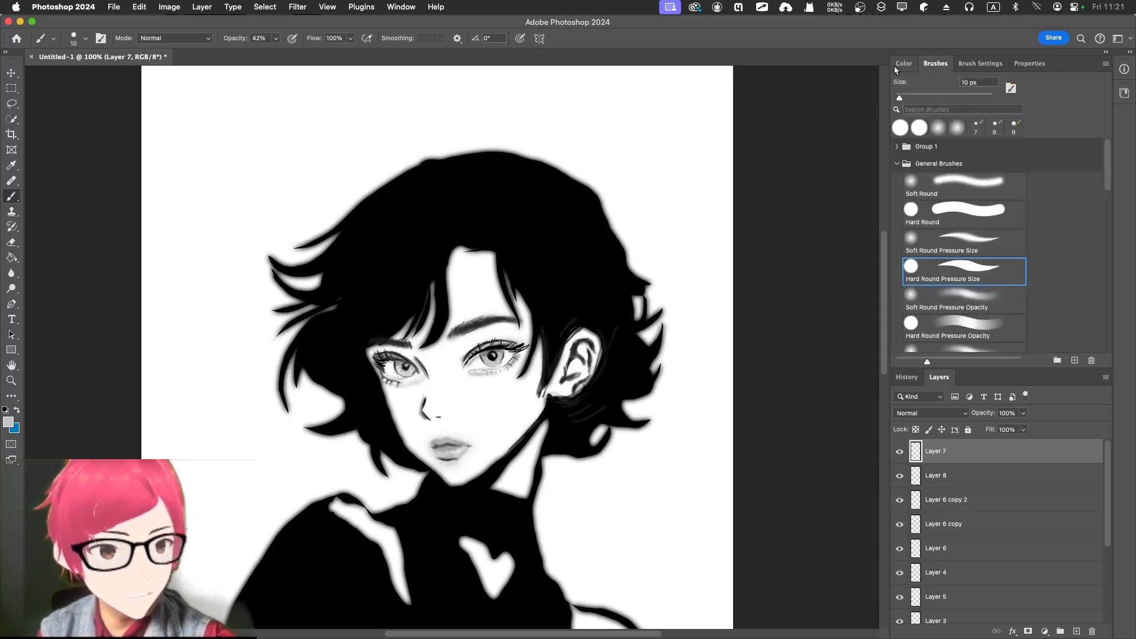
click(983, 298)
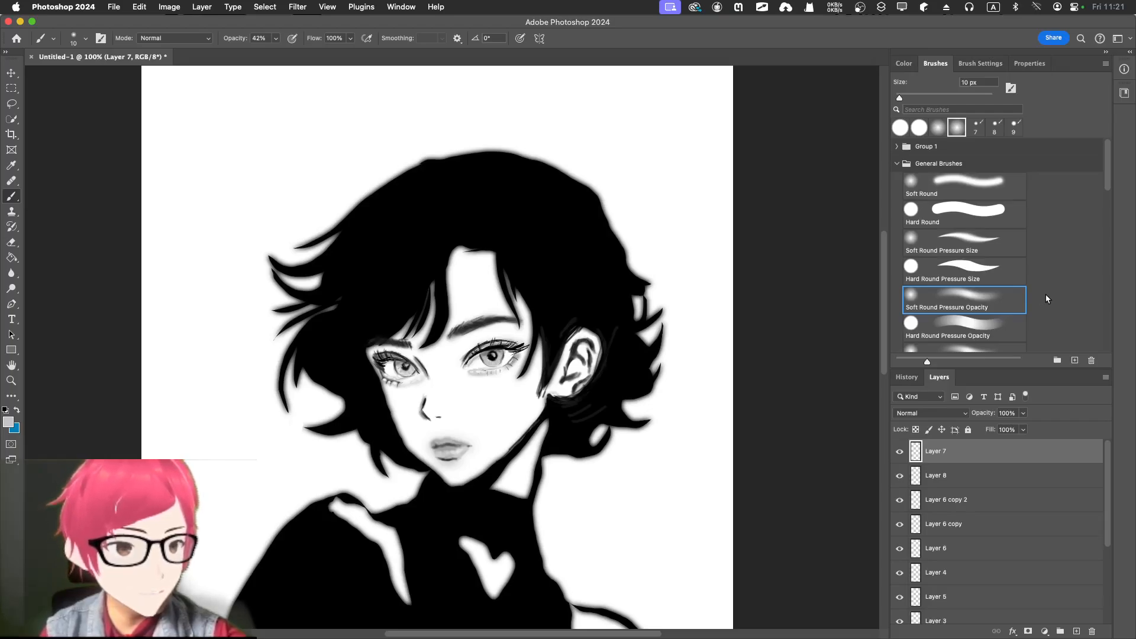
scroll(1032, 285, down, 3)
click(996, 313)
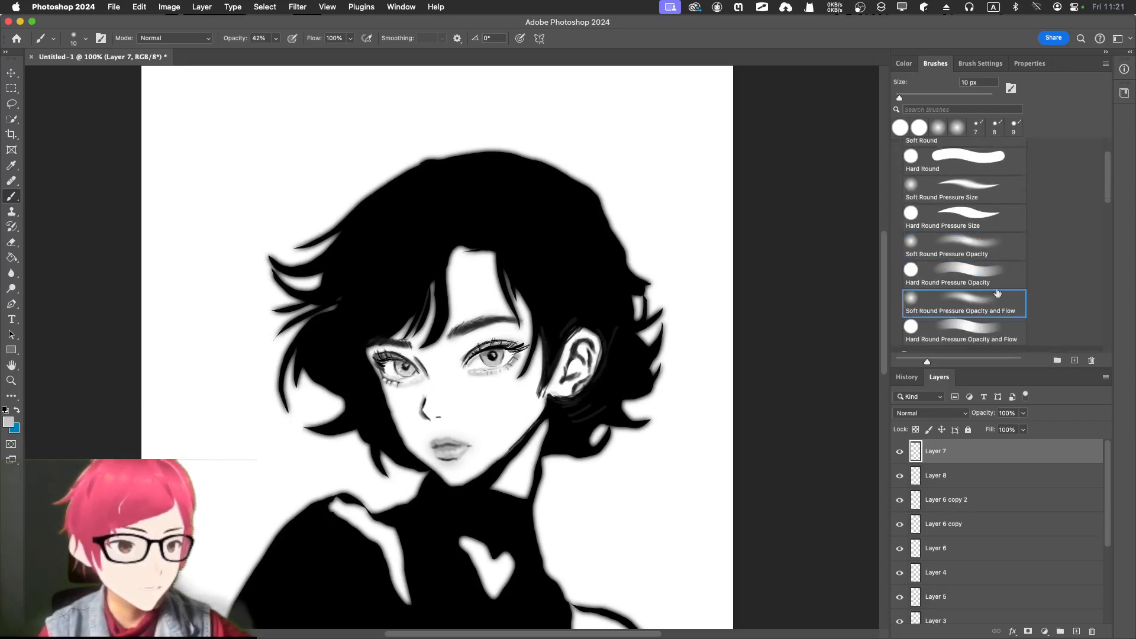
click(905, 64)
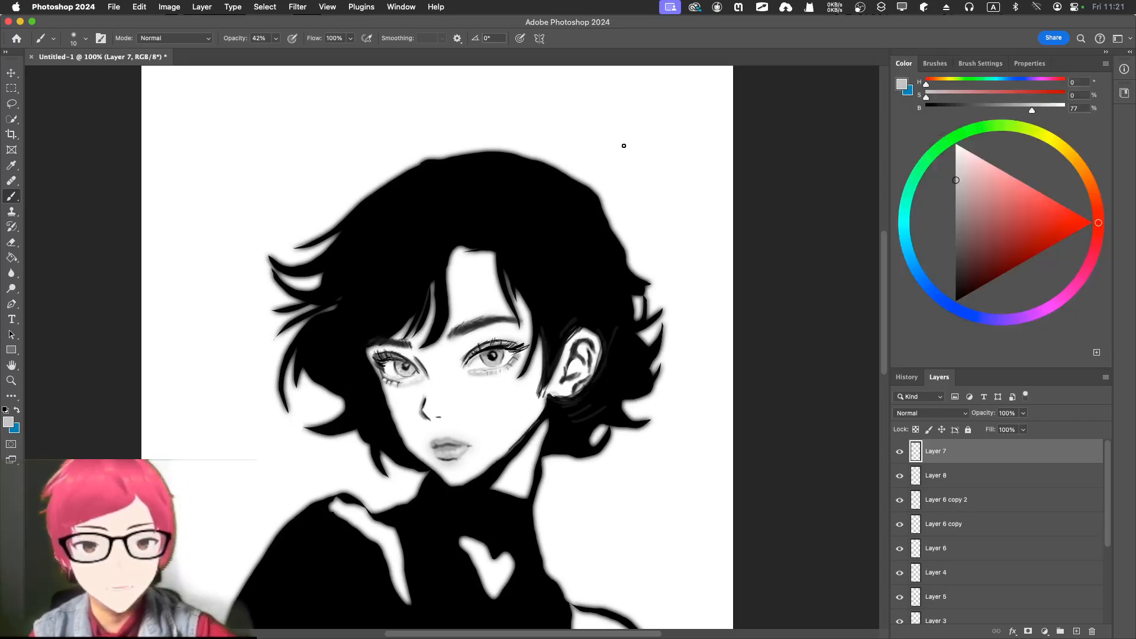
drag(444, 213, 404, 310)
key(super+z)
key(super+z)
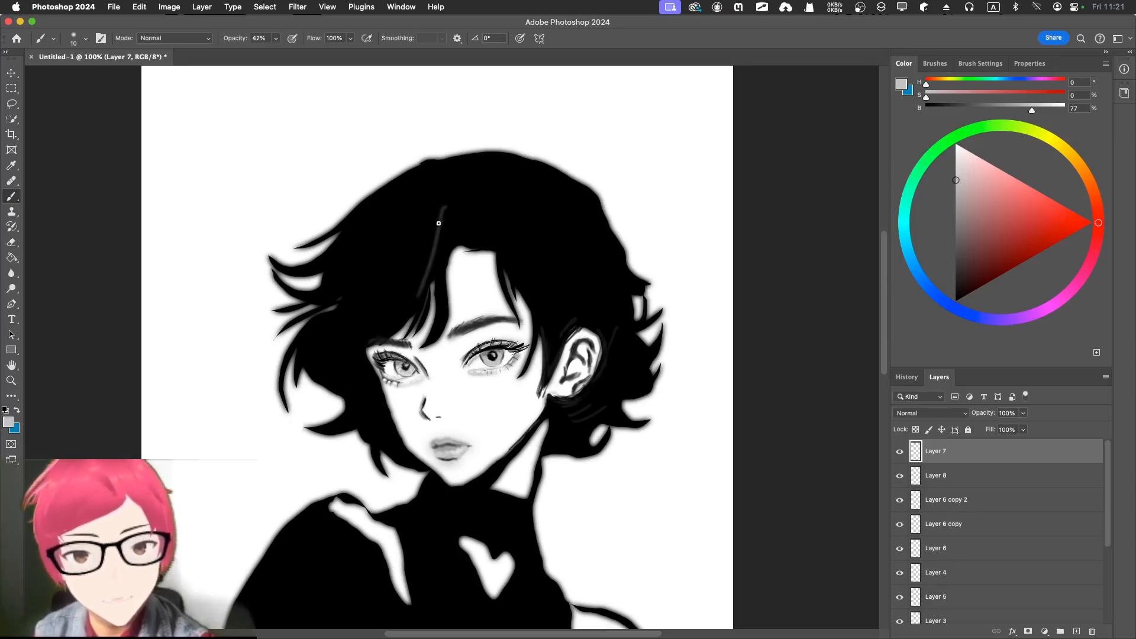
Paint soft gray strands on Layer 7 sweeping from the parting down over the fringe and the left side of the hair.
mouse_move(445, 210)
mouse_down()
mouse_move(421, 278)
mouse_move(448, 209)
mouse_move(421, 277)
mouse_move(428, 217)
mouse_move(417, 286)
mouse_move(430, 204)
mouse_move(413, 247)
mouse_up()
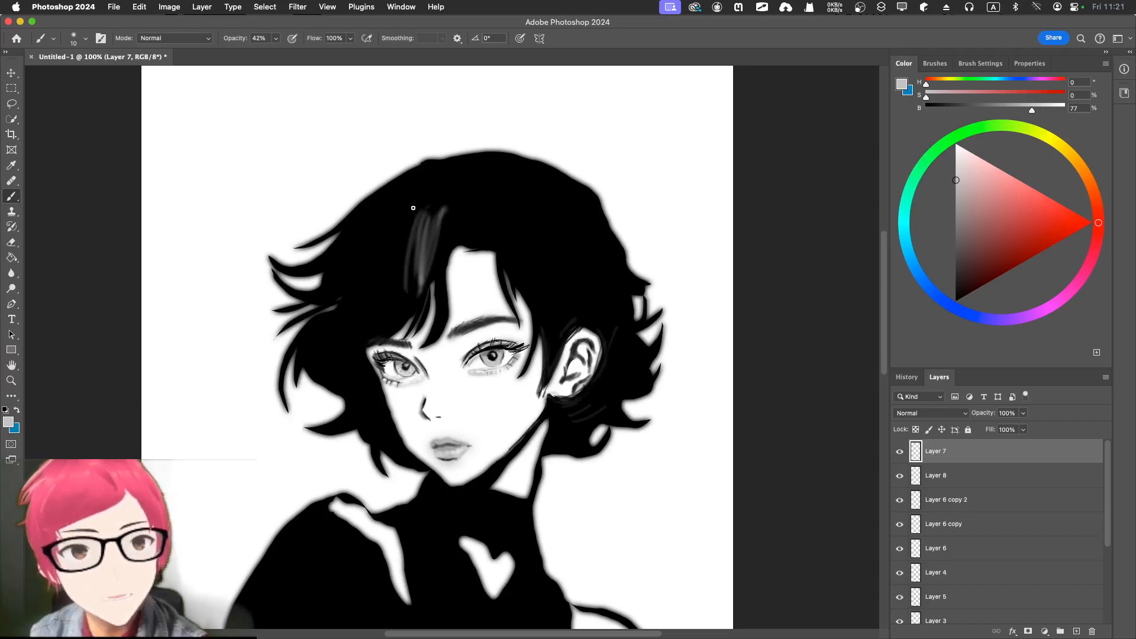
mouse_move(422, 192)
mouse_down()
mouse_move(384, 269)
mouse_move(355, 295)
mouse_up()
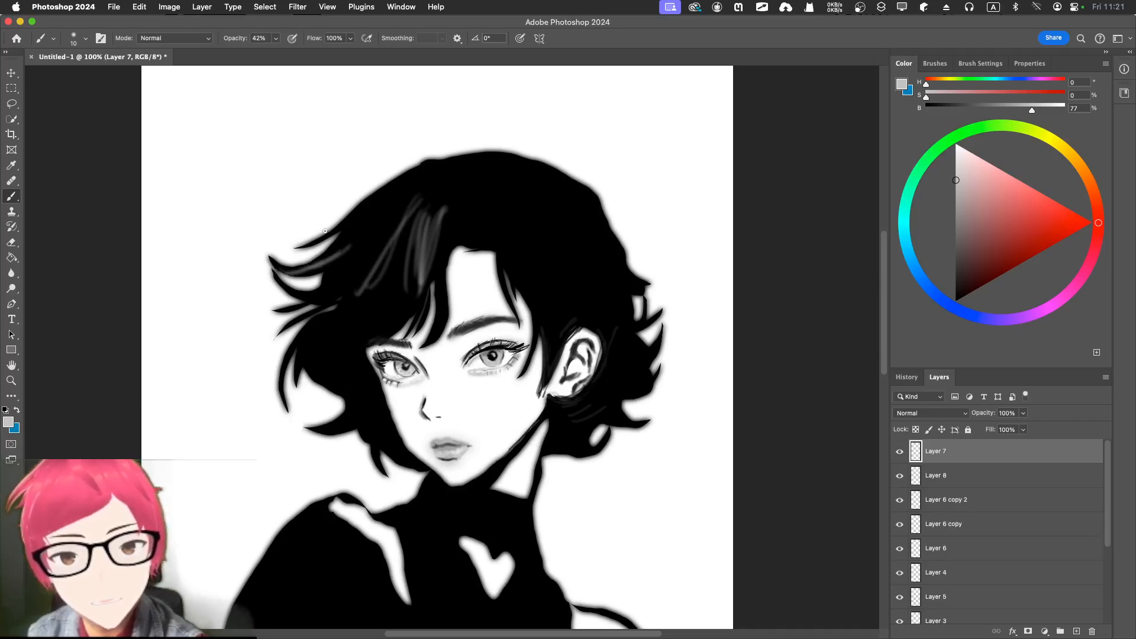
mouse_move(324, 240)
mouse_down()
mouse_move(388, 194)
mouse_move(349, 254)
mouse_up()
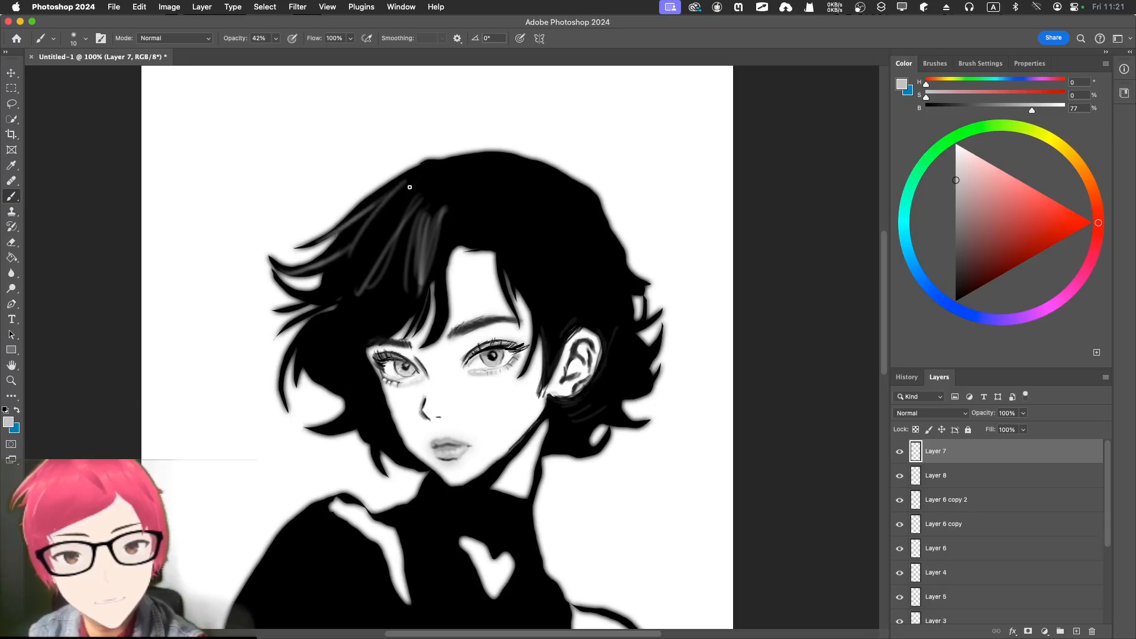
drag(409, 187, 388, 224)
mouse_move(427, 181)
mouse_down()
mouse_move(393, 235)
mouse_move(434, 227)
mouse_move(450, 207)
mouse_move(417, 259)
mouse_up()
drag(436, 211, 412, 280)
mouse_move(431, 204)
mouse_down()
mouse_move(405, 280)
mouse_move(404, 268)
mouse_up()
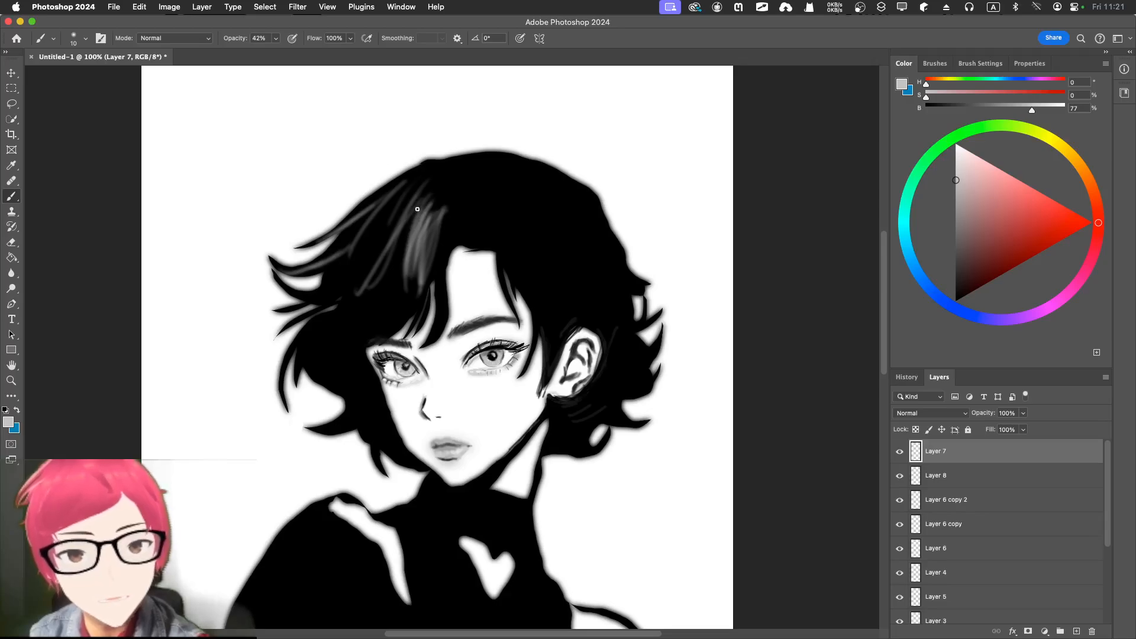
mouse_move(406, 192)
mouse_down()
mouse_move(390, 227)
mouse_move(408, 198)
mouse_move(402, 217)
mouse_move(367, 261)
mouse_up()
drag(410, 229, 384, 288)
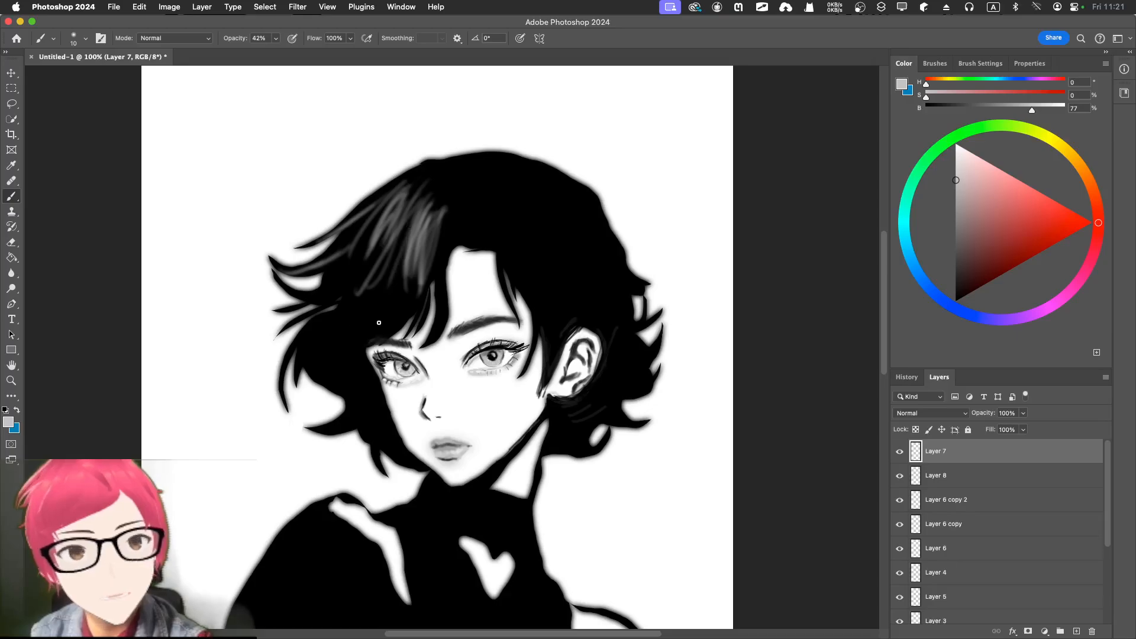
Add gray strands to the left side locks, beside the left cheek and on the crown at the parting.
mouse_move(348, 320)
mouse_down()
mouse_move(301, 347)
mouse_move(326, 319)
mouse_move(304, 341)
mouse_up()
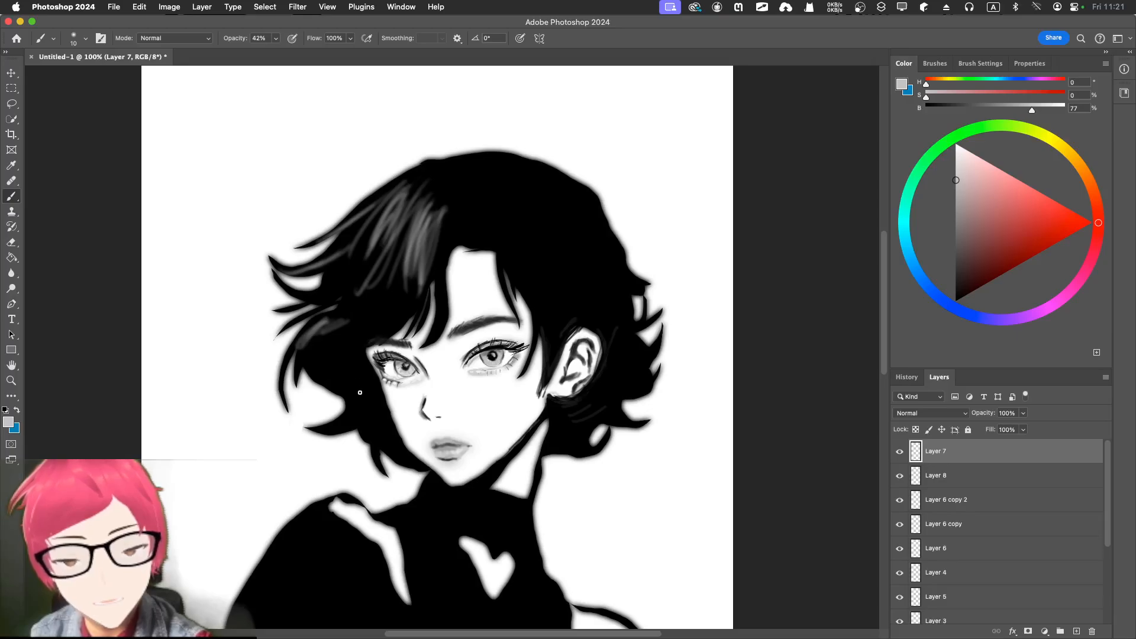
drag(360, 393, 370, 395)
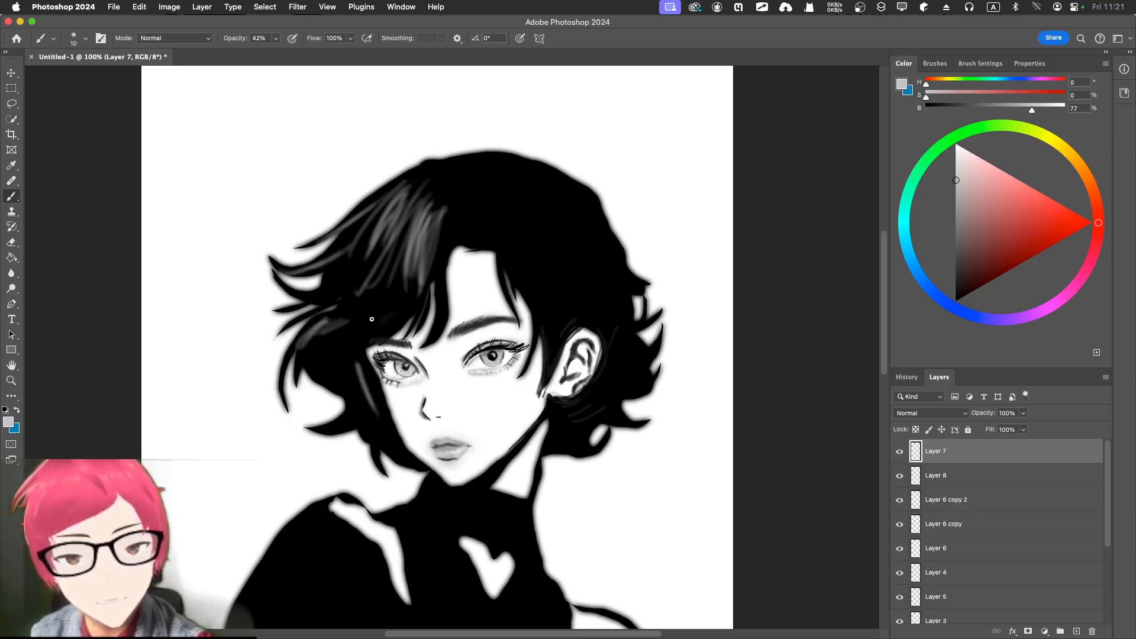
mouse_move(399, 306)
mouse_down()
mouse_move(367, 327)
mouse_move(391, 274)
mouse_up()
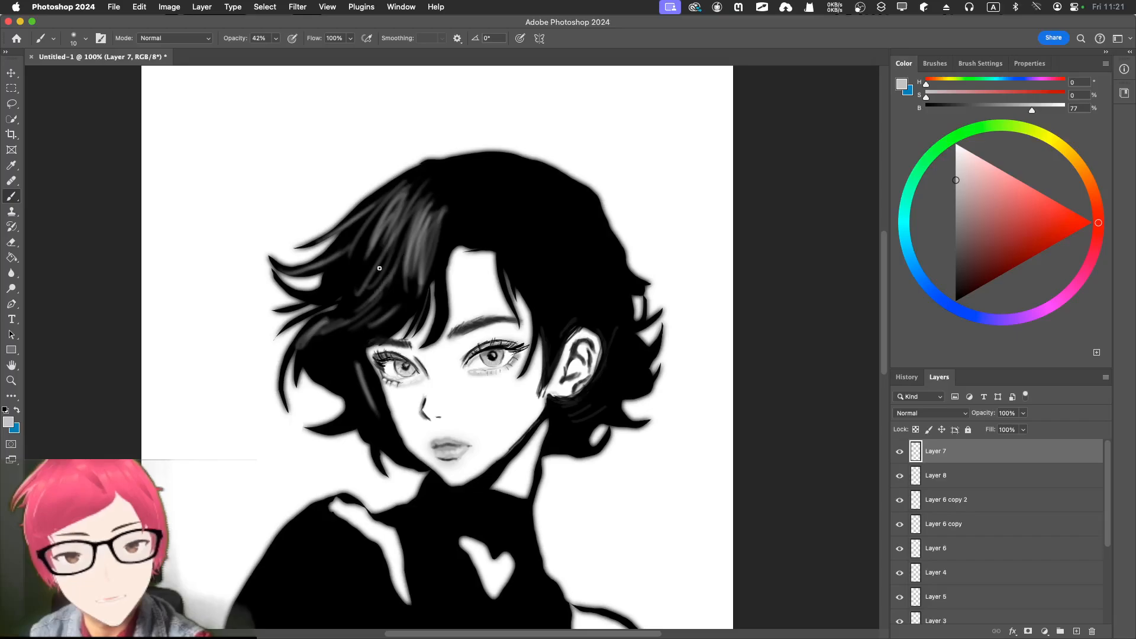
drag(324, 292, 346, 268)
mouse_move(468, 164)
mouse_down()
mouse_move(429, 172)
mouse_move(464, 166)
mouse_move(434, 179)
mouse_move(446, 189)
mouse_move(462, 177)
mouse_move(446, 204)
mouse_up()
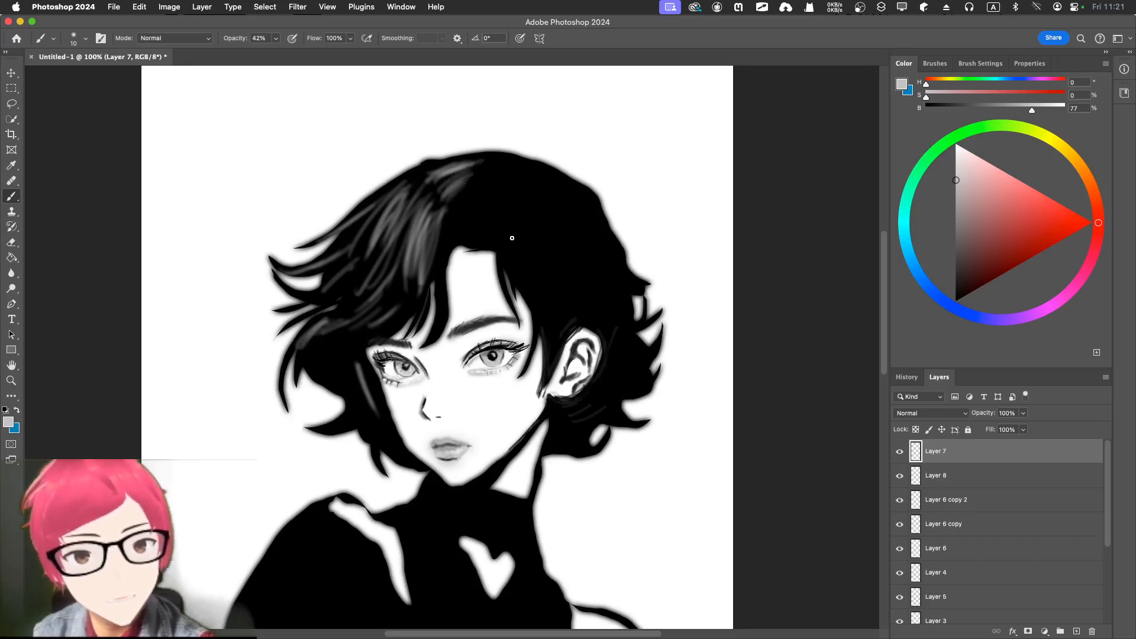
Paint curved gray strands over the hair right of the forehead, across the fringe and over the crown.
mouse_move(512, 238)
mouse_down()
mouse_move(539, 270)
mouse_move(534, 300)
mouse_up()
drag(512, 240, 539, 268)
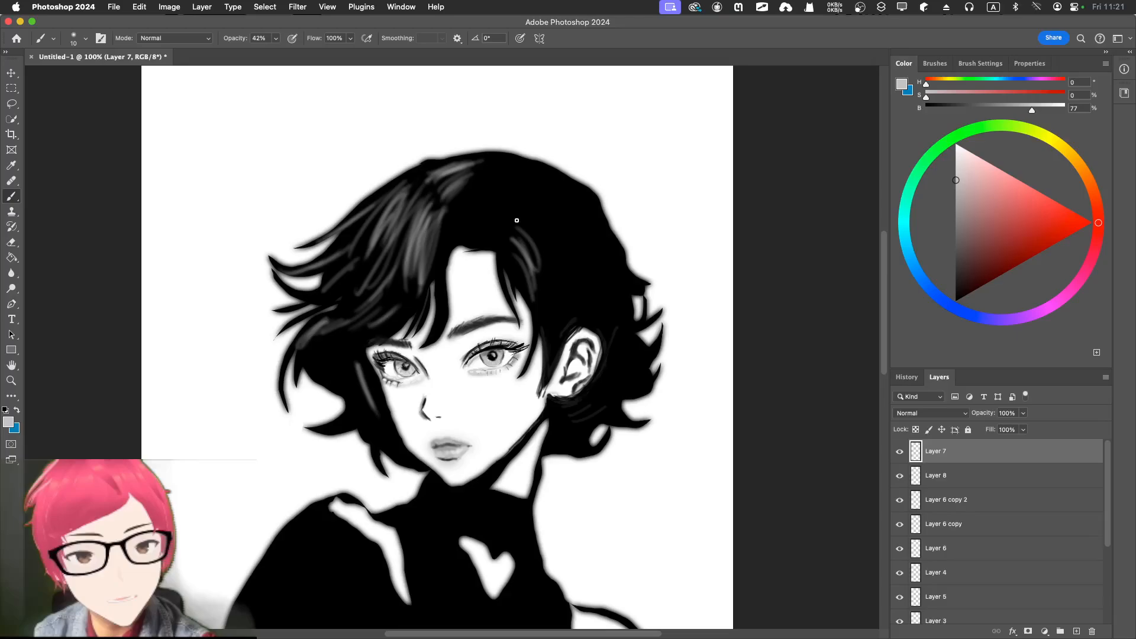
mouse_move(516, 220)
mouse_down()
mouse_move(542, 263)
mouse_move(540, 252)
mouse_up()
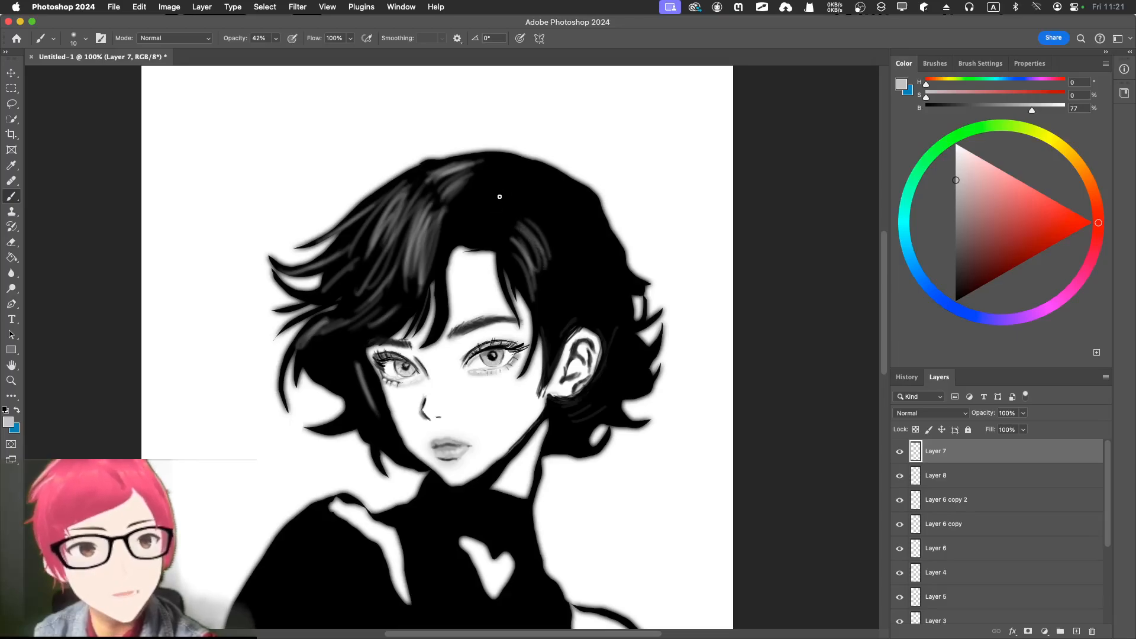
mouse_move(476, 216)
mouse_down()
mouse_move(492, 225)
mouse_move(441, 247)
mouse_move(434, 337)
mouse_up()
drag(447, 232, 440, 275)
mouse_move(473, 193)
mouse_down()
mouse_move(444, 229)
mouse_move(495, 188)
mouse_move(512, 195)
mouse_move(507, 220)
mouse_move(480, 217)
mouse_up()
mouse_move(500, 164)
mouse_down()
mouse_move(468, 158)
mouse_move(429, 171)
mouse_move(439, 164)
mouse_move(352, 222)
mouse_up()
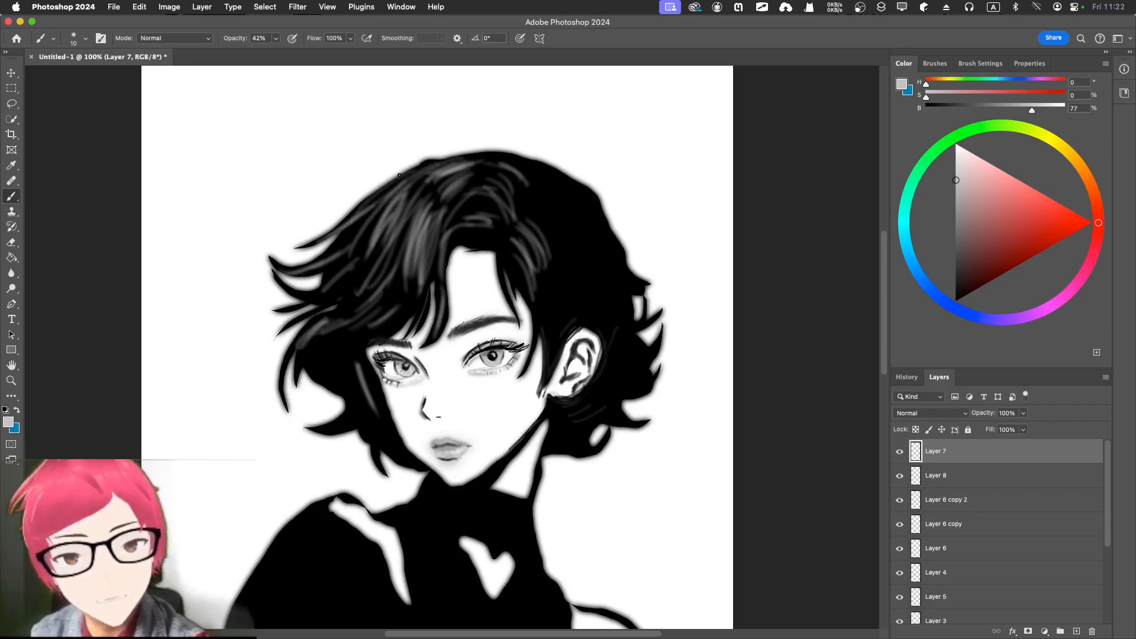
Add gray strands along the hair's outer left edge, its flicked tips and the locks beside the left cheek.
drag(402, 173, 353, 217)
mouse_move(279, 268)
mouse_down()
mouse_move(331, 270)
mouse_move(302, 294)
mouse_move(283, 278)
mouse_move(320, 301)
mouse_up()
mouse_move(281, 281)
mouse_down()
mouse_move(313, 294)
mouse_move(289, 290)
mouse_move(335, 279)
mouse_move(284, 331)
mouse_move(304, 316)
mouse_move(287, 306)
mouse_move(313, 299)
mouse_move(280, 406)
mouse_up()
mouse_move(303, 351)
mouse_down()
mouse_move(315, 381)
mouse_move(339, 386)
mouse_up()
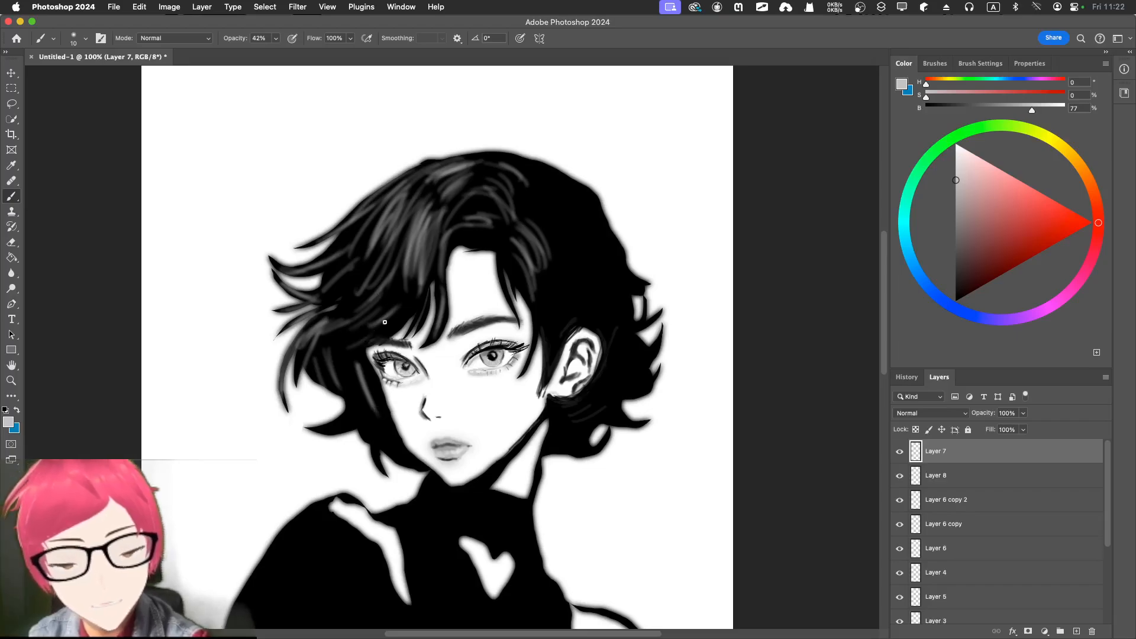
drag(354, 347, 389, 434)
Paint long gray strands down the right side above the ear, with short touches on the crown and fringe.
mouse_move(540, 296)
mouse_down()
mouse_move(548, 365)
mouse_move(534, 358)
mouse_up()
drag(554, 266, 562, 334)
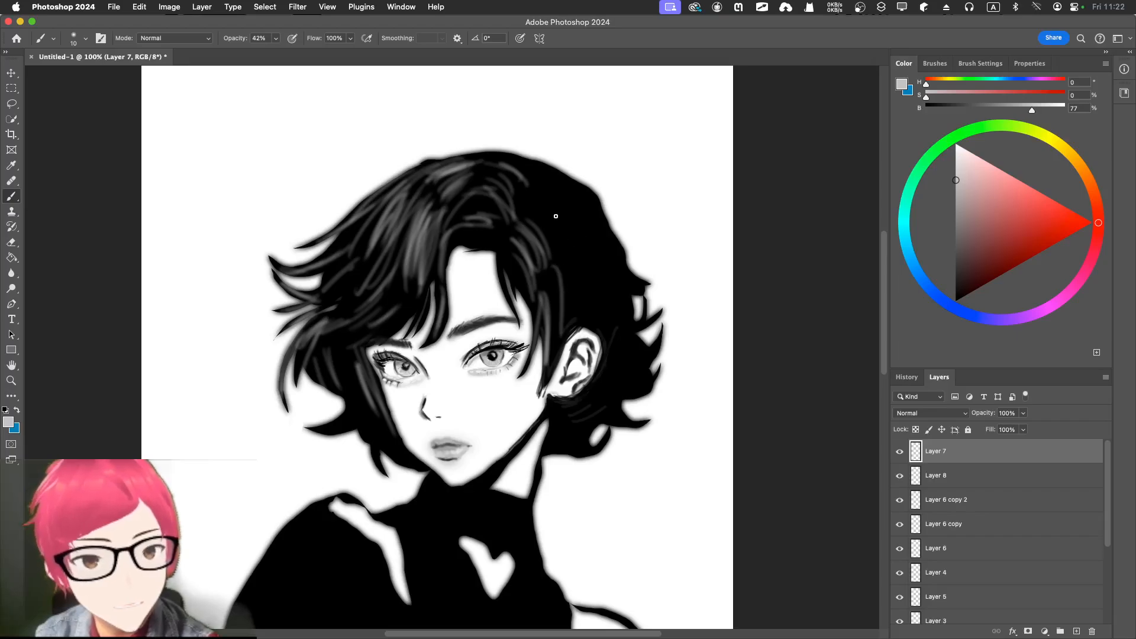
drag(559, 222, 585, 299)
drag(565, 243, 578, 303)
drag(568, 254, 582, 309)
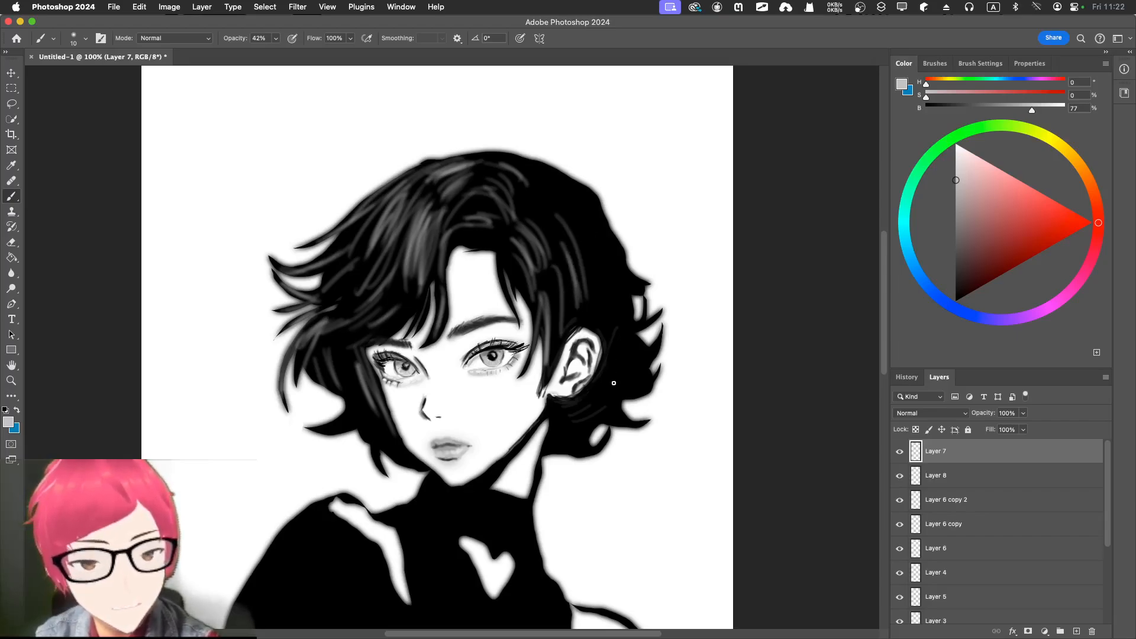
mouse_move(592, 207)
mouse_down()
mouse_move(587, 244)
mouse_move(610, 293)
mouse_up()
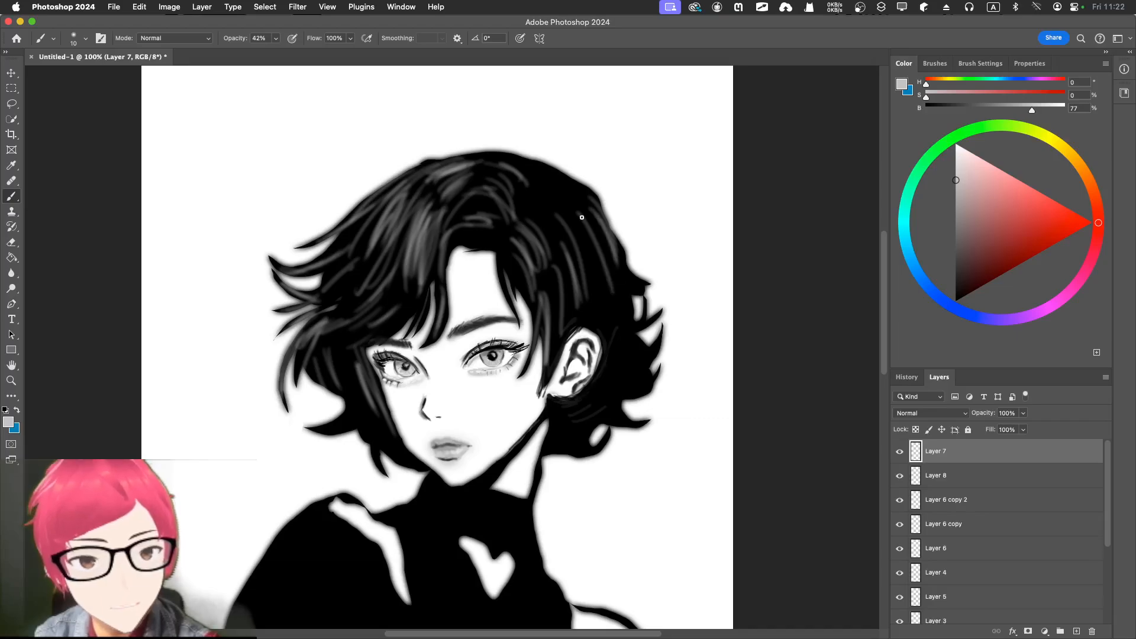
drag(563, 206, 584, 246)
drag(540, 159, 528, 176)
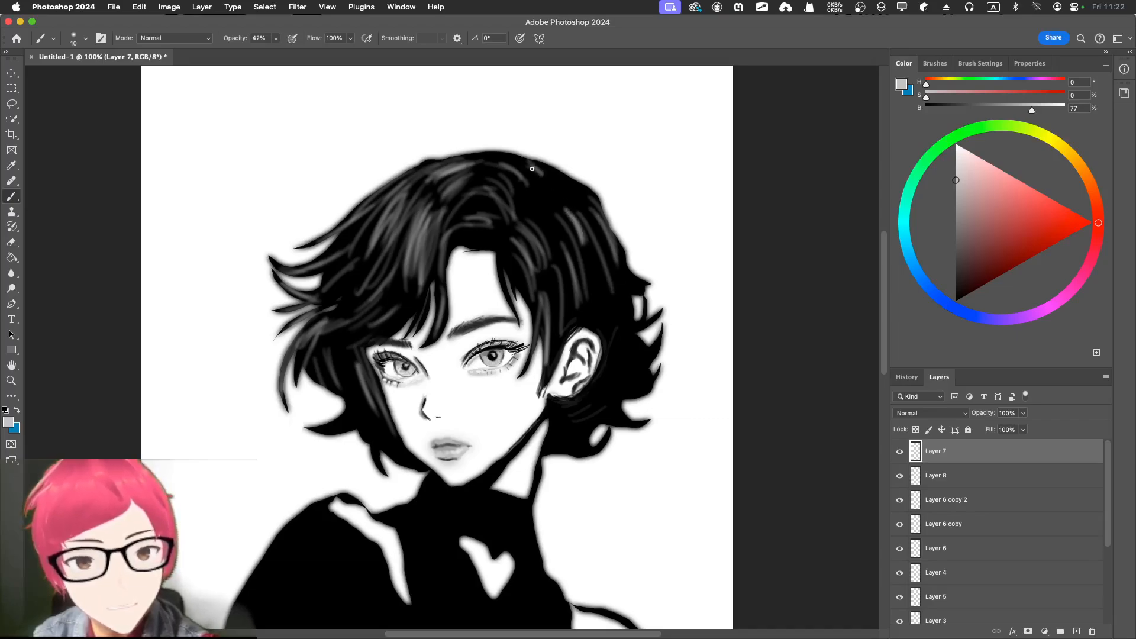
drag(483, 224, 465, 232)
Enlarge the brush to between 15 and 30 px and blend broad soft highlights over the left hair, above the ear and behind it.
key(bracketright)
key(bracketright)
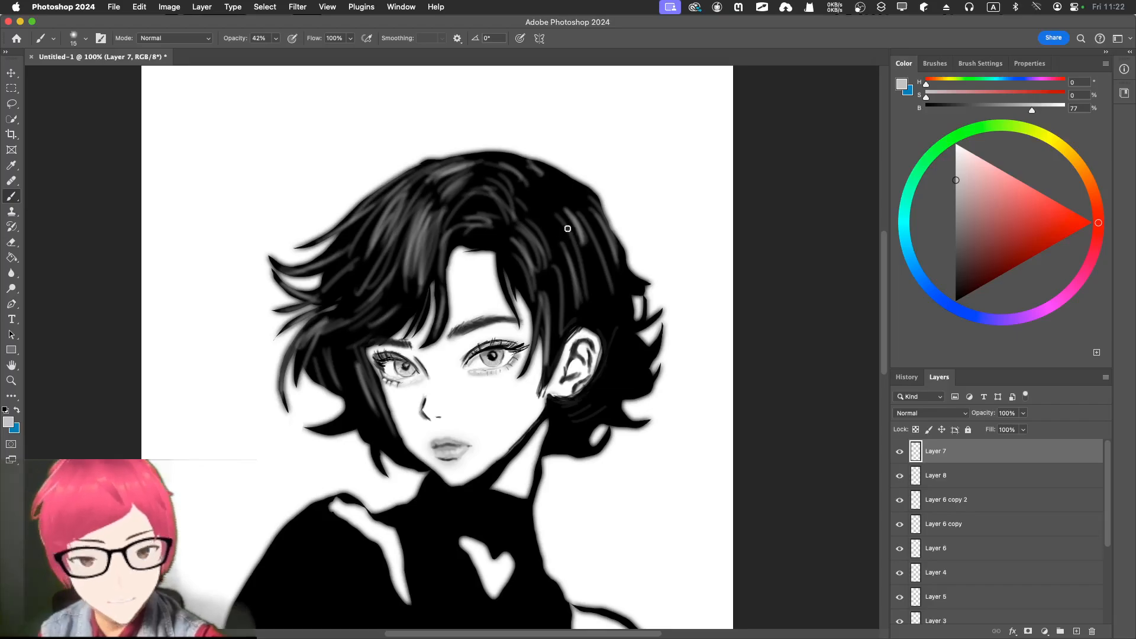
mouse_move(421, 196)
mouse_down()
mouse_move(403, 227)
mouse_move(457, 177)
mouse_up()
drag(393, 194, 359, 236)
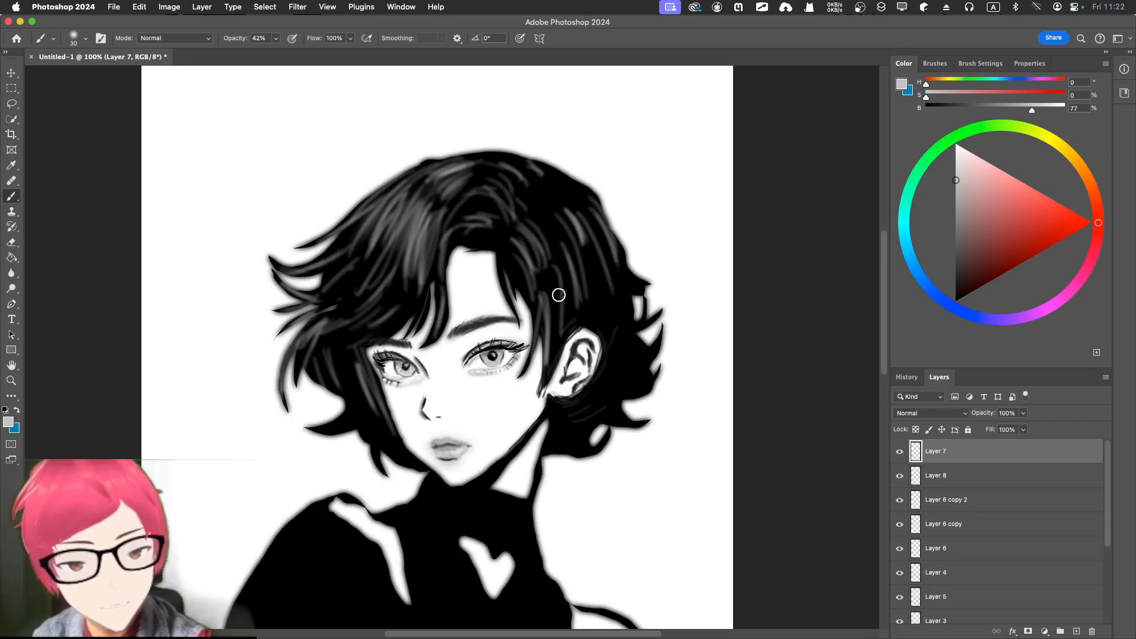
drag(558, 268, 573, 312)
mouse_move(613, 376)
mouse_down()
mouse_move(617, 342)
mouse_move(636, 350)
mouse_move(637, 324)
mouse_up()
Reduce the brush to 10 px and add fine gray strands along the upper right hair and the flicked right tips.
key(bracketleft)
key(bracketleft)
key(bracketleft)
key(bracketleft)
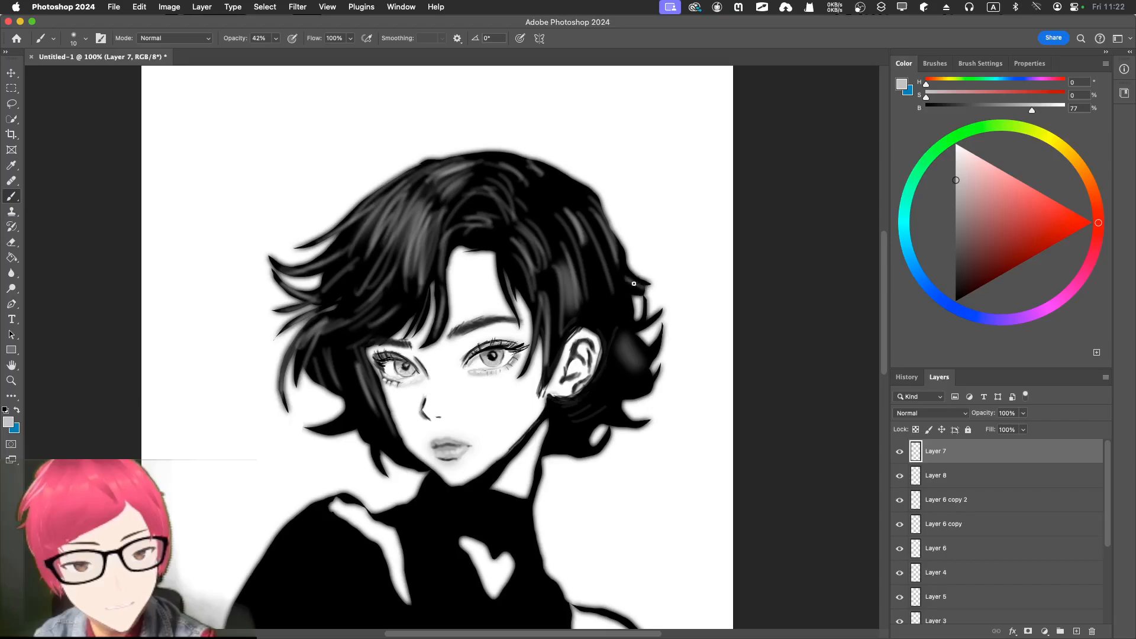
drag(558, 179, 592, 204)
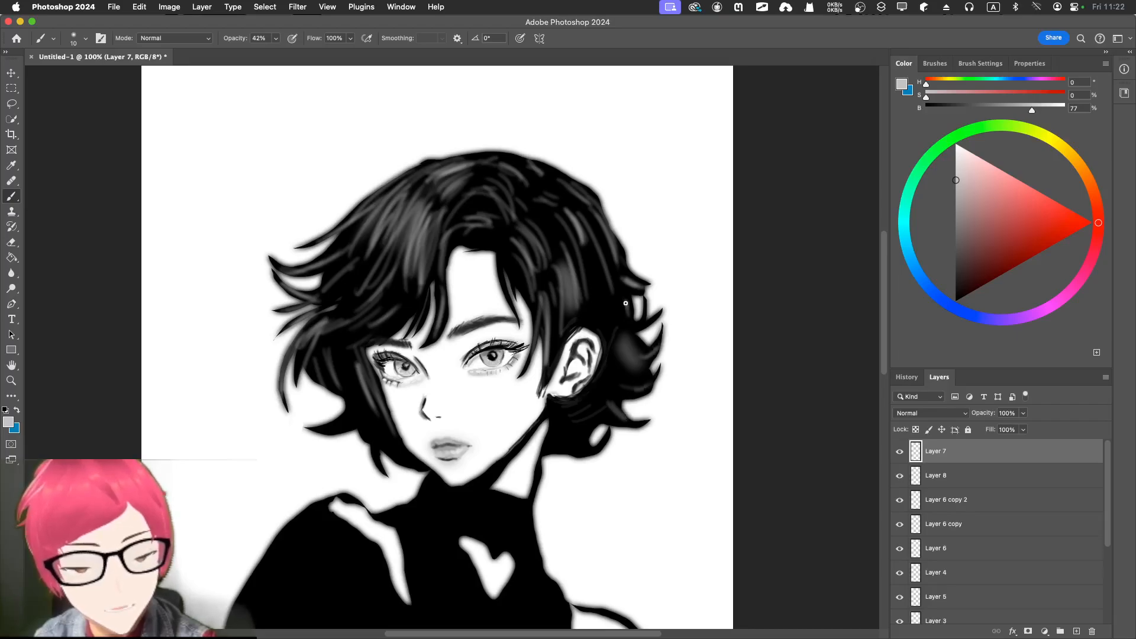
drag(633, 326, 653, 313)
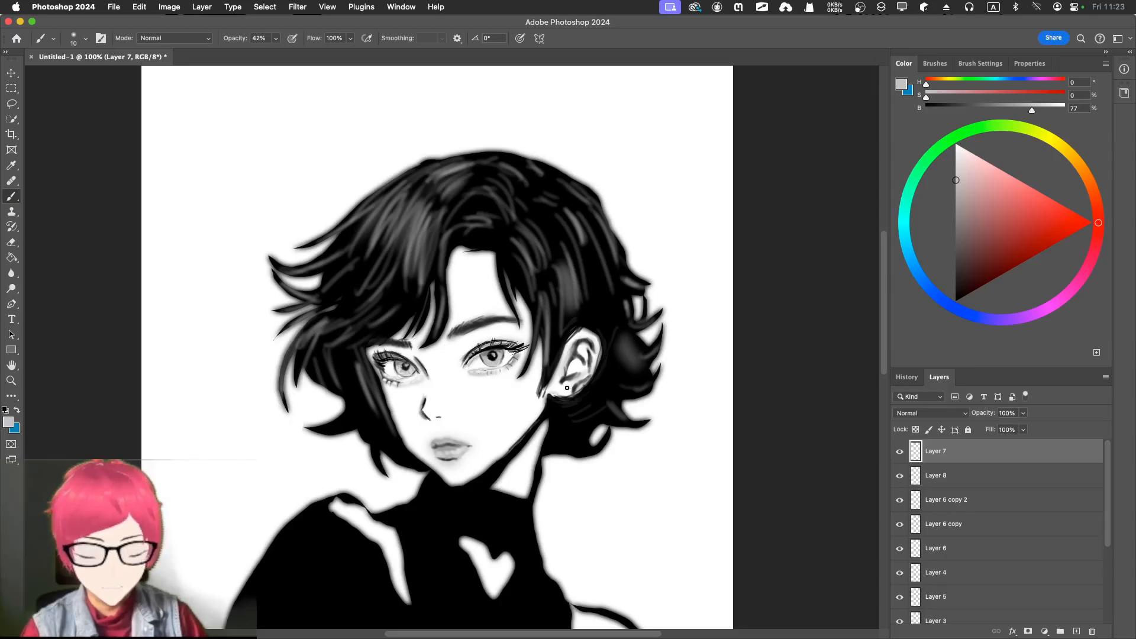
Soften the hair in front of the ear at 15 px and refine the crown and lower left lock at 9 px.
key(bracketright)
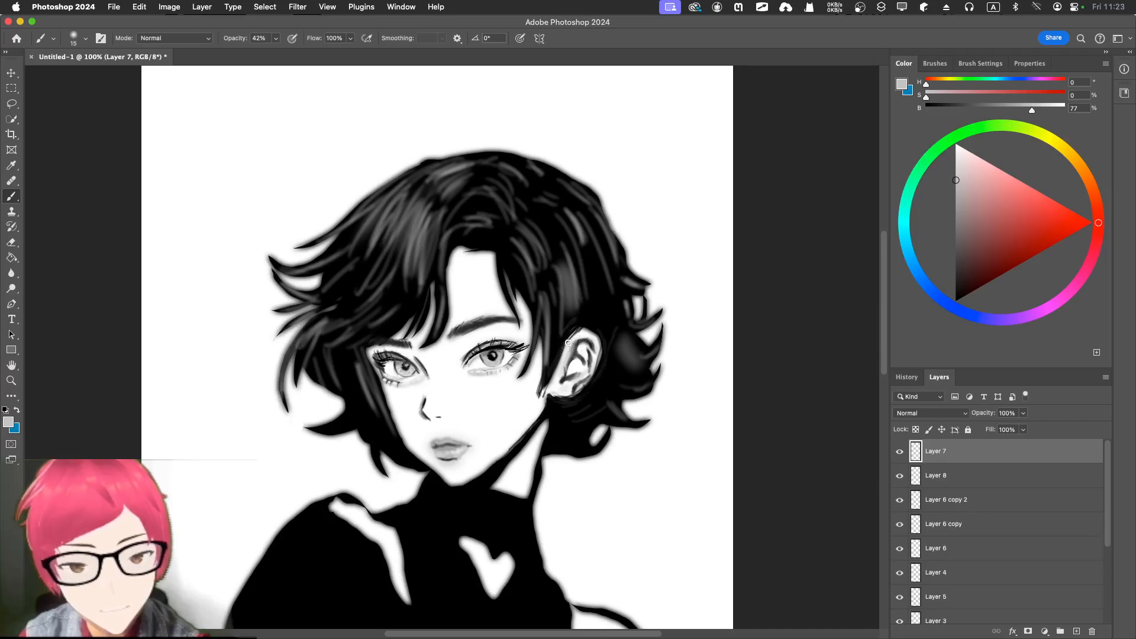
mouse_move(564, 338)
mouse_down()
mouse_move(547, 385)
mouse_move(539, 372)
mouse_up()
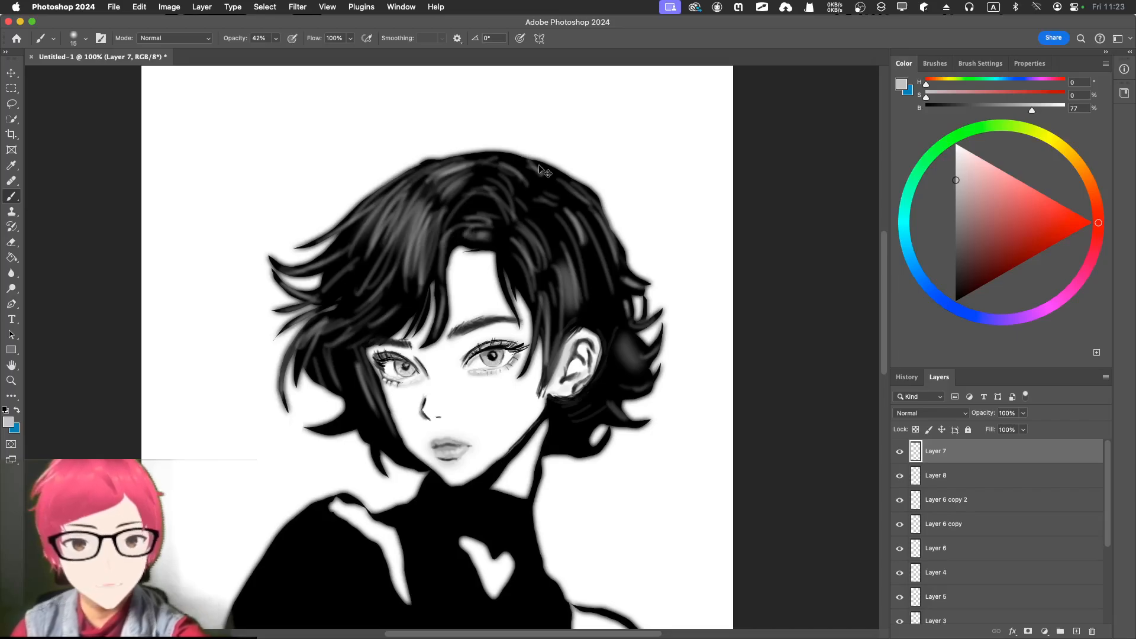
key(bracketleft)
key(bracketleft)
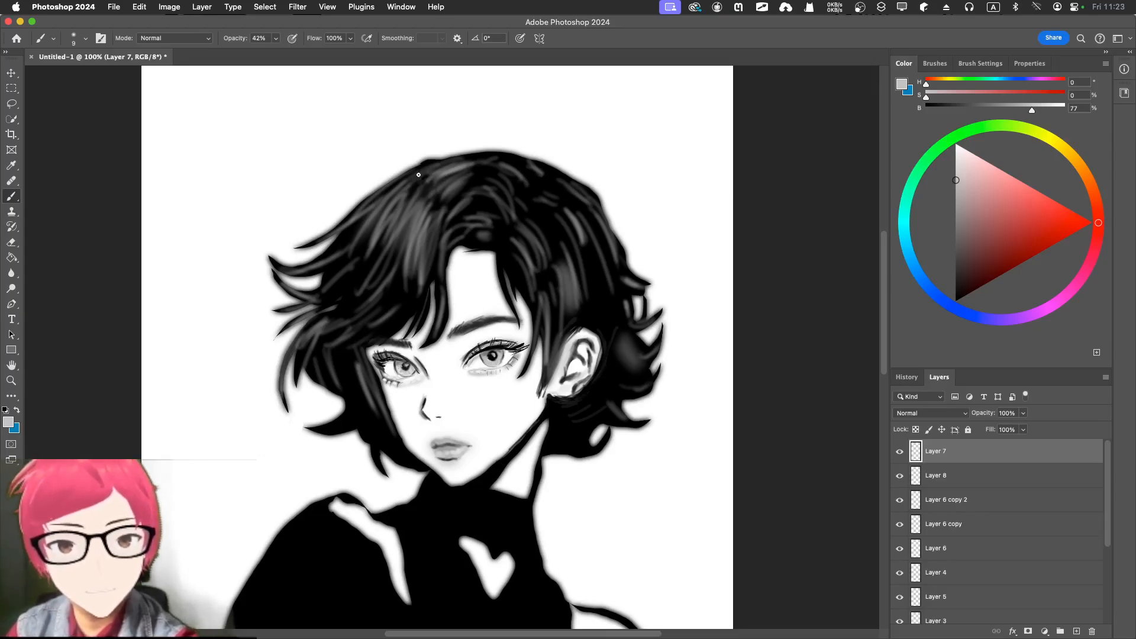
drag(418, 174, 399, 192)
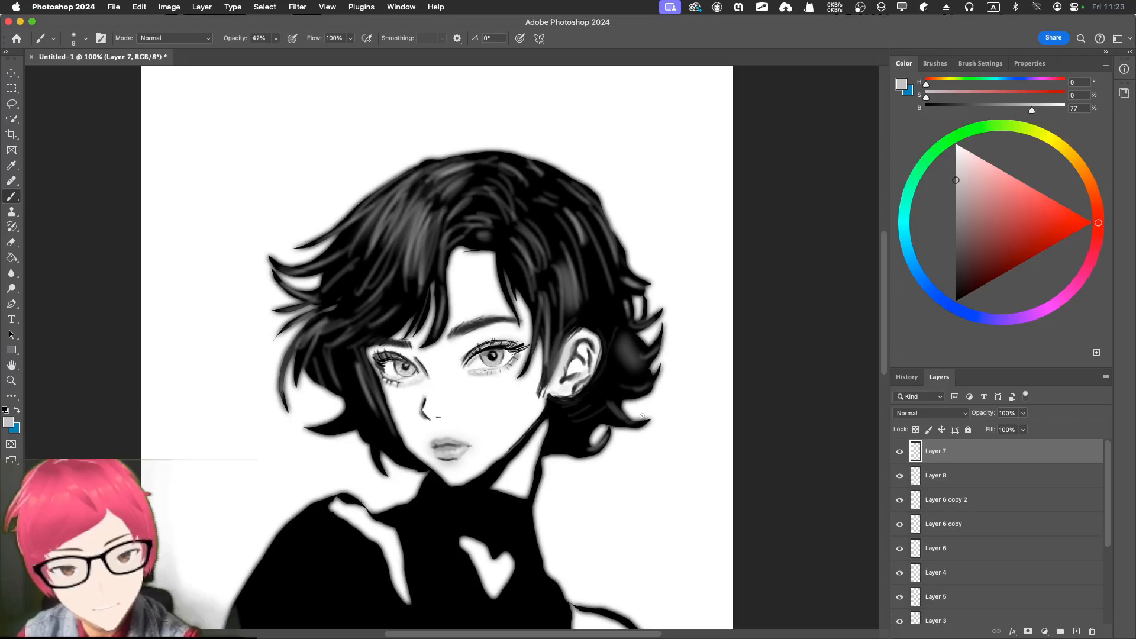
mouse_move(319, 427)
mouse_down()
mouse_move(331, 420)
mouse_move(321, 422)
mouse_up()
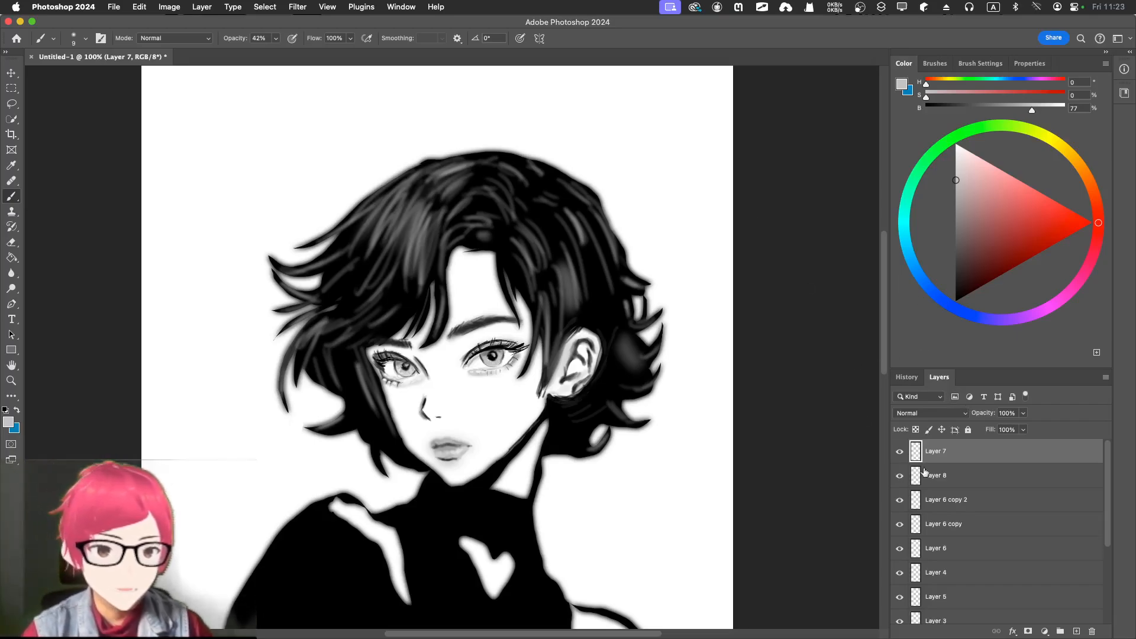
Hide Layer 1 and select Layer 8.
scroll(941, 491, down, 5)
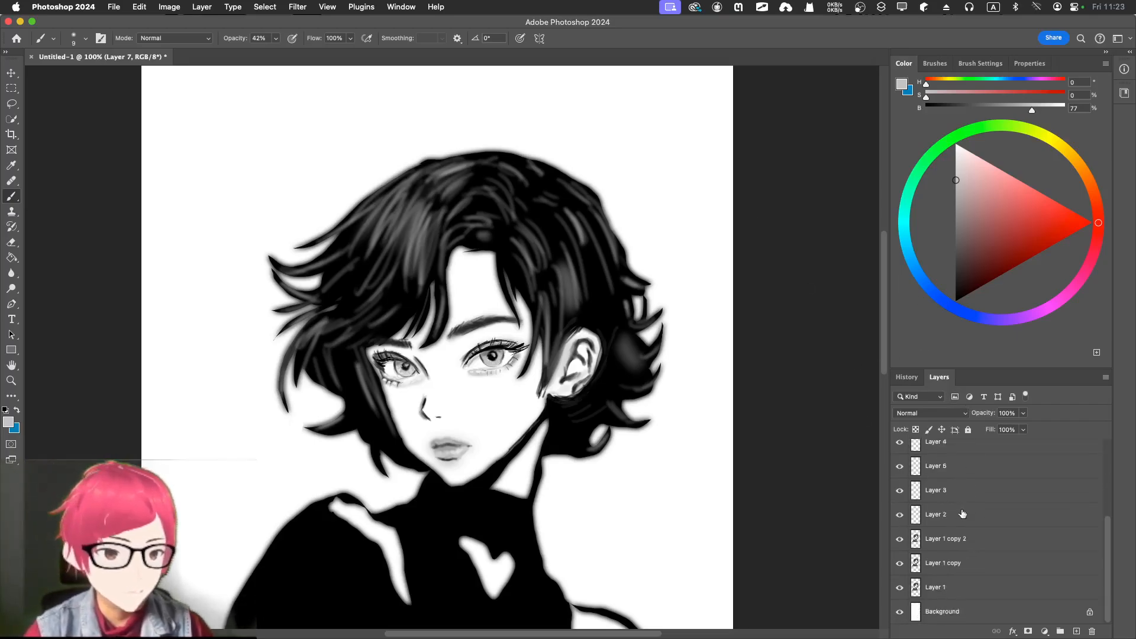
click(900, 588)
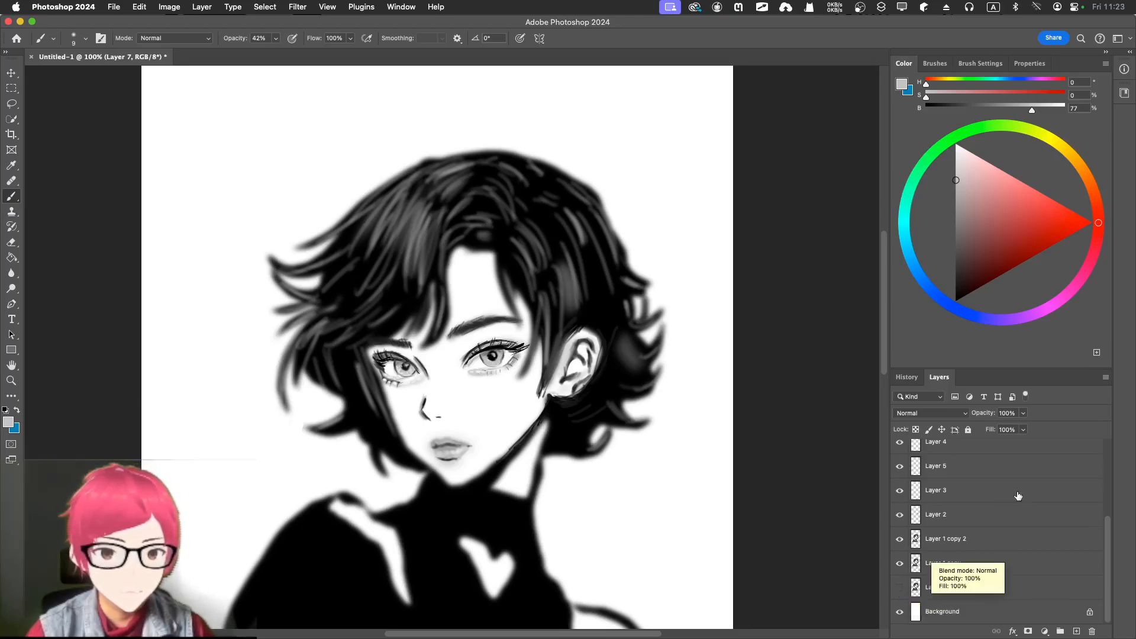
scroll(1014, 494, up, 5)
click(902, 477)
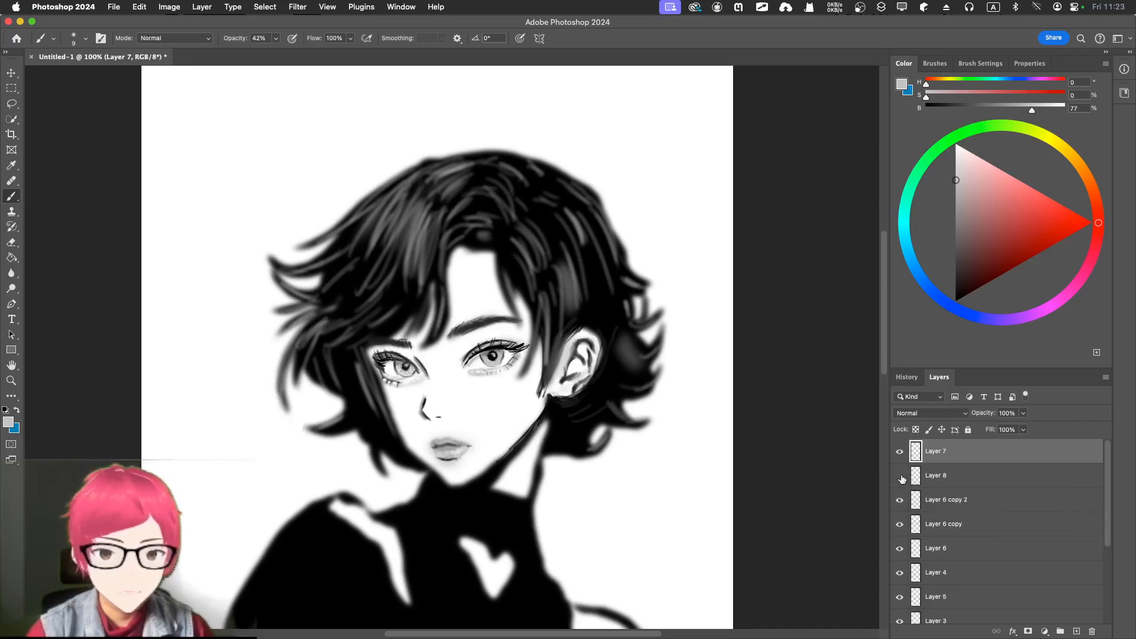
double_click(933, 476)
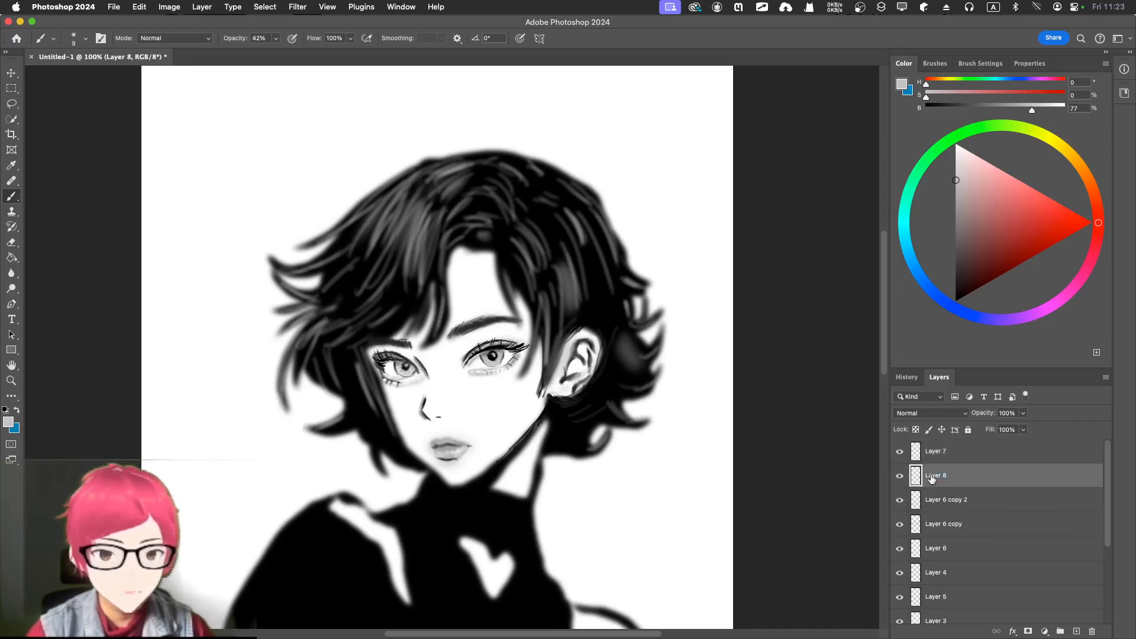
click(978, 475)
Hide and show Layer 8 repeatedly to examine what it contributes to the portrait.
click(898, 477)
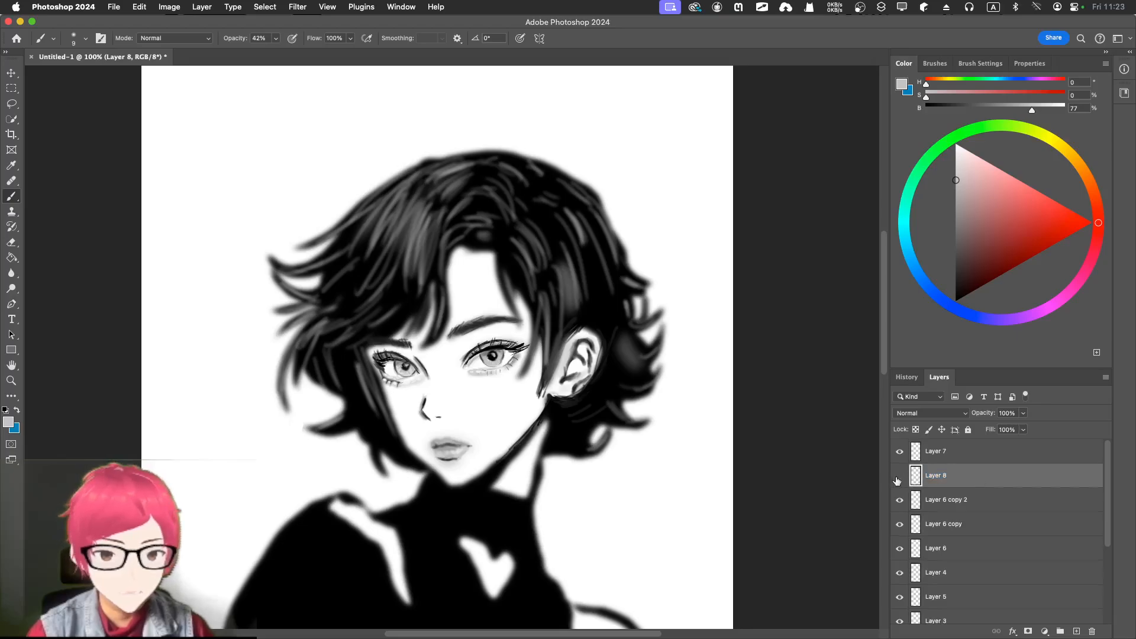
click(898, 478)
click(899, 478)
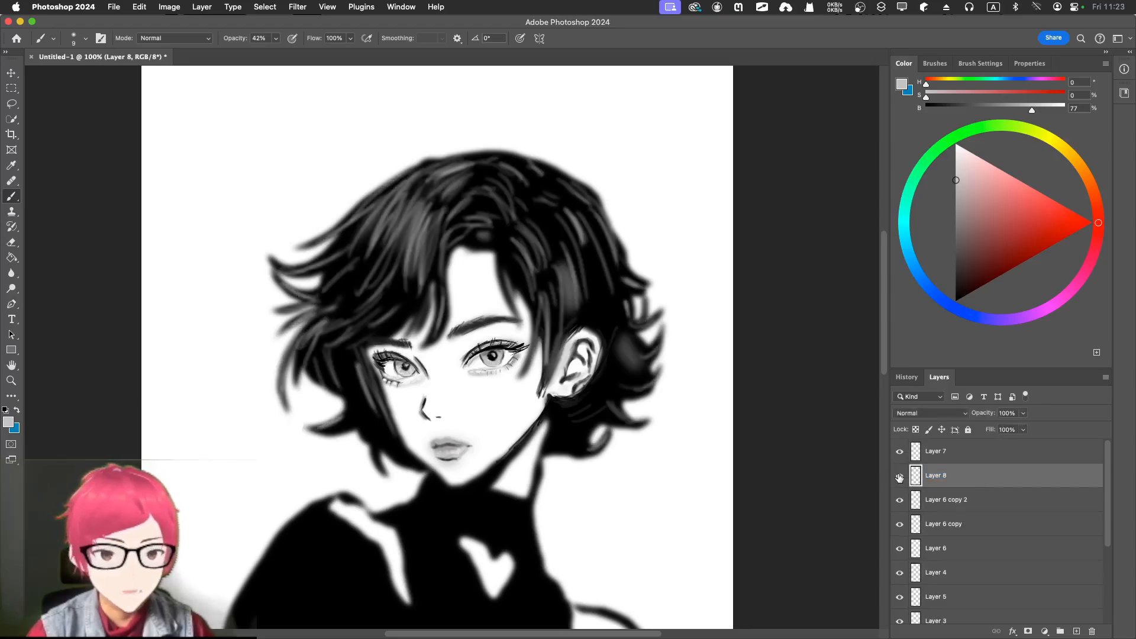
click(899, 477)
click(899, 478)
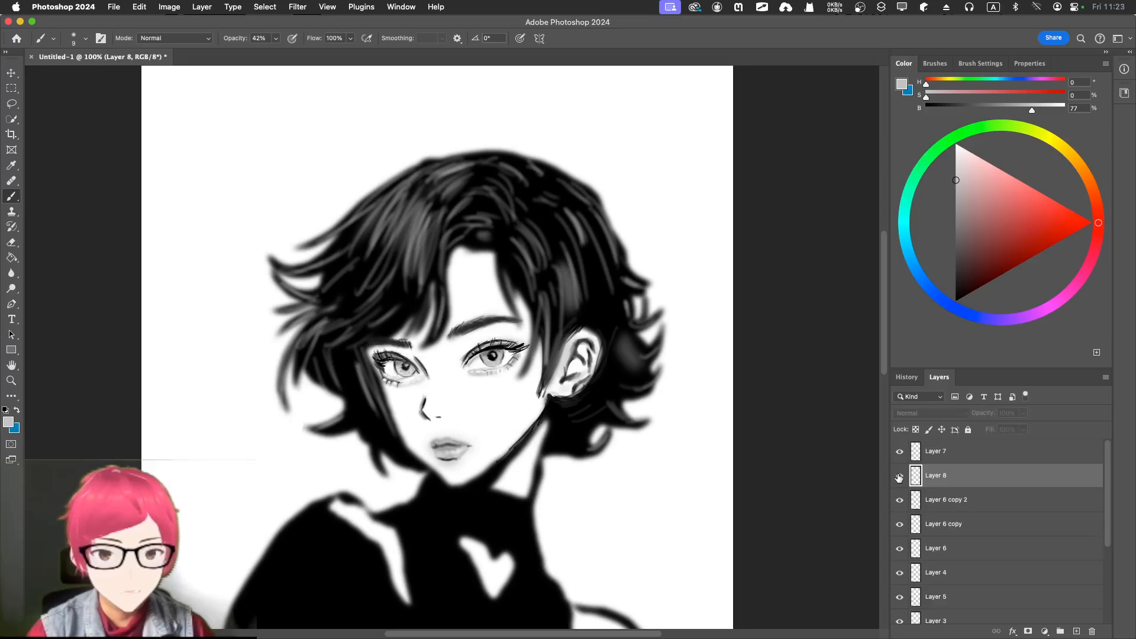
click(899, 478)
click(898, 478)
click(899, 478)
Hide and show Layer 6 copy 2, Layer 6 copy, Layer 6 and Layer 4 one by one to identify their content.
click(899, 502)
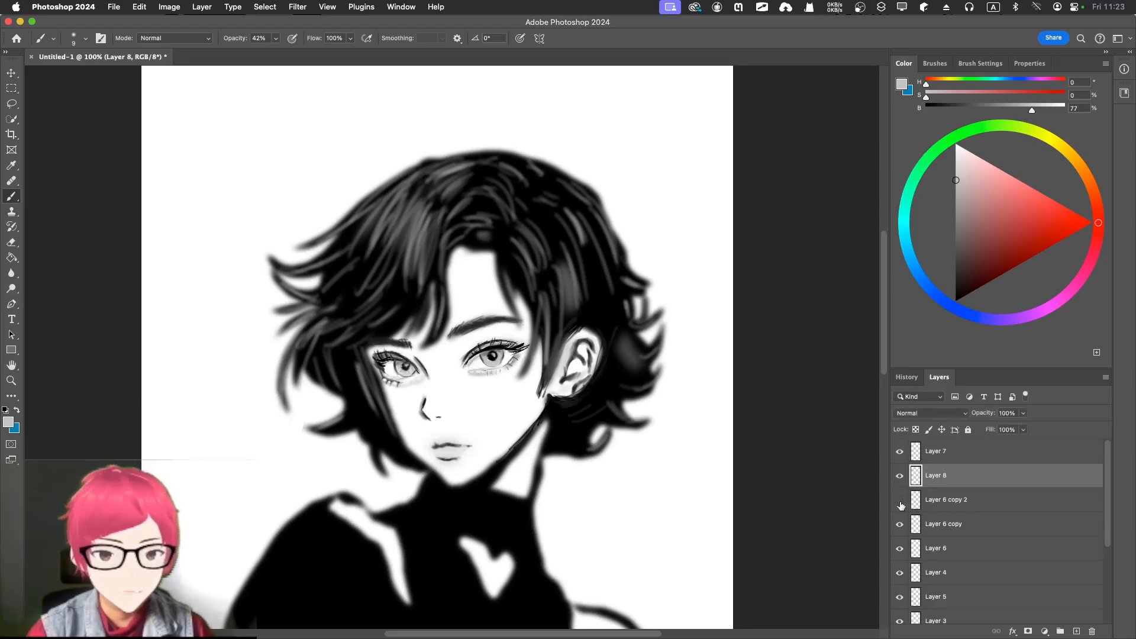
click(899, 501)
scroll(901, 503, down, 1)
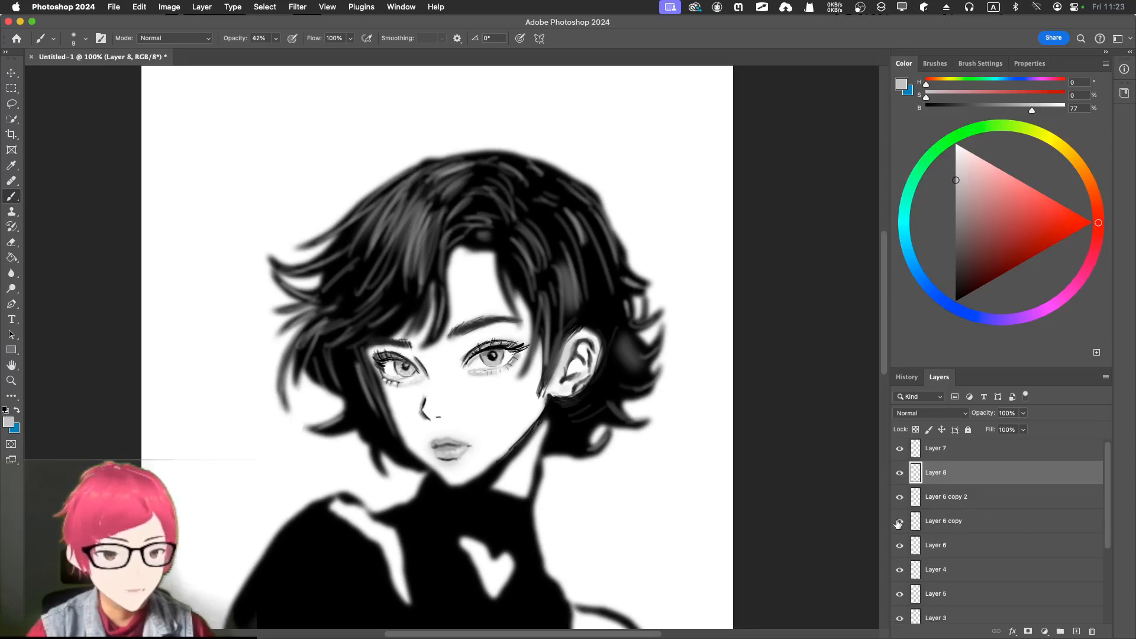
click(900, 522)
click(900, 522)
scroll(901, 525, down, 2)
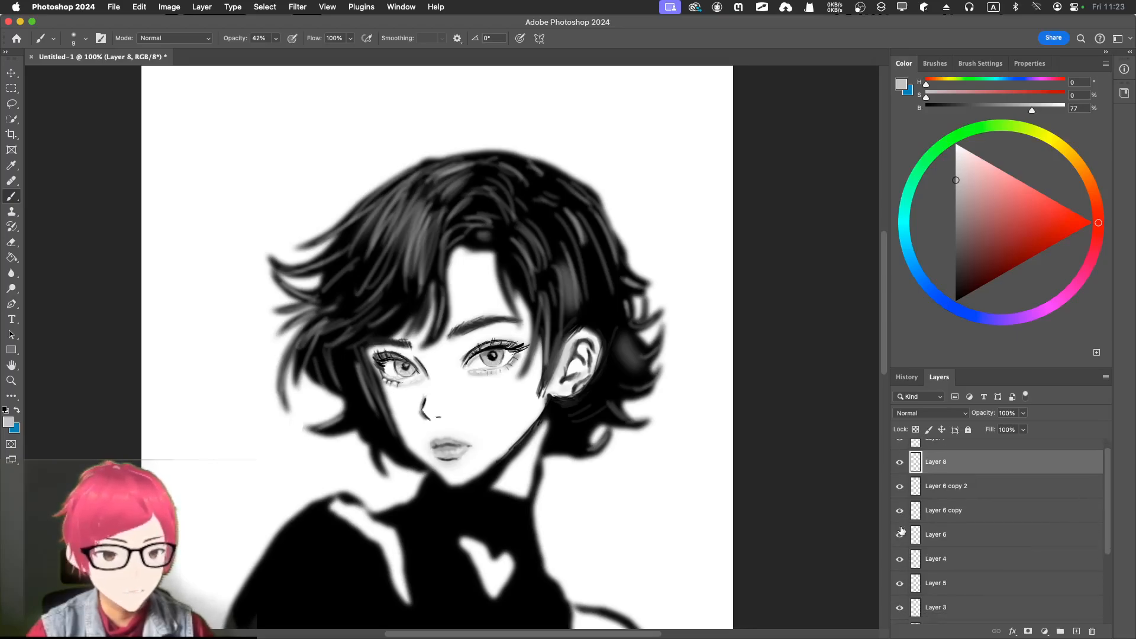
click(899, 536)
click(899, 536)
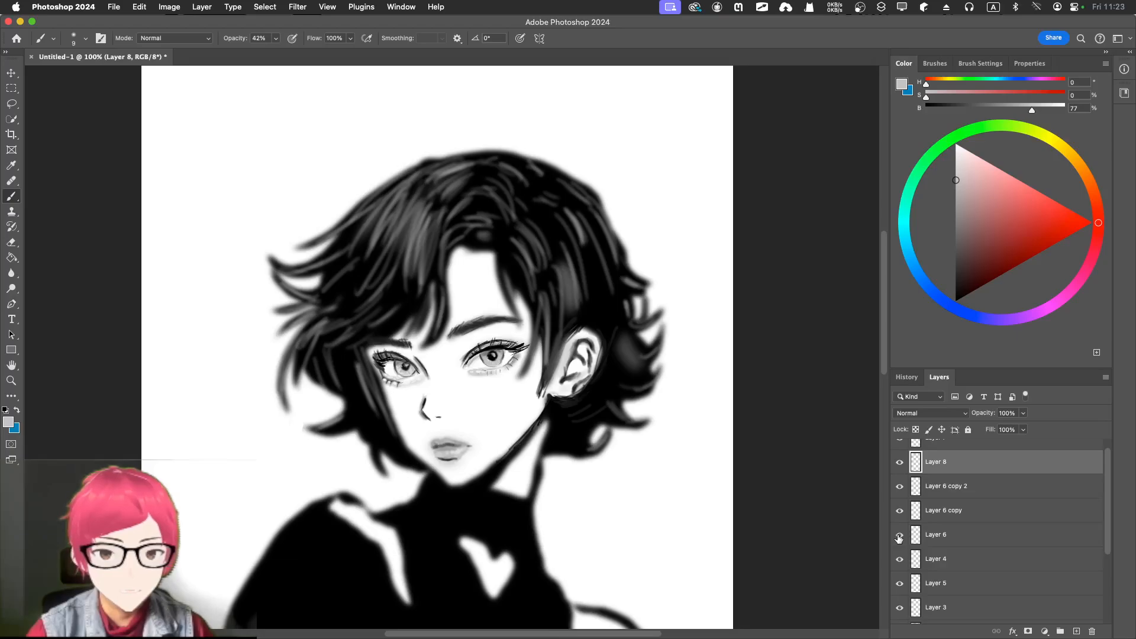
scroll(899, 538, down, 1)
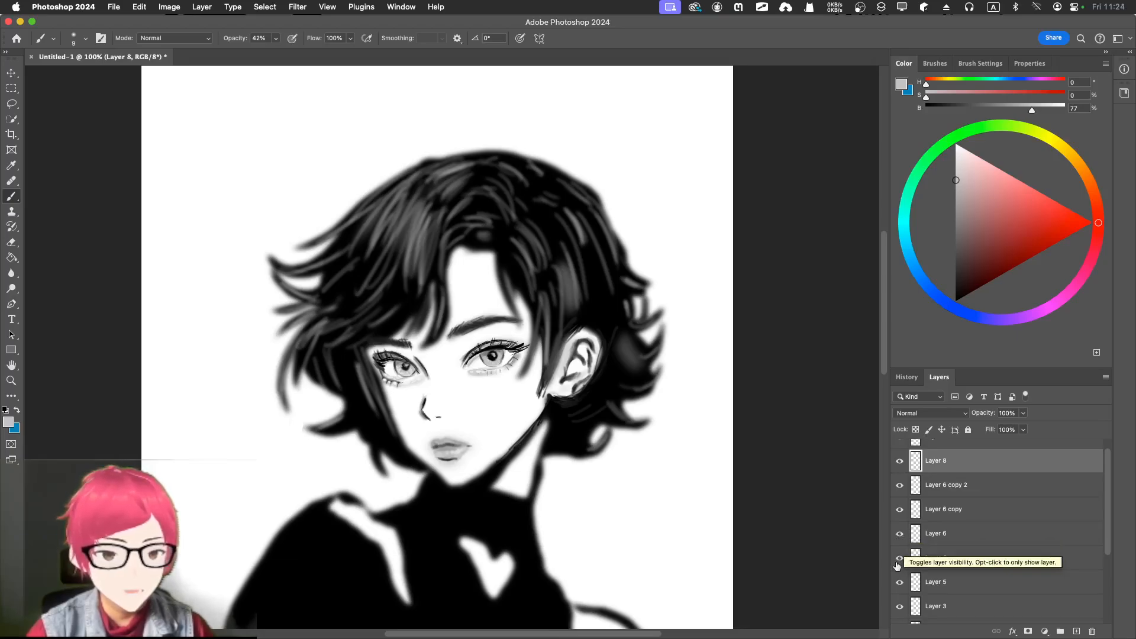
click(899, 559)
click(899, 560)
Duplicate Layer 4, which holds facial line details, within the same document.
click(961, 559)
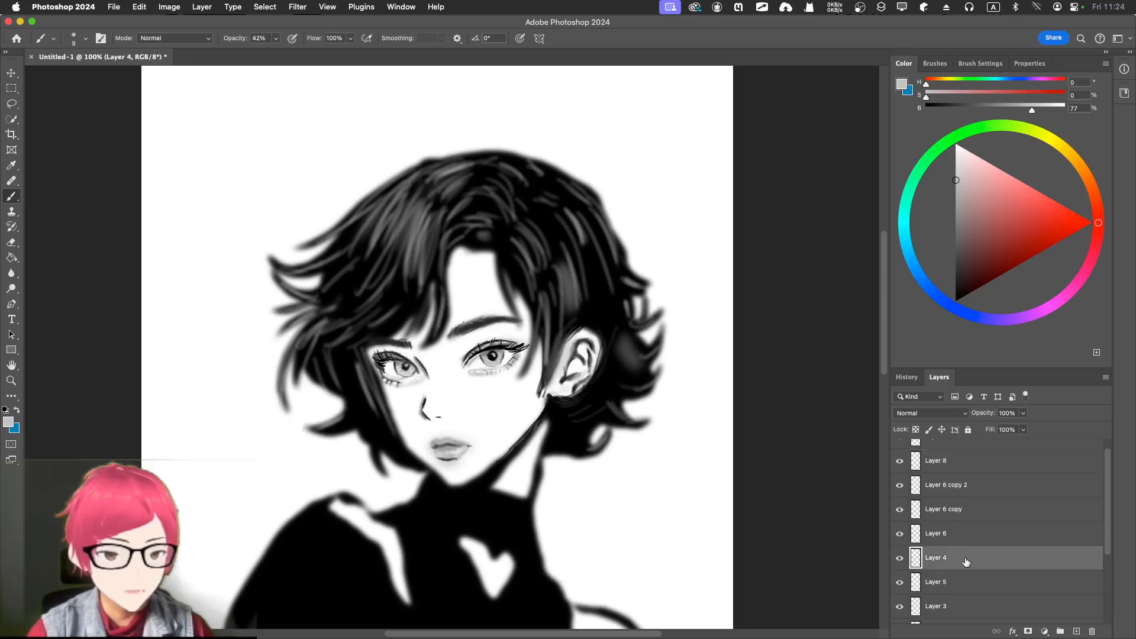
right_click(966, 559)
click(1015, 354)
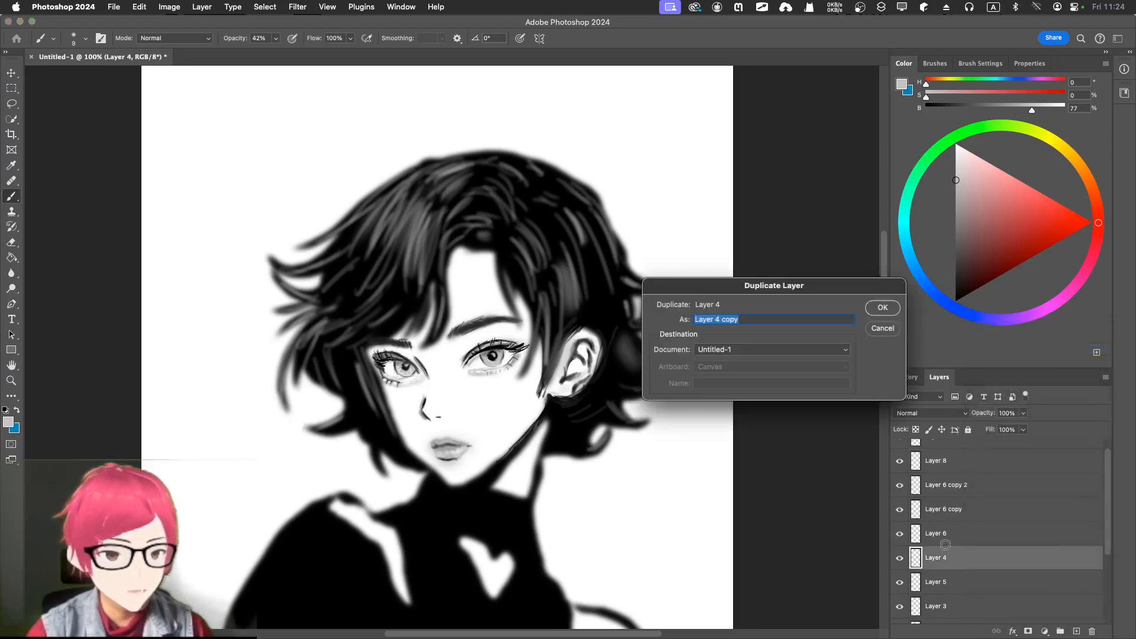
click(891, 308)
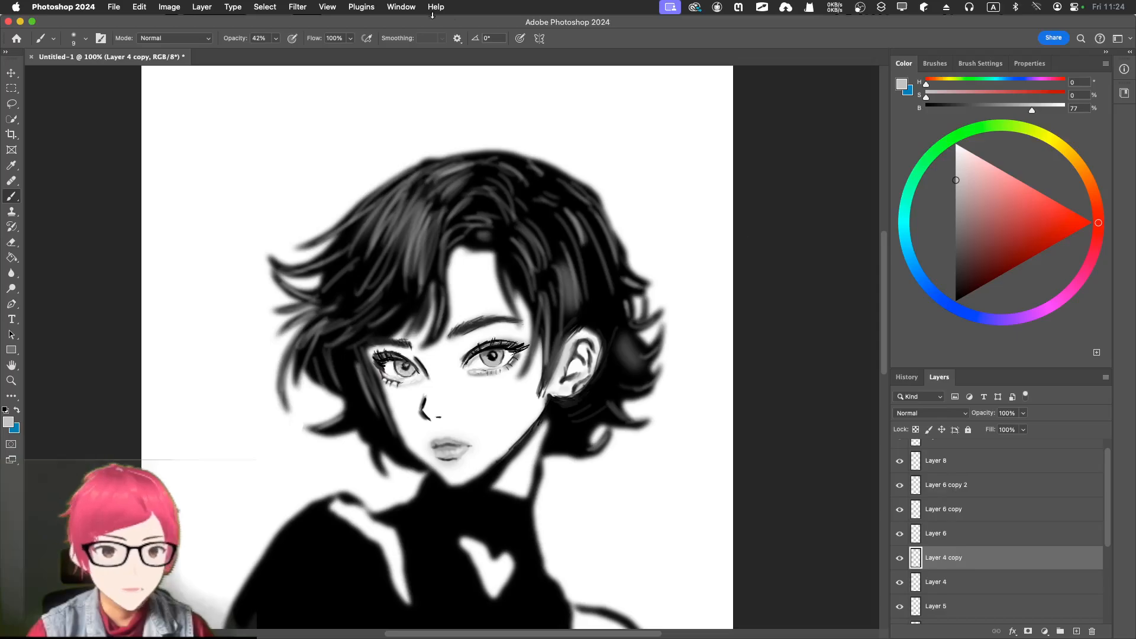
Apply a Gaussian Blur with a radius of 2.2 pixels to the duplicate of Layer 4.
click(294, 7)
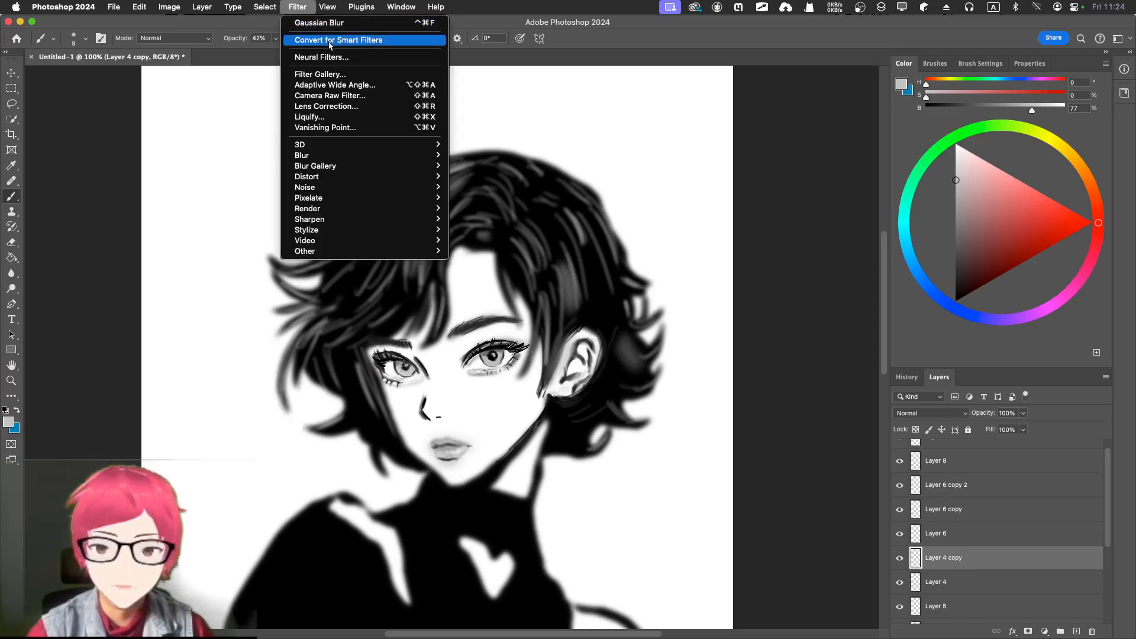
mouse_move(390, 161)
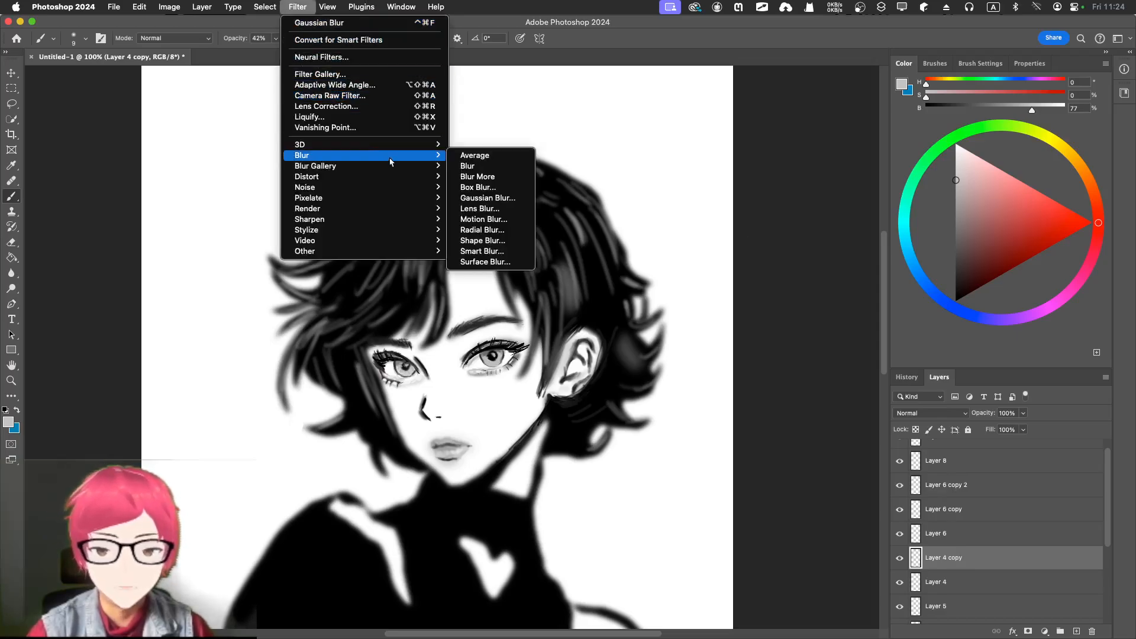
click(486, 198)
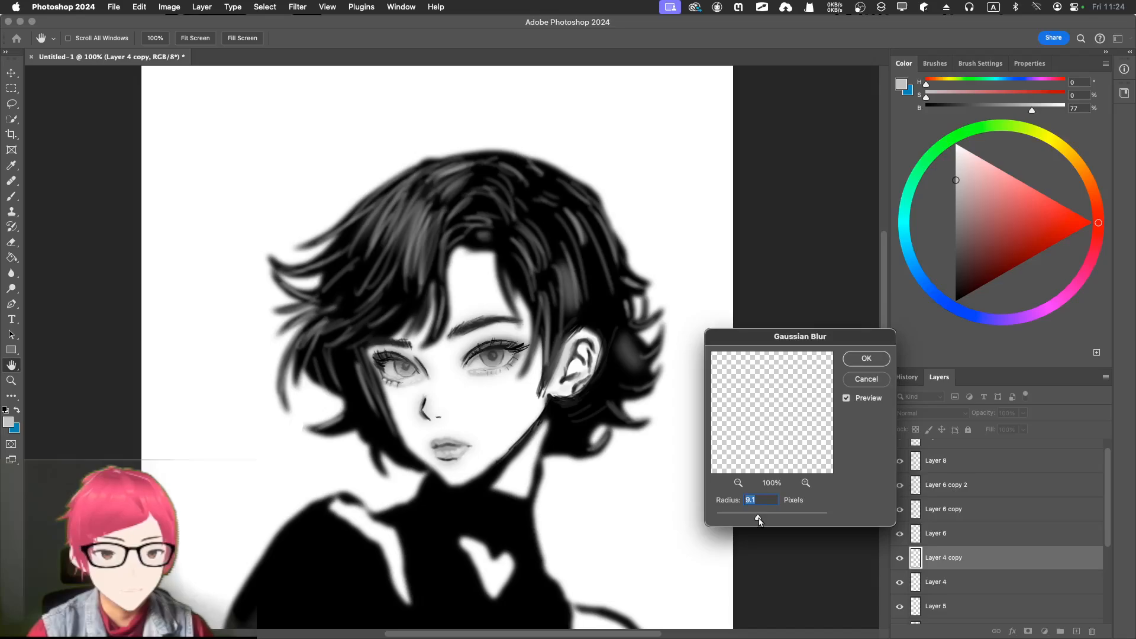
drag(758, 518, 737, 518)
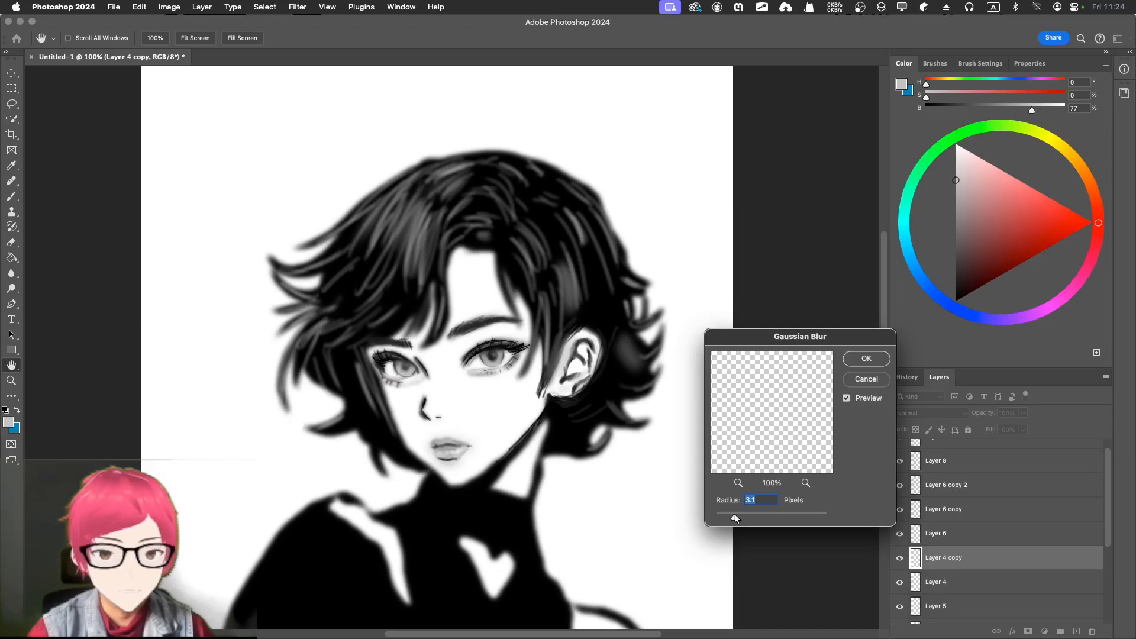
drag(734, 518, 729, 518)
click(856, 357)
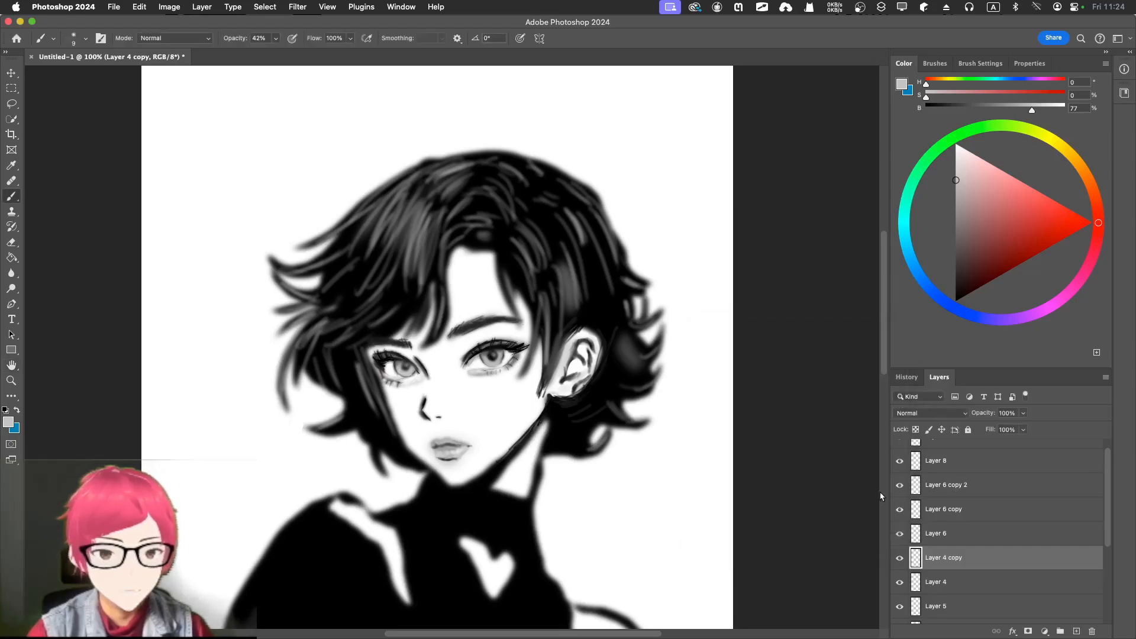
Compare the portrait with Layer 4, Layer 3 and Layer 2 each hidden and shown.
scroll(947, 520, down, 2)
click(900, 535)
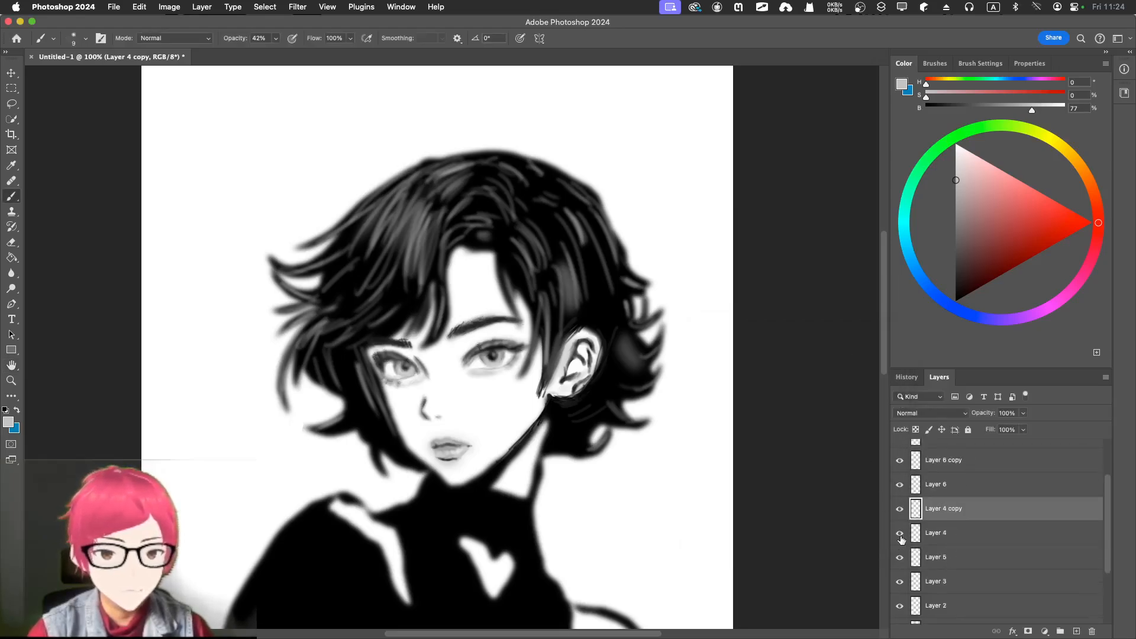
click(900, 533)
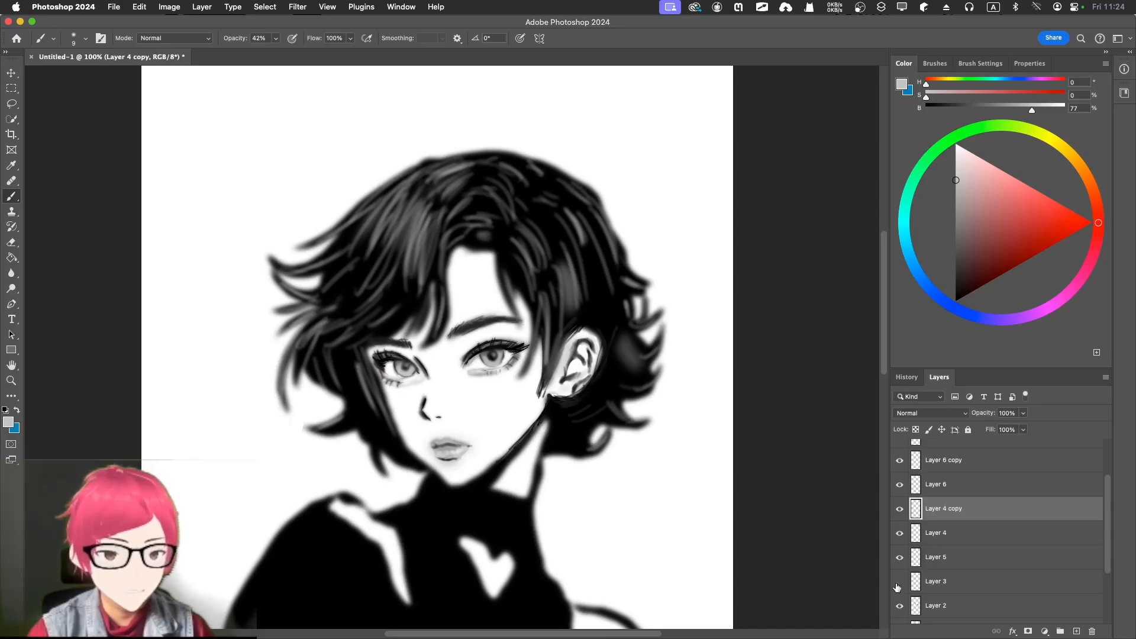
click(898, 582)
click(899, 582)
scroll(899, 582, down, 1)
click(899, 577)
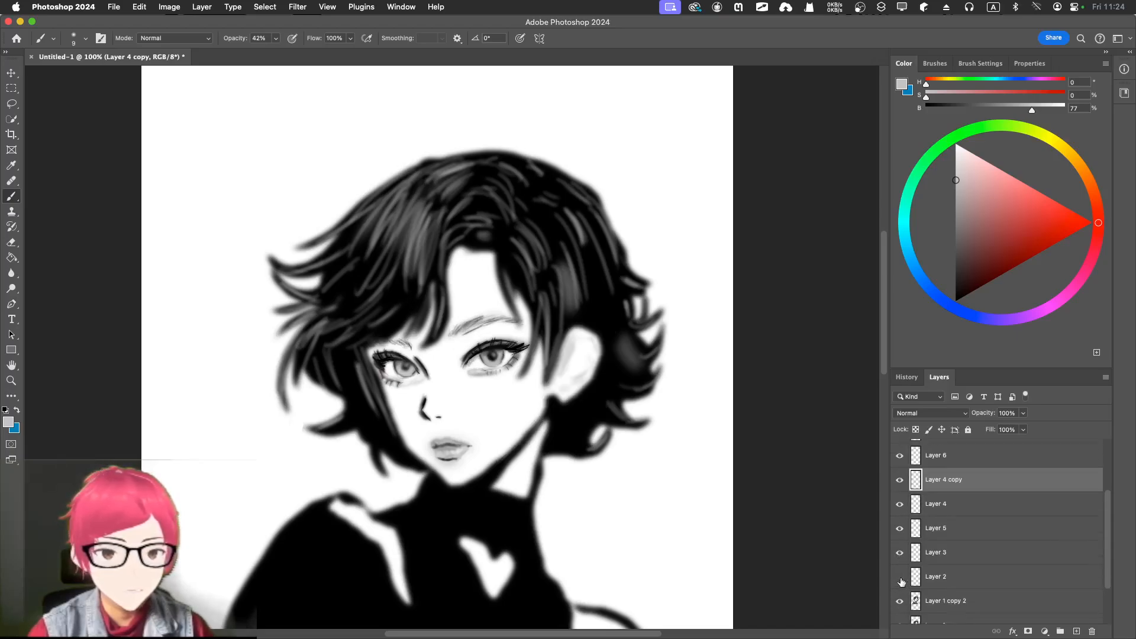
click(899, 577)
Recheck what Layer 2 contributes to the portrait and duplicate that layer within the same document.
click(962, 578)
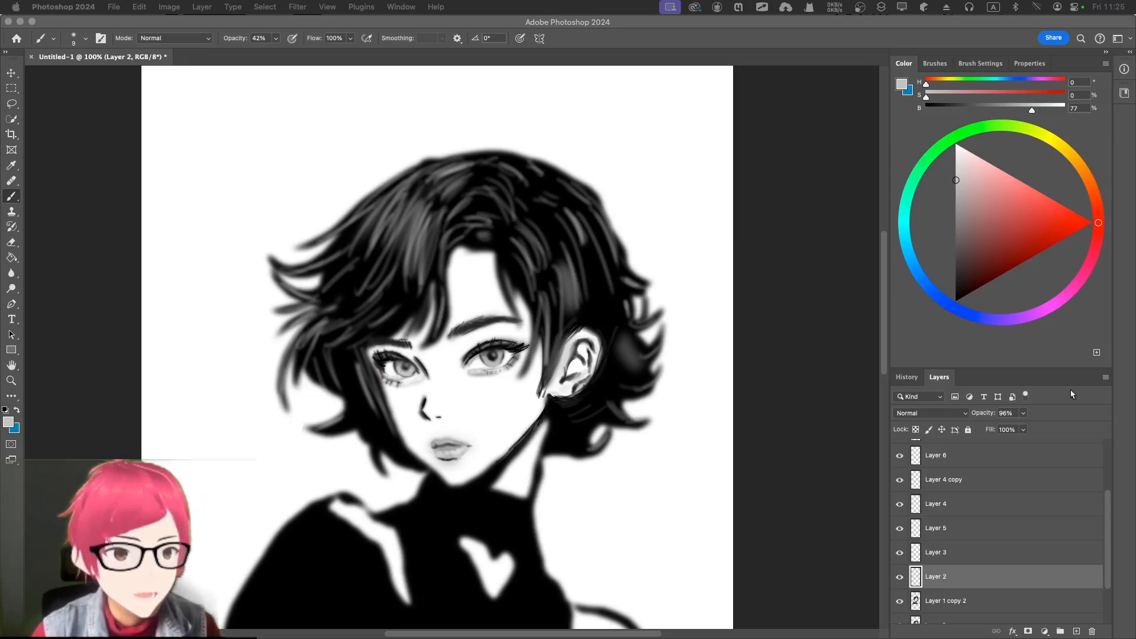
click(899, 578)
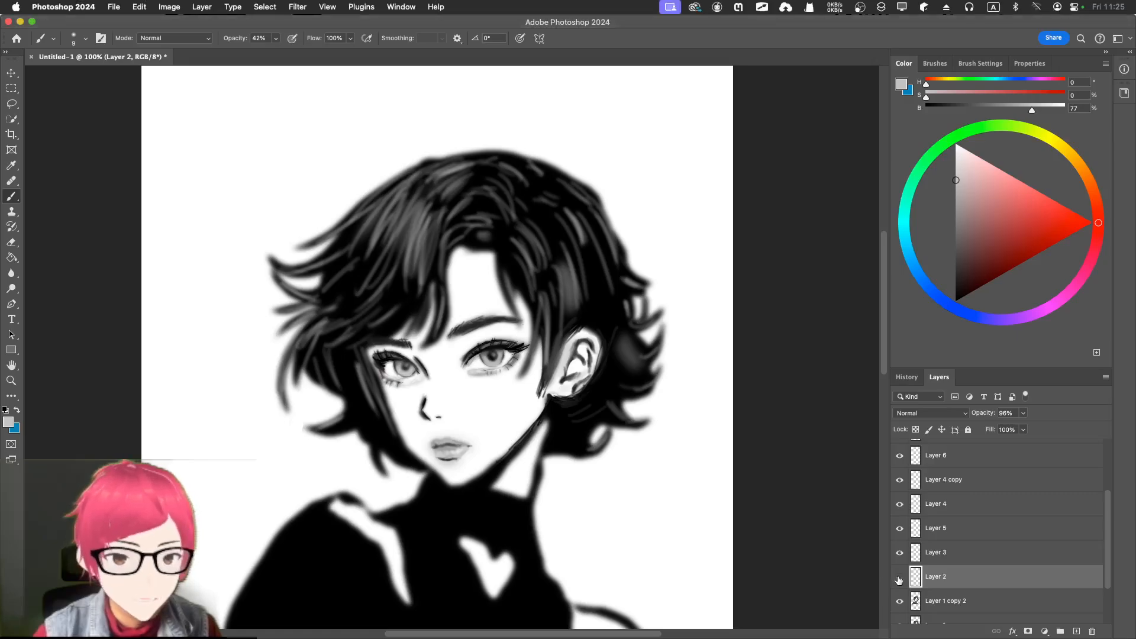
click(900, 578)
click(899, 578)
right_click(947, 579)
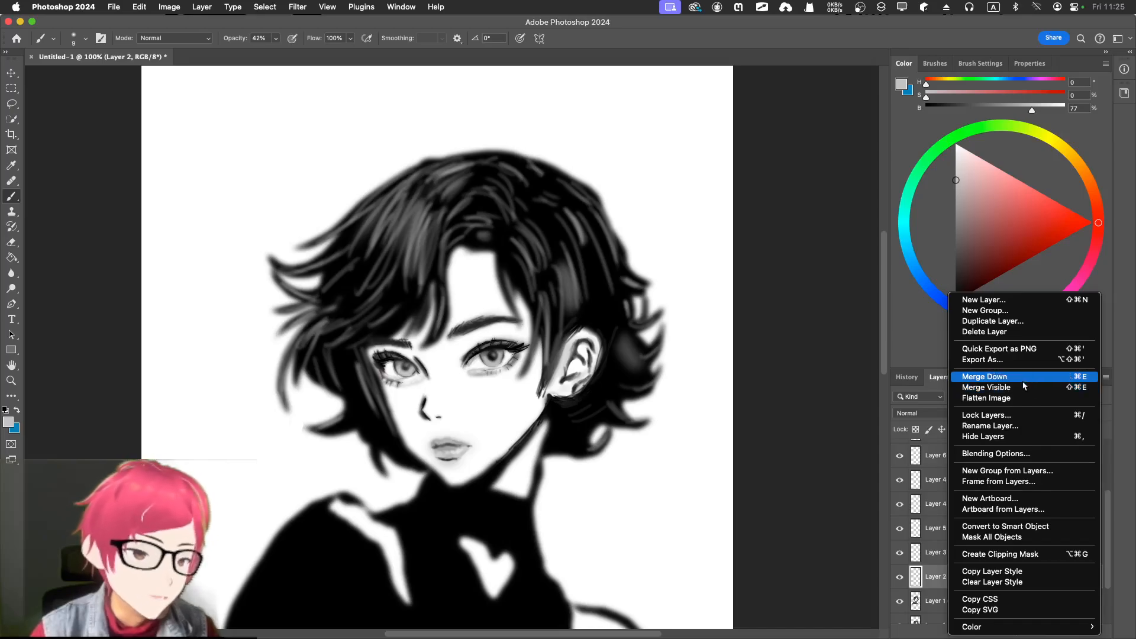
click(991, 322)
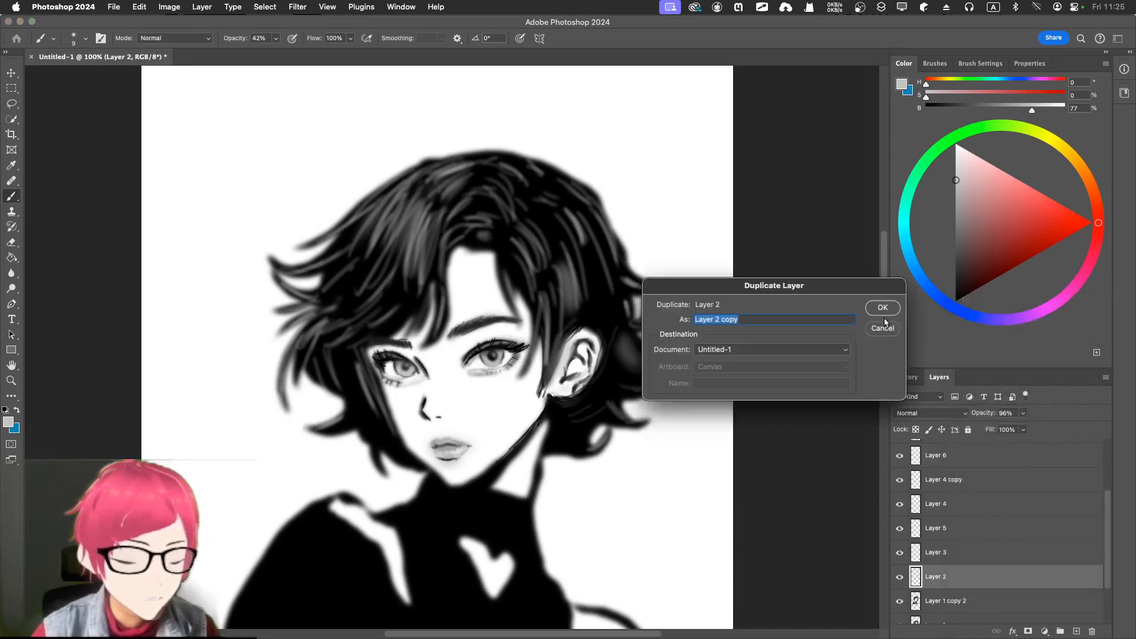
click(880, 309)
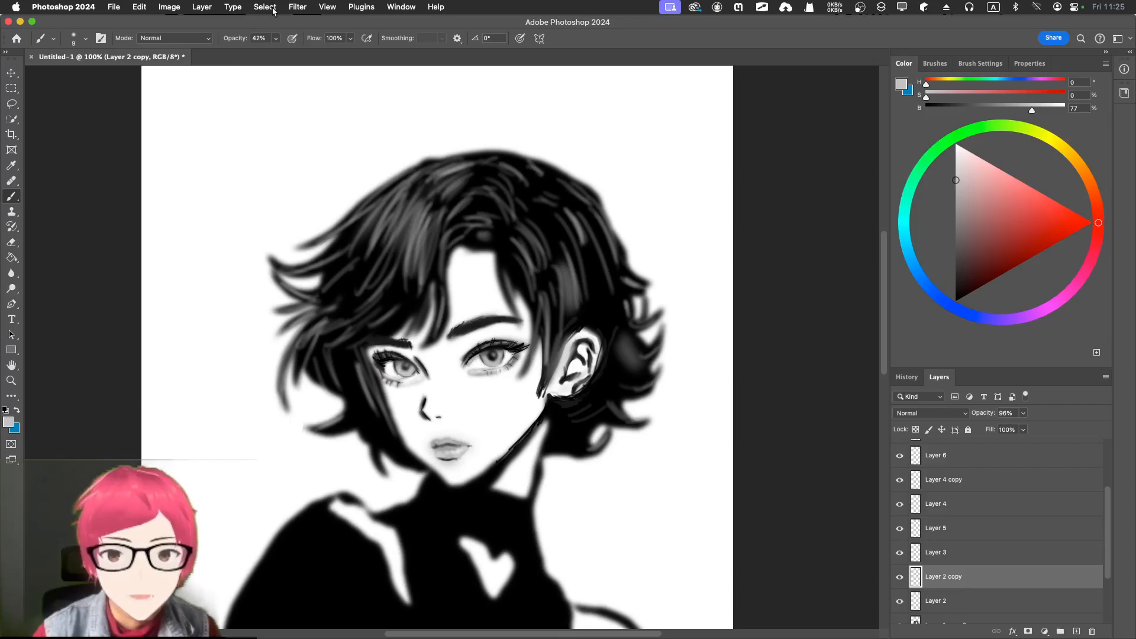
Apply a Gaussian Blur with a radius of 3.2 pixels to the duplicate of Layer 2.
click(296, 7)
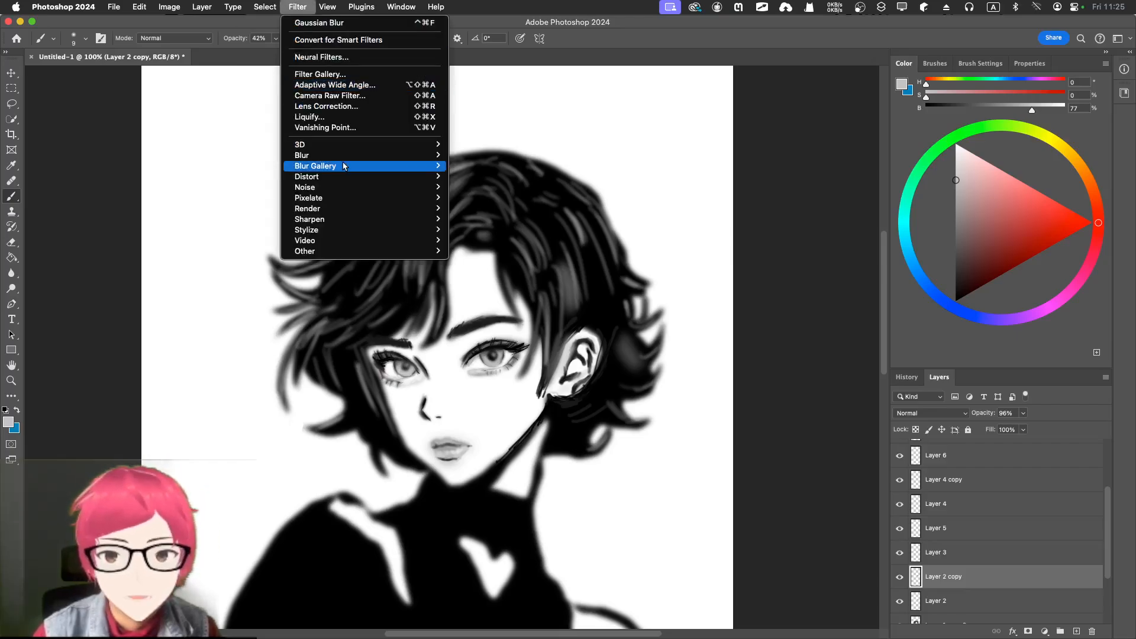
mouse_move(408, 167)
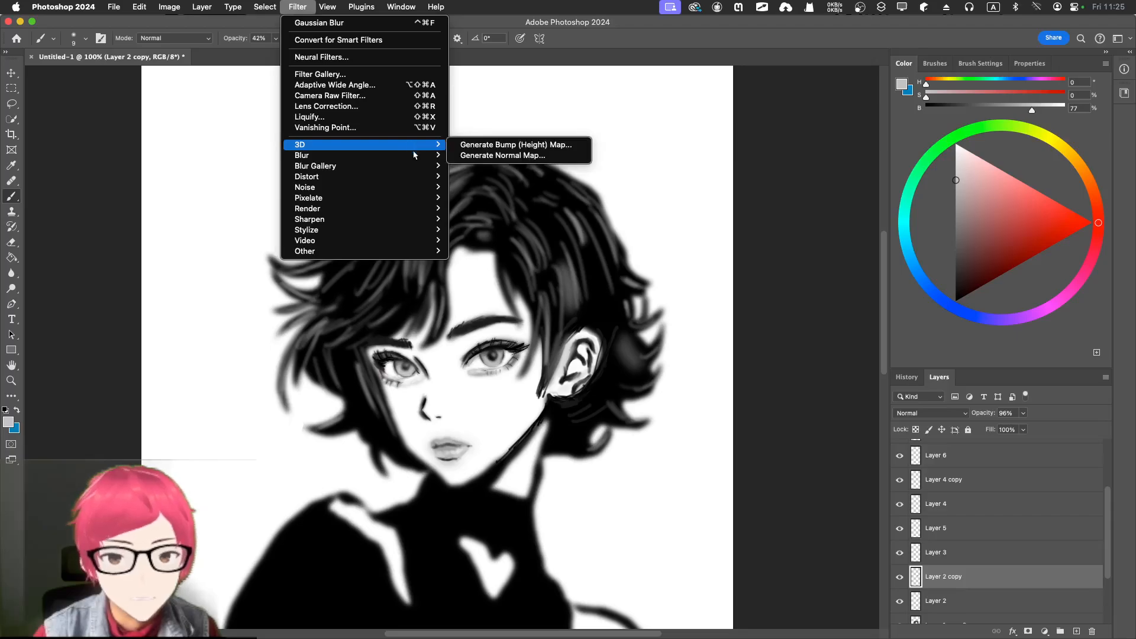
mouse_move(414, 155)
click(494, 198)
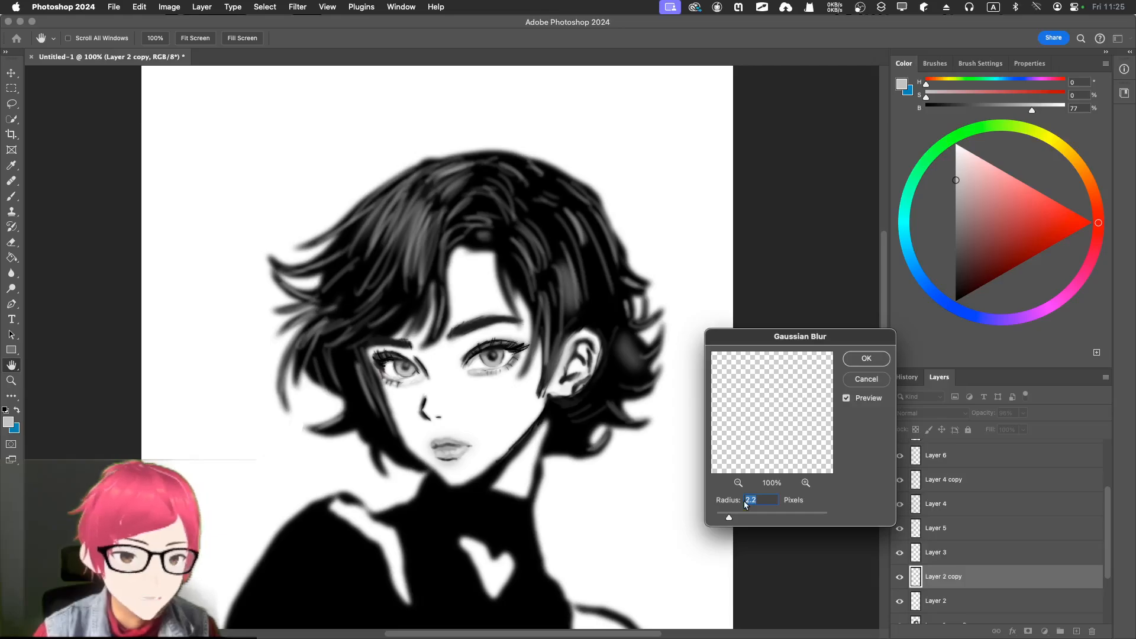
mouse_move(725, 519)
mouse_down()
mouse_move(753, 524)
mouse_move(738, 523)
mouse_up()
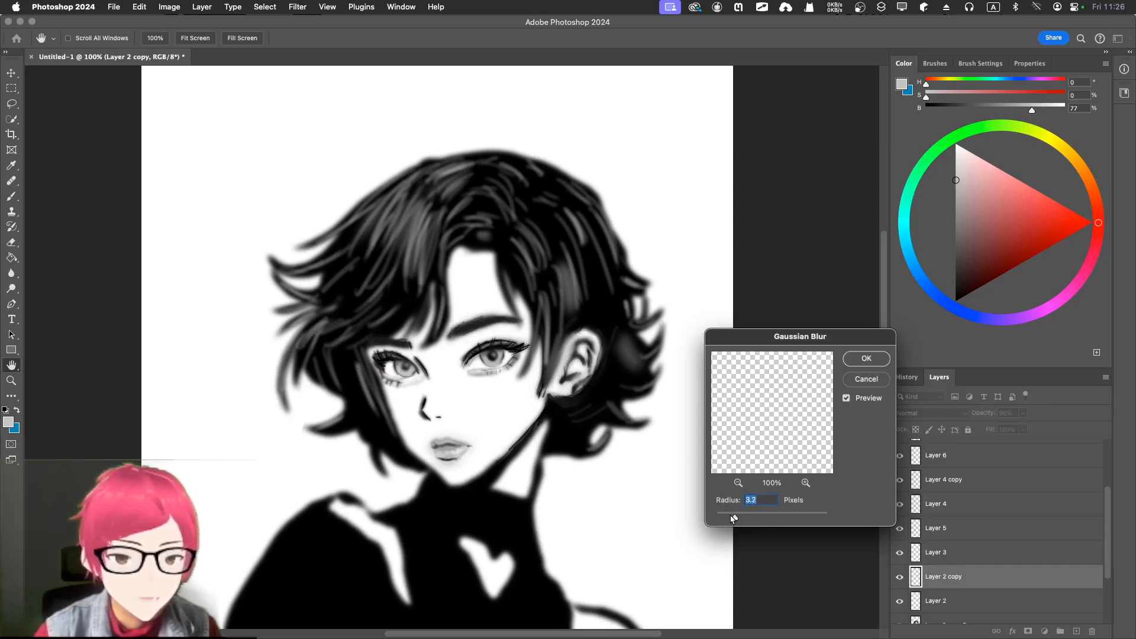
click(861, 359)
Make Layer 1 visible and hide Layer 1 copy and Layer 1 copy 2 to show the sharp base portrait.
scroll(484, 353, down, 3)
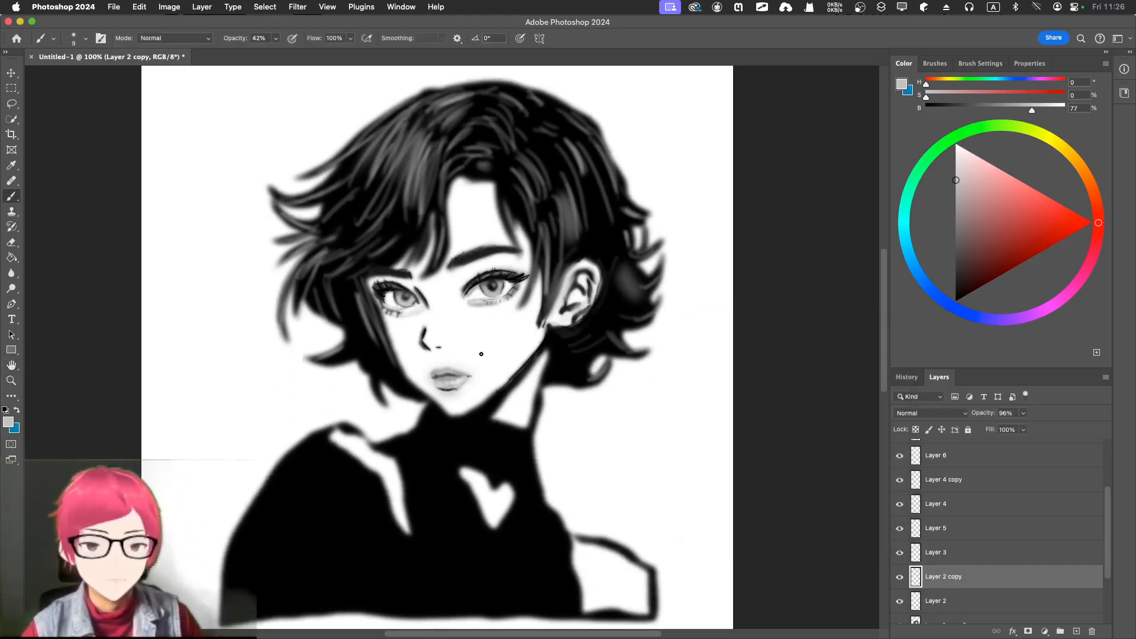
key(super+minus)
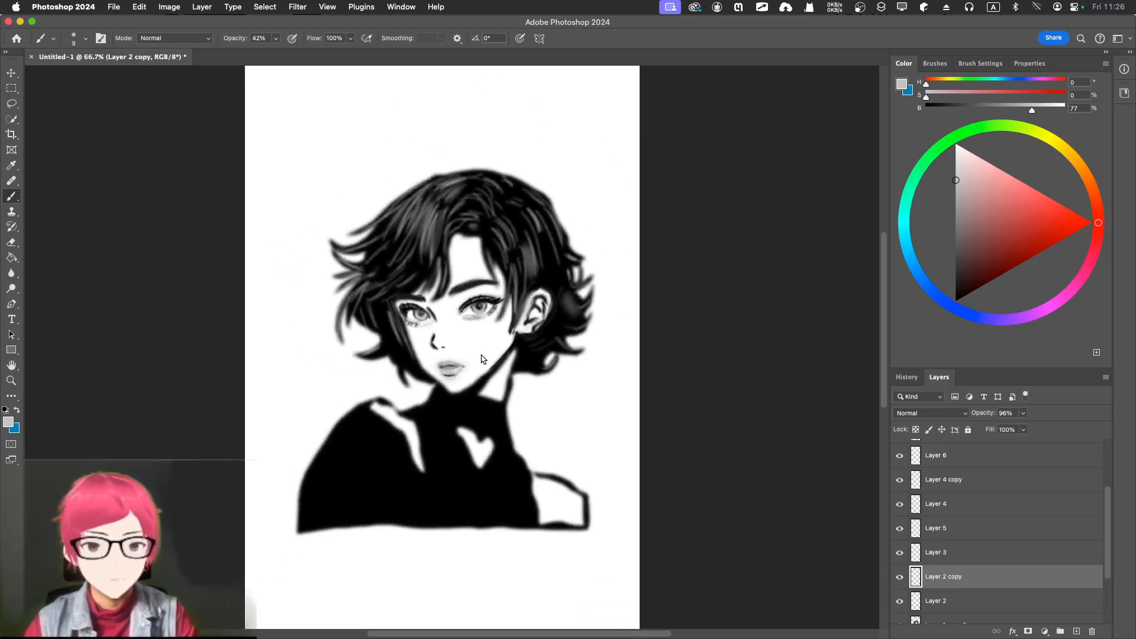
key(super+minus)
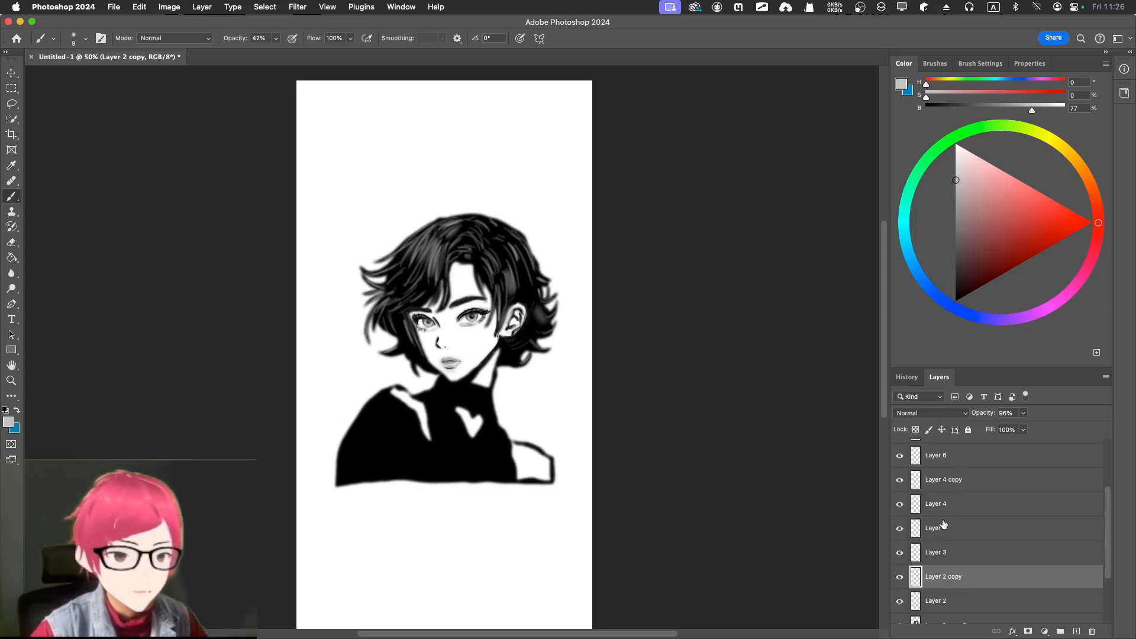
scroll(942, 524, down, 5)
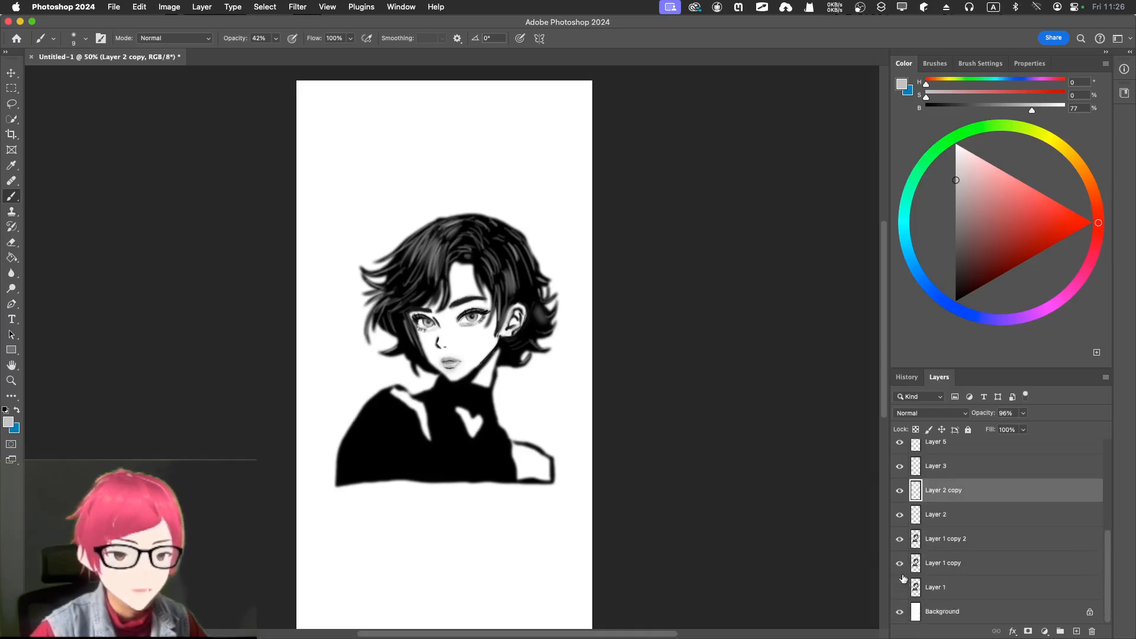
scroll(903, 556, up, 10)
scroll(900, 495, down, 10)
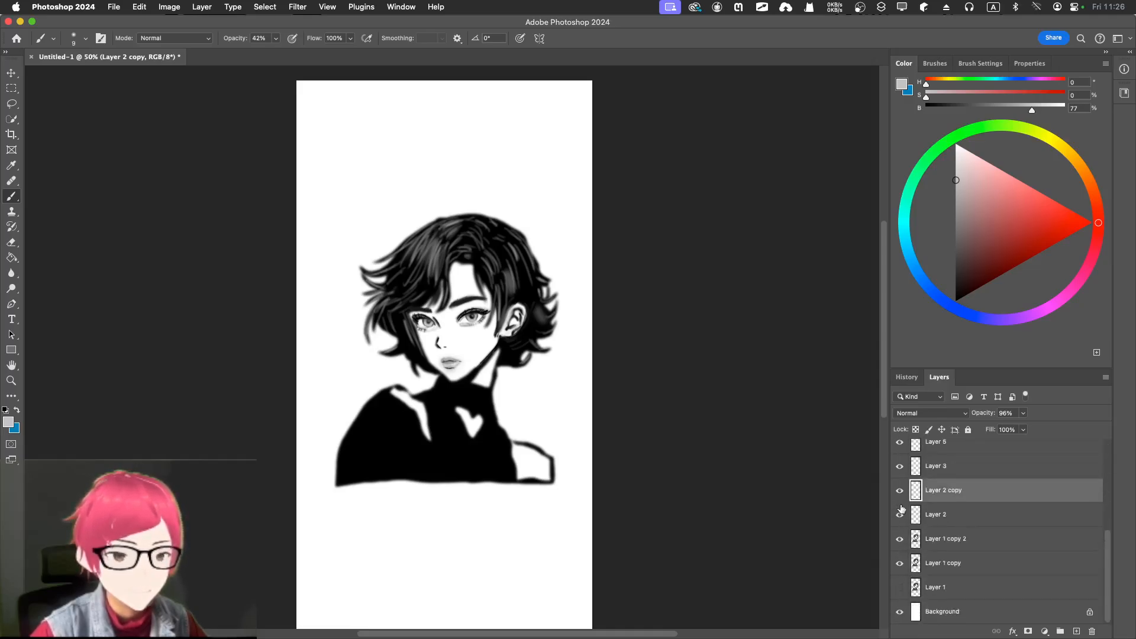
click(900, 589)
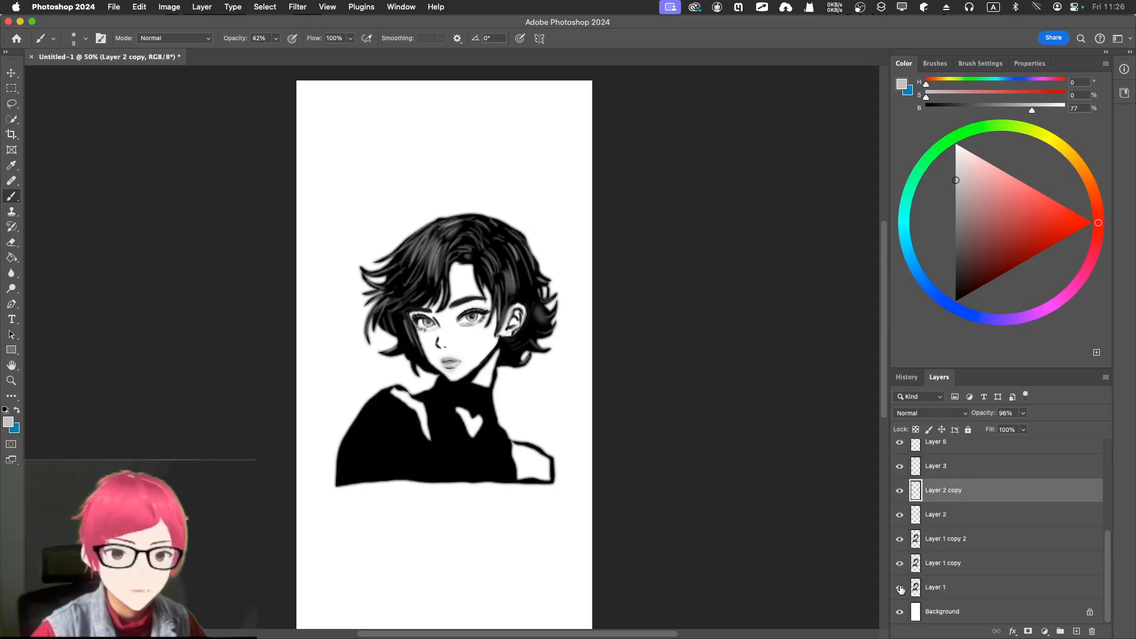
click(900, 563)
click(900, 539)
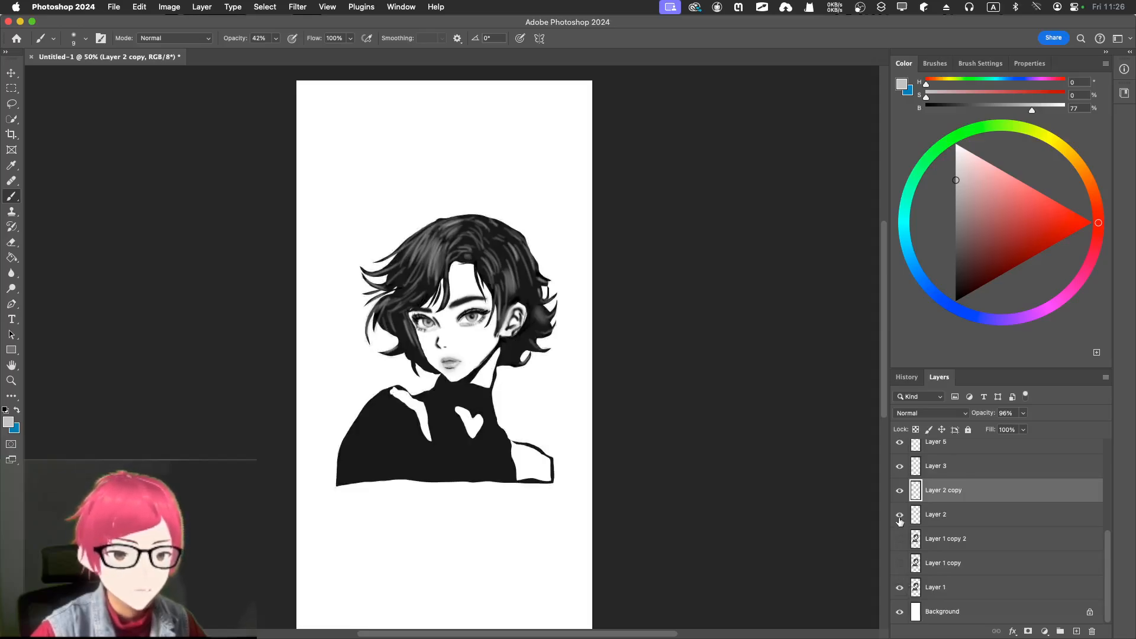
Hide Layer 2, Layer 2 copy, Layer 3, Layer 5 and Layer 4 while keeping Layer 1 visible.
click(900, 515)
click(900, 490)
click(900, 467)
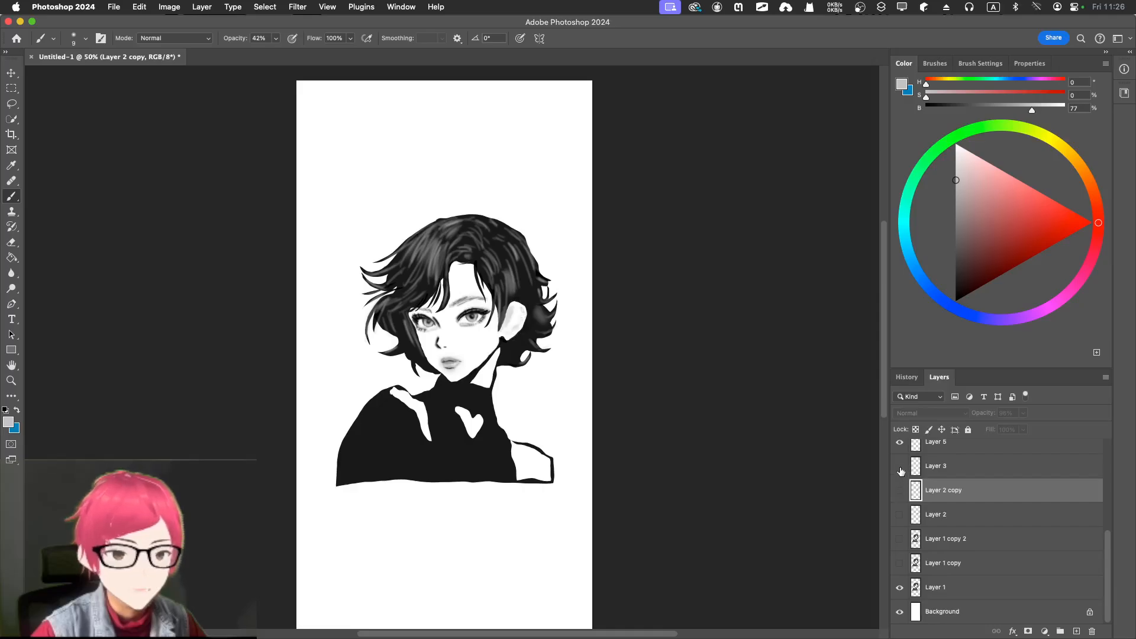
scroll(900, 472, up, 1)
click(900, 471)
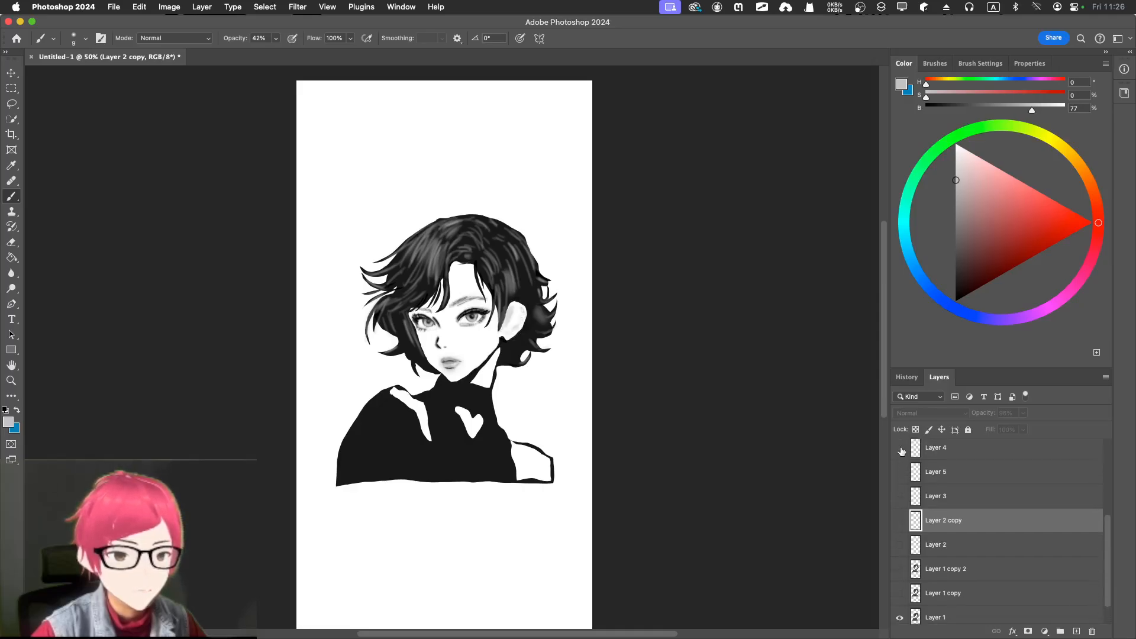
click(900, 448)
Hide Layer 4 copy, Layer 6 and its two copies, Layer 8 and Layer 7 to isolate the base silhouette.
scroll(901, 451, up, 4)
click(900, 523)
click(900, 499)
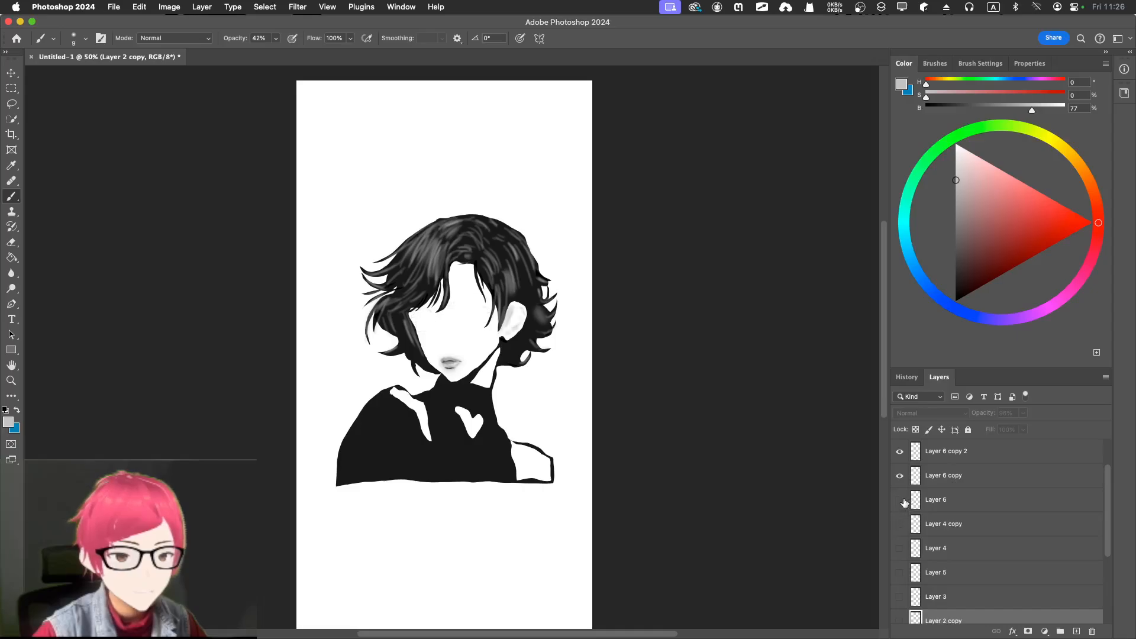
click(900, 475)
click(900, 451)
scroll(900, 455, up, 2)
click(898, 475)
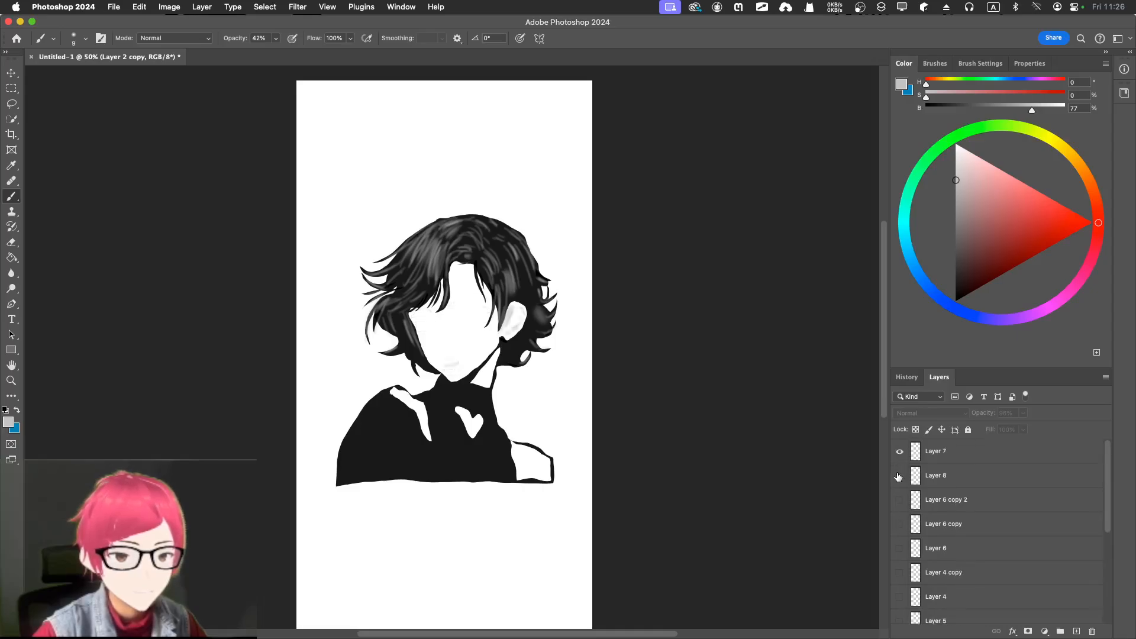
click(899, 452)
scroll(898, 473, down, 5)
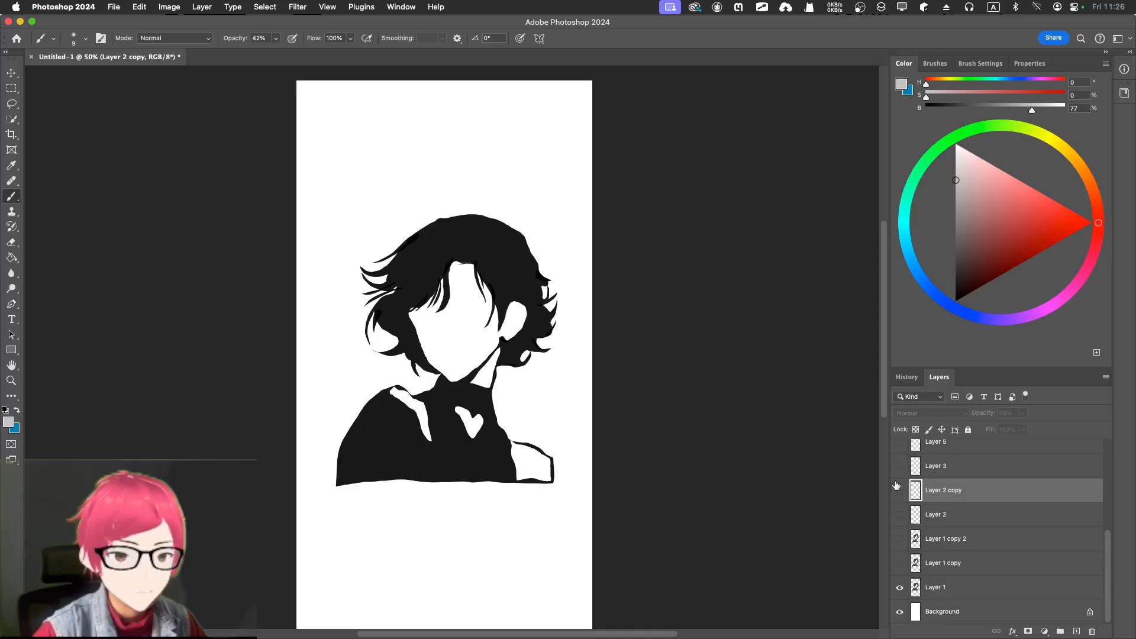
Examine the isolated base silhouette up close with Layer 1 hidden and shown.
click(900, 588)
click(900, 587)
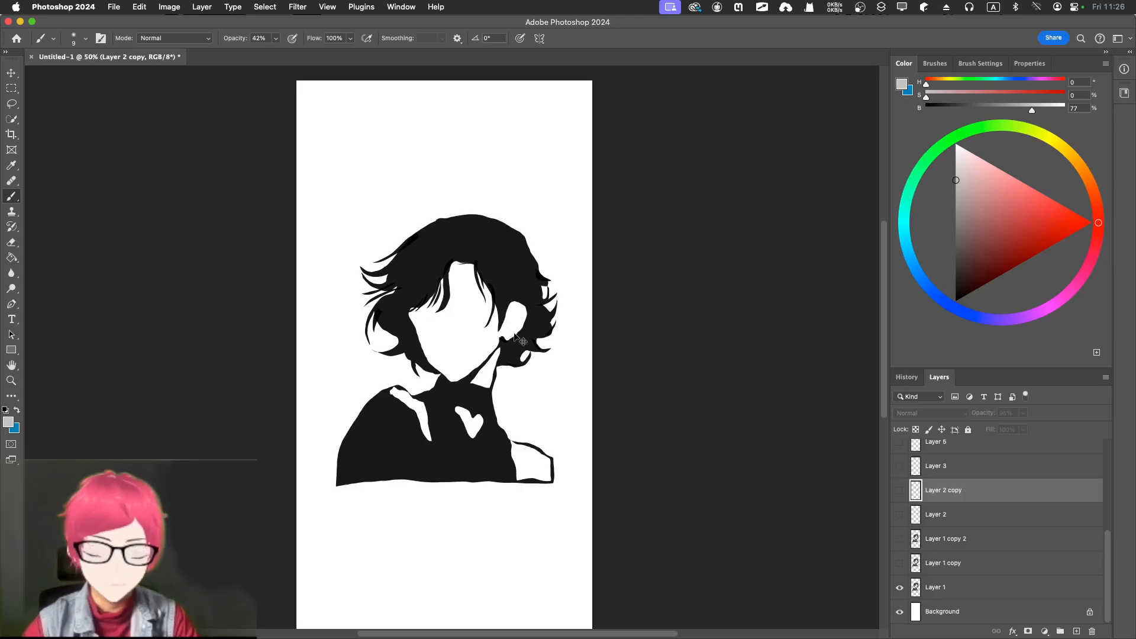
key(super+equal)
key(super+equal)
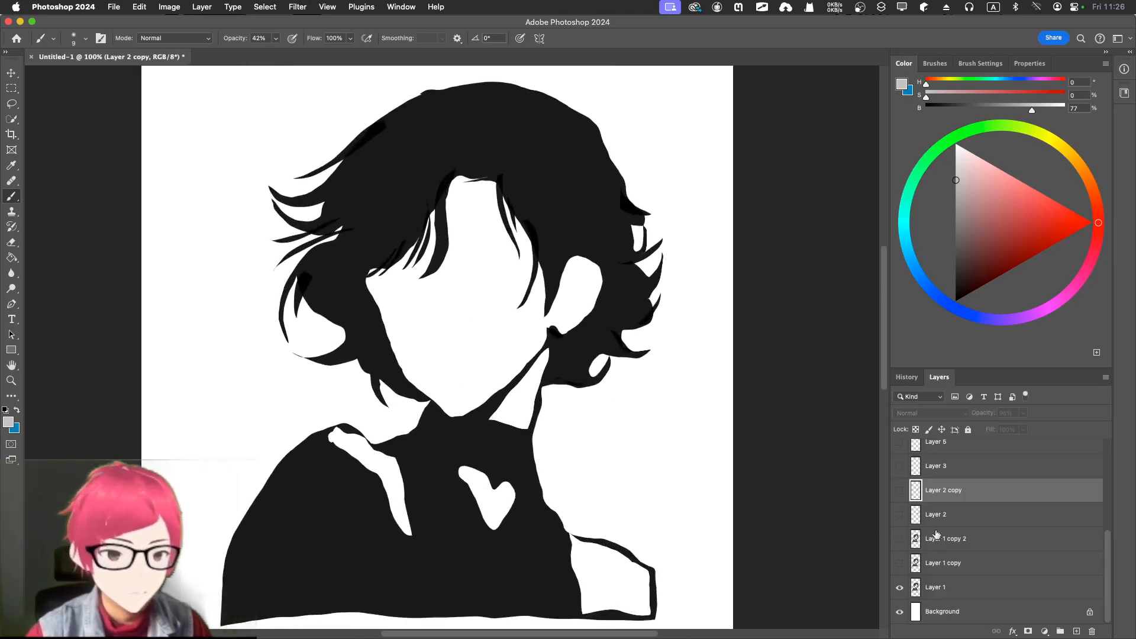
click(899, 587)
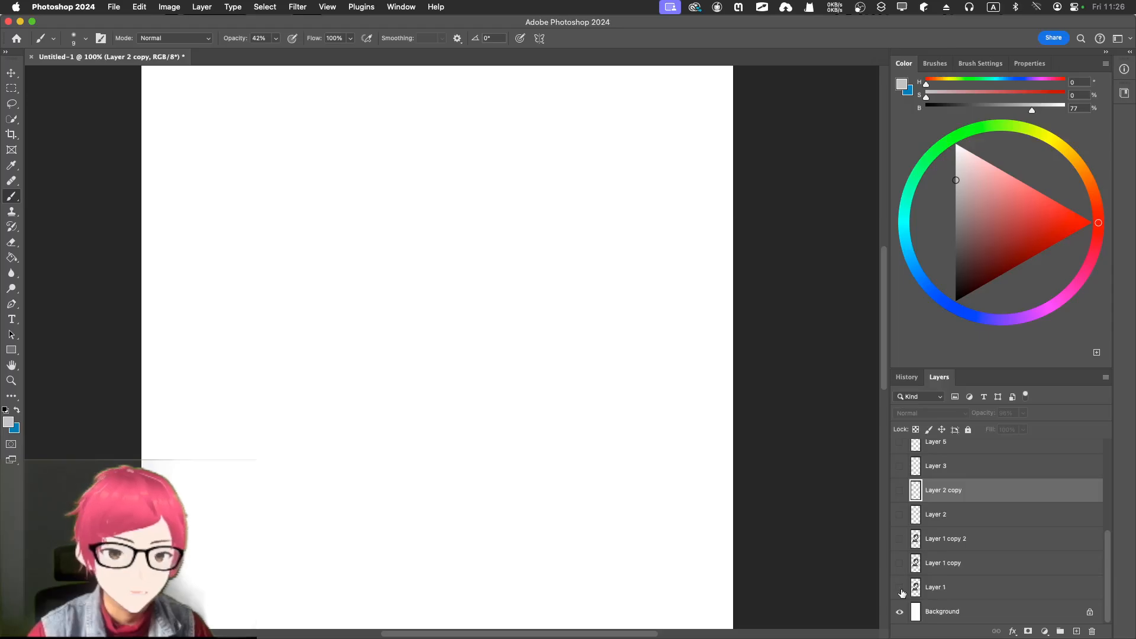
click(900, 587)
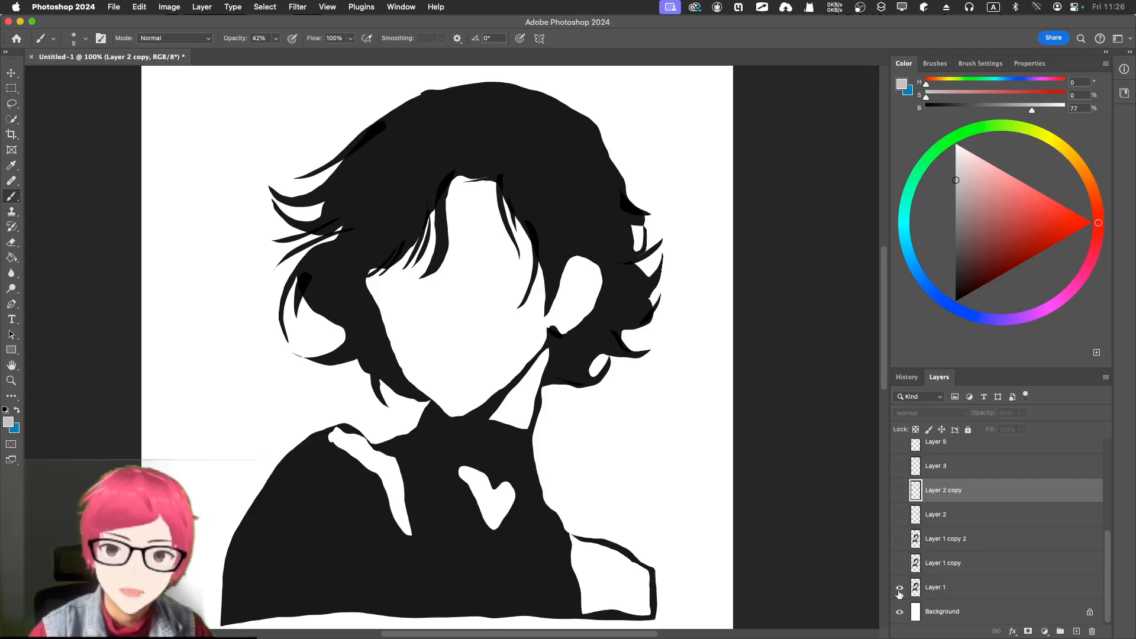
Show Layer 1 copy and Layer 1 copy 2 and hide Layer 1 to use the blurred base silhouette.
click(899, 564)
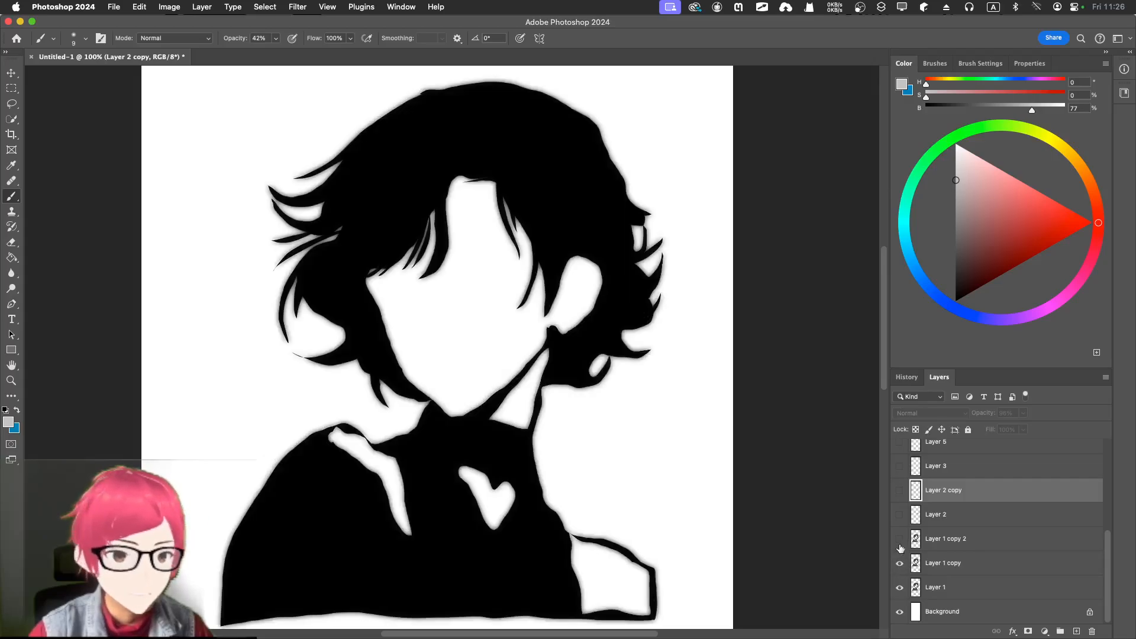
click(900, 539)
click(900, 588)
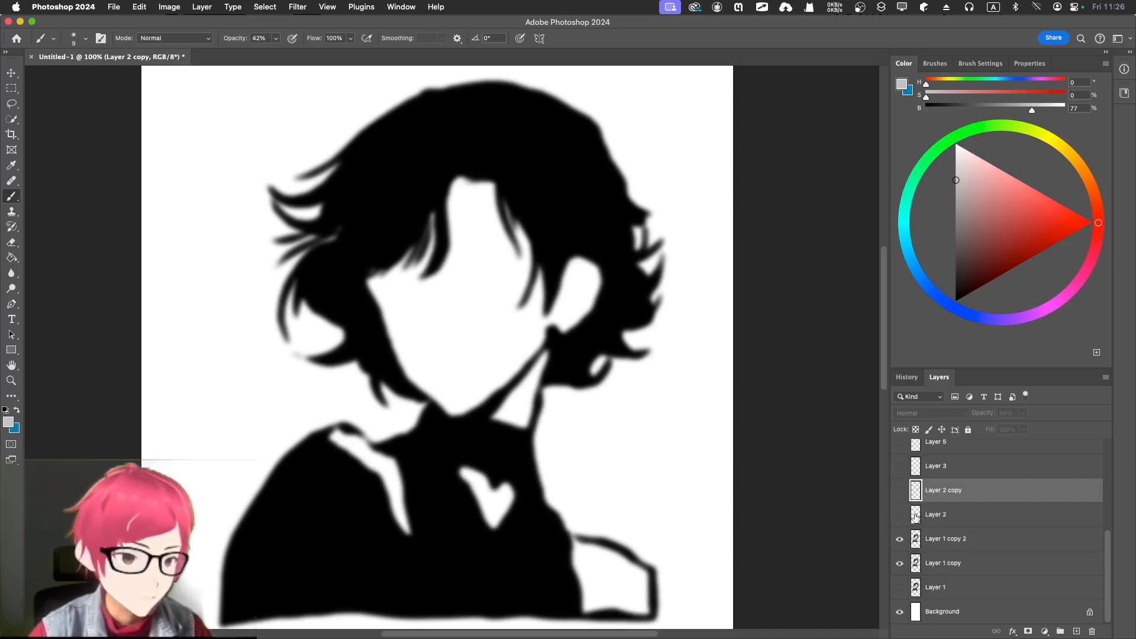
Reveal Layer 2, Layer 2 copy, Layer 3, Layer 5 and Layer 4 one by one to review how the face builds up.
scroll(900, 521, up, 1)
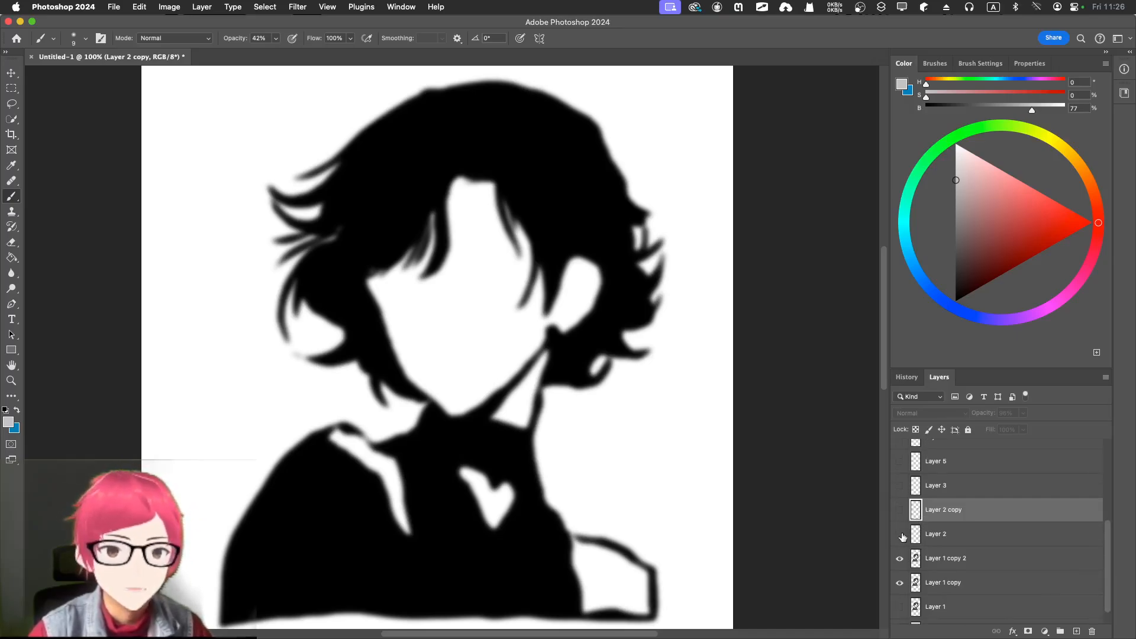
click(900, 534)
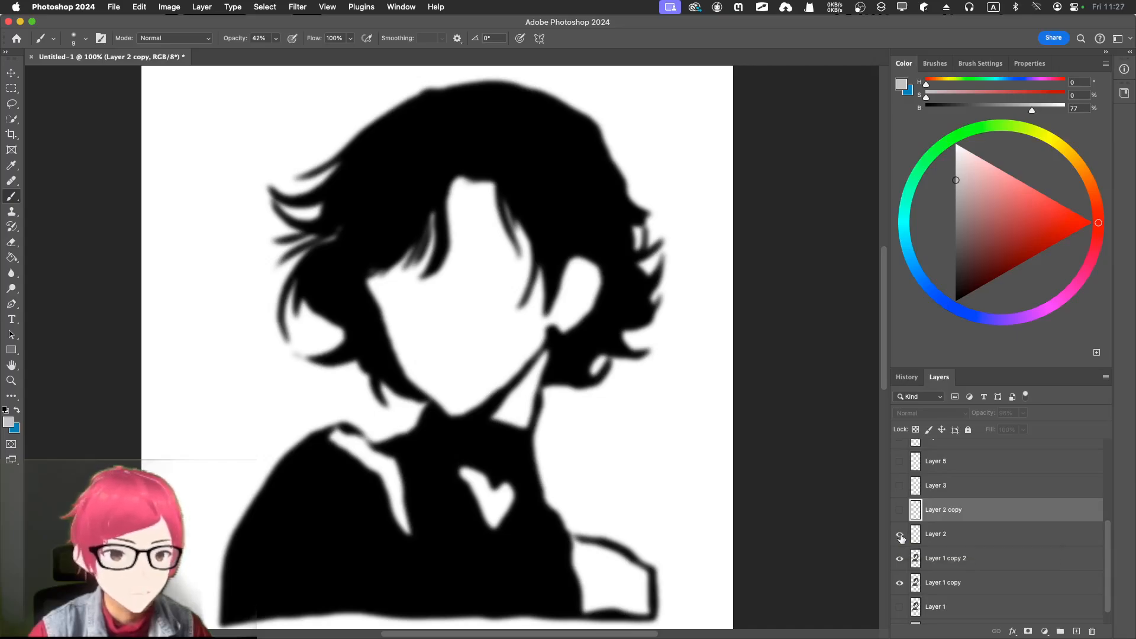
scroll(901, 535, up, 1)
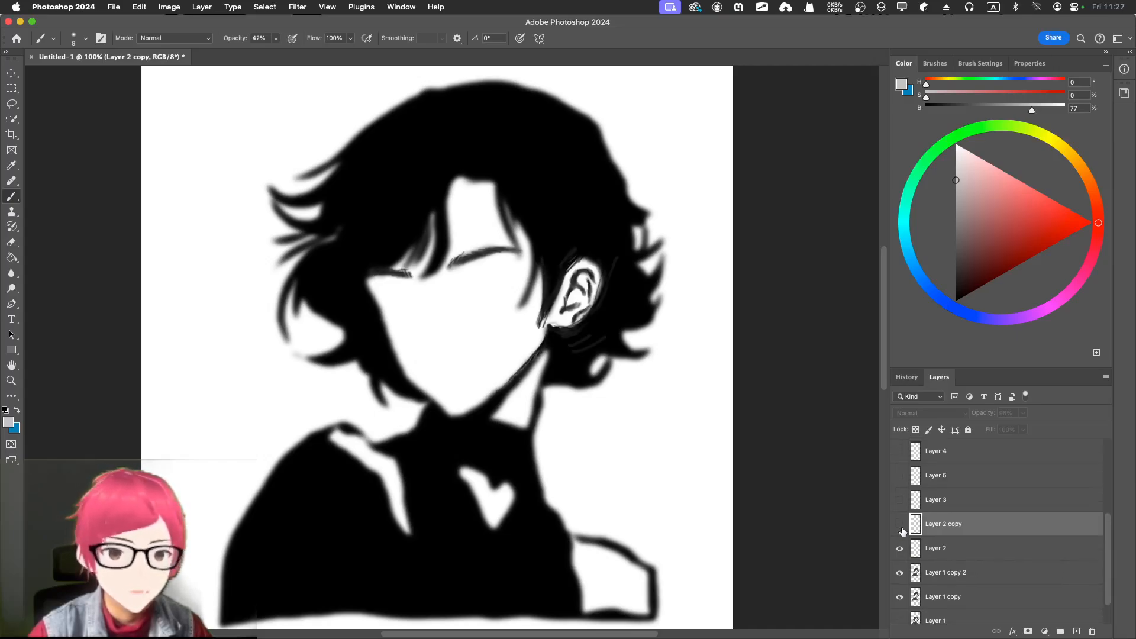
click(901, 526)
click(901, 506)
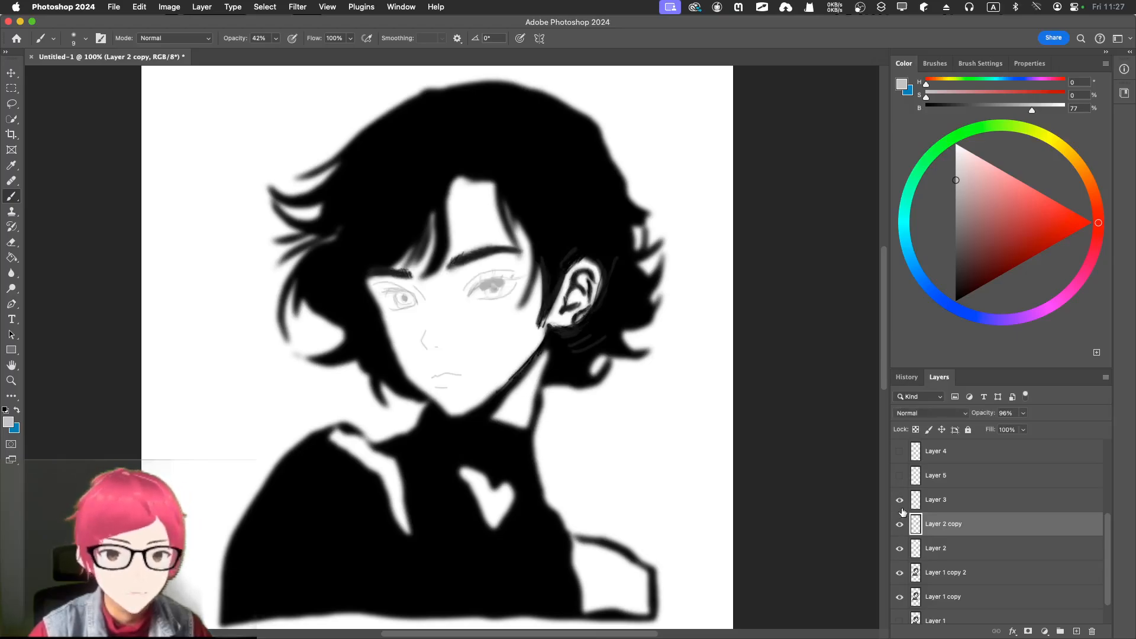
scroll(902, 510, up, 1)
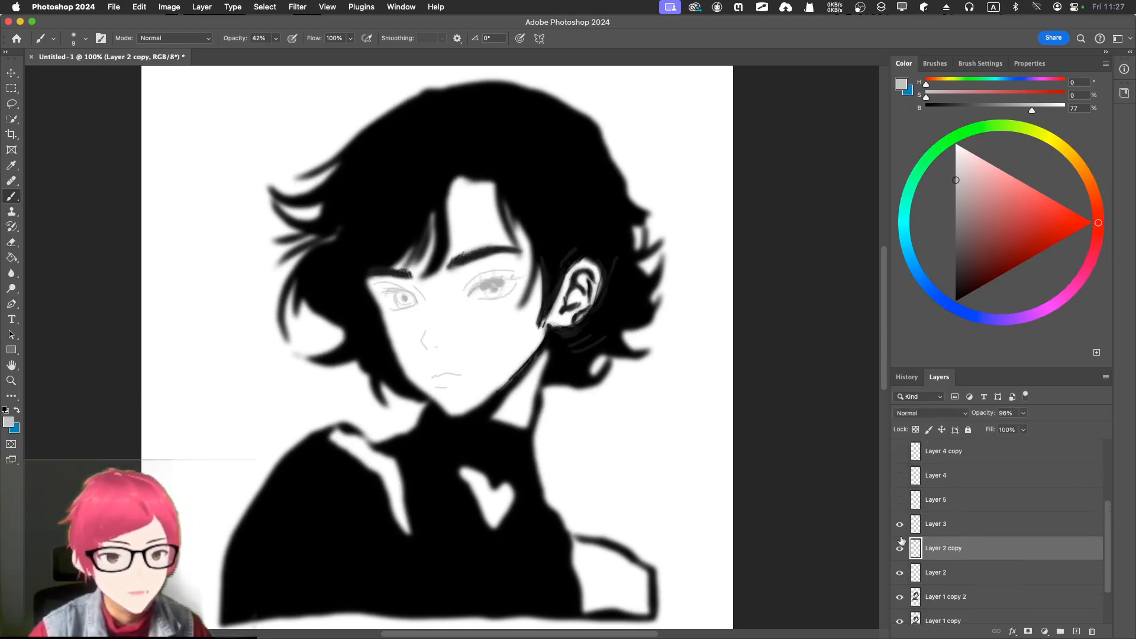
click(900, 502)
click(901, 479)
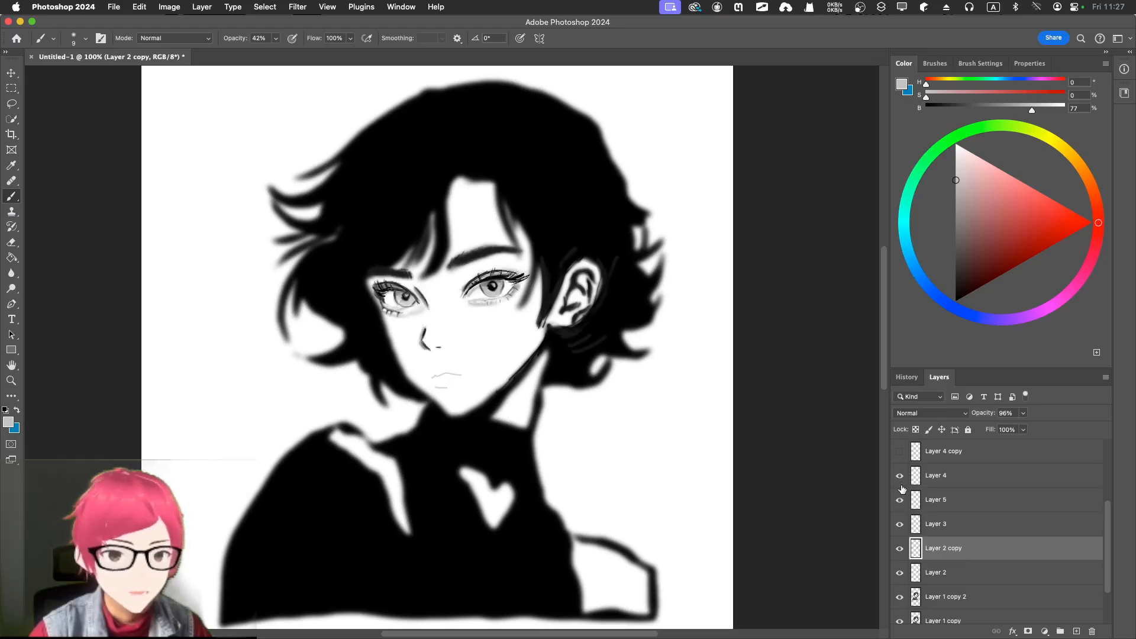
Reveal Layer 4 copy, Layer 6 and its two copies, Layer 8 and Layer 7 to review the lips and hair highlights.
scroll(902, 493, up, 1)
click(899, 466)
scroll(900, 482, up, 1)
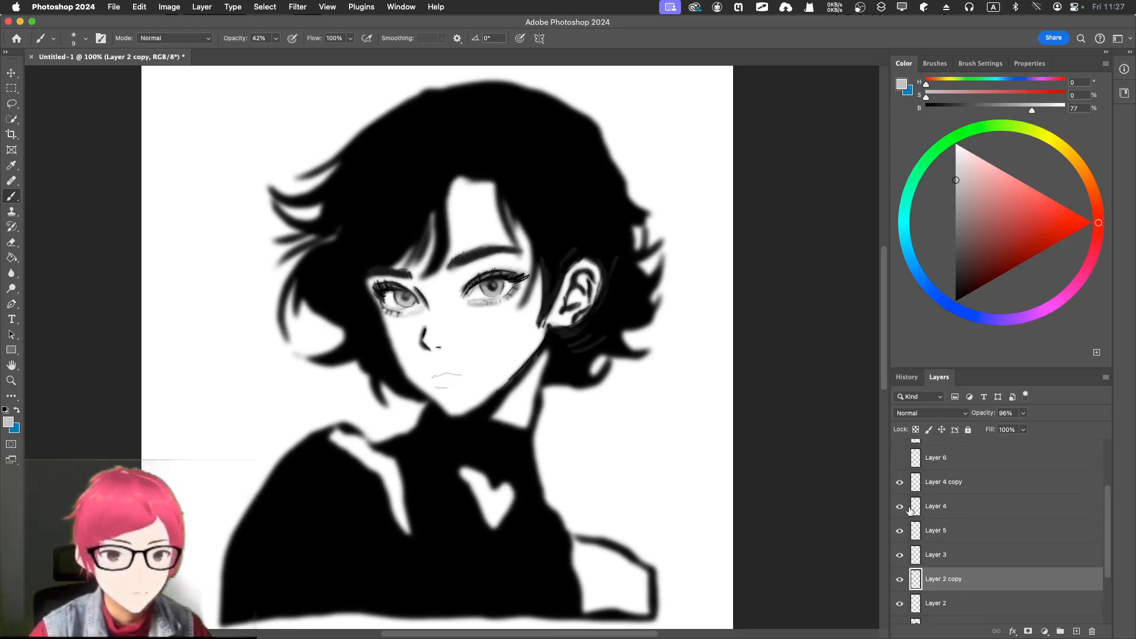
click(900, 457)
scroll(900, 461, up, 3)
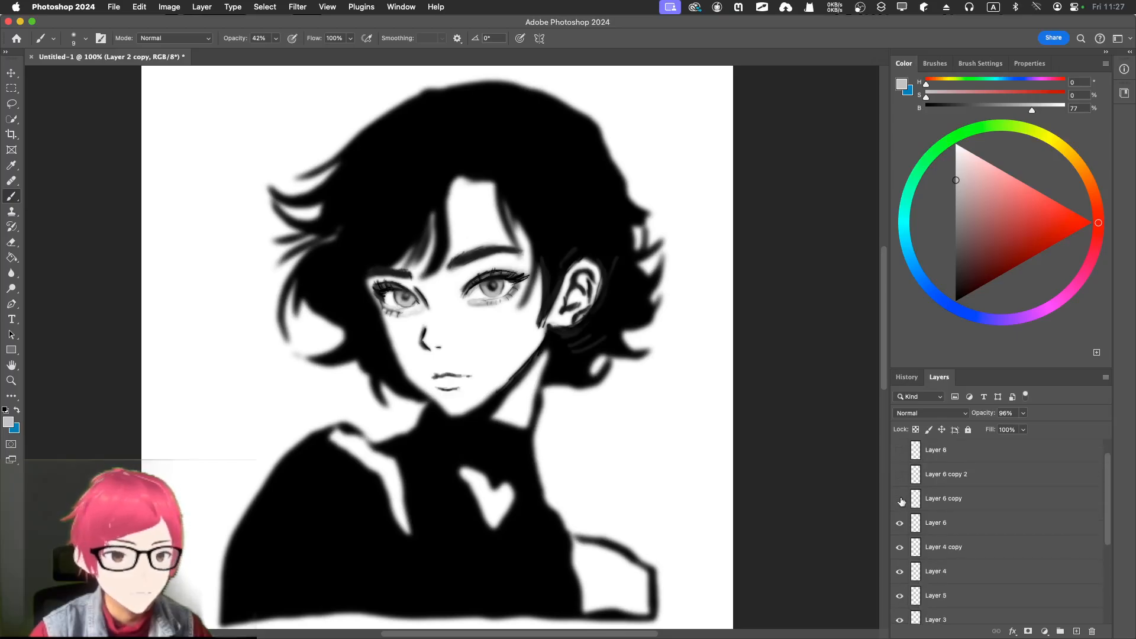
click(899, 498)
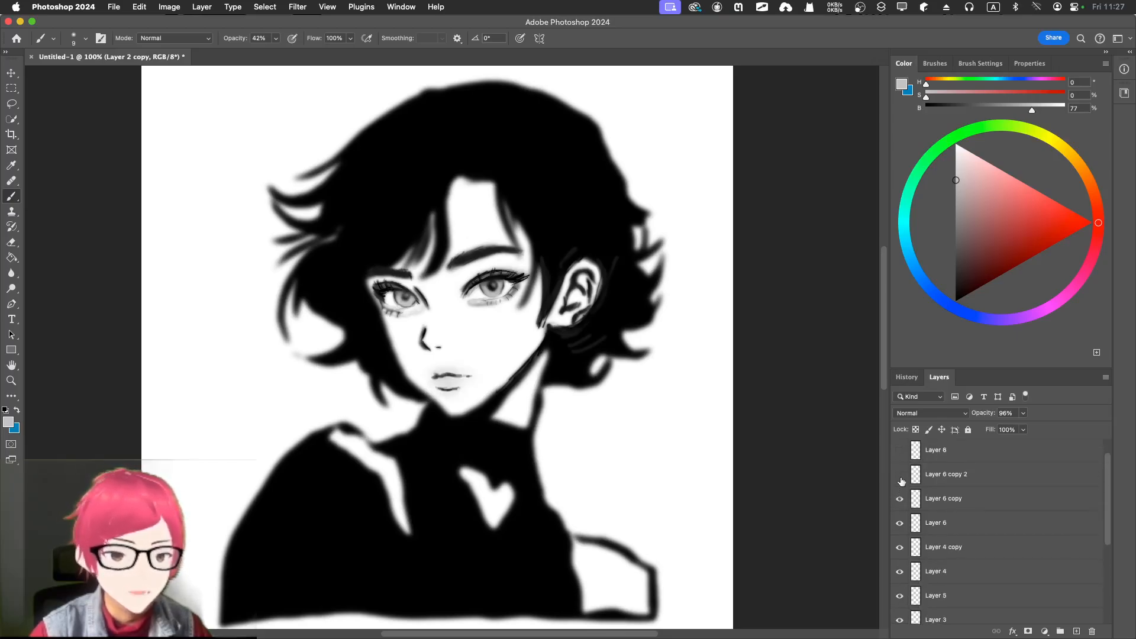
click(900, 478)
scroll(901, 482, up, 1)
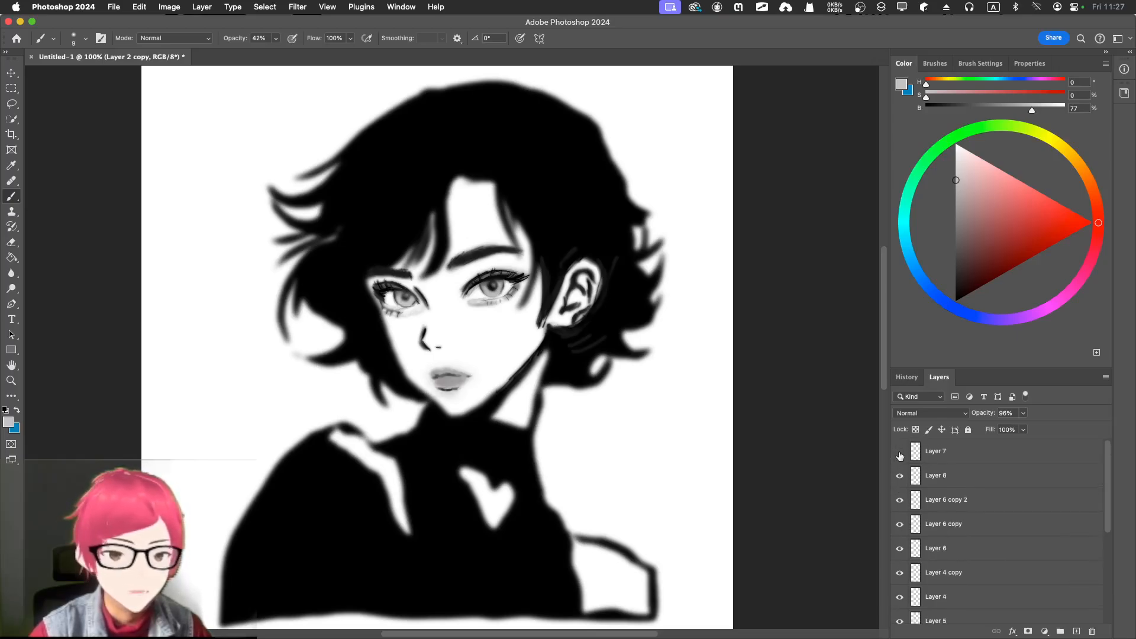
click(900, 453)
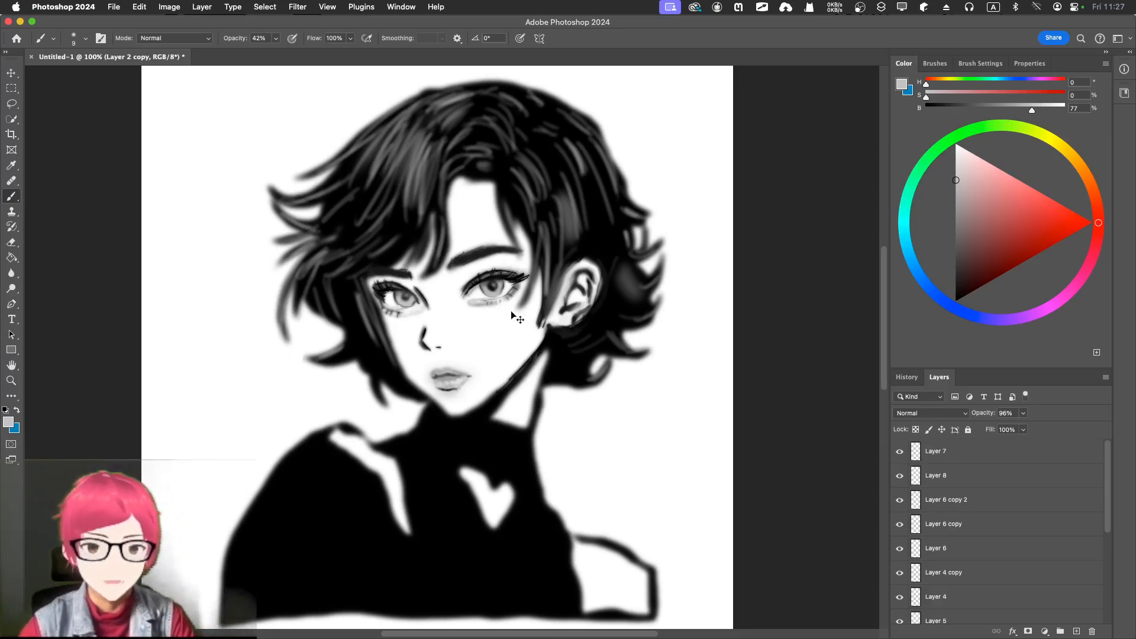
Add a new empty layer above Layer 7 for further details on the face.
key(super+minus)
key(super+minus)
key(super+minus)
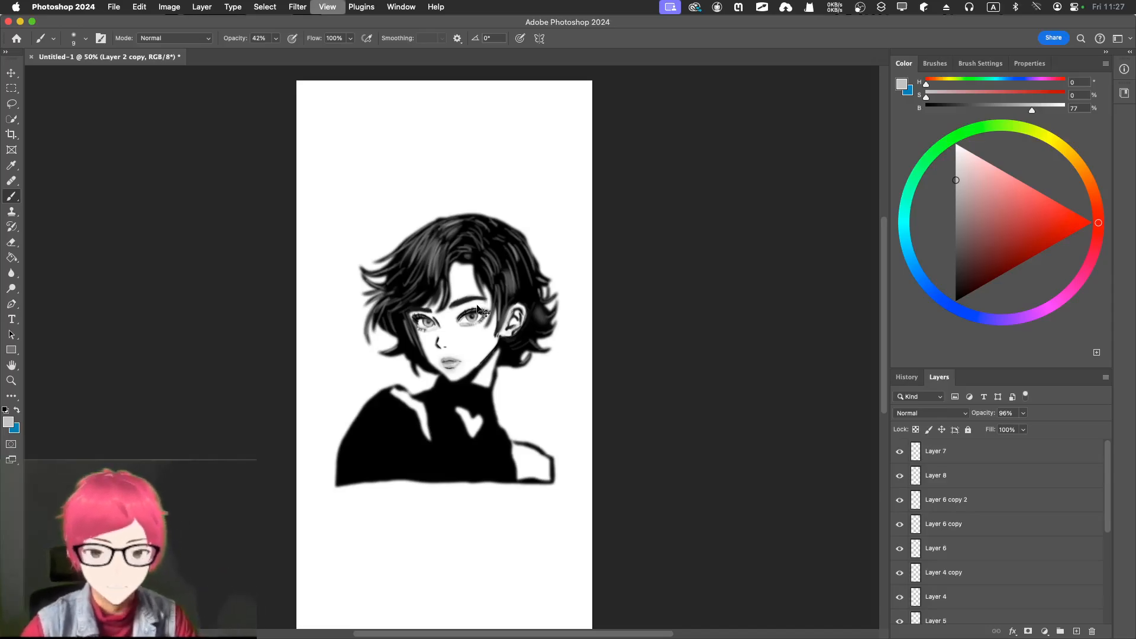
key(super+plus)
key(super+plus)
key(super+plus)
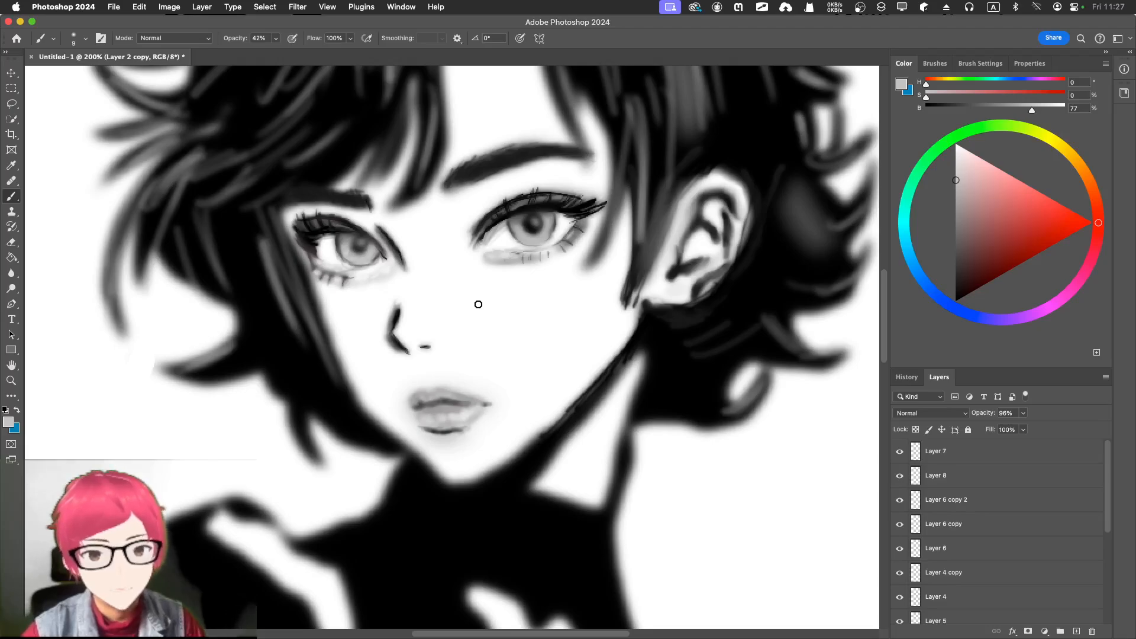
click(933, 452)
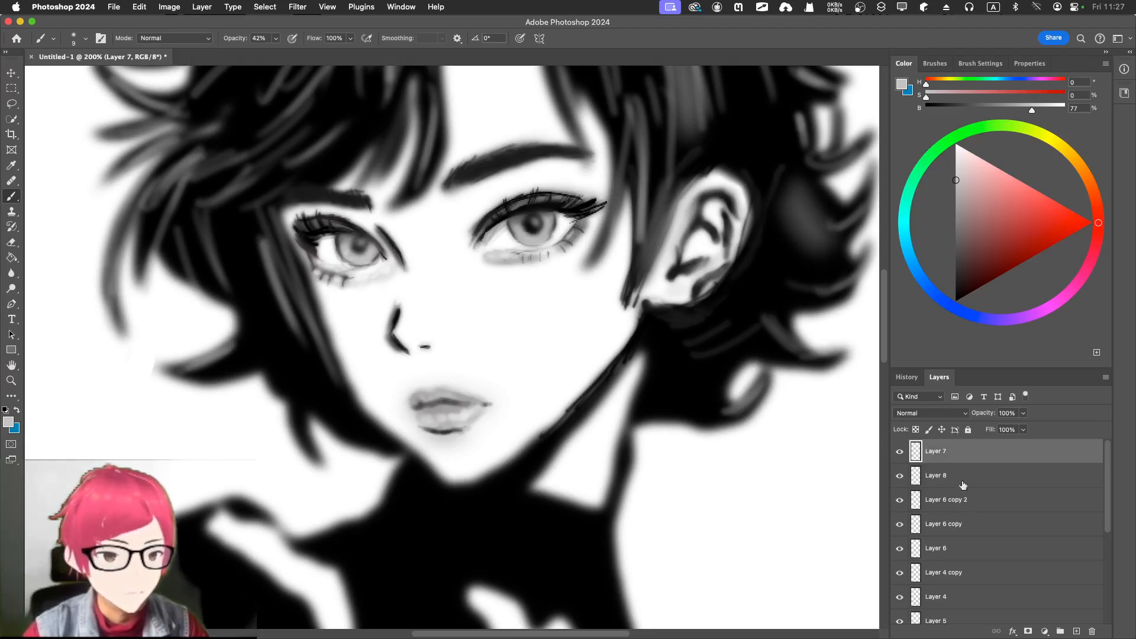
click(1076, 630)
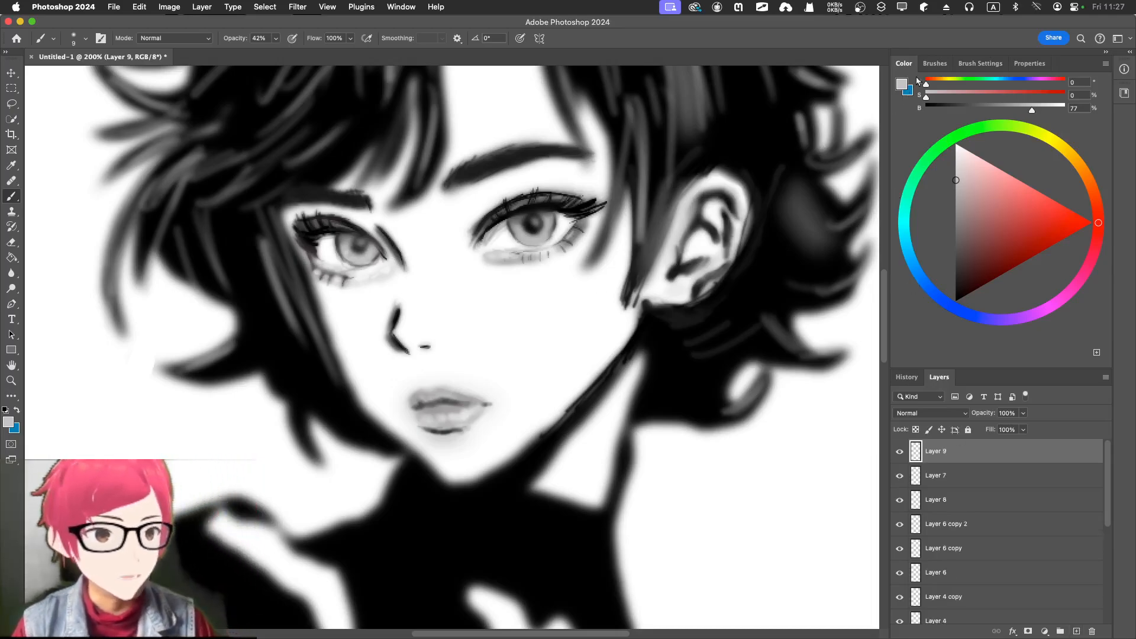
Choose the Soft Round brush and set the foreground colour to a near-black with 9% brightness.
click(940, 63)
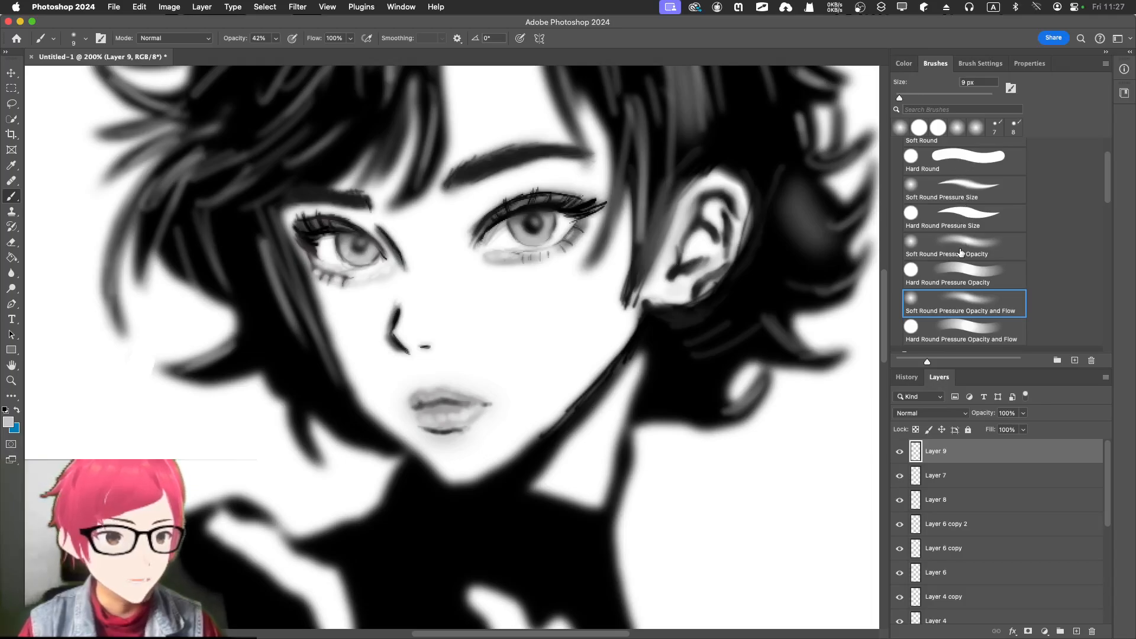
scroll(964, 248, up, 3)
click(949, 190)
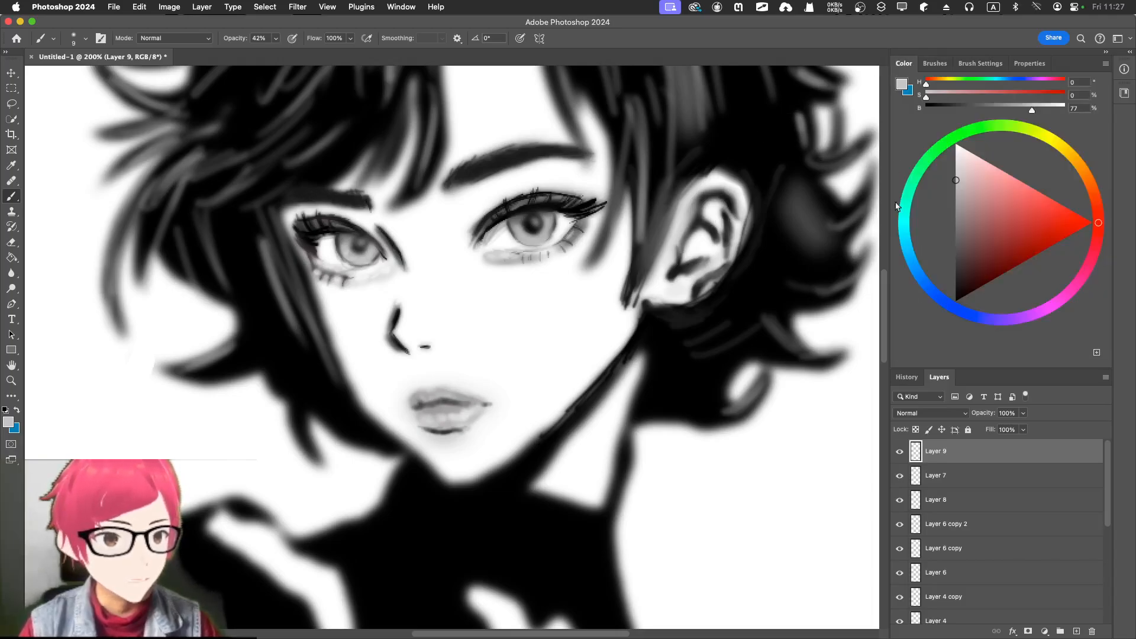
click(903, 63)
drag(980, 284, 953, 286)
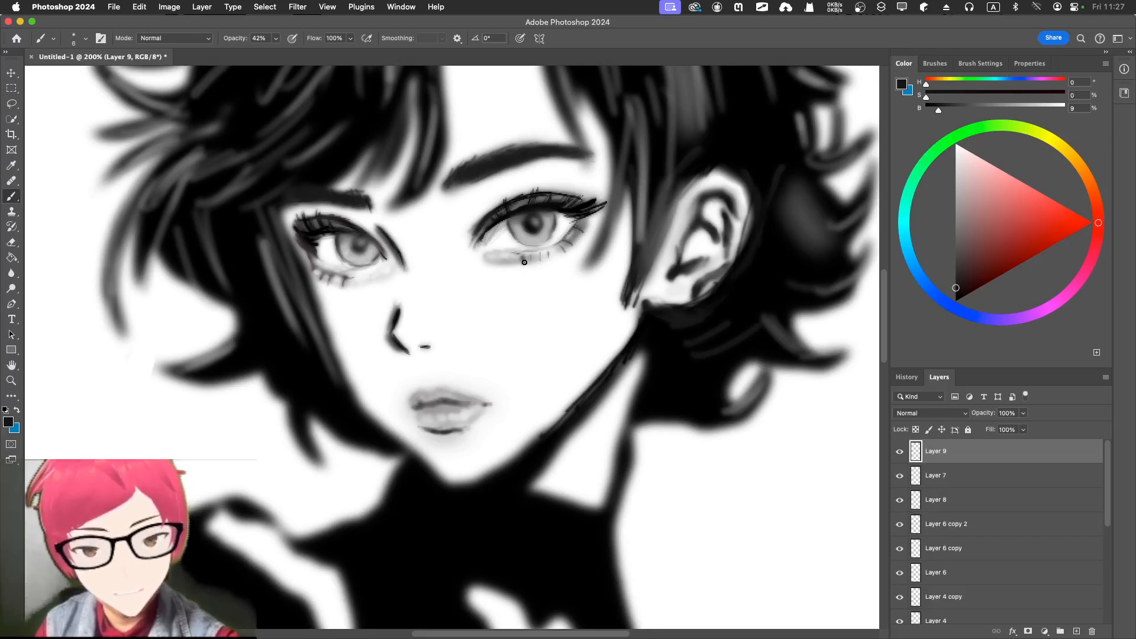
Paint fine dark lashes around the eyes, switching to the Soft Round Pressure Size brush at 6 px.
drag(524, 262, 523, 254)
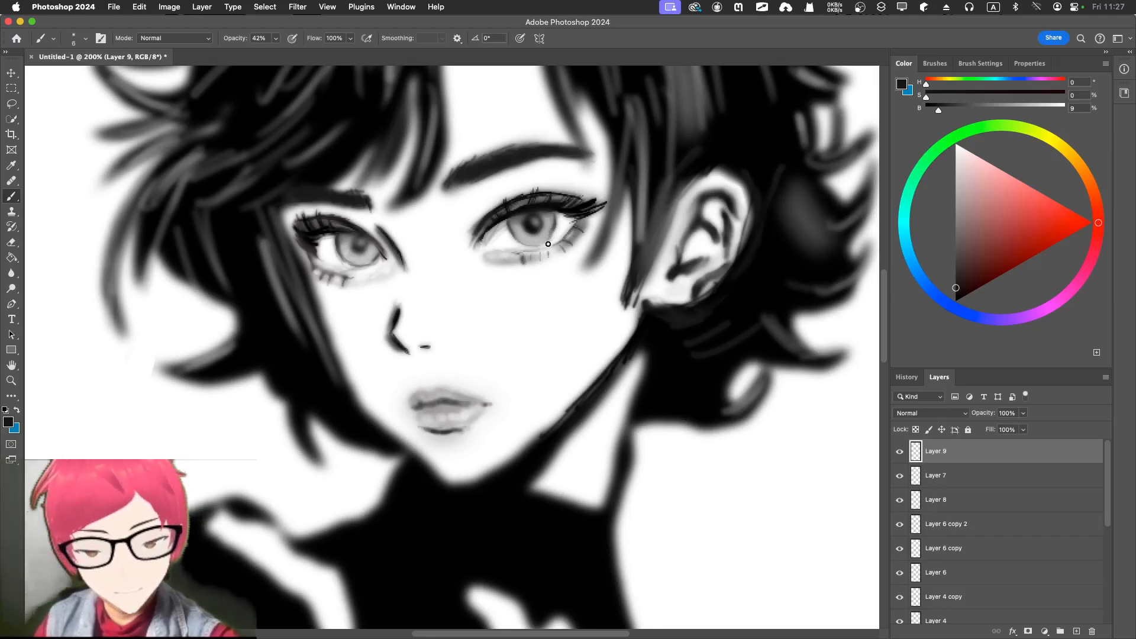
click(935, 66)
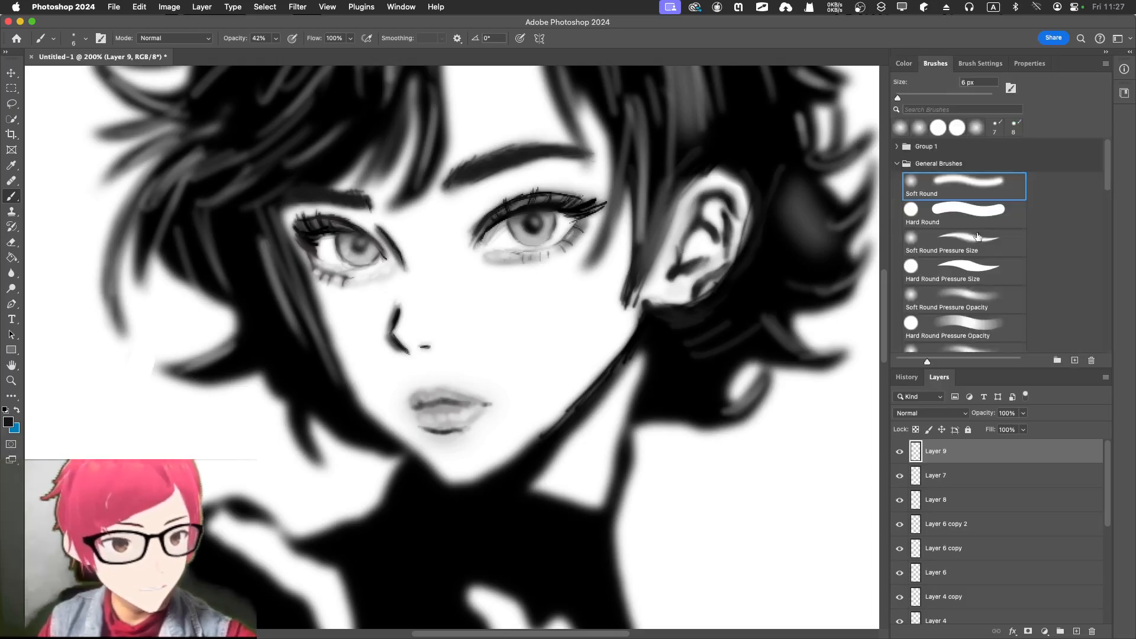
click(1001, 243)
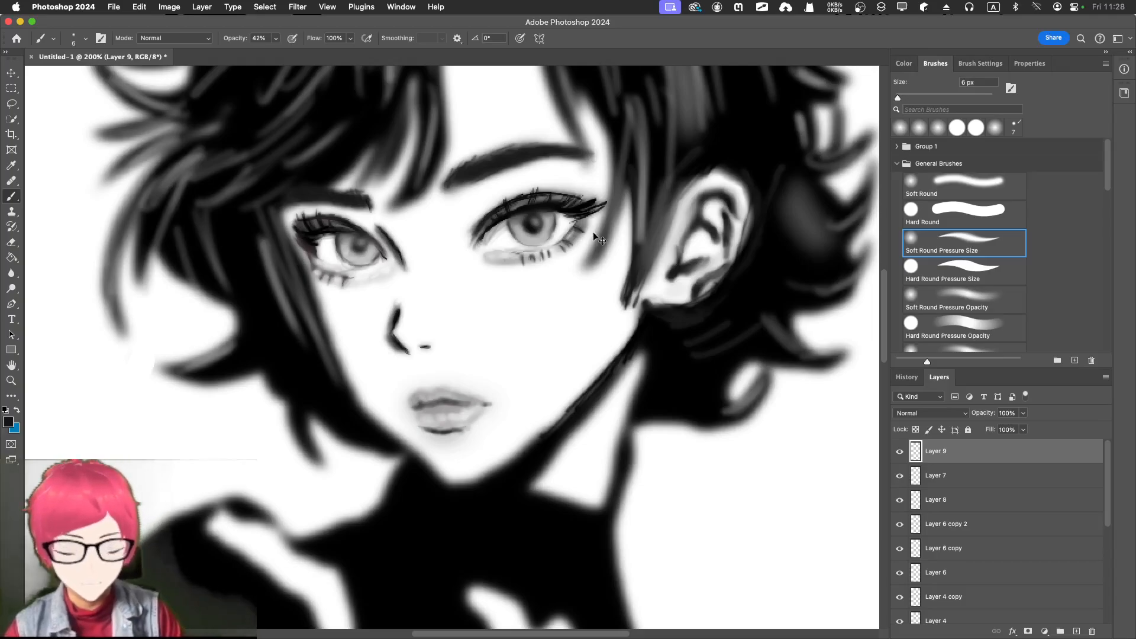
key(super+0)
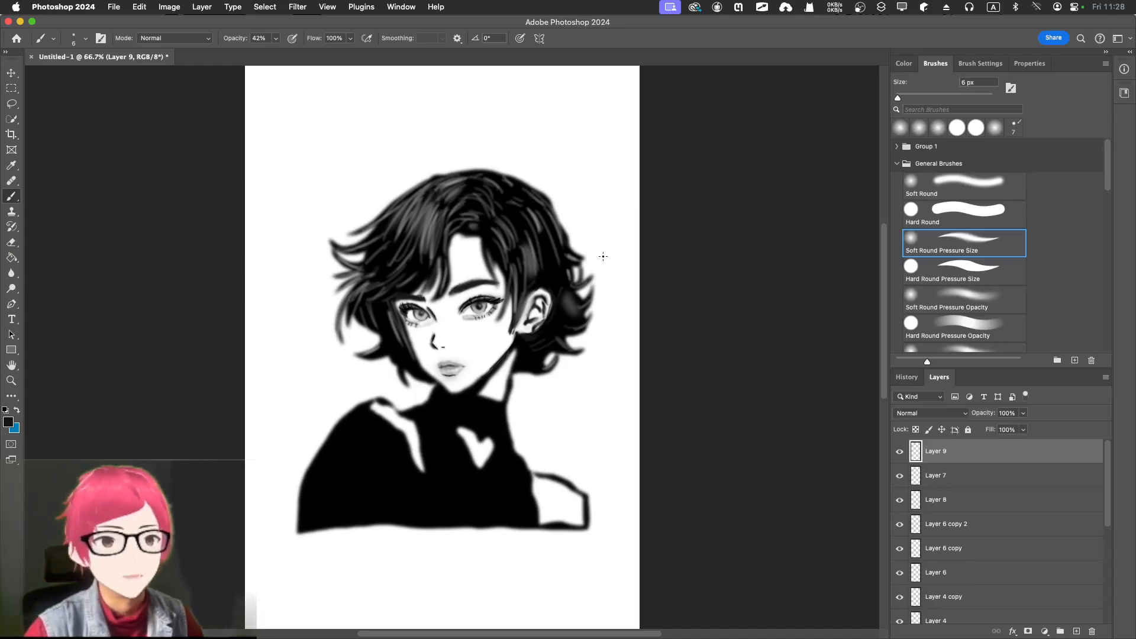
scroll(603, 256, down, 2)
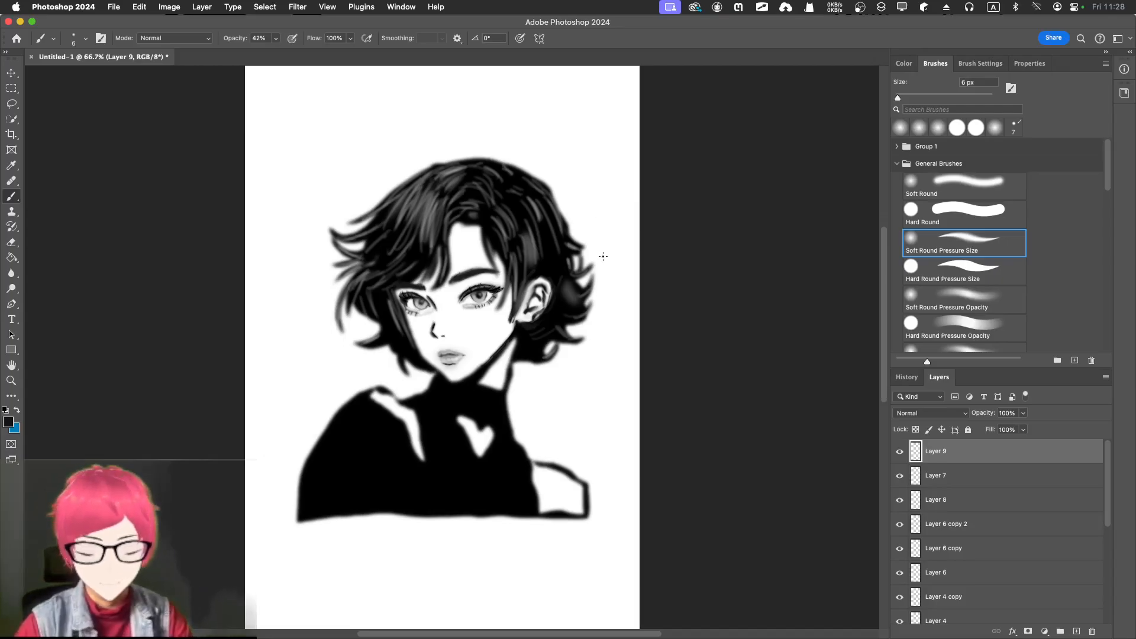
key(super+minus)
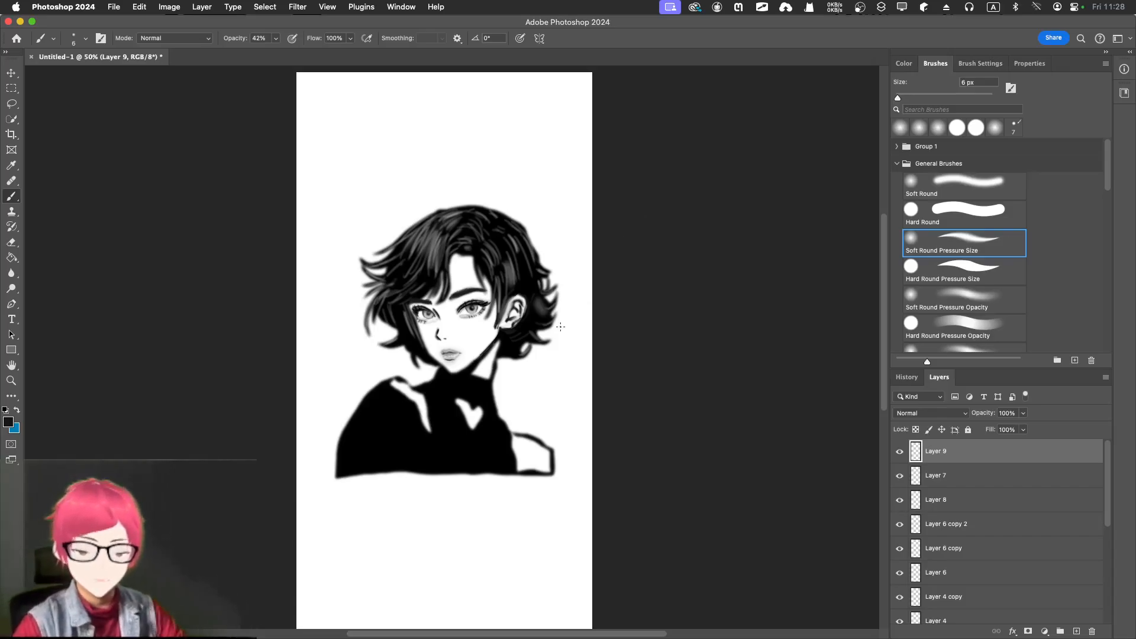
Select Layer 1 copy 2 and Layer 1 copy together in the layer stack.
key(super+plus)
key(super+plus)
key(super+plus)
scroll(423, 362, down, 5)
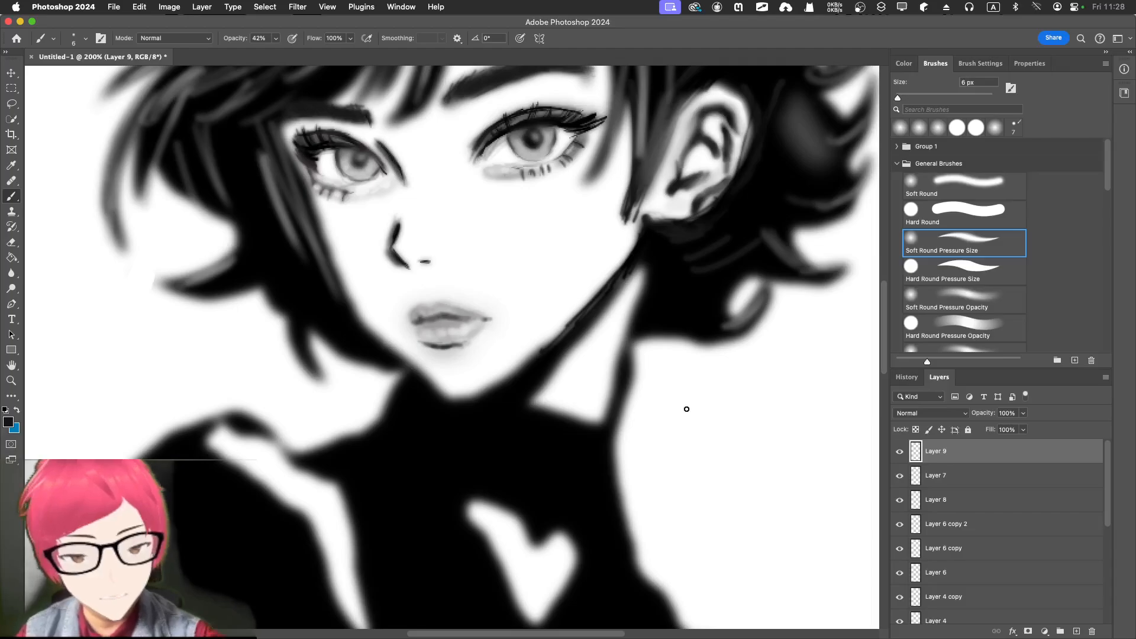
scroll(996, 512, down, 5)
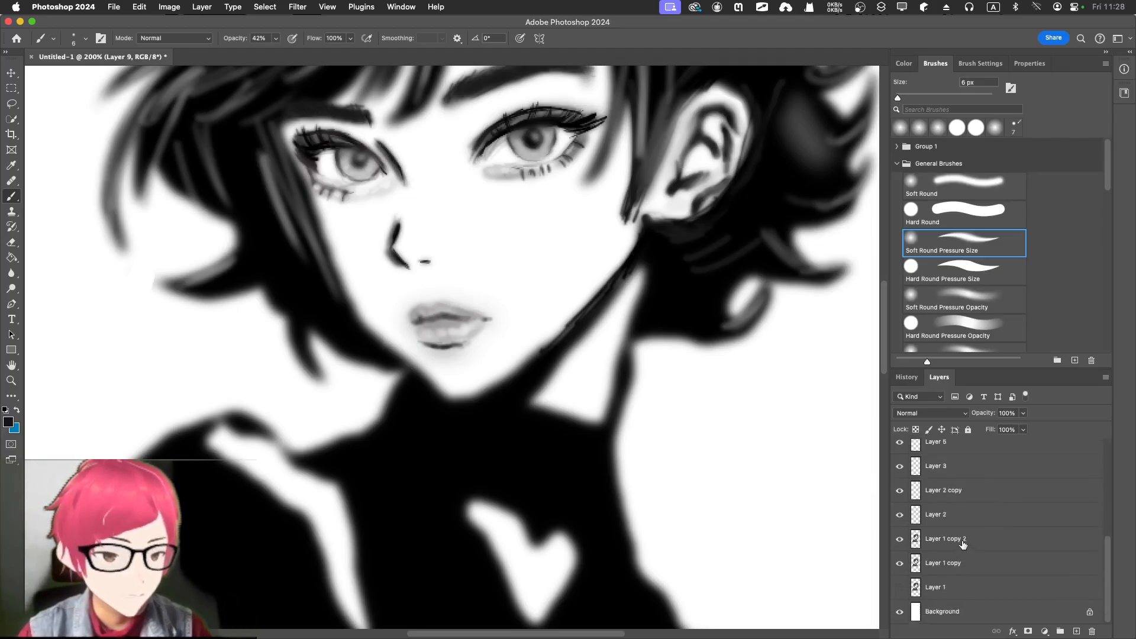
click(962, 545)
shift+click(959, 563)
right_click(960, 563)
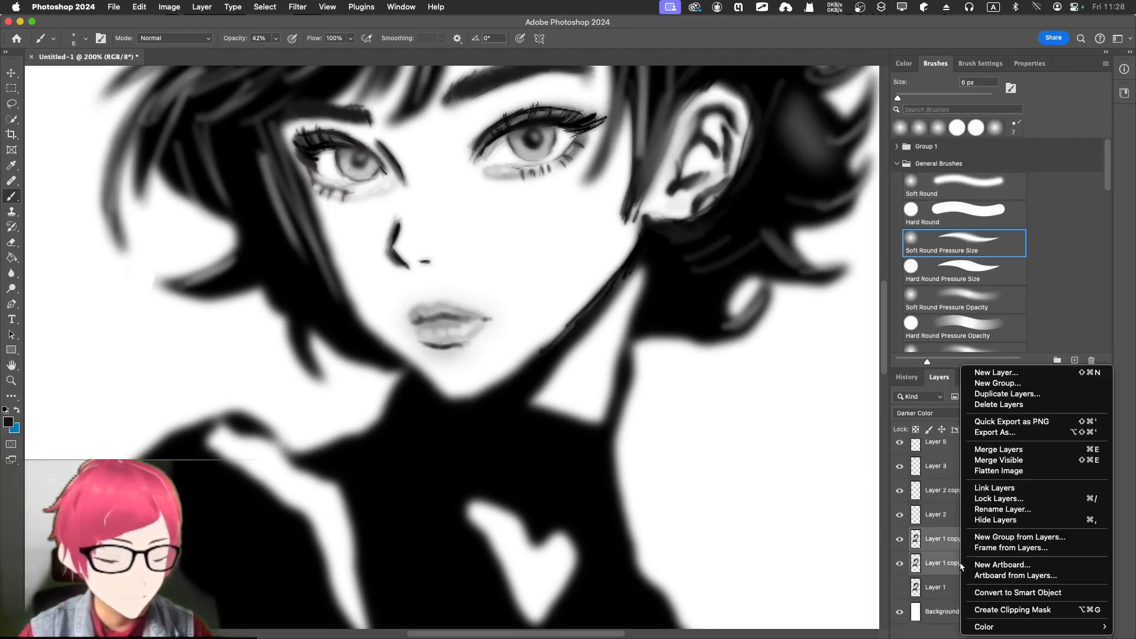
click(994, 394)
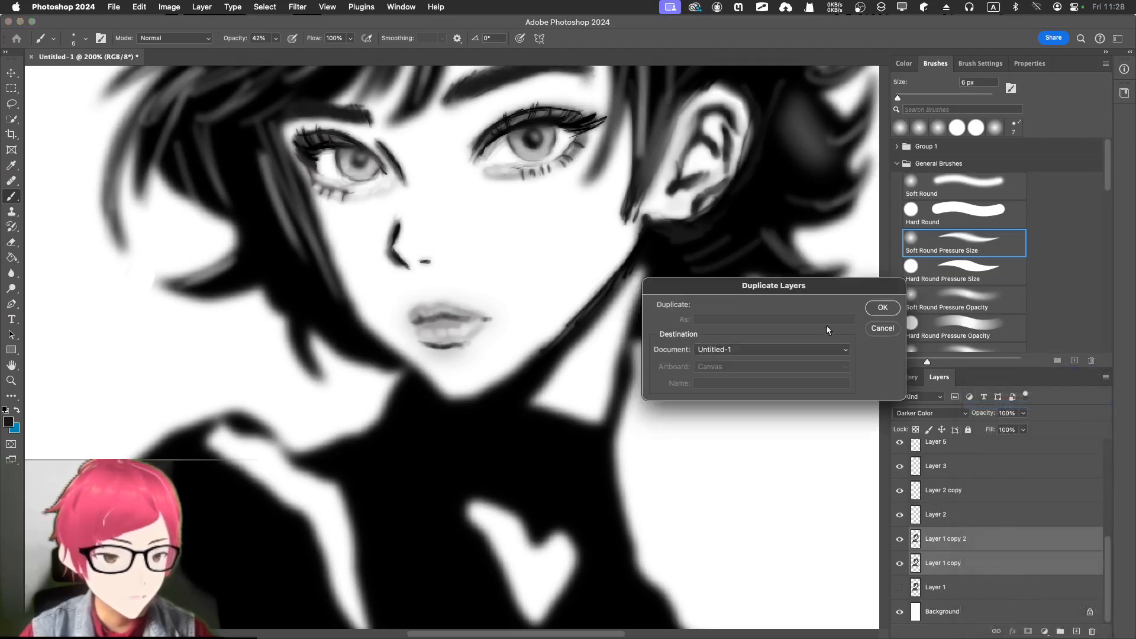
click(876, 329)
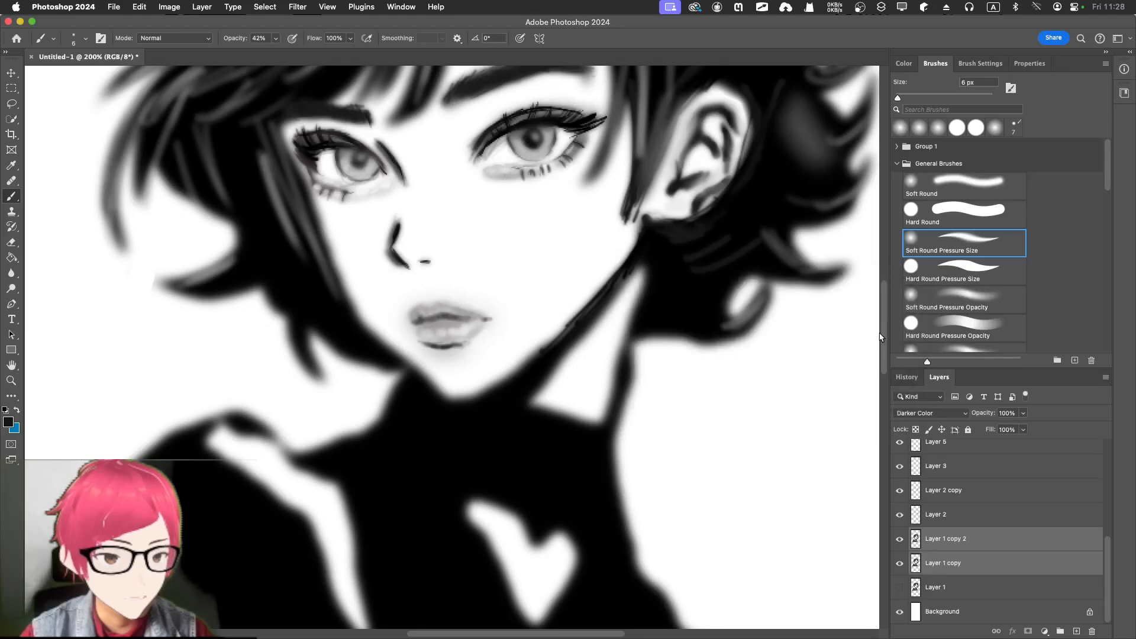
Put the two selected Layer 1 copies into a new group named Group 1.
right_click(944, 549)
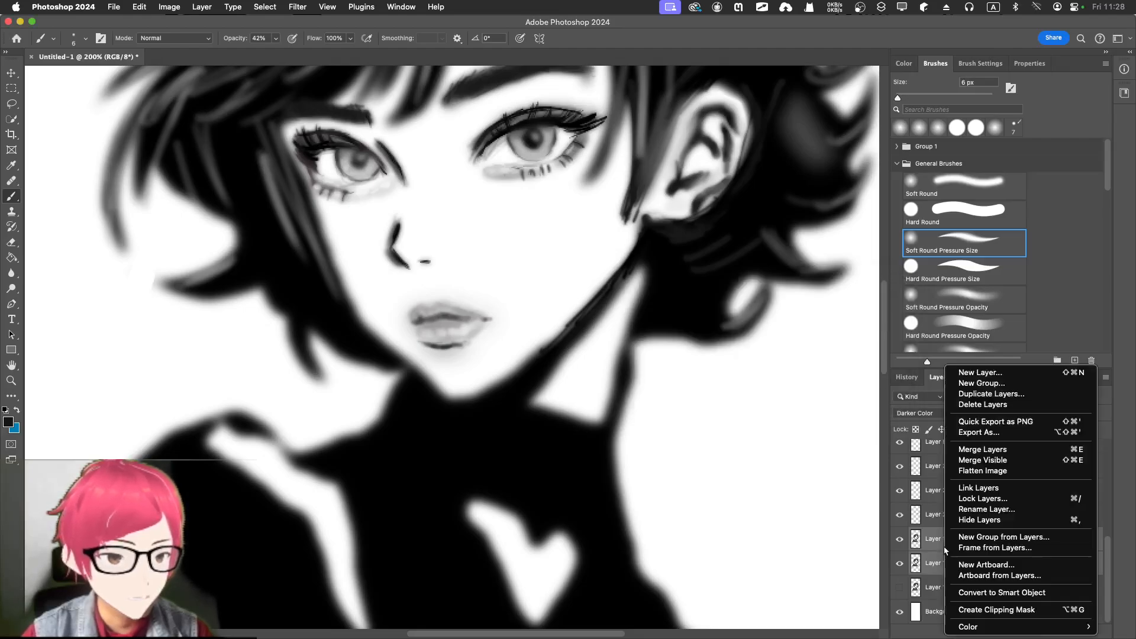
click(973, 538)
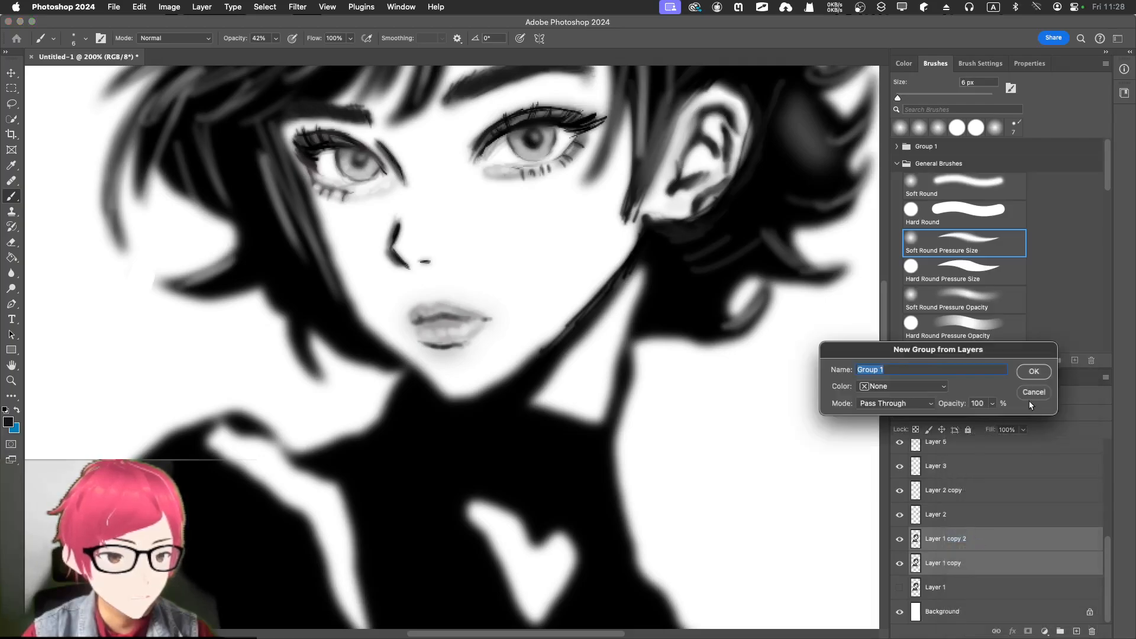
click(1034, 371)
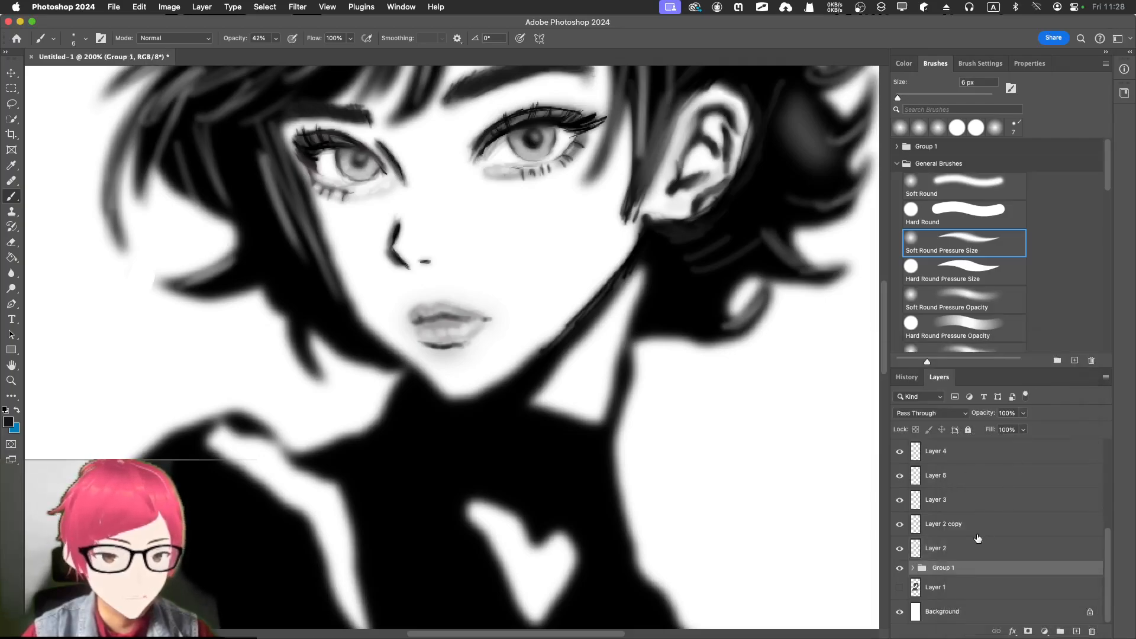
Duplicate Group 1, hide the original group, and merge the duplicate into a single layer.
right_click(932, 568)
click(964, 58)
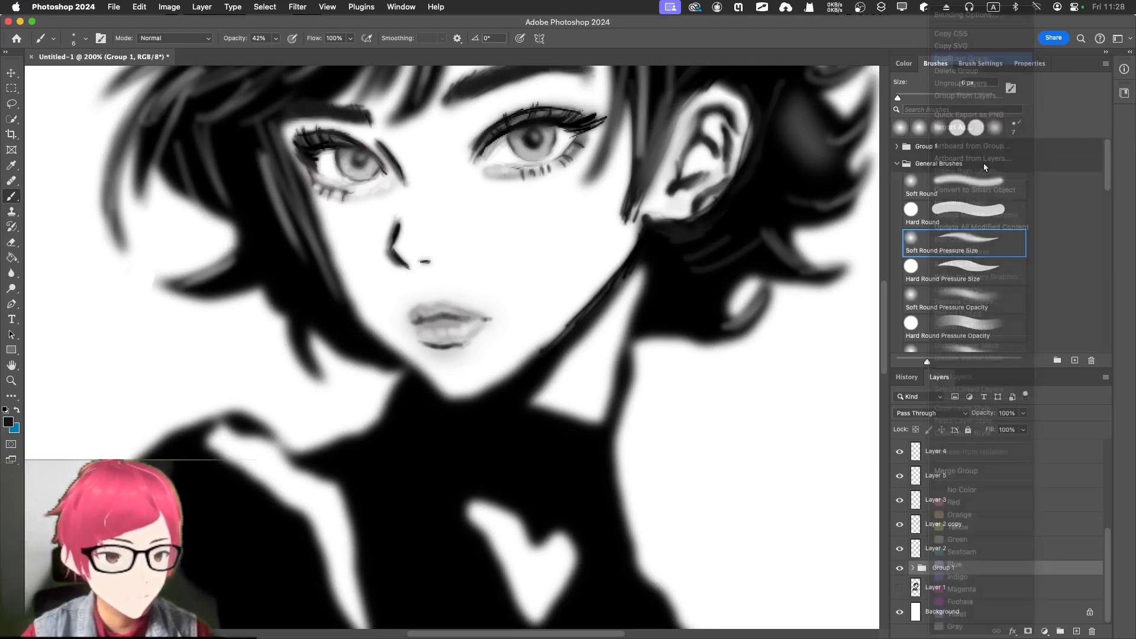
click(882, 308)
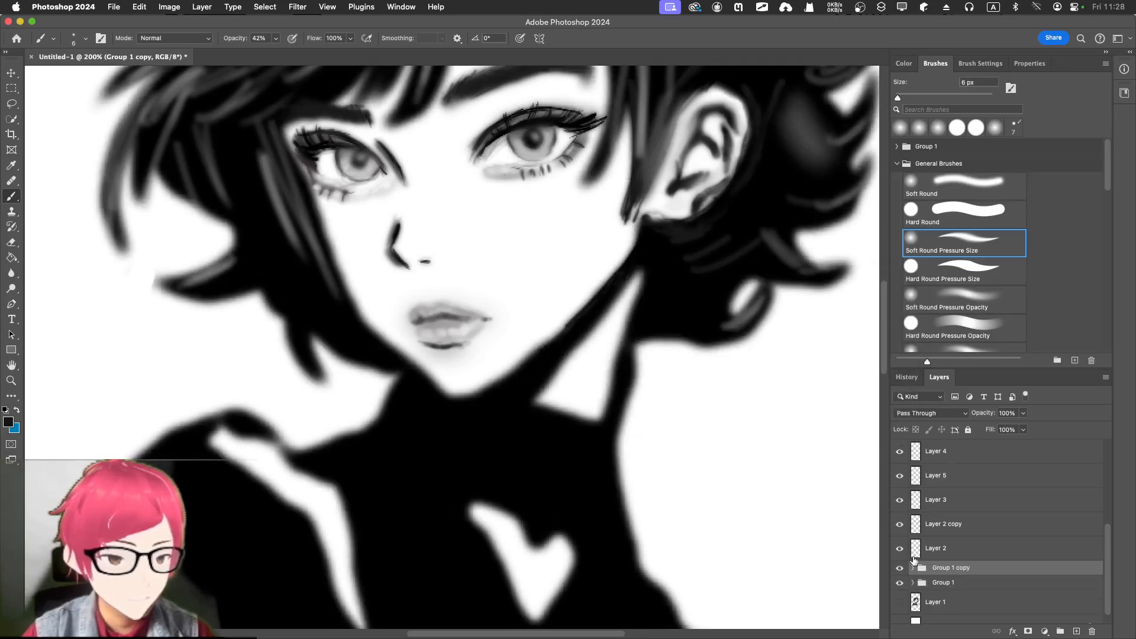
right_click(948, 574)
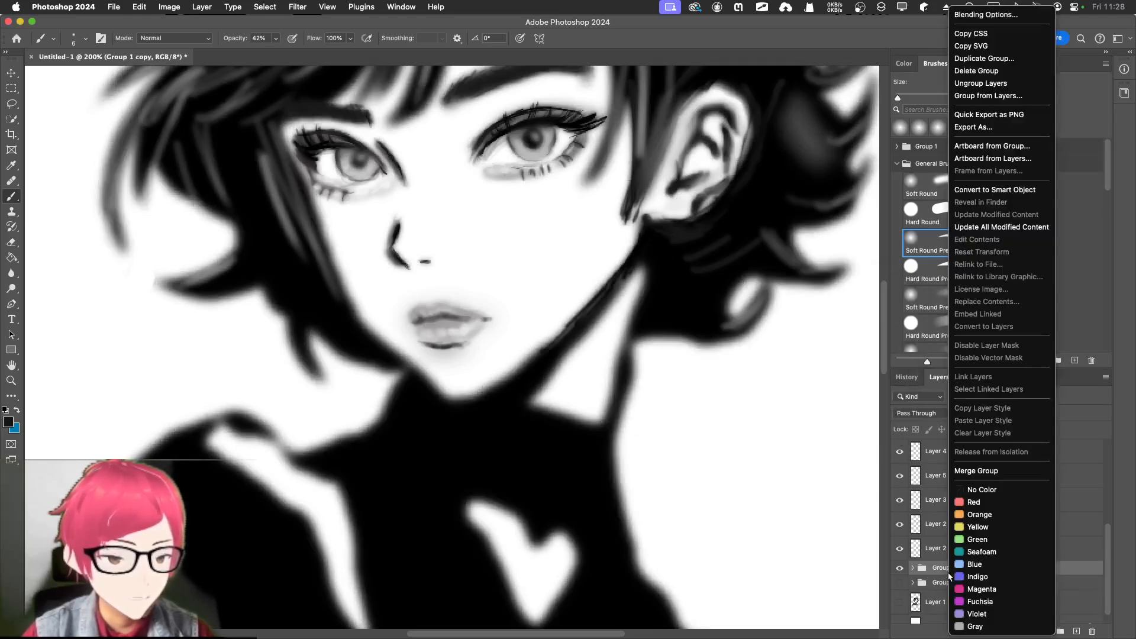
click(988, 473)
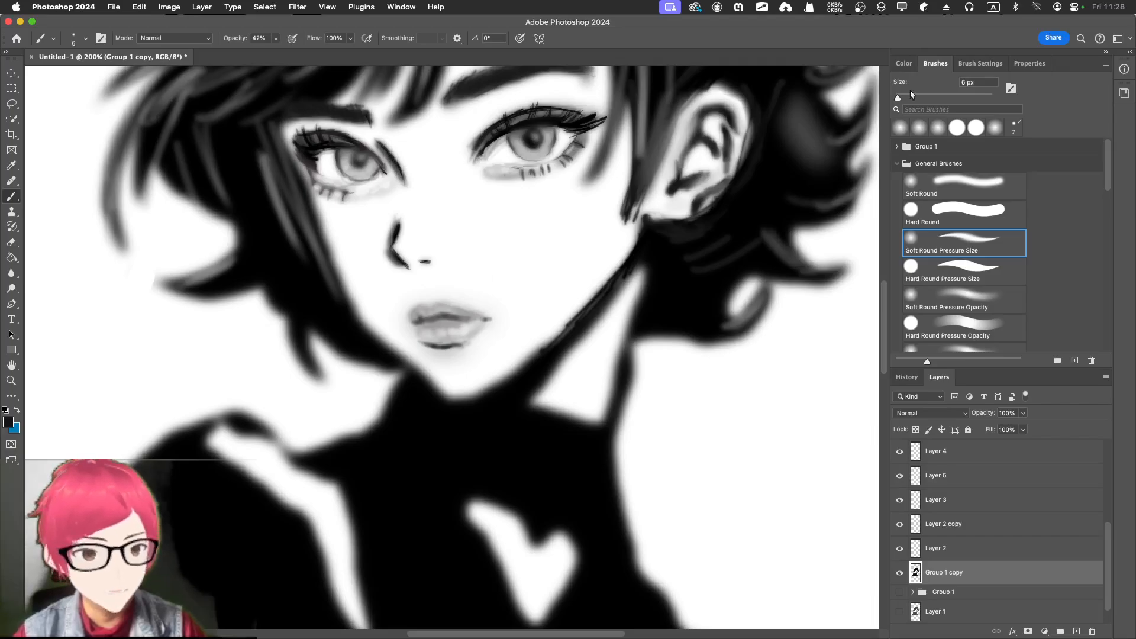
Sample white from the face and set up the Soft Round brush at 9 px with 19% opacity.
alt+click(376, 291)
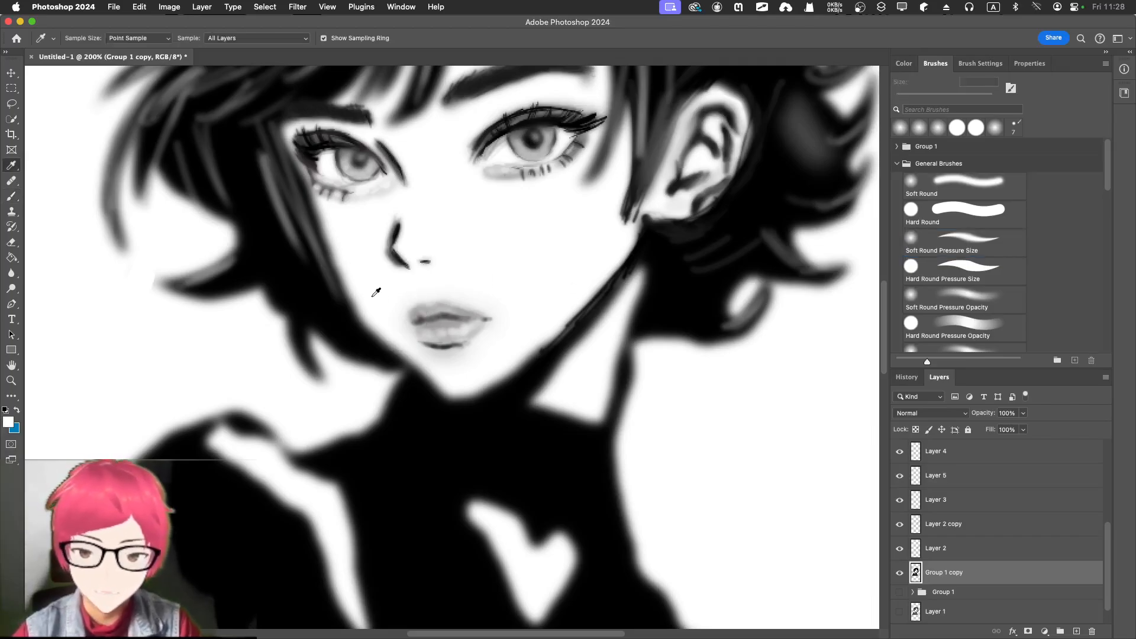
key(bracketright)
key(bracketright)
key(bracketright)
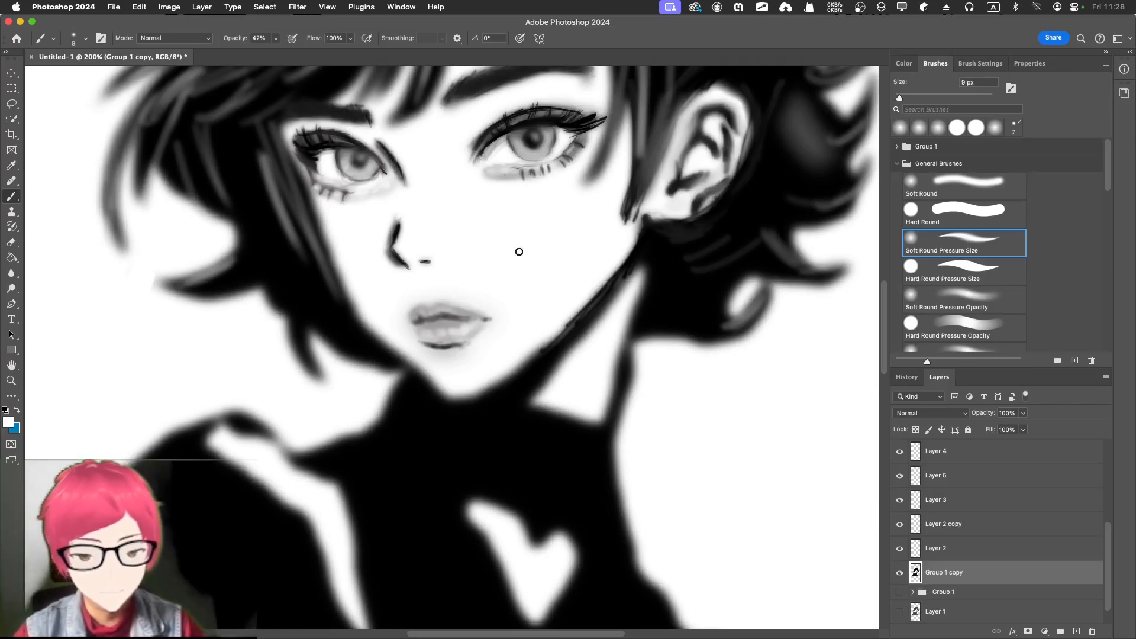
click(904, 64)
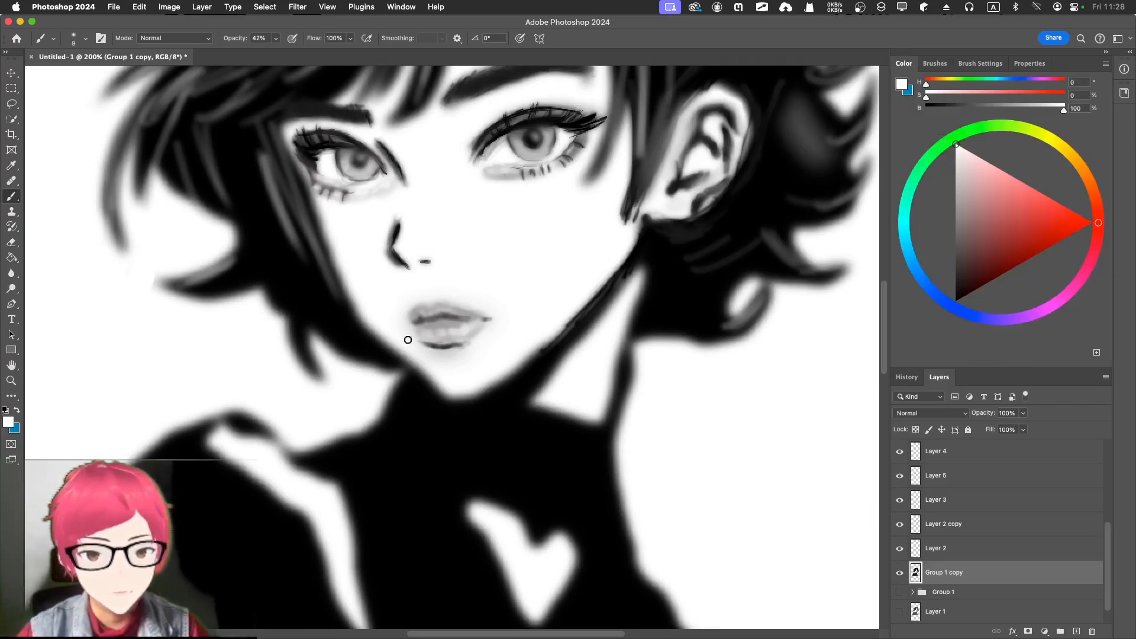
click(935, 63)
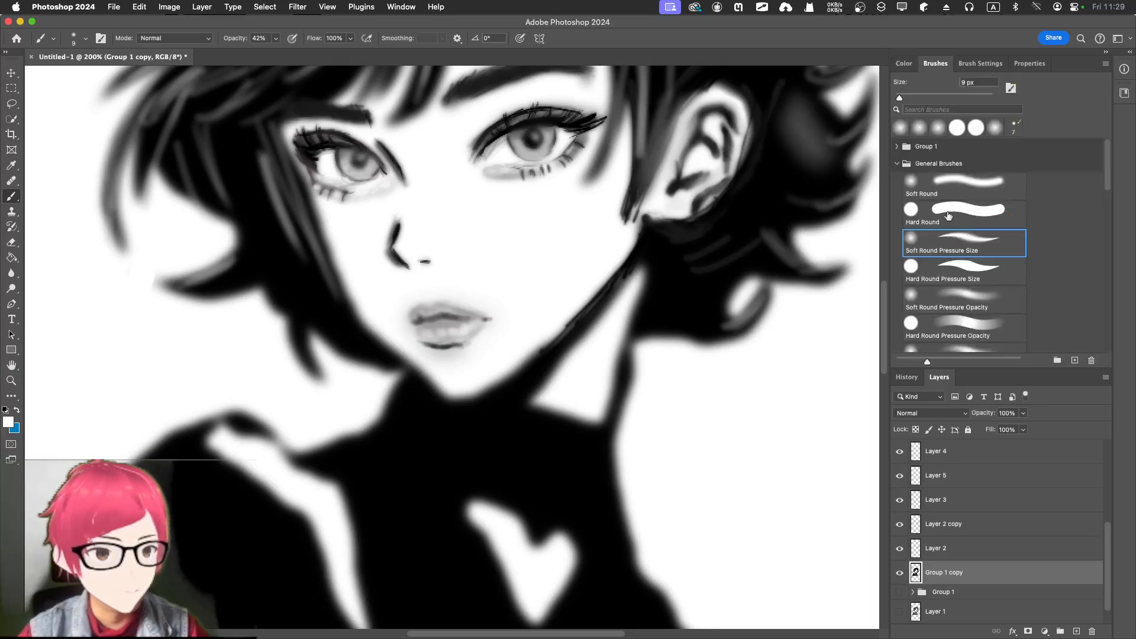
click(942, 183)
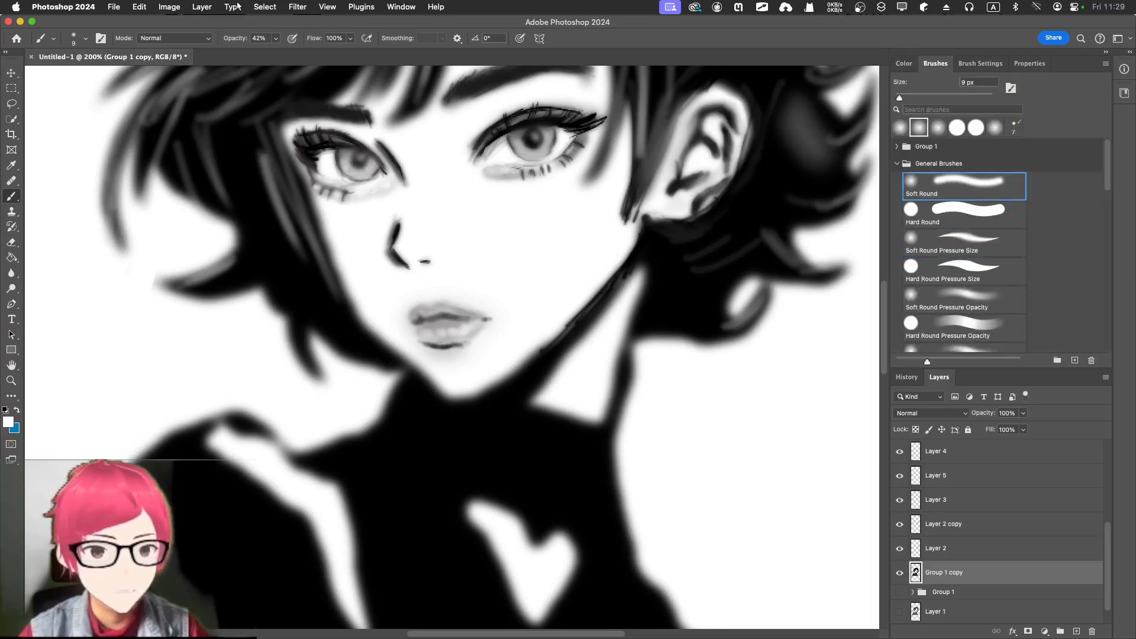
click(275, 38)
drag(275, 52, 263, 52)
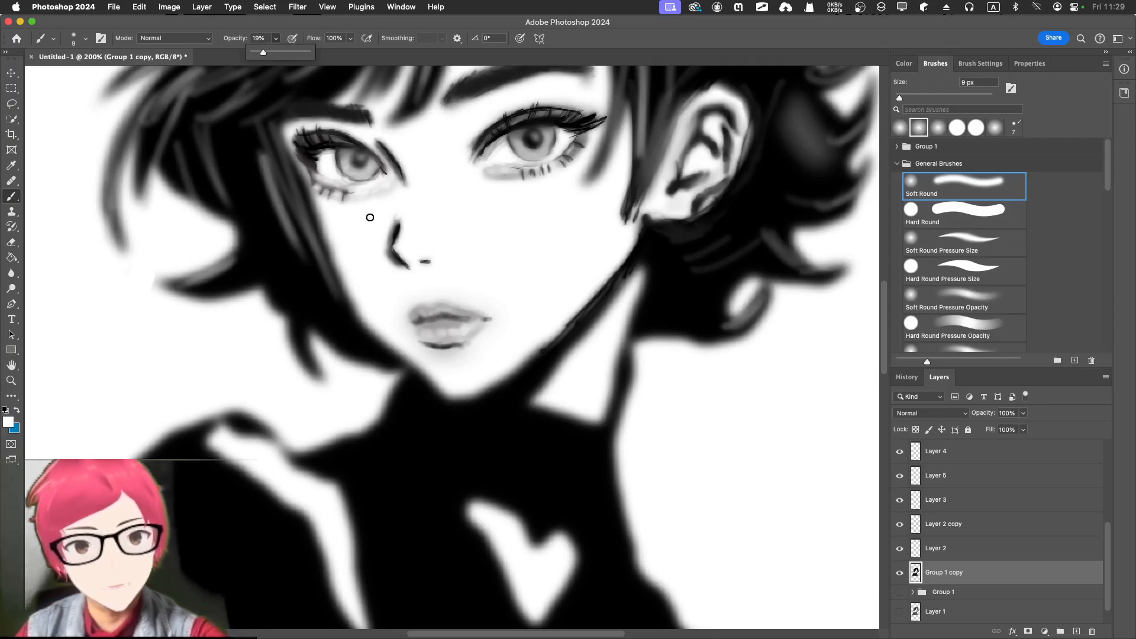
Paint white strokes along the jaw and chin edge below the lips on the merged Group 1 copy layer.
drag(367, 325, 437, 384)
mouse_move(381, 336)
mouse_down()
mouse_move(418, 370)
mouse_move(431, 360)
mouse_up()
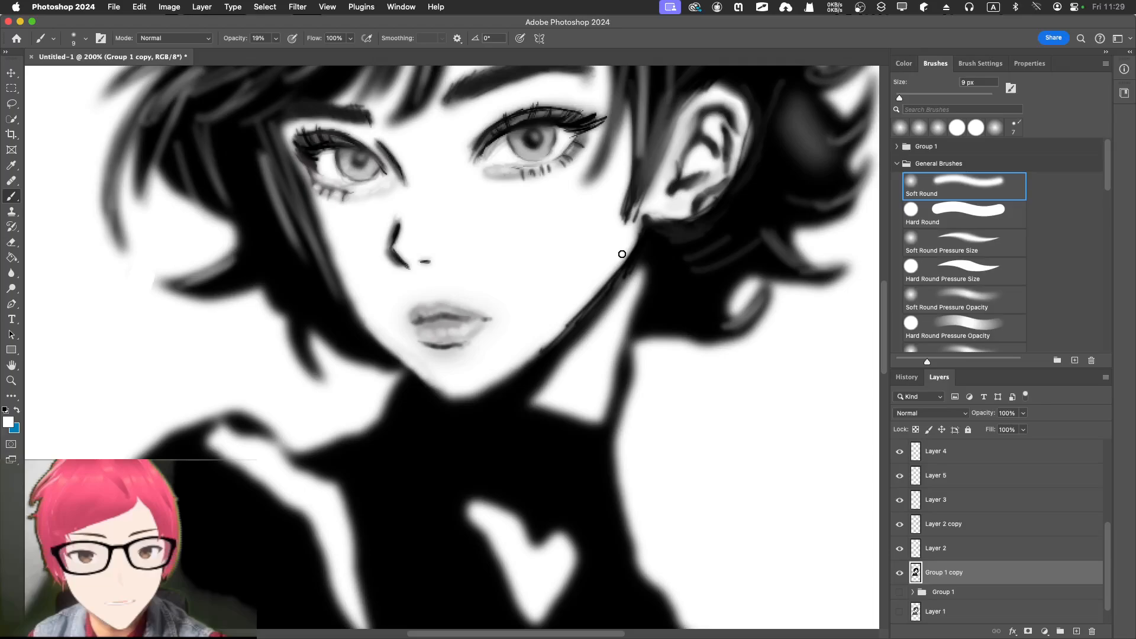
Add a new empty layer above Layer 9 at the top of the stack.
scroll(621, 251, up, 3)
key(super+minus)
key(super+minus)
key(super+minus)
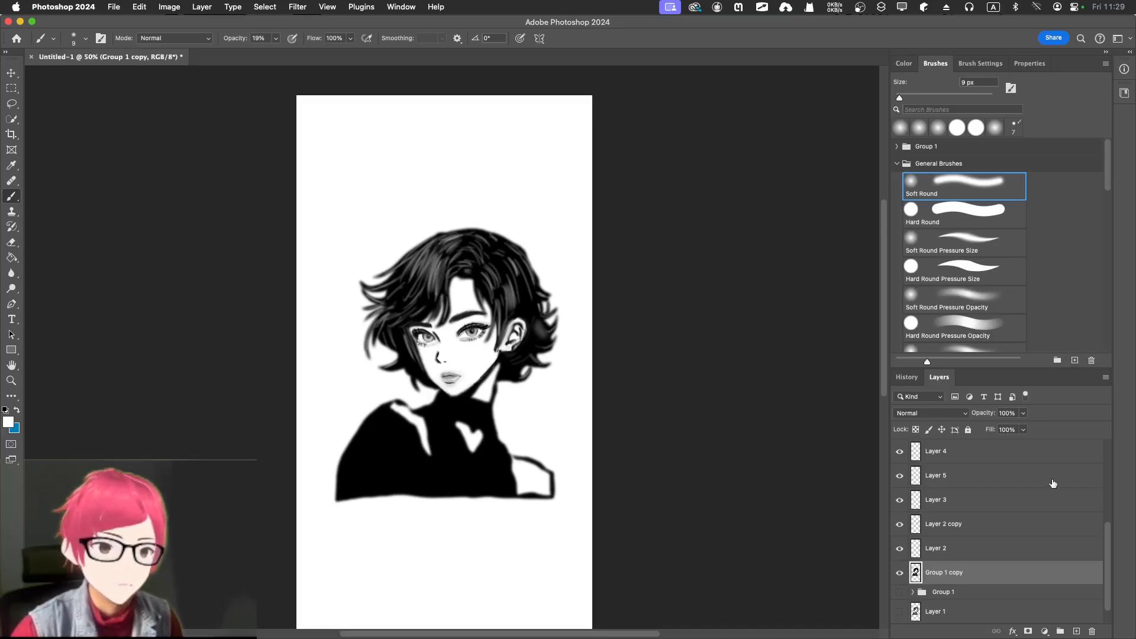
scroll(1026, 473, up, 5)
click(982, 454)
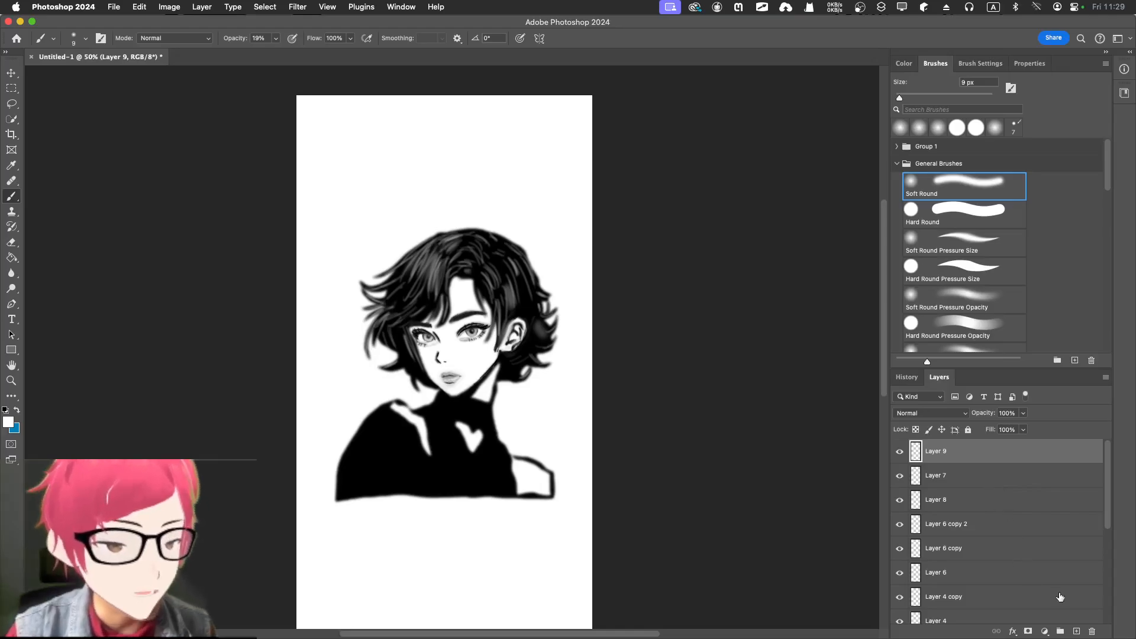
click(1076, 631)
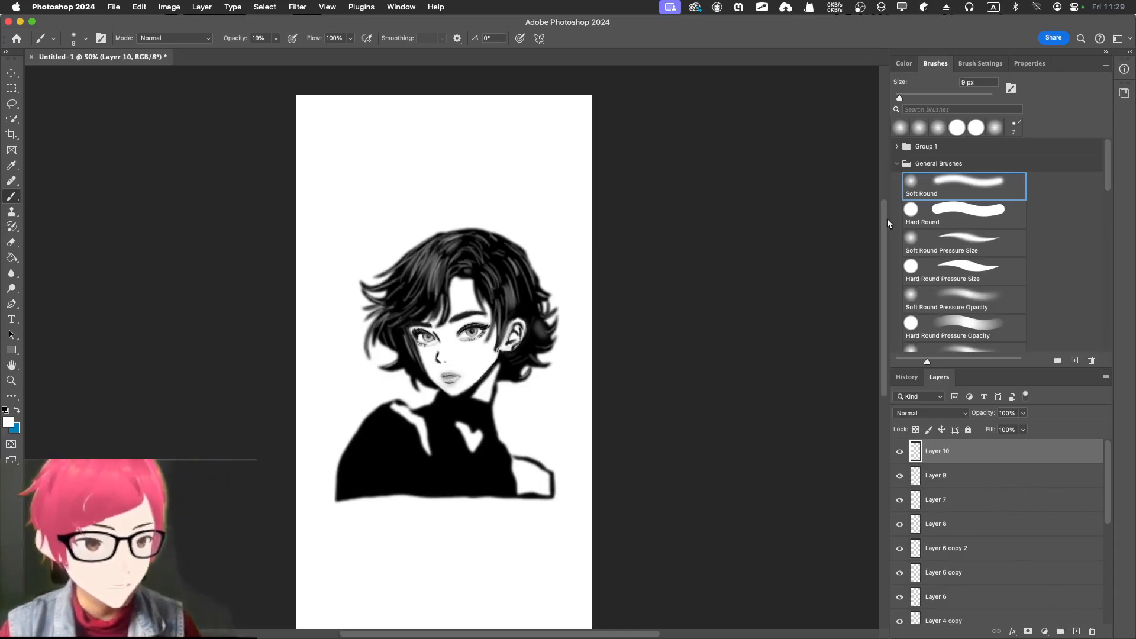
Choose the Hard Round Pressure Size brush and set the foreground colour to black with 0% brightness.
click(956, 267)
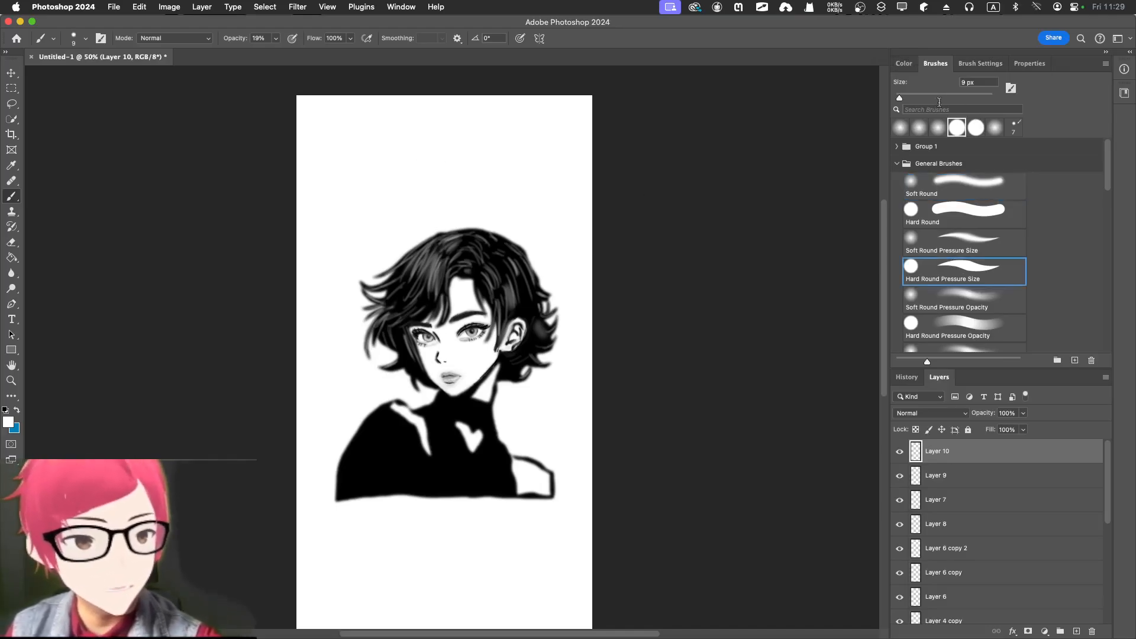
click(903, 63)
drag(986, 201, 930, 313)
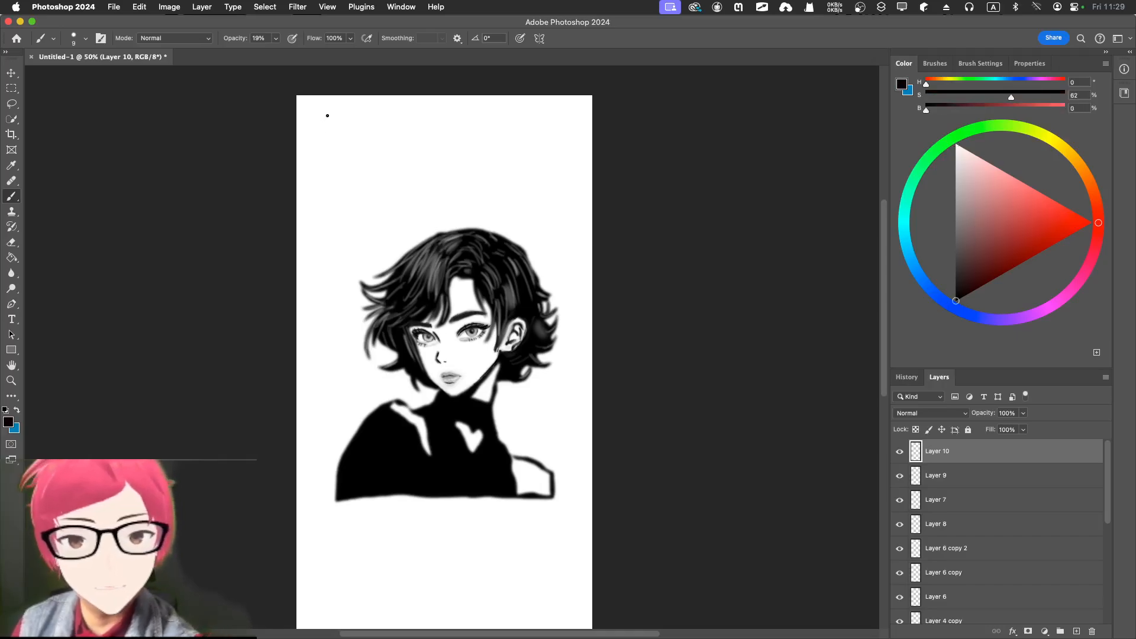
mouse_move(330, 117)
mouse_down()
mouse_move(325, 148)
mouse_move(340, 131)
mouse_up()
key(super+z)
key(super+z)
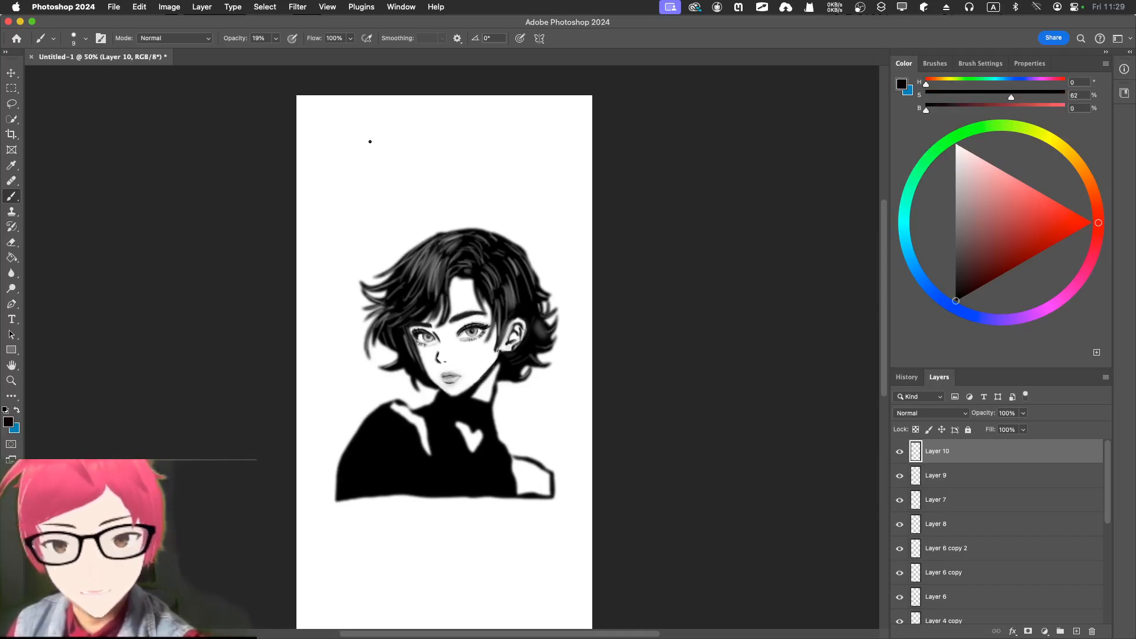
Set the brush opacity to 100% and handwrite "learn-digital-art.com" in the blank area above the portrait.
click(275, 38)
drag(275, 52, 340, 55)
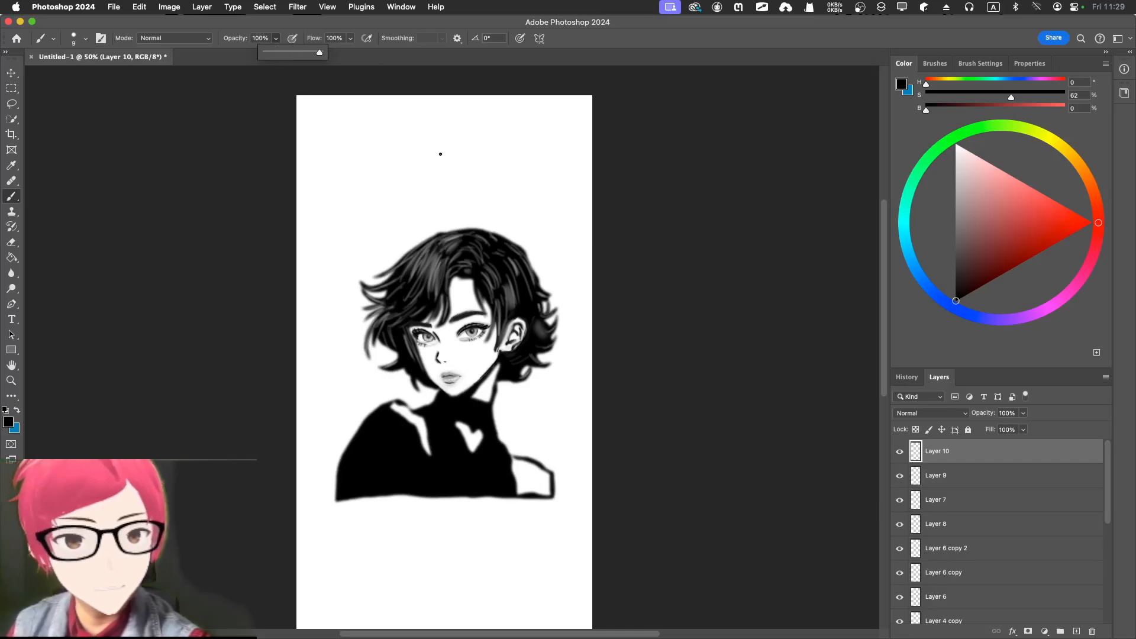
mouse_move(340, 122)
mouse_down()
mouse_move(350, 144)
mouse_move(376, 135)
mouse_up()
drag(382, 134, 395, 137)
mouse_move(410, 111)
mouse_down()
mouse_move(406, 140)
mouse_move(421, 126)
mouse_move(414, 151)
mouse_move(438, 121)
mouse_move(500, 117)
mouse_up()
mouse_move(503, 110)
mouse_down()
mouse_move(507, 127)
mouse_move(519, 121)
mouse_up()
mouse_move(530, 116)
mouse_down()
mouse_move(524, 124)
mouse_move(539, 121)
mouse_up()
drag(540, 118, 554, 115)
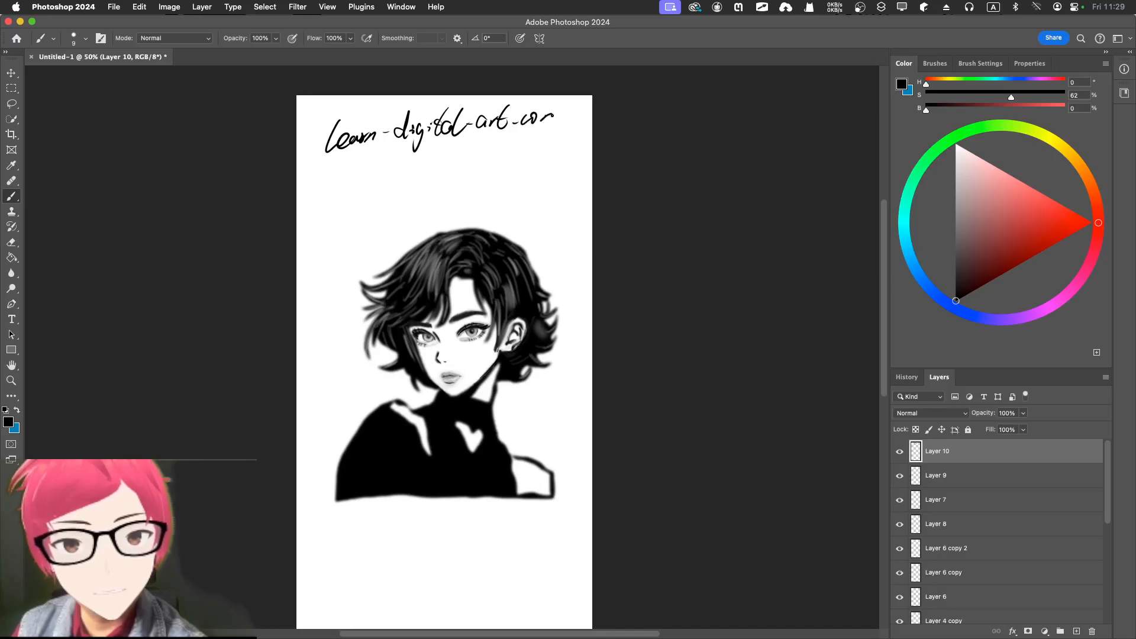
Handwrite the artist's full name beneath the web address and underline it with a slanted stroke.
drag(318, 183, 367, 172)
mouse_move(362, 207)
mouse_down()
mouse_move(378, 163)
mouse_move(376, 190)
mouse_move(388, 199)
mouse_up()
click(384, 189)
drag(386, 200, 398, 198)
click(410, 203)
mouse_move(424, 157)
mouse_down()
mouse_move(417, 206)
mouse_move(456, 186)
mouse_move(479, 191)
mouse_up()
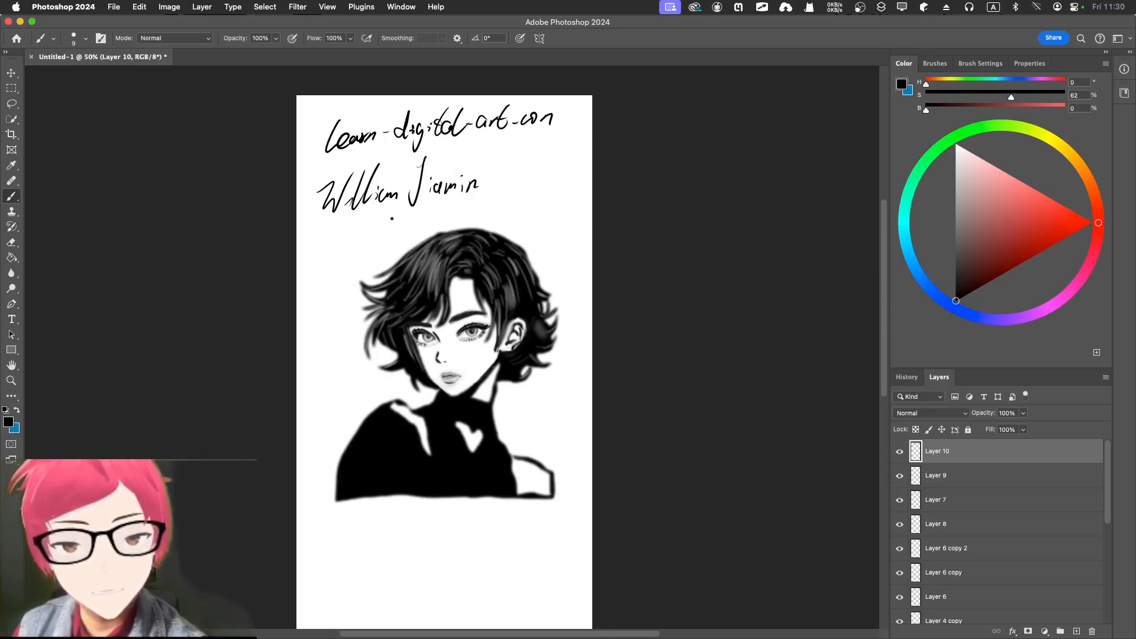
drag(354, 229, 423, 211)
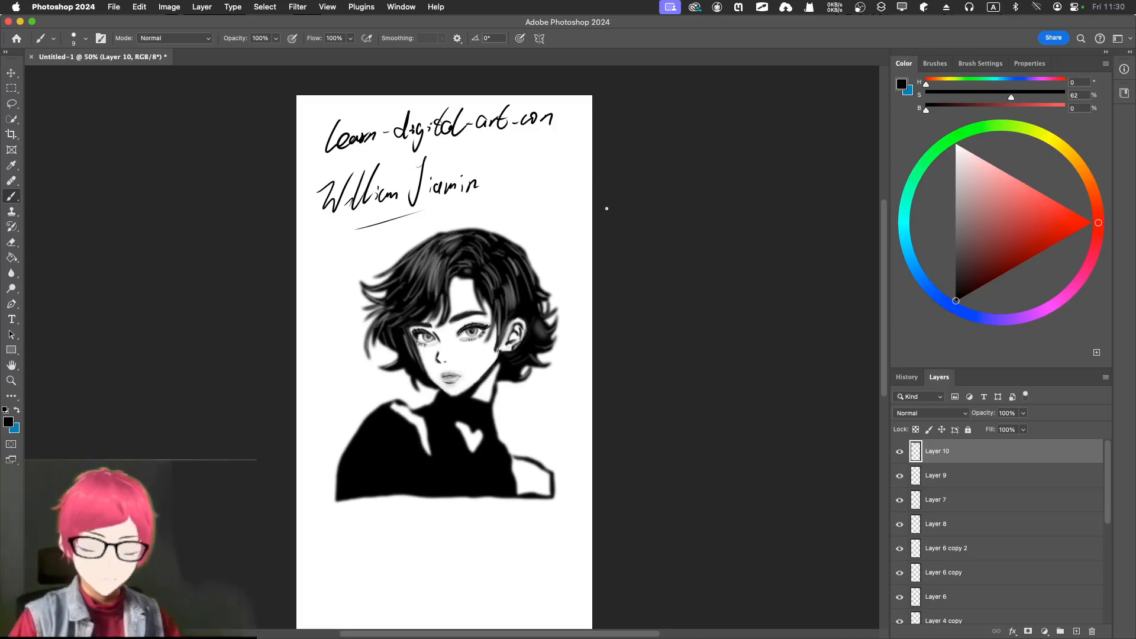
key(super+equal)
key(super+equal)
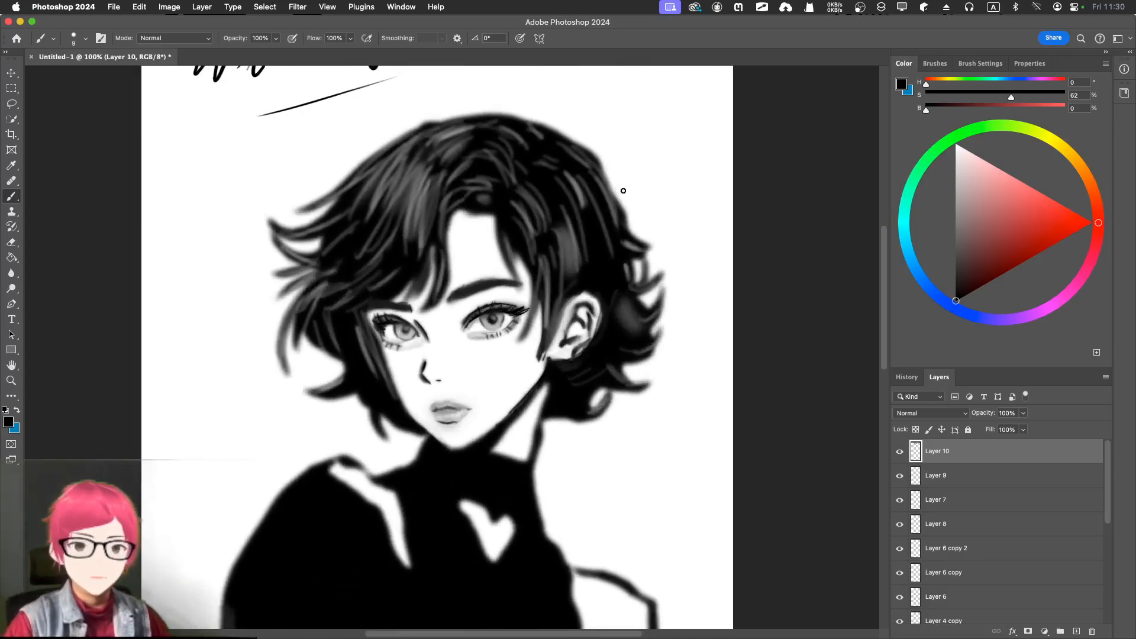
scroll(622, 190, up, 3)
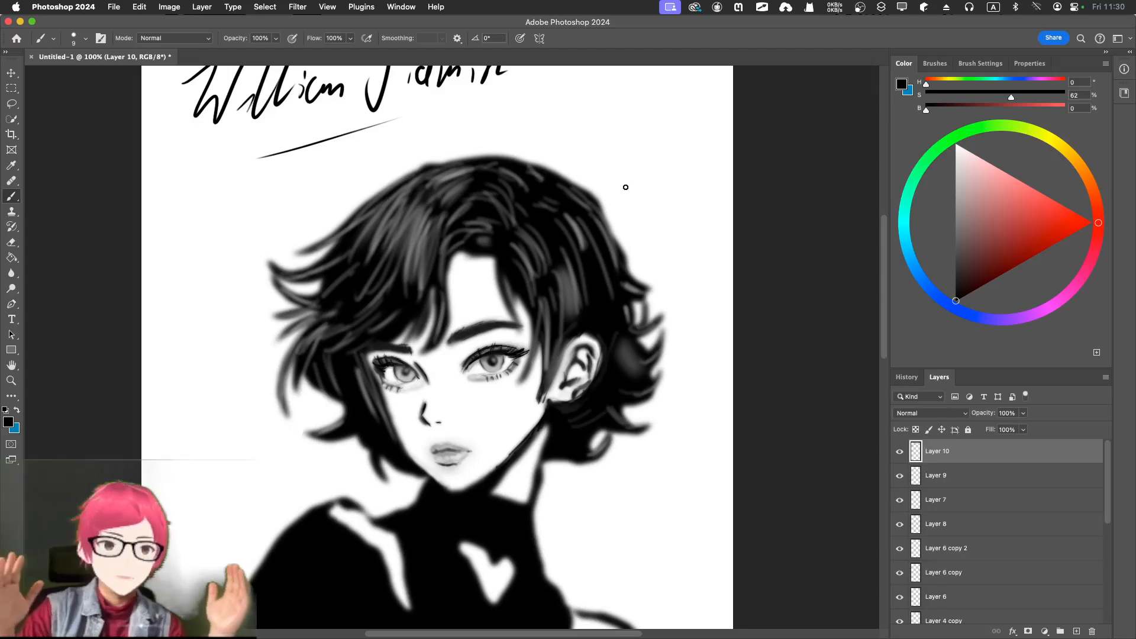